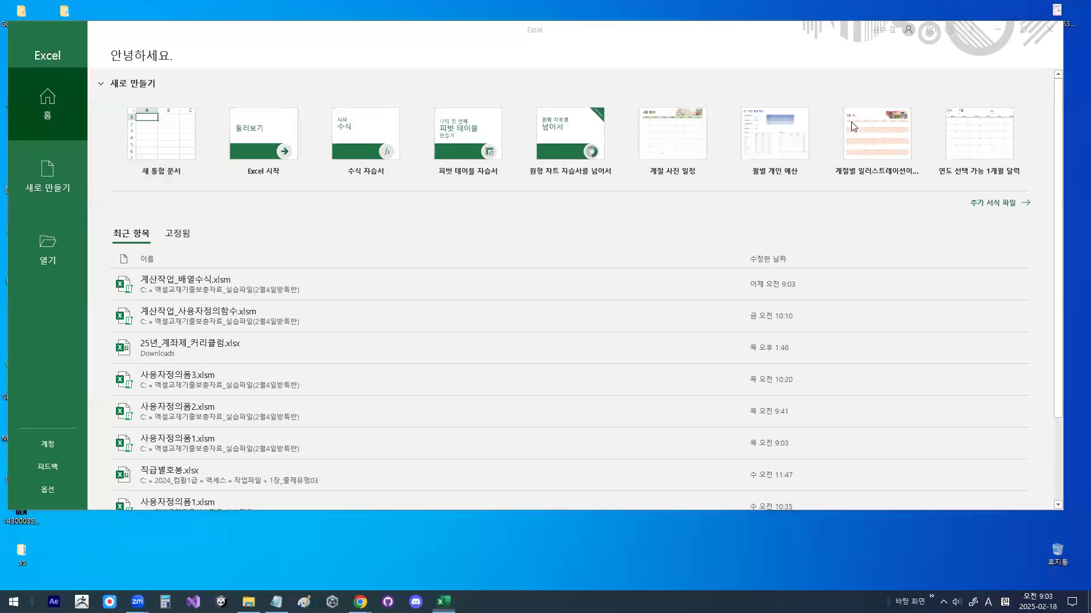
Open the workbook 계산작업_배열수식.xlsm from the folder 엑셀교재기출보충자료_실습파일(2월4일방특반) on drive C:
left_click_drag(364, 39, 368, 30)
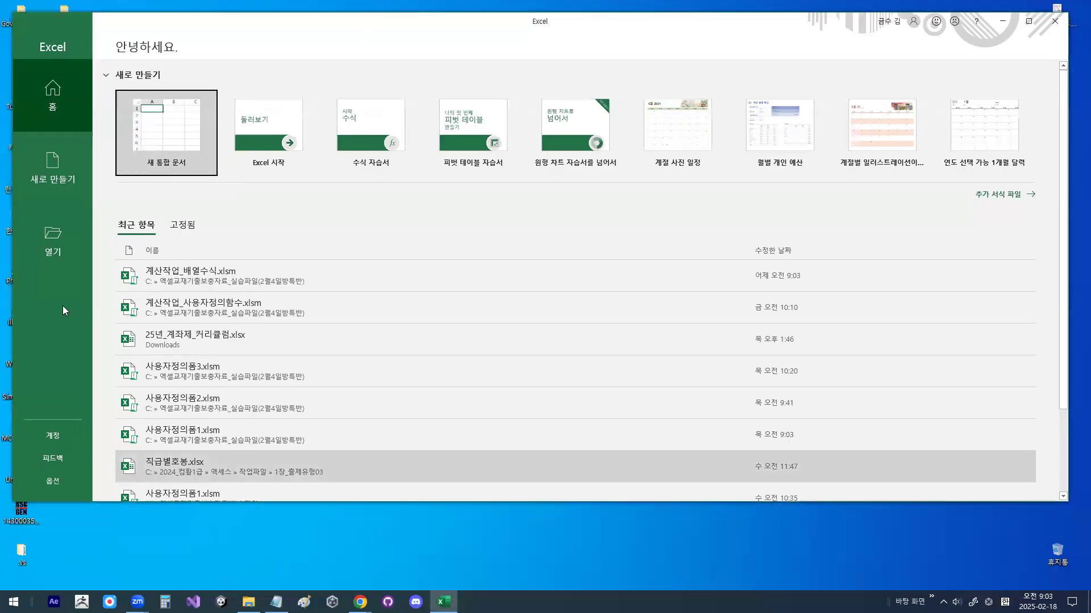
left_click(64, 238)
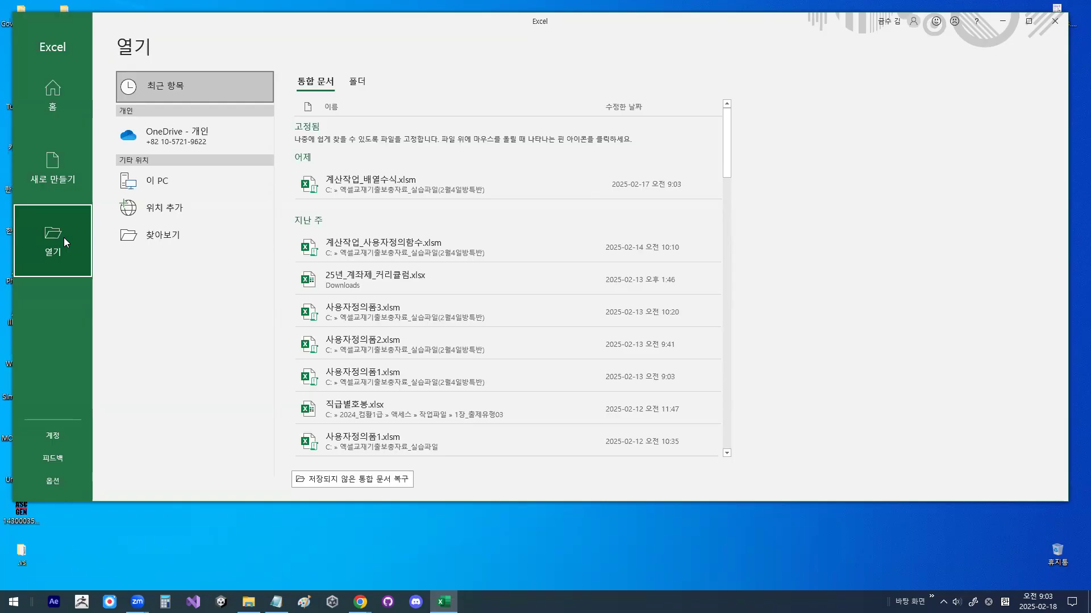
left_click(159, 234)
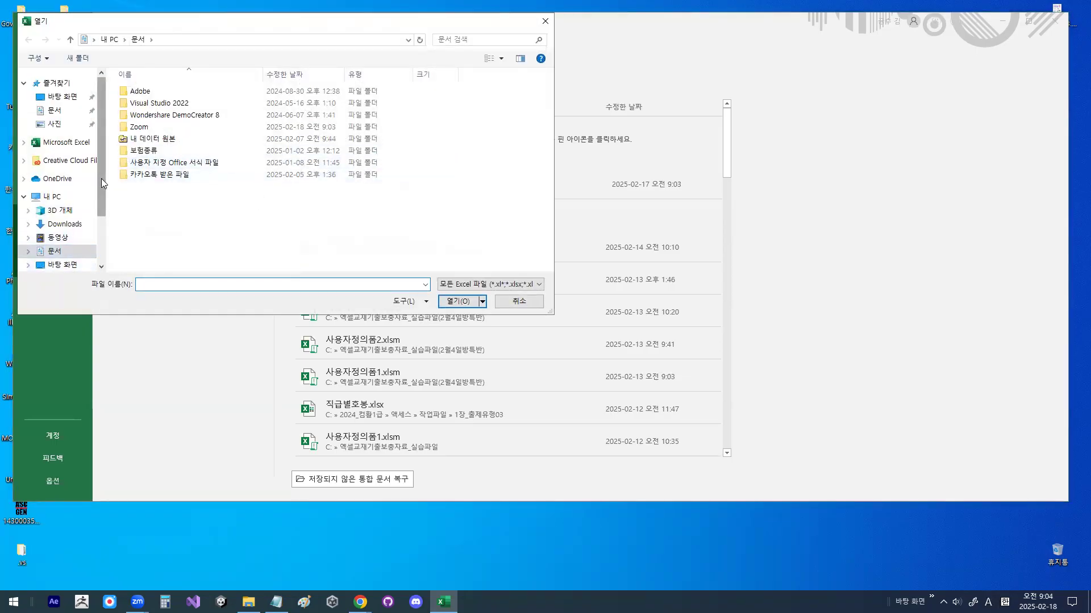
left_click_drag(102, 178, 102, 218)
left_click(71, 242)
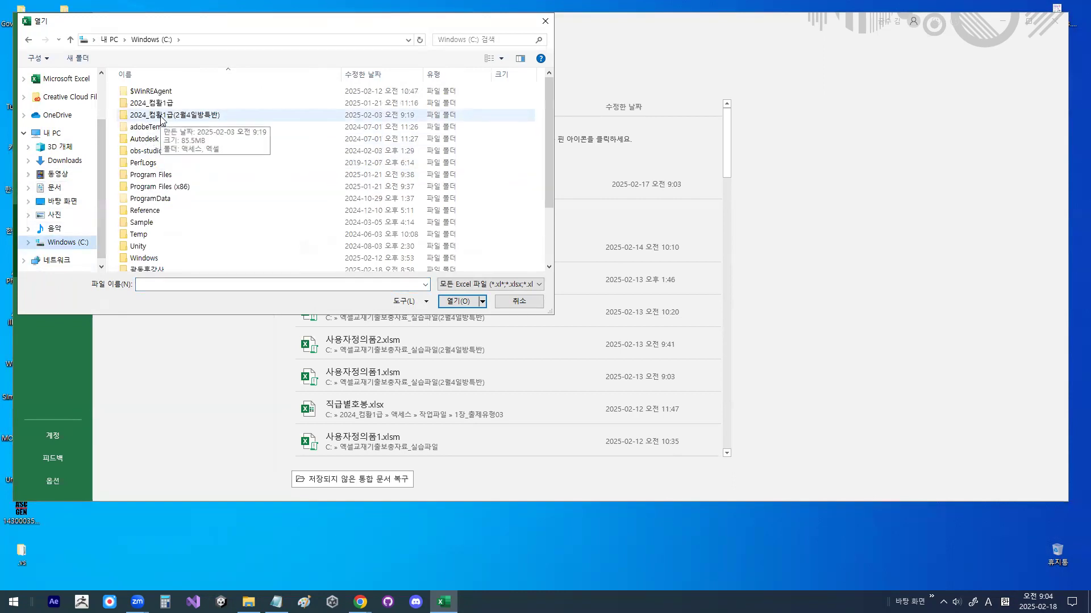
double_click(161, 116)
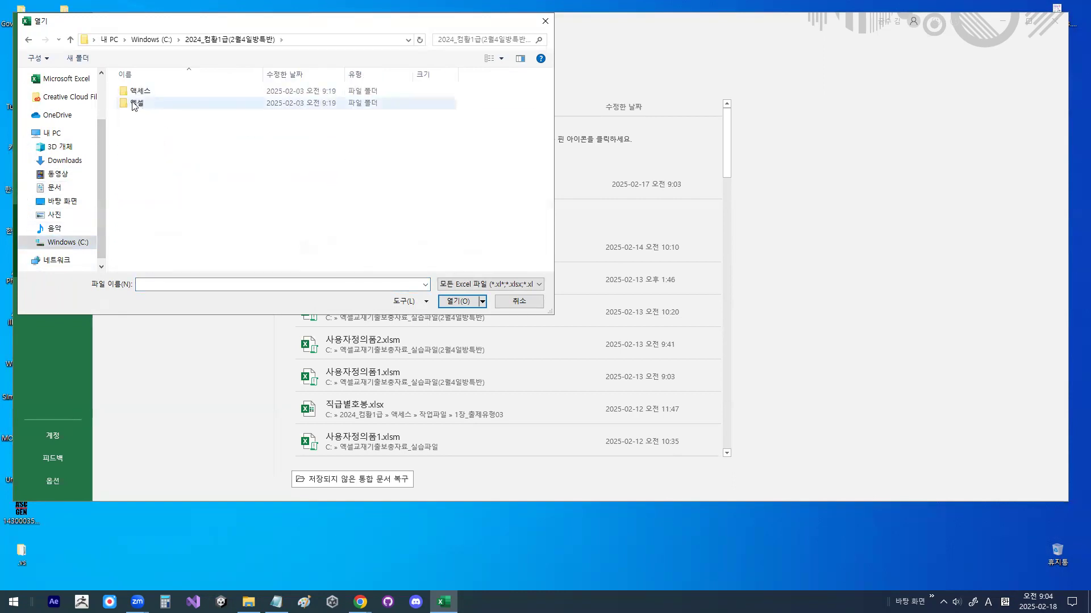
left_click(71, 41)
scroll(187, 258, "down", 2)
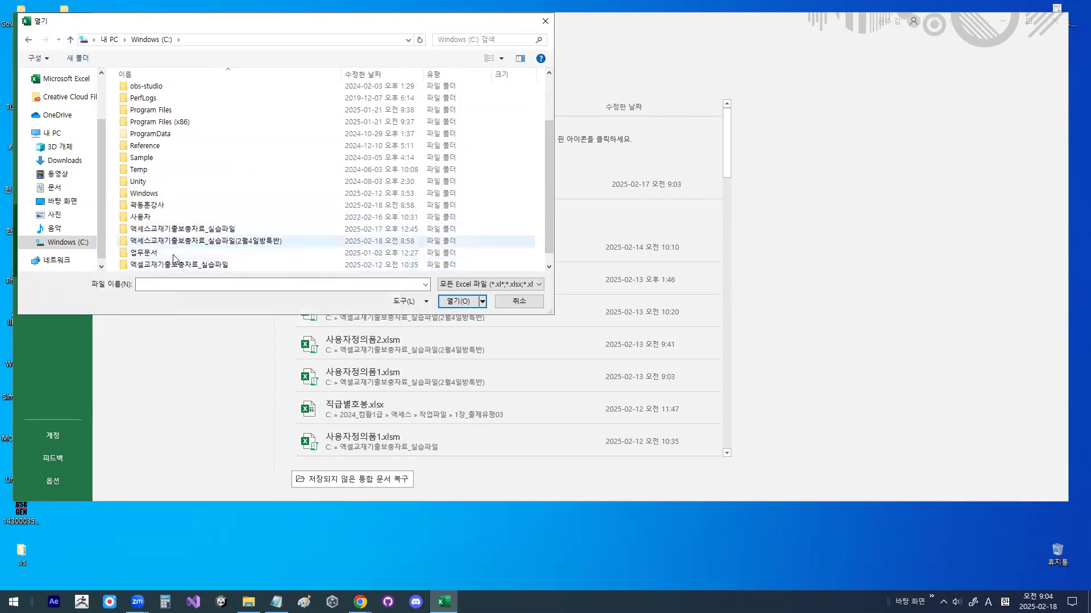
scroll(174, 260, "down", 1)
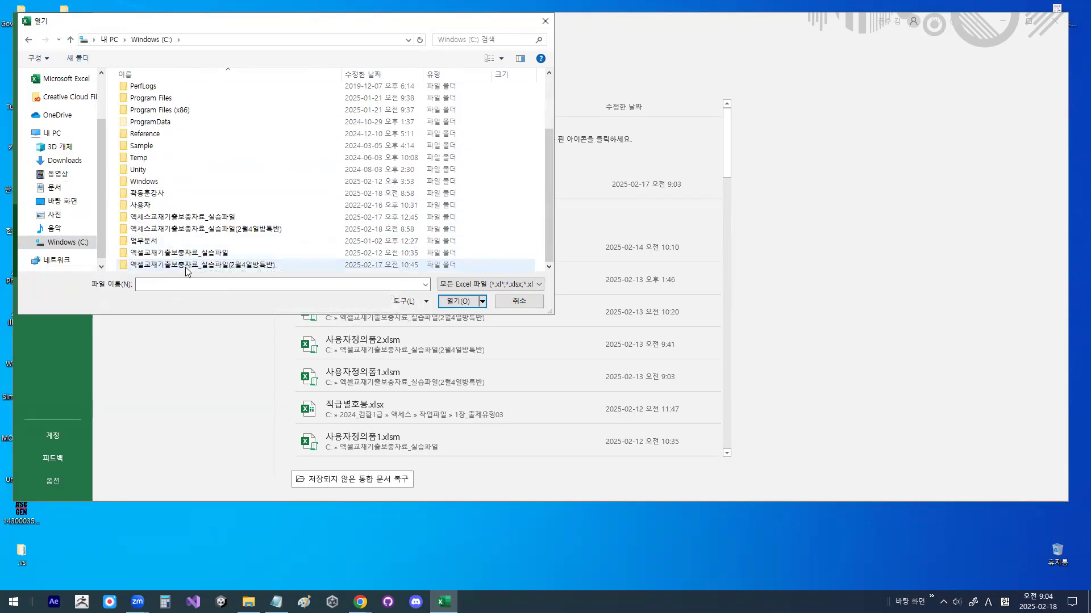
mouse_move(185, 267)
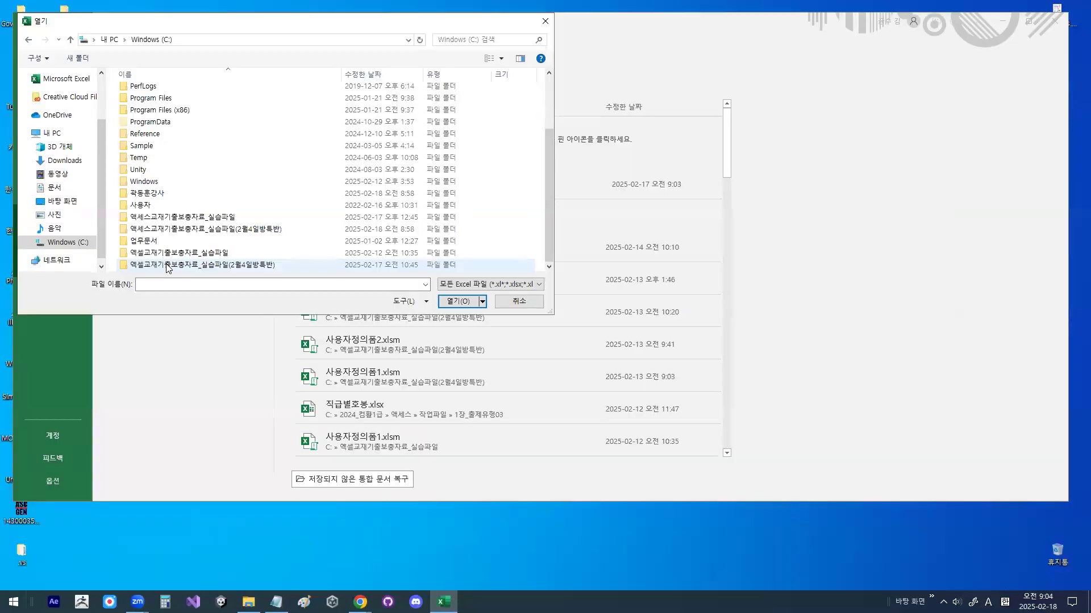
double_click(168, 266)
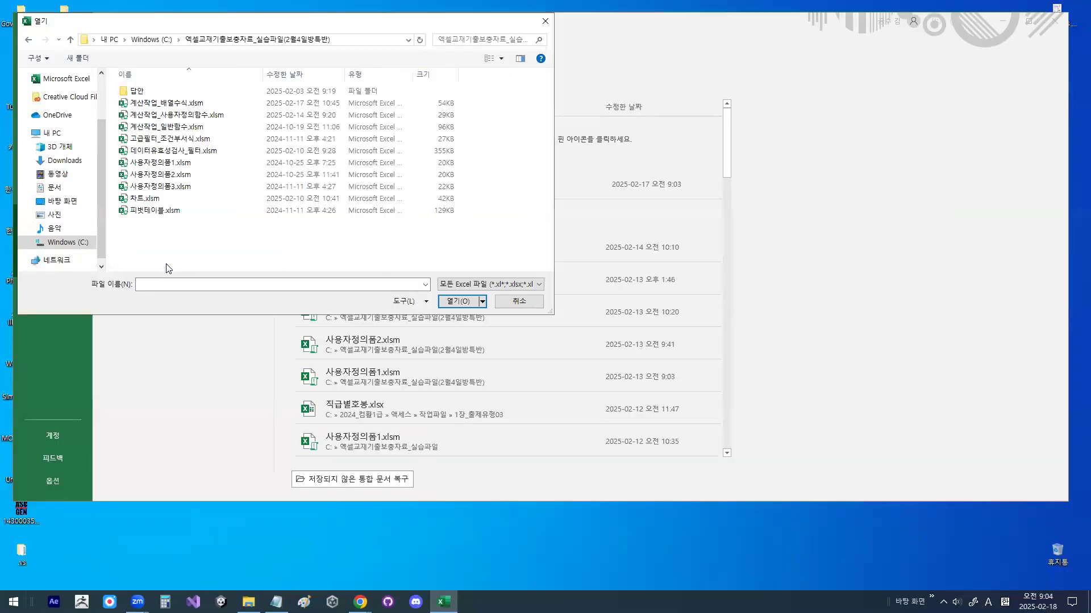
double_click(183, 108)
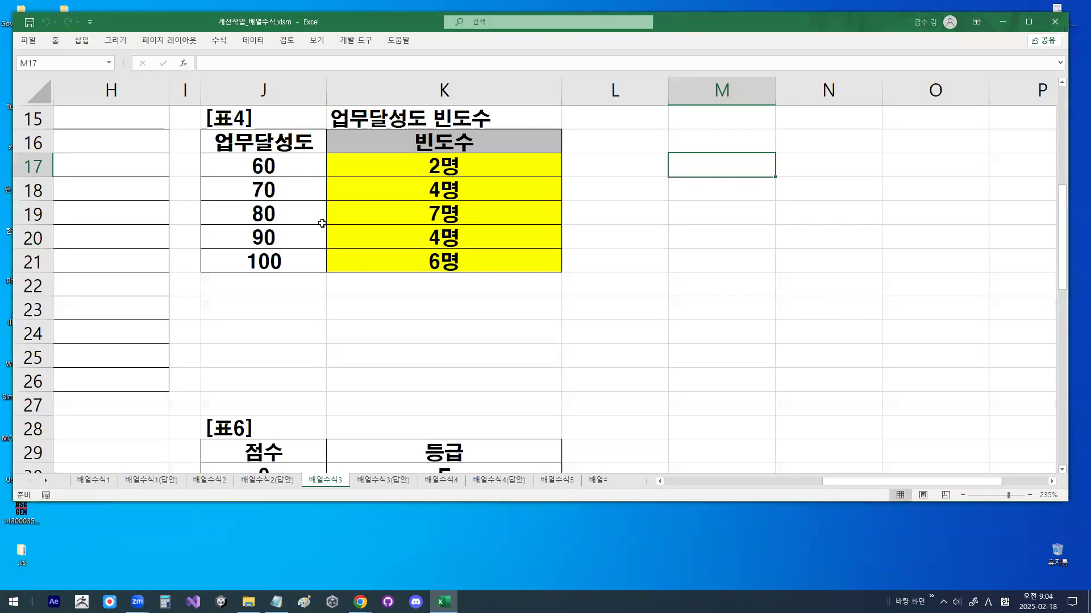
Switch to the 배열수식4 sheet and select cell C5 in 표1
left_click(341, 301)
left_click(455, 483)
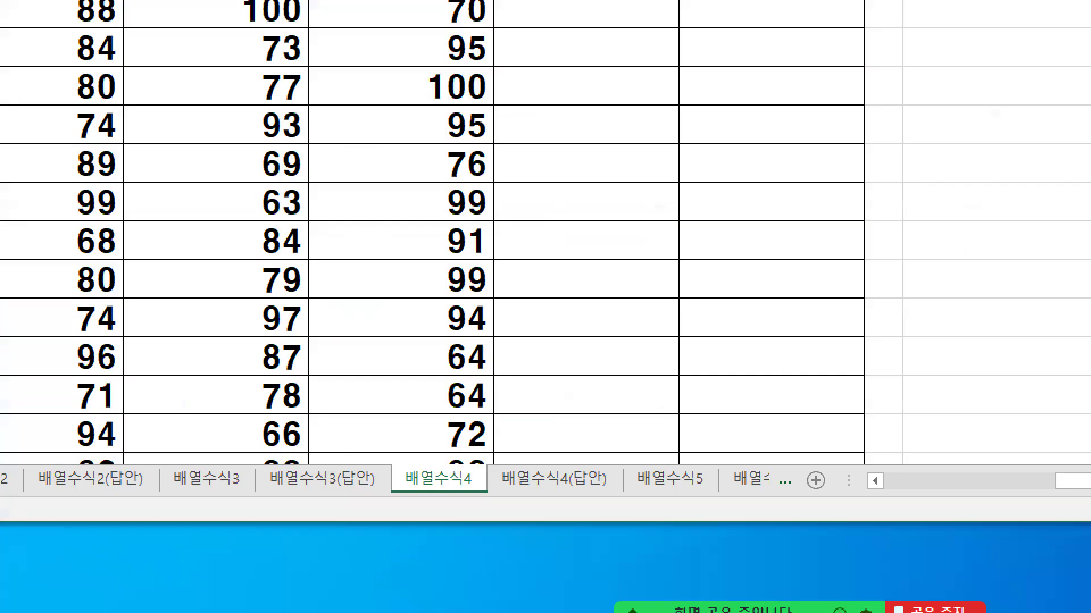
mouse_move(461, 488)
left_mouse_down()
mouse_move(450, 487)
mouse_move(465, 484)
left_mouse_up()
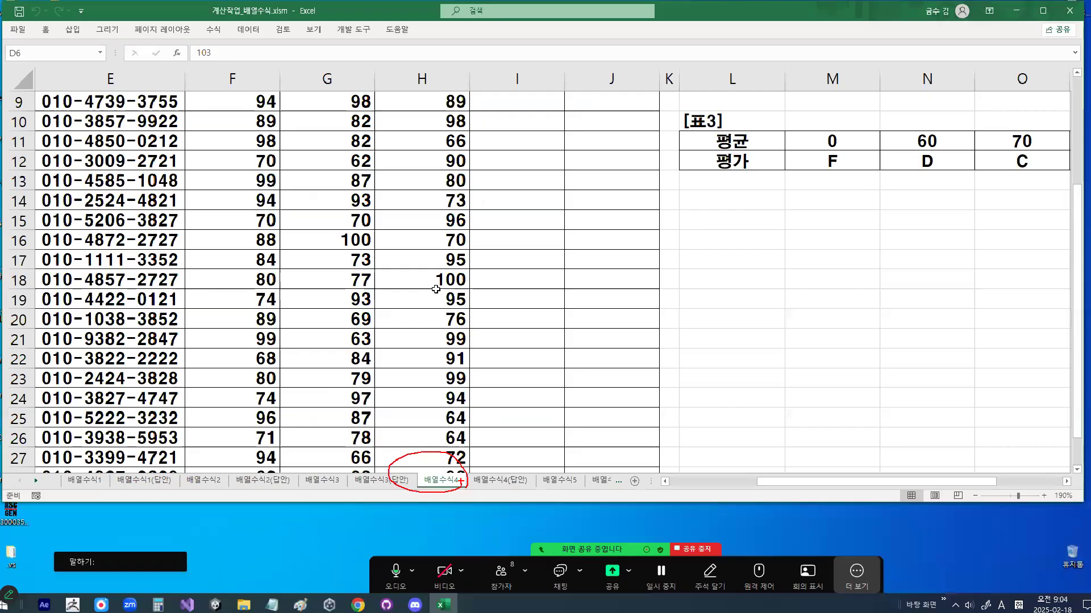
left_click(436, 288)
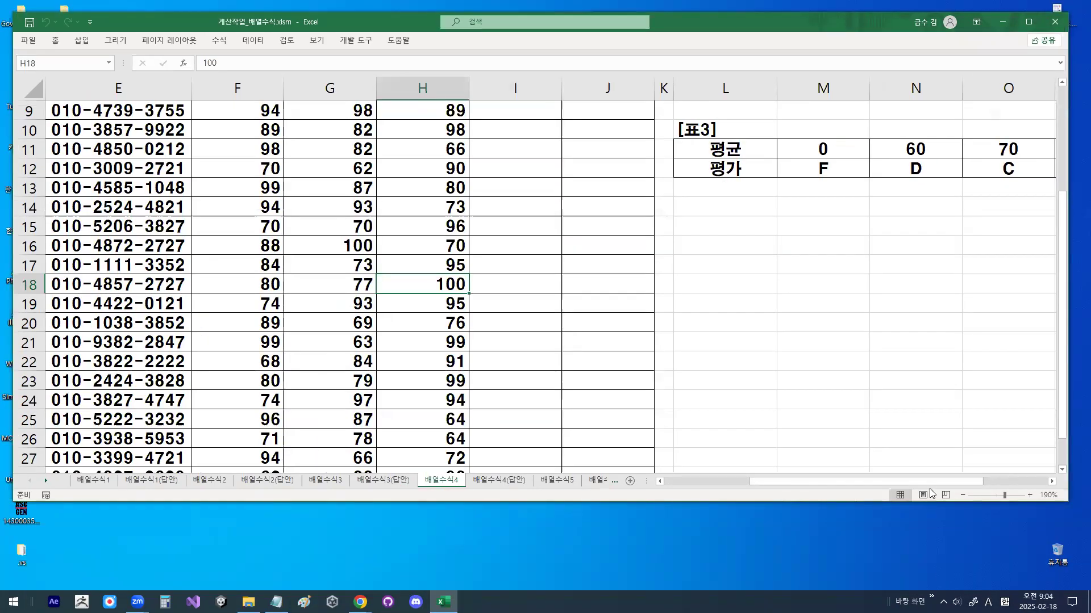
scroll(434, 289, "left", 3)
scroll(266, 228, "up", 3)
left_click(210, 192)
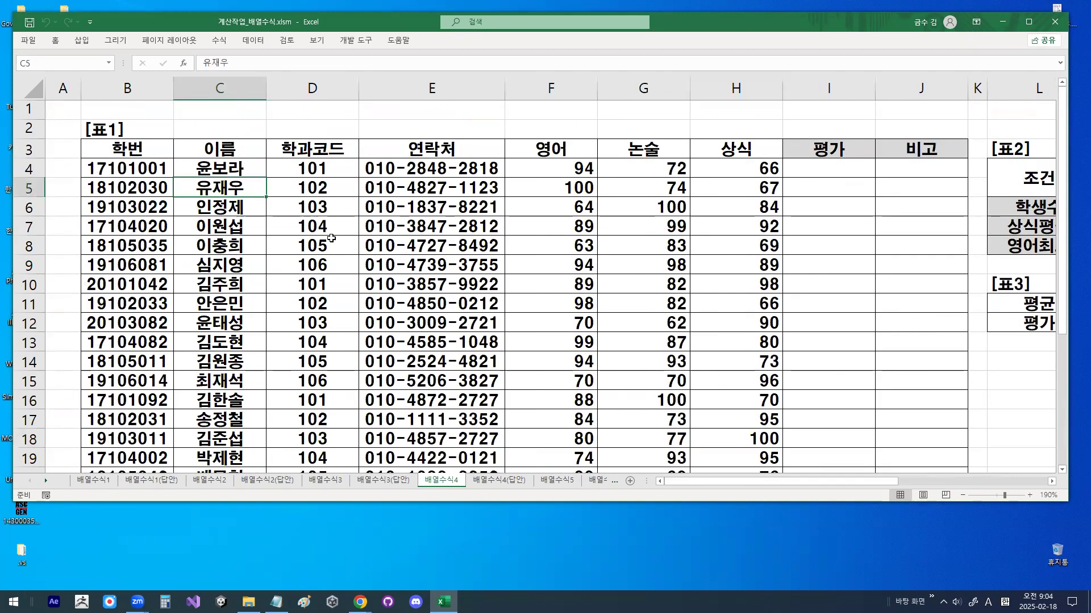
Examine the 학과코드 and 상식 columns of 표1 and the layout of the 표2 summary table
mouse_move(341, 150)
left_mouse_down()
mouse_move(287, 170)
mouse_move(324, 140)
left_mouse_up()
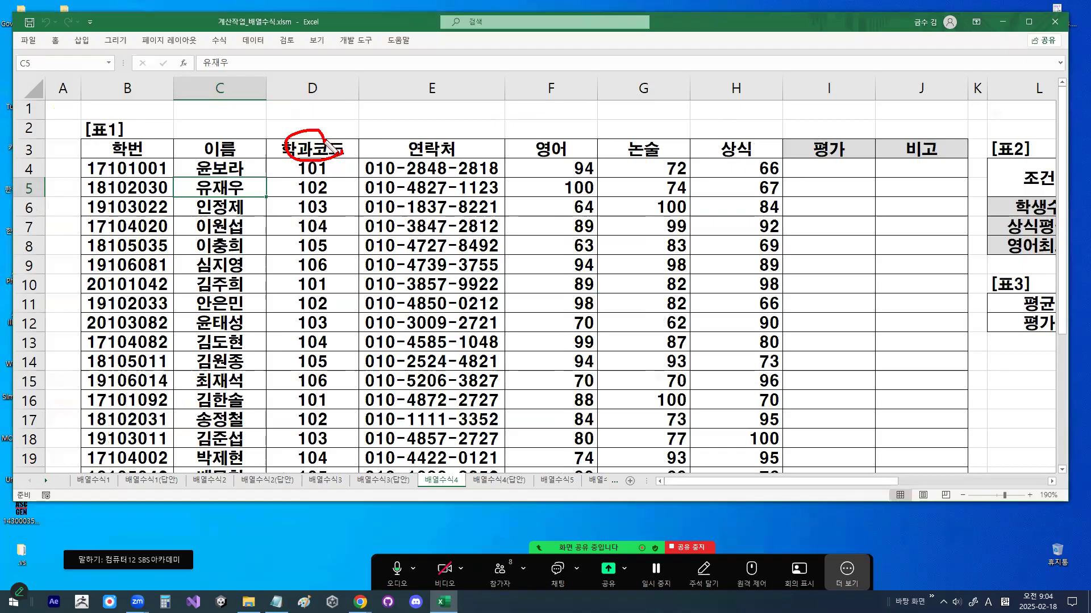
mouse_move(739, 157)
left_mouse_down()
mouse_move(696, 152)
mouse_move(755, 160)
left_mouse_up()
key("Escape")
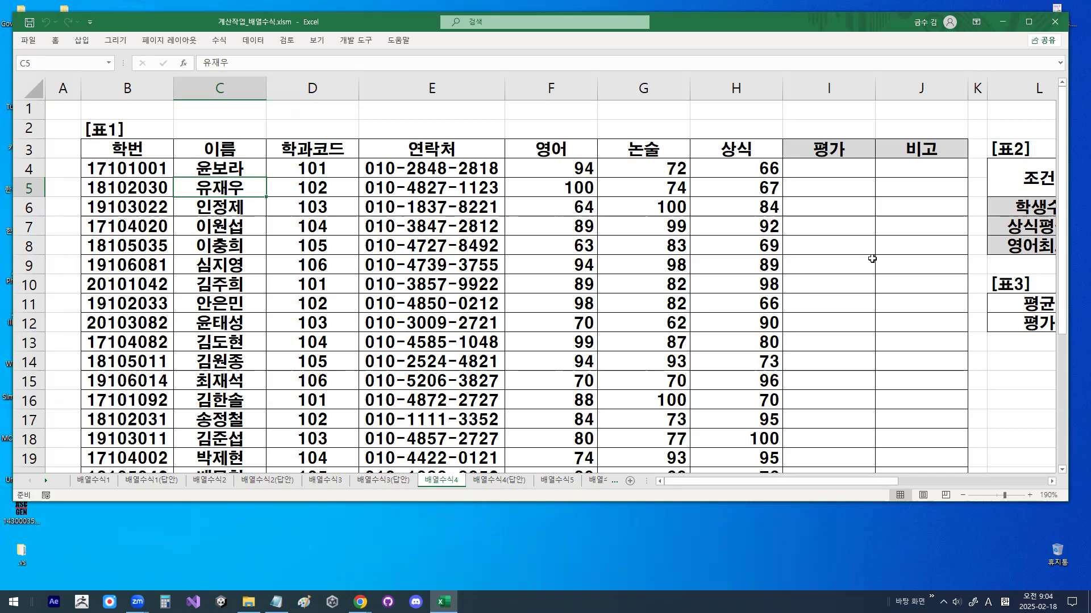
left_click(1051, 481)
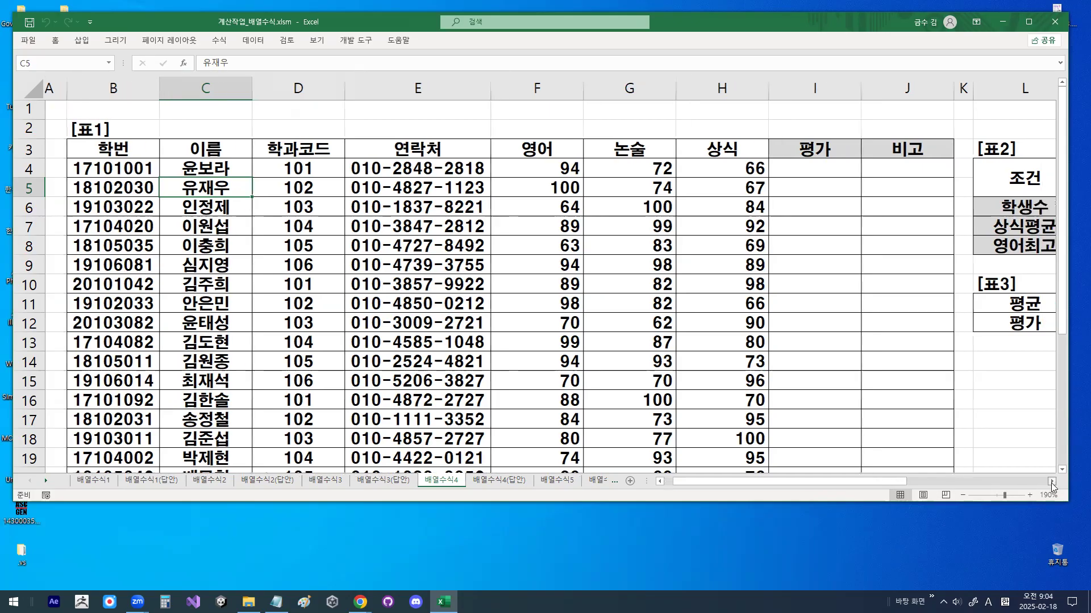
left_click(1052, 482)
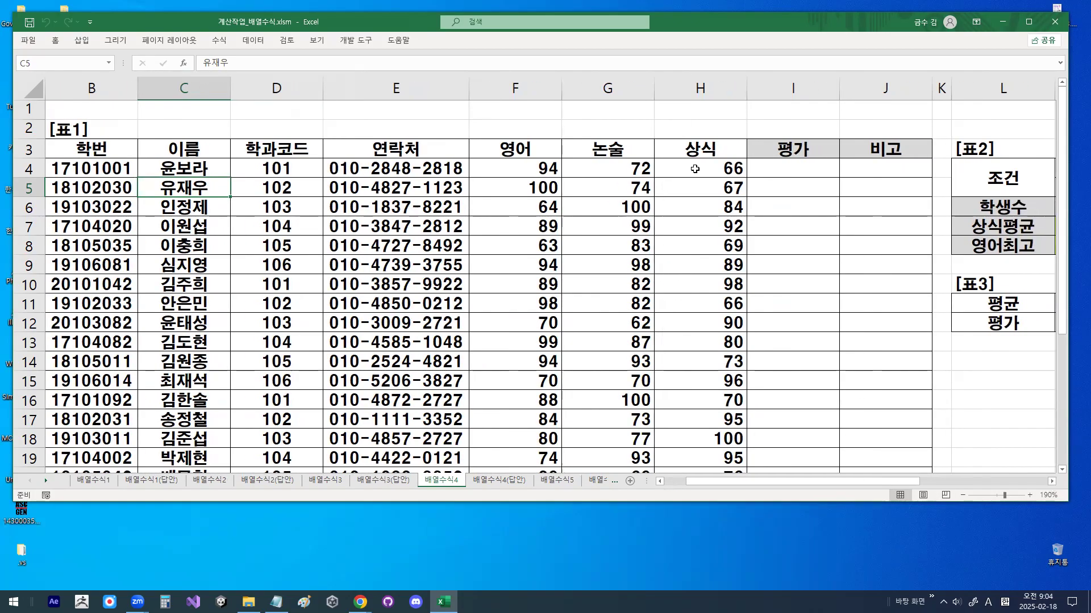
left_click_drag(695, 168, 695, 272)
left_click(695, 271)
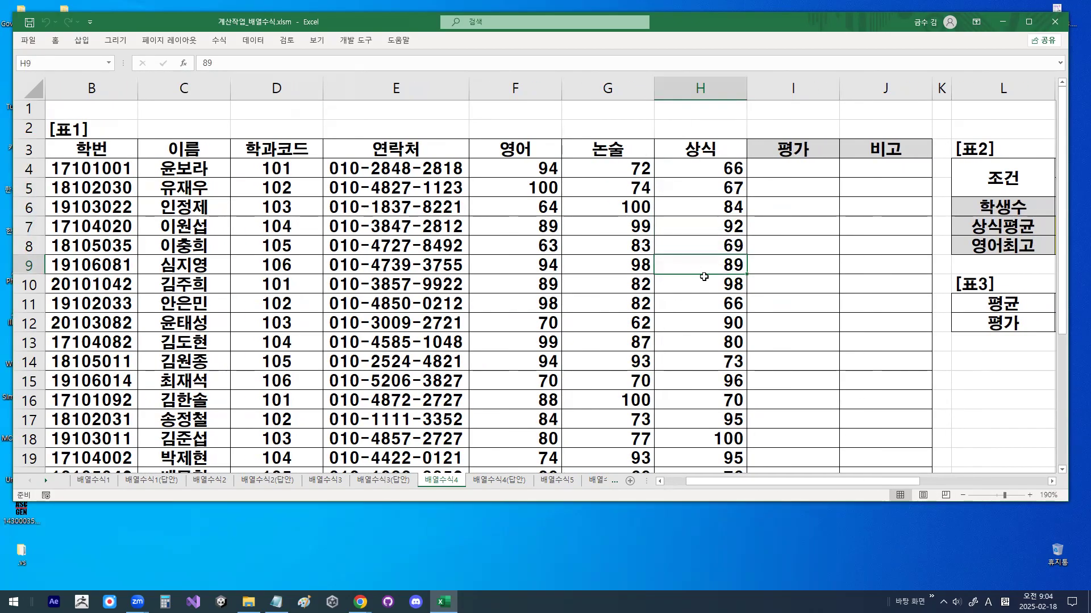
left_click(1053, 482)
left_click(1052, 482)
left_click(1052, 482)
left_click(1052, 482)
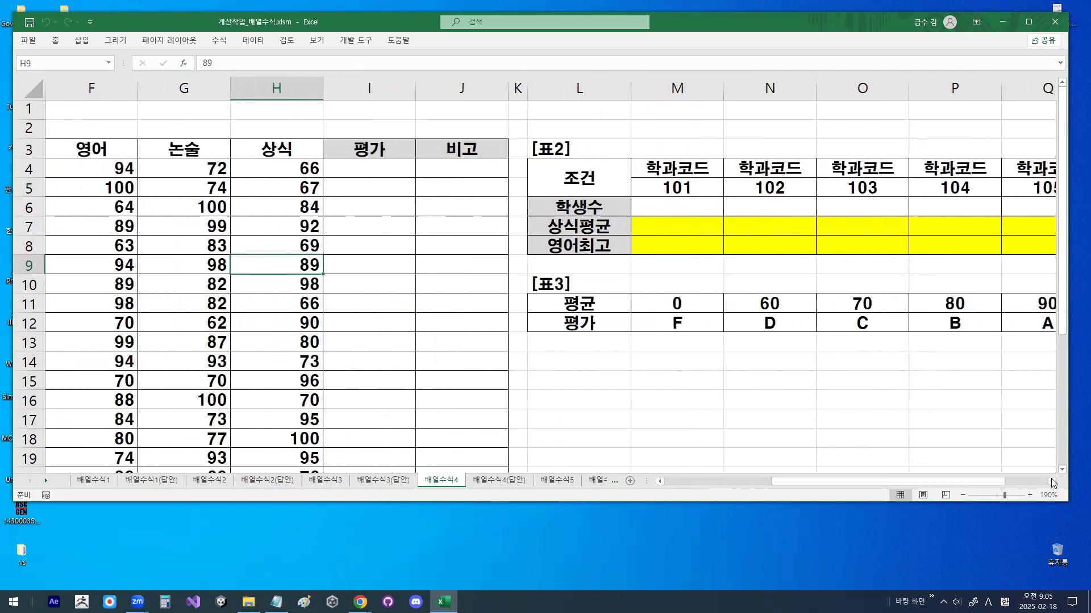
Fill the 영어최고 row of 표2, cells M8:R8, with the lightest green theme colour
left_click(672, 225)
left_click(674, 246)
left_click_drag(674, 245, 874, 250)
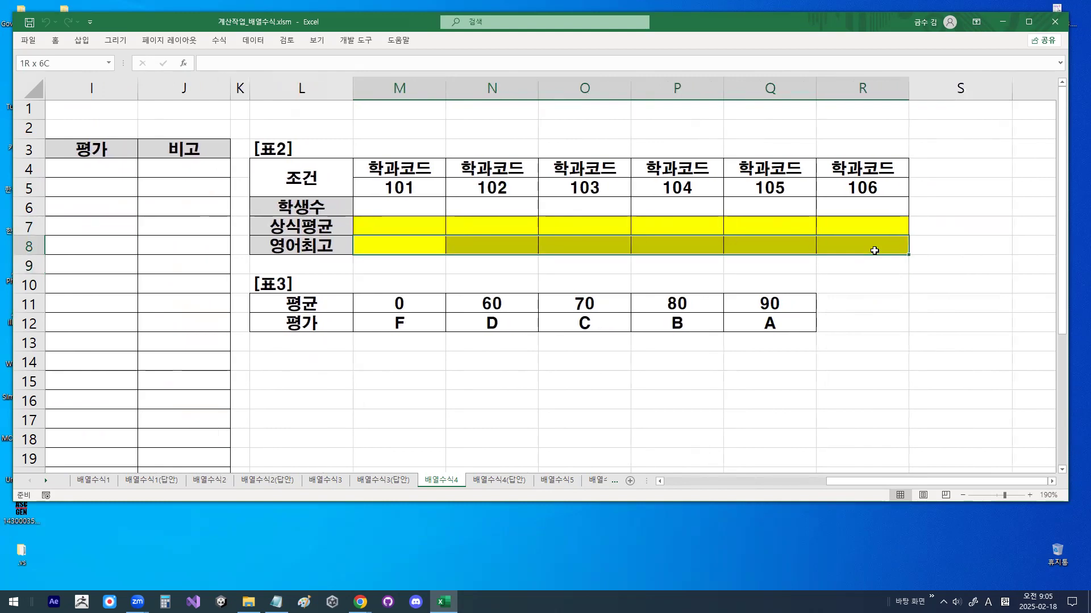
left_click(55, 39)
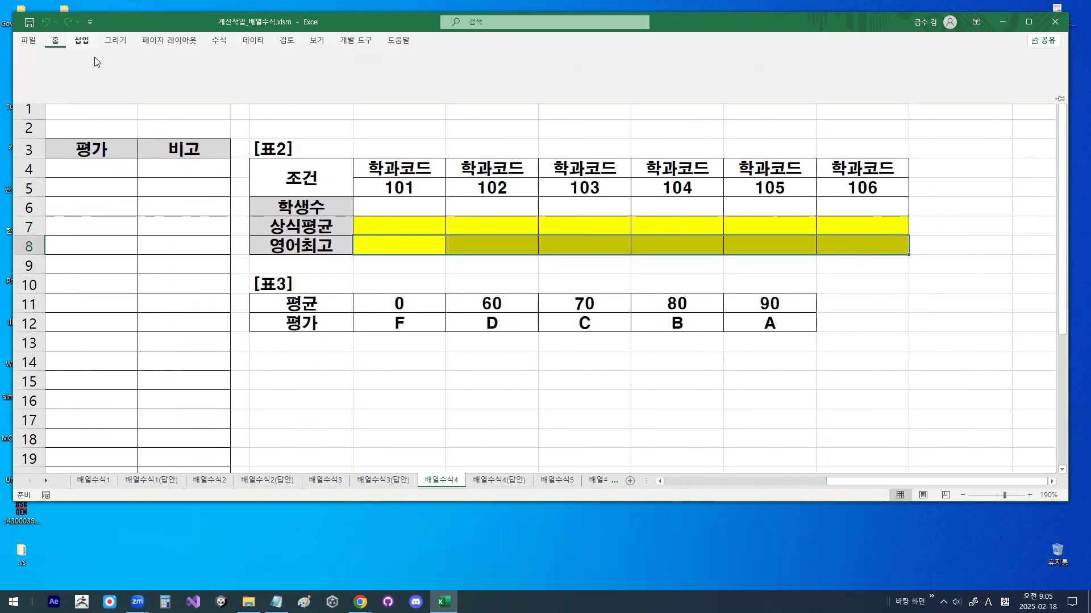
left_click(198, 80)
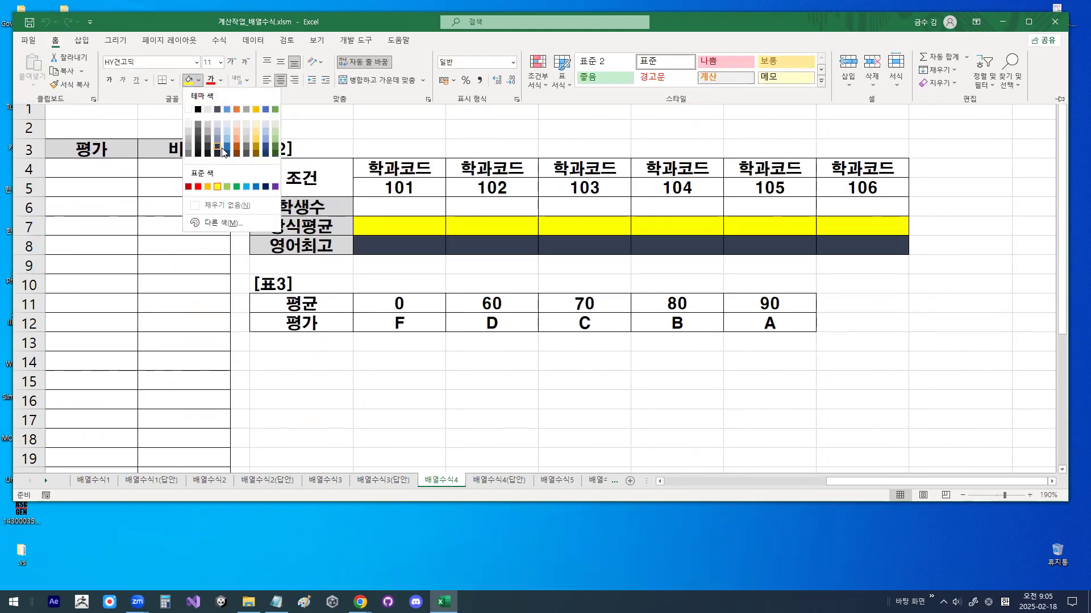
left_click(275, 127)
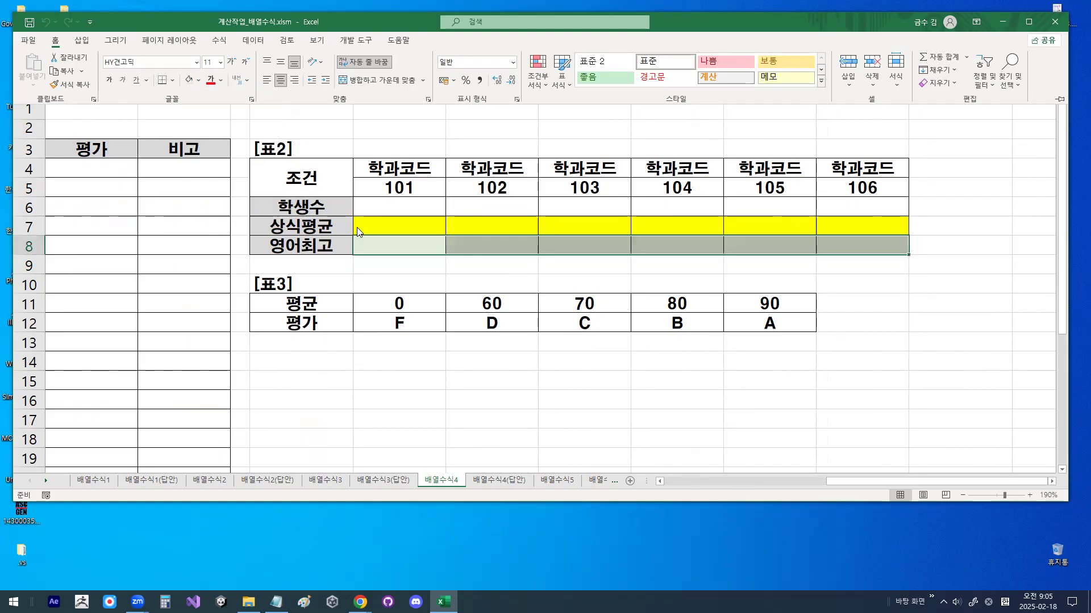
Select the 상식평균 cells M7:R7 in 표2 and point out the 학과코드 101 condition
left_click(384, 247)
left_click_drag(400, 249, 562, 265)
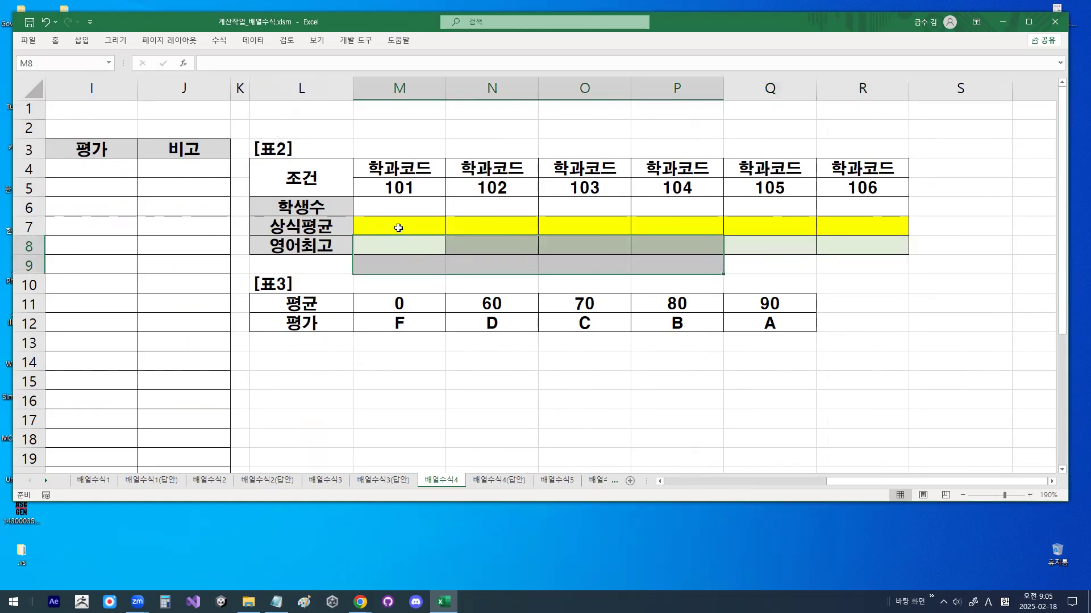
left_click(399, 227)
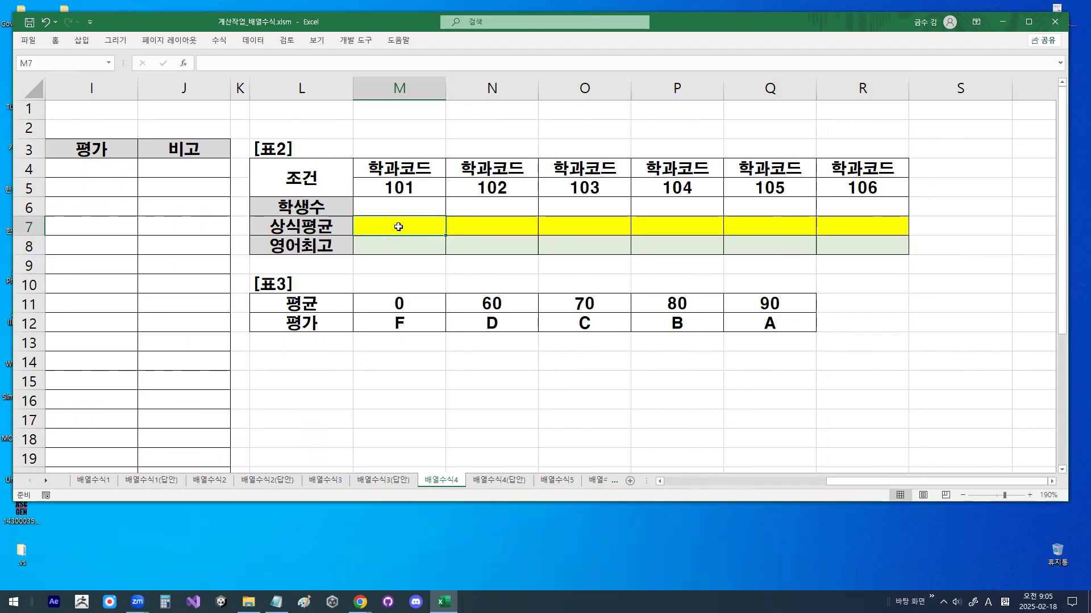
left_click_drag(398, 227, 827, 225)
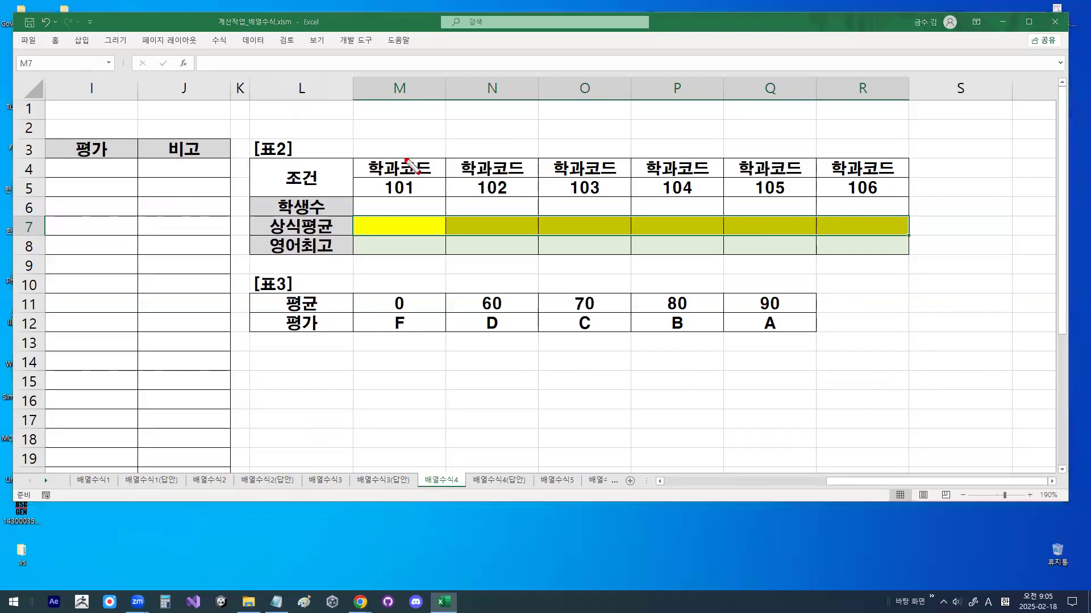
mouse_move(423, 192)
left_mouse_down()
mouse_move(386, 204)
mouse_move(415, 192)
left_mouse_up()
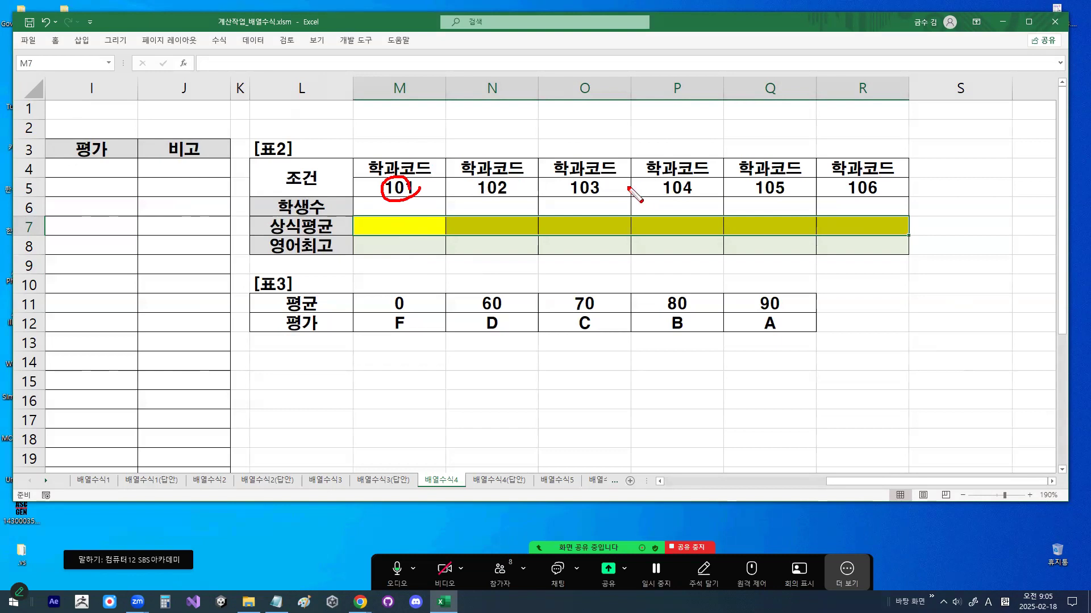
key("alt+s")
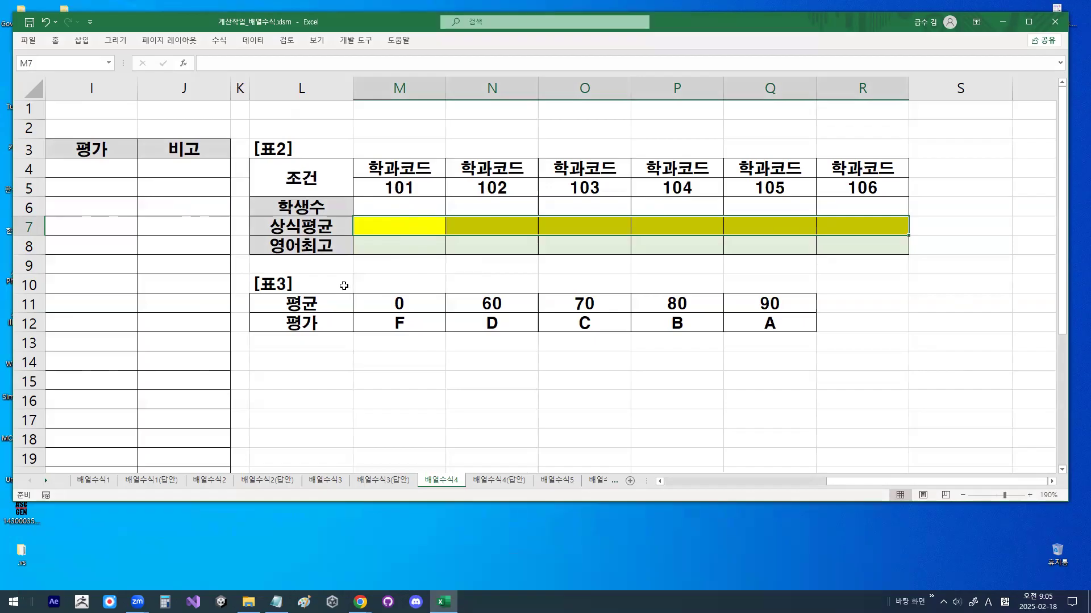
Switch to the Notepad lesson notes and examine the IFERROR(수식,값) explanation, marking both arguments, the error condition and the "해당없음" value
left_click(277, 603)
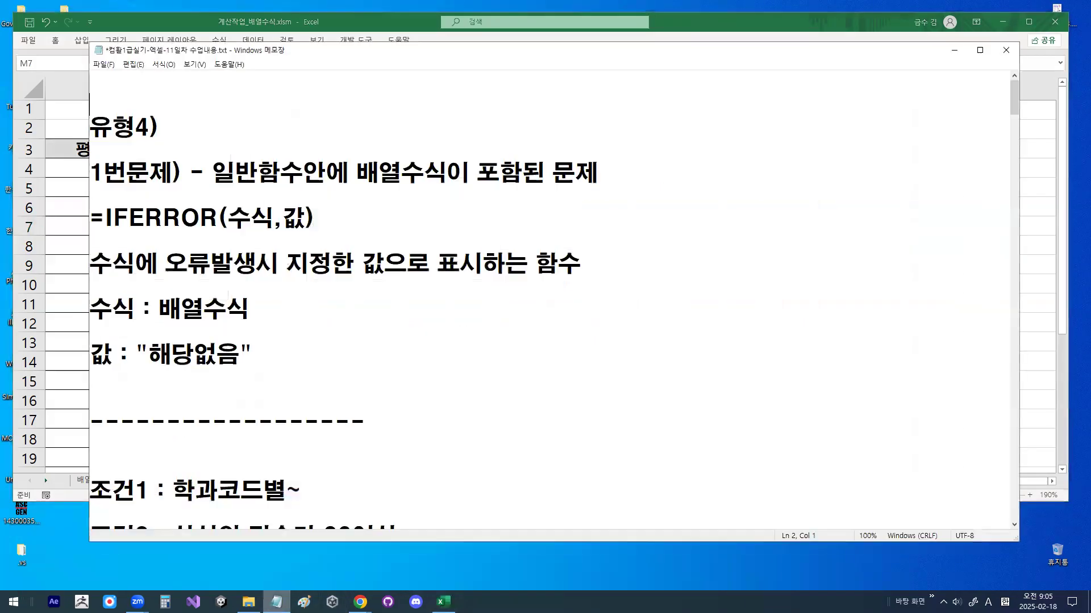
left_click_drag(105, 218, 306, 218)
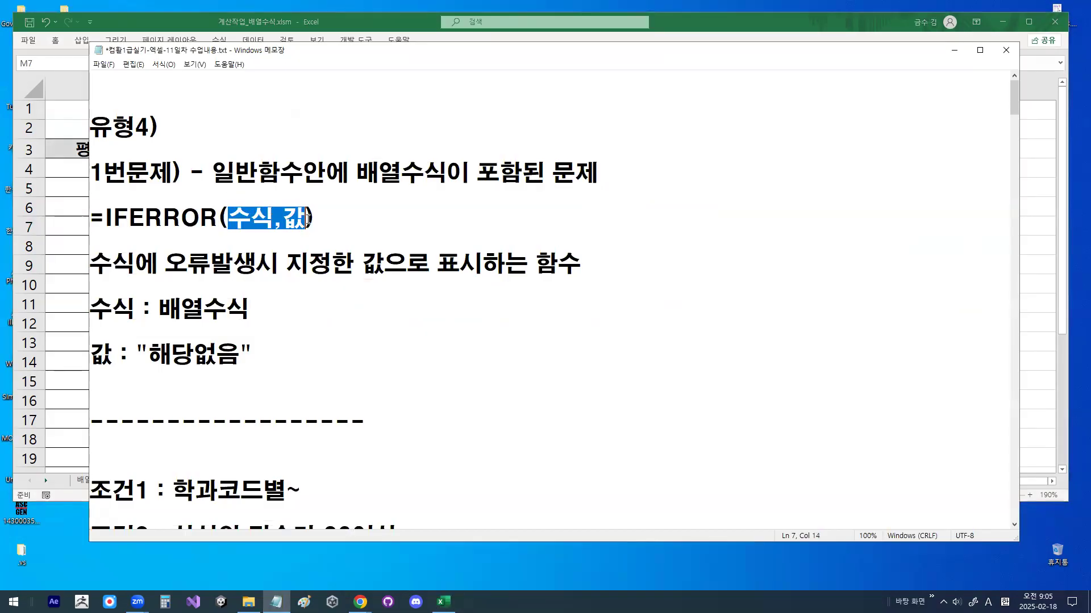
left_click_drag(91, 263, 408, 263)
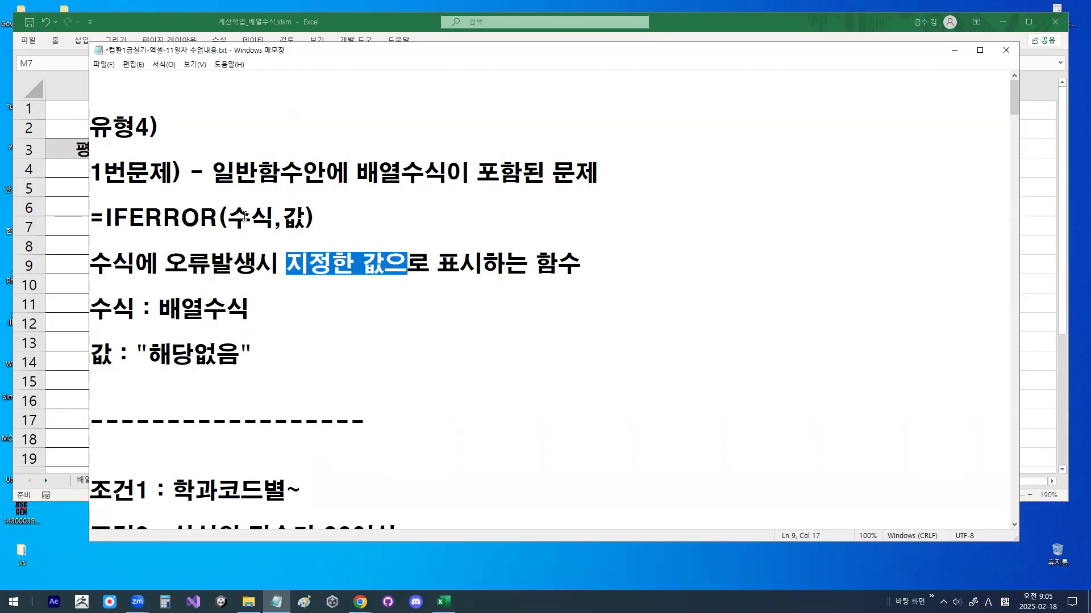
mouse_move(277, 227)
left_mouse_down()
mouse_move(253, 234)
mouse_move(231, 210)
mouse_move(269, 212)
mouse_move(275, 230)
left_mouse_up()
mouse_move(236, 192)
left_mouse_down()
mouse_move(249, 211)
mouse_move(277, 171)
left_mouse_up()
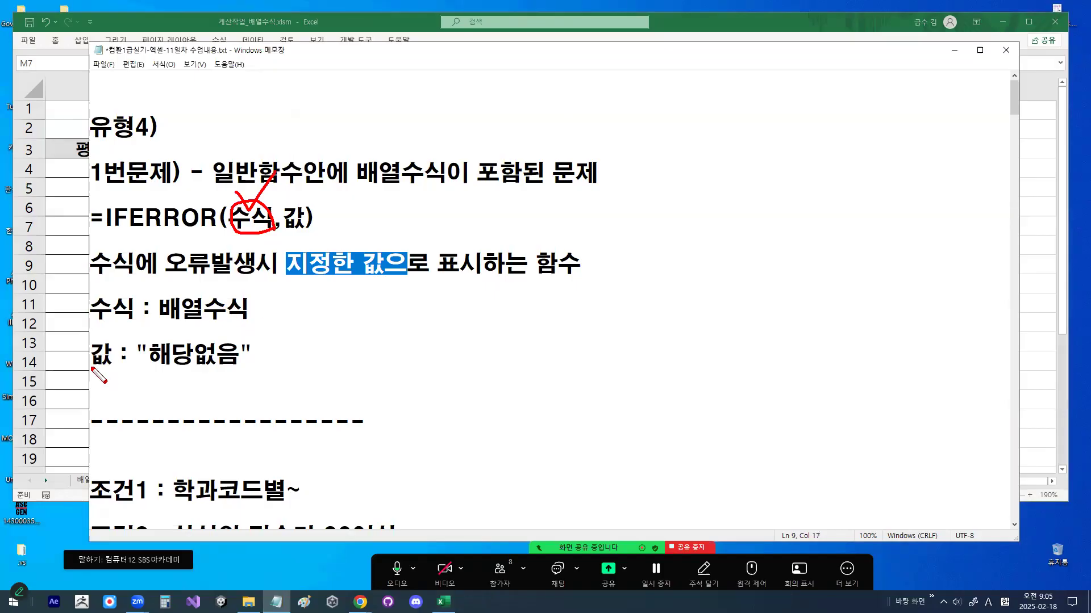
left_click_drag(91, 368, 161, 367)
mouse_move(293, 229)
left_mouse_down()
mouse_move(307, 206)
mouse_move(307, 226)
left_mouse_up()
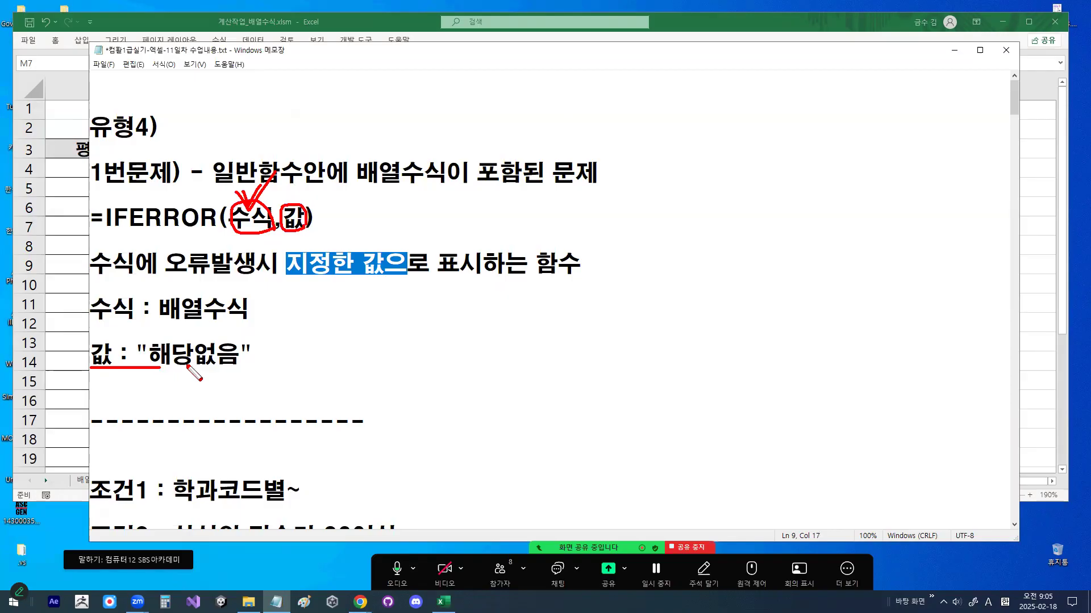
left_click_drag(286, 194, 324, 163)
mouse_move(228, 279)
left_mouse_down()
mouse_move(211, 281)
mouse_move(228, 244)
mouse_move(233, 278)
left_mouse_up()
left_click_drag(136, 369, 251, 370)
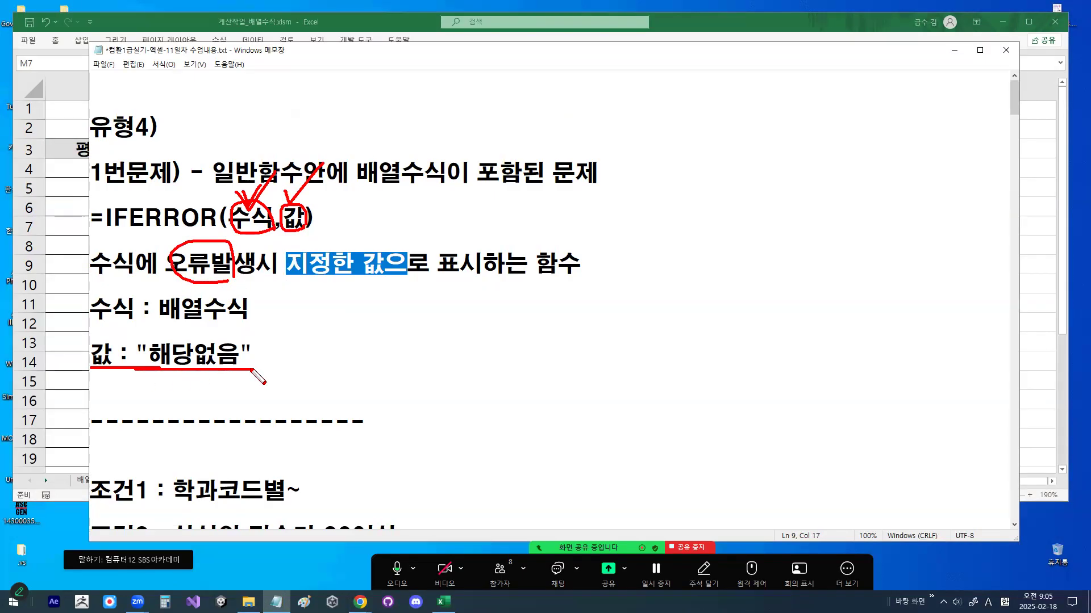
Clear the pen marks and examine the 학과코드별 condition, the 90이상 condition, the 상식범위 calculation range and the AVERAGE(IF) template in the notes
key("Escape")
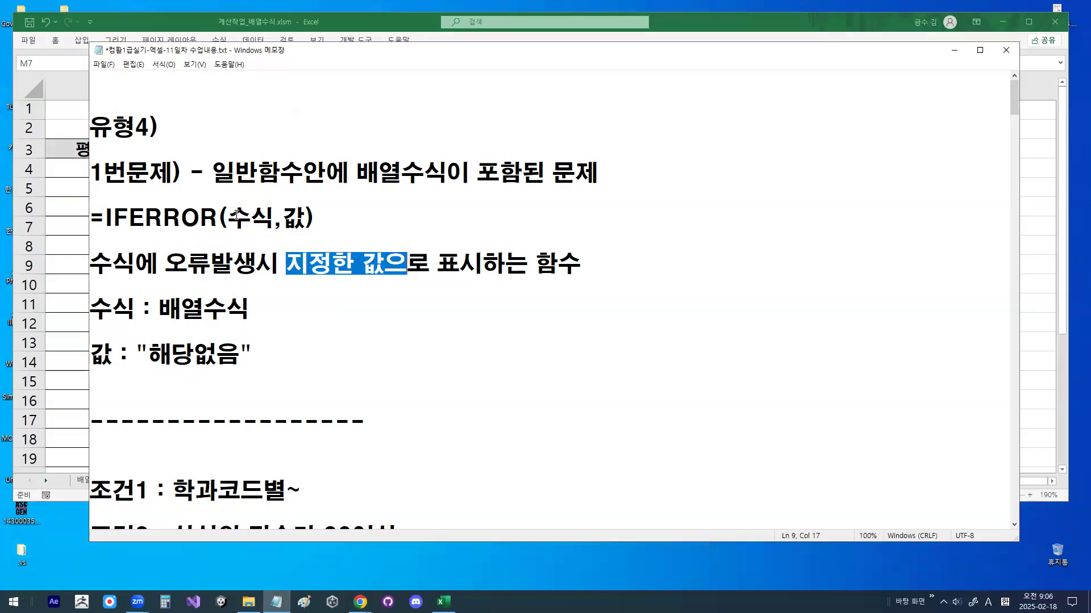
left_click_drag(236, 215, 269, 213)
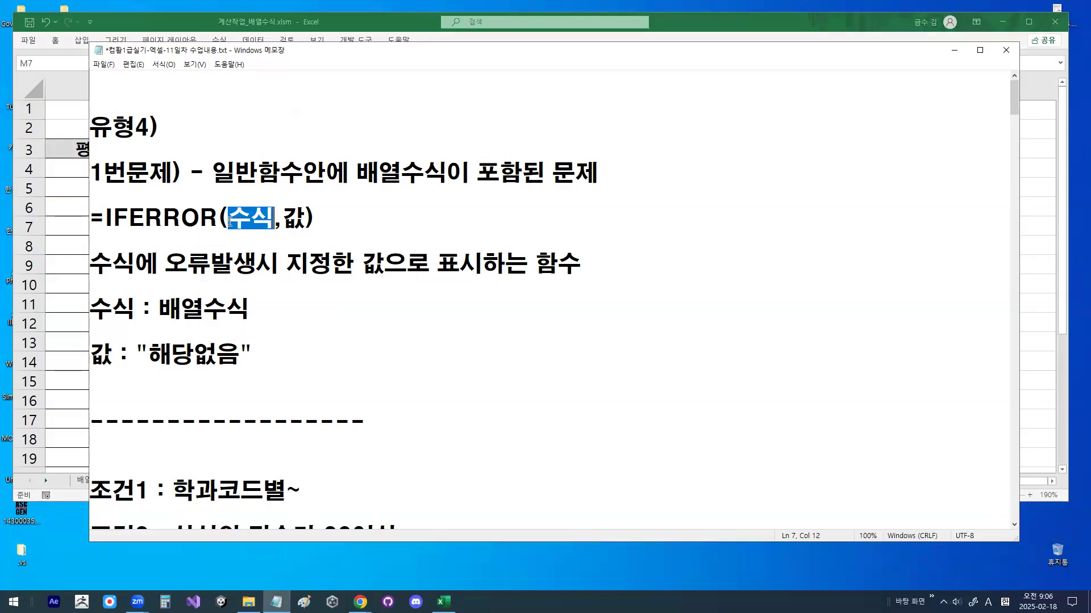
scroll(272, 275, "down", 3)
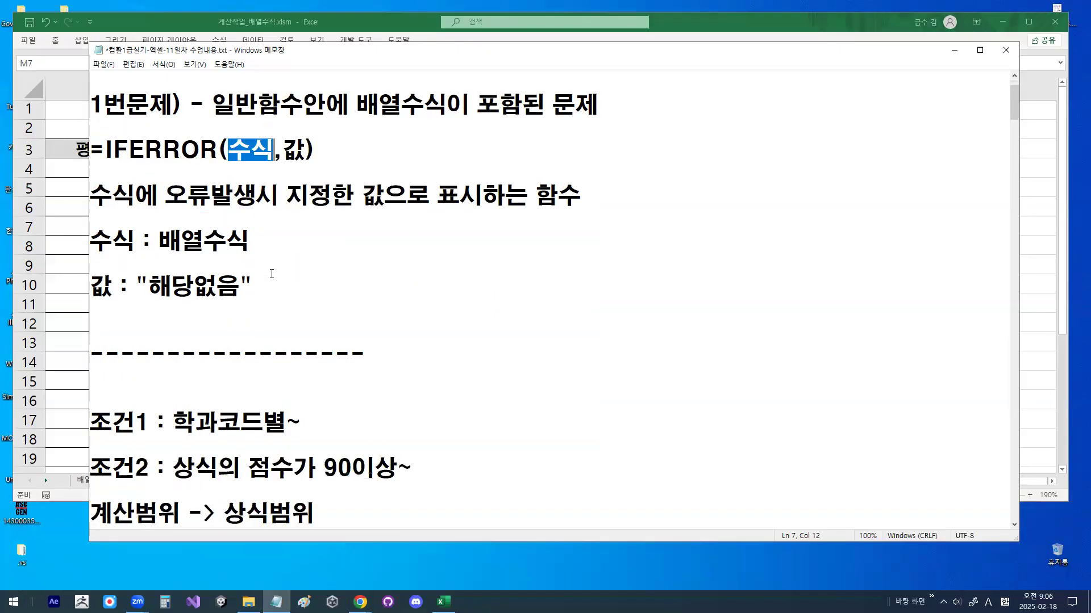
left_click_drag(173, 287, 284, 291)
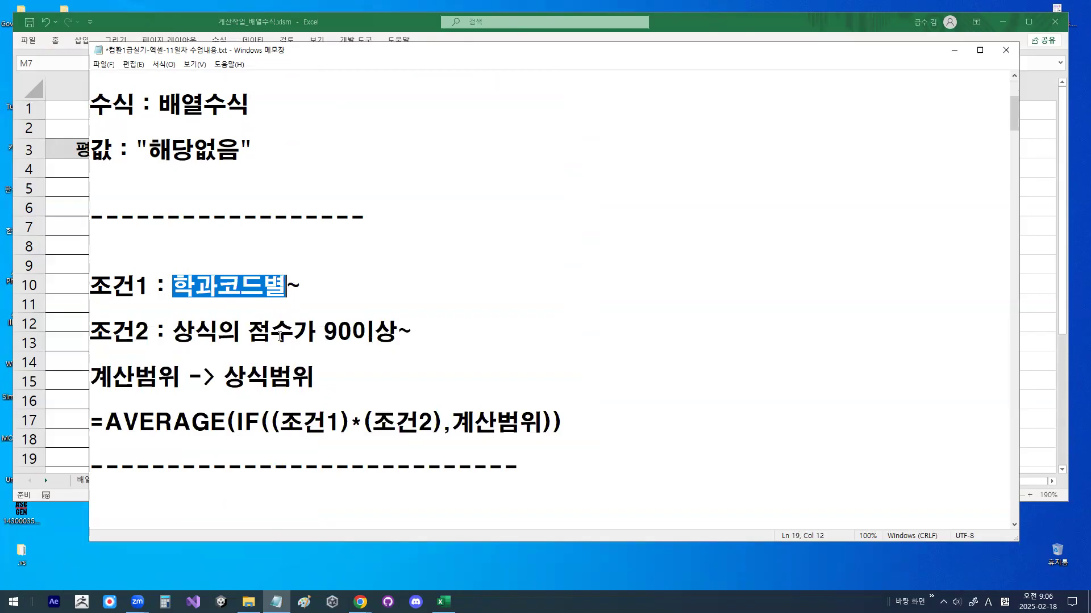
left_click_drag(324, 333, 394, 335)
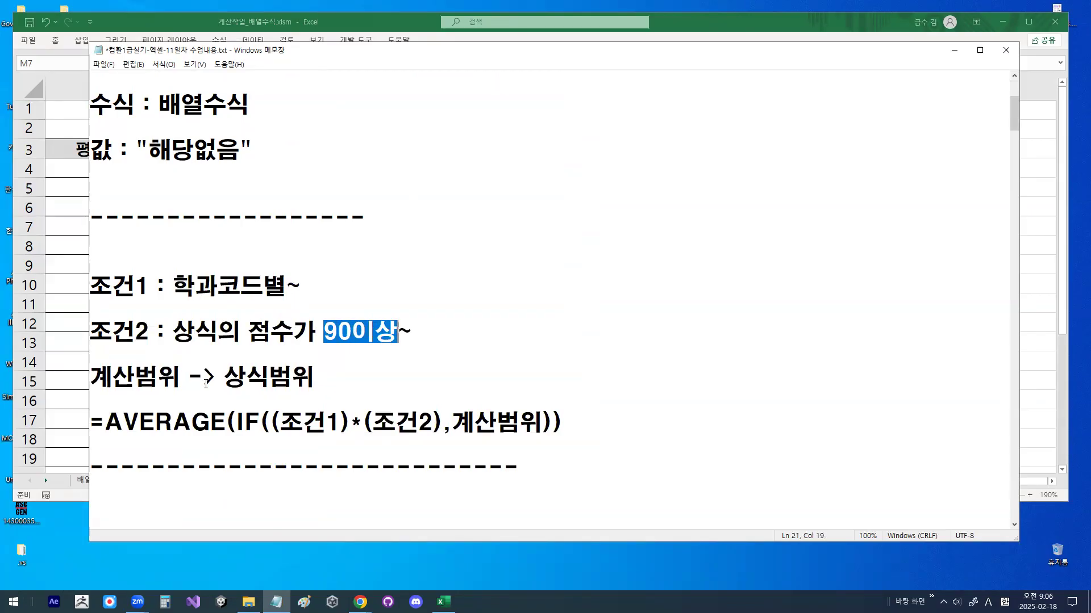
left_click_drag(226, 379, 315, 379)
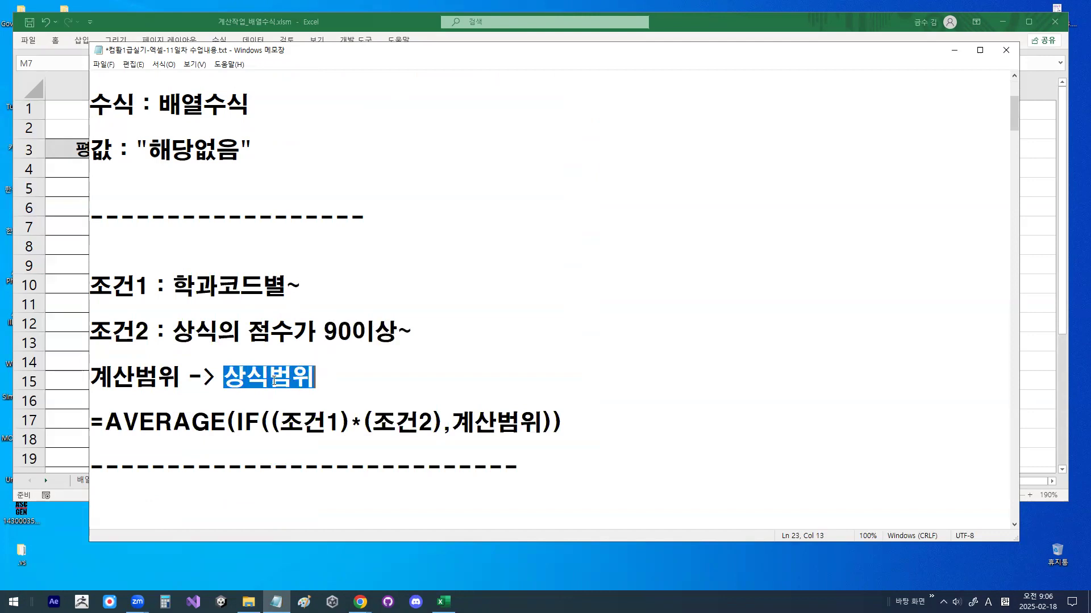
left_click_drag(105, 423, 225, 419)
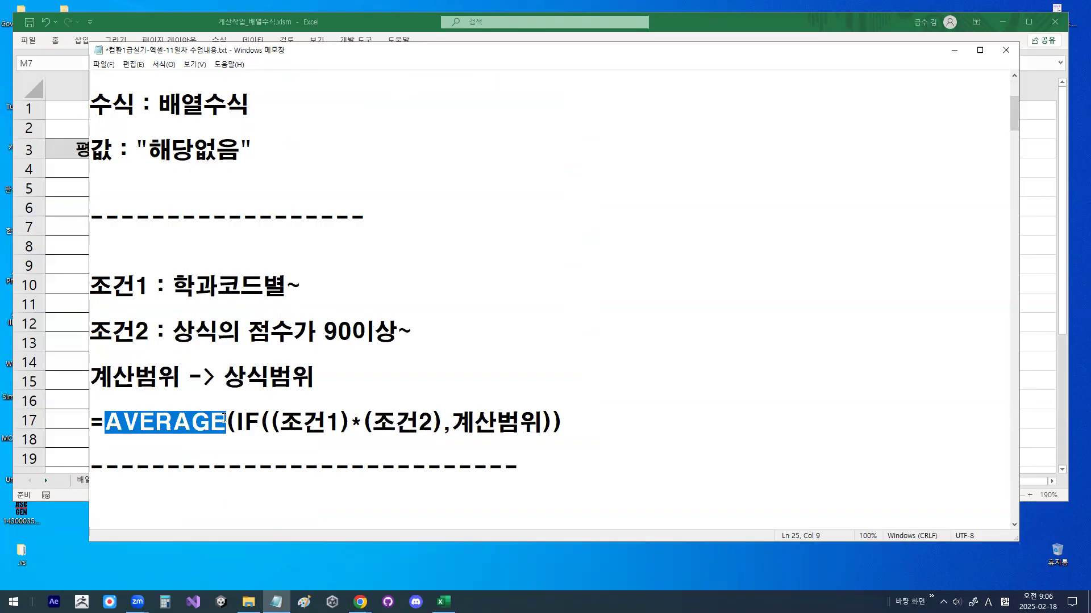
left_click_drag(226, 421, 275, 425)
Insert several blank lines below the dashed line under the AVERAGE(IF) template
left_click(253, 486)
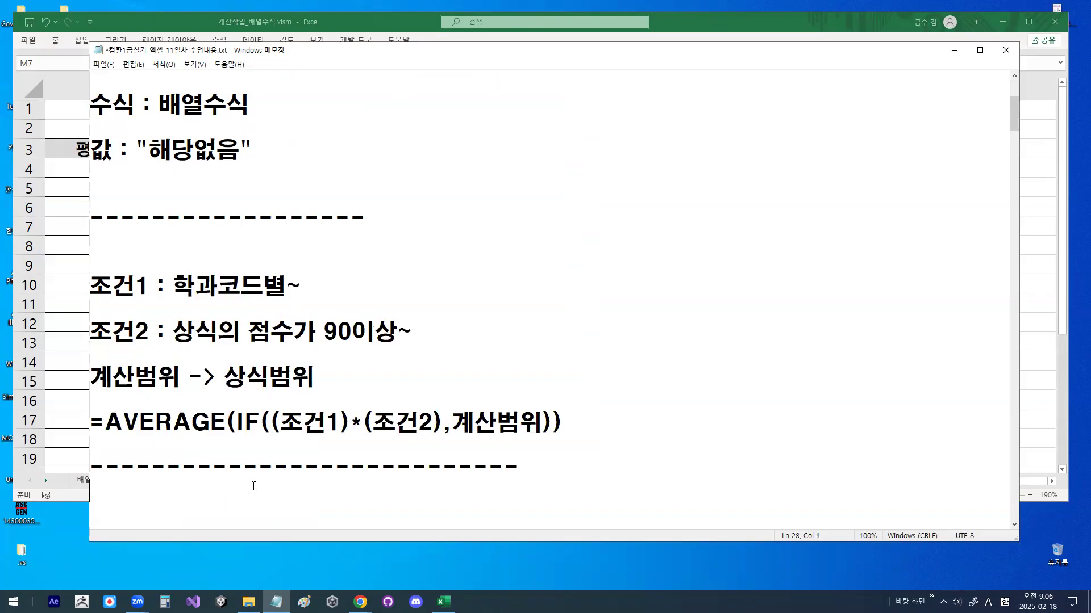
key("Return")
key("Return")
key("Return")
key("Return")
key("Return")
key("Return")
key("Return")
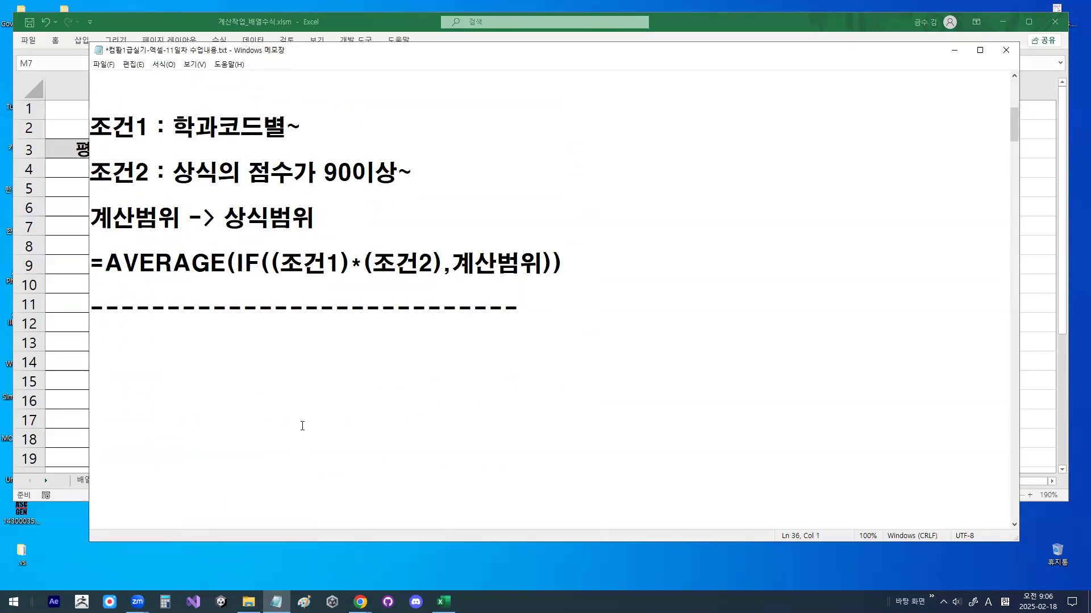
Examine how 조건1, 조건2 and 계산범위 in the AVERAGE(IF) template correspond to the 학과코드별 and 90이상 condition lines
left_click_drag(542, 265, 564, 264)
left_click_drag(442, 268, 539, 266)
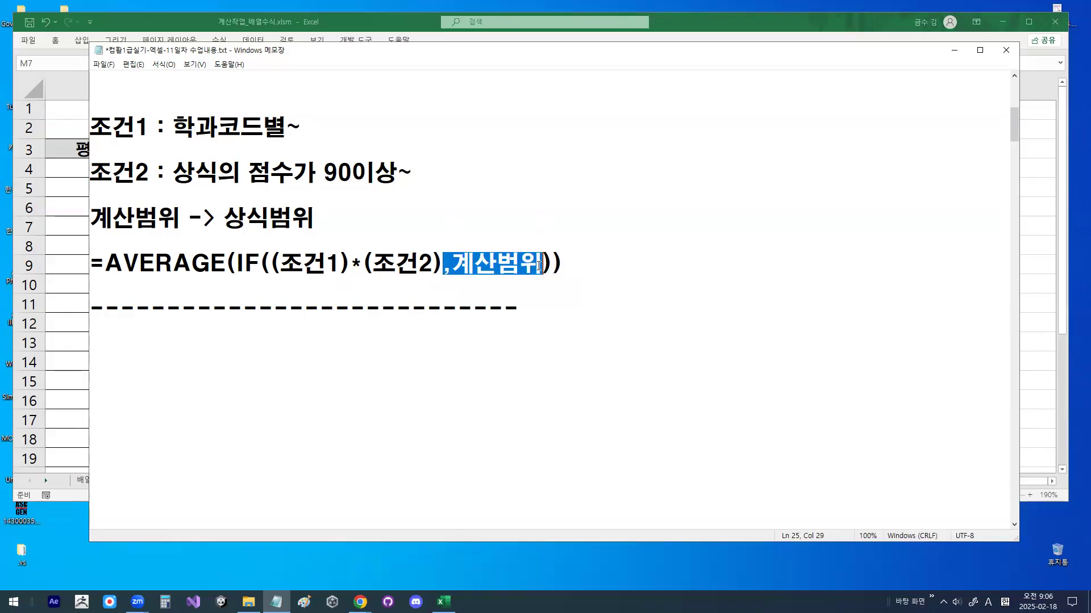
left_click_drag(272, 267, 336, 261)
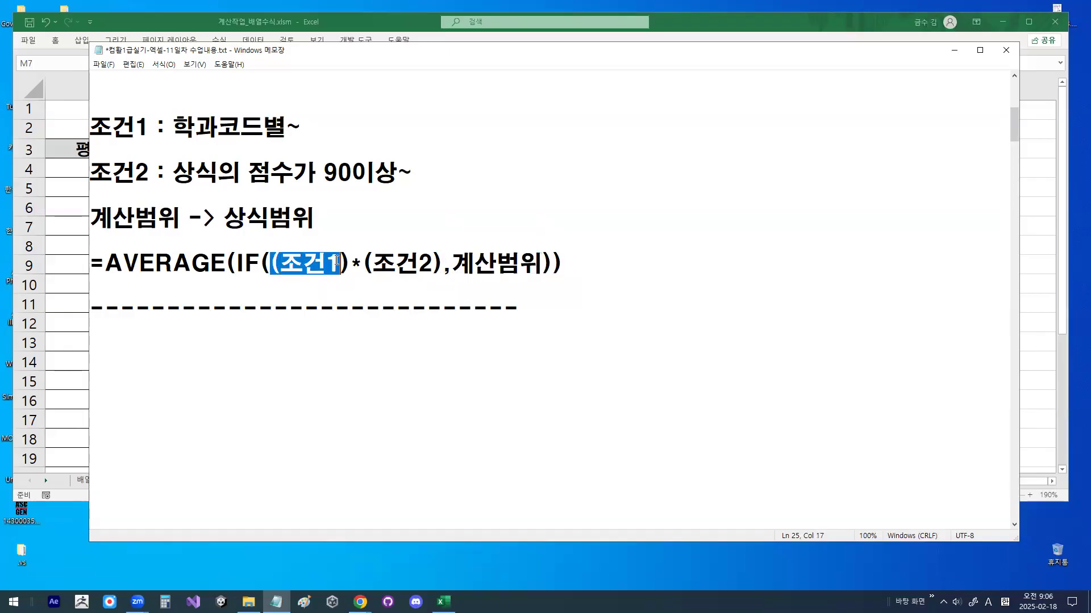
left_click_drag(174, 126, 286, 120)
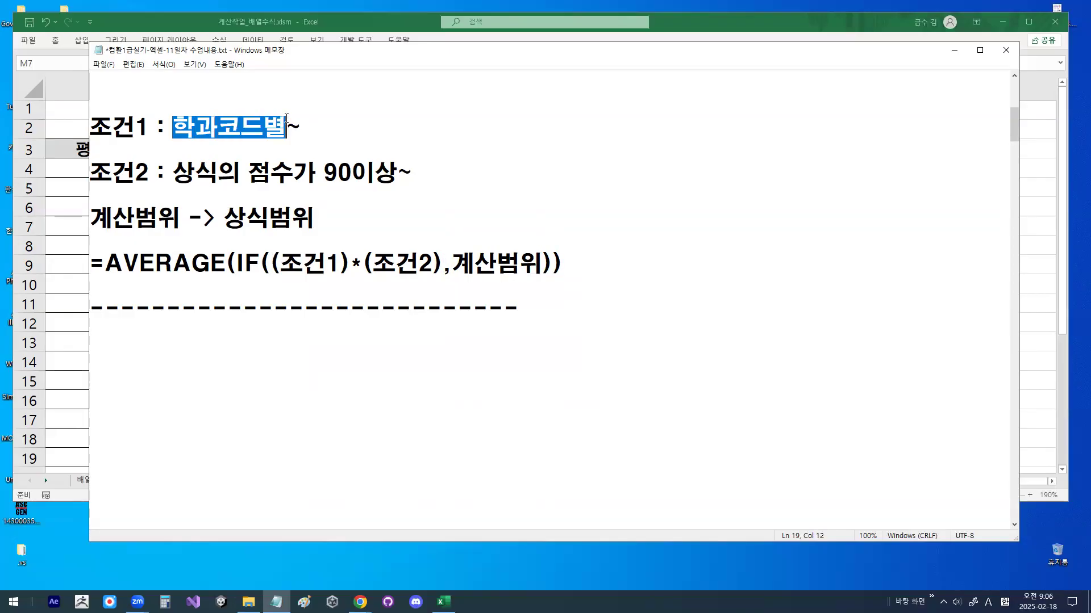
left_click(419, 264)
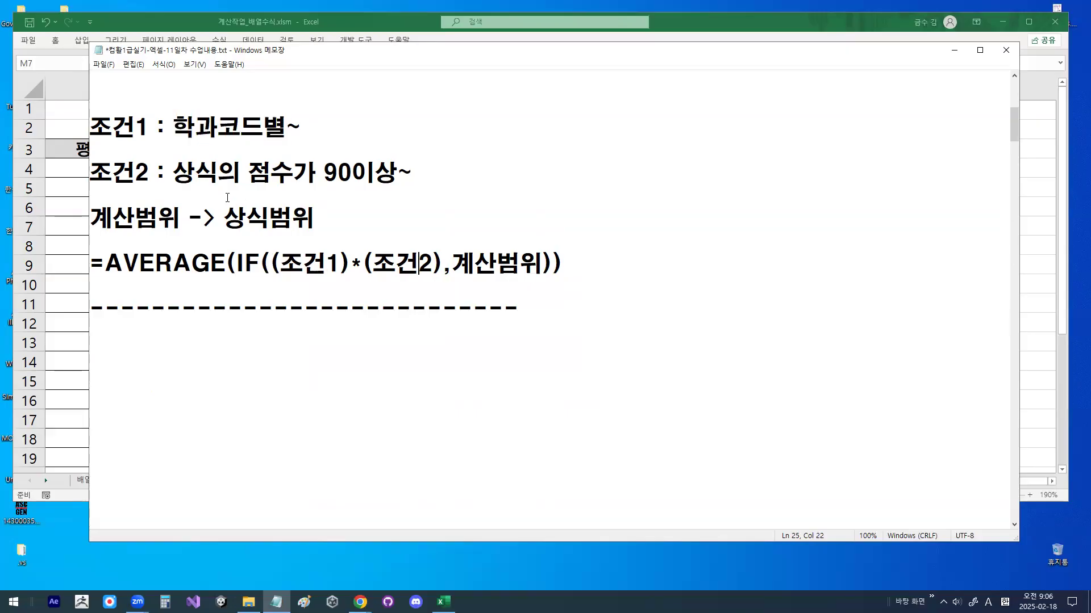
left_click_drag(174, 177, 405, 170)
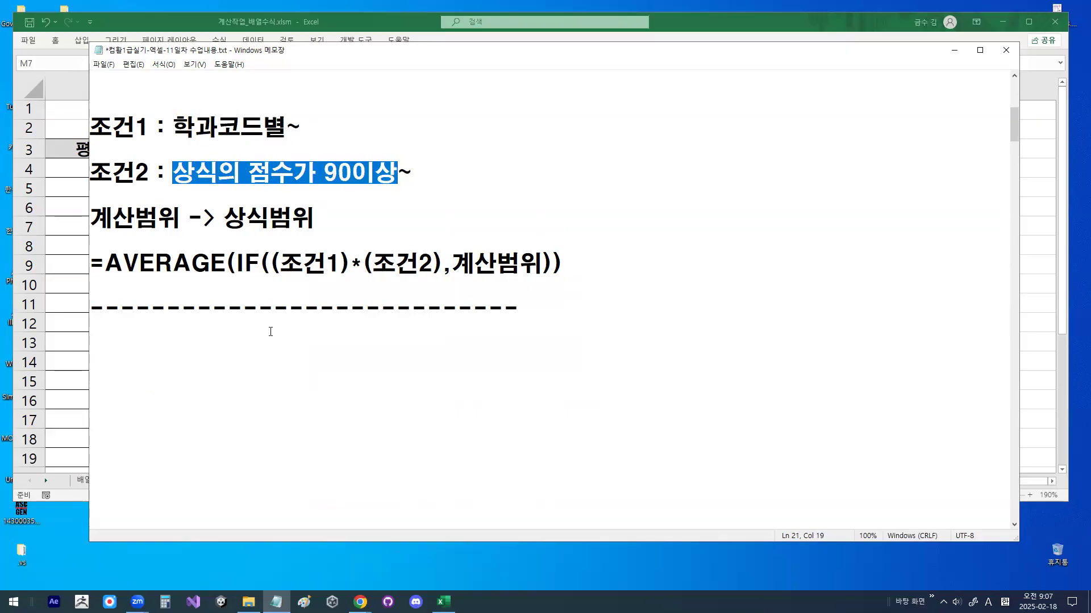
Start a formula line below the dashed line with =AVERAGE(IF((, reusing the opening part of the template above
left_click(241, 349)
key("Delete")
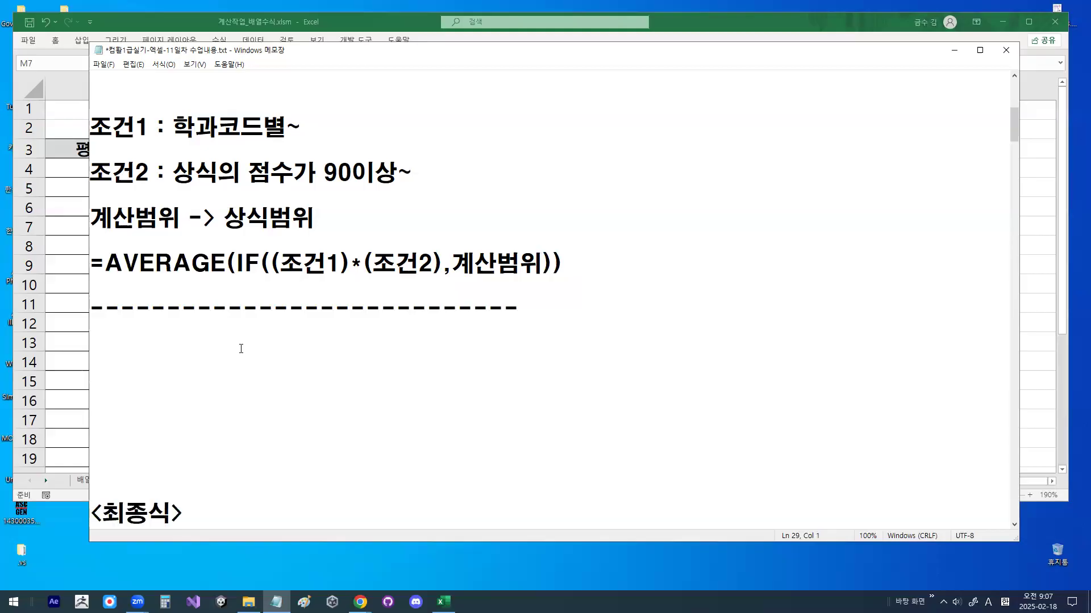
key("Return")
key("Return")
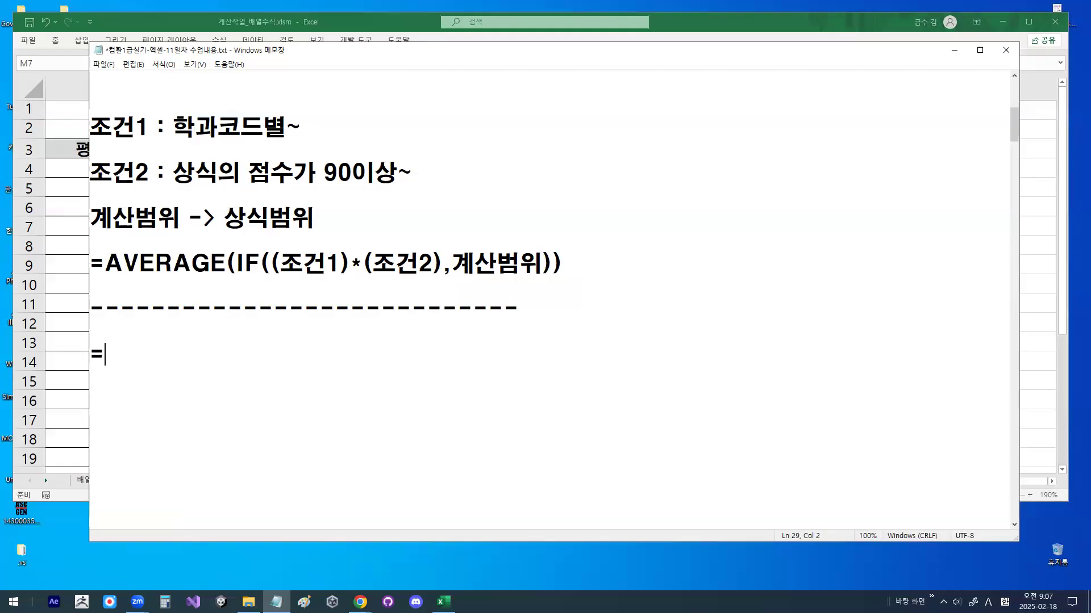
left_click_drag(103, 265, 278, 262)
key("ctrl+c")
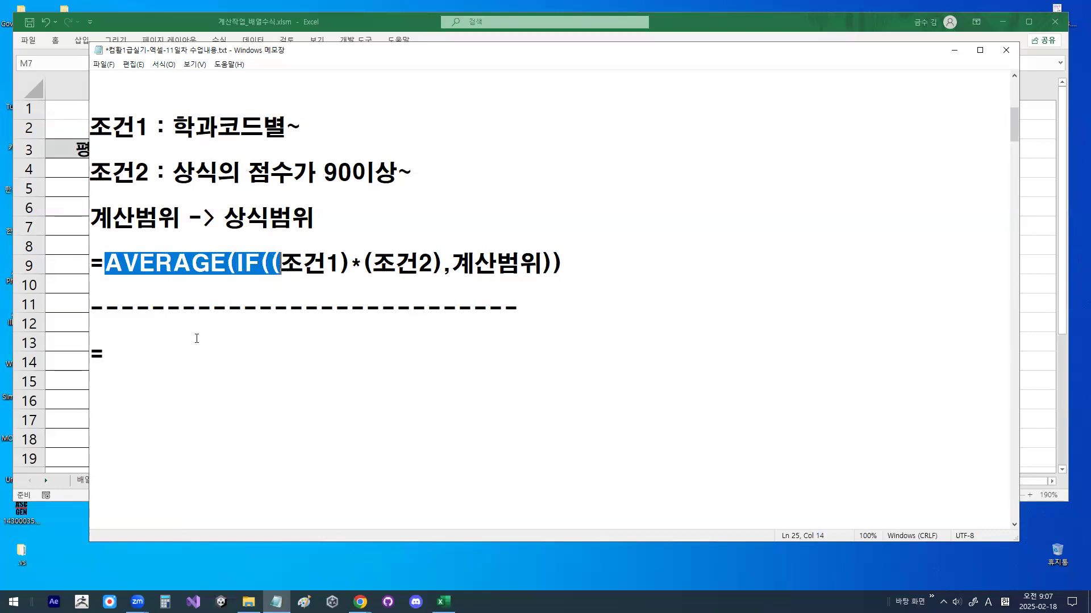
left_click(188, 352)
key("ctrl+v")
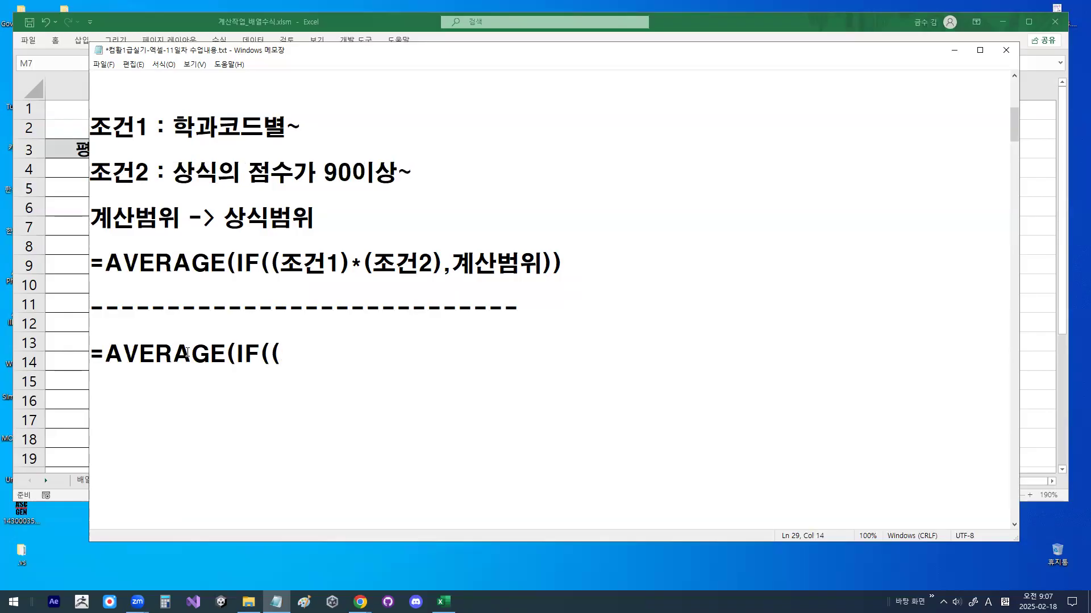
Check the 학과코드 column D4:D15 and the 101 condition in the workbook, and append 학과코드범위 to the Notepad formula line
left_click_drag(581, 58, 578, 77)
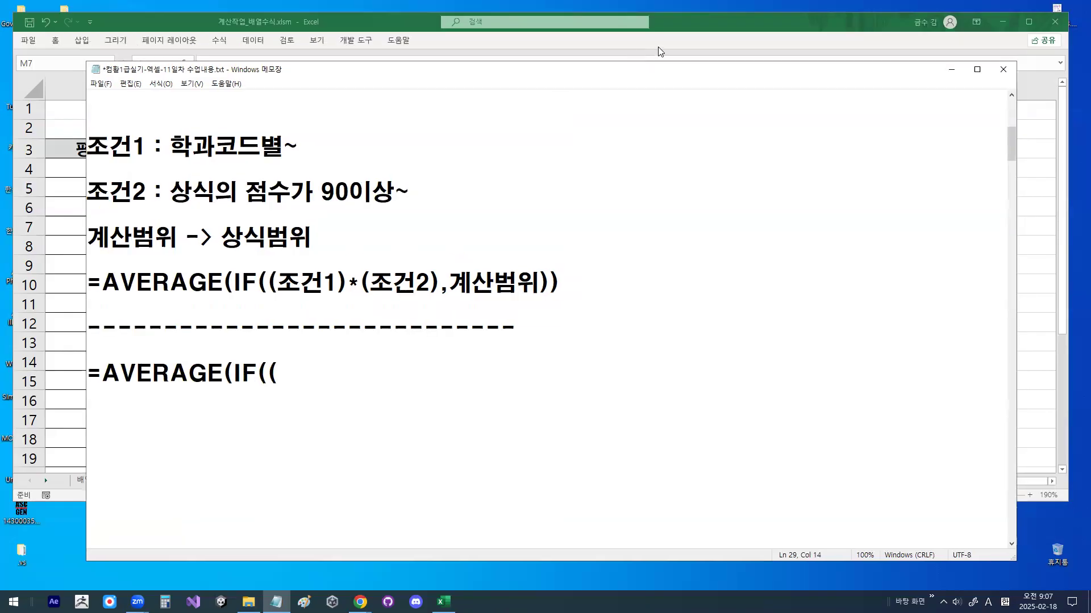
left_click(658, 46)
left_click_drag(858, 482, 733, 483)
left_click_drag(199, 167, 196, 384)
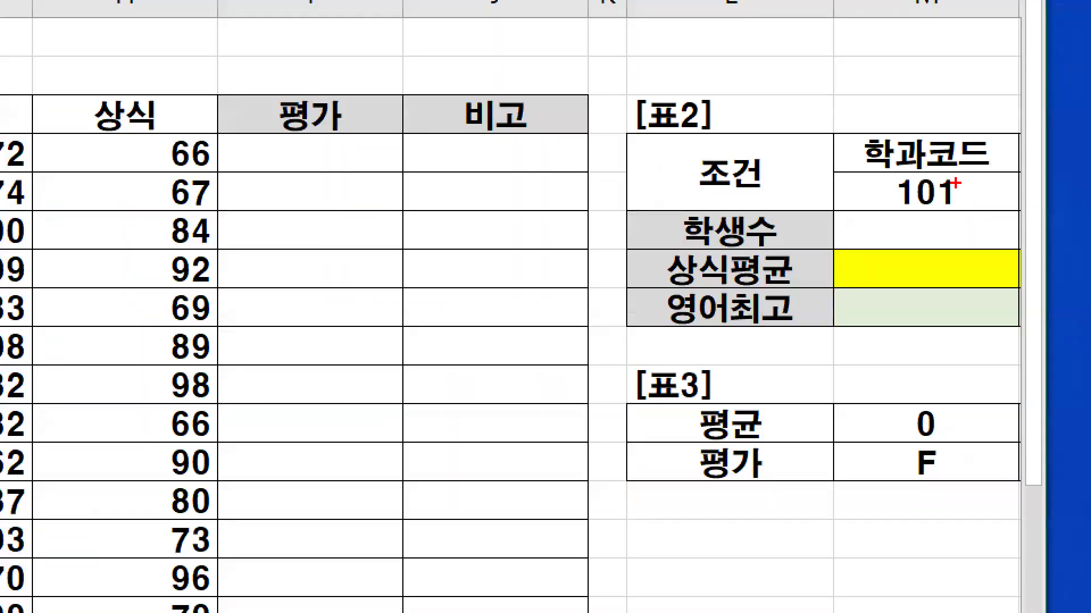
mouse_move(1021, 184)
left_mouse_down()
mouse_move(1001, 190)
mouse_move(1022, 175)
left_mouse_up()
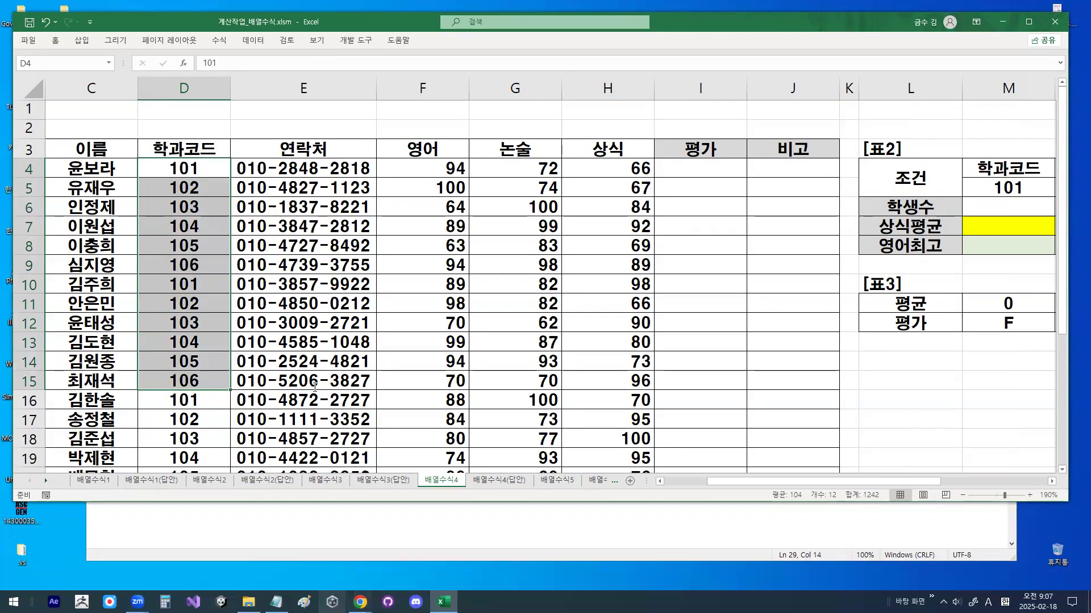
key("alt+Tab")
type("gk")
key("BackSpace")
key("BackSpace")
type("학과코드범위")
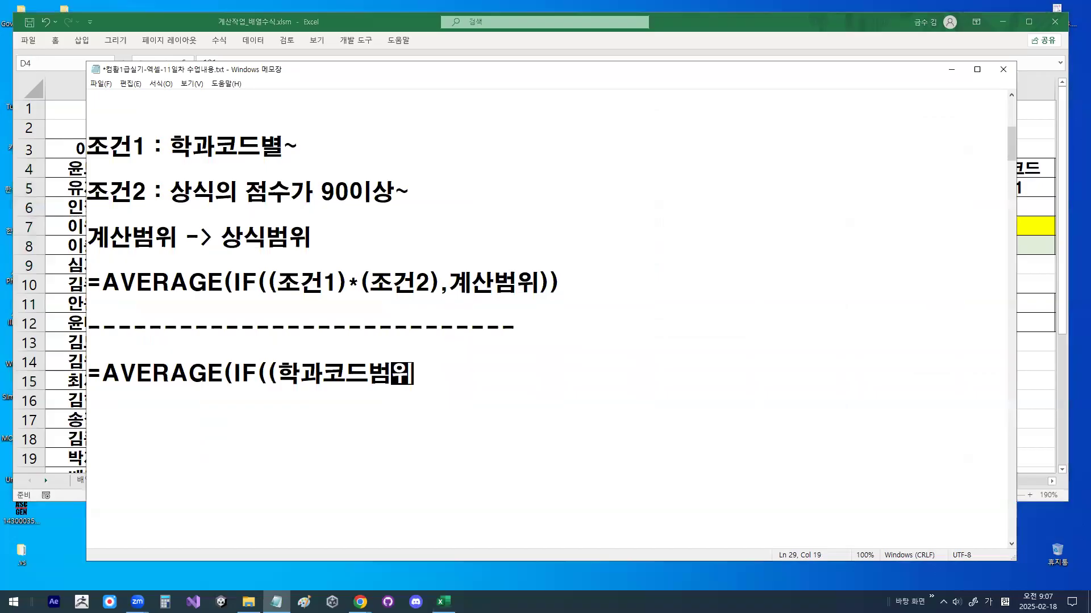
Complete the first condition of the formula line with =위쪽셀주소)
type("=")
type("왼조")
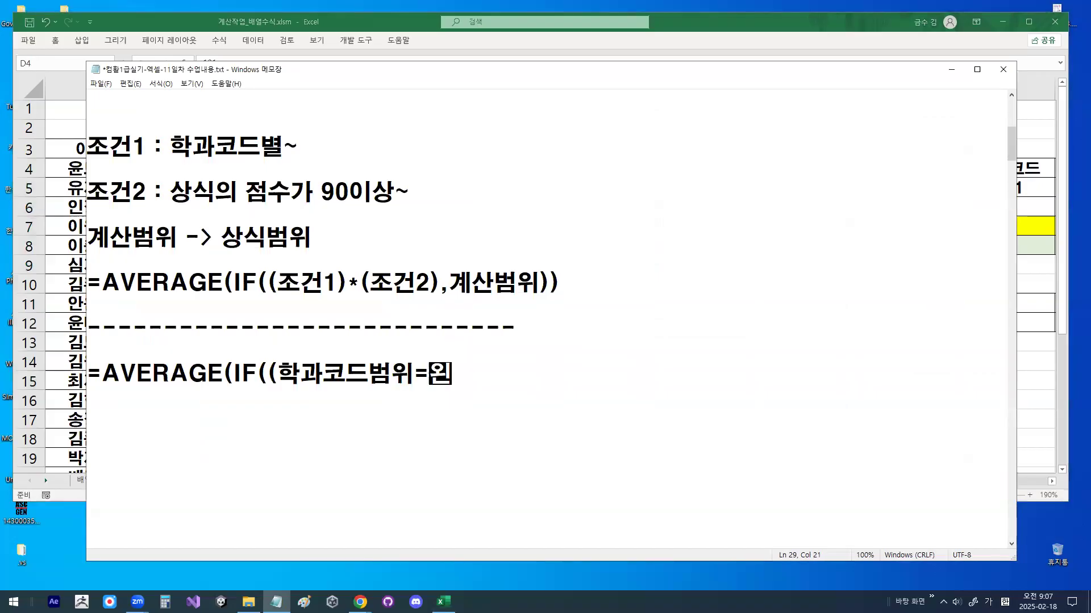
key("BackSpace")
key("BackSpace")
key("BackSpace")
type("위족")
key("BackSpace")
key("BackSpace")
key("BackSpace")
type("쪽셀ㅈ주소)")
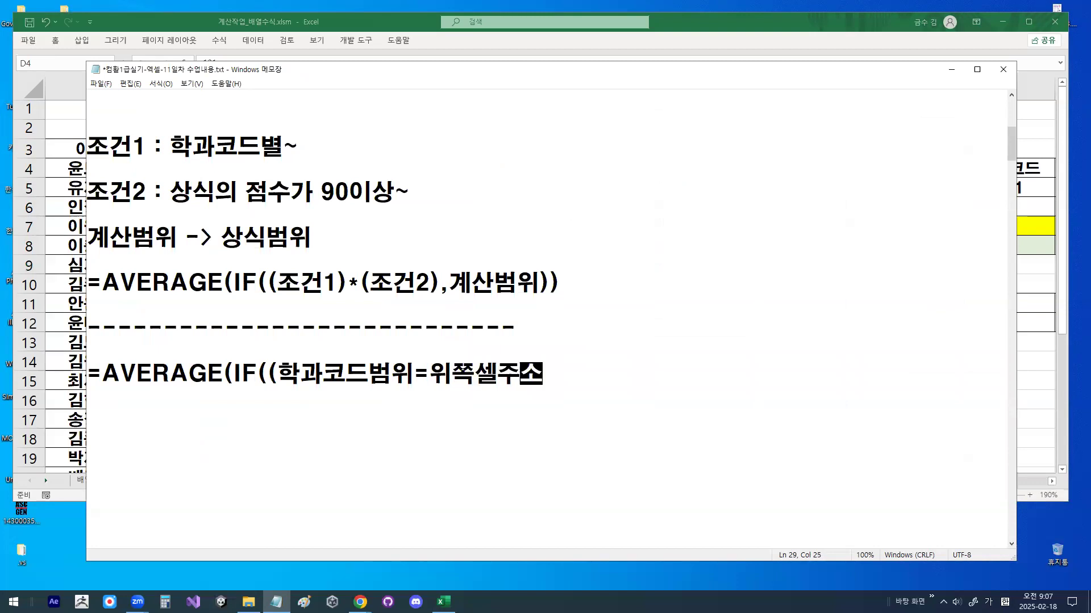
Switch to the Excel workbook and point out code 101 above cell M7 and the rightward fill direction of the 상식평균 row
left_click(951, 70)
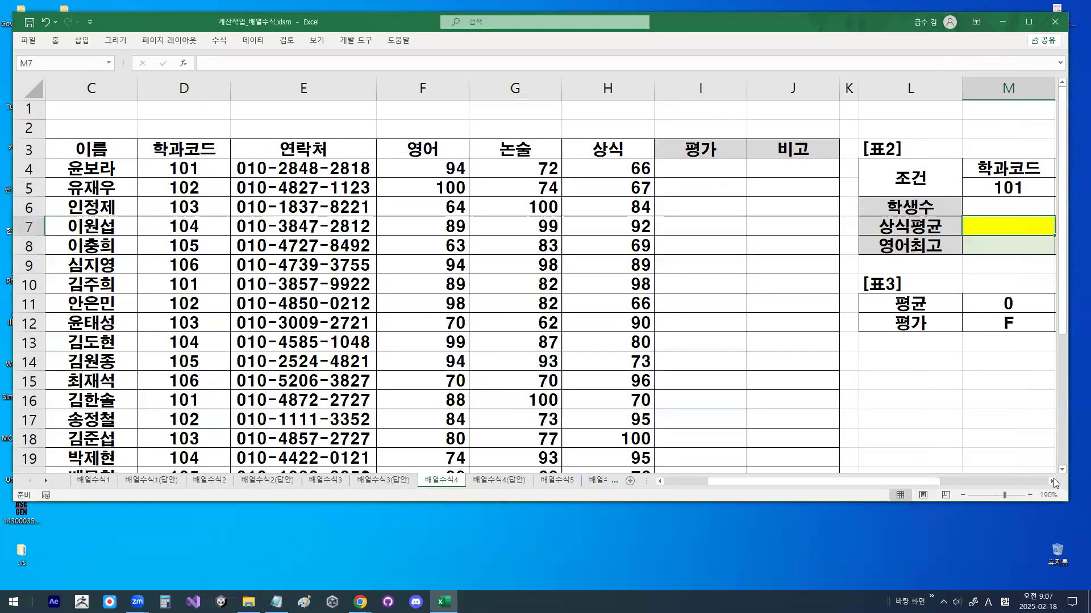
scroll(1053, 483, "right", 3)
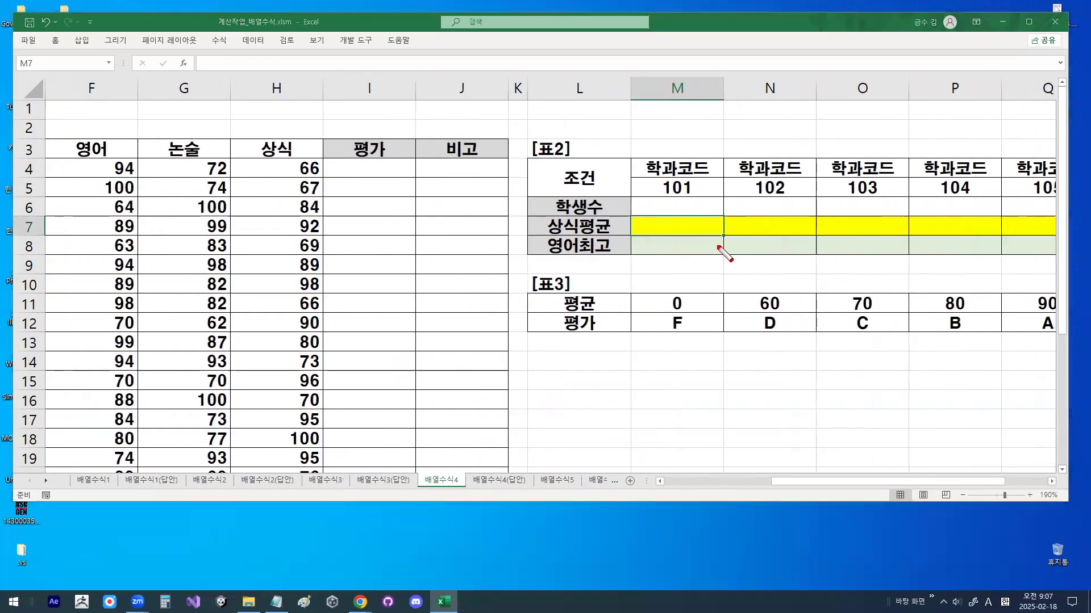
mouse_move(647, 233)
left_mouse_down()
mouse_move(792, 233)
mouse_move(781, 225)
left_mouse_up()
mouse_move(700, 206)
left_mouse_down()
mouse_move(686, 195)
mouse_move(693, 212)
mouse_move(681, 232)
mouse_move(701, 214)
left_mouse_up()
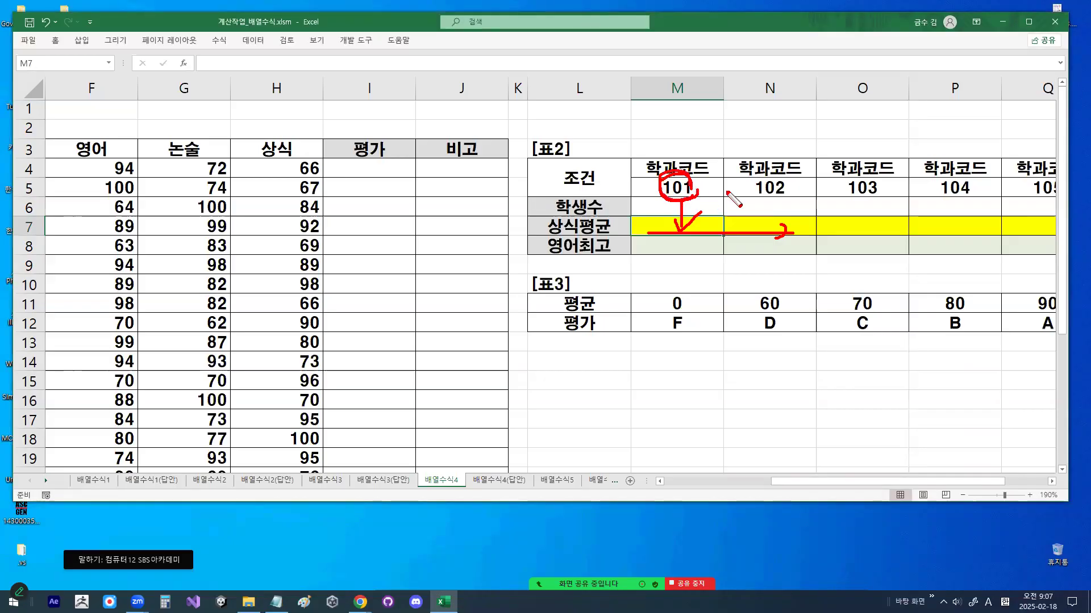
key("Escape")
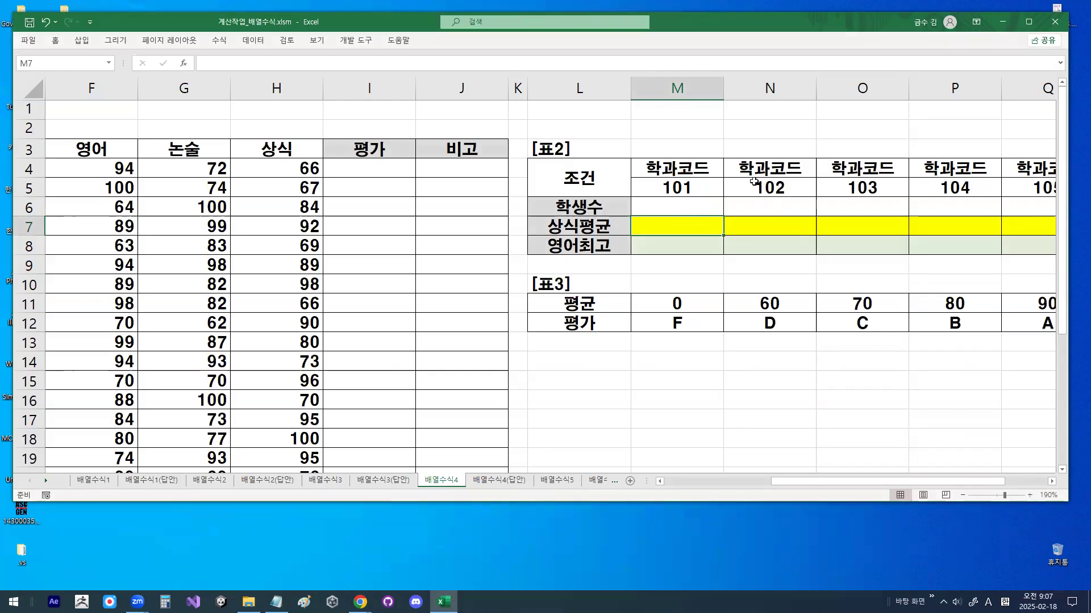
Return to the Notepad notes and append the second condition *(상식범위>=90) to the formula line, following the 조건2 line
left_click(276, 601)
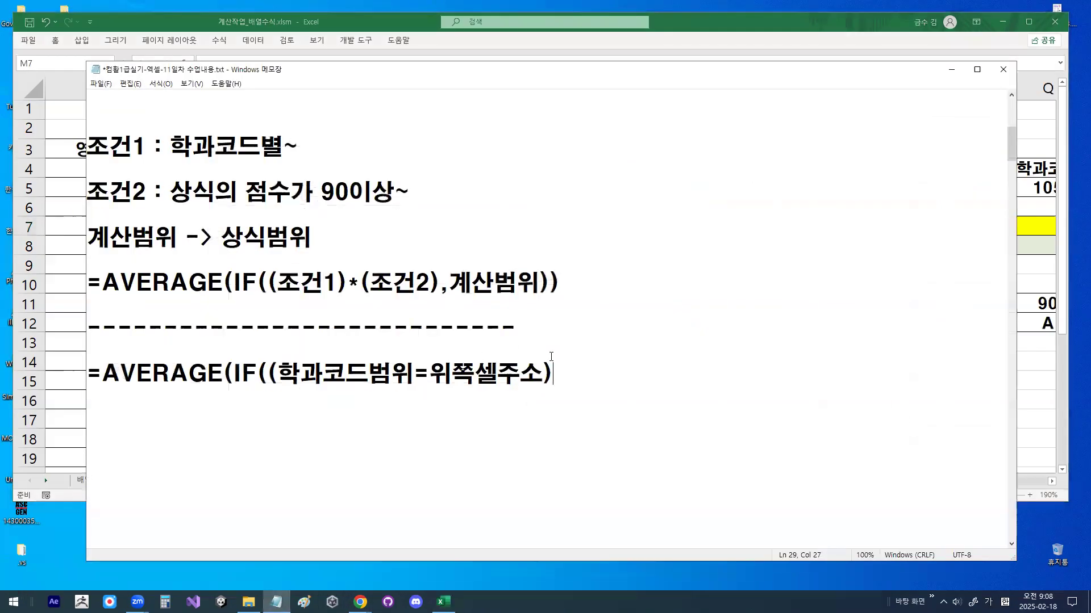
type("*(")
left_click_drag(172, 194, 214, 186)
left_click_drag(321, 192, 392, 193)
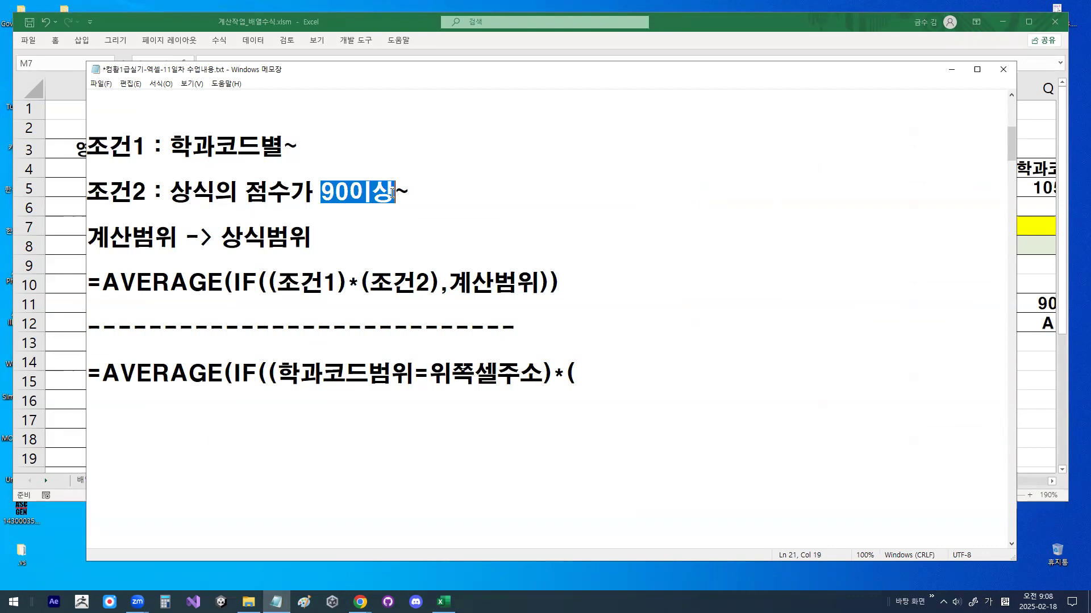
left_click(641, 380)
type("상ㅅ")
type("식범위")
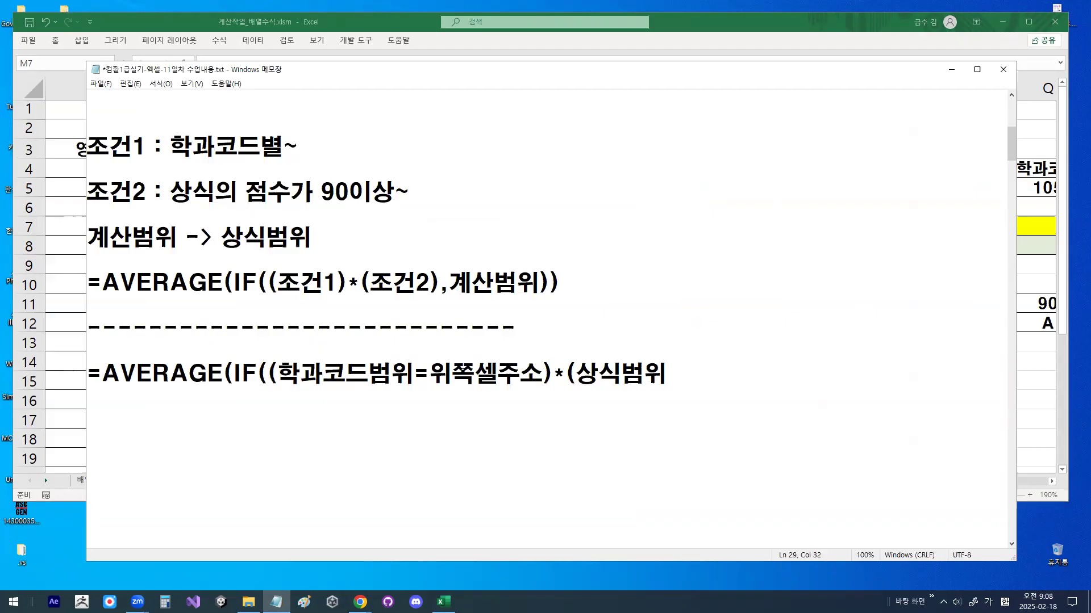
type(">=90")
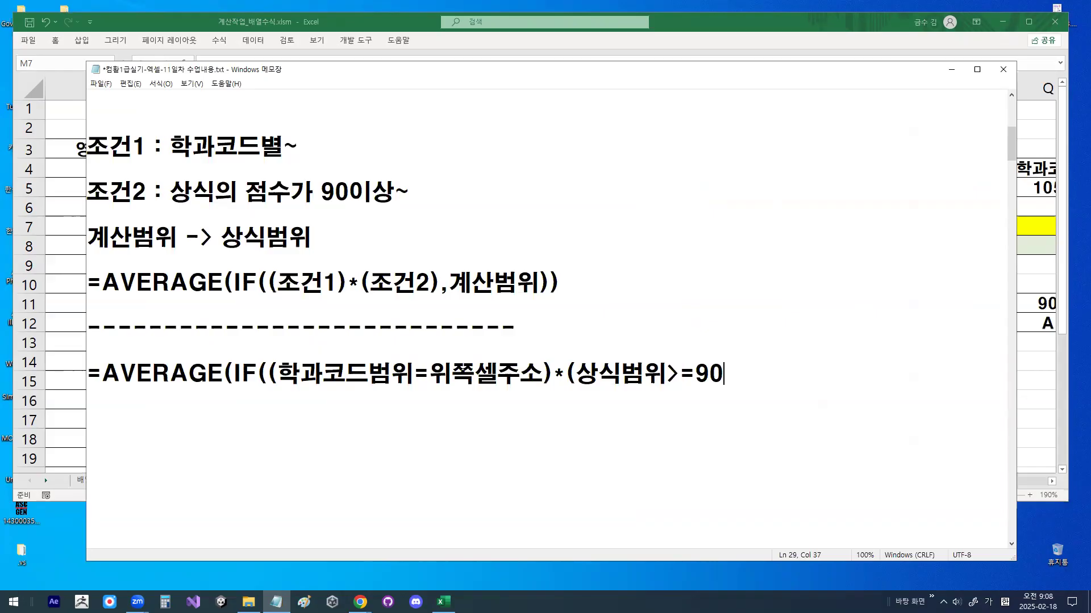
type(")")
Underline the 상식범위>=90 condition, the 계산범위 -> 상식범위 line and the 계산범위 argument of the template
left_click_drag(583, 390, 733, 392)
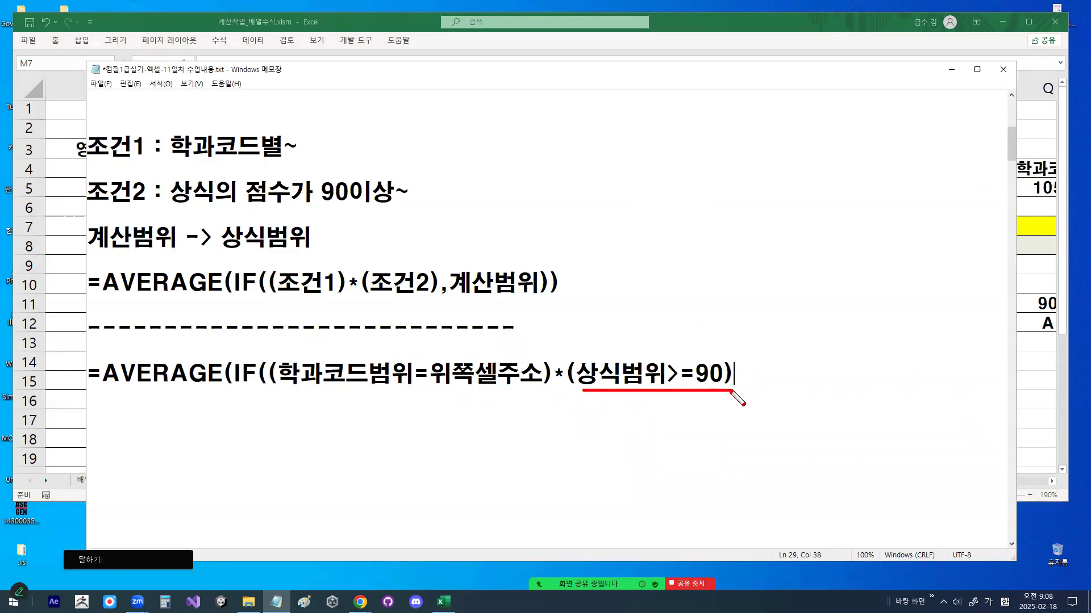
left_click_drag(89, 250, 309, 248)
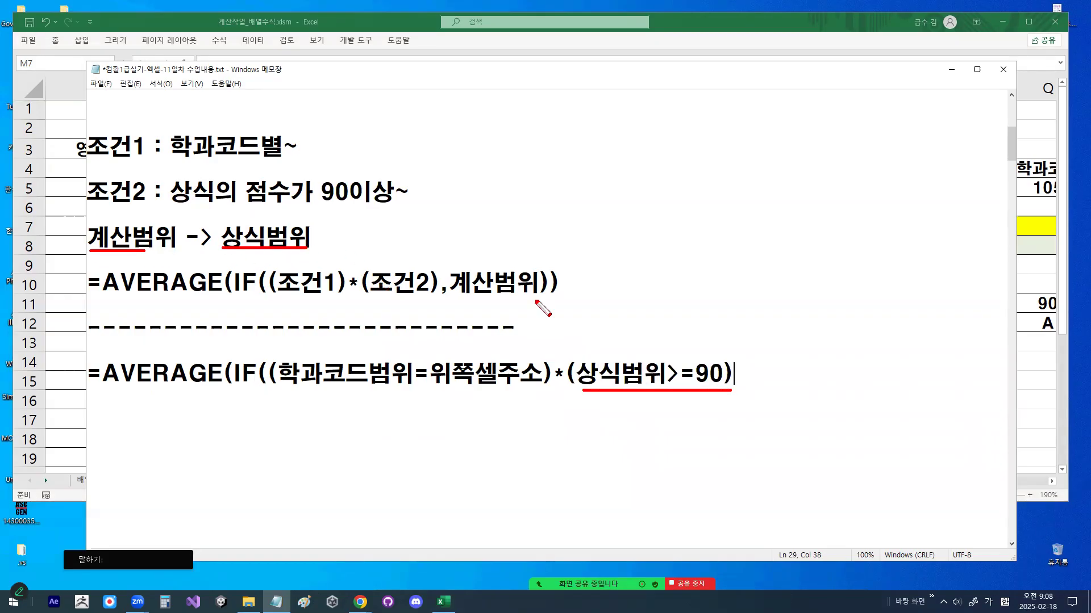
left_click_drag(443, 297, 537, 297)
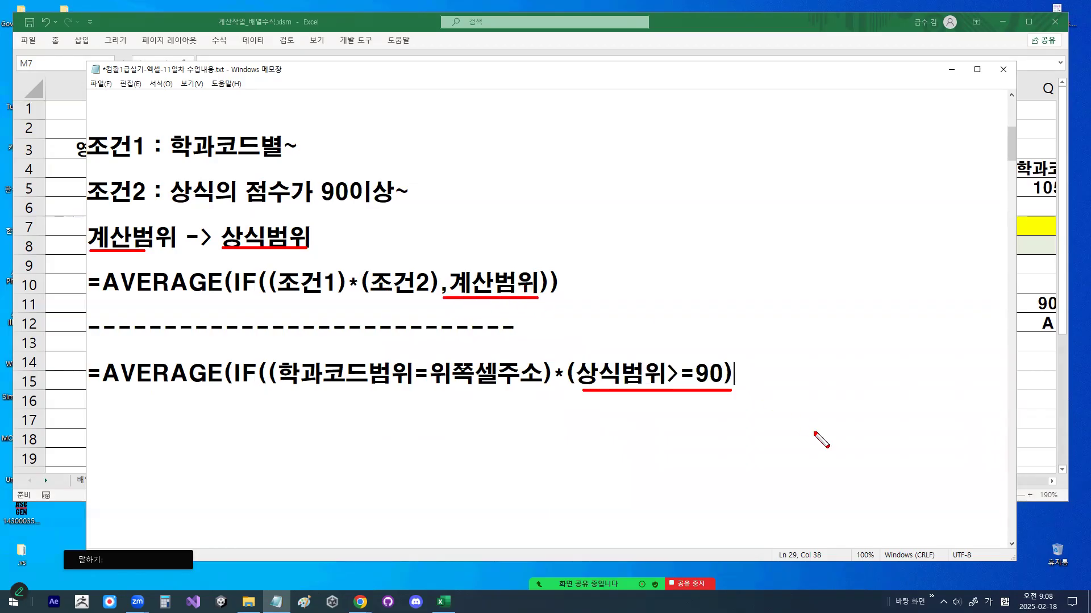
Complete the AVERAGE(IF) formula line by appending the calculation range ,상식범위))
key("Escape")
type("상식버")
type("범위))")
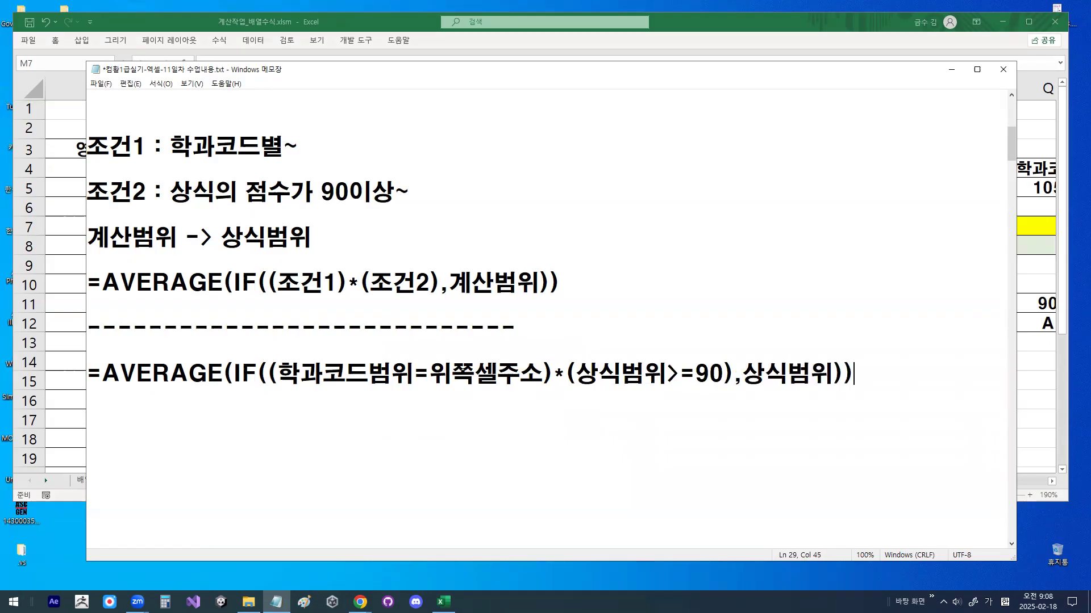
Underline the start of the completed formula line and highlight the 수식 argument of =IFERROR(수식,값) in the earlier notes
key("ctrl+2")
left_click_drag(116, 391, 365, 392)
key("Escape")
scroll(230, 248, "up", 2)
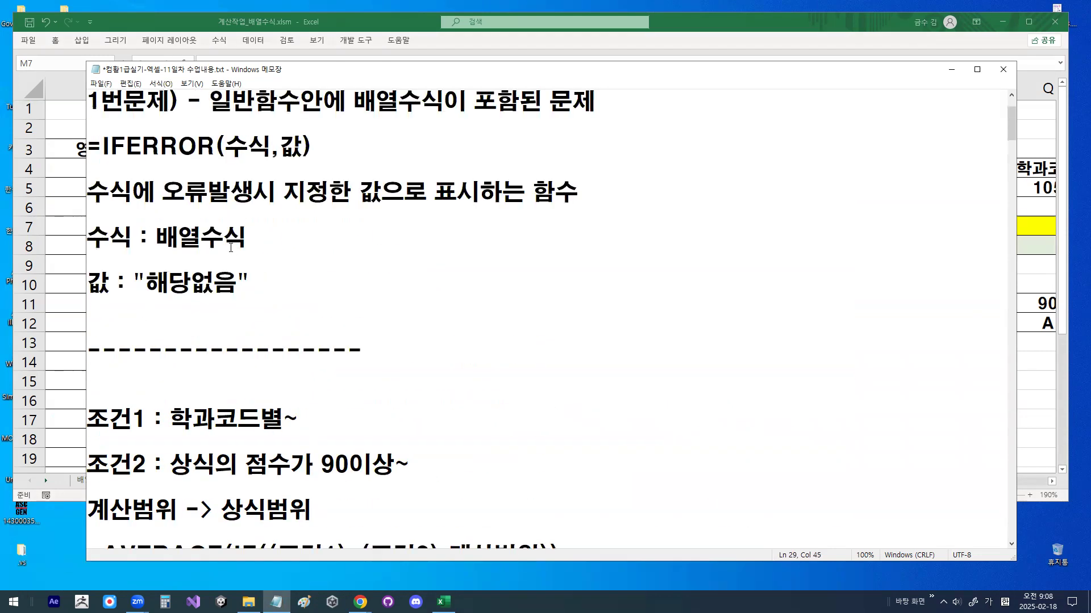
left_click_drag(226, 145, 274, 142)
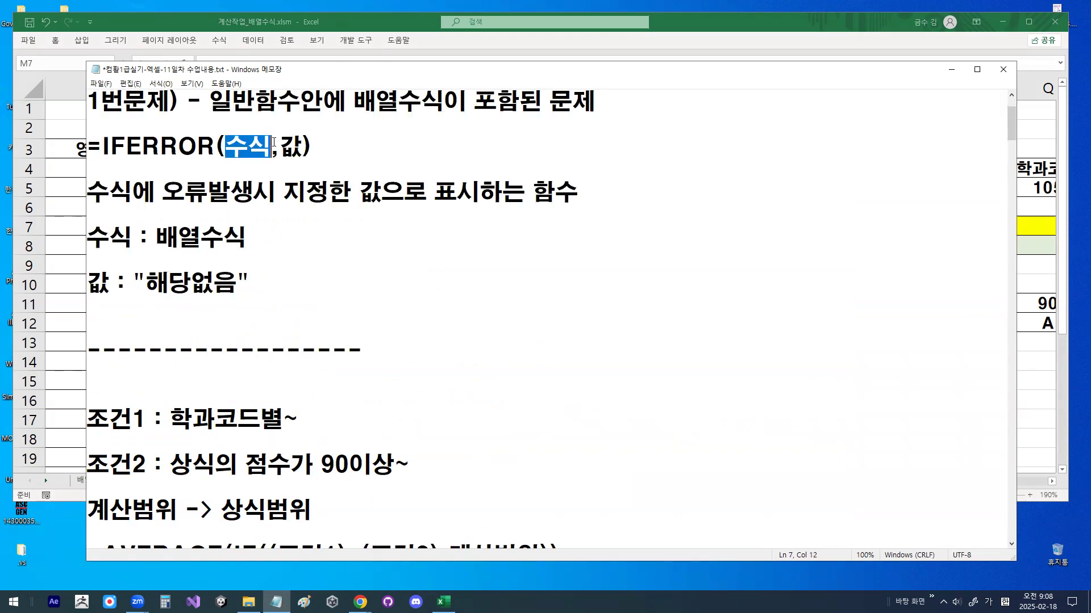
Add a dashed separator line between the completed AVERAGE(IF) formula and the <최종식> heading
scroll(222, 290, "down", 2)
left_click(170, 440)
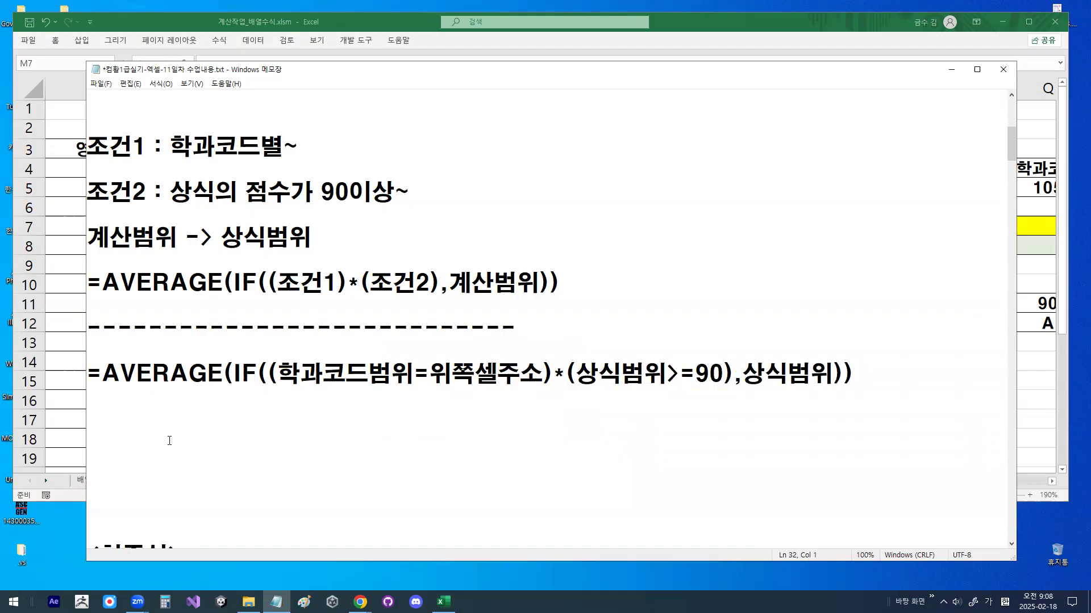
key("Delete")
type("-----------------------------")
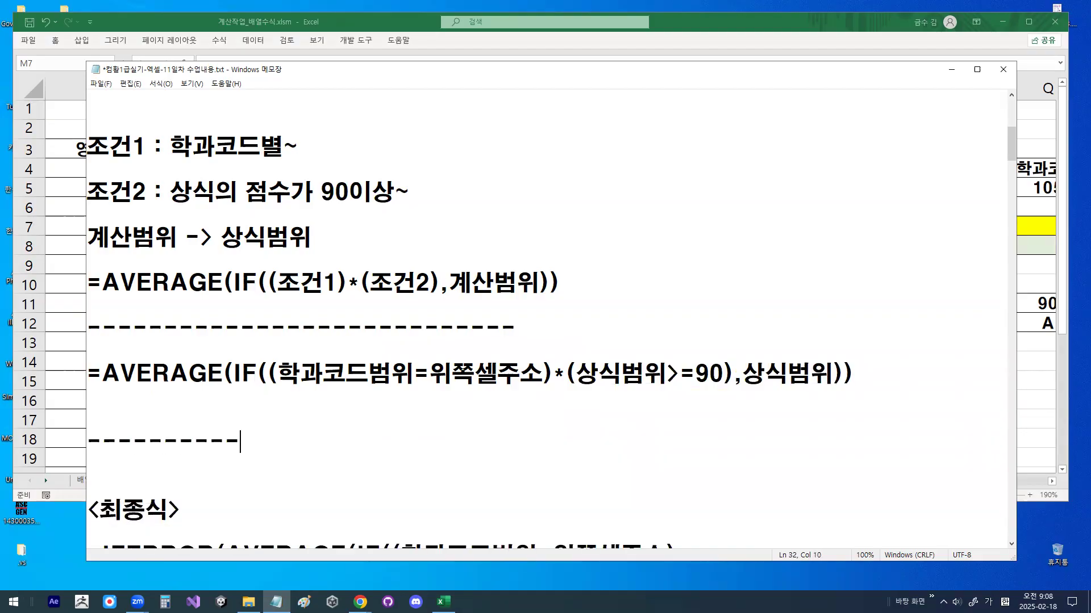
Insert a run of blank lines beneath the <최종식> formula to set it apart from the notes that follow
scroll(172, 433, "down", 1)
left_click(143, 494)
key("Return")
key("Return")
key("Return")
key("Return")
key("Return")
key("Return")
key("Return")
key("Return")
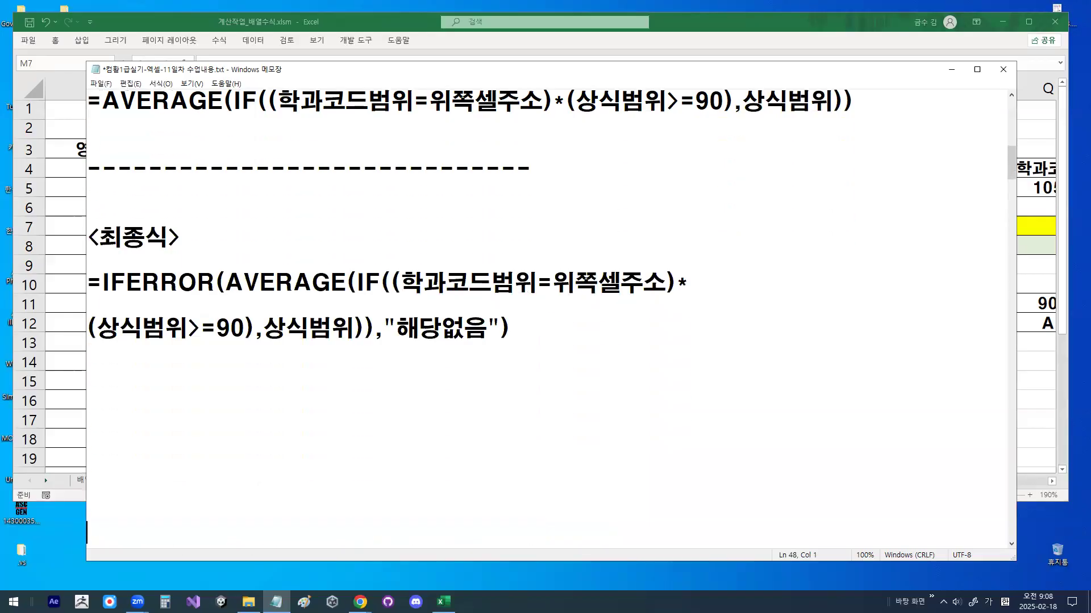
key("Return")
key("Return")
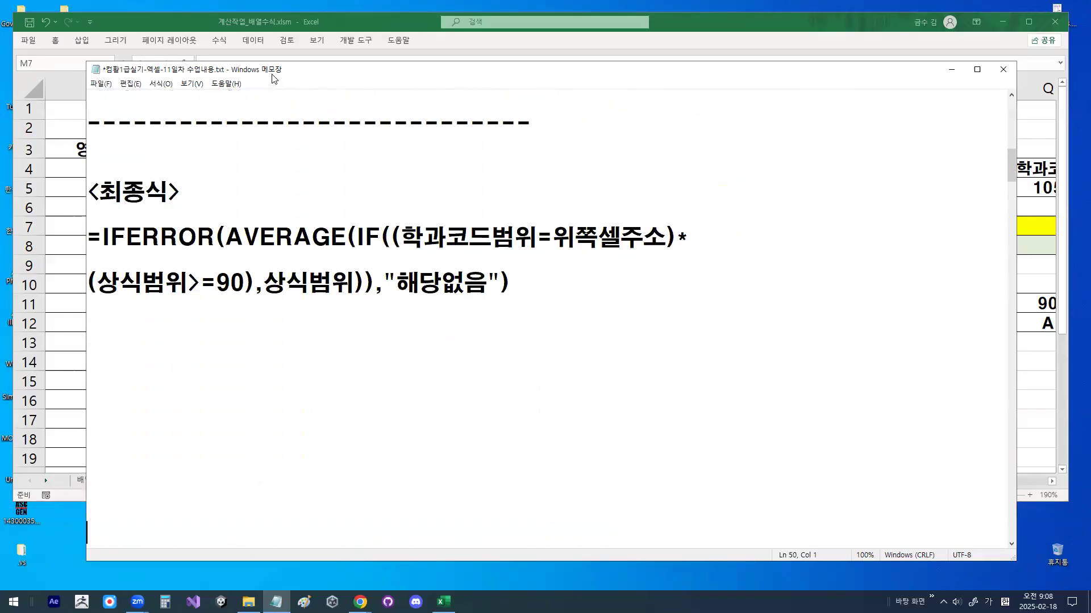
Mark the nested AVERAGE(IF) part and the "해당없음" argument of the <최종식> formula, and highlight the whole formula
left_click_drag(275, 78, 230, 65)
left_click_drag(184, 235, 623, 235)
left_click_drag(41, 290, 329, 290)
left_click_drag(198, 196, 223, 186)
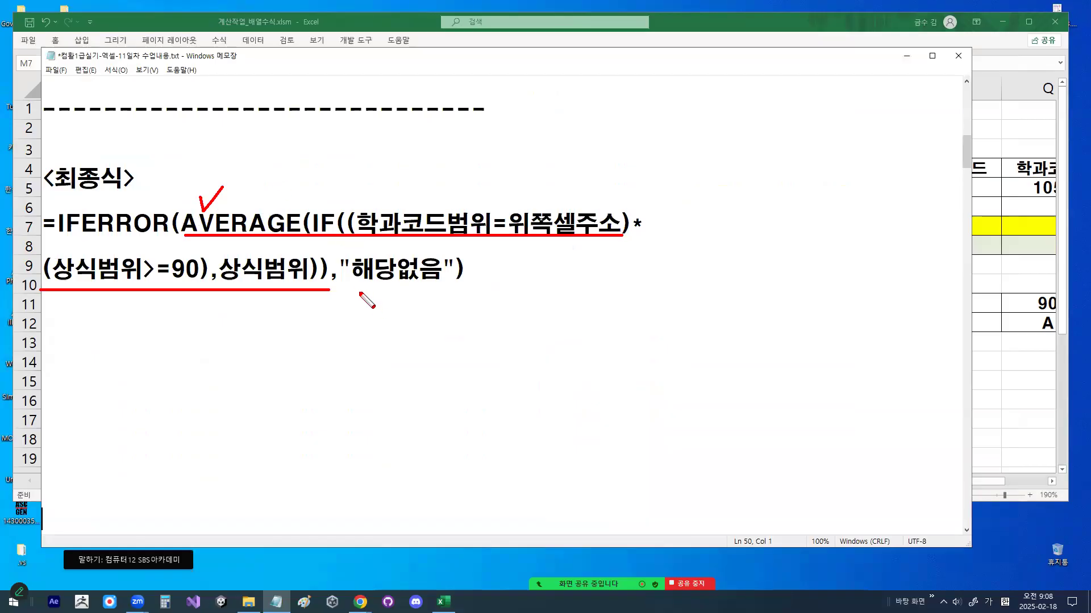
mouse_move(344, 288)
left_mouse_down()
mouse_move(456, 288)
mouse_move(367, 291)
mouse_move(432, 284)
left_mouse_up()
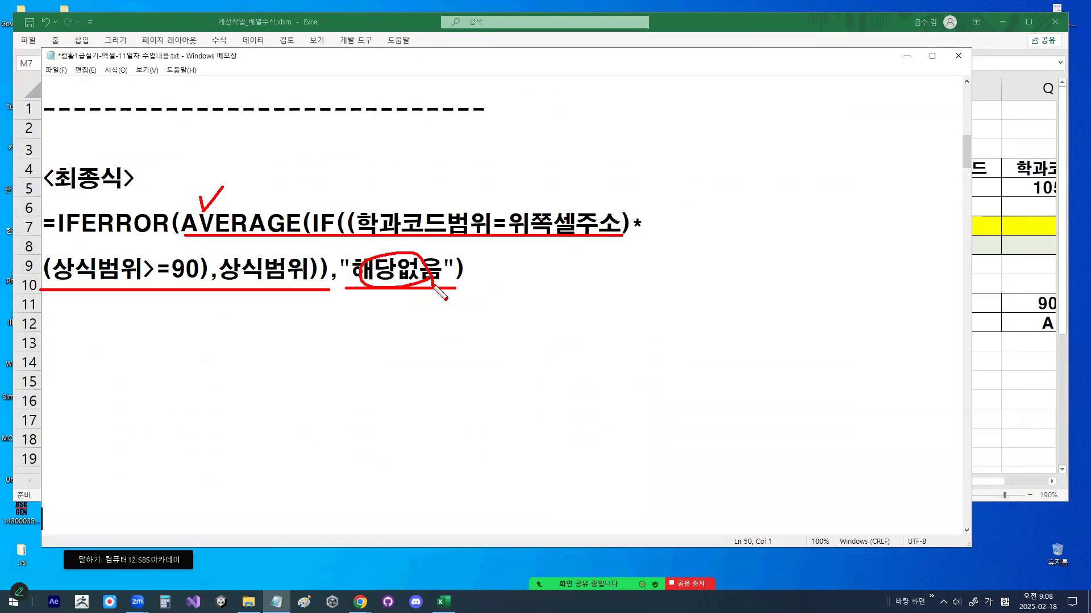
key("Escape")
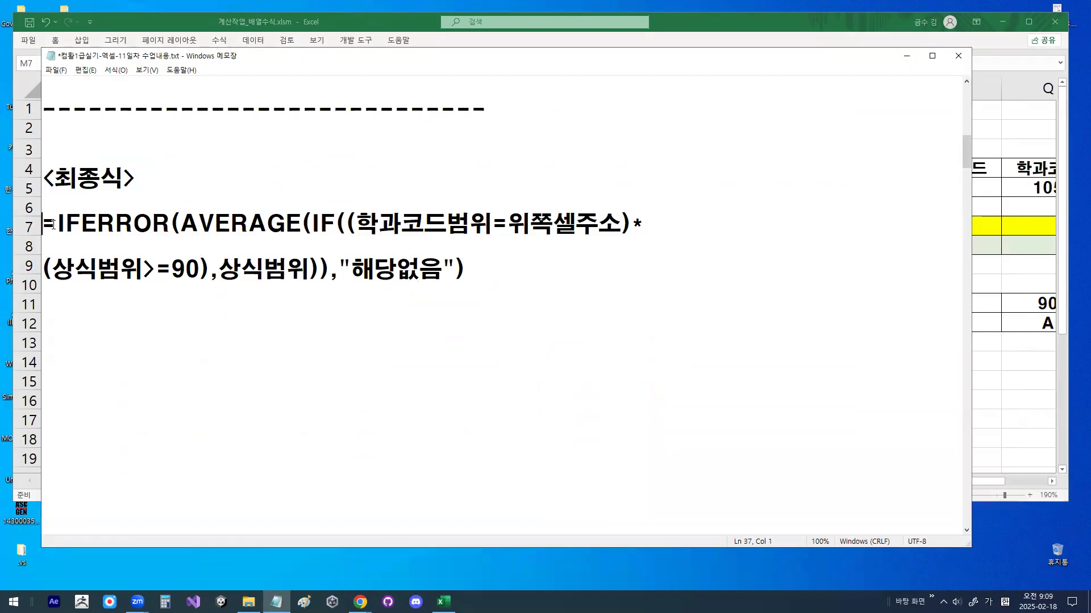
left_click_drag(50, 224, 480, 279)
left_click(482, 279)
Switch to the Excel workbook and begin an IFERROR formula in cell M7 of the 상식평균 row
left_click(907, 55)
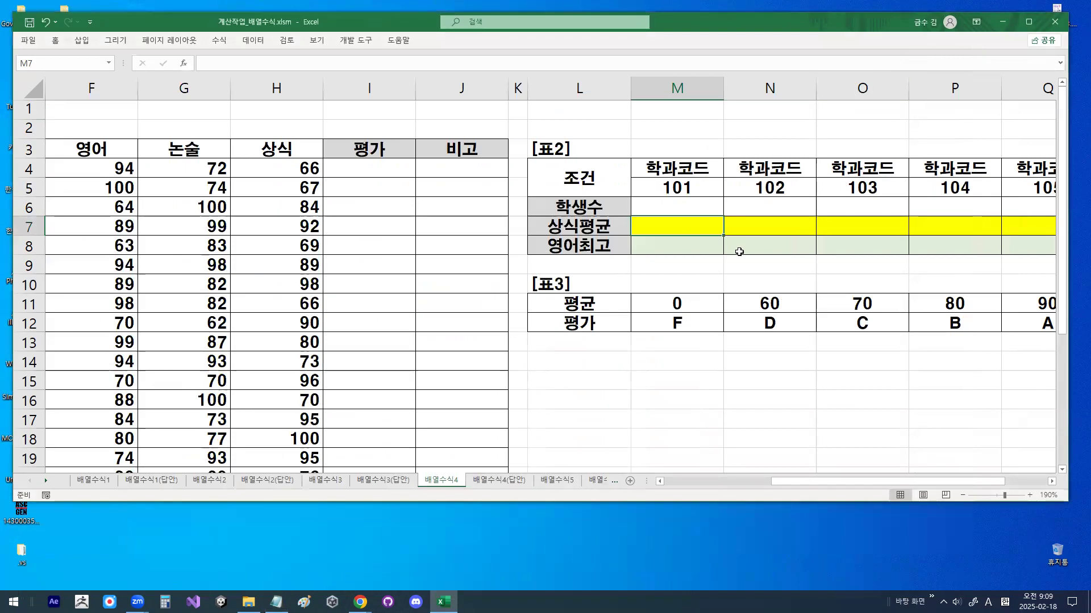
type("=")
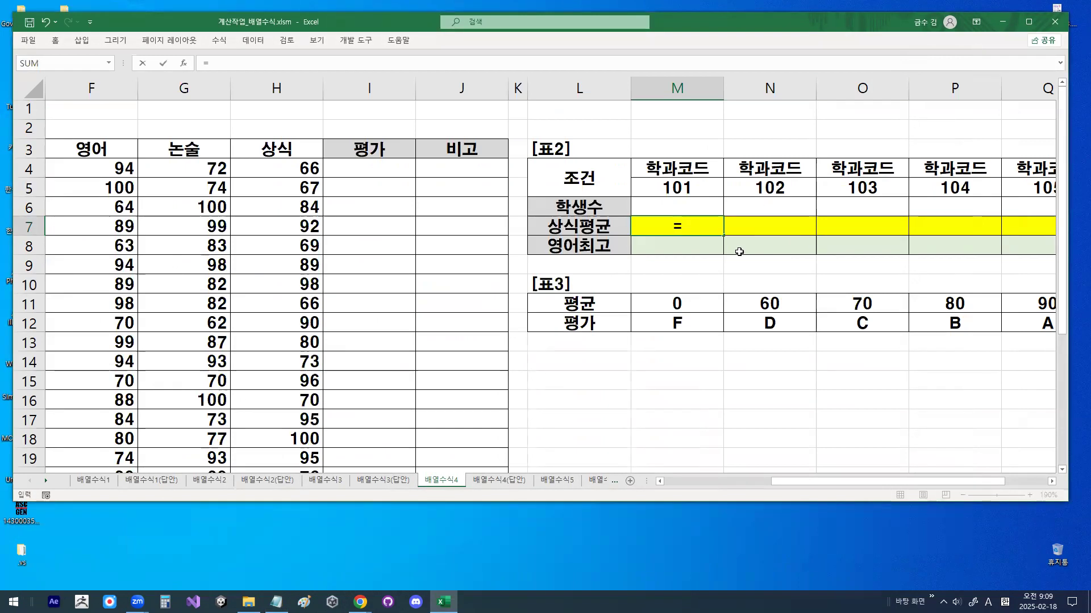
type("i")
key("BackSpace")
type("if")
key("BackSpace")
key("BackSpace")
type("IF")
key("Down")
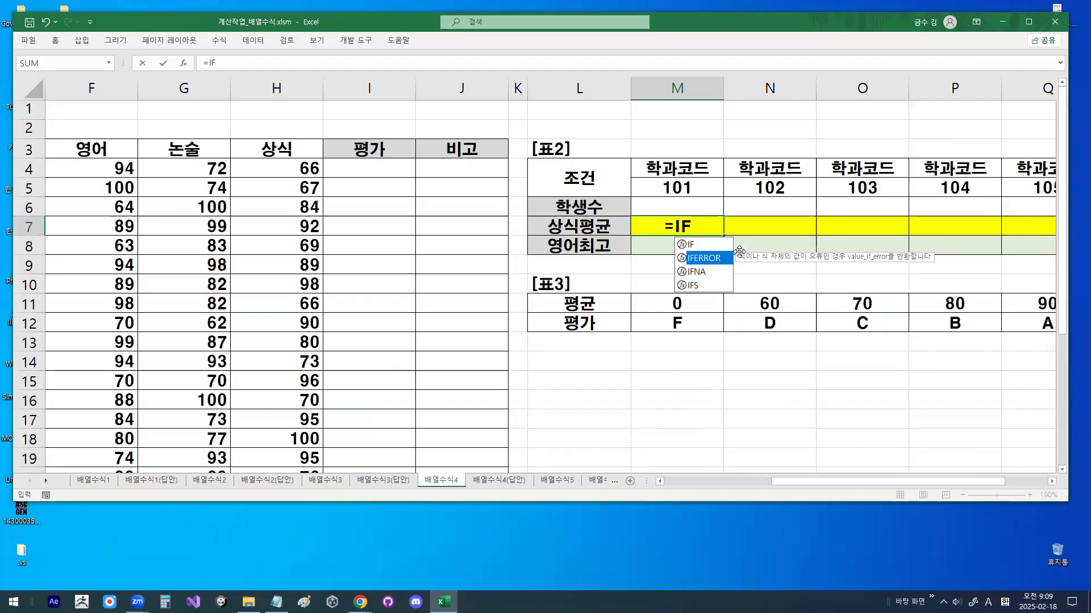
key("Tab")
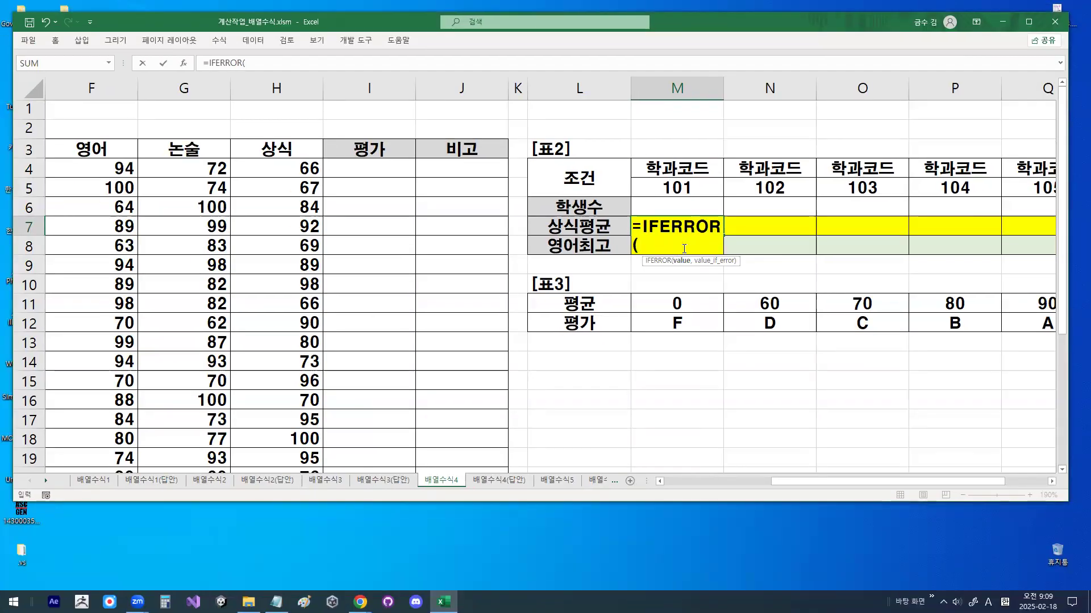
Nest AVERAGE(IF(( inside the IFERROR function in M7
type("AV")
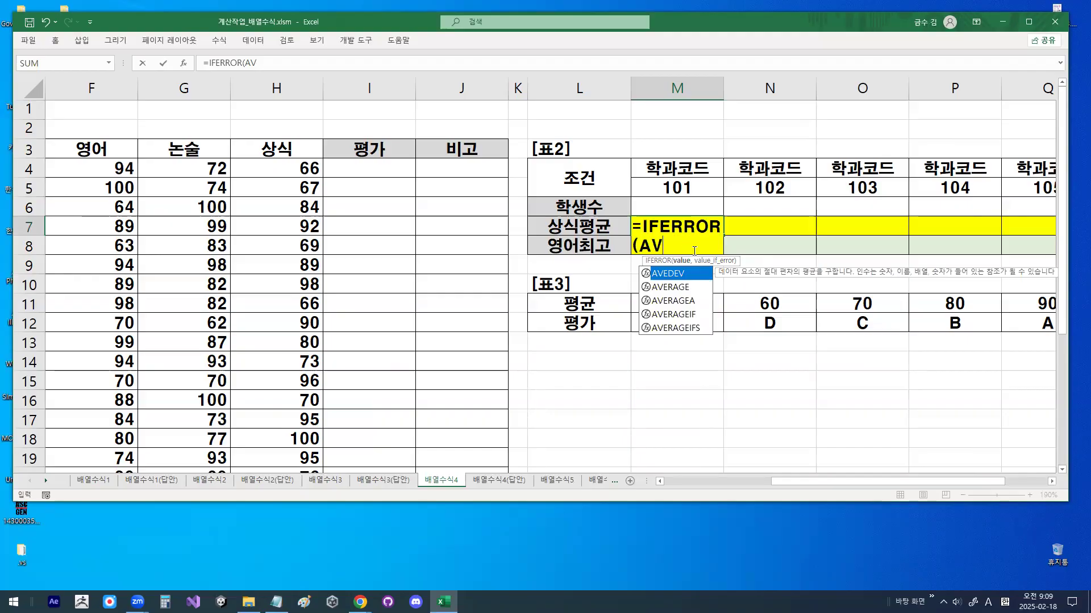
double_click(685, 291)
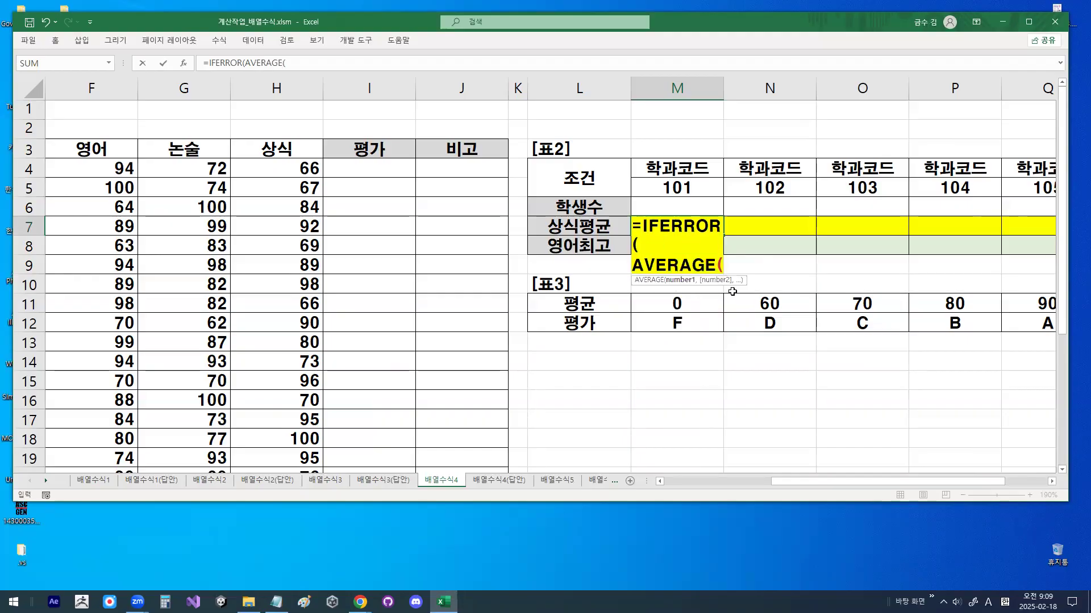
type("IF((")
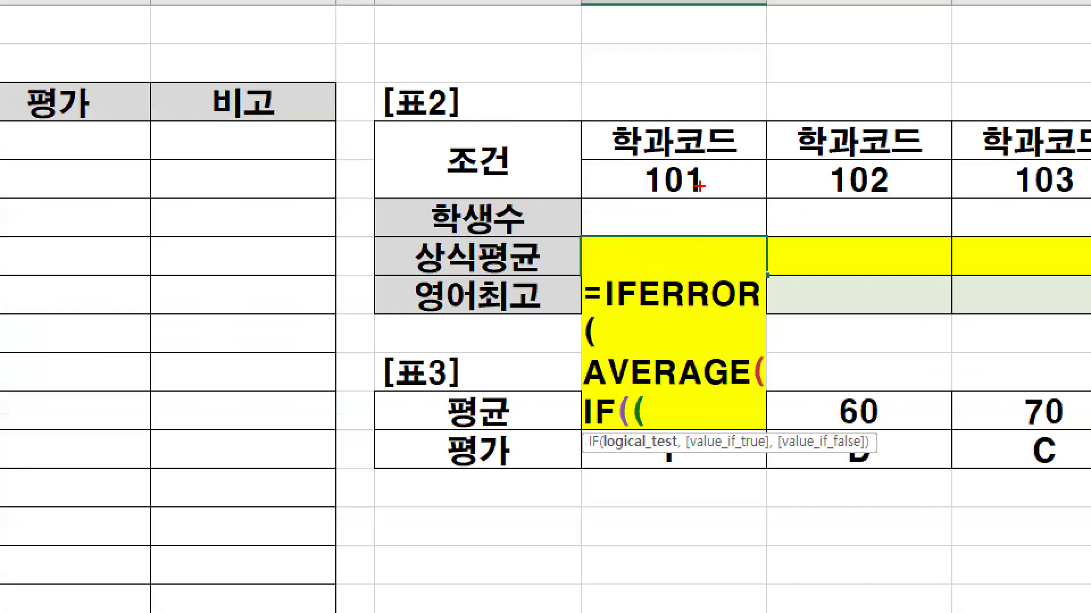
Circle code 101 above M7 and enter the first condition $D$4:$D$28=M5, followed by )*( for the second condition
mouse_move(690, 189)
left_mouse_down()
mouse_move(664, 186)
mouse_move(691, 189)
left_mouse_up()
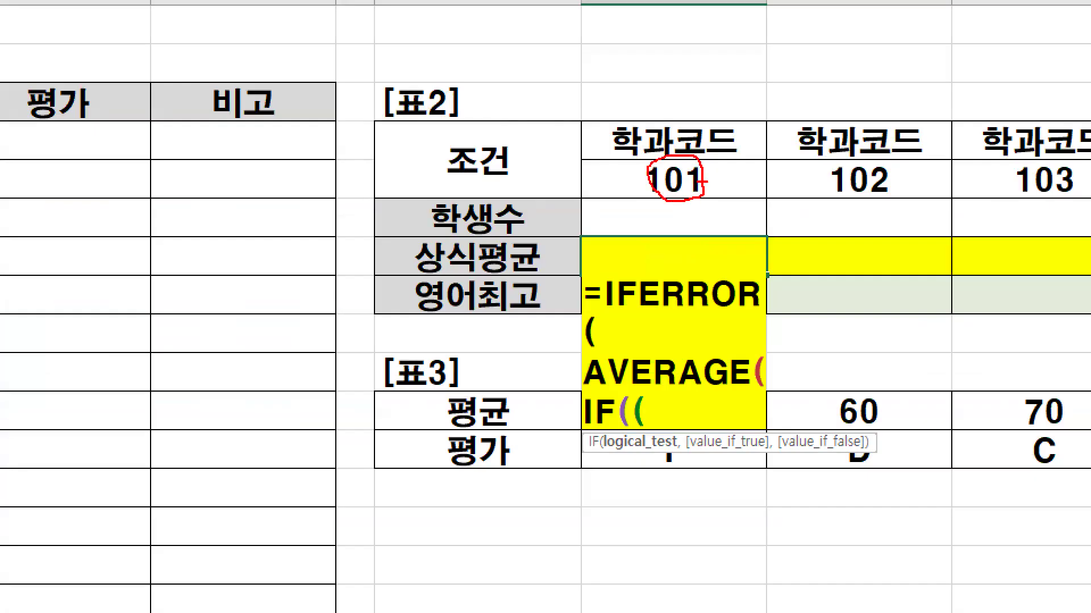
key("Escape")
left_click_drag(872, 483, 751, 500)
left_click_drag(299, 167, 322, 437)
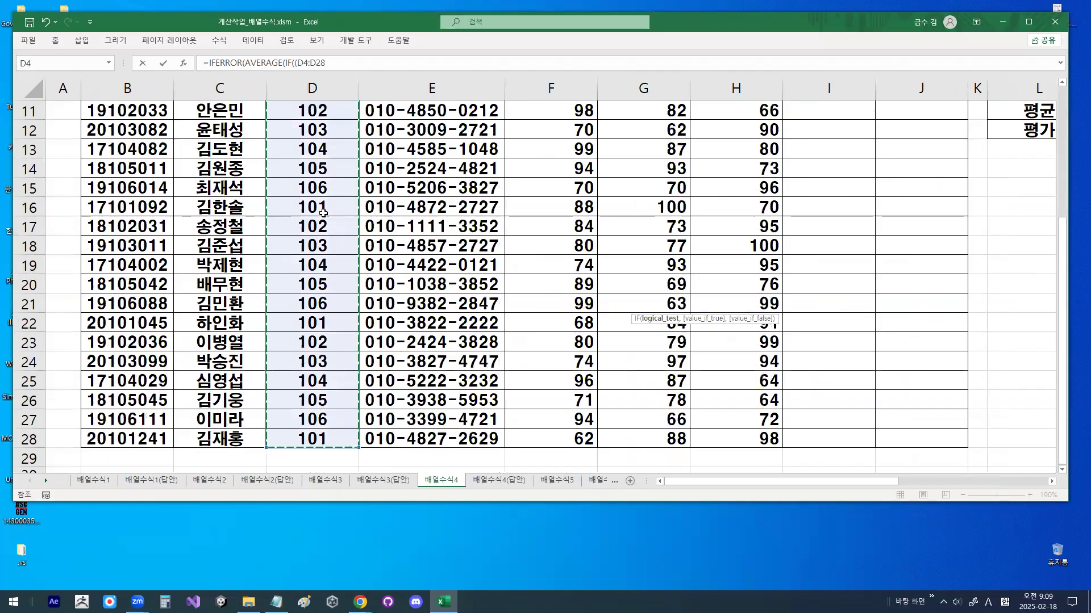
key("F4")
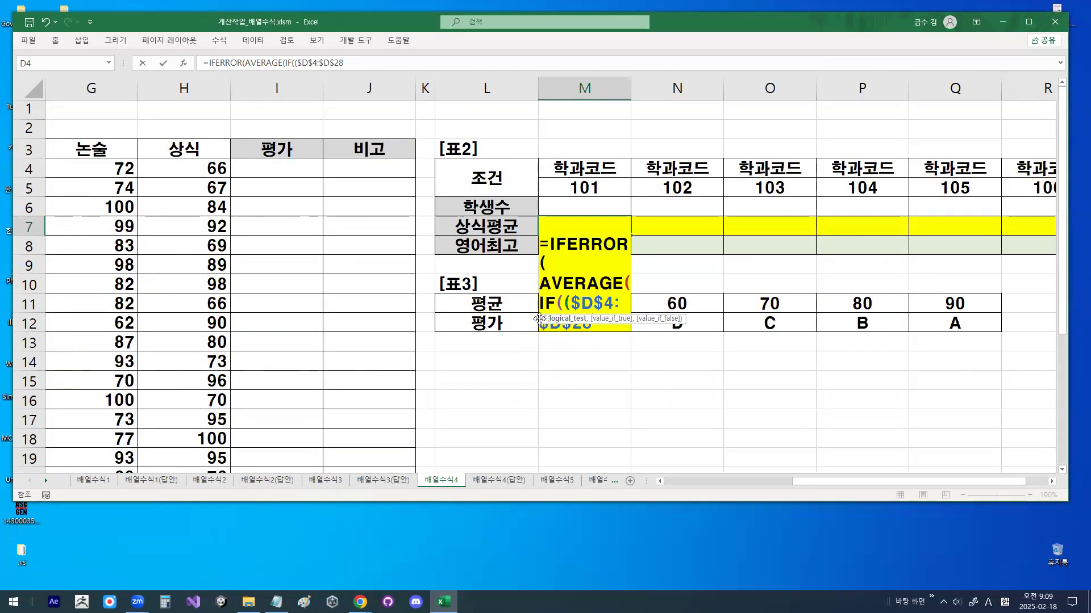
type("=")
left_click(612, 180)
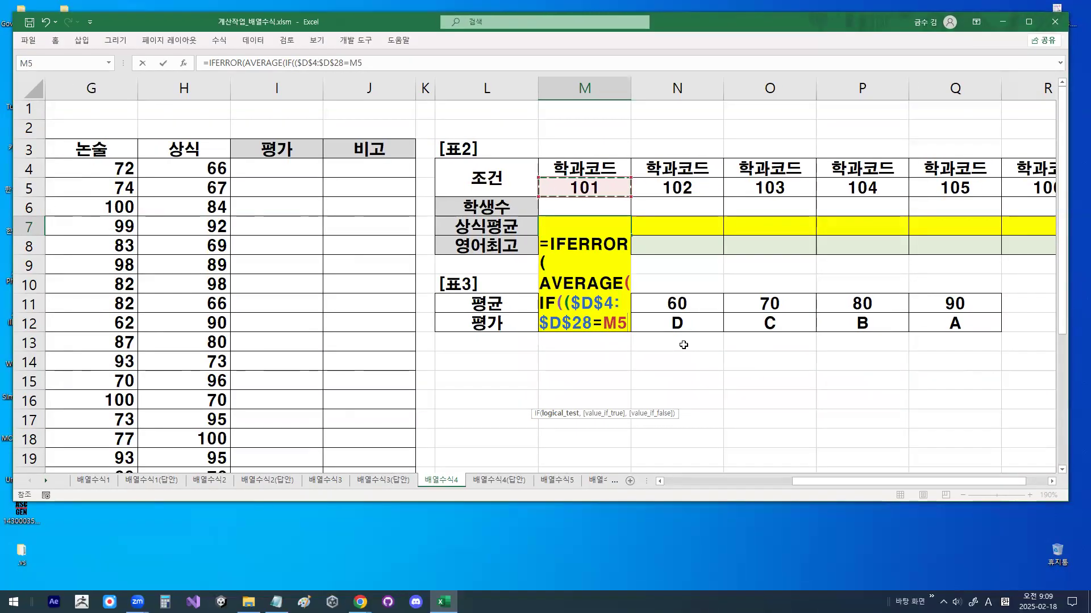
type(")*")
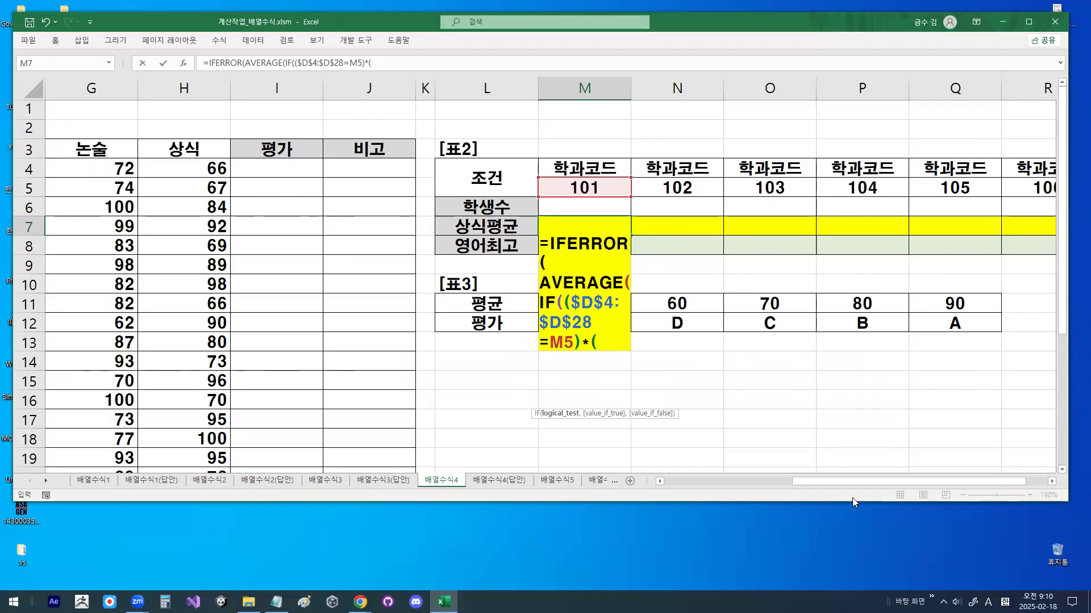
Enter the second condition $H$4:$H$28>=90, close its parenthesis and mark the end of the condition
left_click_drag(857, 479, 732, 489)
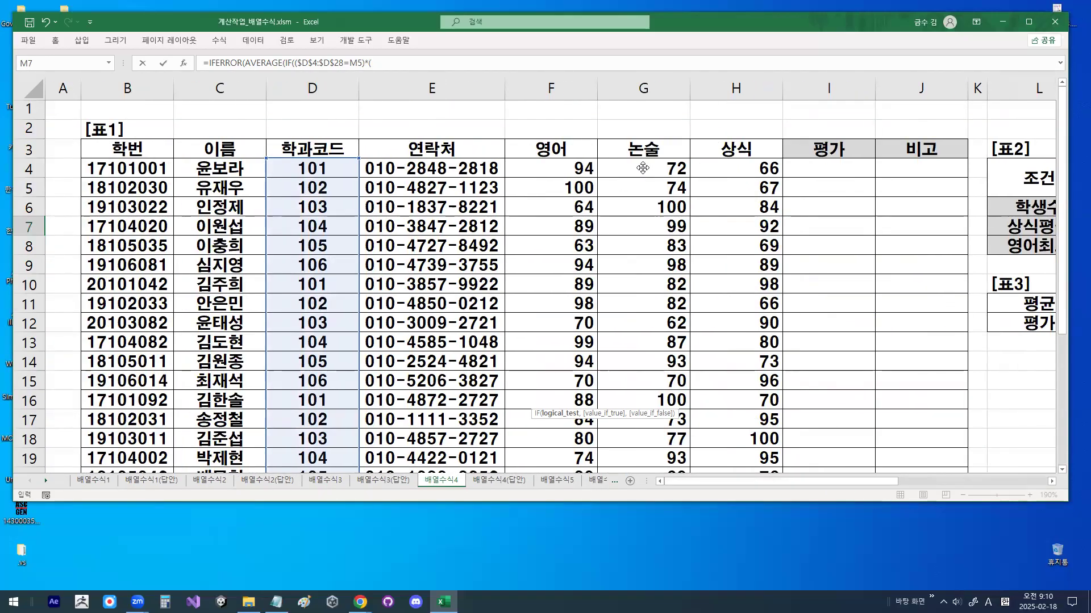
left_click_drag(728, 167, 757, 416)
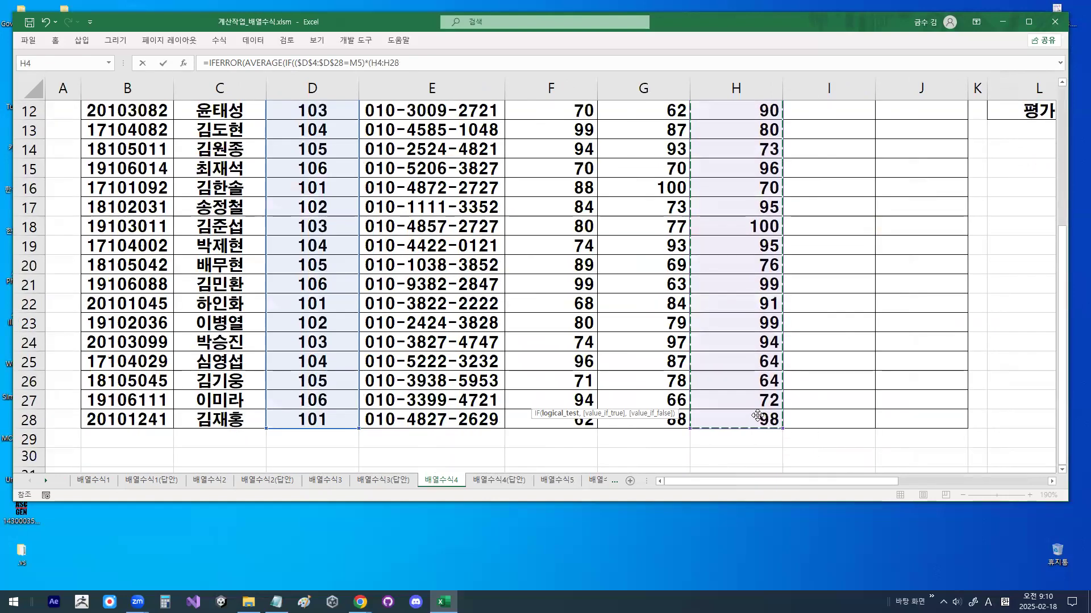
key("F4")
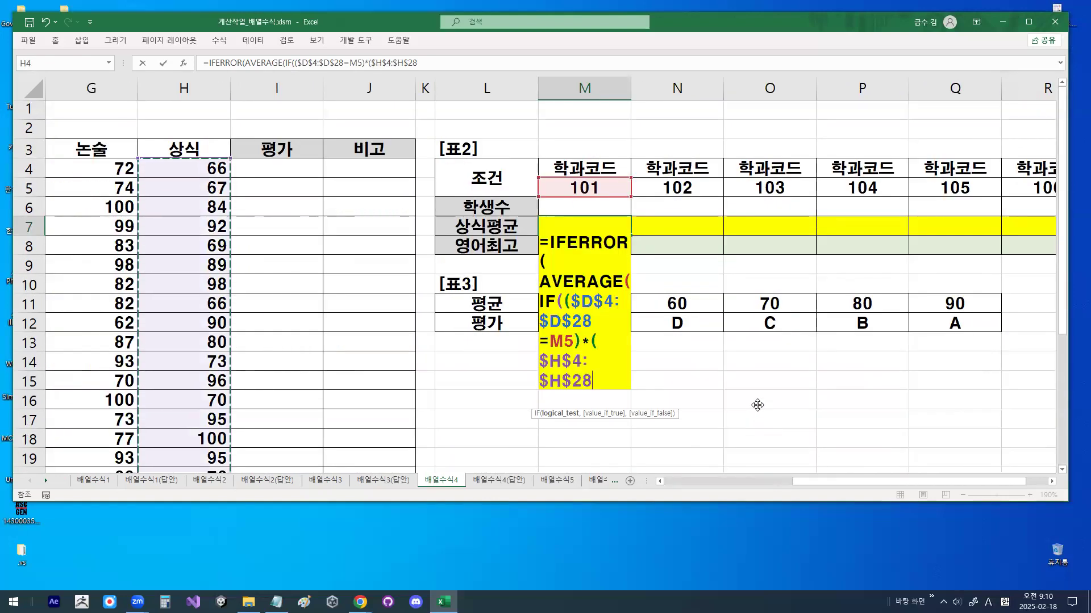
type(">")
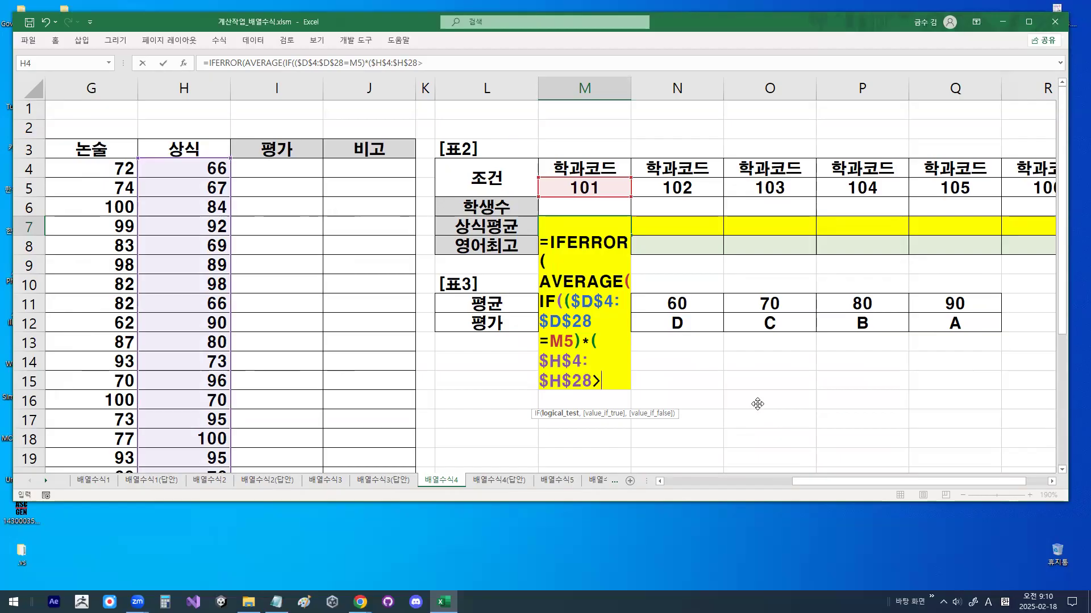
type("=90")
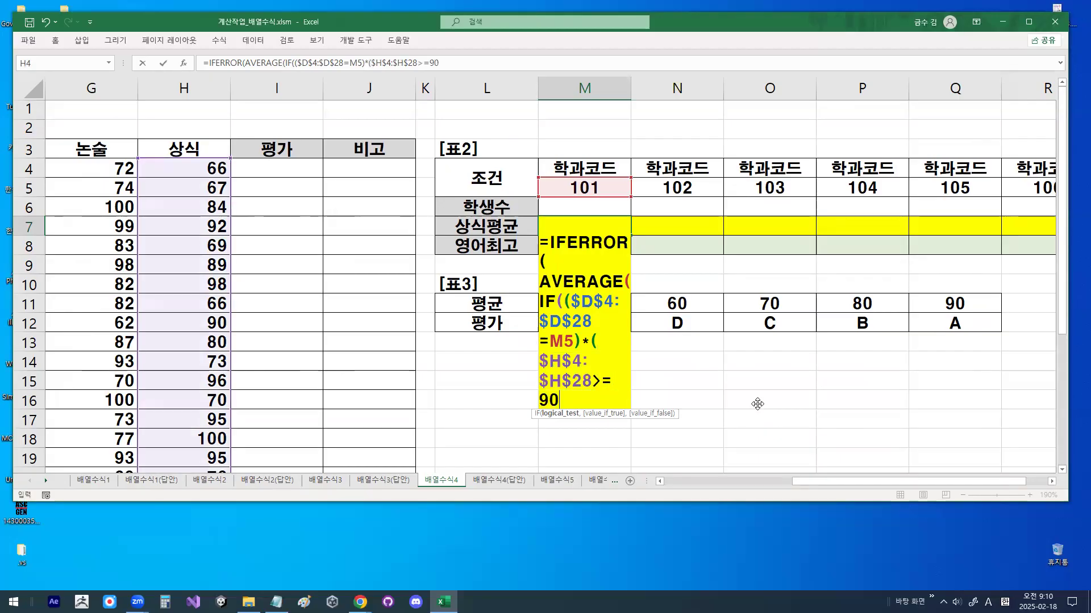
type(")")
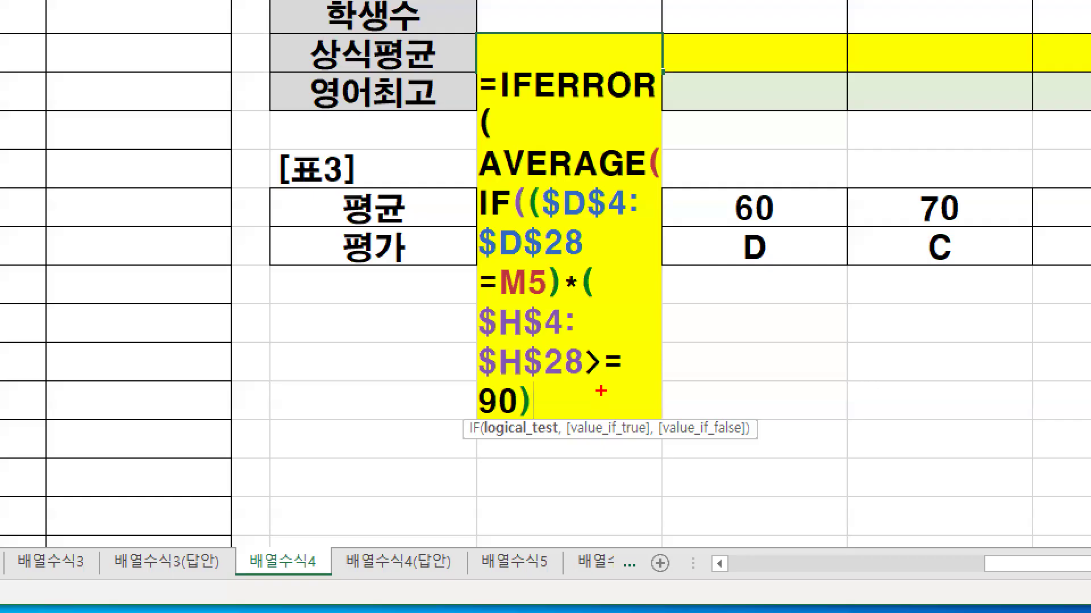
mouse_move(602, 396)
left_mouse_down()
mouse_move(593, 411)
mouse_move(528, 385)
left_mouse_up()
mouse_move(456, 370)
left_mouse_down()
mouse_move(559, 296)
mouse_move(597, 382)
left_mouse_up()
key("Escape")
Add $H$4:$H$28 as the IF function's value range and close IF and AVERAGE with ))
type(",")
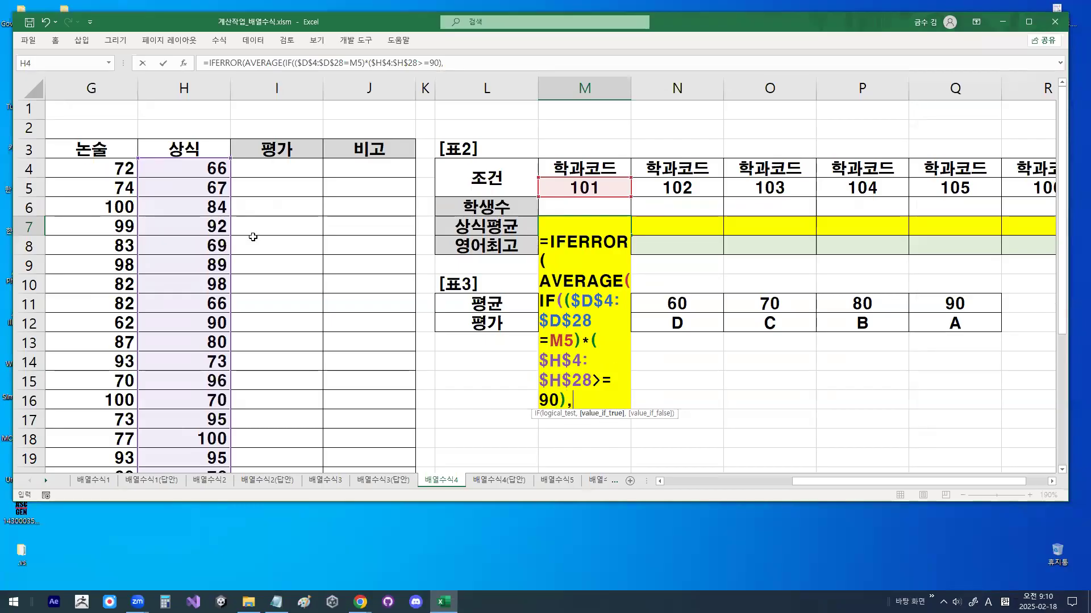
left_click_drag(208, 170, 215, 419)
key("F4")
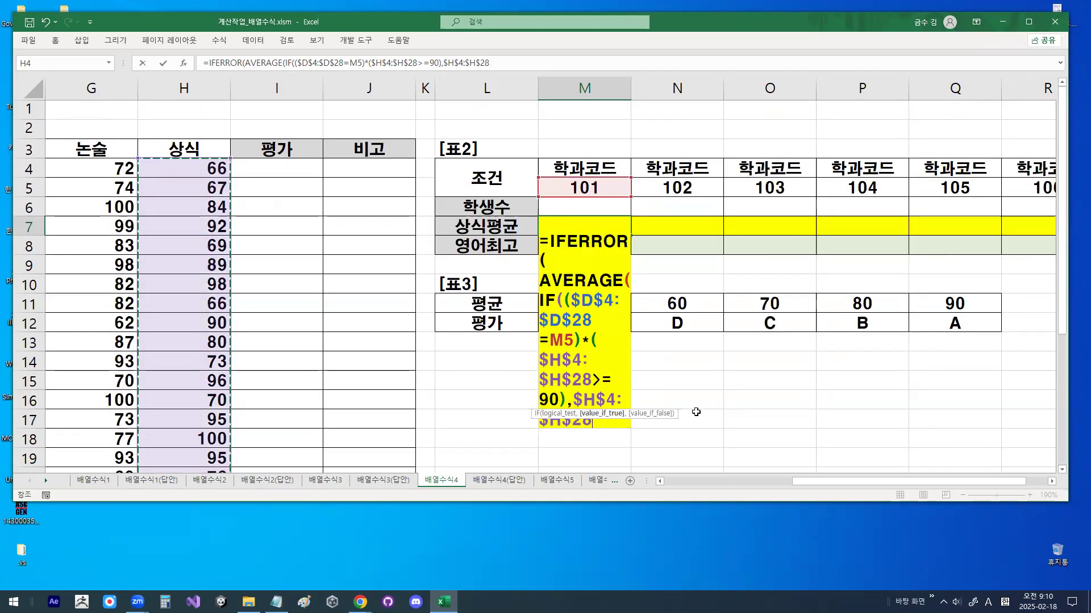
type("))")
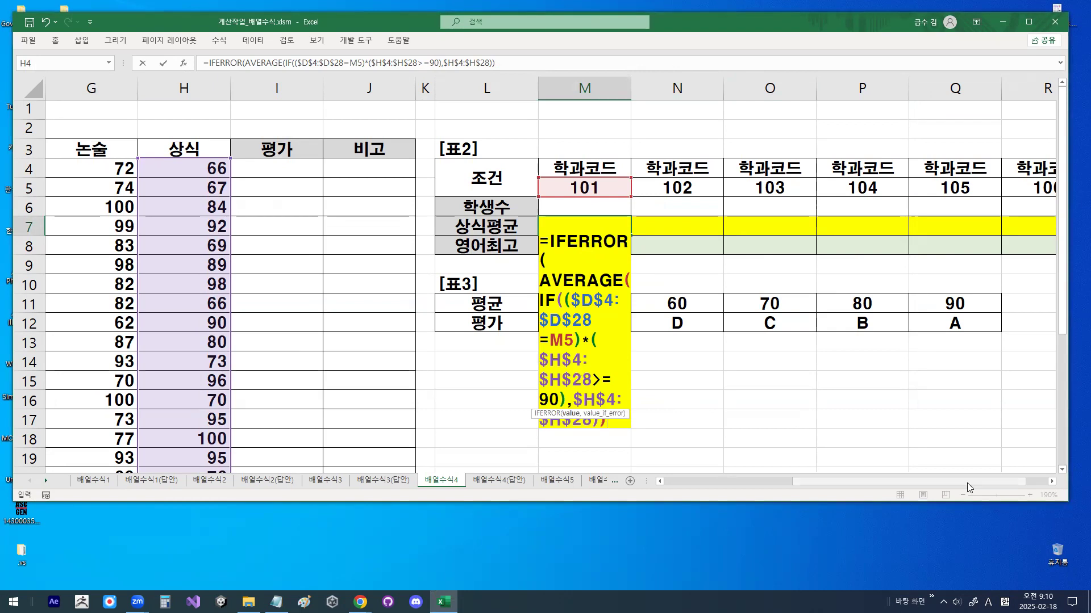
Underline the AVERAGE(IF) array formula in the formula bar, circle IFERROR and tick the nested parts
left_click_drag(973, 482, 996, 484)
scroll(596, 295, "down", 1)
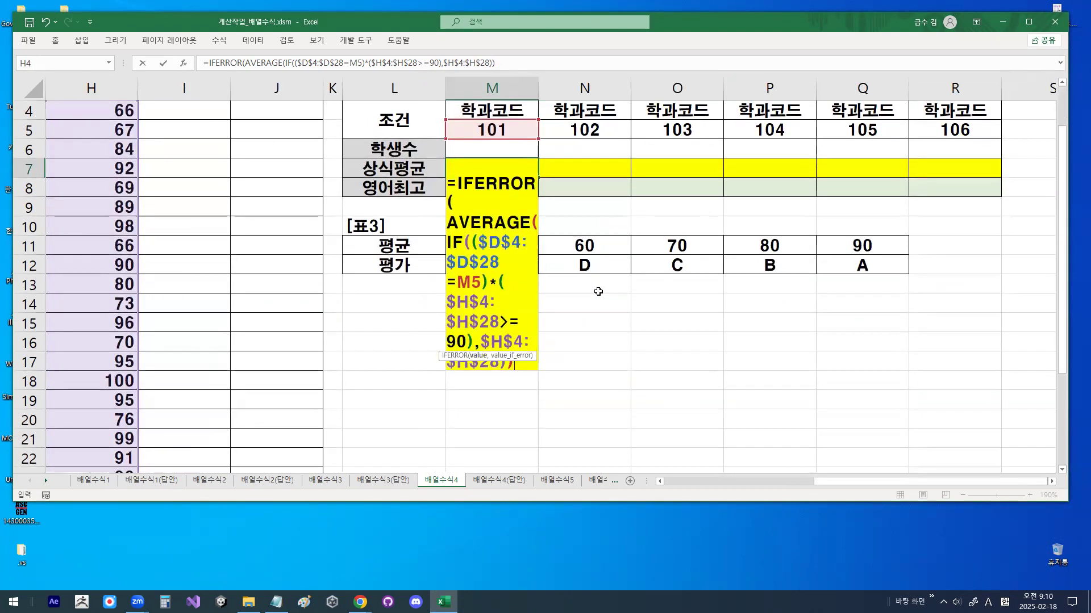
key("ctrl+1")
left_click(252, 41)
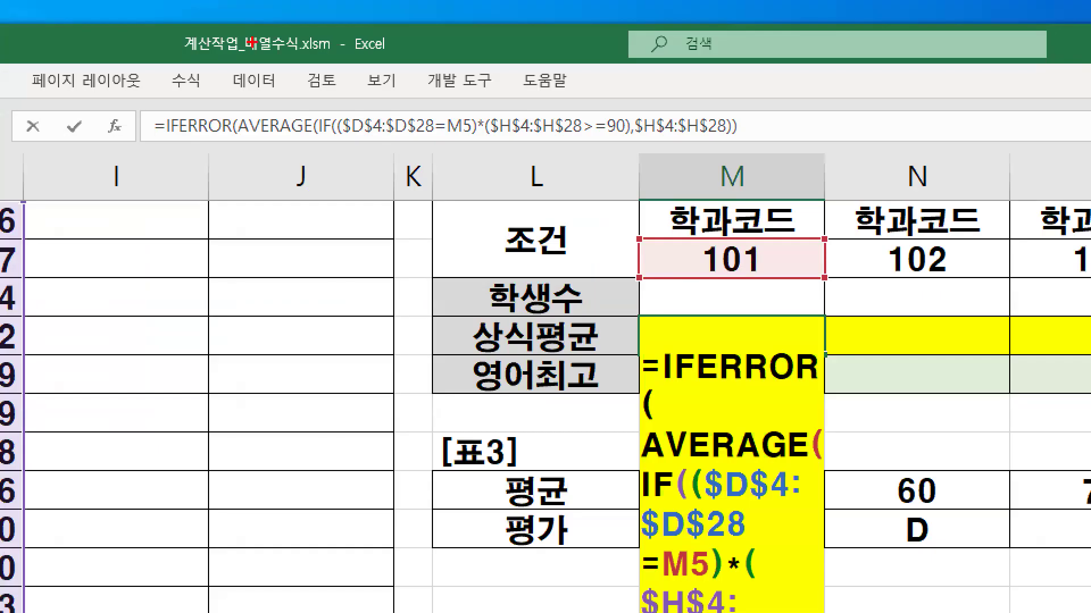
left_click_drag(245, 138, 724, 141)
left_click_drag(530, 107, 565, 77)
mouse_move(216, 145)
left_mouse_down()
mouse_move(173, 103)
mouse_move(206, 126)
left_mouse_up()
left_click_drag(335, 98, 388, 57)
key("Escape")
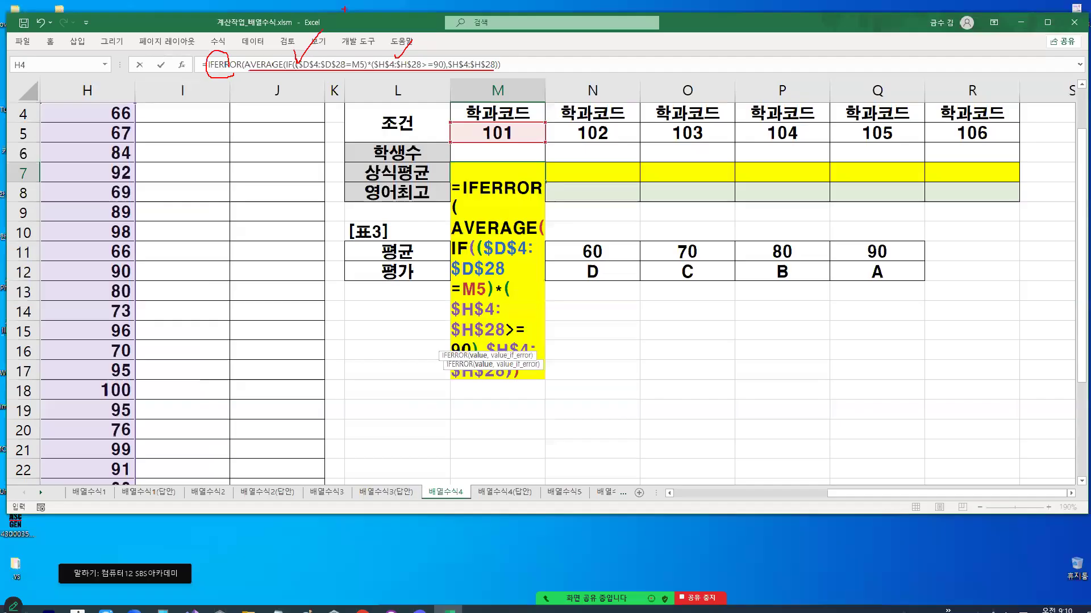
Complete the IFERROR formula in M7 with "해당없음" as the value if error and a closing parenthesis
left_click(522, 66)
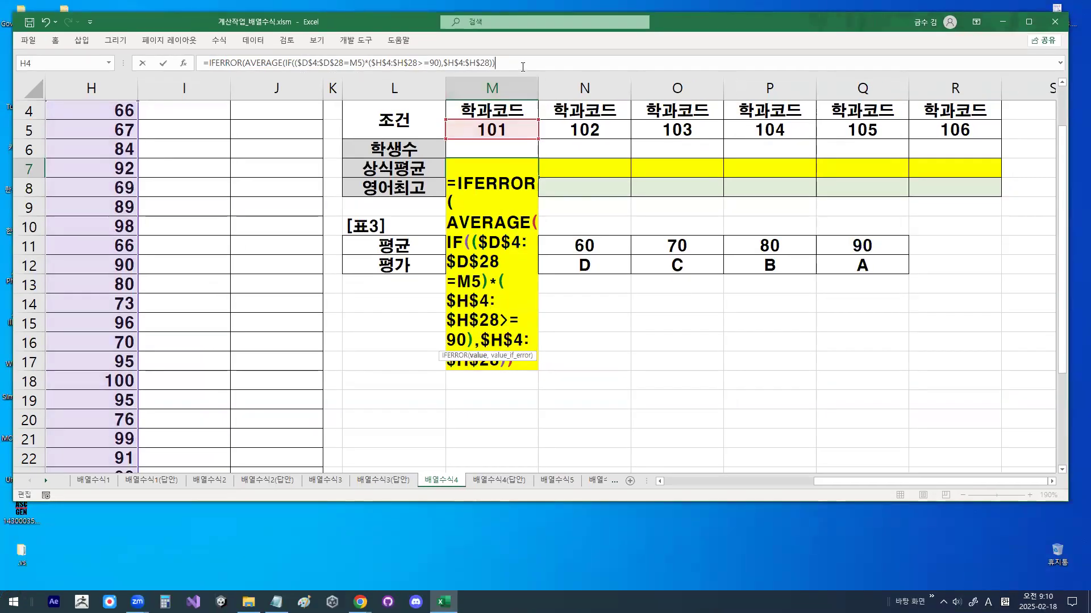
type(",\"")
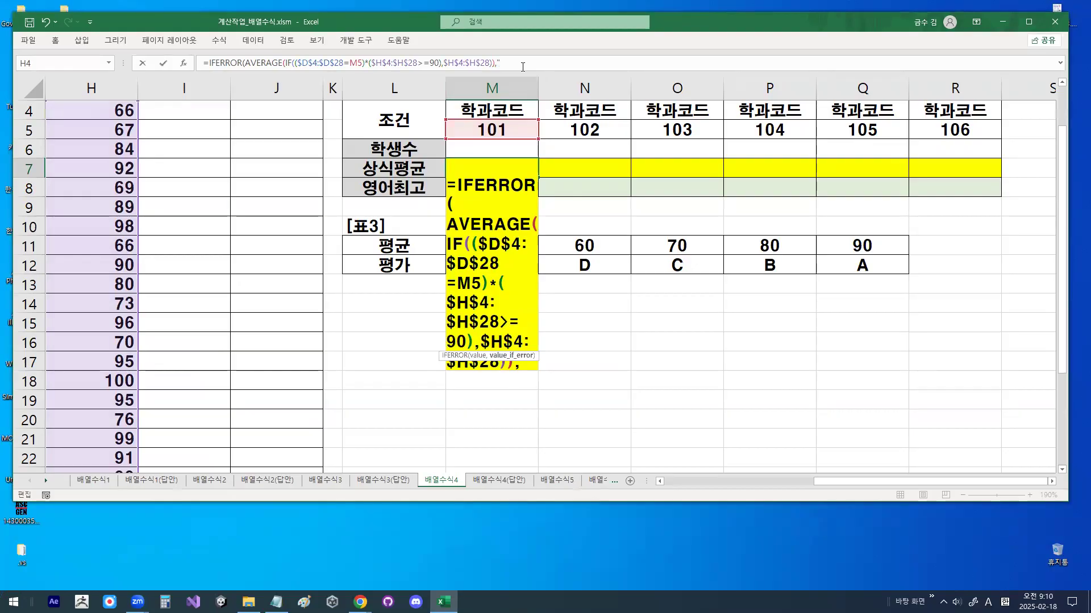
type("해당업")
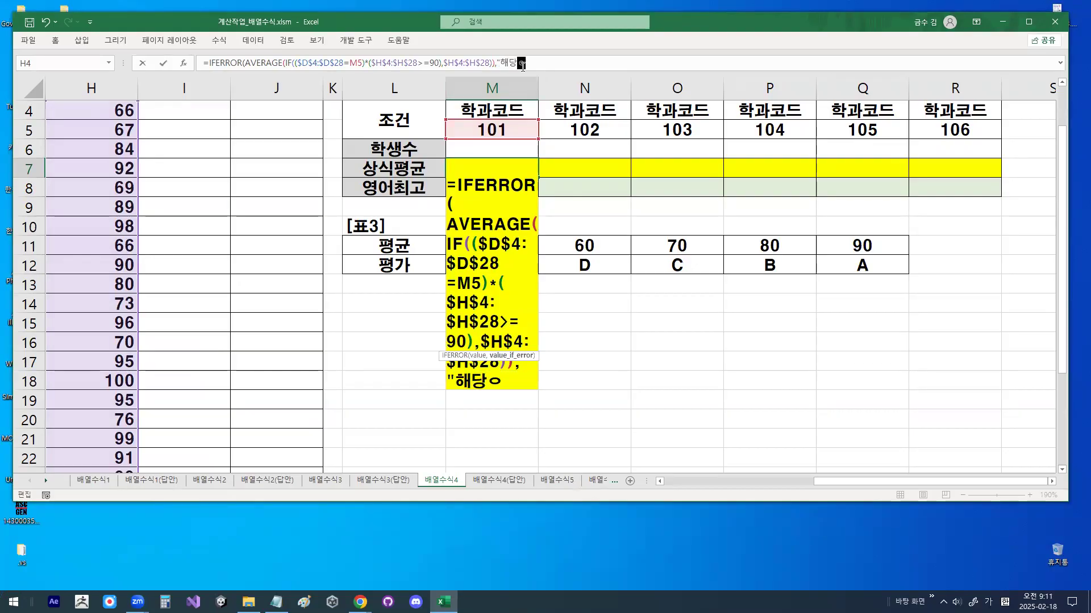
type("없음")
type(")")
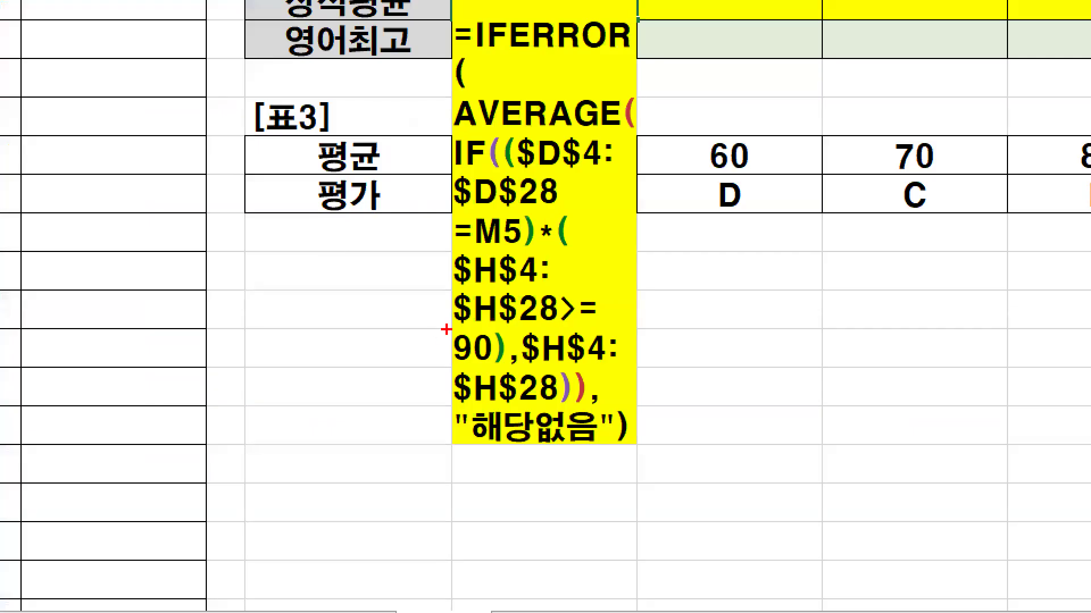
Circle the middle of the zoomed M7 formula, underline the 해당없음 text and mark the whole formula, finally clearing the marks
mouse_move(565, 321)
left_mouse_down()
mouse_move(512, 347)
mouse_move(561, 301)
left_mouse_up()
left_click_drag(485, 447, 595, 447)
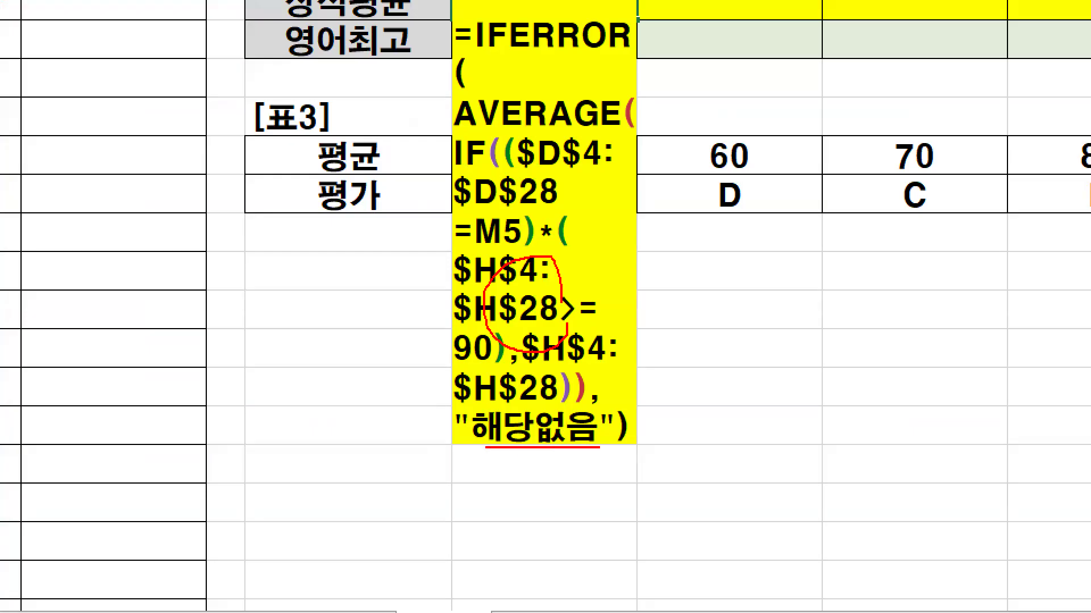
mouse_move(460, 52)
left_mouse_down()
mouse_move(617, 51)
mouse_move(714, 206)
mouse_move(640, 415)
mouse_move(680, 425)
left_mouse_up()
key("Escape")
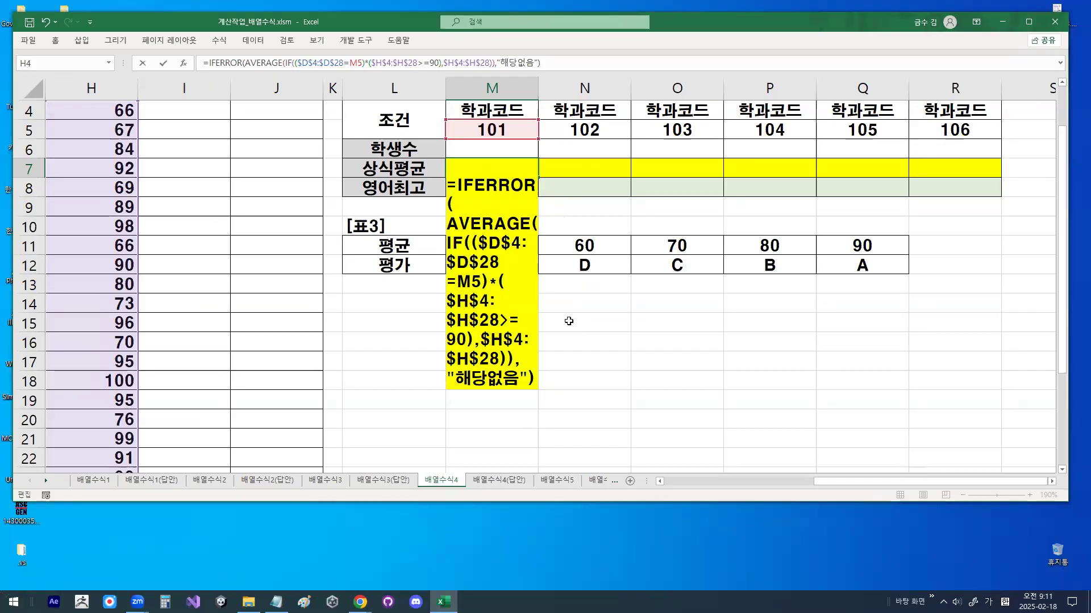
Enter the M7 formula as an array formula, fill it across to R7 and check the cell for code 105
key("ctrl+shift+Return")
left_click_drag(539, 177, 986, 188)
left_click(876, 163)
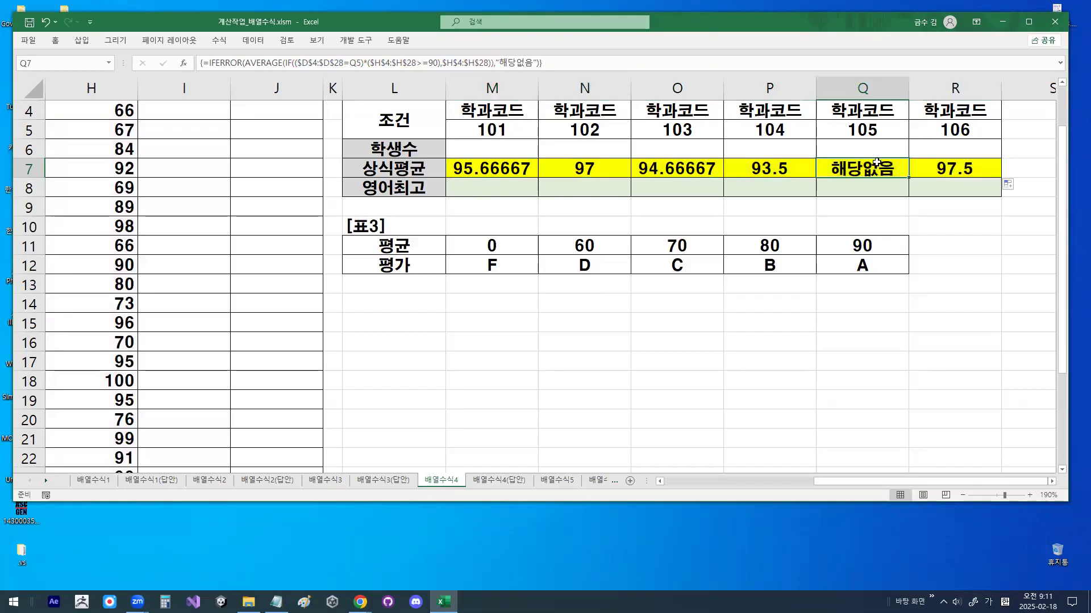
left_click(884, 132)
left_click(877, 167)
Switch to Notepad and review both IFERROR(AVERAGE(IF)) formulas under the <최종식> heading
left_click(276, 601)
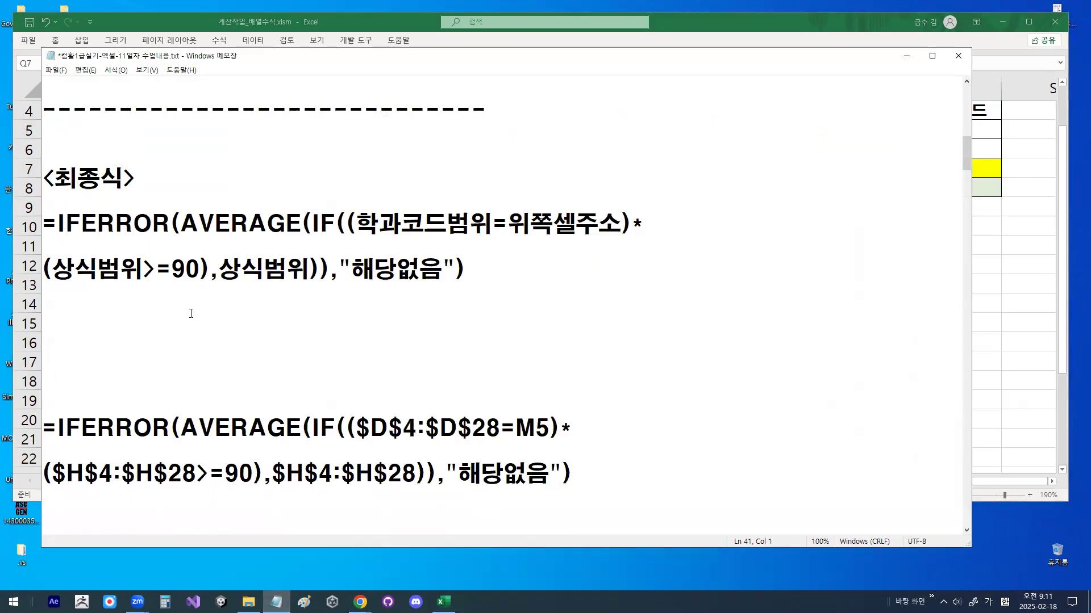
key("Down")
key("Down")
key("Down")
key("Down")
key("Down")
key("Down")
key("Down")
key("Down")
key("Down")
key("Down")
key("Down")
key("Down")
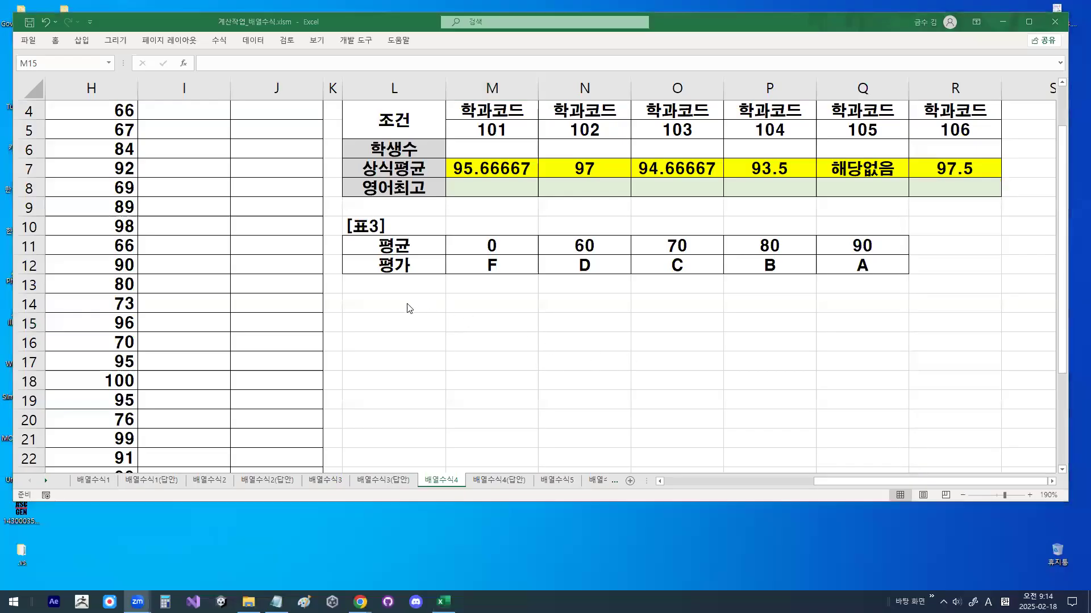
Create a new blank workbook in Excel and set the font of all its cells to HY견고딕
left_click(390, 305)
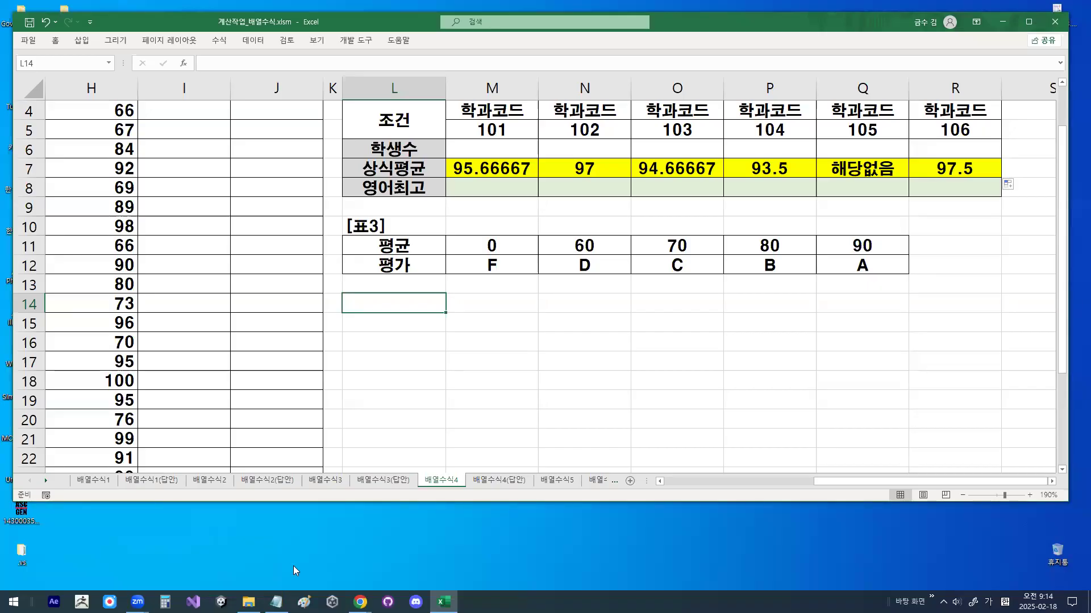
key("ctrl+n")
scroll(245, 294, "up", 5)
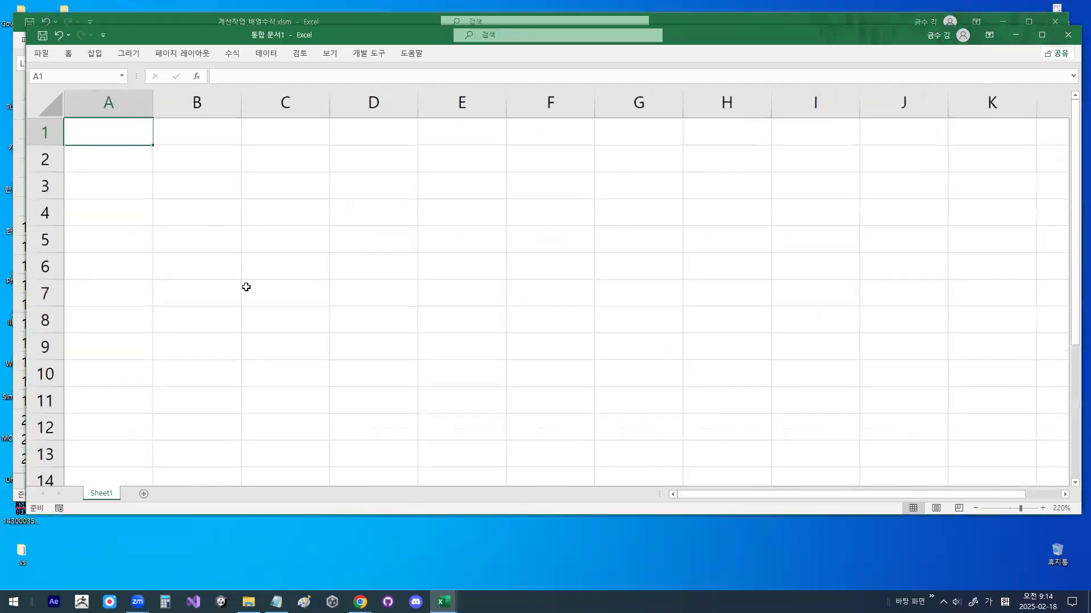
left_click(50, 107)
left_click(68, 57)
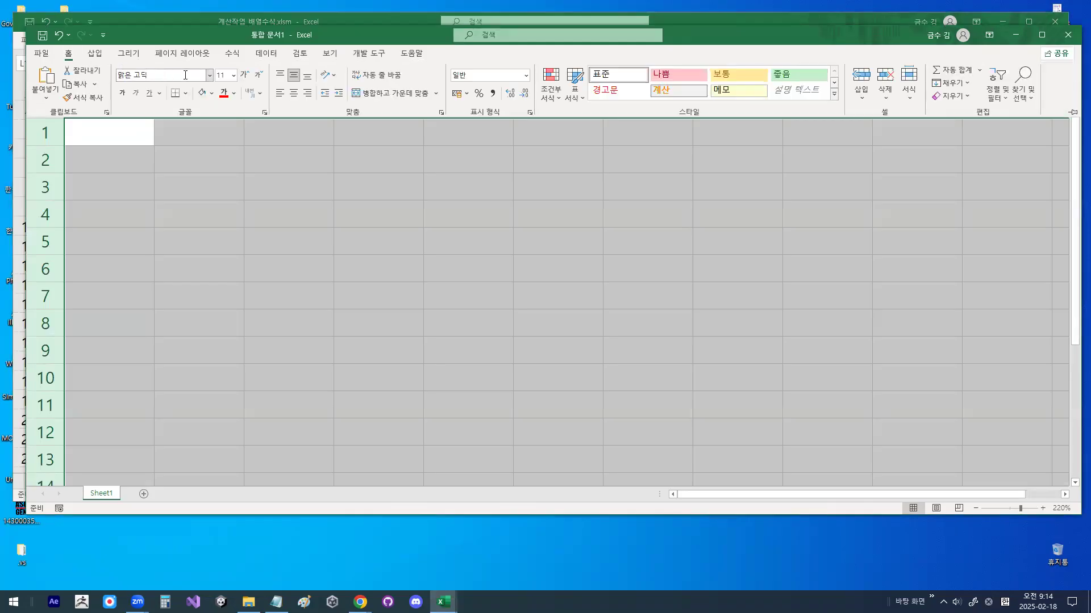
left_click(210, 76)
left_click(210, 183)
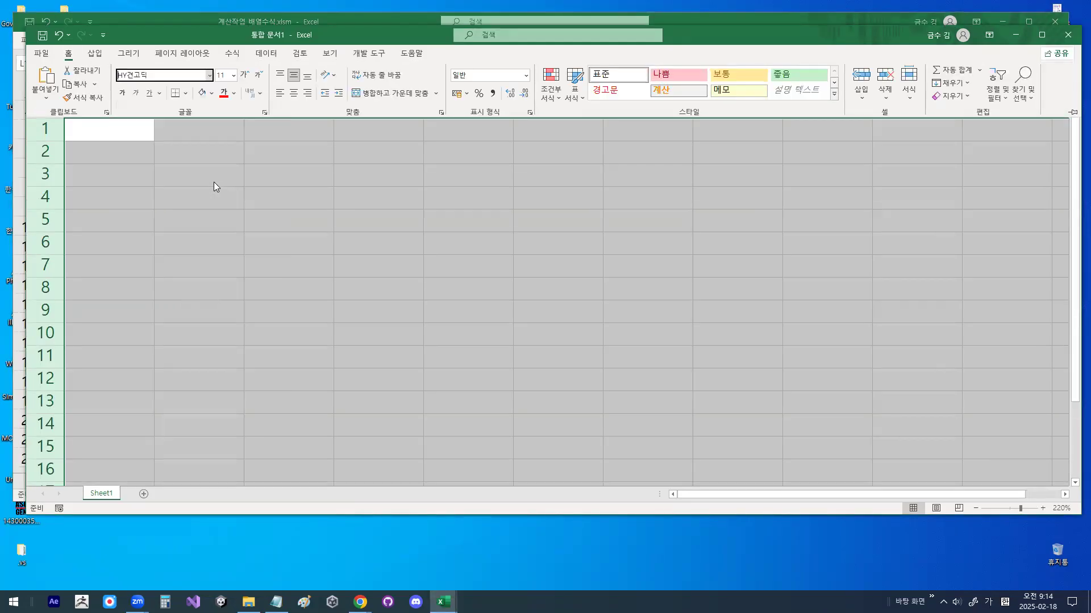
left_click(213, 182)
scroll(213, 179, "up", 2)
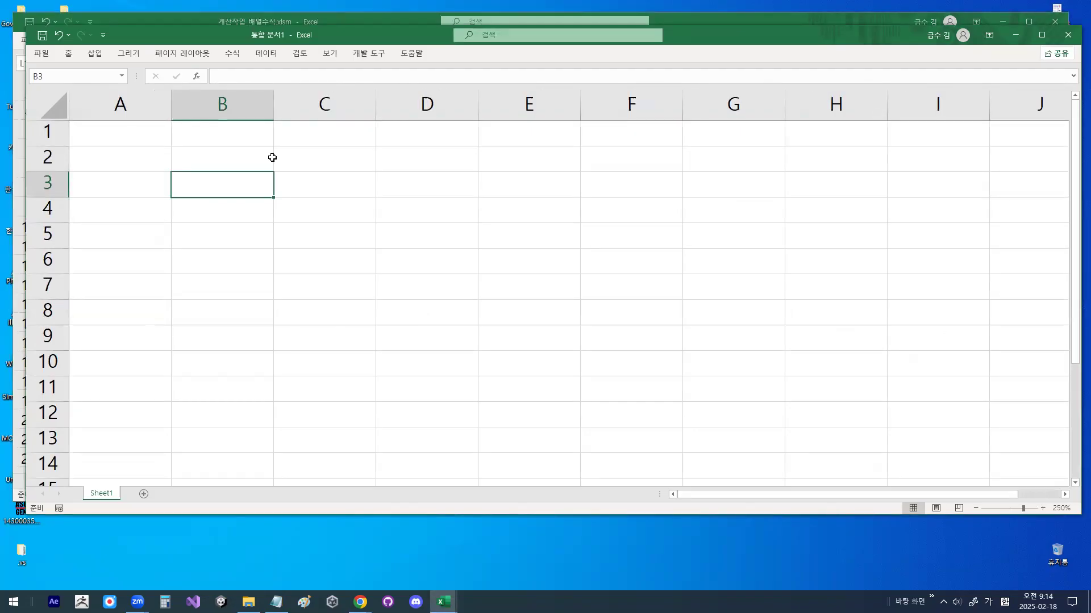
left_click(247, 161)
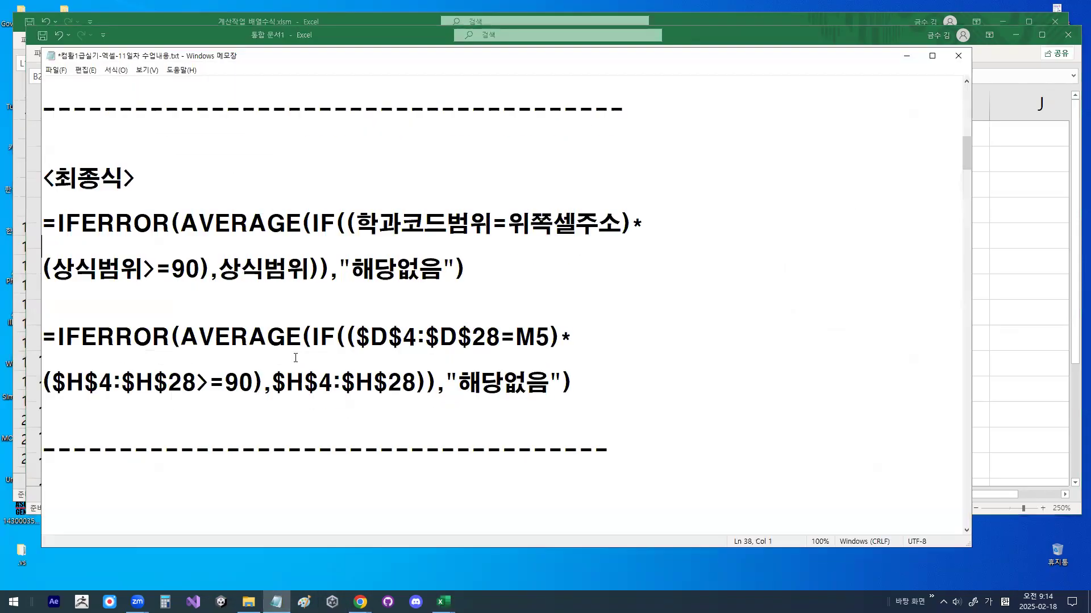
Switch to Notepad and delete the extra blank lines between the dashed separator and the 출제유형5) heading
left_click(276, 602)
scroll(221, 284, "down", 1)
key("Delete")
key("Delete")
key("Delete")
key("Delete")
key("Delete")
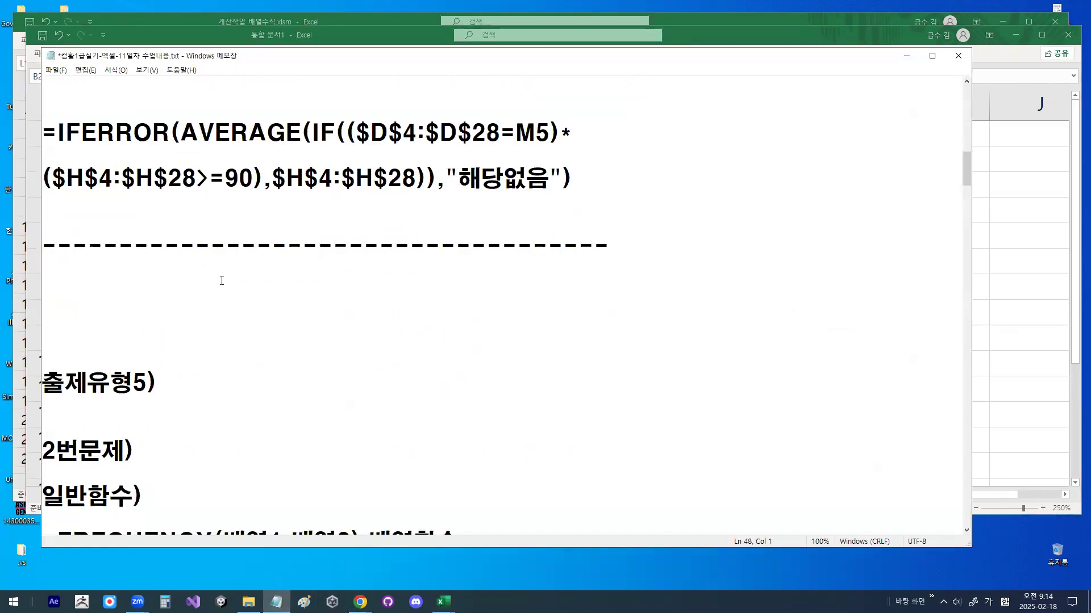
key("Down")
key("Down")
key("Down")
key("Down")
key("Down")
key("Down")
key("Down")
key("Down")
key("Down")
key("Down")
key("Down")
key("Down")
key("Down")
key("Down")
key("Down")
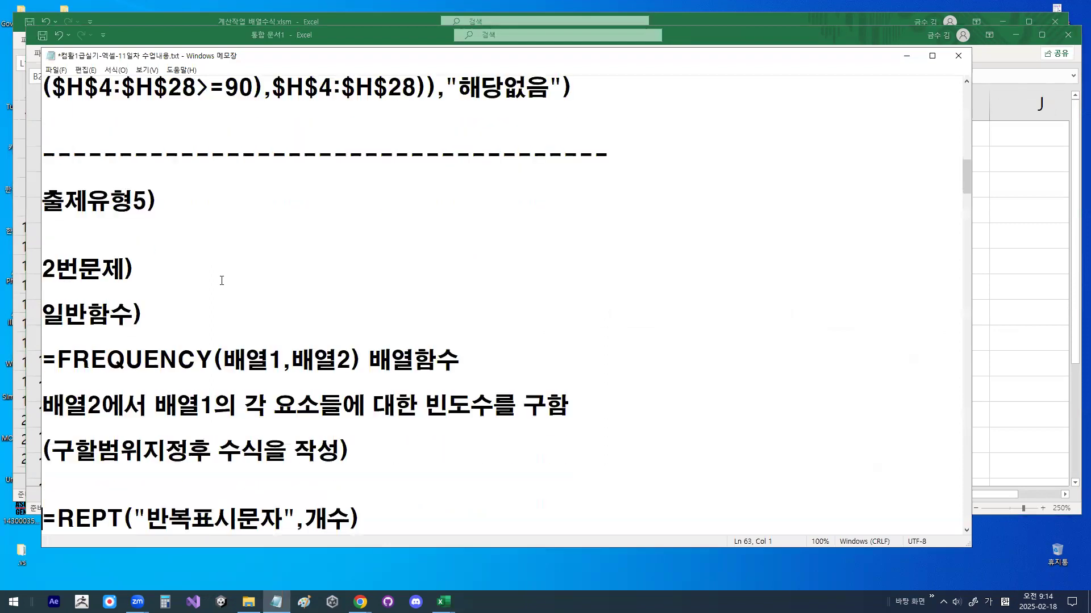
Insert a block of blank lines above the 출제유형5) heading to make room for new notes
key("Up")
key("Up")
key("Up")
key("Up")
key("Up")
key("Up")
key("Return")
key("Return")
key("Return")
key("Return")
key("Return")
key("Return")
key("Return")
key("Return")
key("Return")
key("Return")
key("Return")
key("Return")
key("Return")
key("Return")
key("Return")
key("Return")
key("Return")
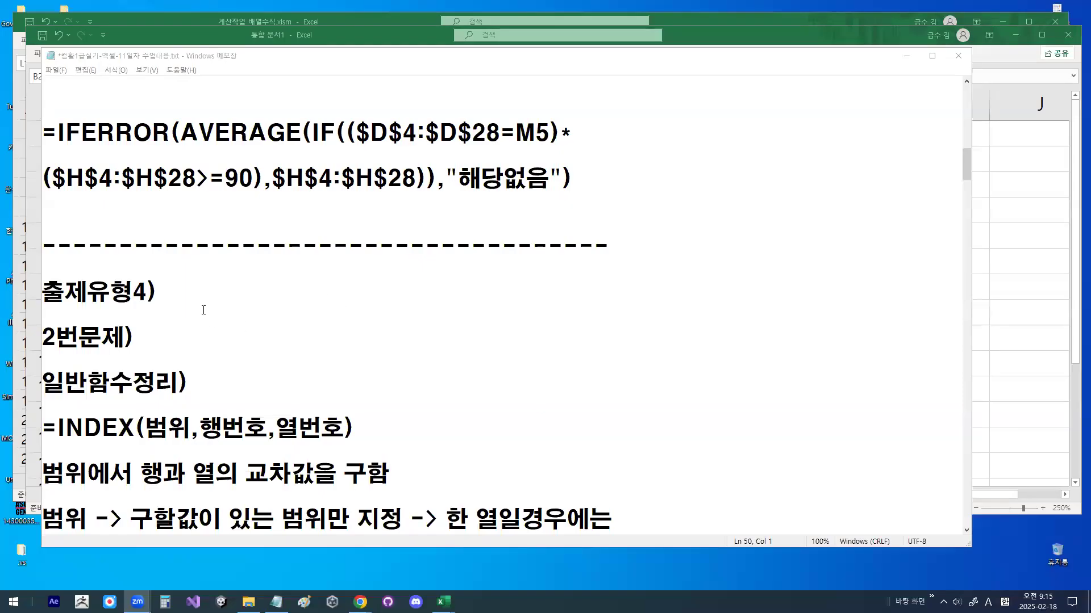
Examine the INDEX(범위,행번호,열번호) syntax in the 출제유형4) notes
left_click(203, 310)
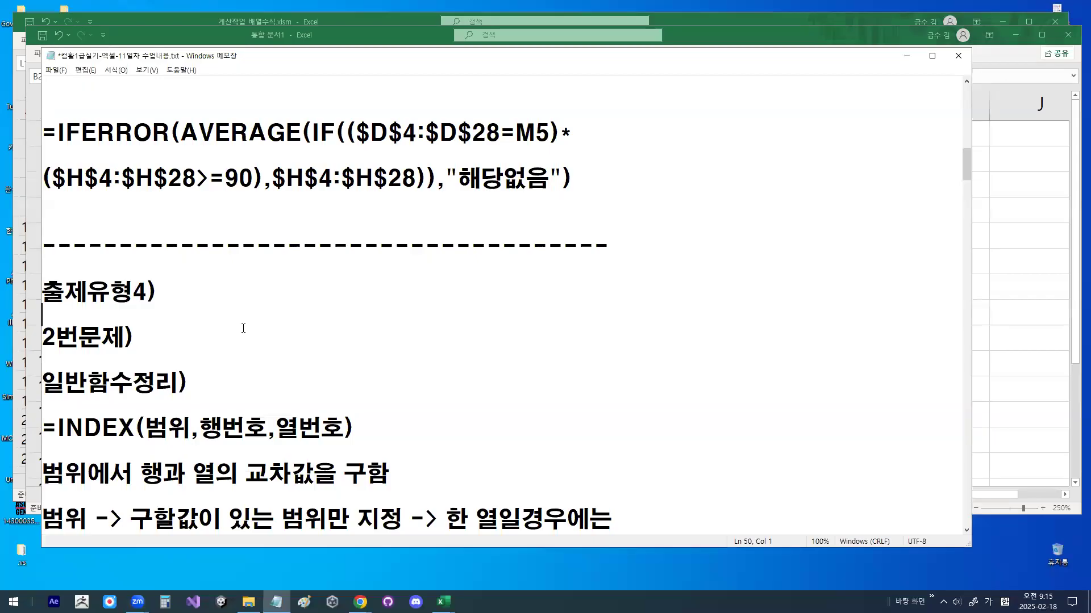
scroll(244, 329, "down", 1)
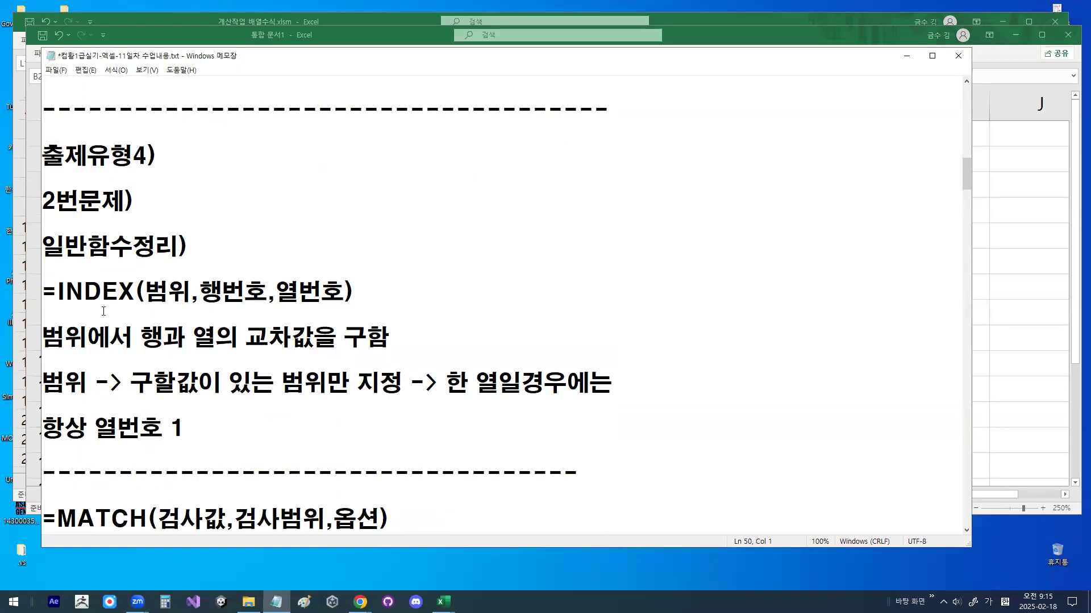
left_click_drag(58, 294, 345, 294)
scroll(231, 320, "down", 1)
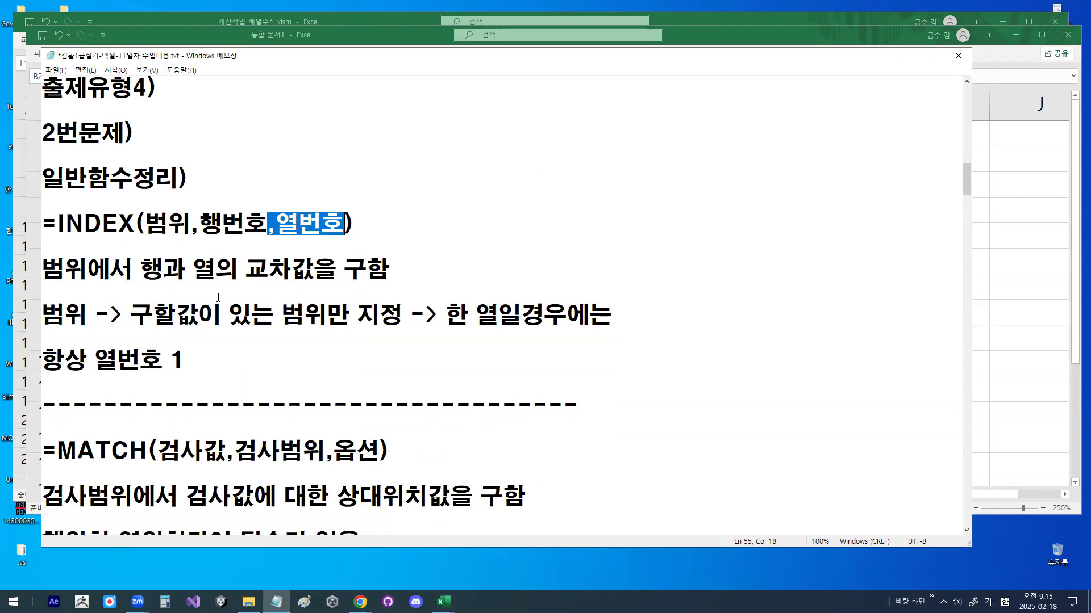
Underline INDEX and its description, clear the marks, and highlight the INDEX syntax and the line 범위에서 행과 열의 교차값을 구함
left_click_drag(55, 239, 136, 237)
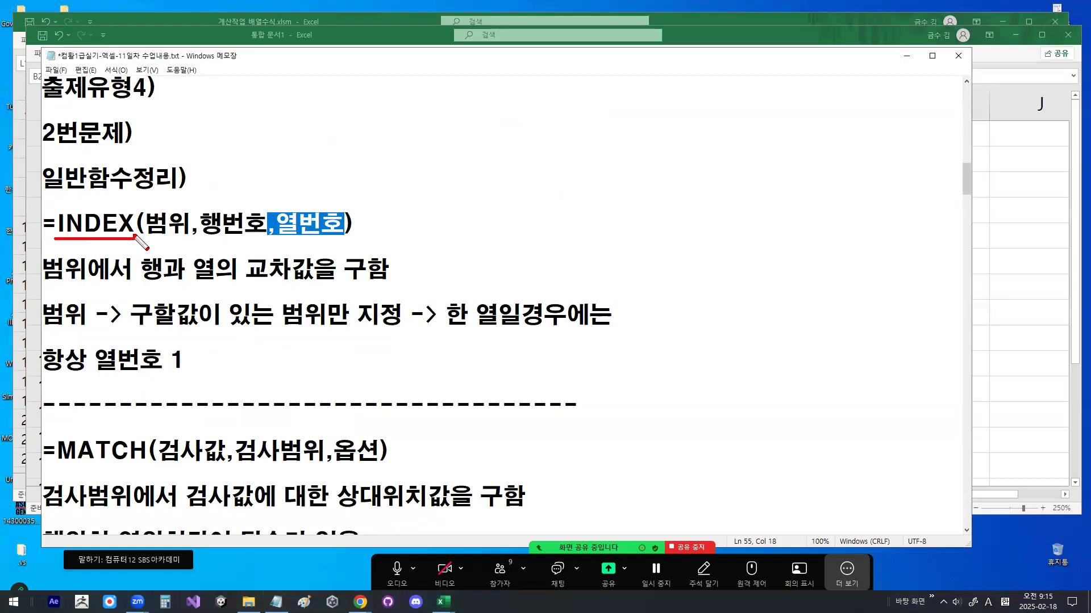
left_click_drag(49, 282, 392, 281)
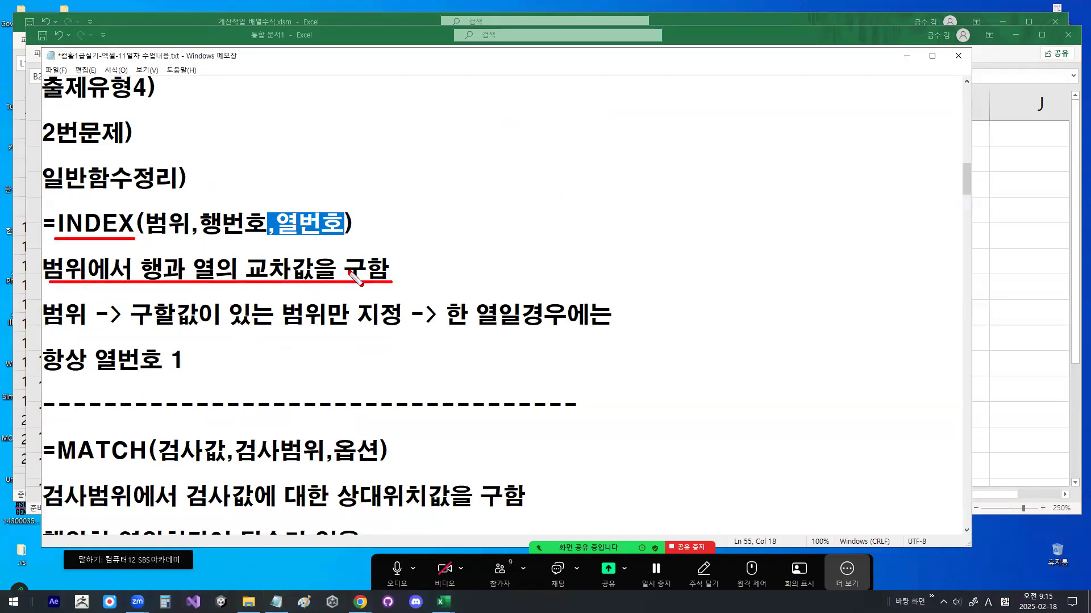
left_click_drag(59, 203, 82, 188)
key("Escape")
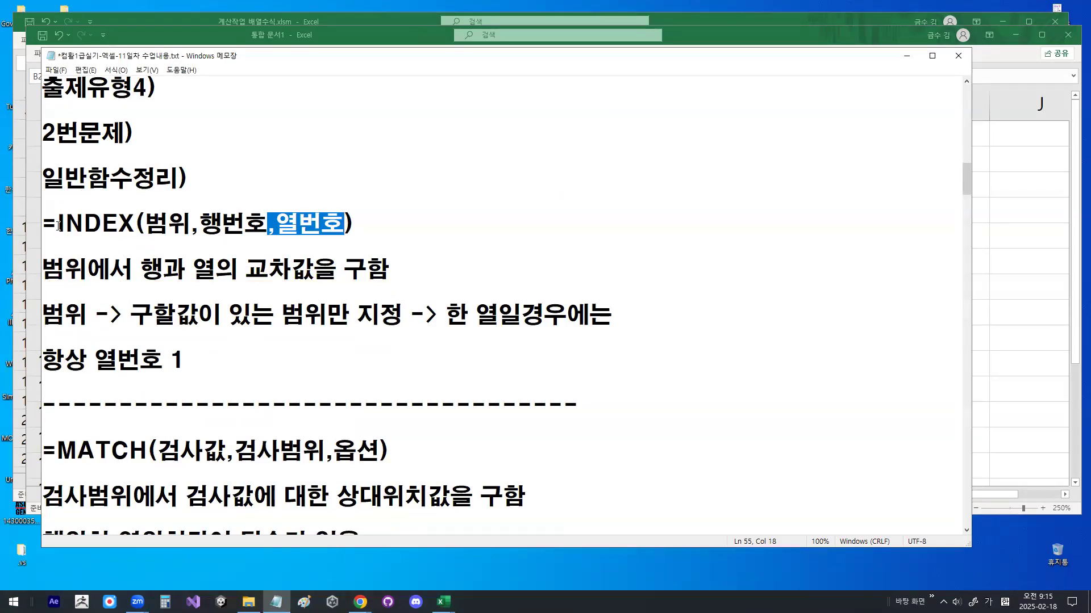
left_click_drag(59, 226, 367, 227)
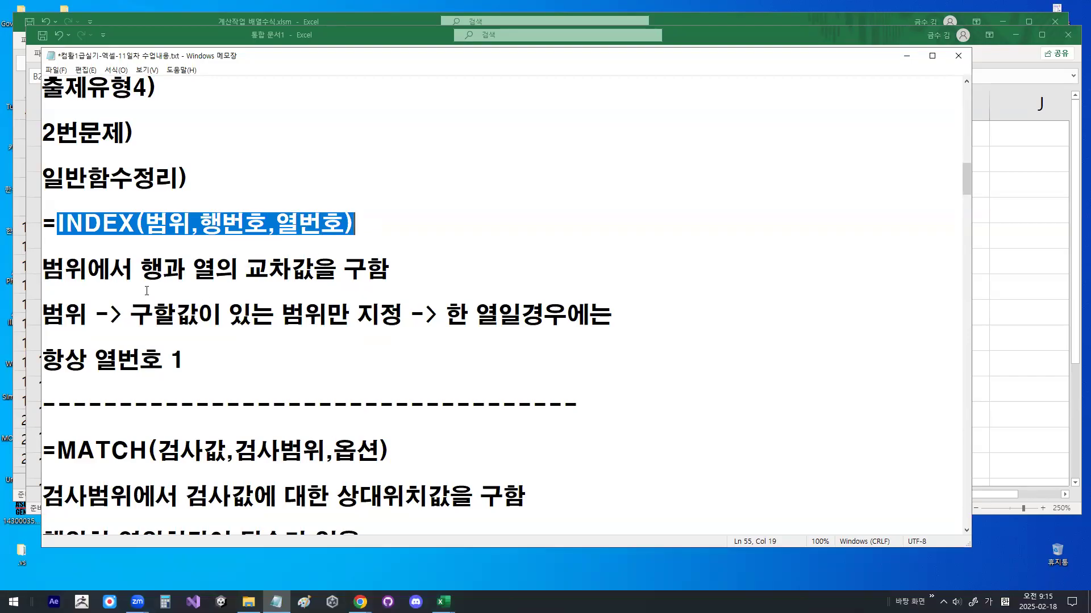
left_click_drag(41, 269, 391, 268)
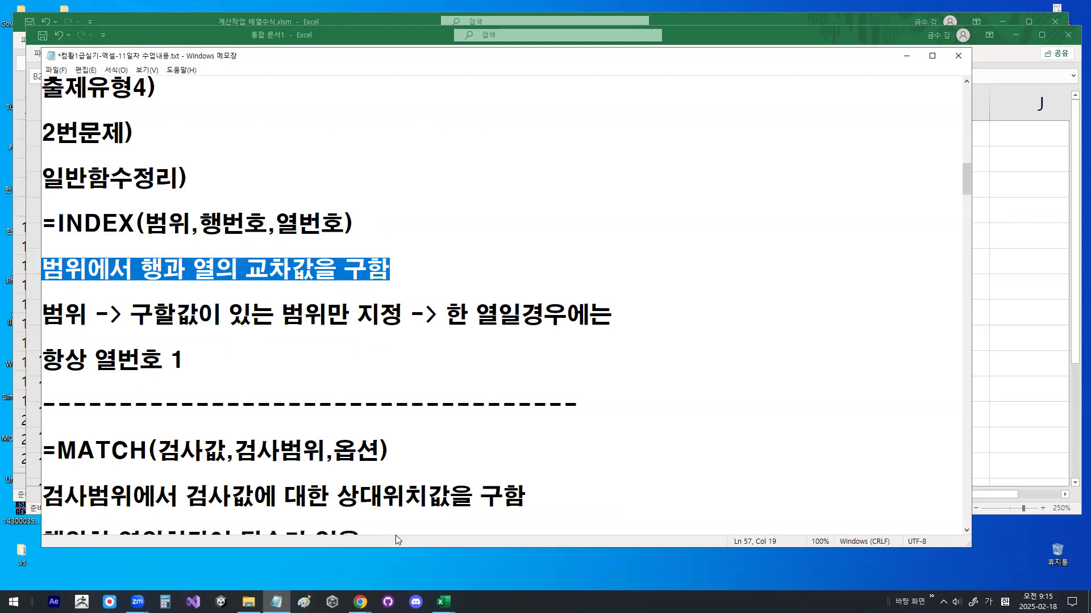
Switch to the new Excel workbook and fill the range C4:E8 with 100
mouse_move(444, 603)
left_click(510, 559)
left_click_drag(316, 211, 540, 312)
type("100")
key("ctrl+Return")
Replace the content of D6 with the text 가
left_click(453, 264)
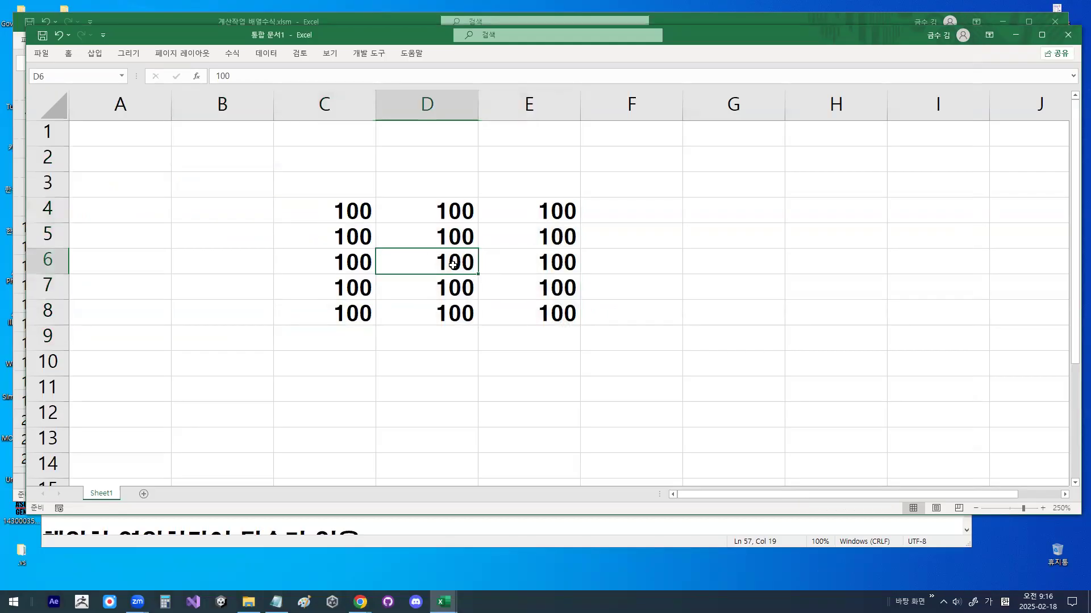
key("Hangul")
type("RK")
key("BackSpace")
key("BackSpace")
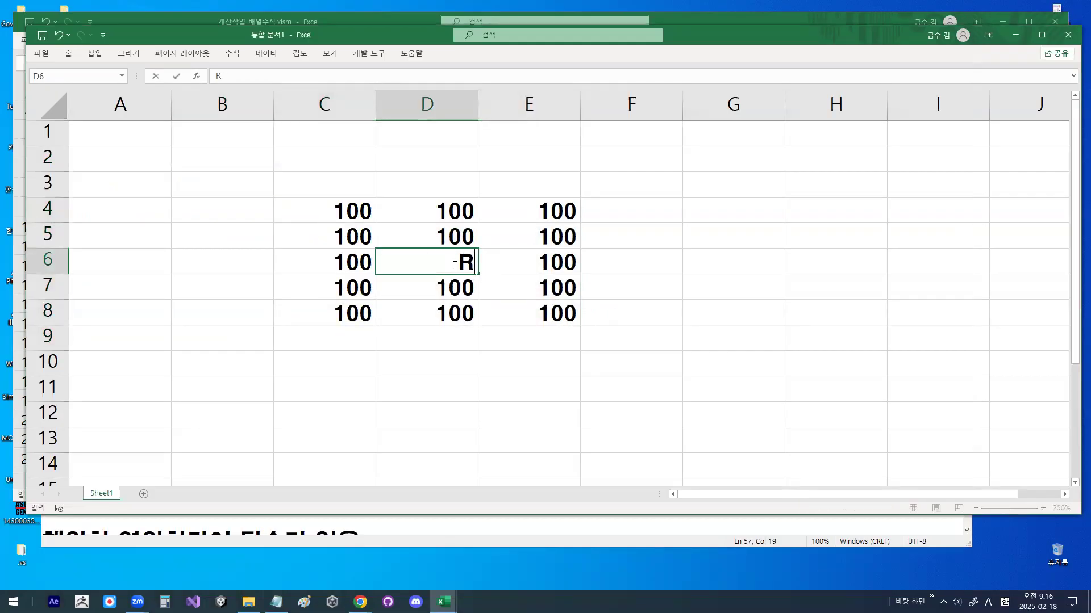
key("Hangul")
type("가")
key("Return")
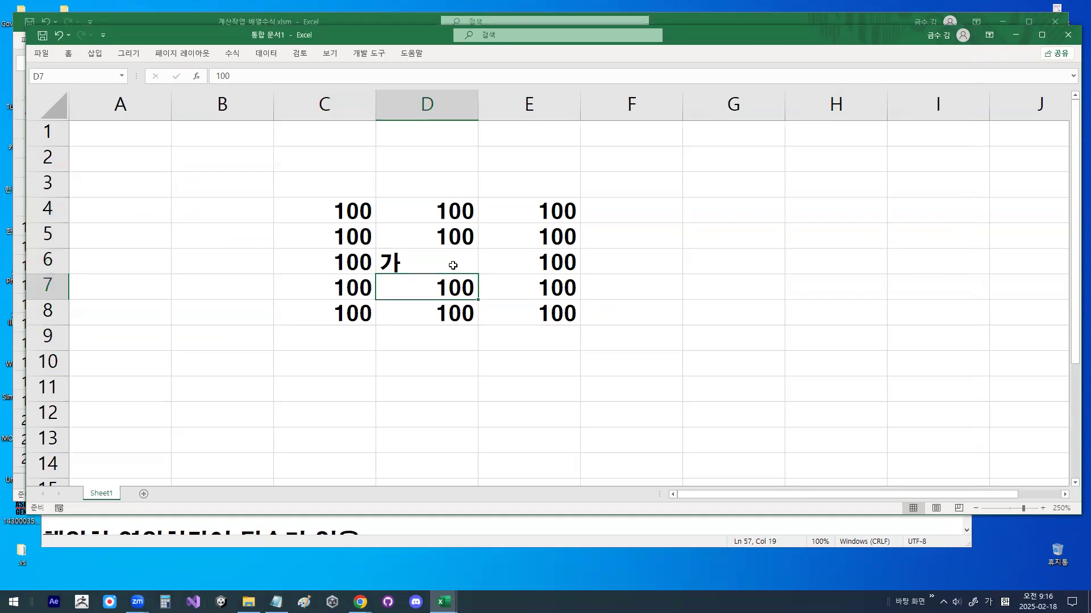
Select C4:E8, draw lines along row 6 and column D, circle 가 at their intersection and clear the marks
left_click_drag(363, 218, 521, 307)
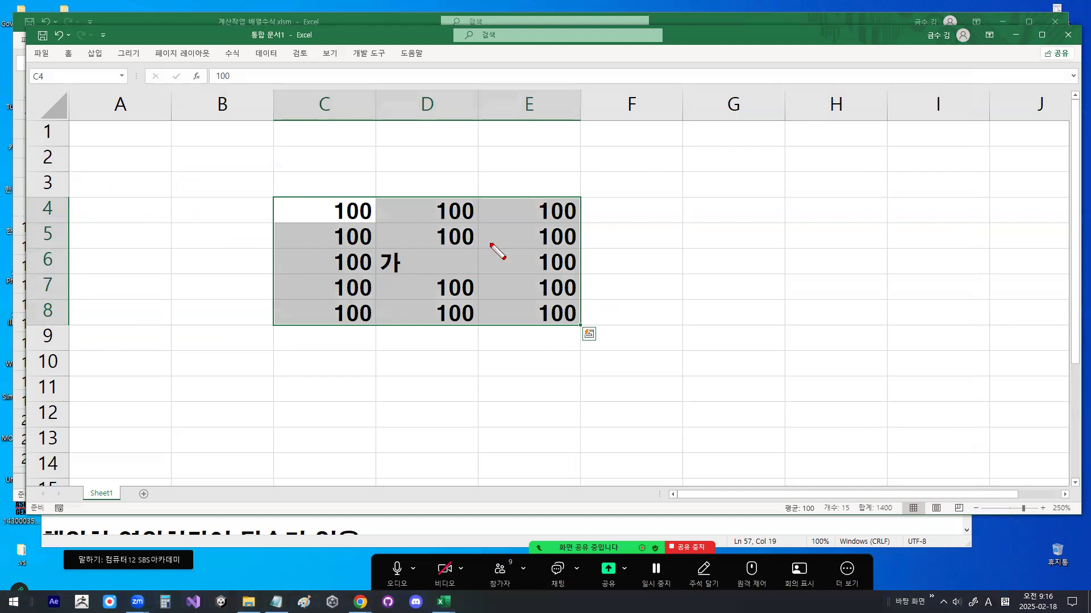
left_click_drag(184, 263, 654, 263)
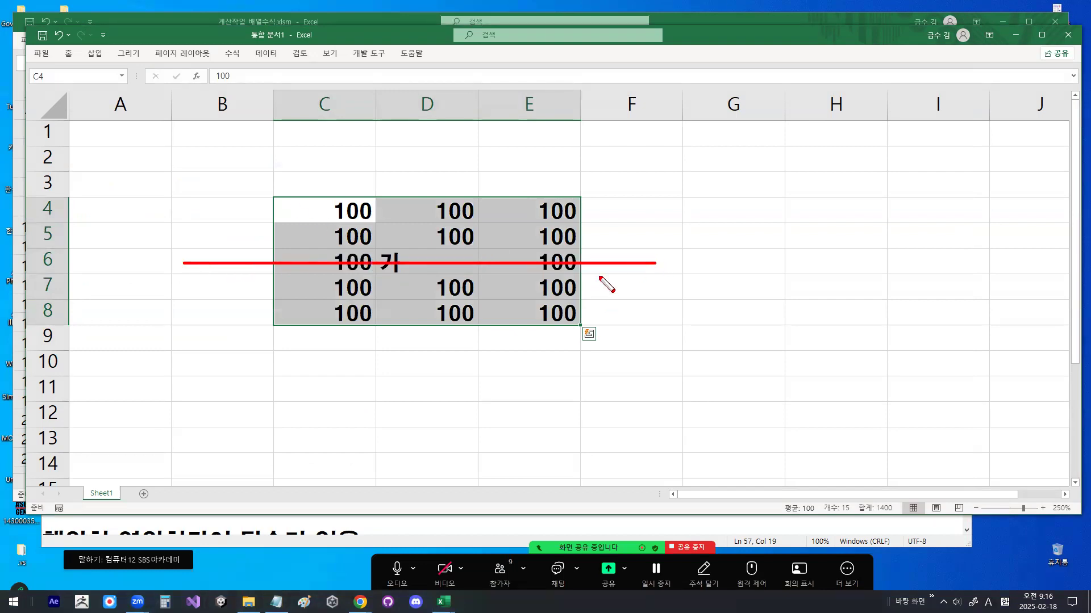
left_click_drag(417, 138, 417, 432)
mouse_move(407, 265)
left_mouse_down()
mouse_move(393, 274)
mouse_move(399, 253)
mouse_move(405, 268)
left_mouse_up()
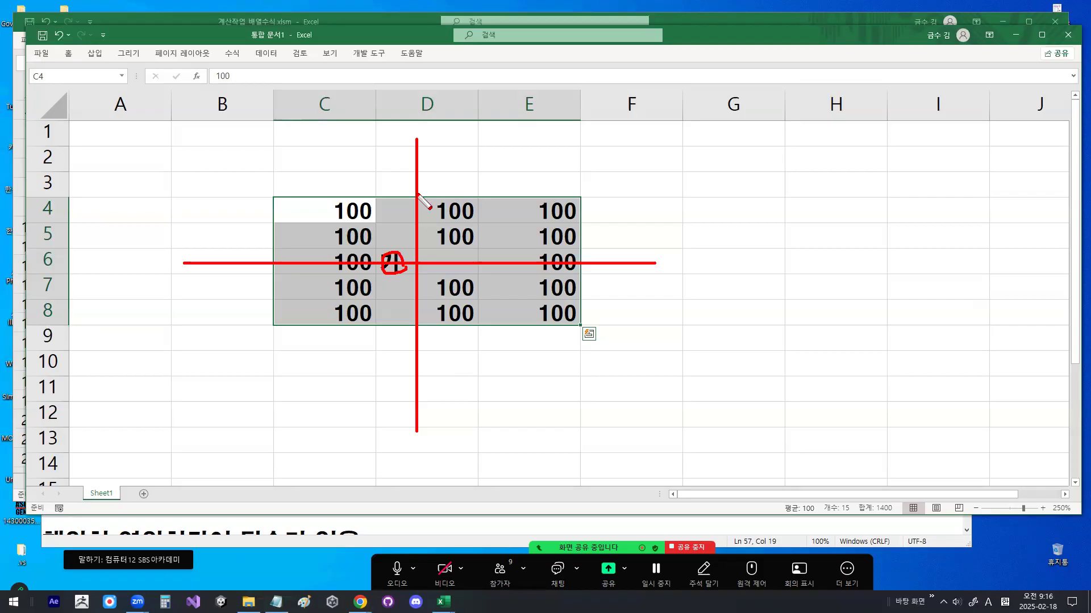
key("Escape")
Enter the formula =INDEX(C4:E8,3,2) in cell C2, selecting the table as the range
left_click(337, 153)
type("=")
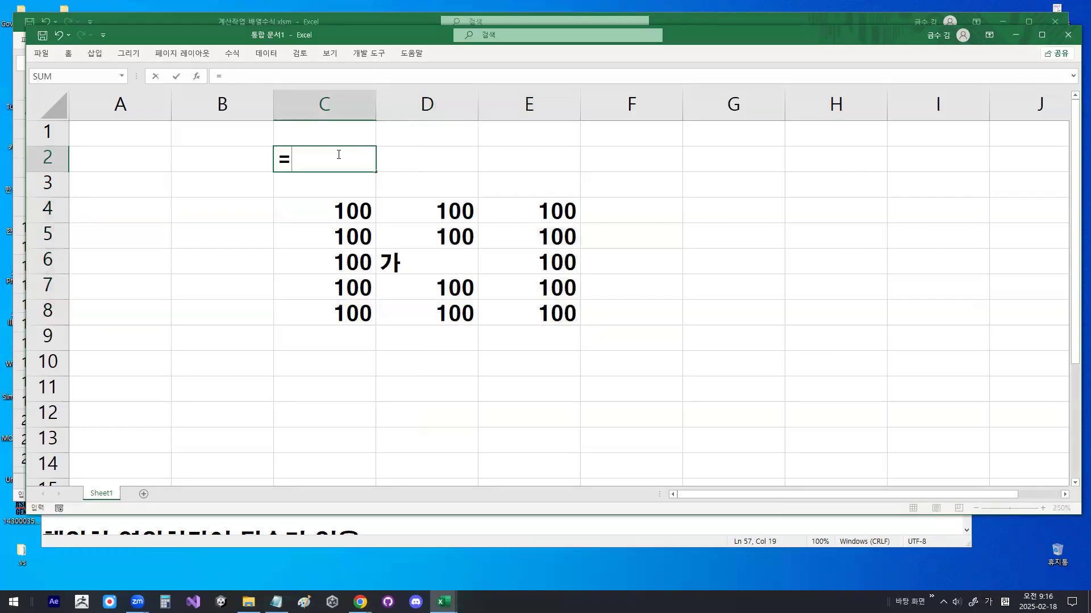
type("ㅑㅜ")
key("BackSpace")
key("BackSpace")
key("Hangul")
type("INDEX(")
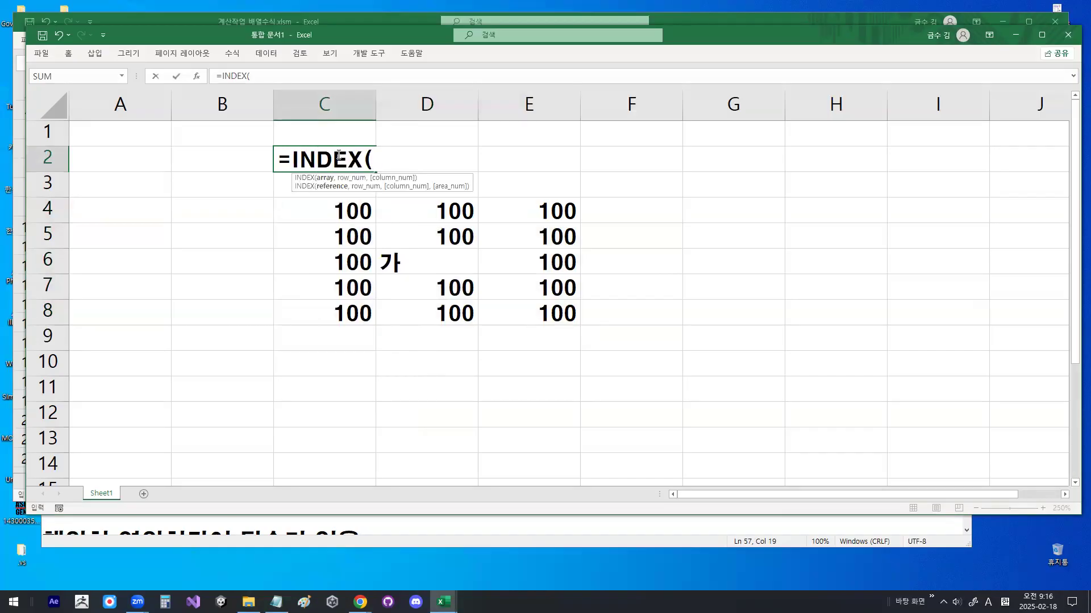
mouse_move(355, 209)
left_mouse_down()
mouse_move(489, 282)
mouse_move(505, 305)
left_mouse_up()
type(",")
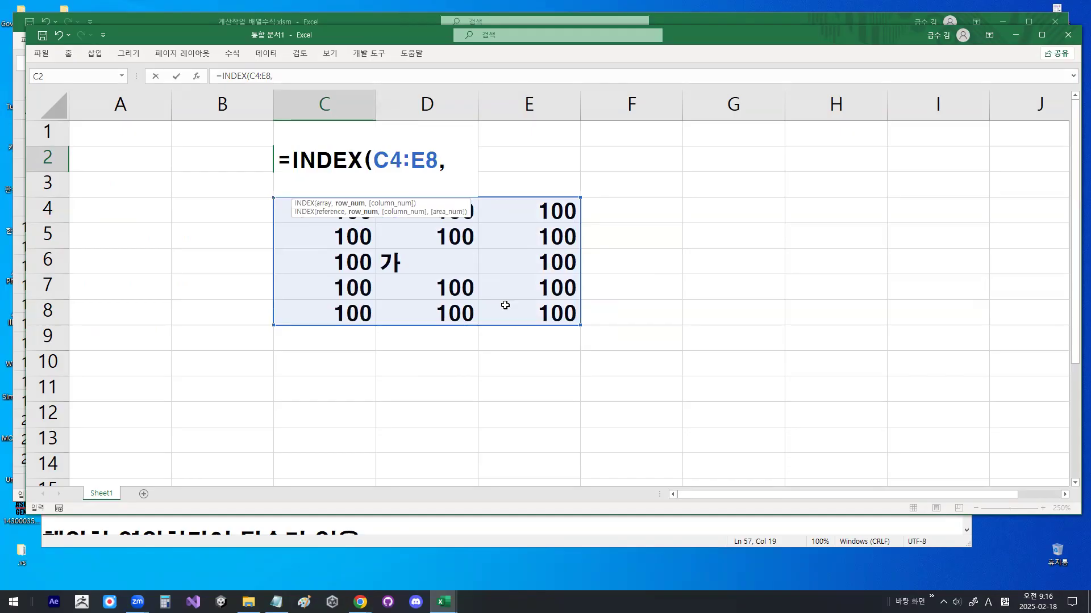
left_click_drag(290, 205, 743, 330)
type("3")
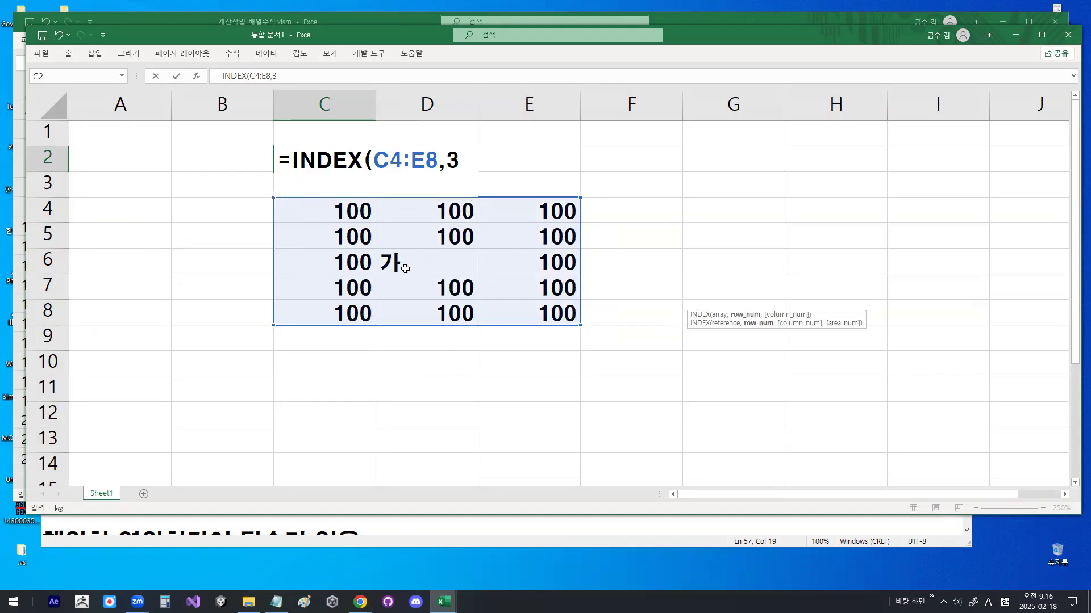
type(",2)")
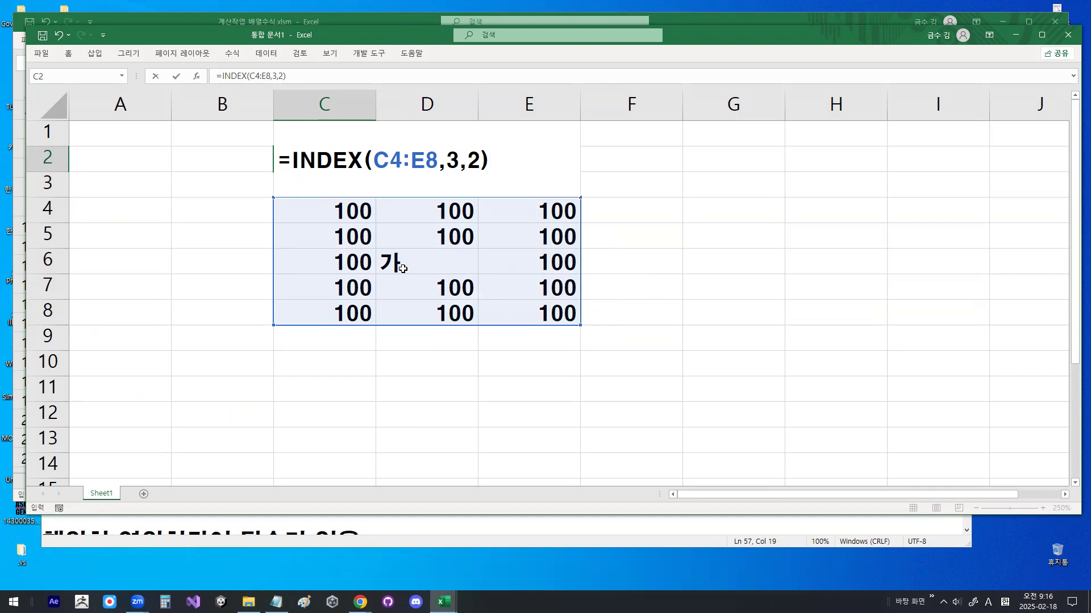
key("Return")
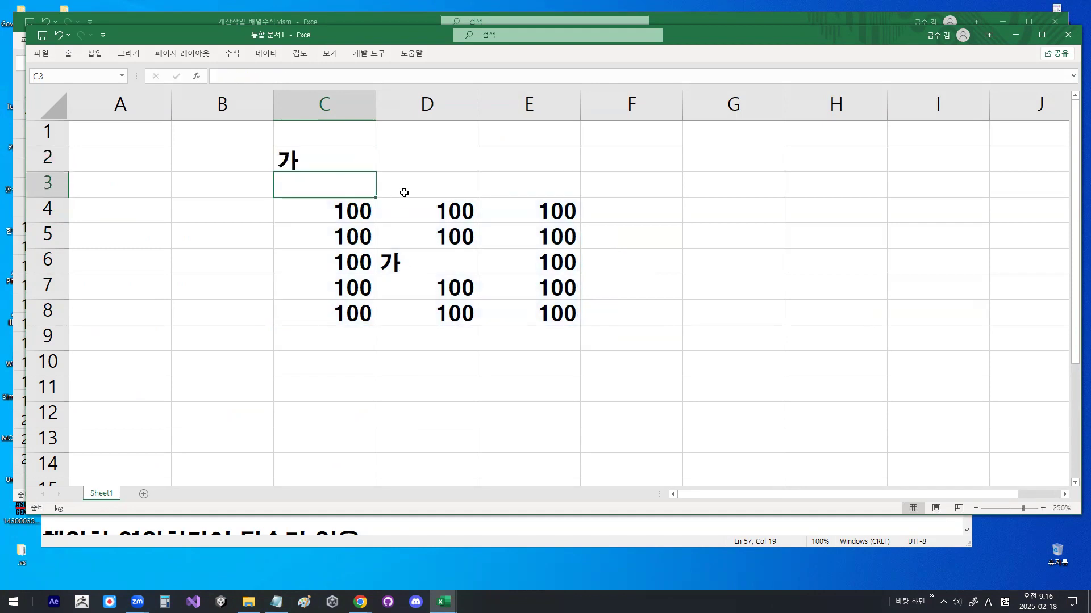
Open the formula in C2 for inspection, mark it with pen strokes, clear the marks and leave the cell
double_click(347, 159)
key("ctrl+1")
left_click_drag(484, 116, 414, 210)
left_click_drag(417, 152, 468, 234)
key("Escape")
key("Escape")
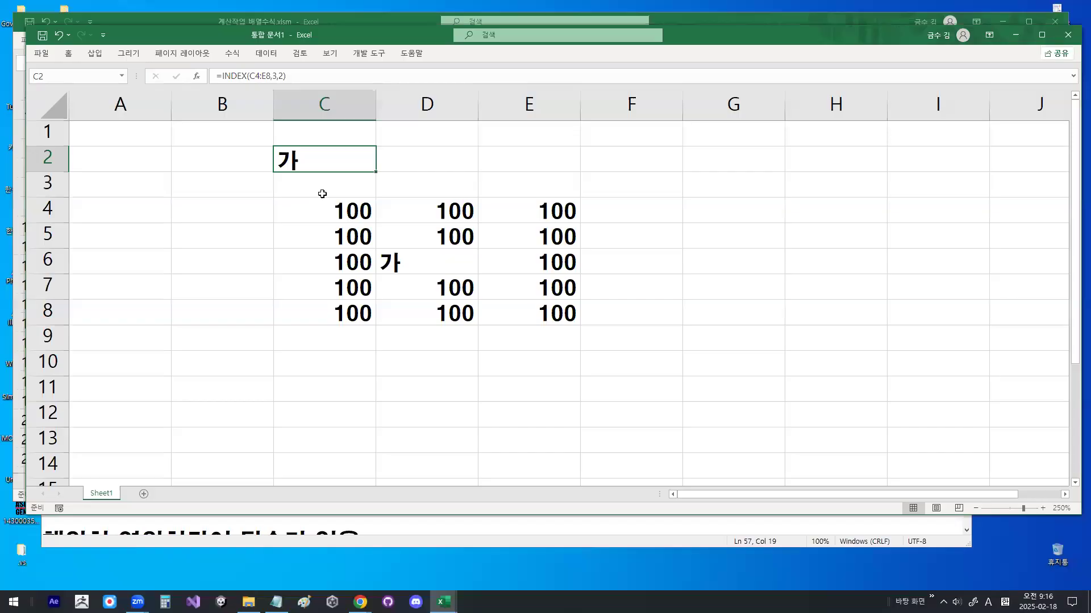
Reopen the formula in C2, circle its arguments 3 and 2, draw an arrow to each and clear the marks
double_click(322, 155)
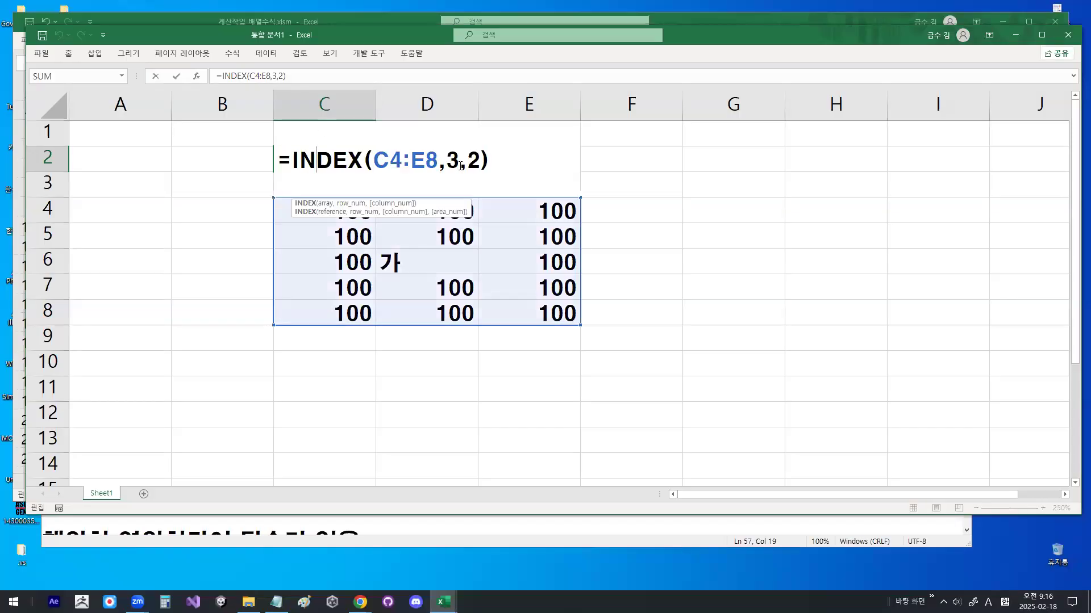
key("ctrl+1")
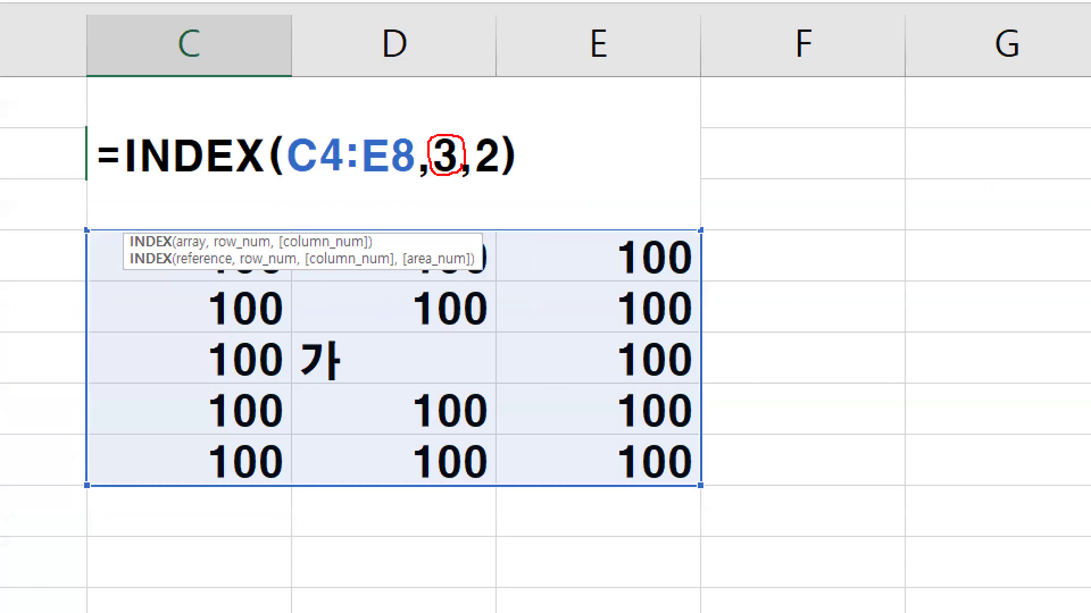
mouse_move(436, 109)
left_mouse_down()
mouse_move(436, 136)
mouse_move(522, 40)
left_mouse_up()
mouse_move(502, 136)
left_mouse_down()
mouse_move(481, 179)
mouse_move(489, 123)
mouse_move(502, 143)
left_mouse_up()
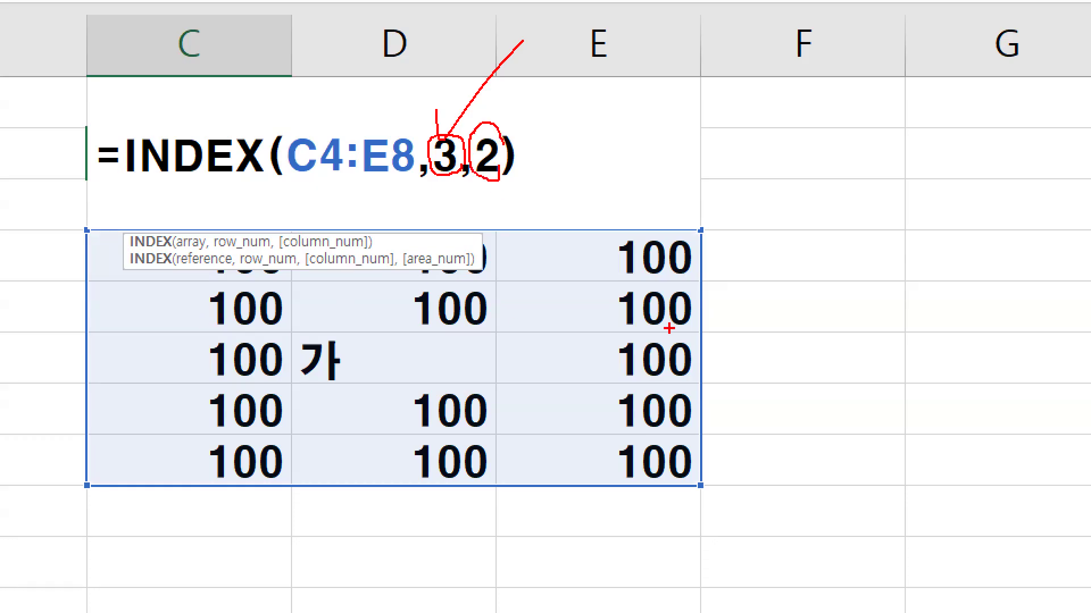
mouse_move(481, 107)
left_mouse_down()
mouse_move(488, 121)
mouse_move(581, 61)
left_mouse_up()
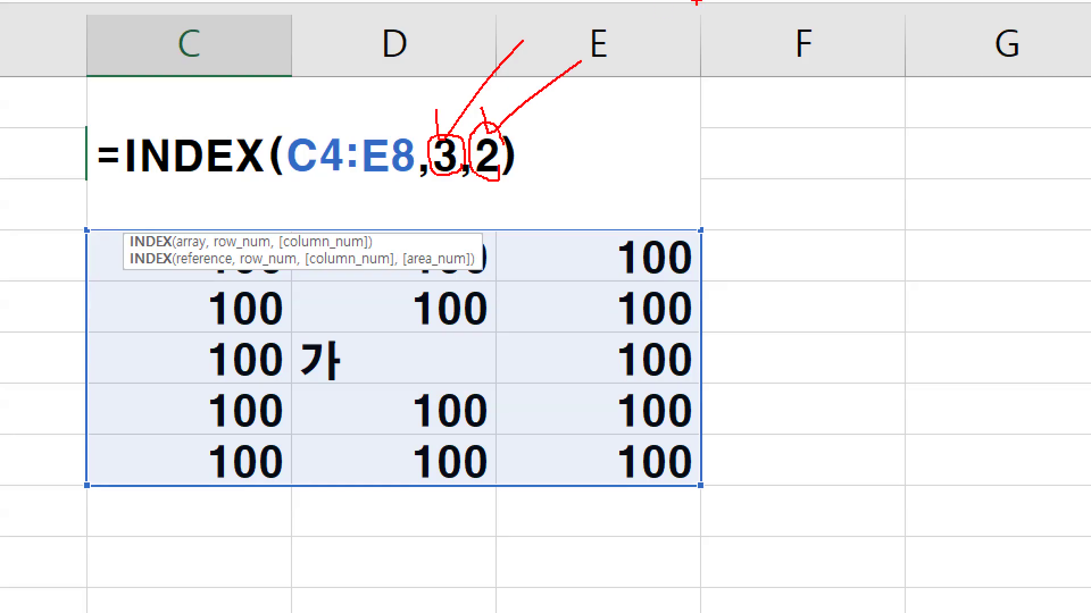
key("Escape")
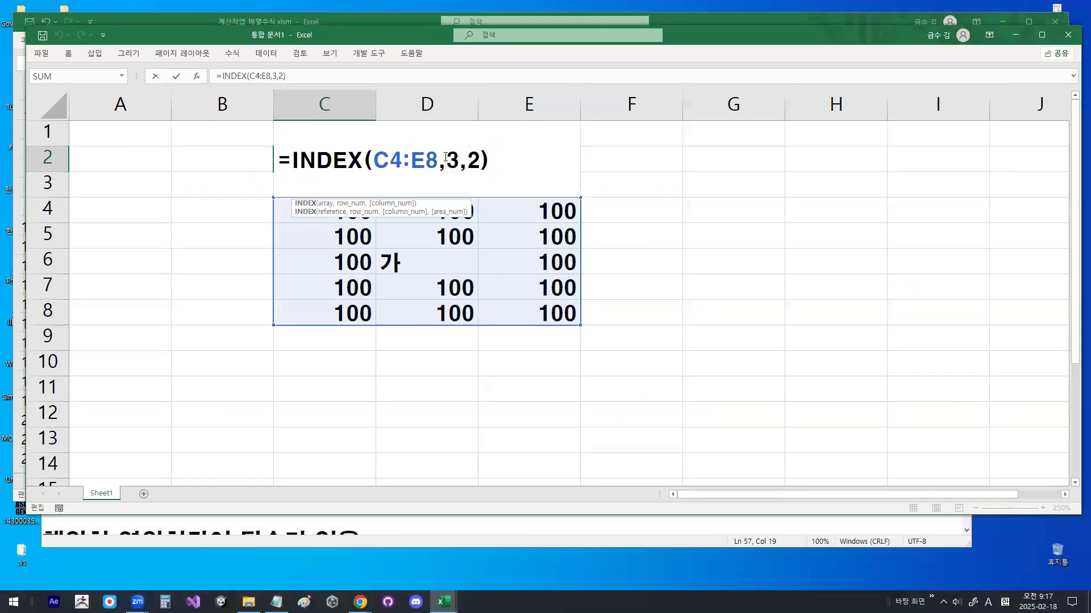
Circle the row argument 3, underline INDEX(C4:E8,3,2), point an arrow at the 3 and close the unchanged formula
key("ctrl+1")
left_click(444, 157)
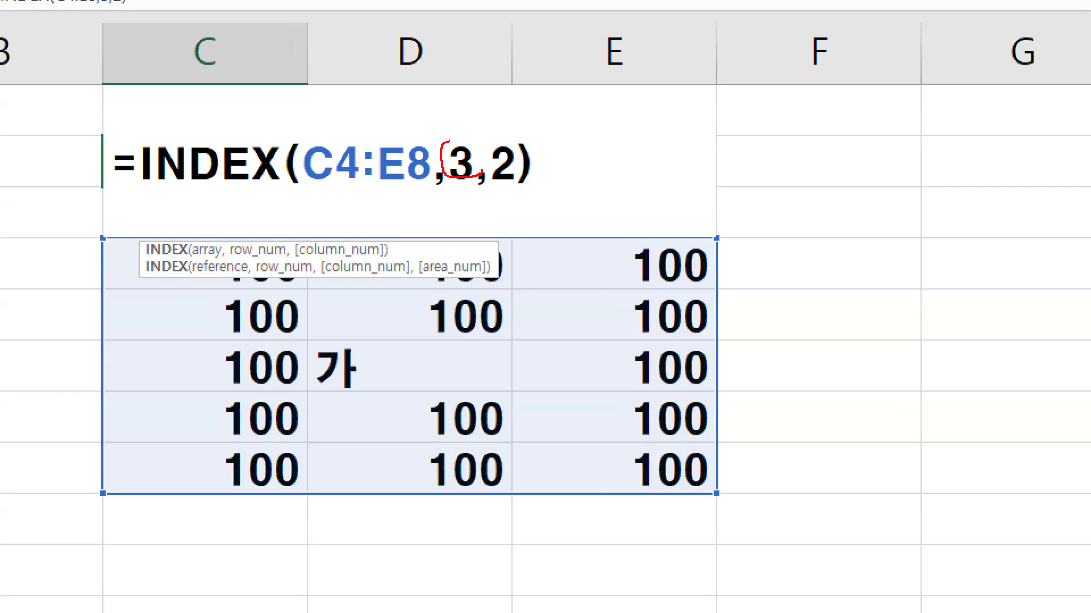
left_click_drag(136, 181, 527, 181)
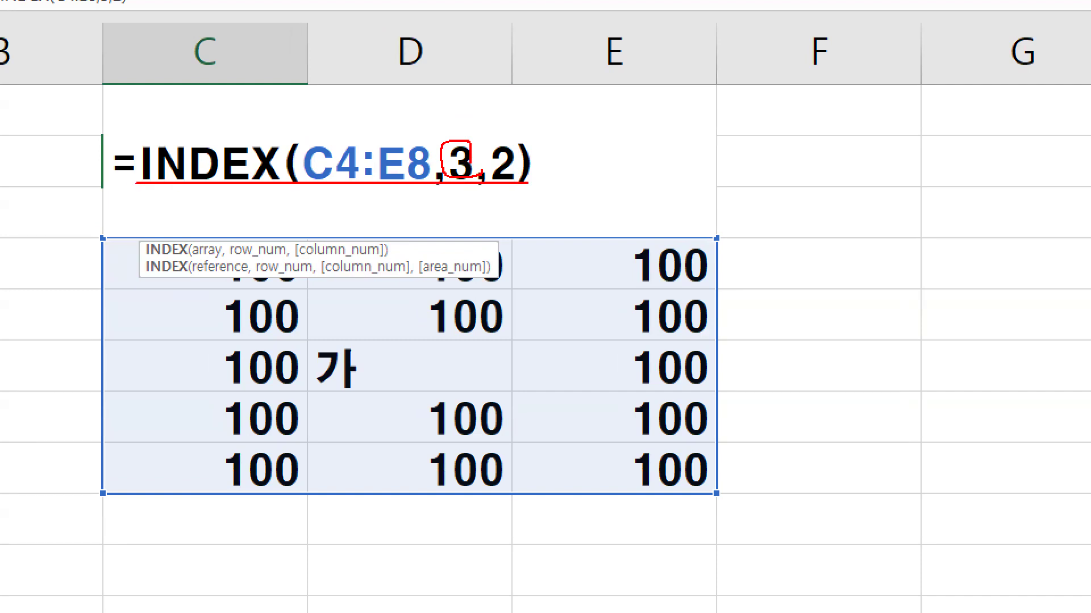
mouse_move(453, 136)
left_mouse_down()
mouse_move(487, 110)
mouse_move(539, 96)
left_mouse_up()
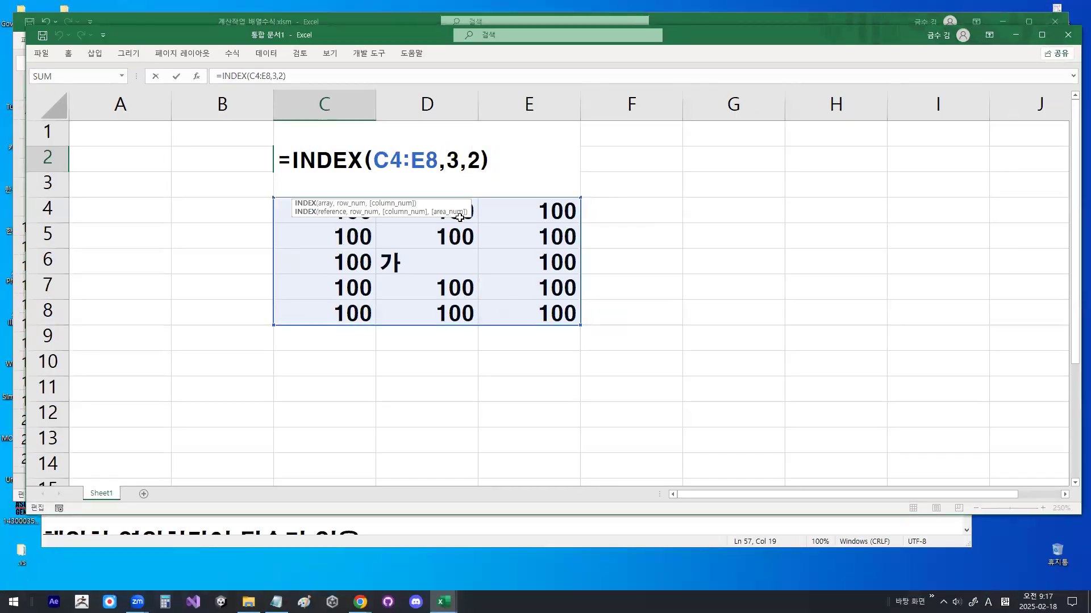
key("ctrl+Return")
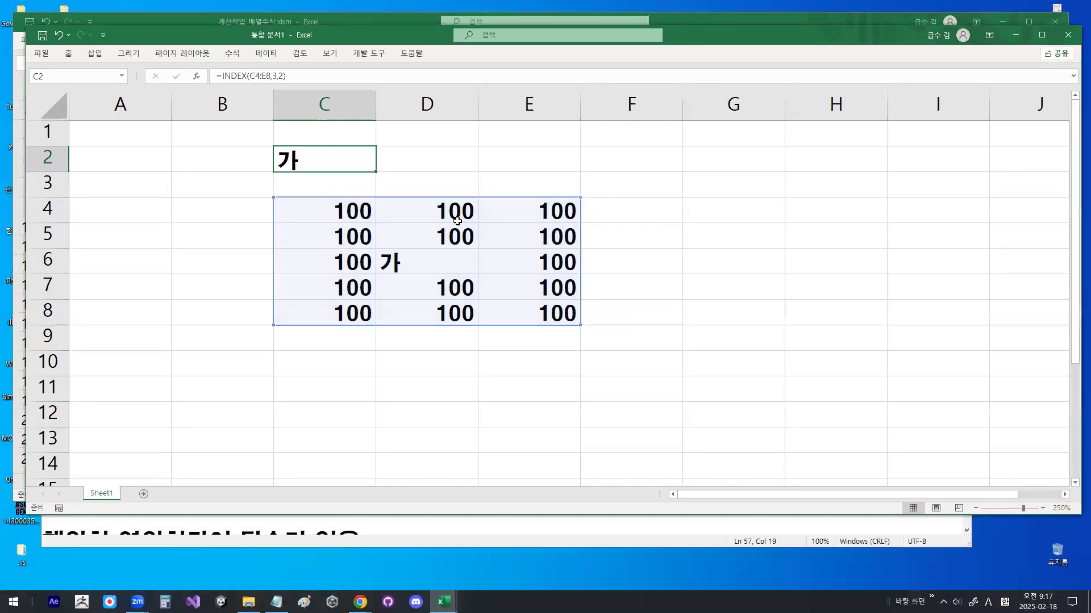
Open the formula in C2, move the function hint off the table and frame D4:D8 with a red rectangle
left_click(341, 211)
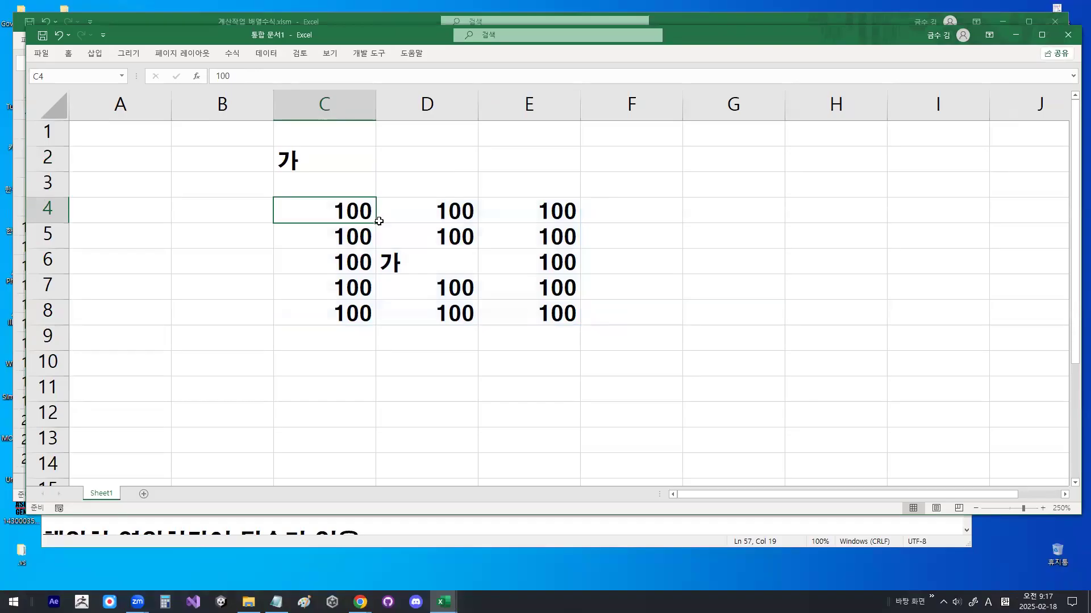
double_click(330, 160)
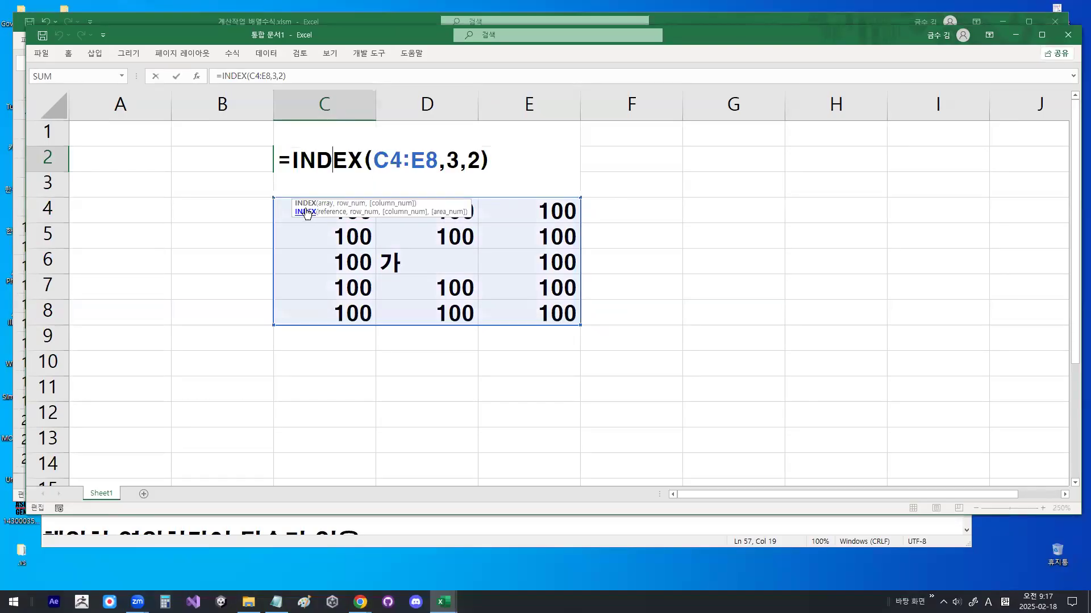
left_click_drag(292, 202, 737, 253)
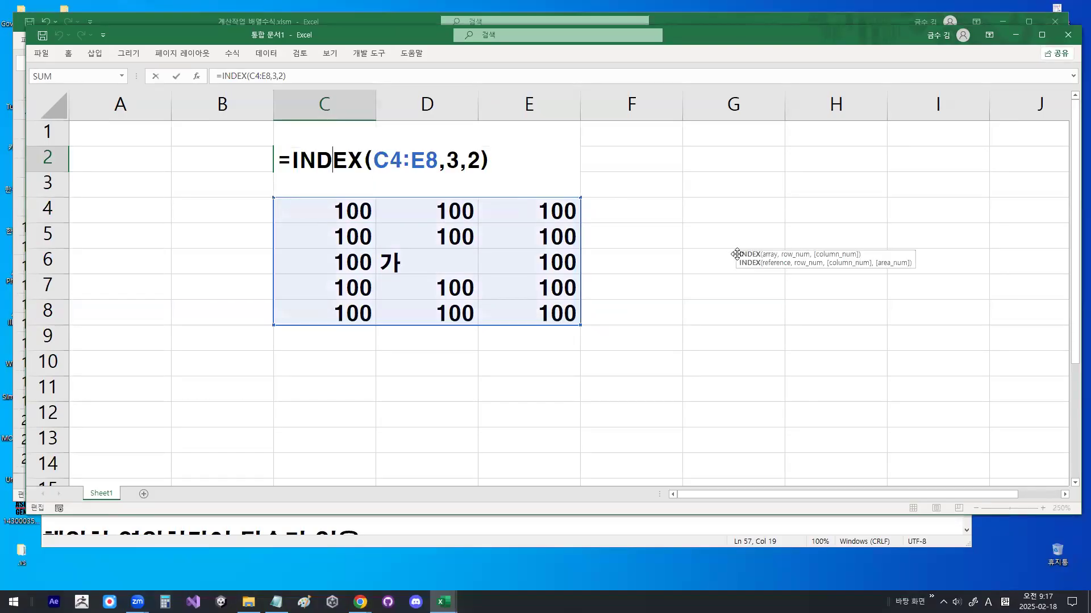
right_click(451, 388)
mouse_move(469, 419)
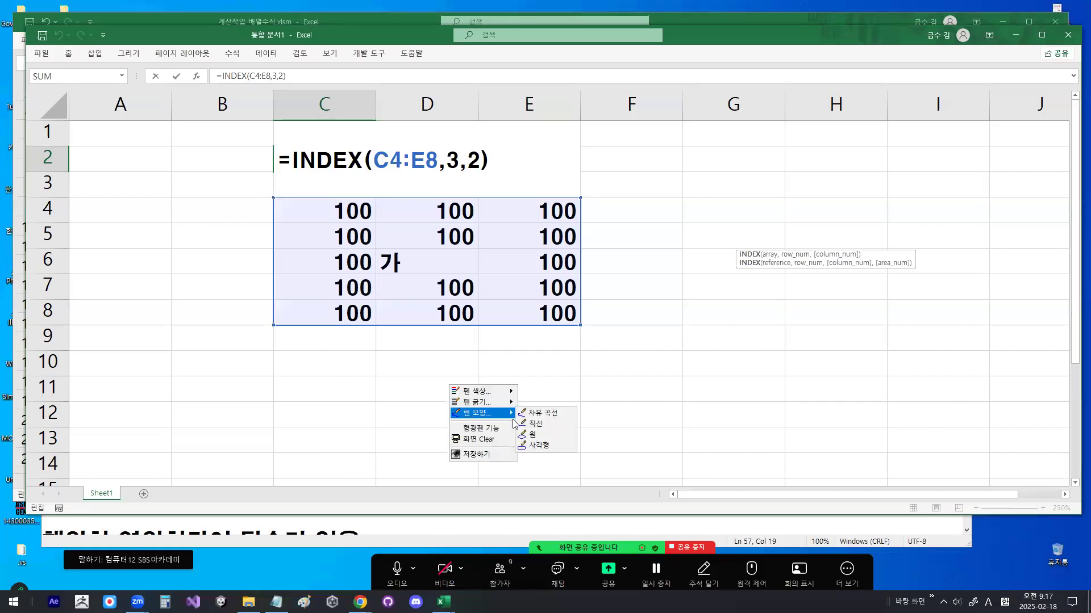
left_click(539, 445)
mouse_move(376, 198)
left_mouse_down()
mouse_move(409, 285)
mouse_move(478, 326)
left_mouse_up()
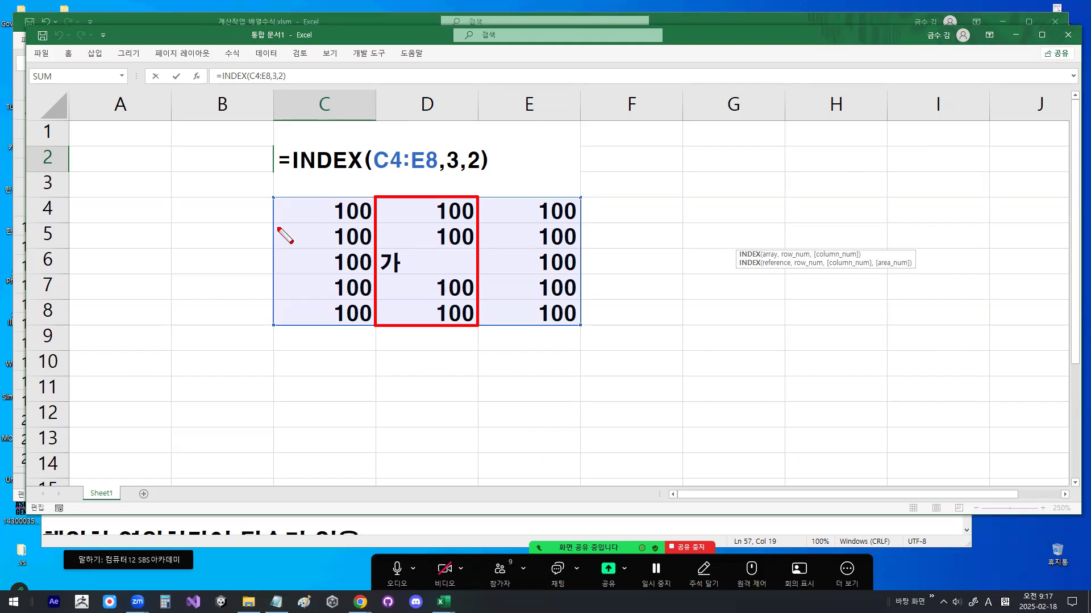
With the freehand pen (자유 곡선), tick columns C and E of the table and underline C4:E8 in the formula with a cross above
right_click(306, 316)
mouse_move(335, 343)
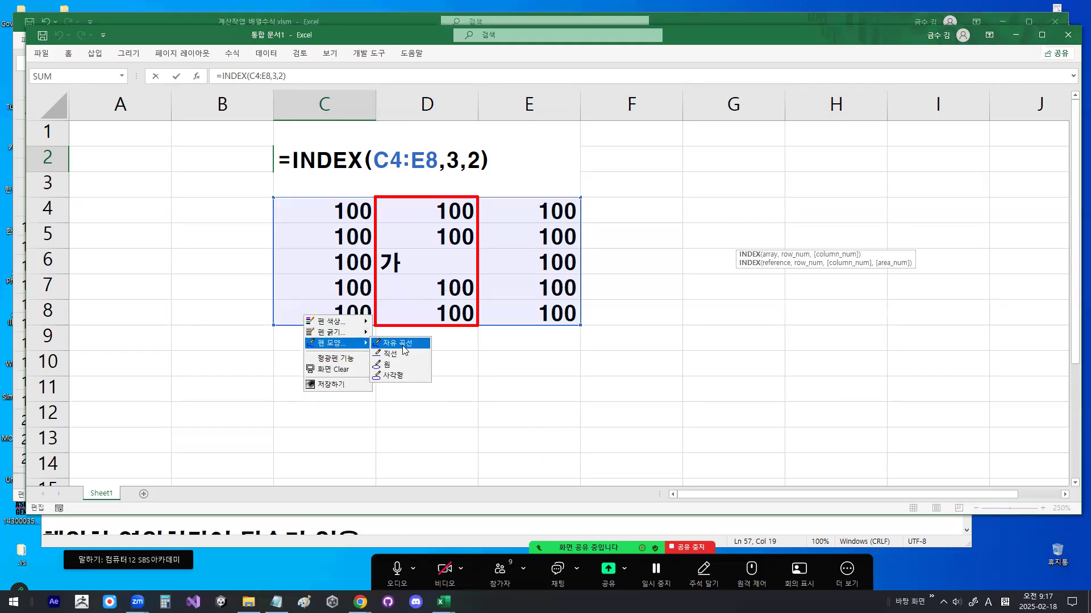
left_click(397, 343)
mouse_move(294, 234)
left_mouse_down()
mouse_move(318, 236)
mouse_move(334, 215)
left_mouse_up()
left_click_drag(515, 219, 553, 199)
mouse_move(376, 169)
left_mouse_down()
mouse_move(437, 168)
mouse_move(408, 146)
mouse_move(420, 150)
left_mouse_up()
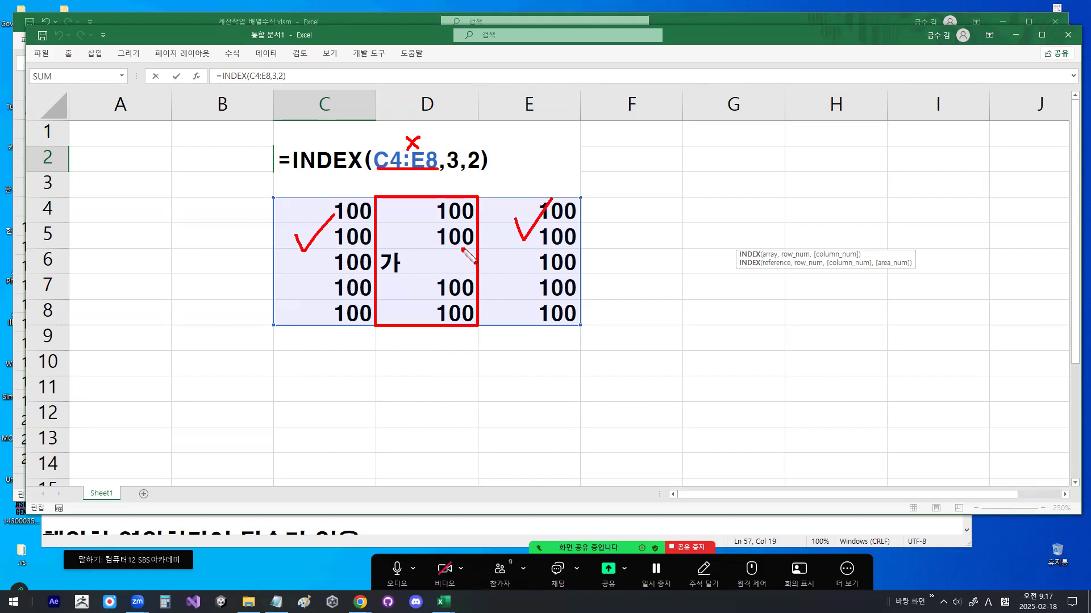
Draw a vertical line through column D, tick the column argument 2 with a 1 beneath it, and circle the 3
left_click_drag(432, 166, 433, 361)
left_click_drag(434, 406, 434, 416)
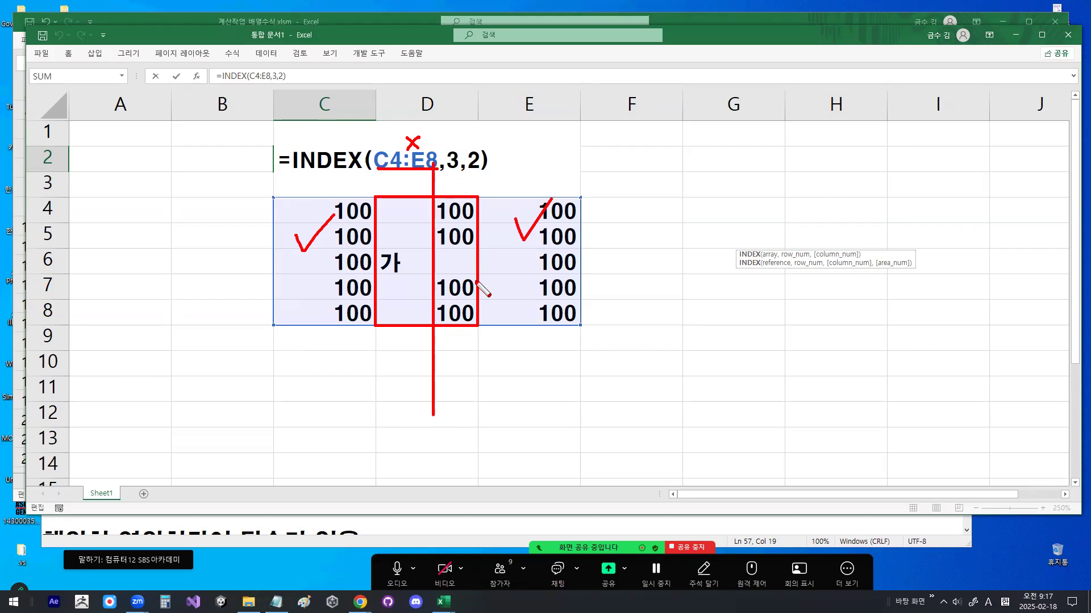
left_click_drag(469, 143, 492, 125)
left_click_drag(474, 175, 474, 187)
left_click_drag(452, 164, 461, 152)
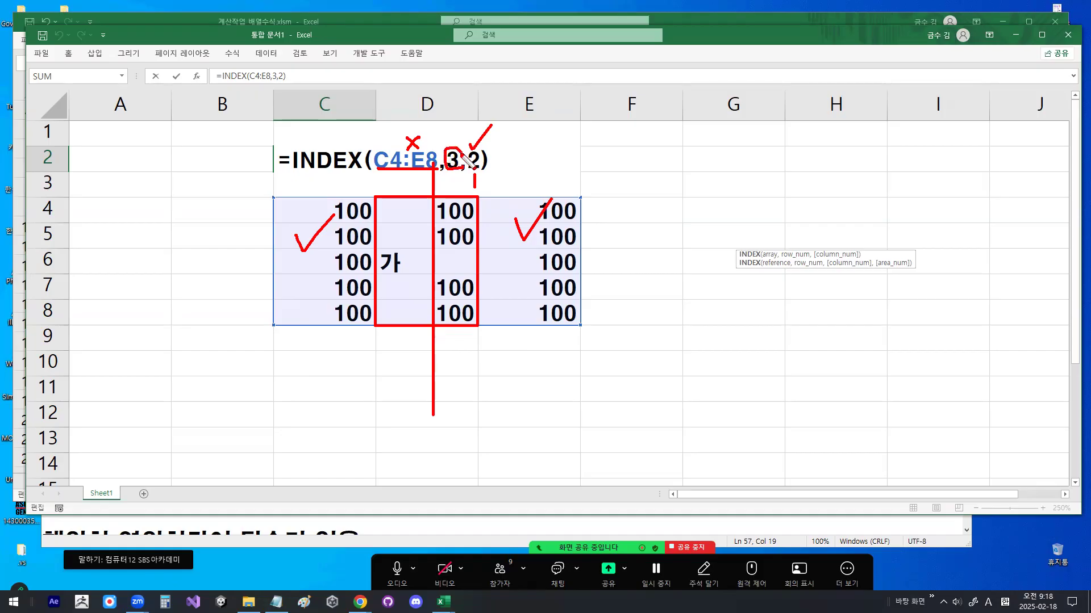
Draw horizontal lines across rows 4 to 7 of the table and tick the row argument 3
left_click_drag(355, 216, 559, 216)
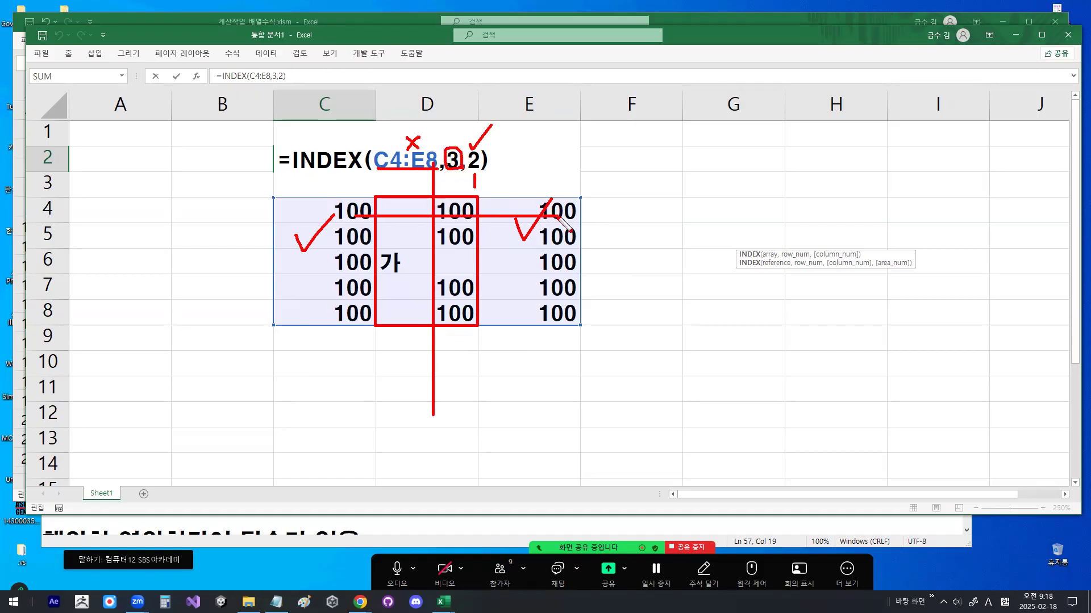
left_click_drag(358, 243, 523, 242)
left_click_drag(362, 267, 560, 266)
mouse_move(445, 126)
left_mouse_down()
mouse_move(451, 145)
mouse_move(459, 120)
left_mouse_up()
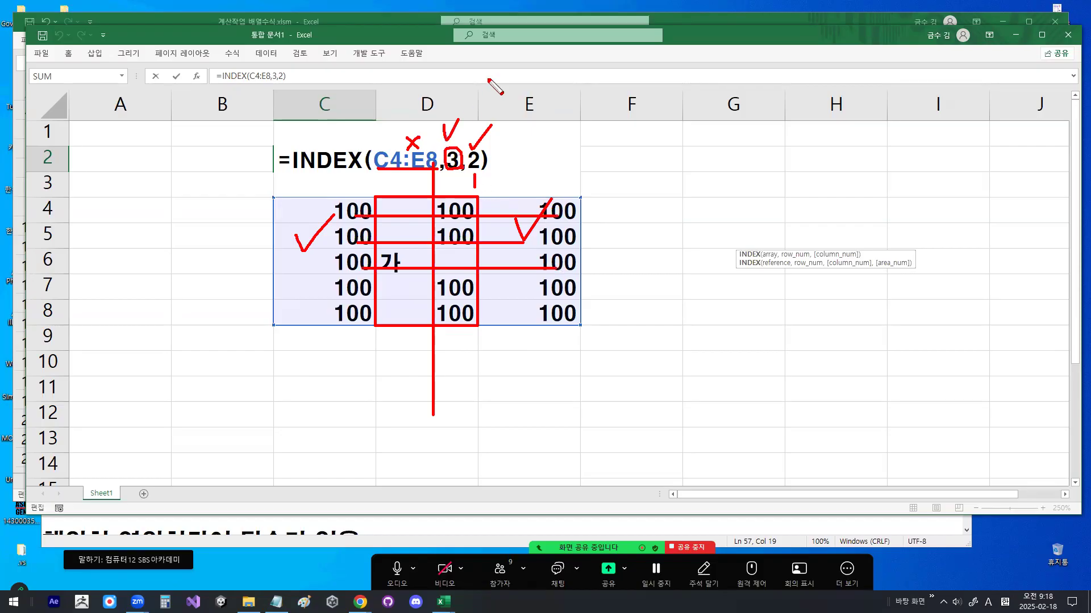
left_click_drag(371, 281, 561, 282)
Draw an arrow from the row argument 3 to a circled M, tick both arguments again and clear all marks
mouse_move(471, 170)
left_mouse_down()
mouse_move(631, 199)
mouse_move(668, 227)
left_mouse_up()
mouse_move(669, 184)
left_mouse_down()
mouse_move(701, 233)
mouse_move(677, 250)
mouse_move(658, 185)
mouse_move(710, 169)
mouse_move(731, 214)
mouse_move(725, 239)
left_mouse_up()
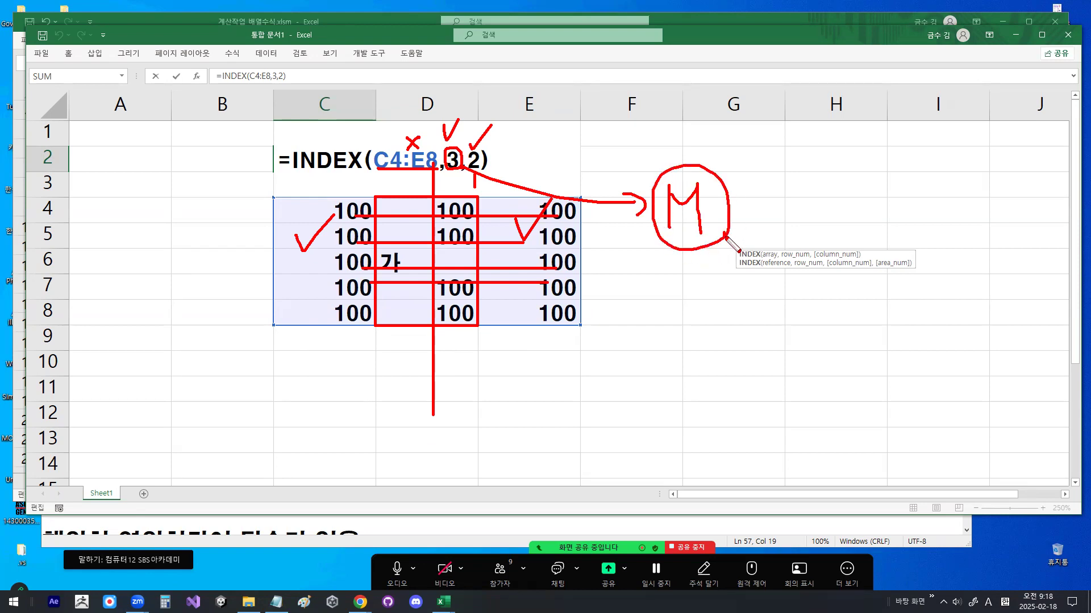
left_click_drag(449, 128, 506, 97)
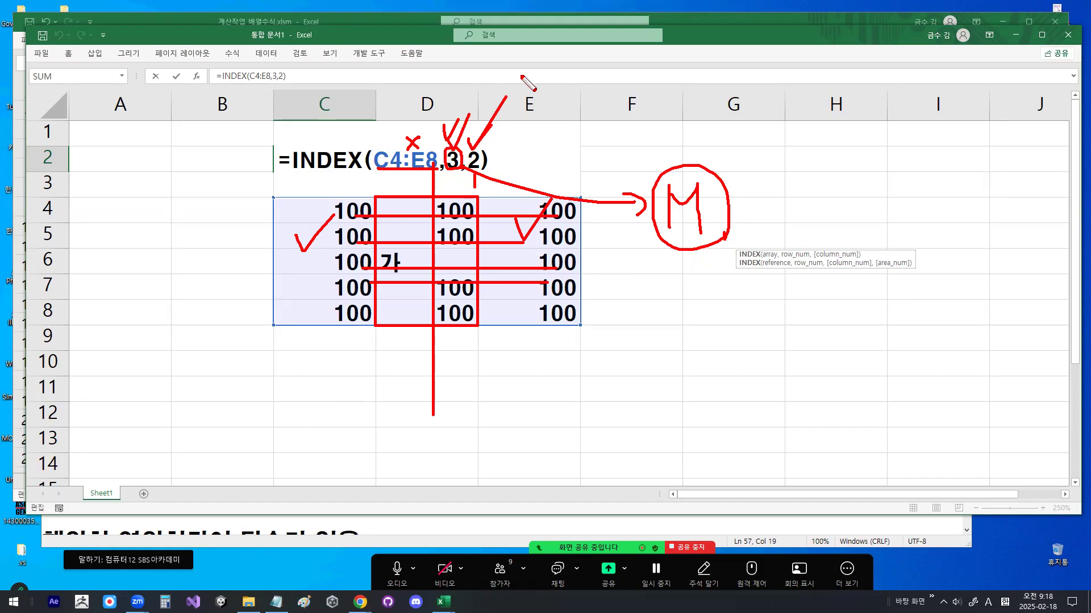
key("Escape")
Replace the INDEX arguments in C2 so that the formula reads =INDEX(D4:D8,3,1)
left_click_drag(377, 161, 502, 159)
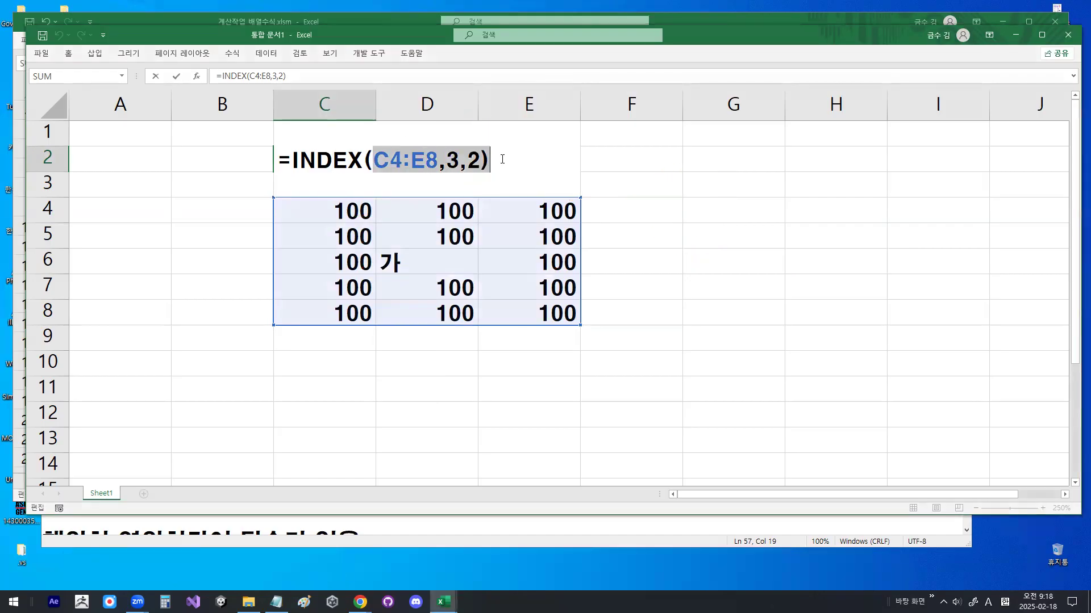
key("Delete")
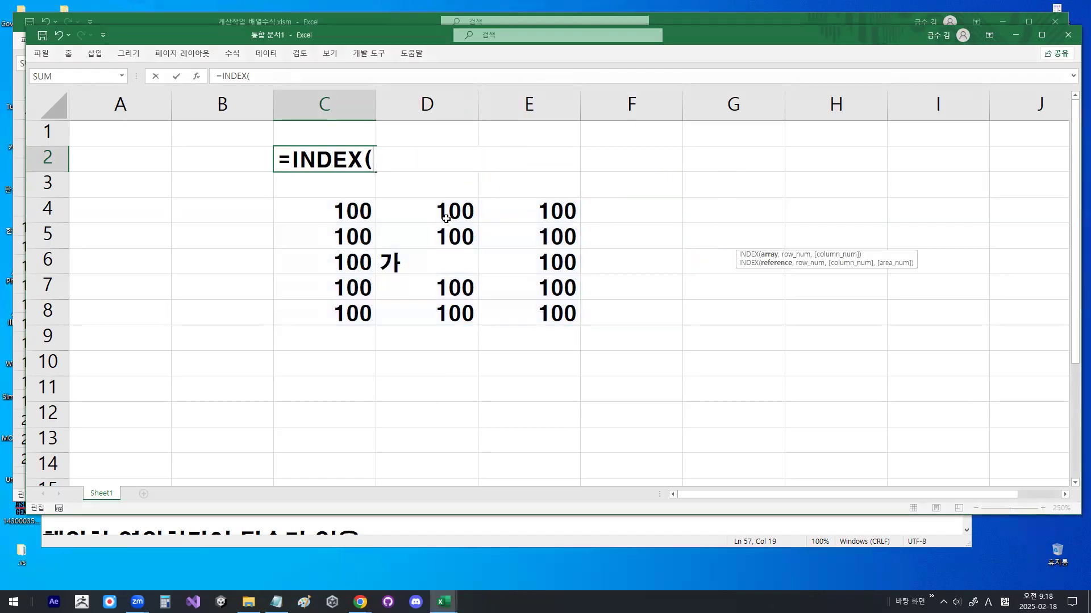
left_click_drag(442, 211, 441, 310)
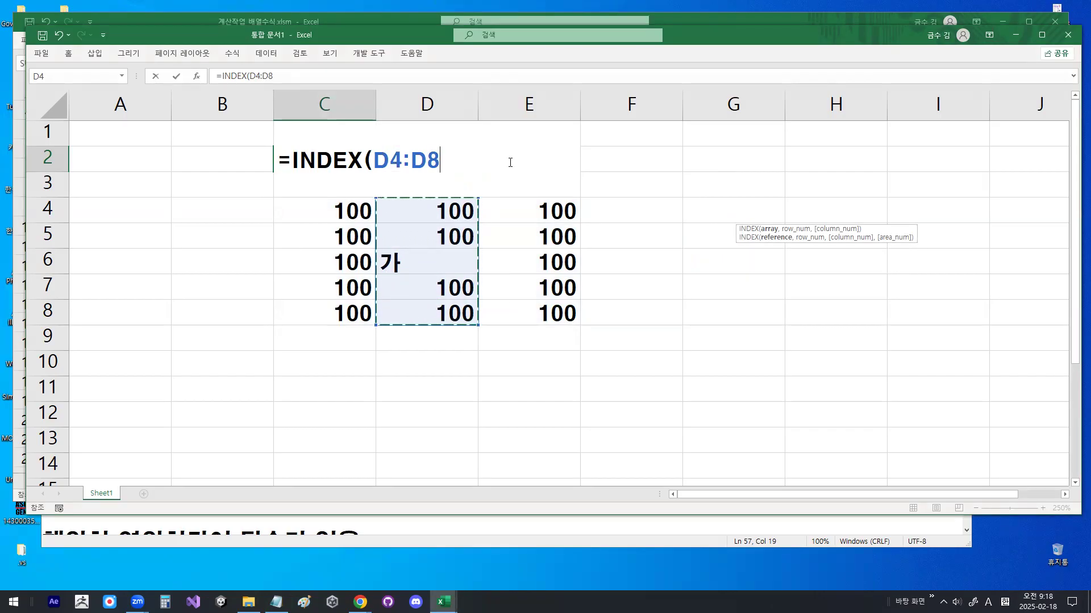
type(",")
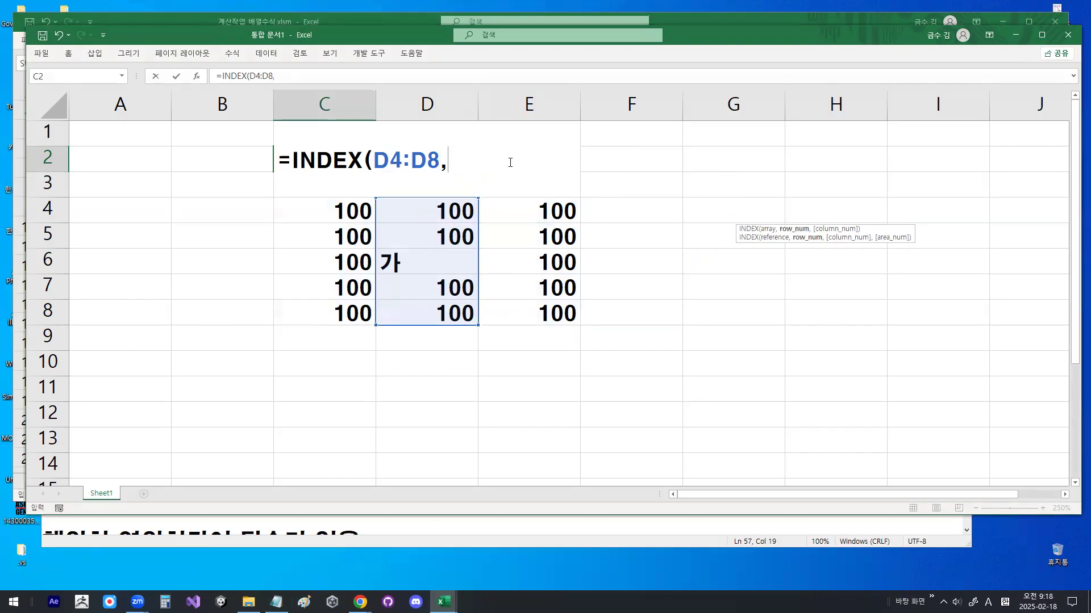
type("3,")
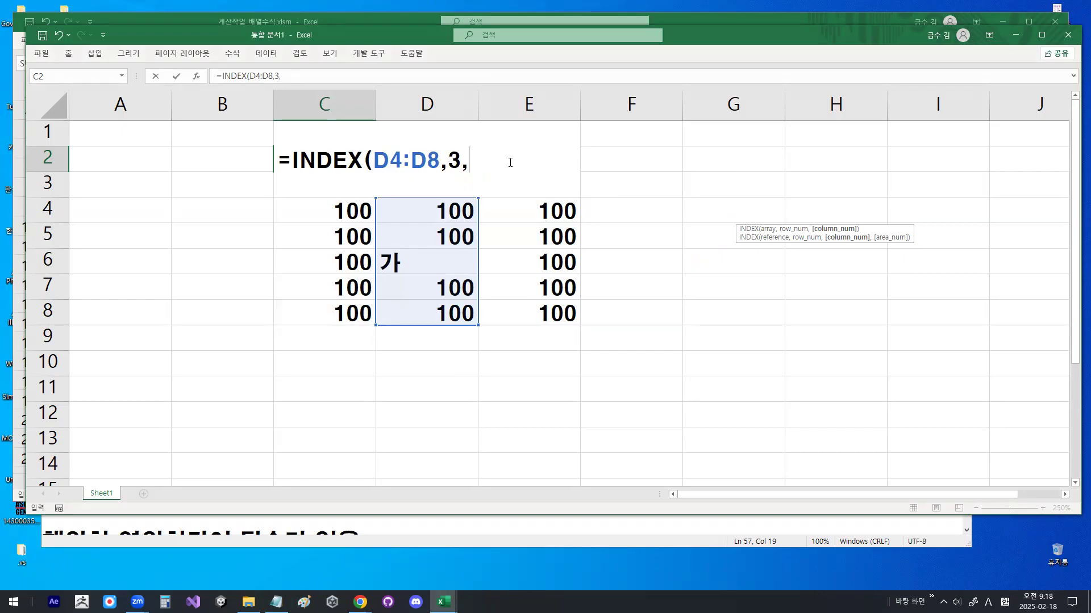
type("1)")
key("Return")
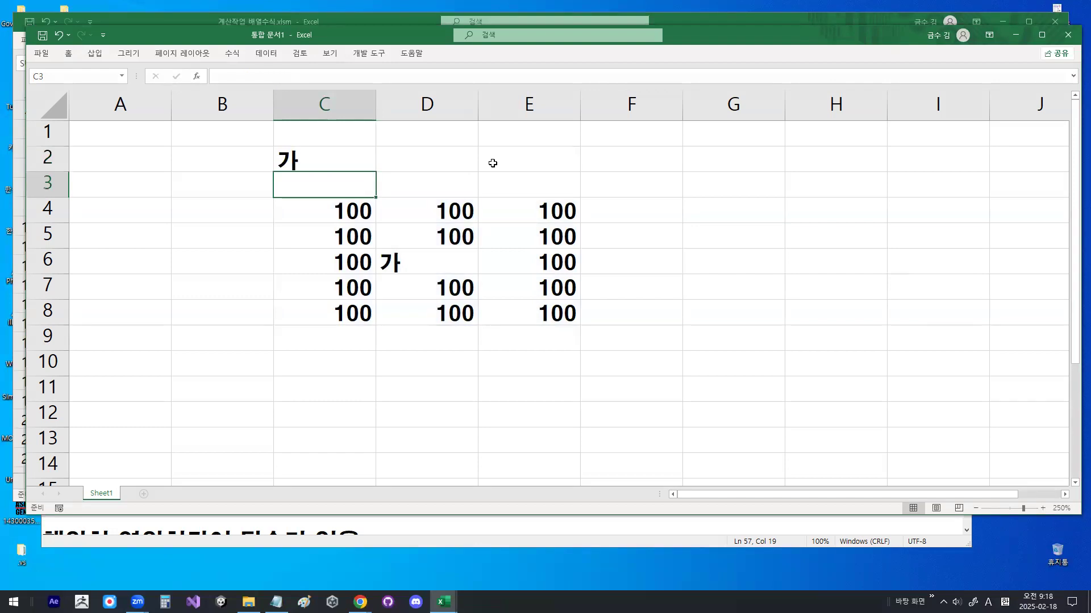
Remove the column argument from the INDEX formula in C2 so that it reads =INDEX(D4:D8,3)
double_click(355, 165)
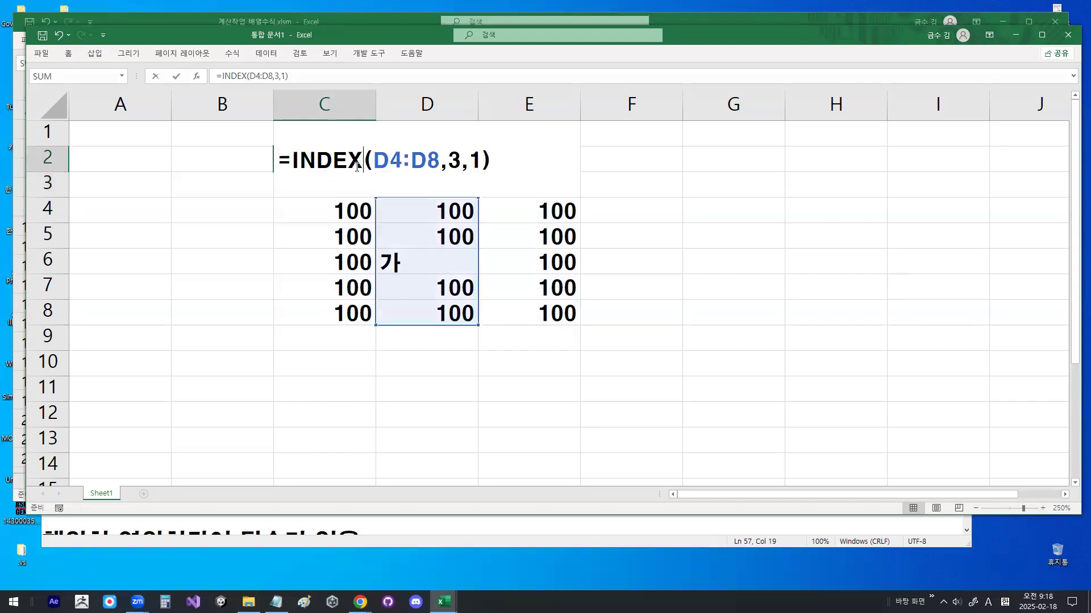
double_click(476, 160)
left_click_drag(462, 164, 479, 164)
key("BackSpace")
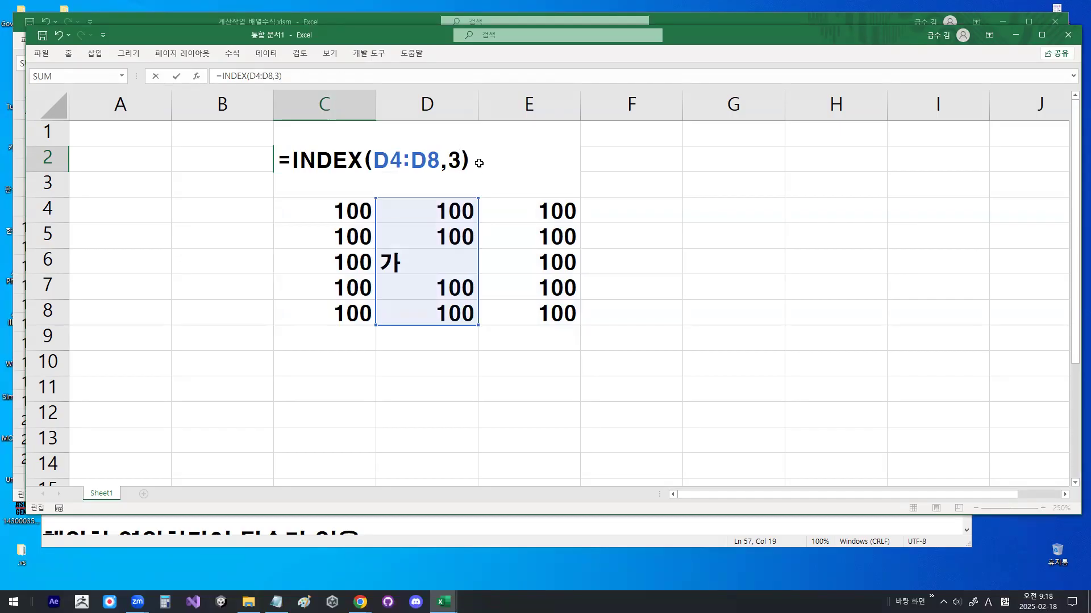
key("Return")
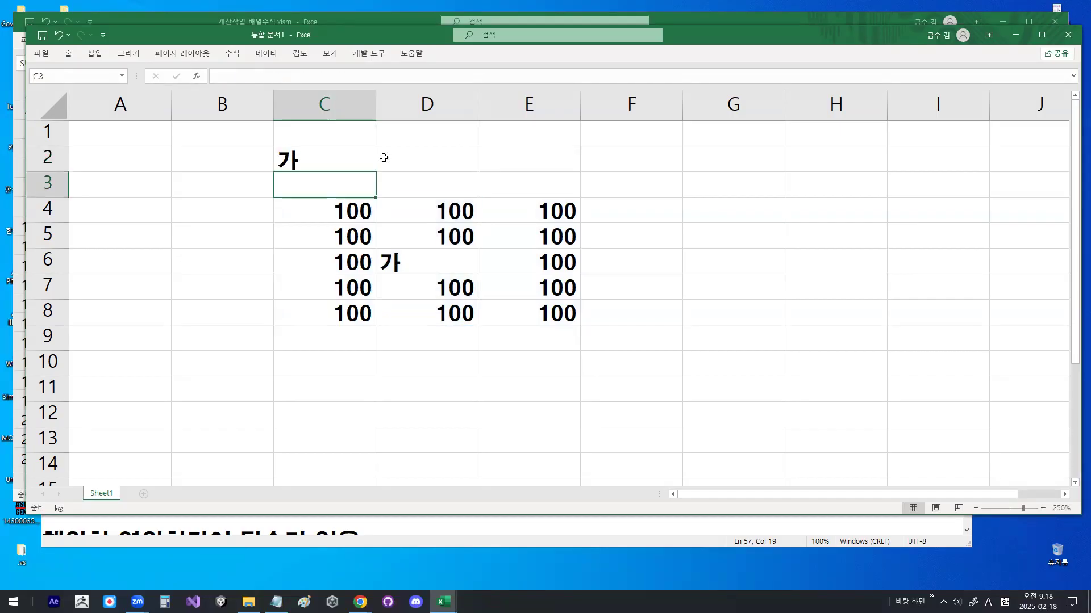
Open the formula in C2, circle its closing bracket, underline D4:D8 and the 3, and draw a hook-shaped mark beside the formula
double_click(349, 159)
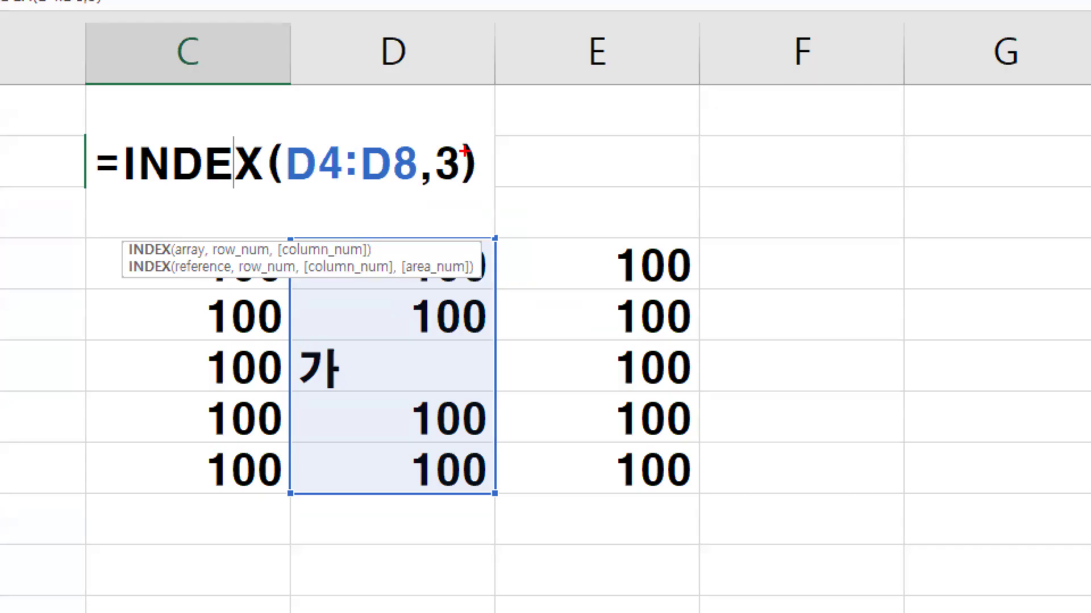
mouse_move(480, 177)
left_mouse_down()
mouse_move(450, 138)
mouse_move(490, 166)
left_mouse_up()
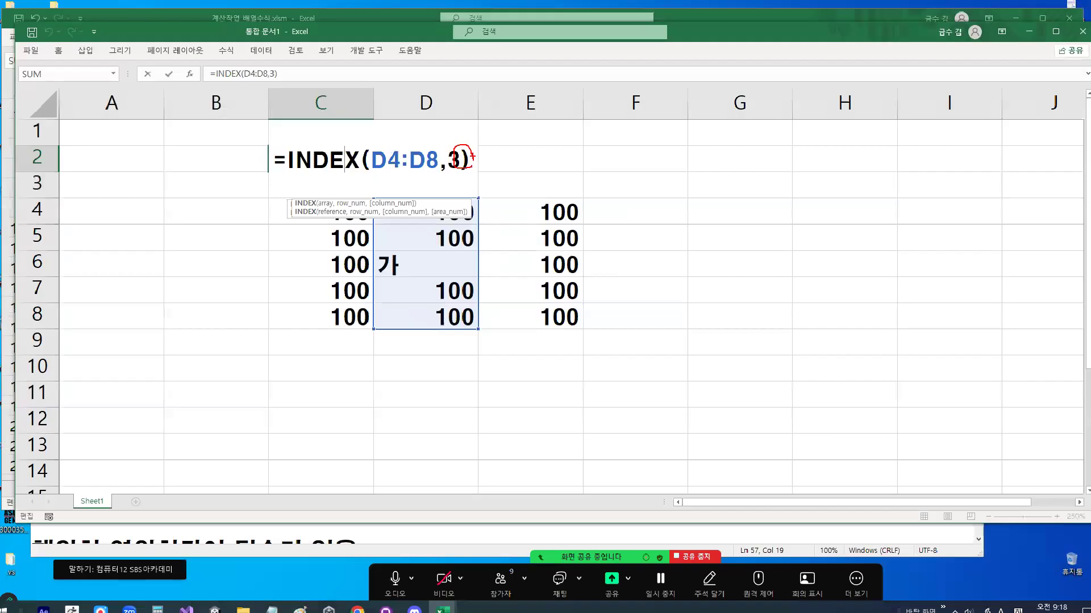
key("ctrl+1")
left_click(406, 150)
left_click_drag(342, 200, 453, 197)
mouse_move(480, 187)
left_mouse_down()
mouse_move(523, 191)
mouse_move(513, 210)
left_mouse_up()
left_click_drag(605, 188, 628, 213)
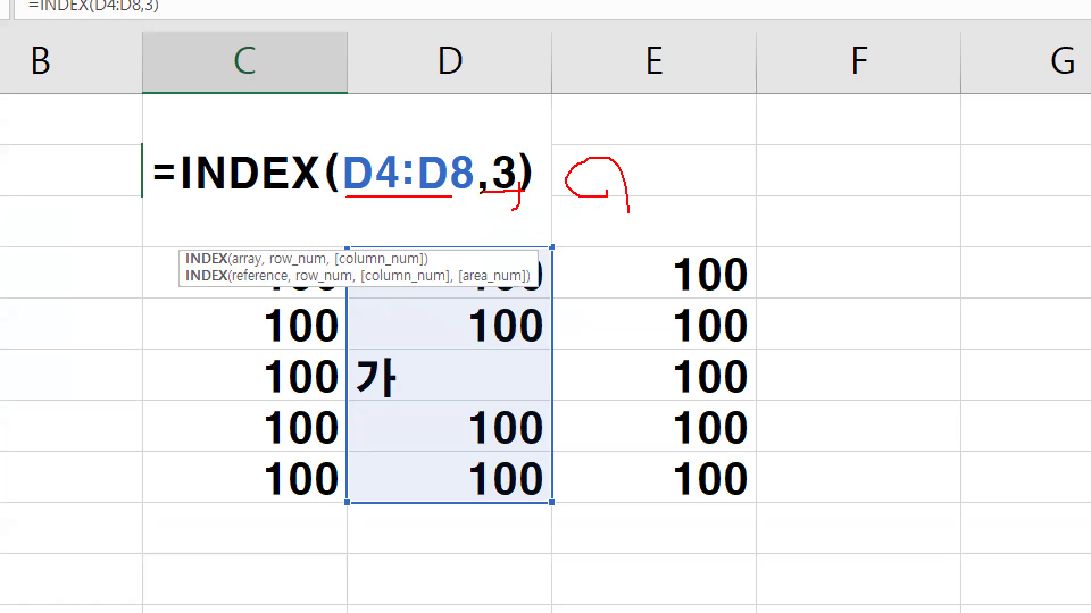
Write a circled 1 below the formula, strike it through, underline the arguments, circle the 1 again and clear all marks
left_click_drag(557, 216, 557, 256)
mouse_move(584, 265)
left_mouse_down()
mouse_move(517, 205)
mouse_move(595, 270)
left_mouse_up()
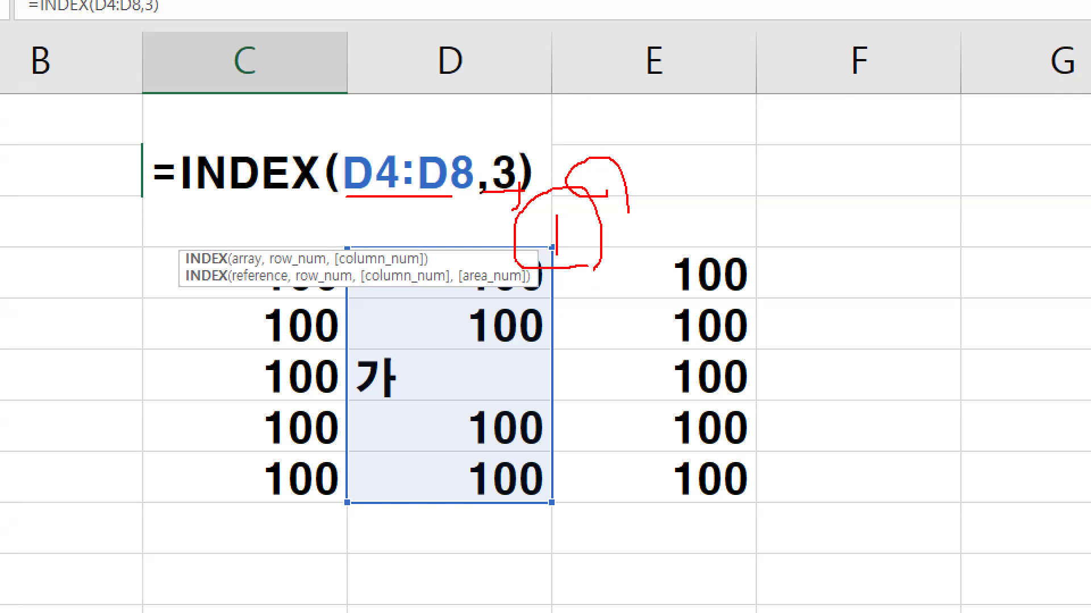
left_click_drag(612, 202, 490, 264)
left_click_drag(337, 197, 519, 194)
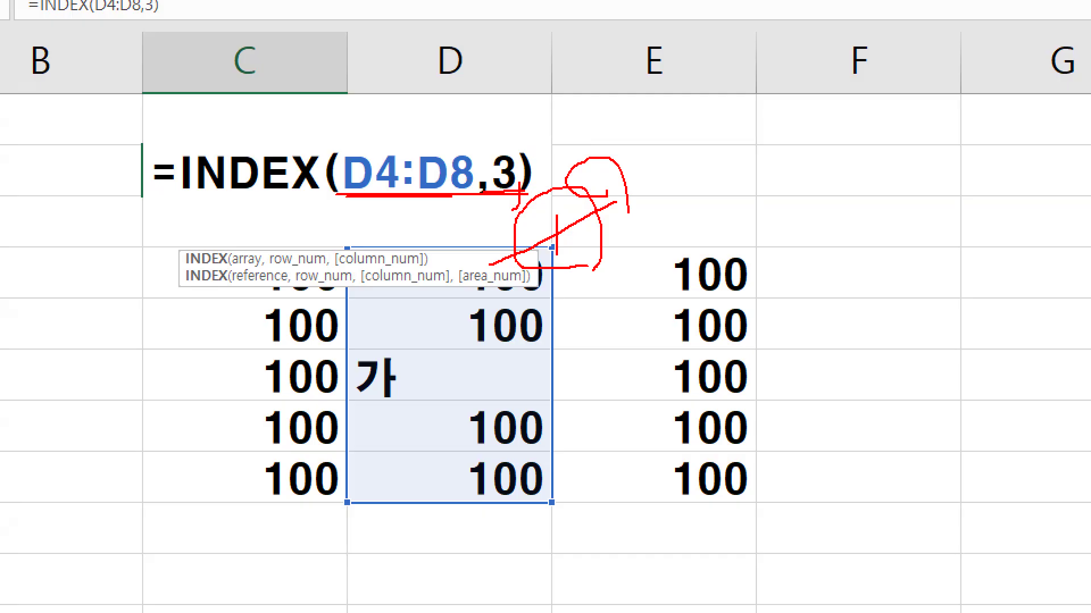
mouse_move(606, 241)
left_mouse_down()
mouse_move(523, 236)
mouse_move(588, 201)
mouse_move(593, 261)
left_mouse_up()
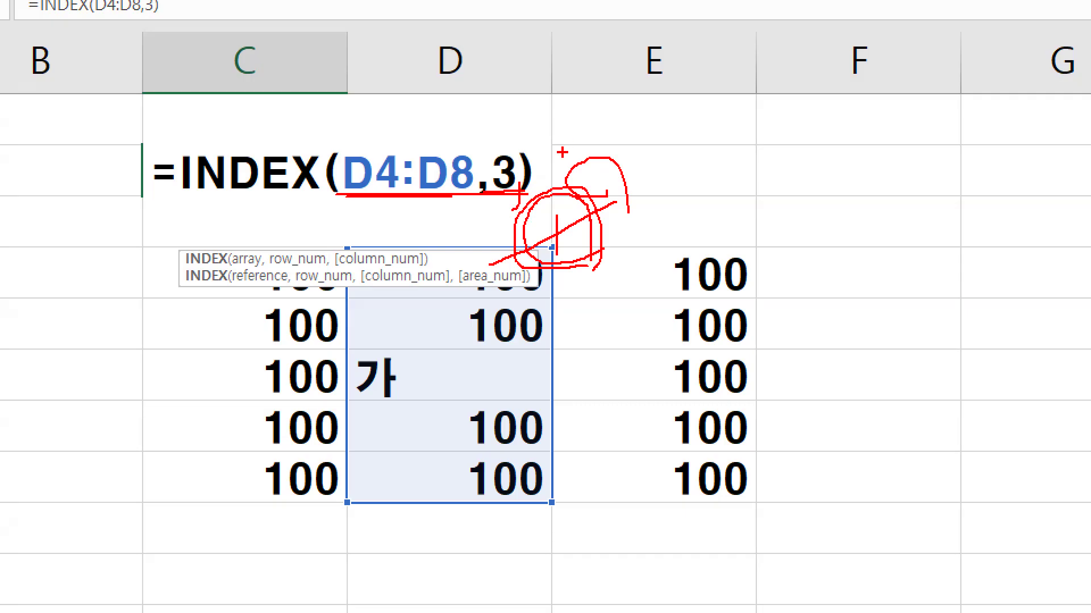
key("Escape")
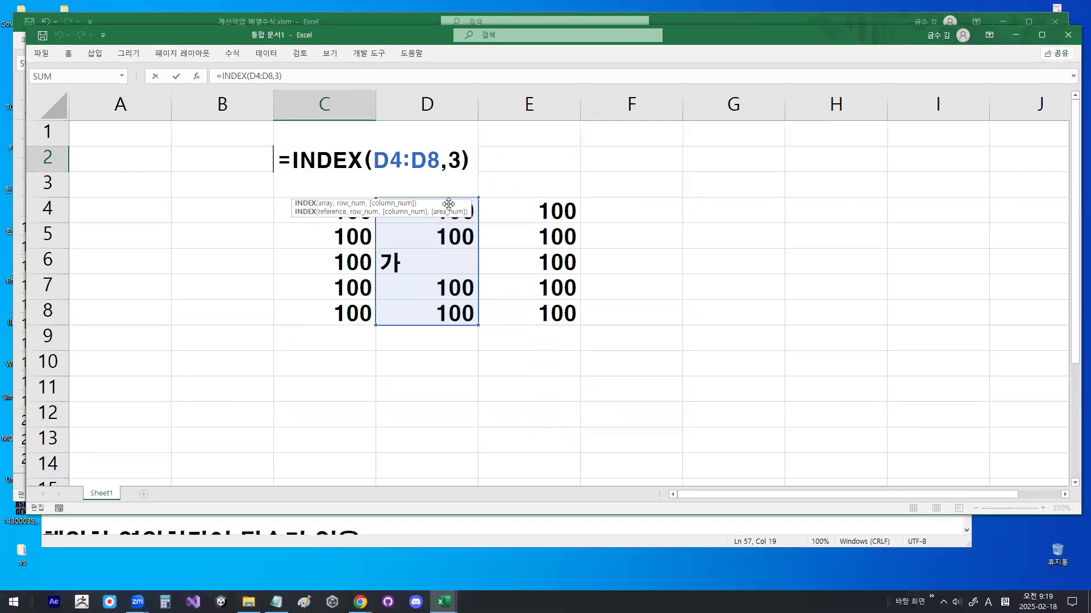
Add the column argument 1 to the formula in C2 so that it reads =INDEX(D4:D8,3,1)
left_click(460, 167)
type(",1")
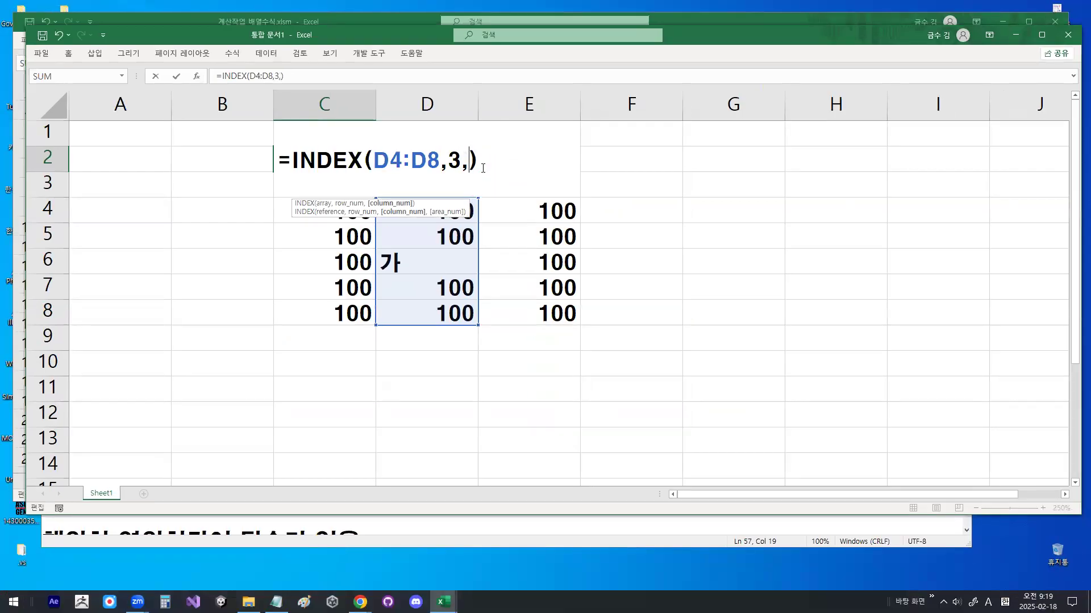
key("shift+Left")
key("Return")
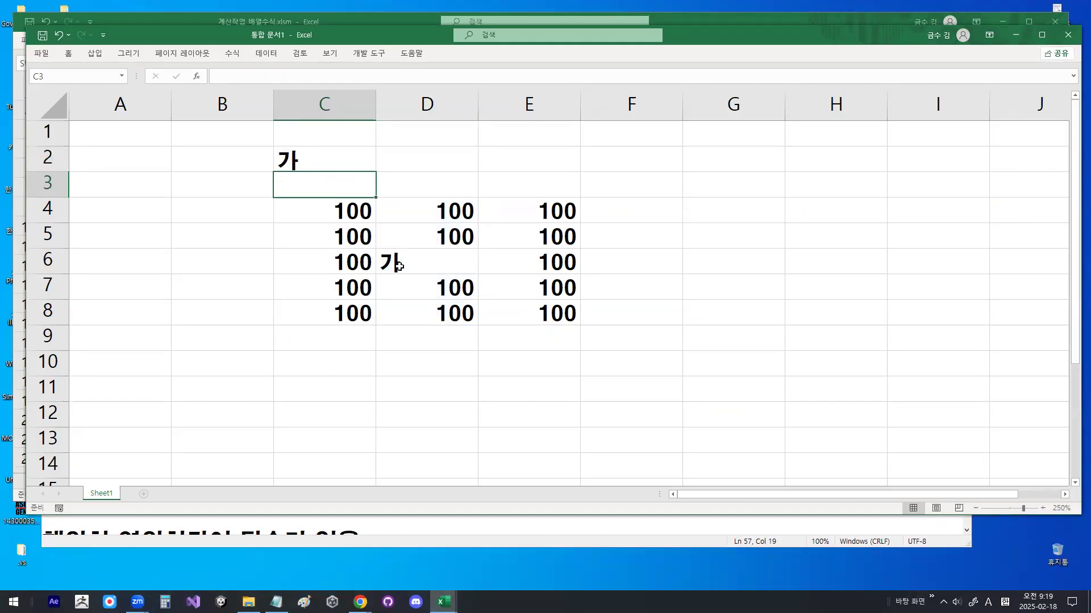
Switch to the Notepad notes and reword 범위만 in the INDEX range note as 범위가 한 열만
left_click(276, 601)
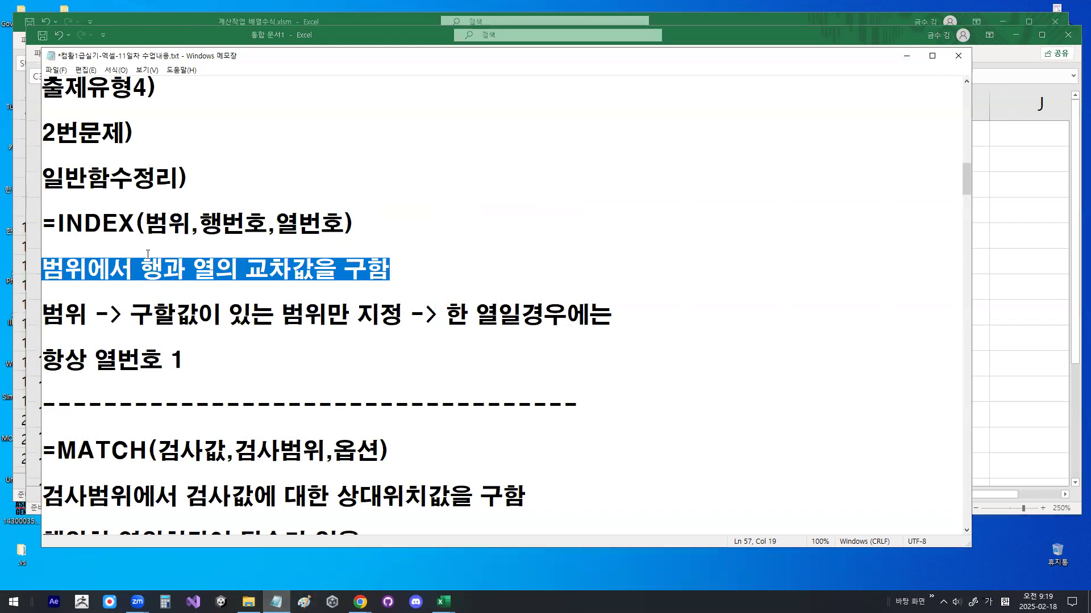
left_click_drag(52, 224, 364, 228)
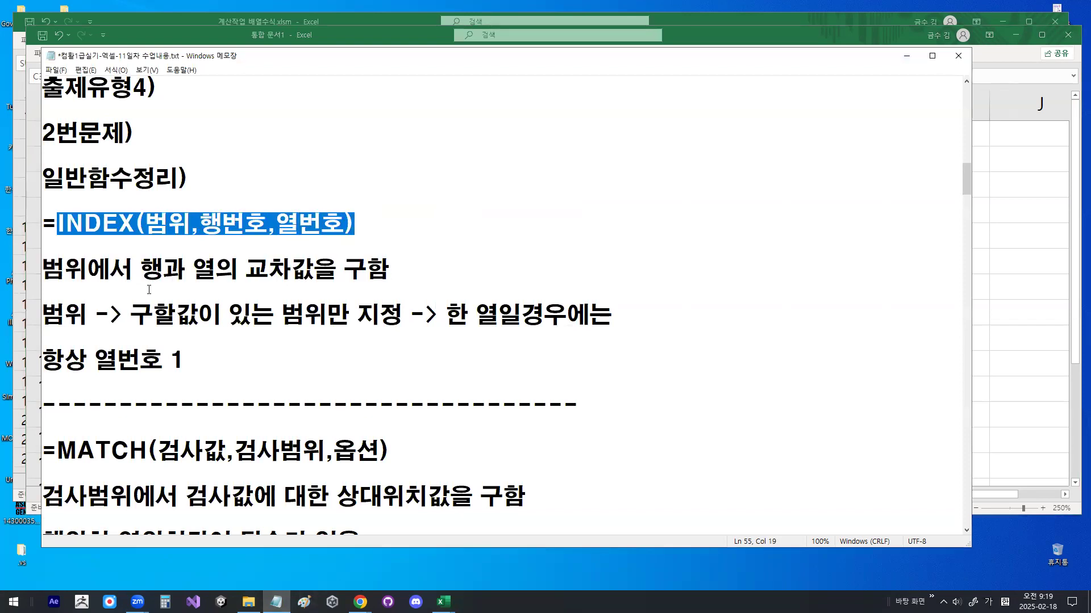
left_click_drag(131, 314, 358, 316)
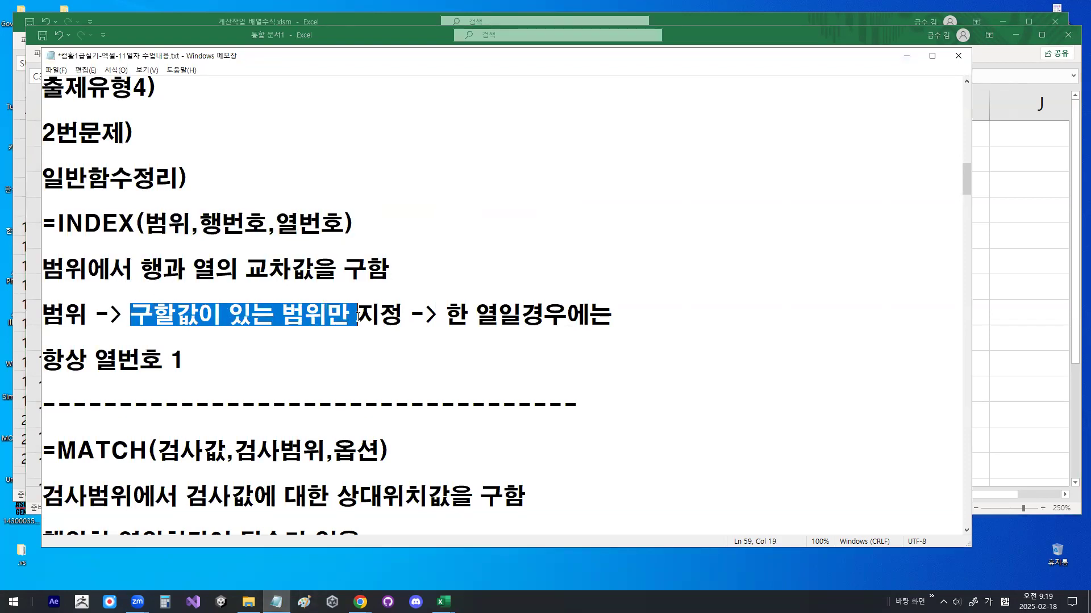
left_click(325, 317)
type("가 한 열")
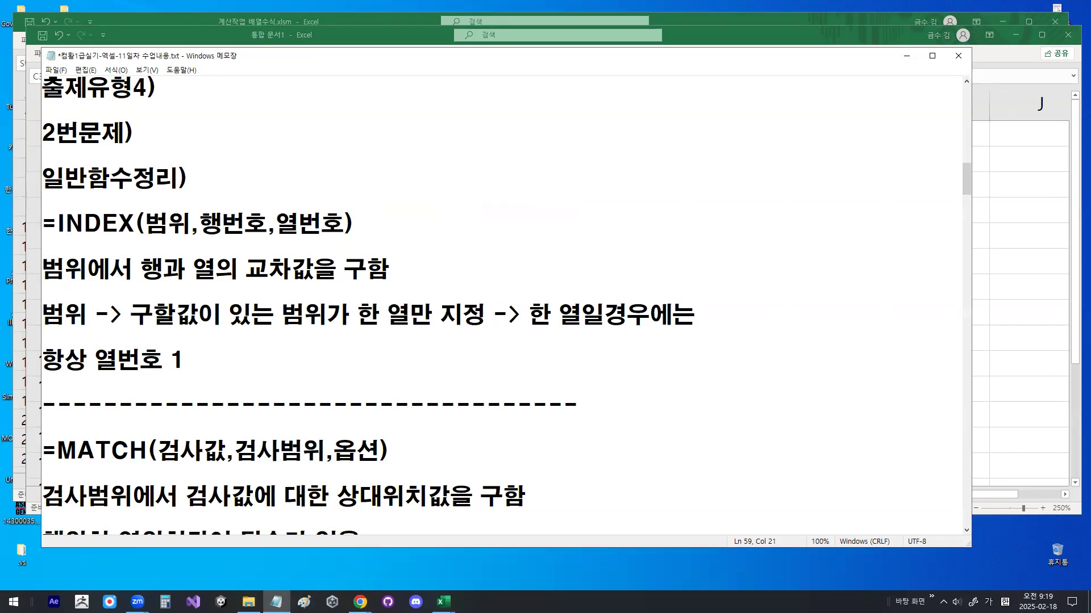
type("만")
key("Delete")
Extend 지정 in the INDEX range note to 지정할 경우
key("Right")
key("Right")
key("Right")
type("핡ㅅ")
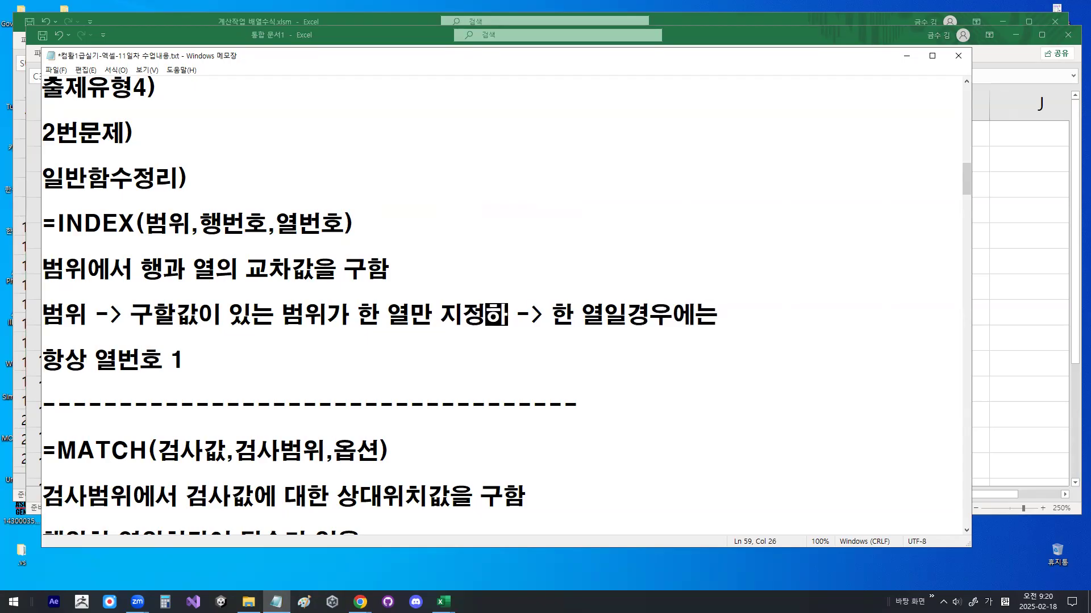
key("BackSpace")
key("BackSpace")
key("BackSpace")
type("ㅎ")
key("BackSpace")
type("정할 가ㅇ우")
key("shift+Down")
key("Right")
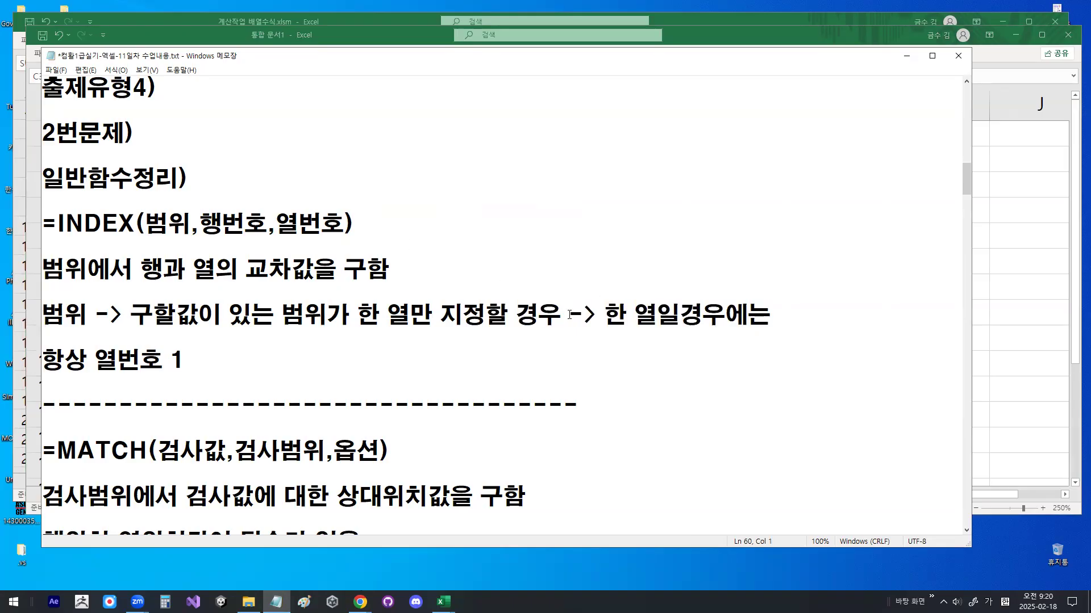
Delete "-> 한 열일경우에는" from the end of the range note and put "-> " before 항상 열번호 1
left_click_drag(569, 315, 832, 316)
key("BackSpace")
key("Down")
key("Down")
type("->")
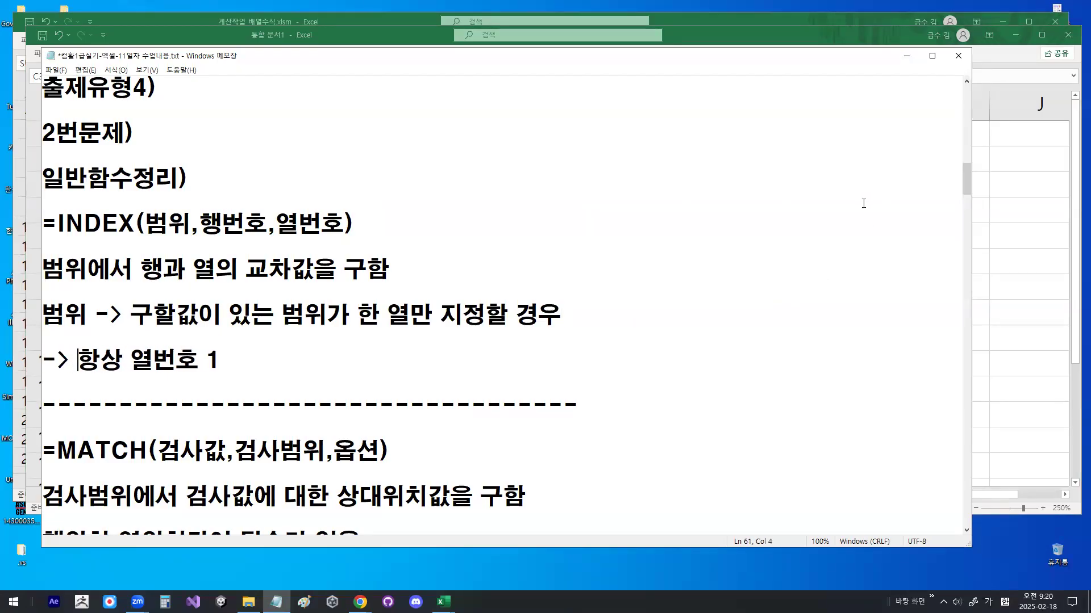
Highlight 행번호 in the INDEX syntax and insert a blank line above the =MATCH line
left_click_drag(207, 224, 263, 227)
scroll(263, 228, "down", 1)
left_click(155, 334)
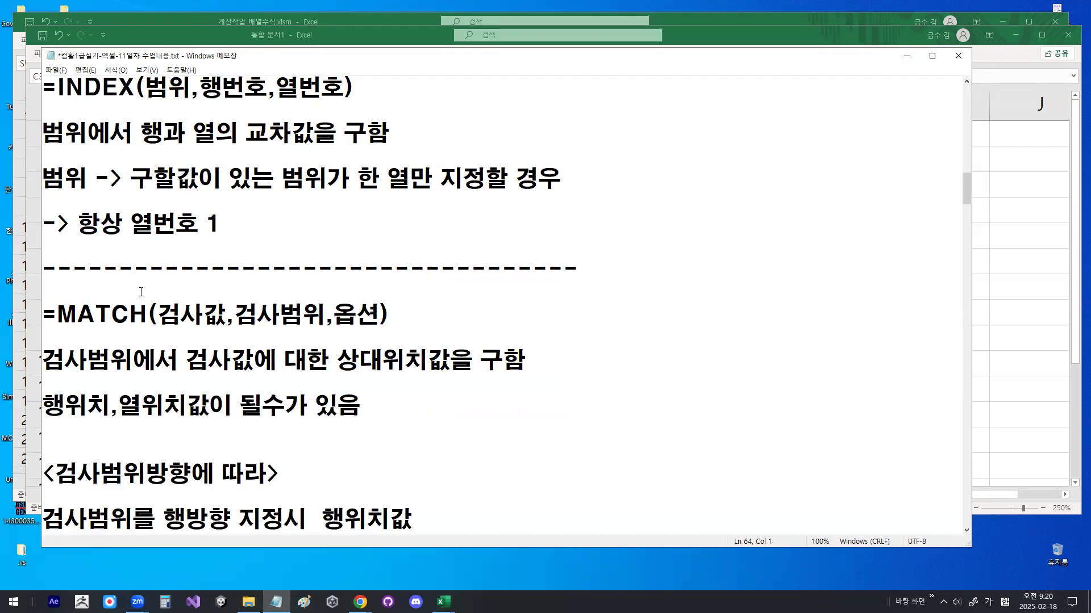
key("Return")
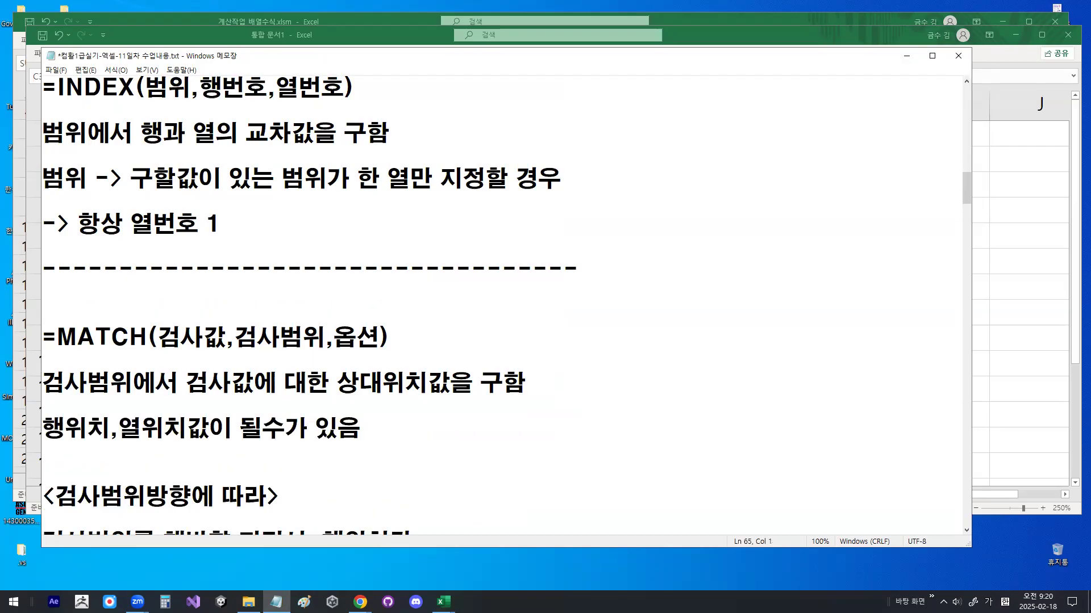
Examine the MATCH description, marking 상대위치값 with a circle, underline and 2, and highlighting the arguments and the 행위치, 열위치값 note
scroll(174, 363, "down", 1)
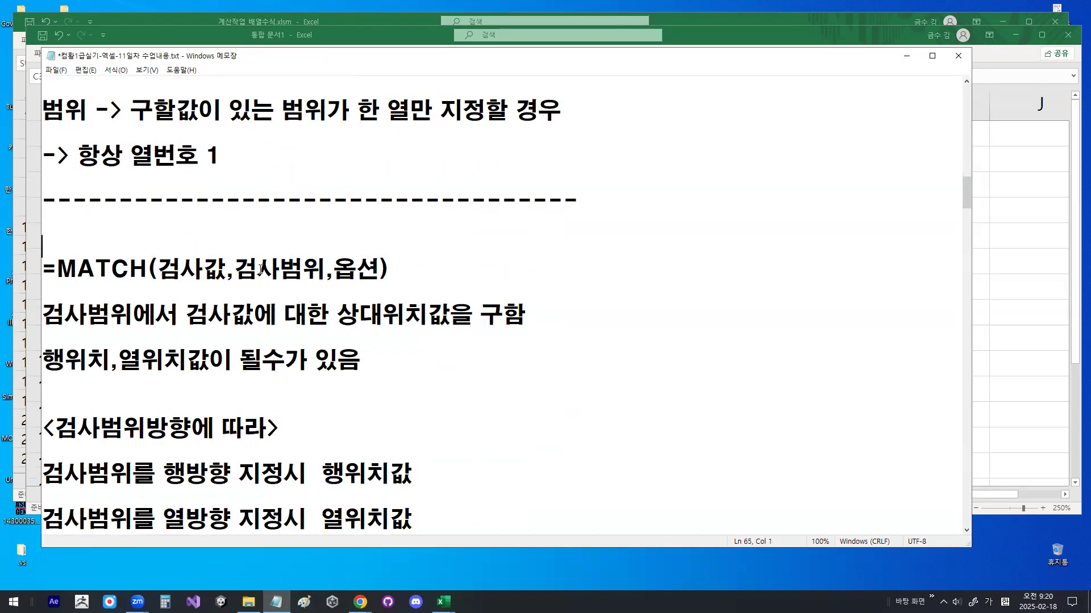
left_click_drag(53, 317, 459, 314)
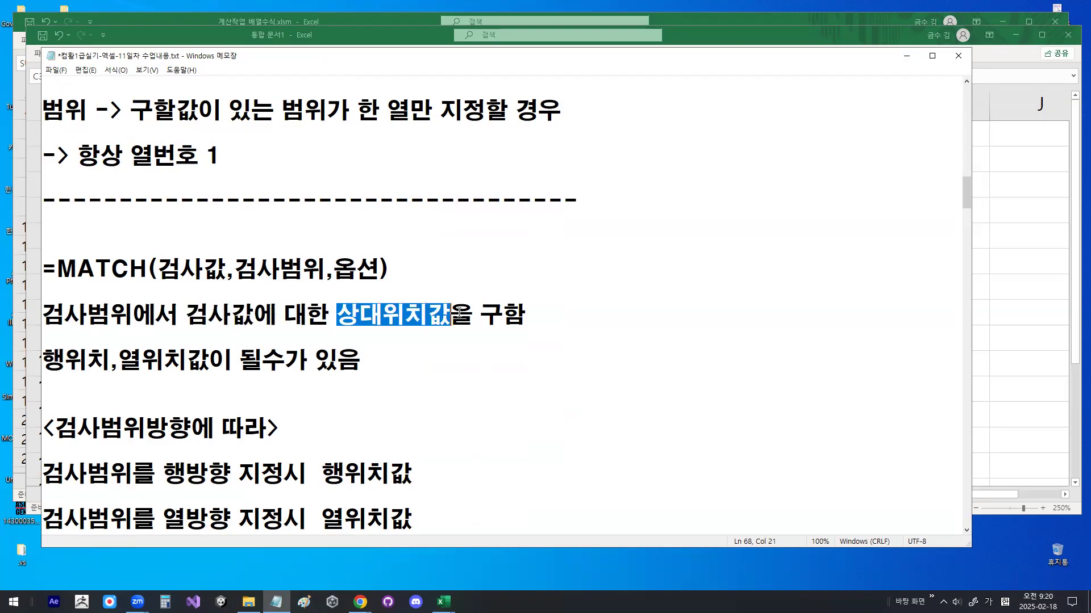
mouse_move(379, 323)
left_mouse_down()
mouse_move(358, 340)
mouse_move(336, 307)
mouse_move(376, 325)
mouse_move(455, 329)
mouse_move(427, 353)
mouse_move(446, 381)
left_mouse_up()
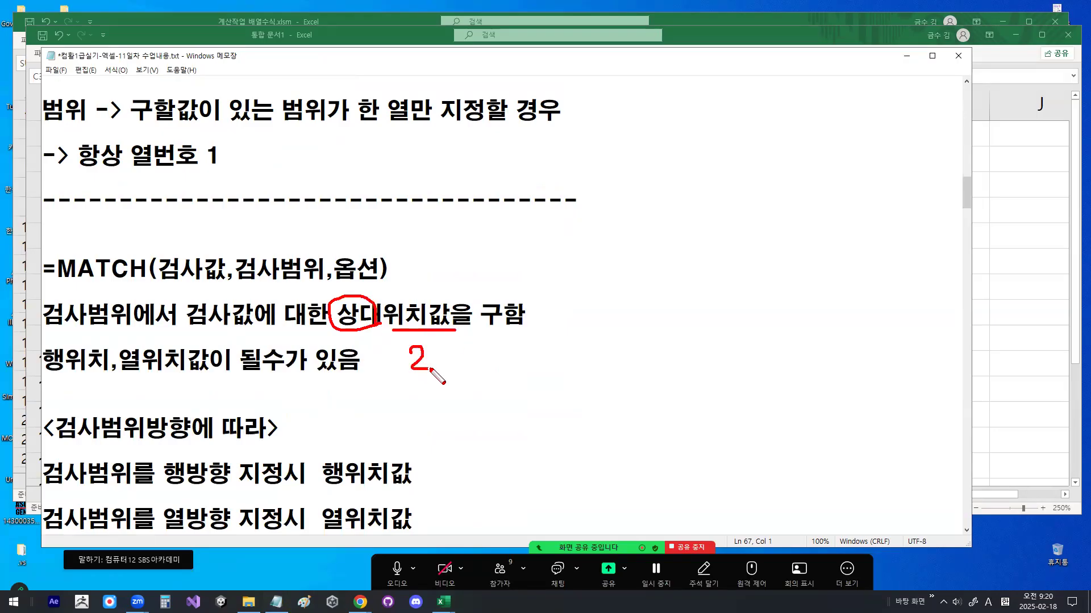
left_click_drag(49, 360, 87, 360)
left_click_drag(158, 269, 307, 268)
left_click_drag(119, 360, 367, 355)
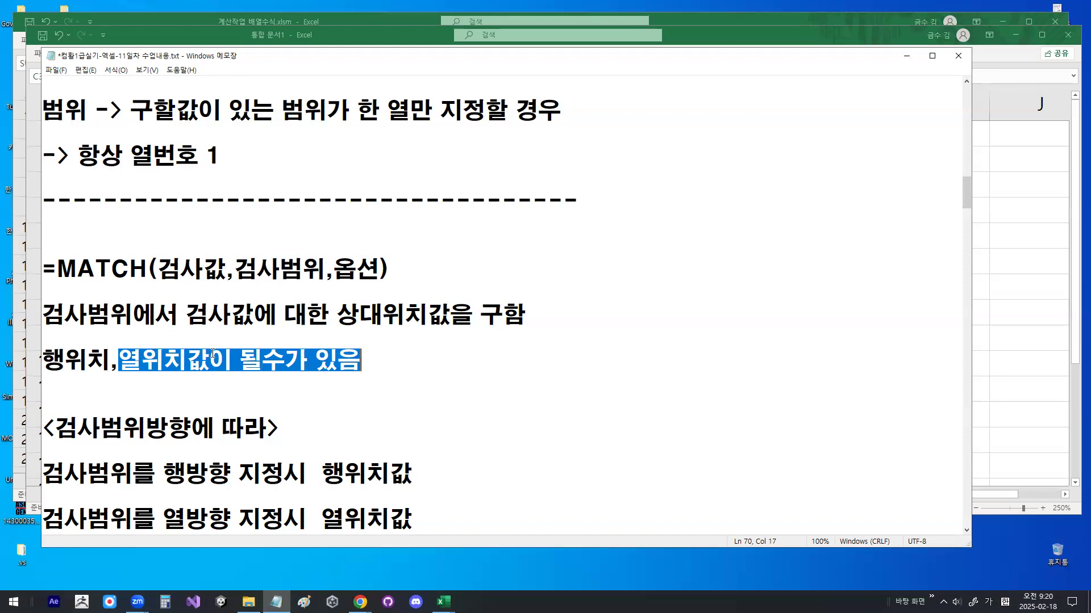
Add (아래방향) after 행방향 in the MATCH search-range notes
scroll(218, 307, "down", 1)
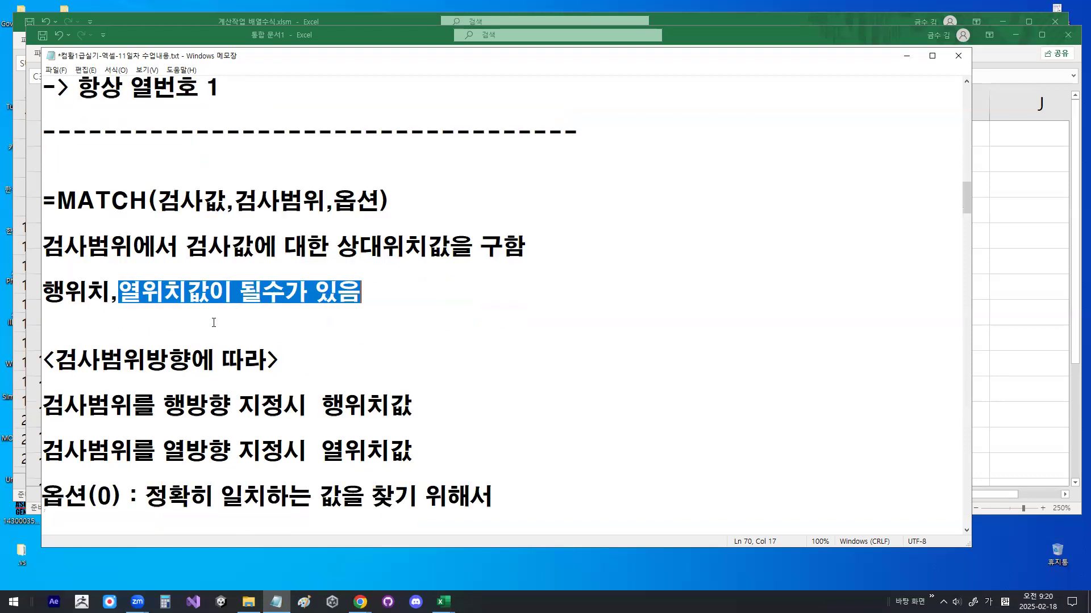
left_click(229, 404)
type("(아래방햐")
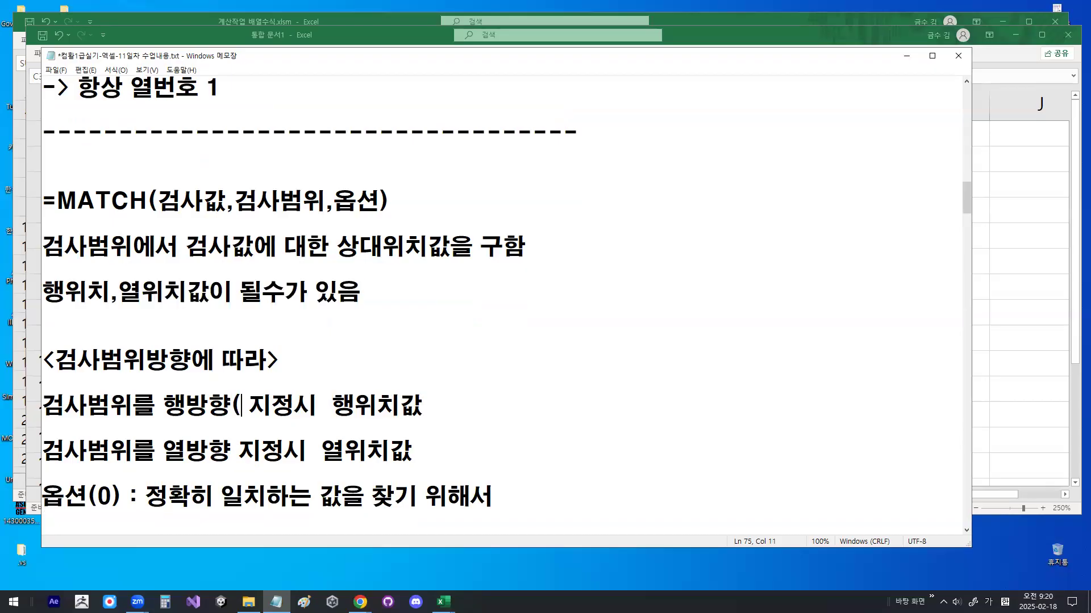
type("ㅇ)")
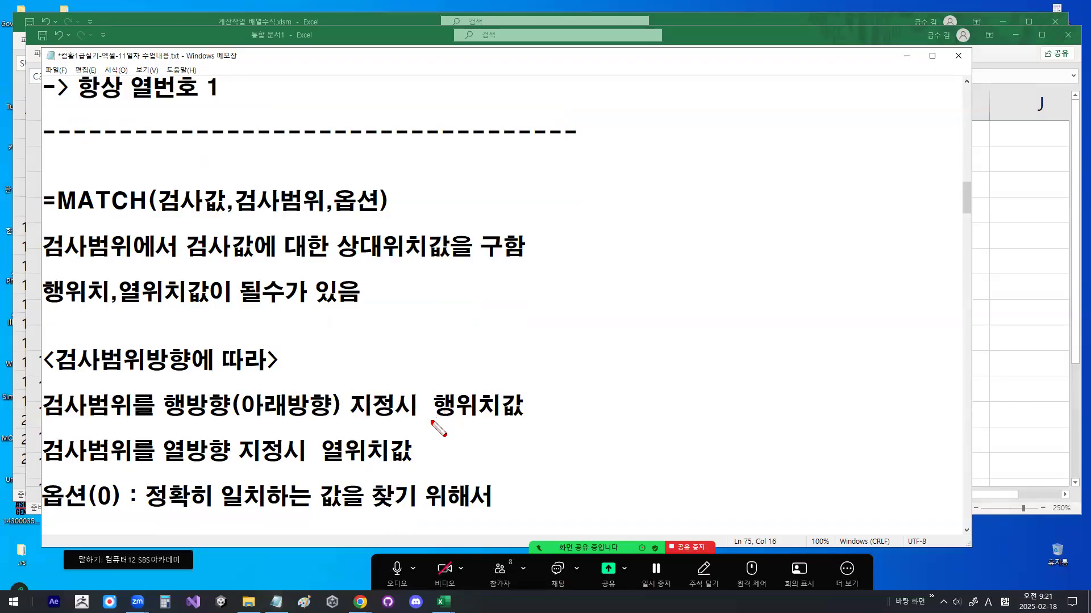
Underline 행위치값 in the row-direction note, mark 검사값 in the MATCH syntax and clear the marks
left_click_drag(431, 421, 530, 421)
mouse_move(212, 217)
left_mouse_down()
mouse_move(170, 178)
mouse_move(214, 217)
left_mouse_up()
key("Escape")
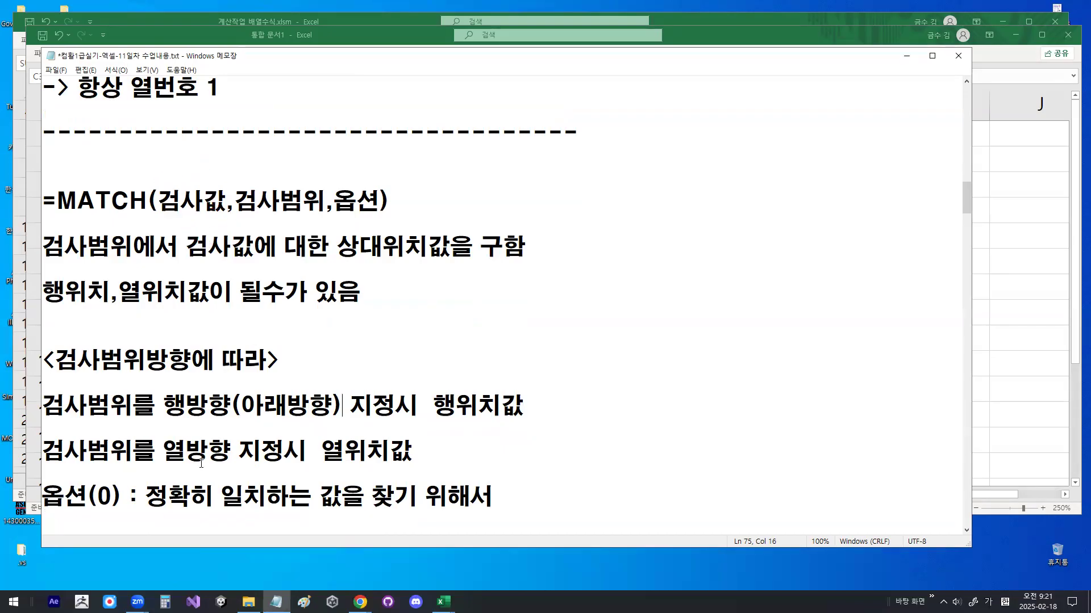
Add (오른쪽방향) after 열방향 in the MATCH search-range notes
type("(ㅇㄹ\\\\ㅇ")
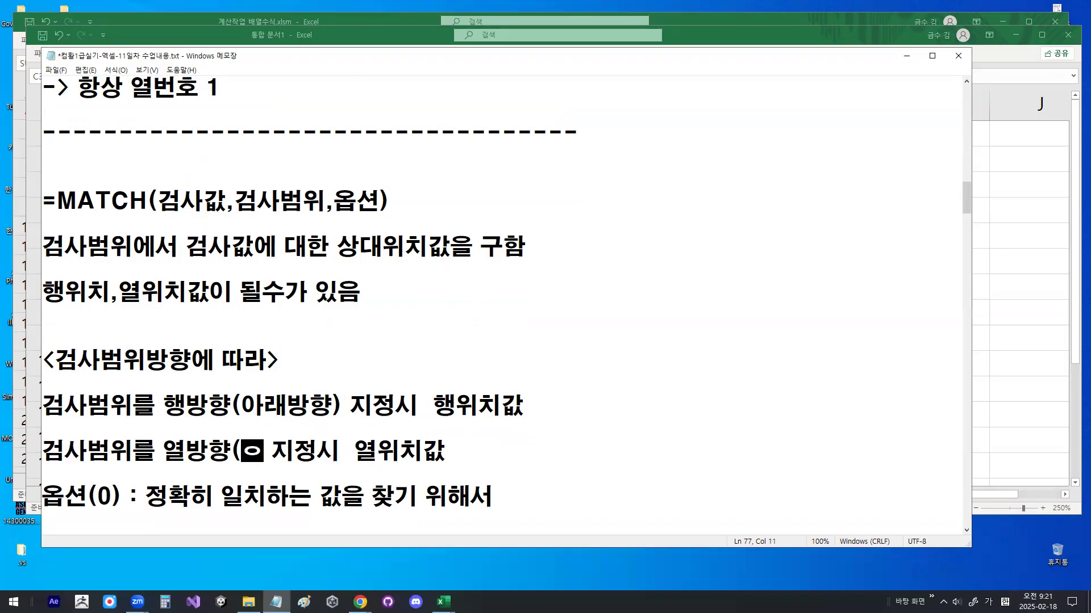
key("BackSpace")
key("BackSpace")
key("BackSpace")
key("BackSpace")
key("BackSpace")
type("올른쪽방햐")
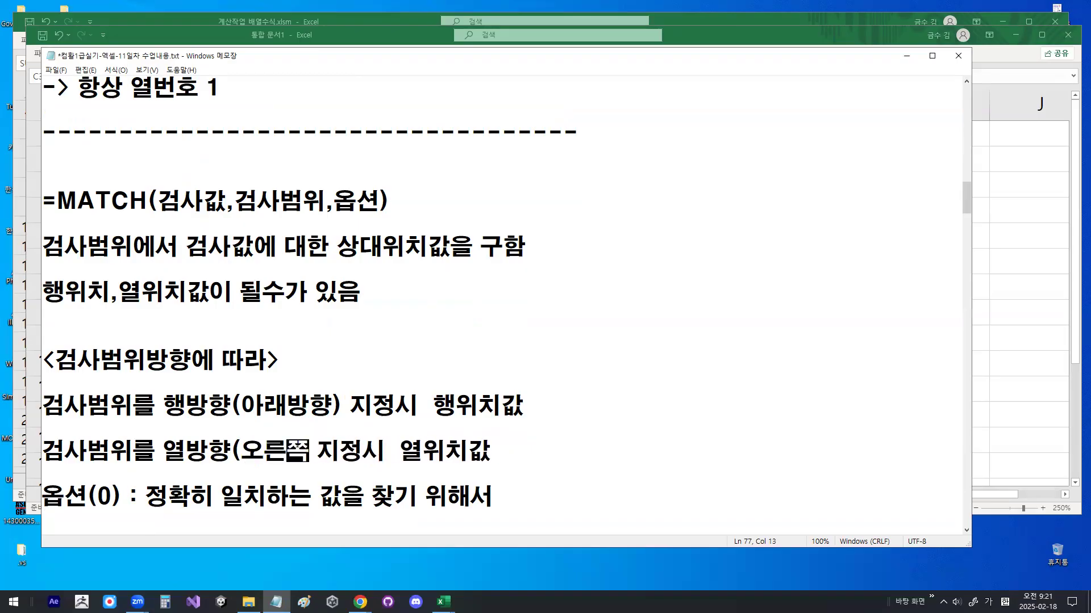
type("ㅇ)")
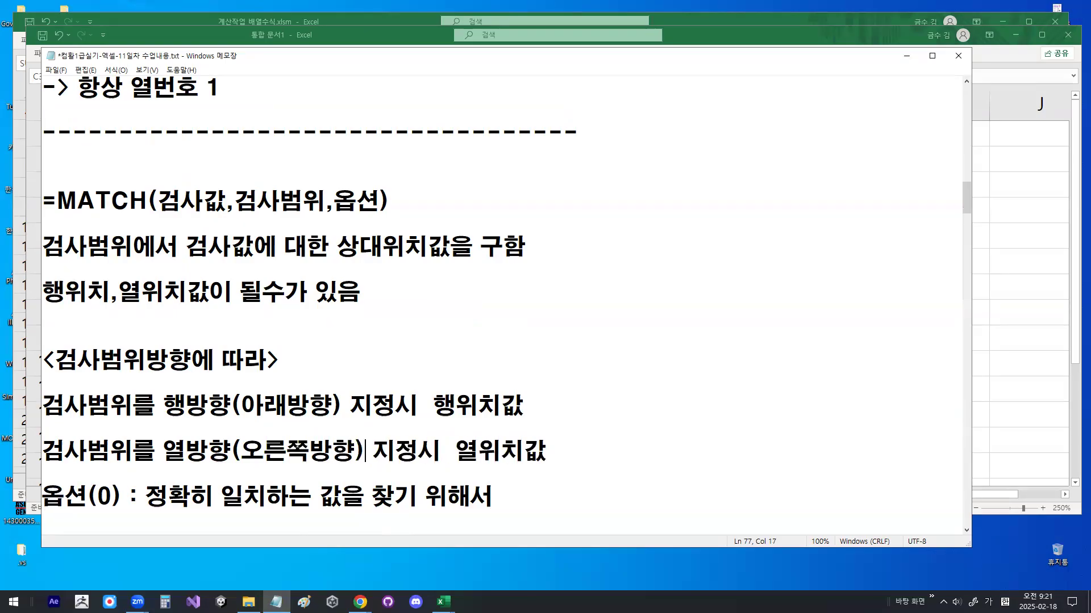
key("Right")
key("Right")
key("Right")
Draw a long downward arrow and a rightward arrow beside the MATCH notes, with short marks above the rightward one
mouse_move(633, 145)
left_mouse_down()
mouse_move(633, 398)
mouse_move(648, 398)
mouse_move(685, 323)
left_mouse_up()
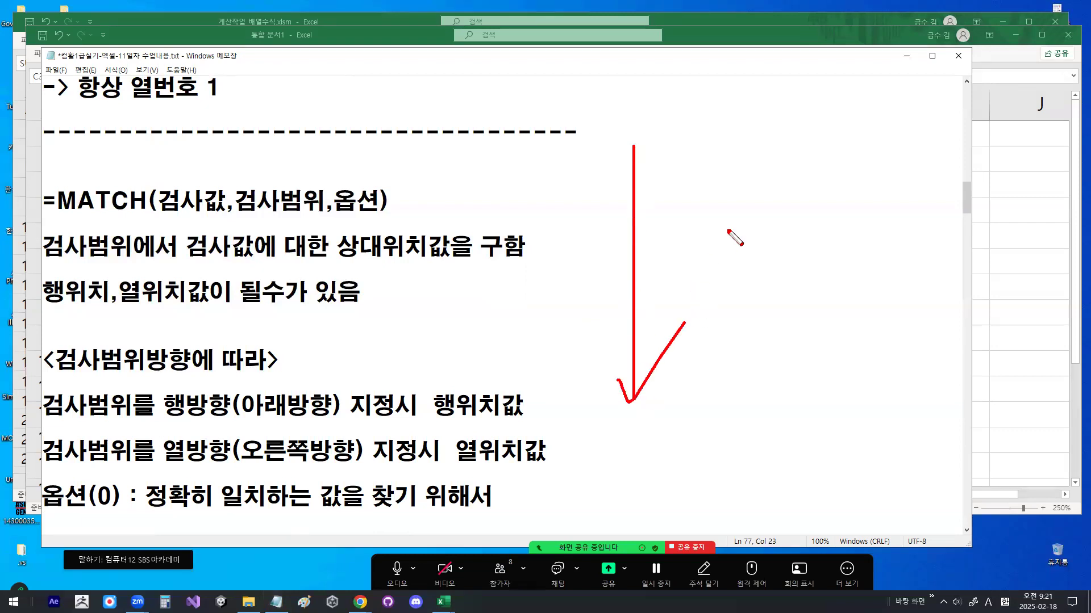
left_click_drag(687, 165, 792, 165)
left_click_drag(871, 166, 938, 165)
left_click_drag(921, 177, 917, 145)
left_click_drag(707, 134, 742, 120)
mouse_move(782, 118)
left_mouse_down()
mouse_move(790, 142)
mouse_move(809, 124)
left_mouse_up()
mouse_move(844, 117)
left_mouse_down()
mouse_move(845, 143)
mouse_move(873, 126)
left_mouse_up()
left_click_drag(892, 104, 919, 117)
Draw vertical strokes across the rightward arrow and horizontal strokes across the downward arrow, and clear all marks
left_click_drag(703, 60, 693, 271)
left_click_drag(769, 238, 768, 69)
left_click_drag(836, 82, 836, 234)
left_click_drag(913, 67, 915, 185)
left_click_drag(550, 168, 720, 170)
left_click_drag(516, 207, 704, 226)
left_click_drag(587, 267, 724, 277)
left_click_drag(539, 293, 574, 299)
left_click_drag(690, 311, 722, 312)
left_click_drag(586, 360, 750, 363)
key("Escape")
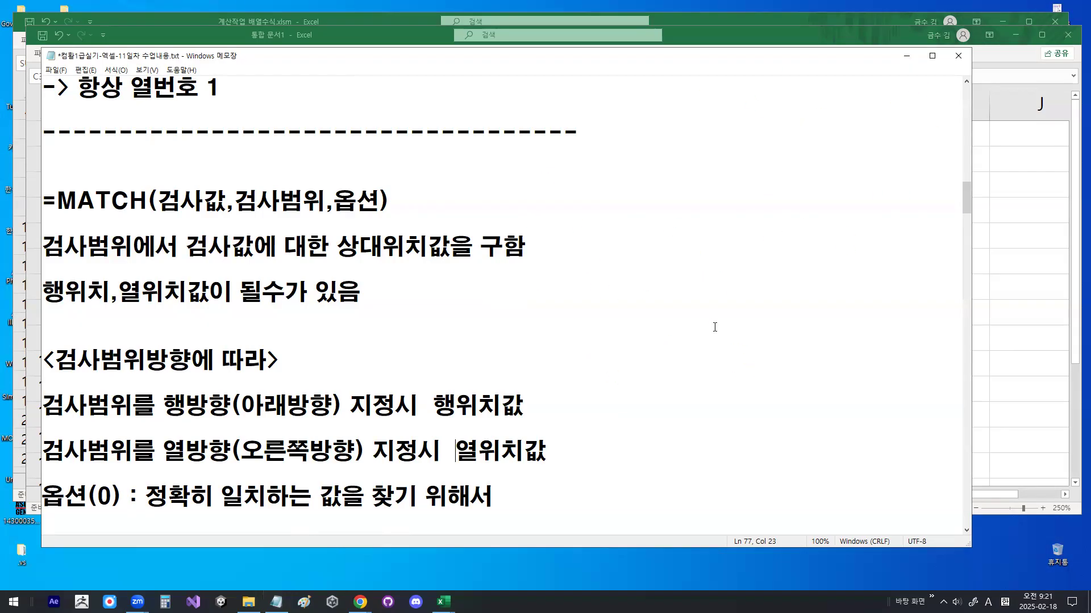
Highlight the row-direction and column-direction lines in the MATCH notes
left_click_drag(48, 404, 538, 468)
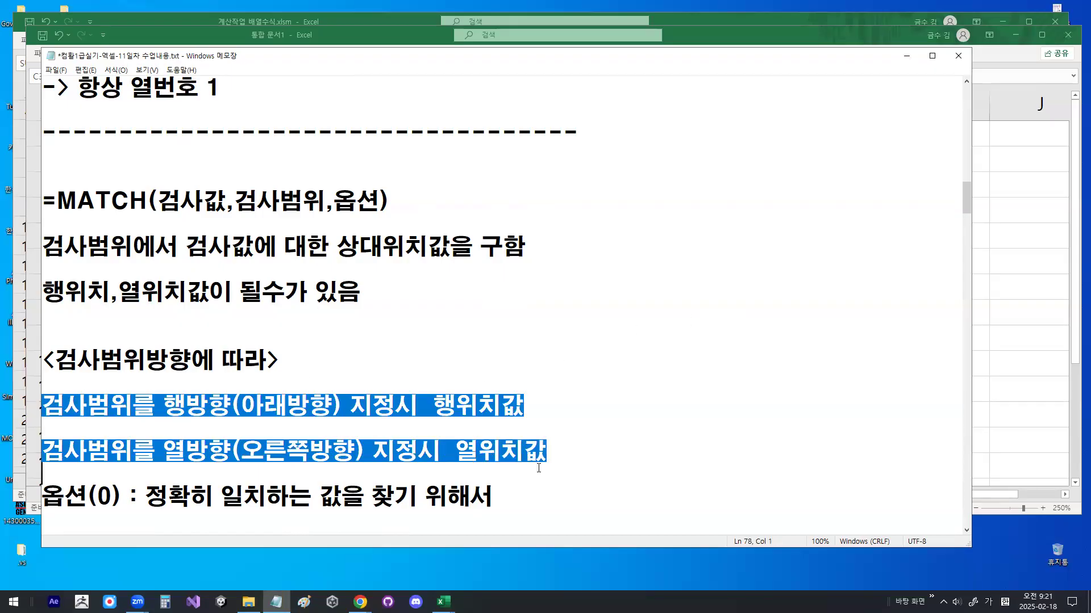
Highlight the 행번호 argument in the INDEX syntax line of the notes
left_click(419, 406)
scroll(186, 360, "up", 3)
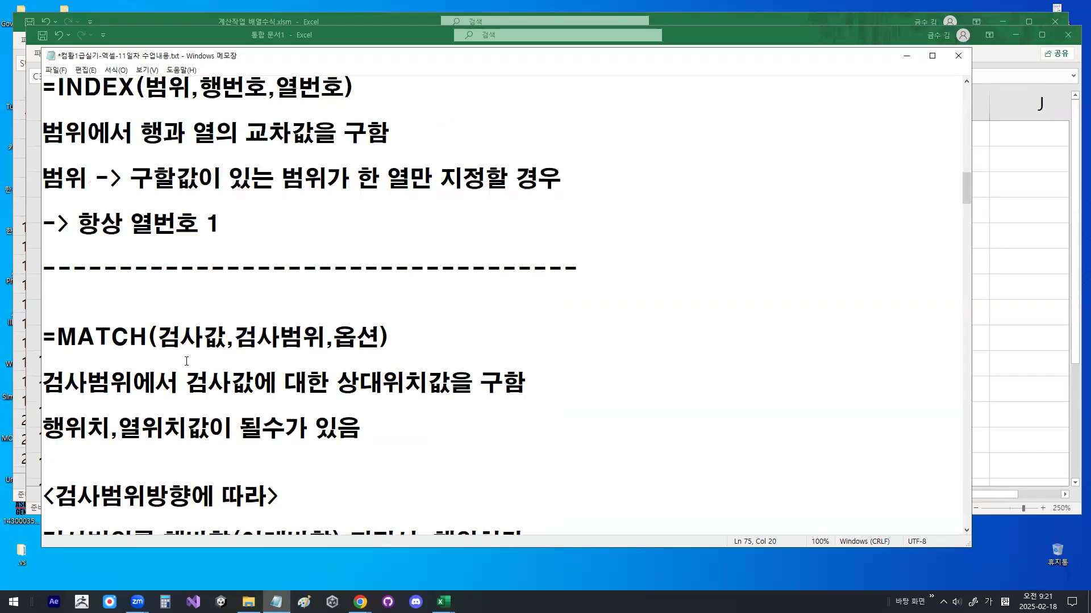
left_click_drag(199, 155, 269, 155)
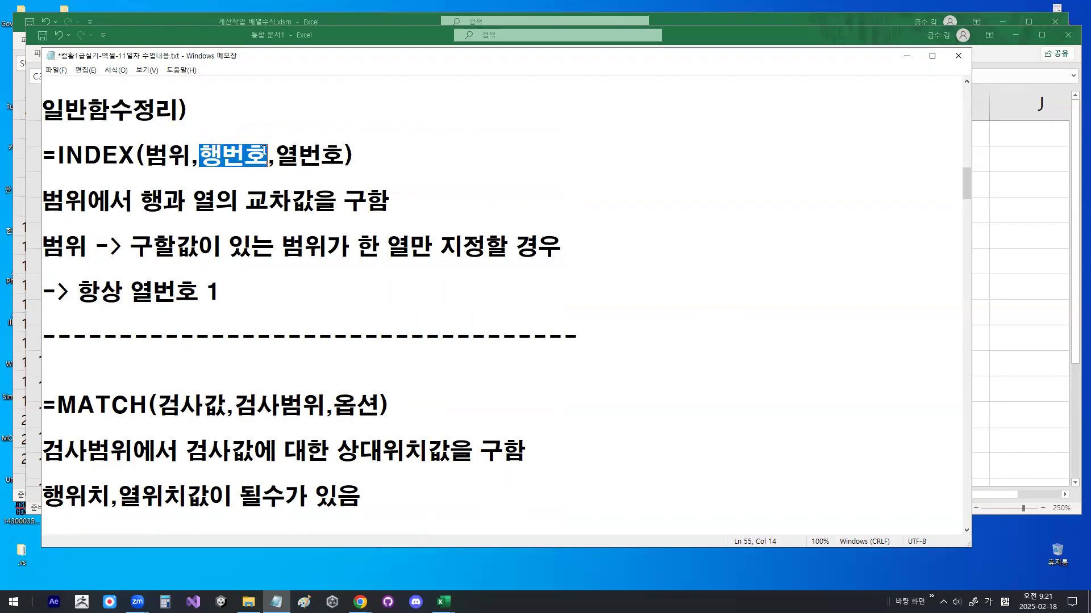
Switch to the 계산작업_배열수식 workbook and select ranges down the 연락처 column of [표1] on sheet 배열수식4
left_click(909, 58)
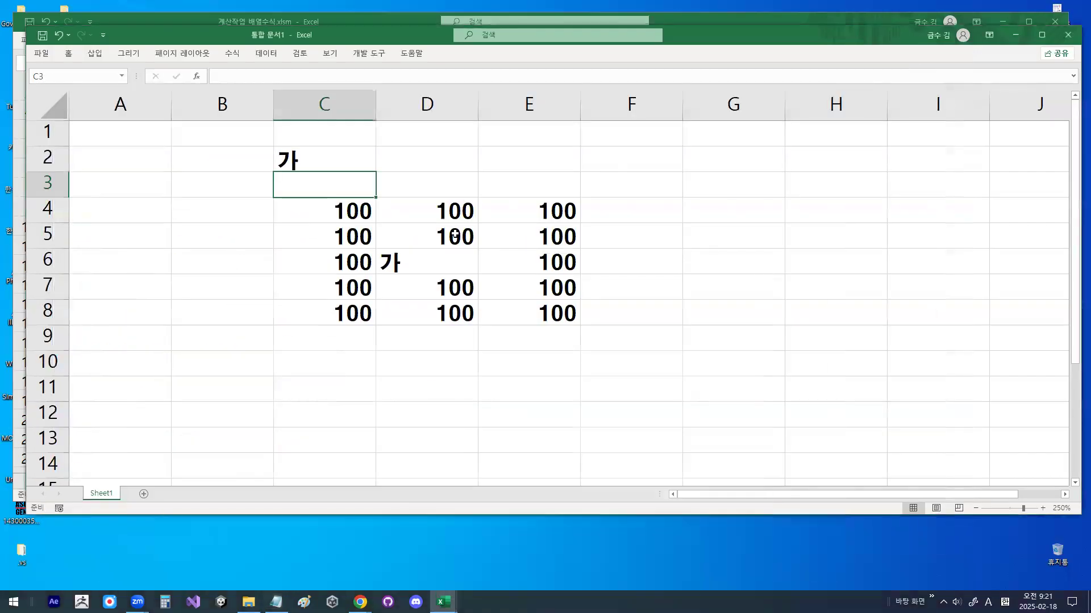
left_click(403, 22)
left_click_drag(850, 480, 713, 488)
scroll(352, 169, "up", 3)
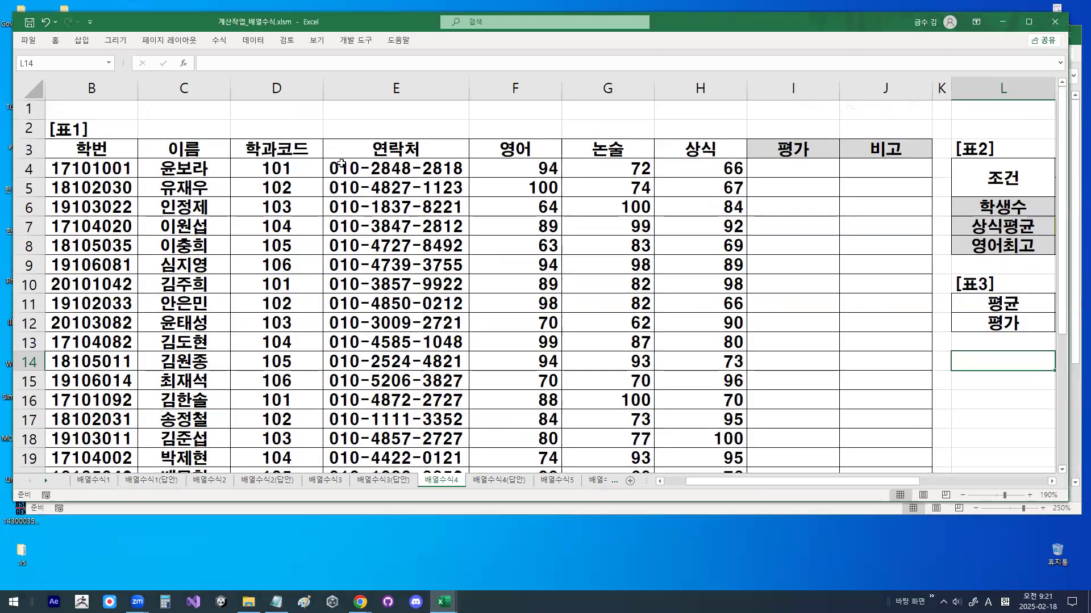
left_click_drag(351, 169, 398, 467)
scroll(589, 81, "down", 1)
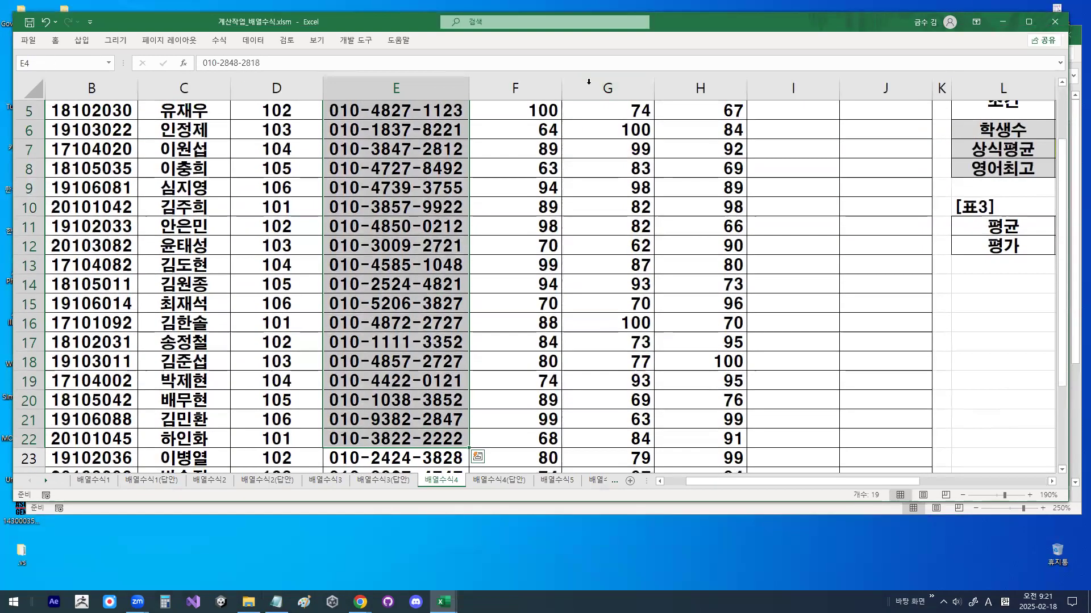
left_click_drag(398, 129, 398, 381)
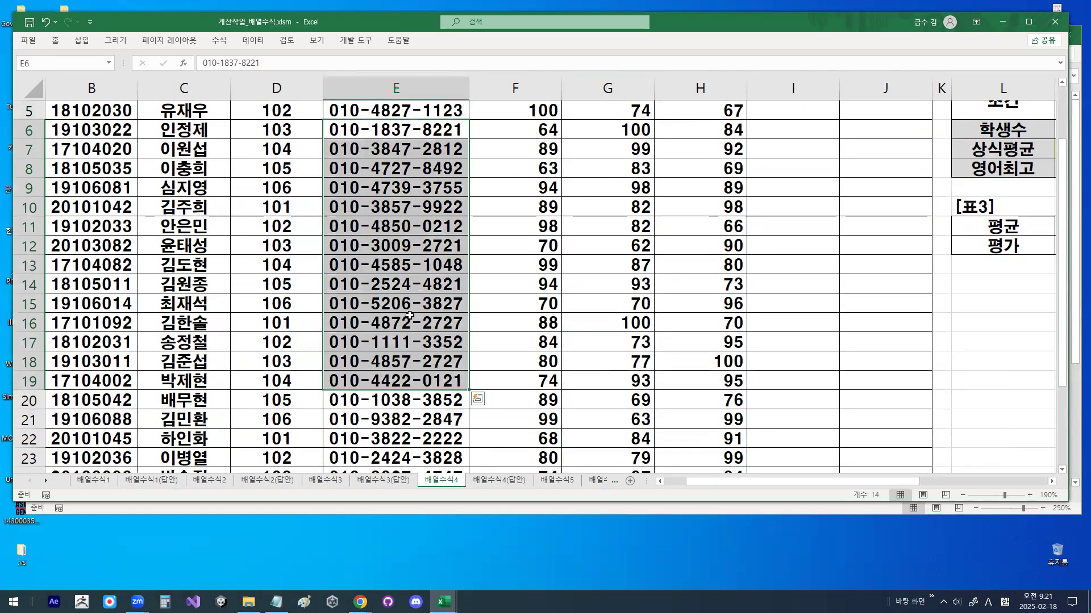
scroll(409, 316, "up", 2)
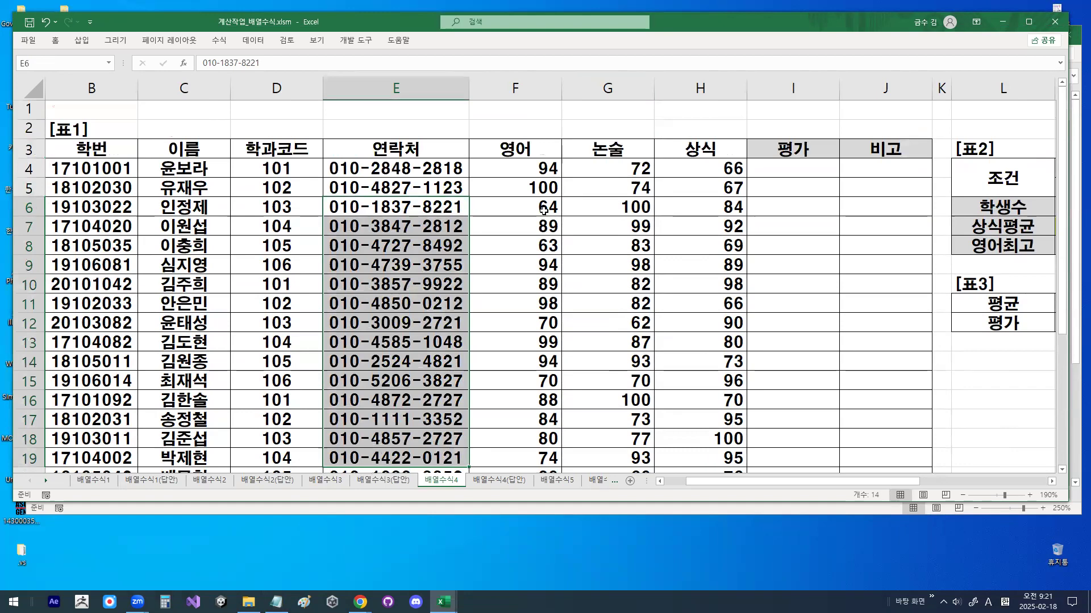
Select the multi-column block C5:H7 in [표1], draw marks over the upper rows, and clear them
left_click(514, 305)
left_click(523, 344)
left_click_drag(218, 193, 682, 225)
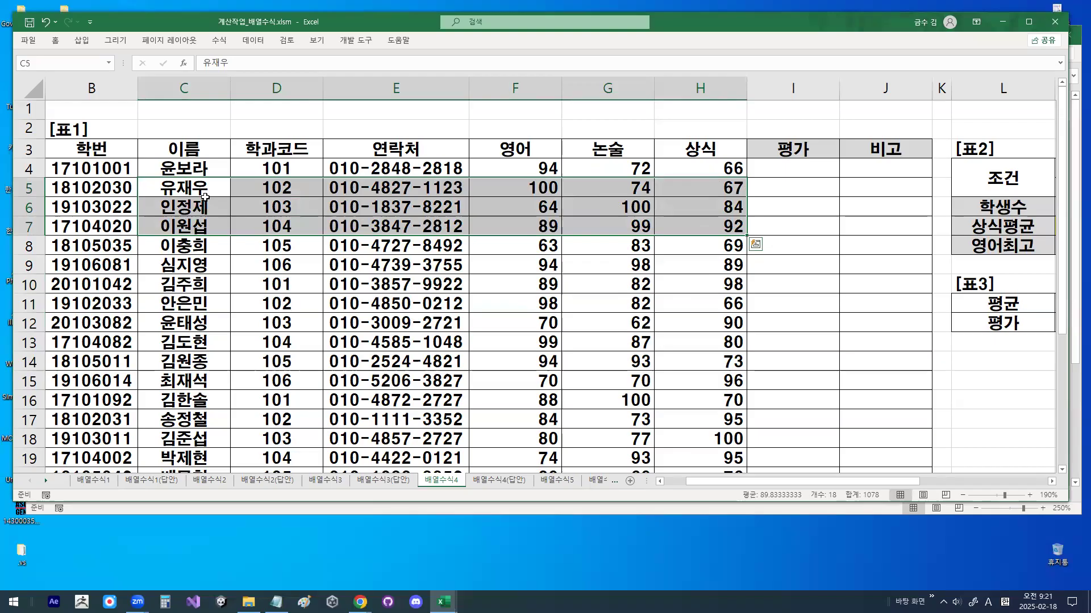
mouse_move(94, 173)
left_mouse_down()
mouse_move(296, 168)
mouse_move(302, 180)
left_mouse_up()
left_click_drag(132, 200, 265, 211)
left_click_drag(362, 169, 309, 239)
left_click_drag(315, 193, 352, 238)
key("Escape")
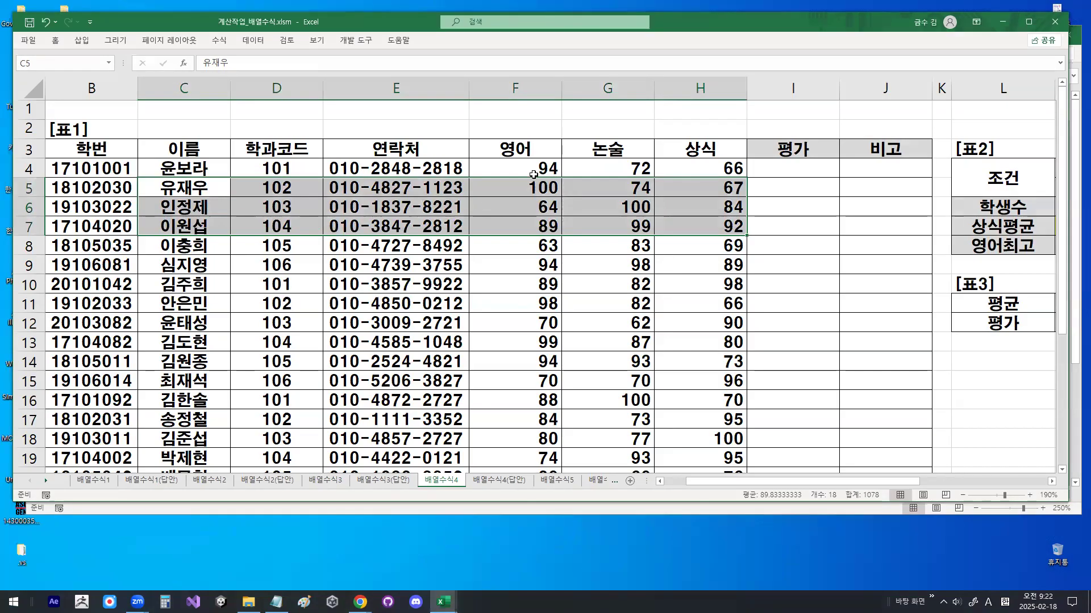
Move down the 영어 column of [표1] cell by cell from F7 to F13, and select F10
left_click(523, 226)
key("Down")
key("Down")
key("Down")
key("Down")
key("Down")
key("Down")
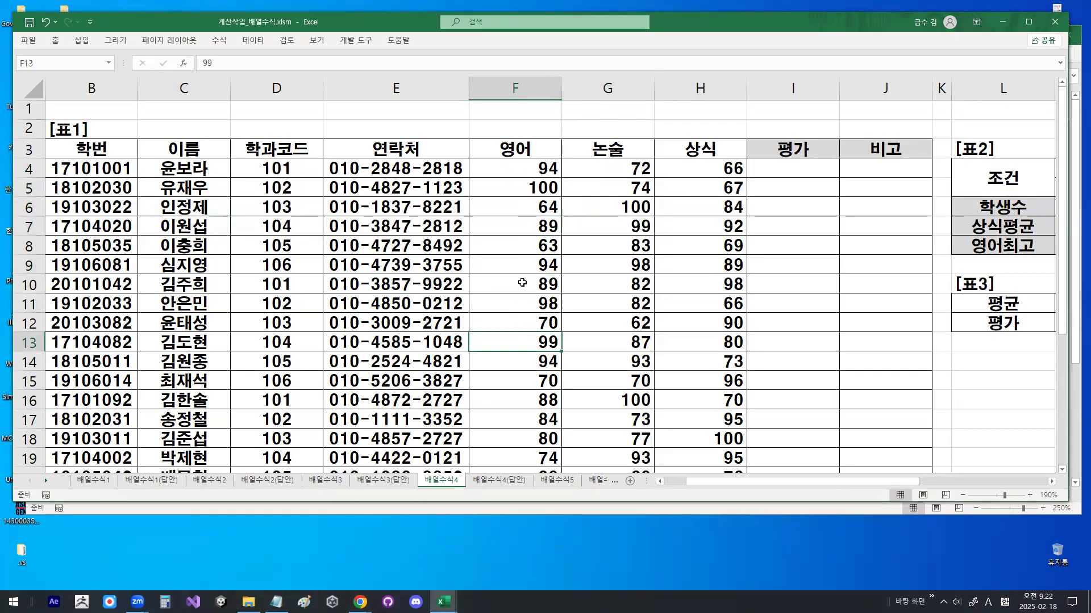
left_click(518, 284)
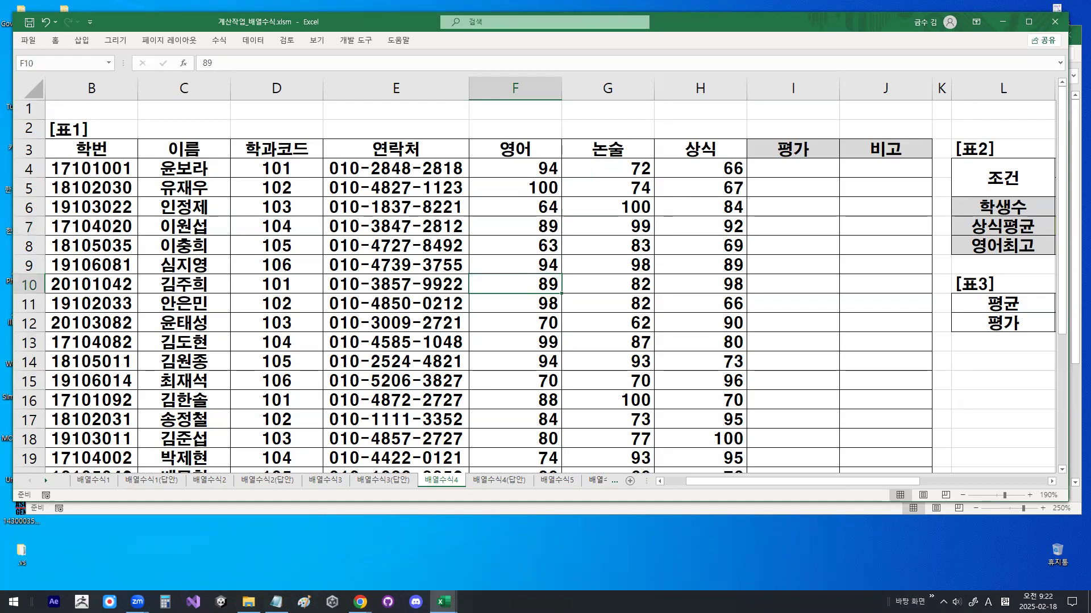
Return to the Notepad notes and highlight 행방향(아래방향) and 열방향(오른쪽방향) in the MATCH search-range lines
left_click(278, 551)
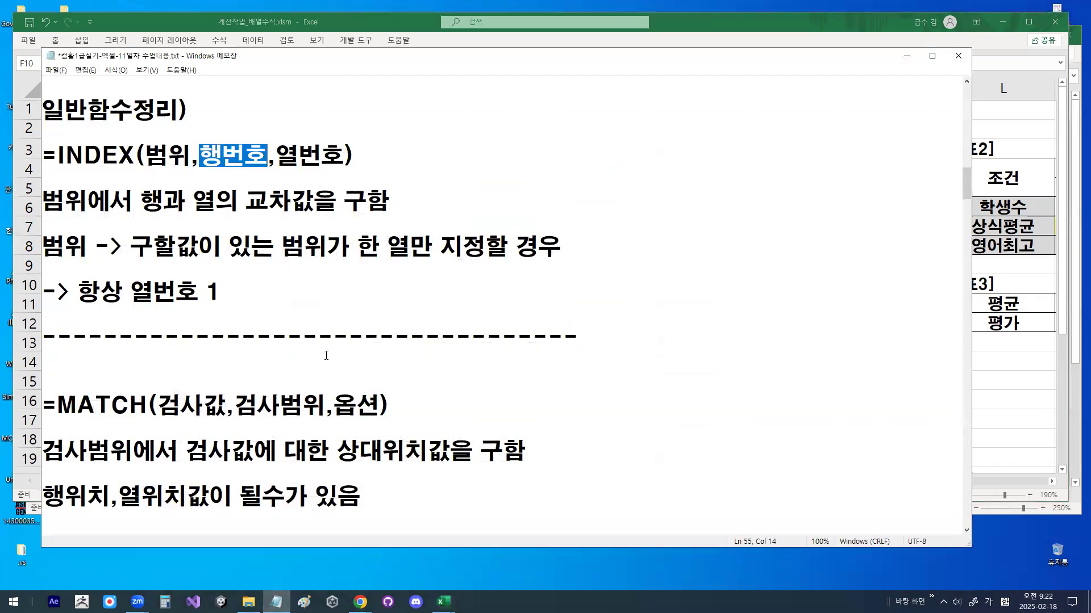
left_click(326, 356)
scroll(326, 355, "down", 3)
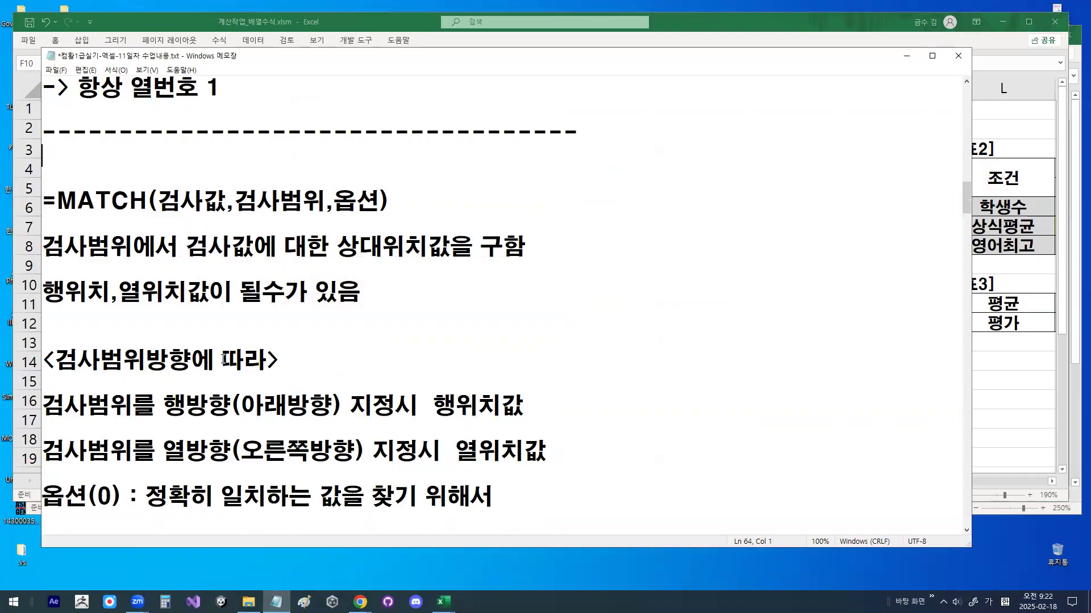
double_click(332, 408)
key("shift+Left")
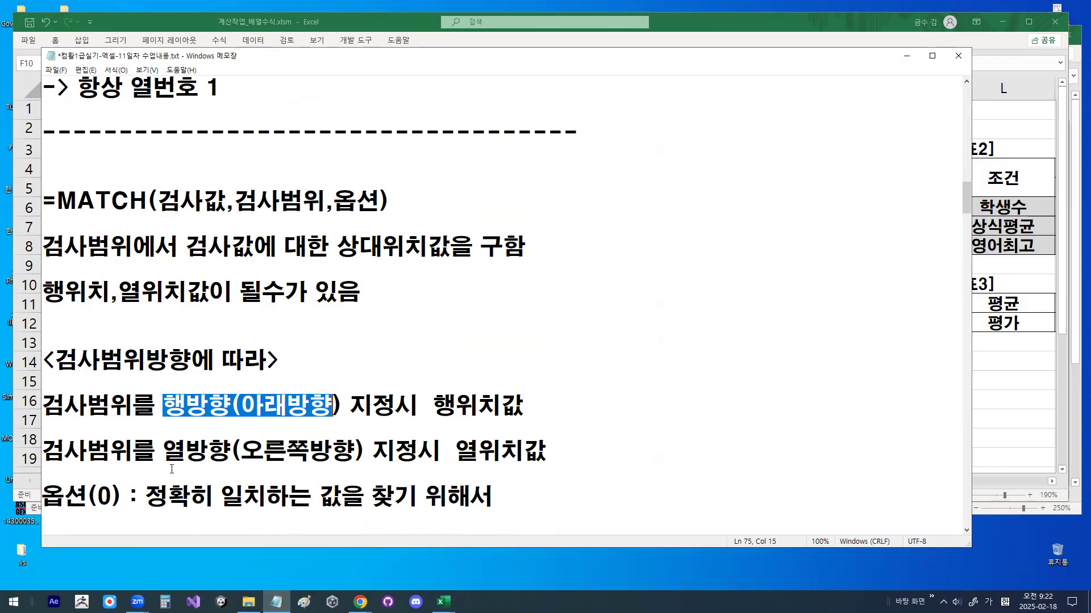
left_click_drag(165, 454, 251, 447)
left_click_drag(172, 384, 338, 380)
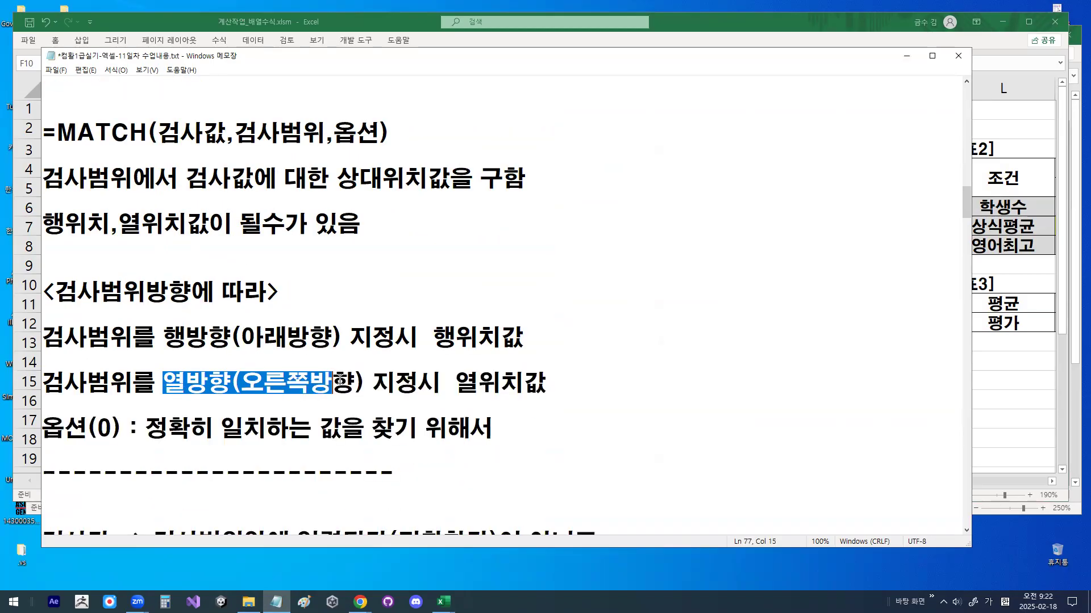
left_click(171, 362)
left_click_drag(164, 381, 307, 375)
left_click(238, 388)
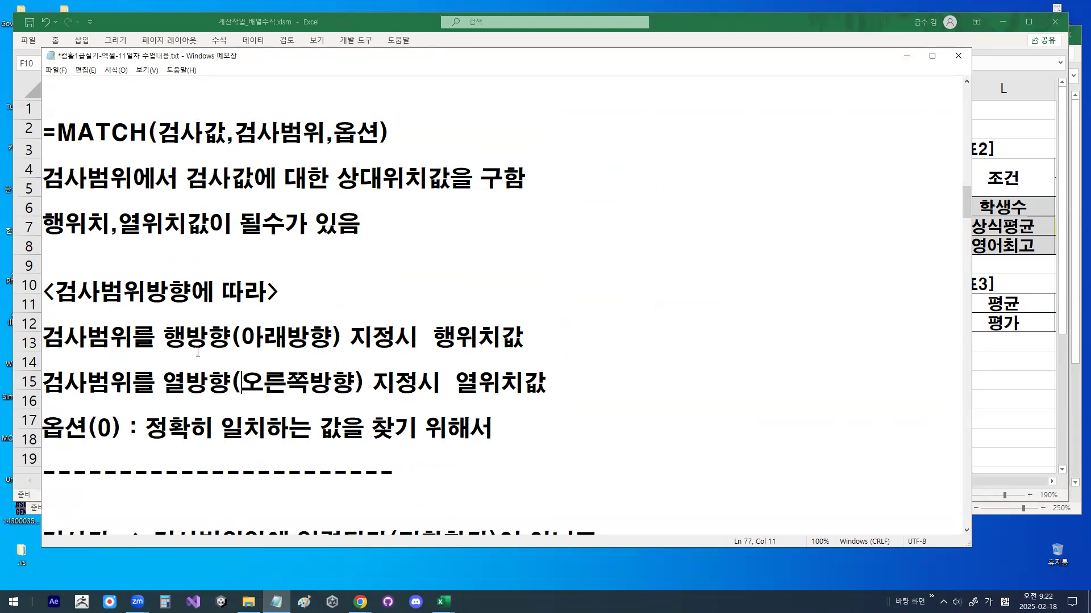
Highlight the exact-match explanation, the 검사범위 argument in the MATCH syntax, and the 0 in 옵션(0)
left_click_drag(75, 431, 296, 425)
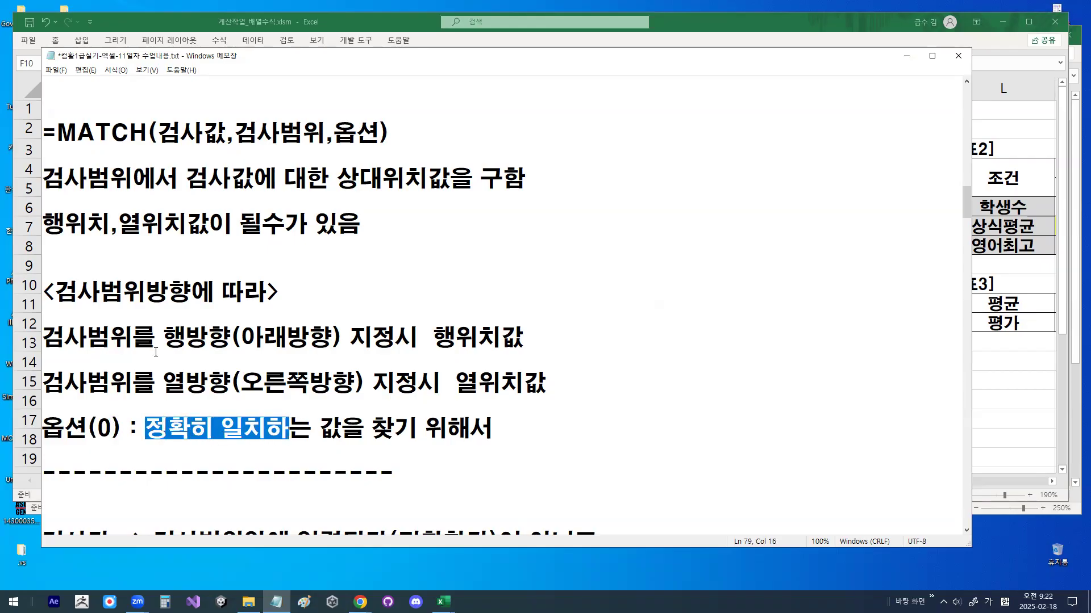
left_click_drag(162, 132, 319, 127)
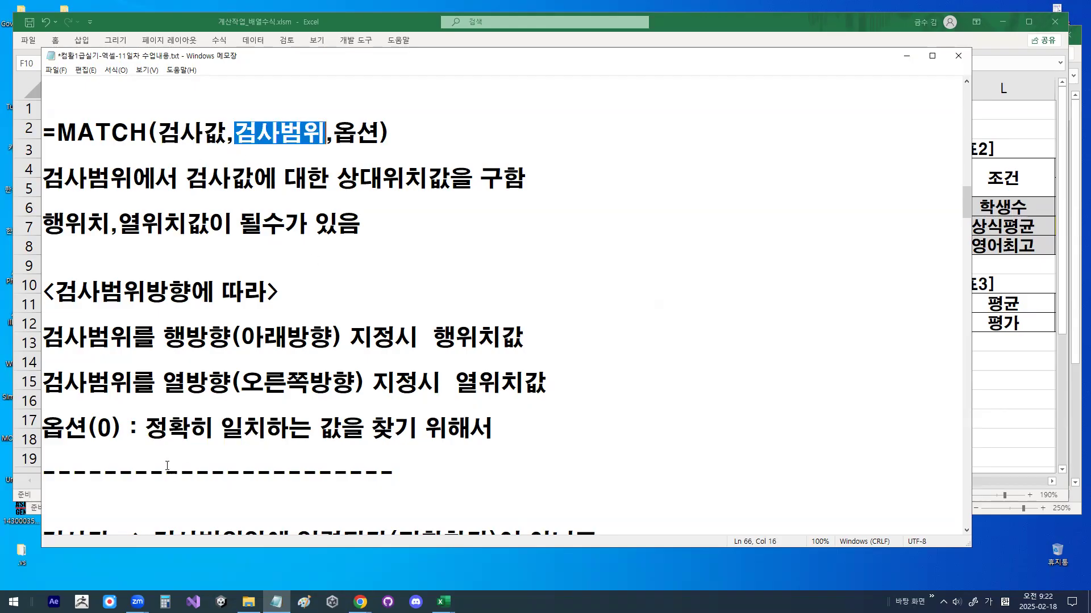
left_click_drag(147, 427, 288, 423)
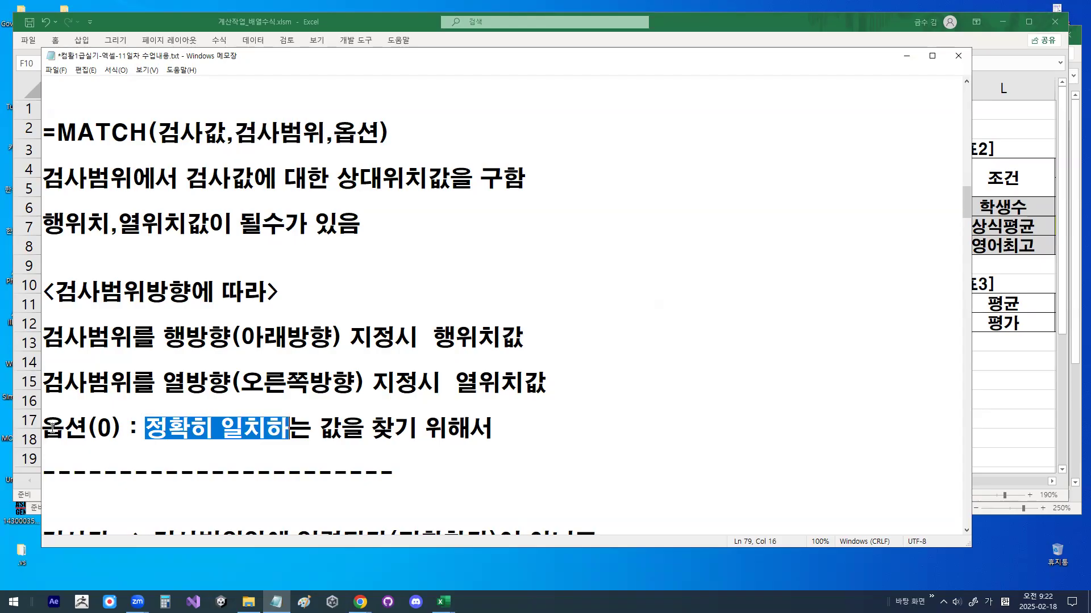
left_click_drag(45, 427, 116, 427)
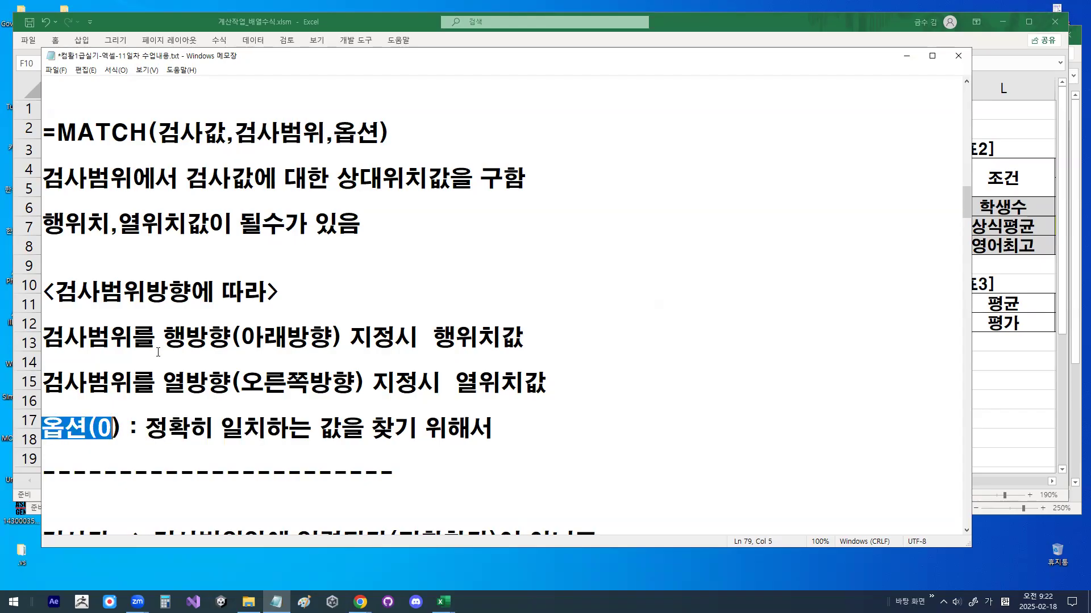
left_click_drag(101, 427, 110, 429)
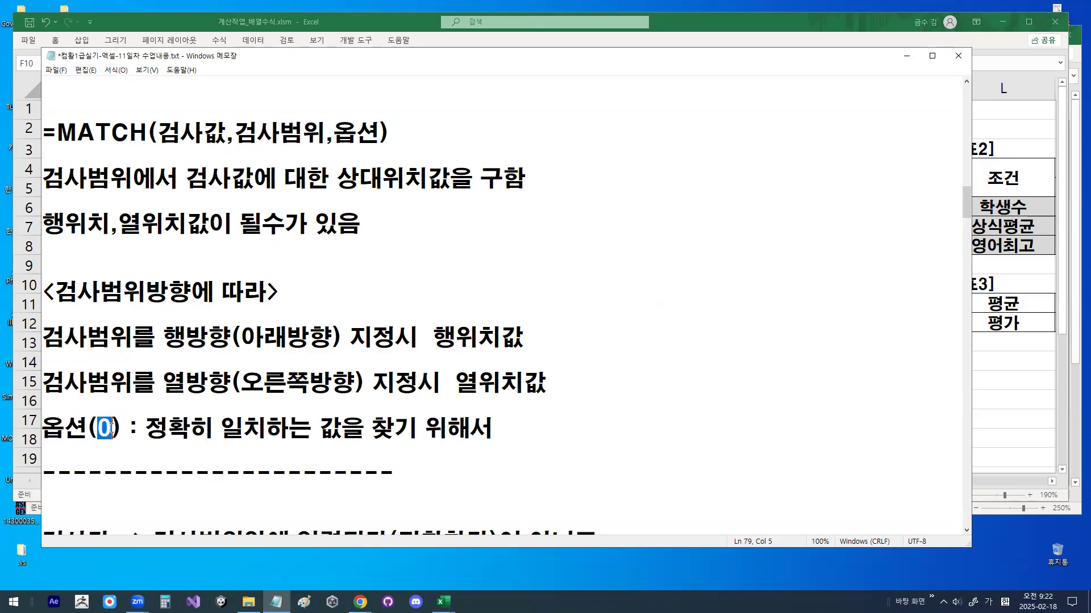
Highlight the 1 and -1 option values, and the phrase 사이값을 찾을경우 in the MATCH notes
scroll(111, 429, "down", 4)
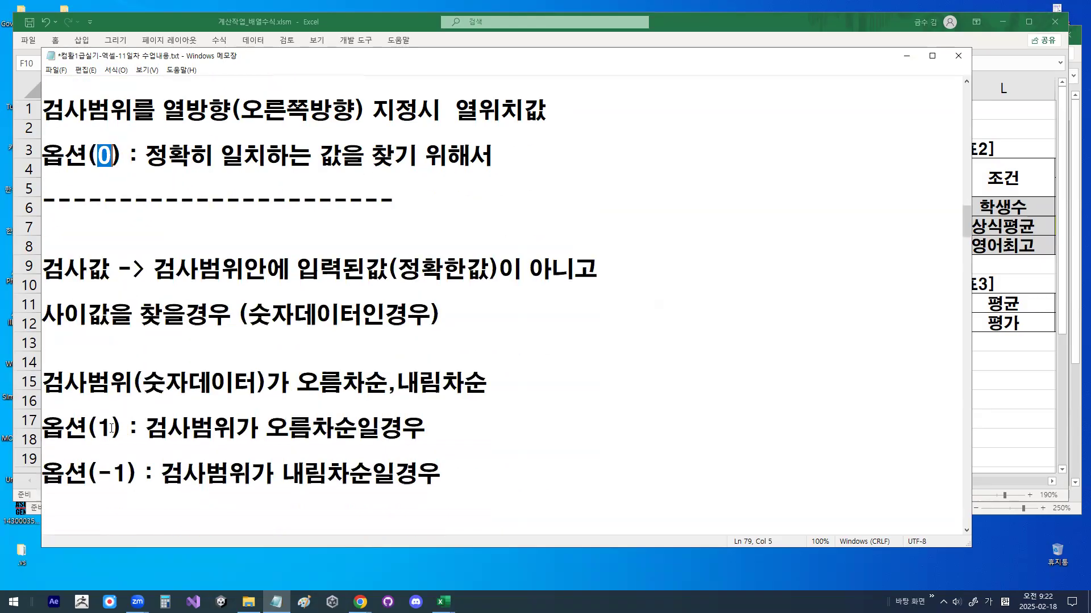
left_click_drag(103, 427, 128, 406)
scroll(113, 423, "down", 1)
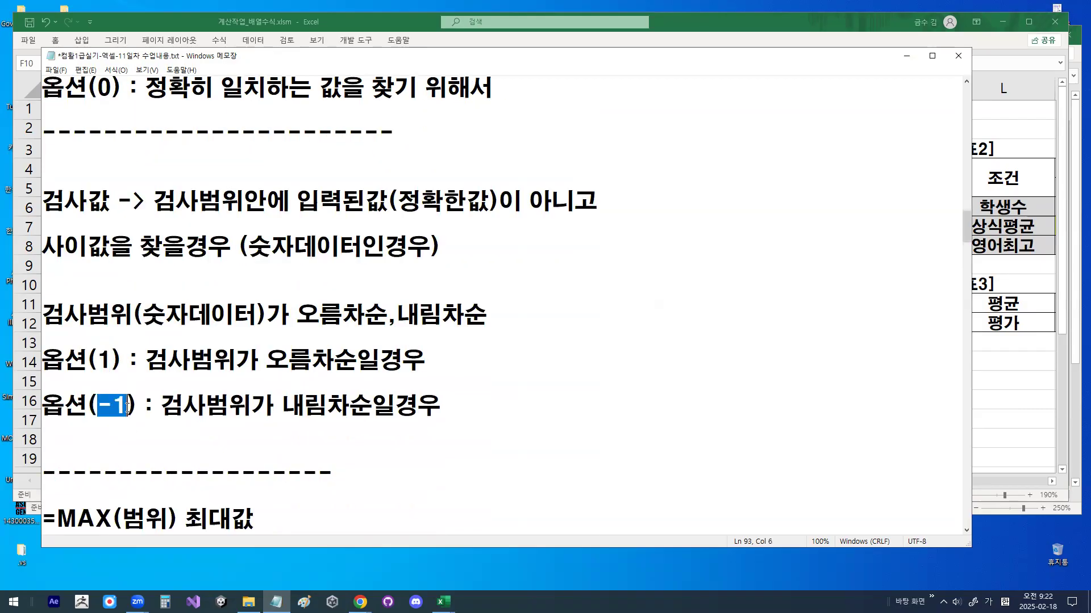
left_click(133, 274)
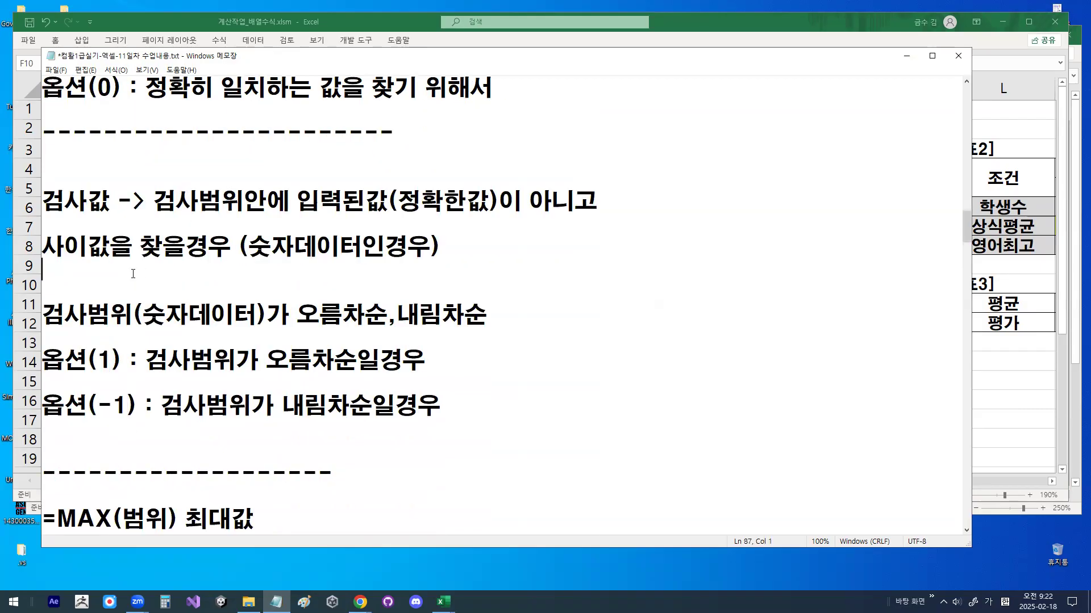
left_click_drag(42, 246, 224, 239)
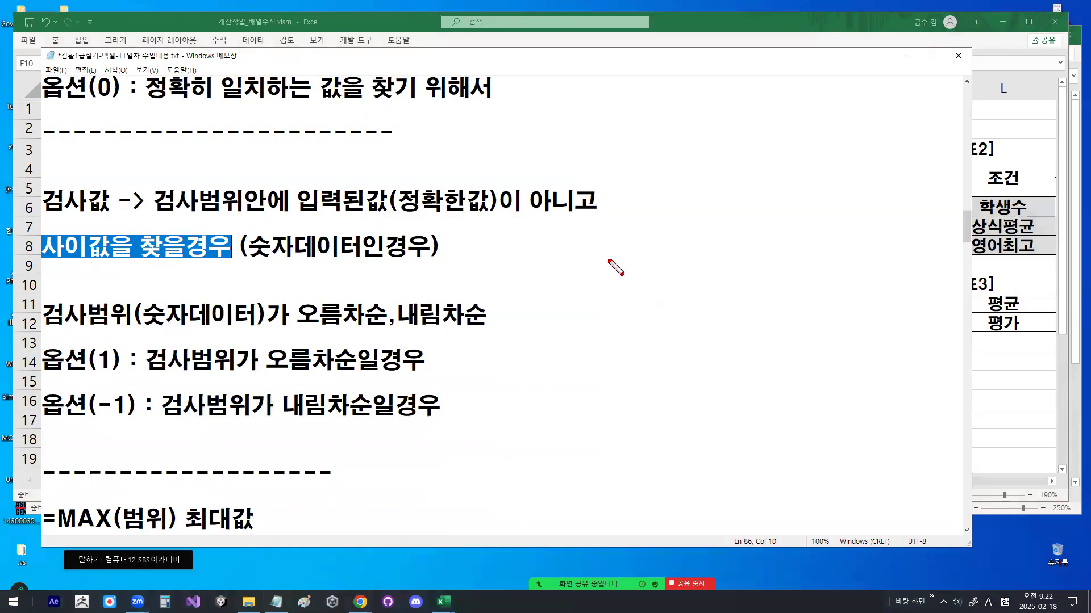
Circle 검사값 in the notes, sketch small handwritten marks beside the text, and clear all drawings
mouse_move(109, 213)
left_mouse_down()
mouse_move(57, 212)
mouse_move(93, 214)
left_mouse_up()
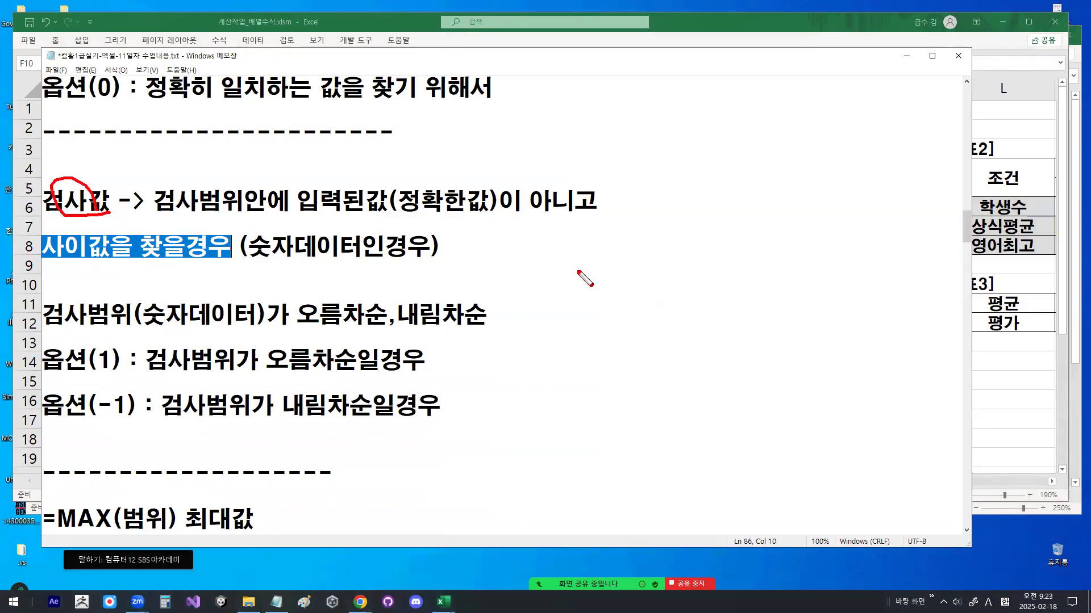
left_click(588, 224)
mouse_move(589, 226)
left_mouse_down()
mouse_move(585, 256)
mouse_move(591, 228)
left_mouse_up()
left_click_drag(603, 244, 608, 243)
mouse_move(591, 283)
left_mouse_down()
mouse_move(584, 307)
mouse_move(593, 309)
left_mouse_up()
left_click_drag(609, 295, 594, 266)
key("e")
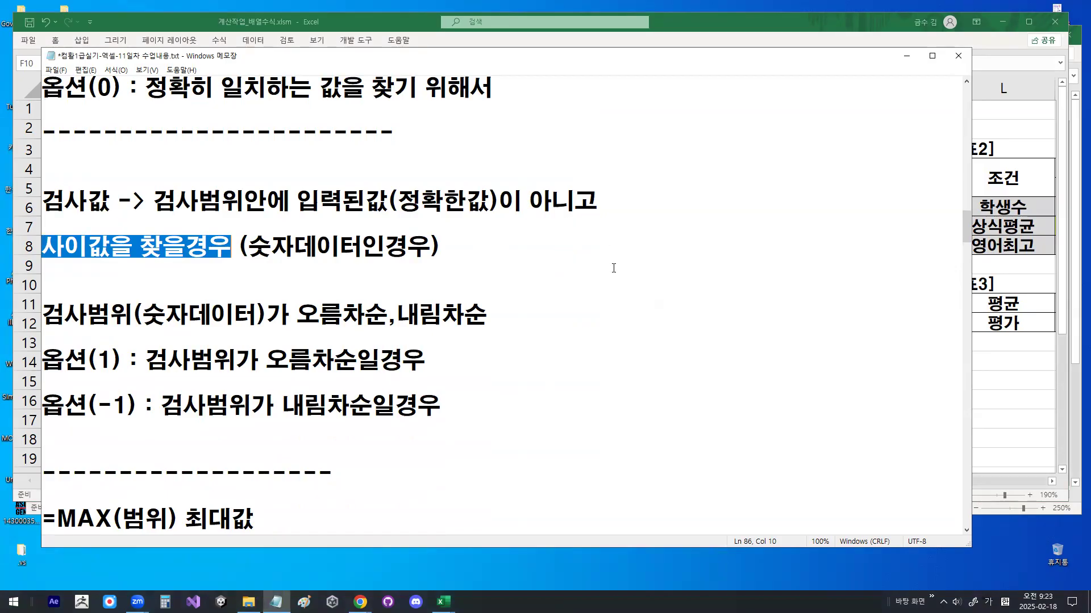
Handwrite a column of four numbers starting with 60 beside the notes, and frame them as a four-row table
mouse_move(616, 210)
left_mouse_down()
mouse_move(608, 245)
mouse_move(659, 230)
mouse_move(649, 228)
left_mouse_up()
mouse_move(620, 272)
left_mouse_down()
mouse_move(603, 305)
mouse_move(624, 320)
mouse_move(645, 287)
left_mouse_up()
mouse_move(622, 333)
left_mouse_down()
mouse_move(613, 374)
mouse_move(605, 372)
left_mouse_up()
mouse_move(635, 342)
left_mouse_down()
mouse_move(638, 360)
mouse_move(656, 342)
left_mouse_up()
mouse_move(604, 407)
left_mouse_down()
mouse_move(608, 431)
mouse_move(618, 430)
left_mouse_up()
left_click_drag(648, 395, 644, 395)
mouse_move(568, 193)
left_mouse_down()
mouse_move(569, 429)
mouse_move(716, 480)
left_mouse_up()
mouse_move(573, 186)
left_mouse_down()
mouse_move(714, 267)
mouse_move(716, 480)
left_mouse_up()
left_click_drag(570, 272, 694, 271)
left_click_drag(566, 326, 712, 327)
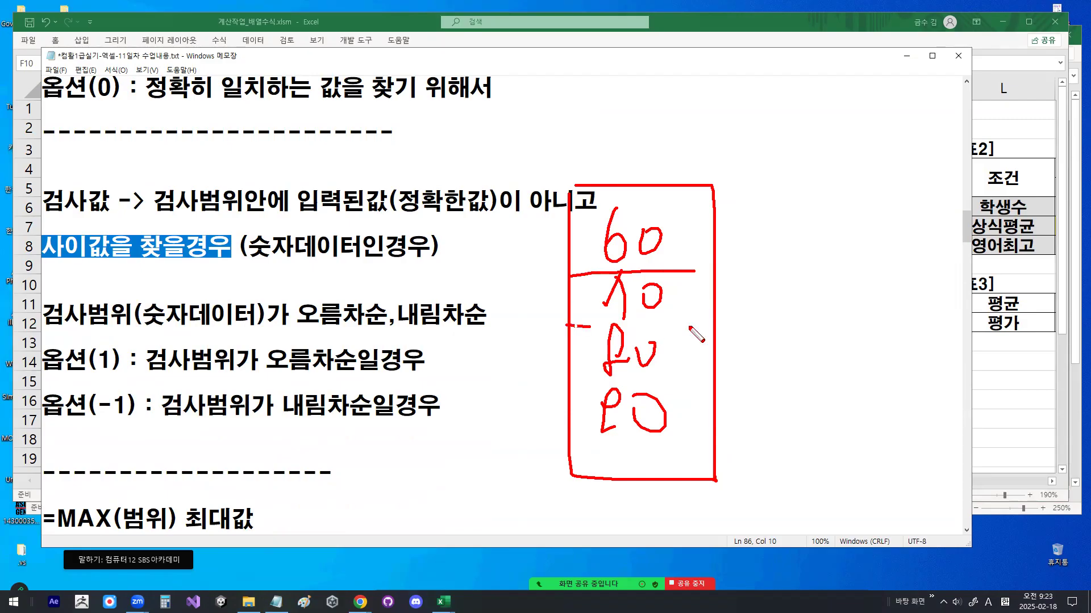
left_click_drag(582, 385, 710, 383)
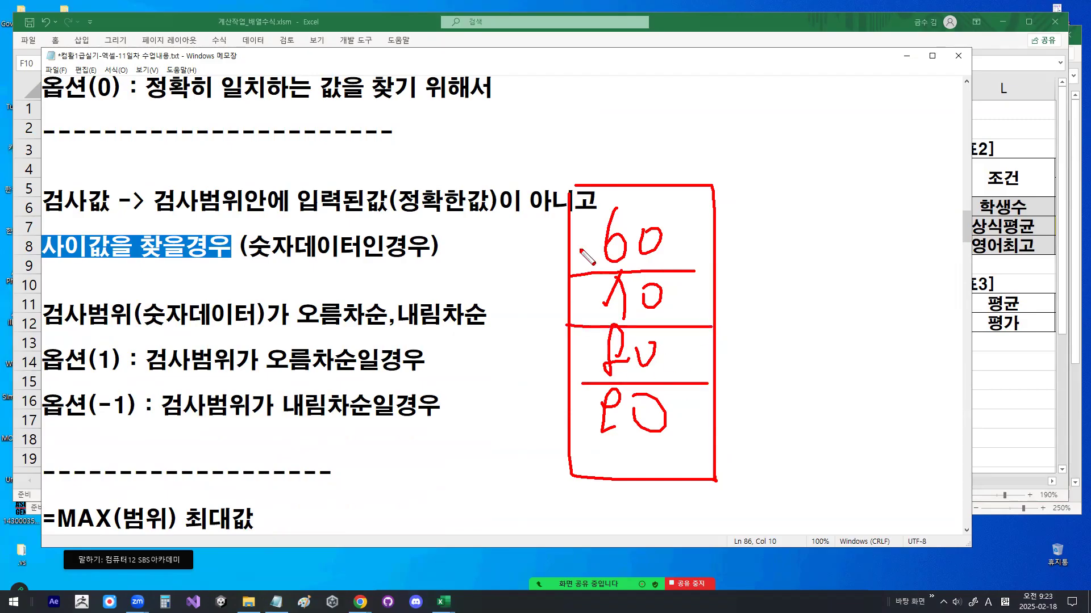
Annotate the drawn table with a check mark, downward arrow, circles and row numbers 1 to 4, and write 62 and 0 beside it
left_click_drag(576, 209, 625, 172)
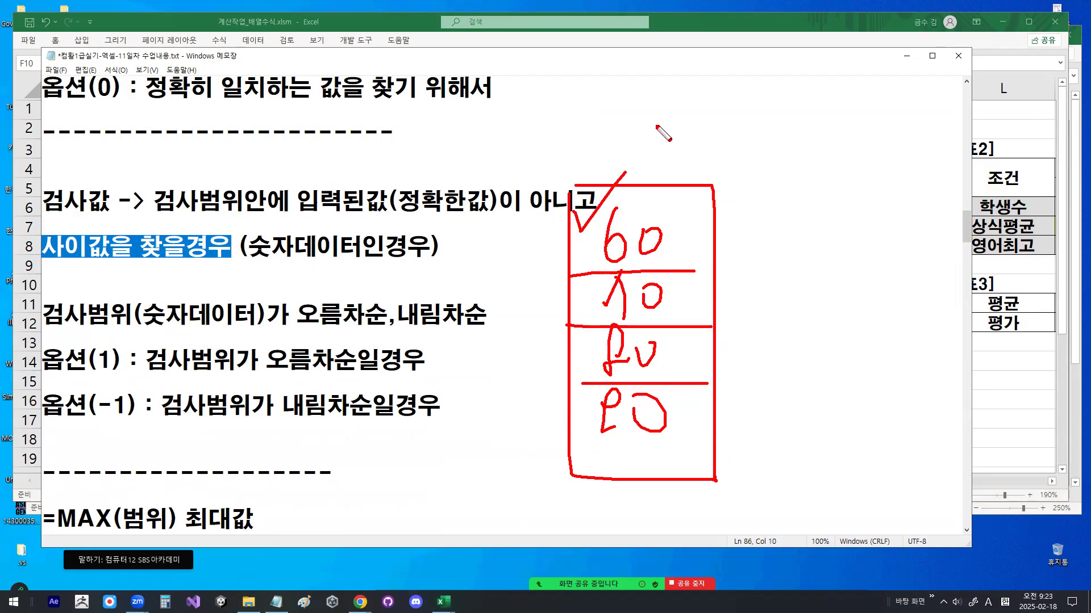
mouse_move(546, 221)
left_mouse_down()
mouse_move(547, 367)
mouse_move(537, 370)
mouse_move(534, 352)
left_mouse_up()
left_click_drag(764, 212, 748, 243)
mouse_move(733, 290)
left_mouse_down()
mouse_move(758, 314)
mouse_move(749, 359)
mouse_move(769, 361)
mouse_move(748, 379)
mouse_move(775, 438)
mouse_move(760, 465)
left_mouse_up()
mouse_move(846, 135)
left_mouse_down()
mouse_move(839, 214)
mouse_move(825, 189)
mouse_move(872, 160)
mouse_move(898, 160)
mouse_move(868, 196)
mouse_move(904, 199)
left_mouse_up()
mouse_move(677, 255)
left_mouse_down()
mouse_move(651, 272)
mouse_move(606, 168)
mouse_move(688, 230)
left_mouse_up()
mouse_move(687, 304)
left_mouse_down()
mouse_move(603, 336)
mouse_move(690, 298)
mouse_move(678, 318)
left_mouse_up()
mouse_move(673, 369)
left_mouse_down()
mouse_move(653, 314)
mouse_move(674, 353)
left_mouse_up()
mouse_move(848, 312)
left_mouse_down()
mouse_move(875, 339)
mouse_move(856, 346)
left_mouse_up()
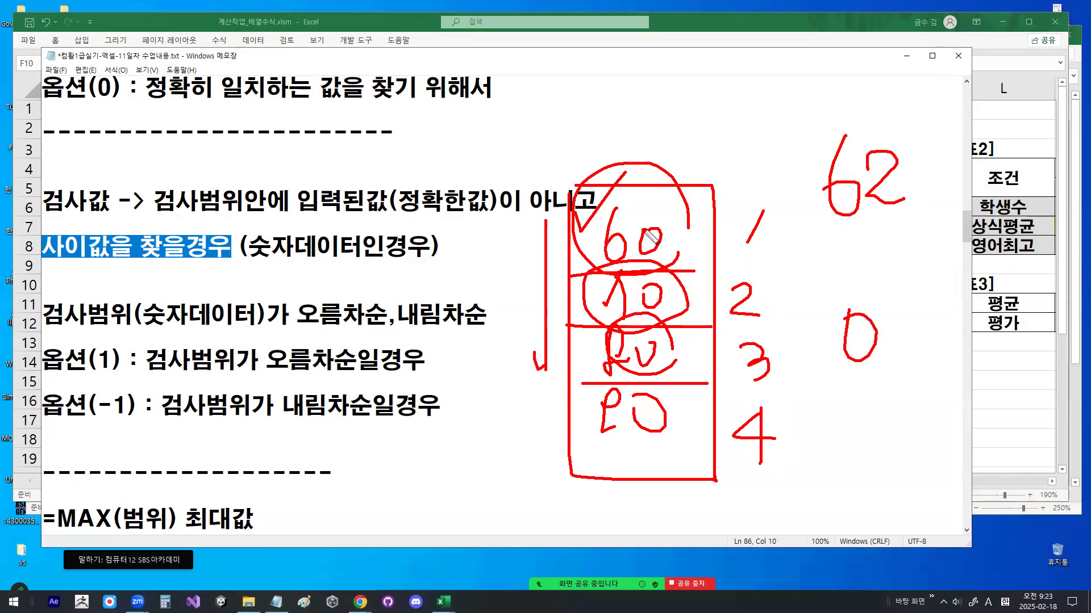
Dot each table row, underline 62 with a question mark and check mark, point an arrow at the 60 row, and clear the drawings
left_click(673, 233)
left_click(675, 291)
left_click(676, 345)
left_click(677, 403)
mouse_move(809, 241)
left_mouse_down()
mouse_move(927, 243)
mouse_move(859, 274)
left_mouse_up()
left_click(853, 251)
left_click(855, 282)
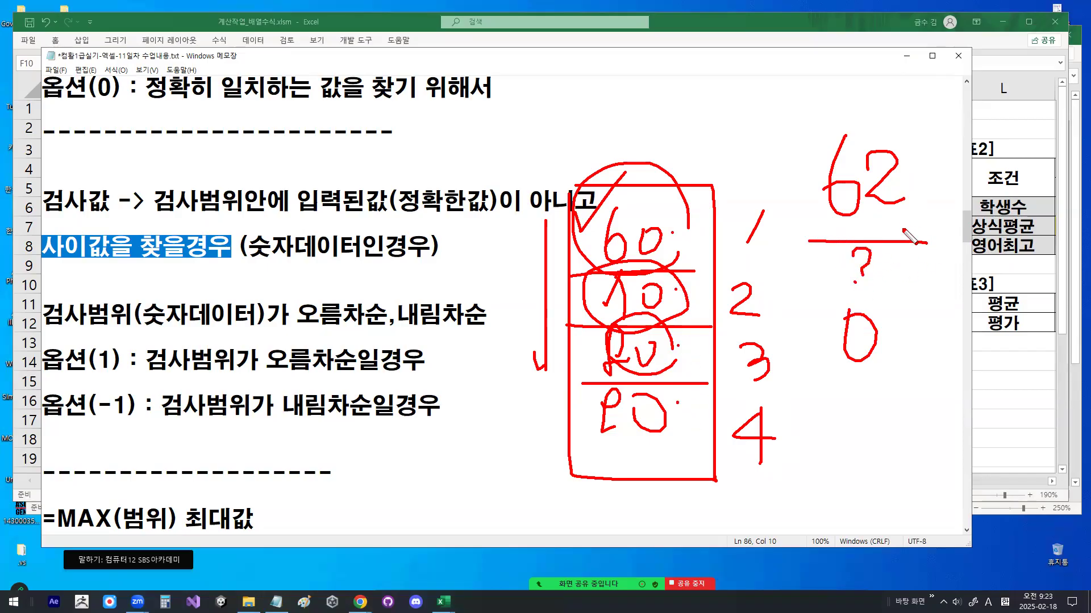
left_click_drag(903, 228, 987, 160)
mouse_move(727, 208)
left_mouse_down()
mouse_move(720, 218)
mouse_move(758, 296)
left_mouse_up()
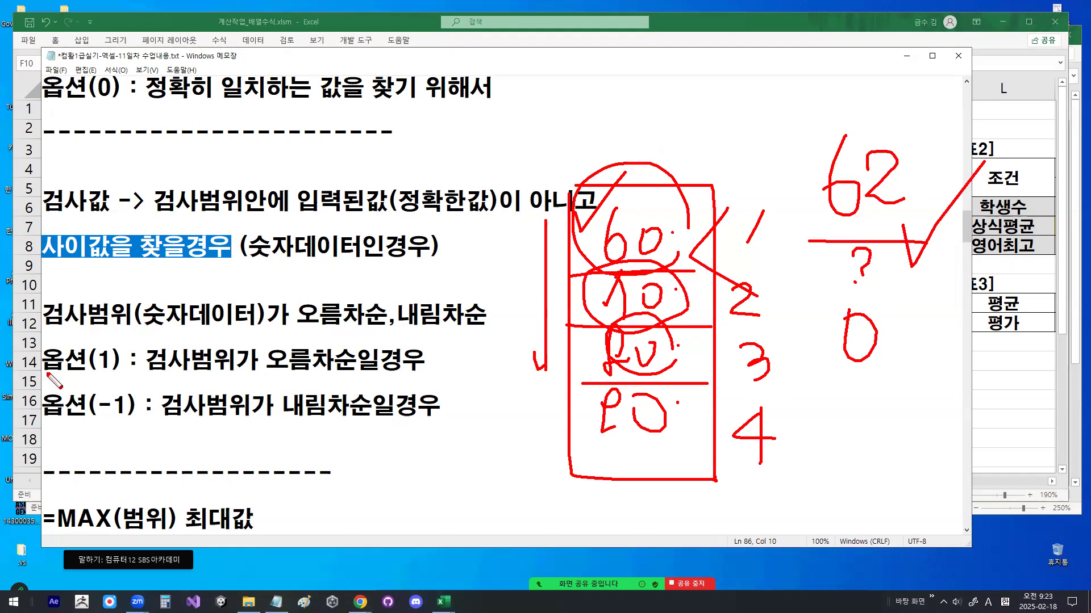
key("Escape")
Highlight the not-an-exact-value phrase and (숫자데이터인경우) in the notes, and underline 검사범위 in red
left_click_drag(296, 200, 603, 204)
left_click_drag(50, 248, 427, 248)
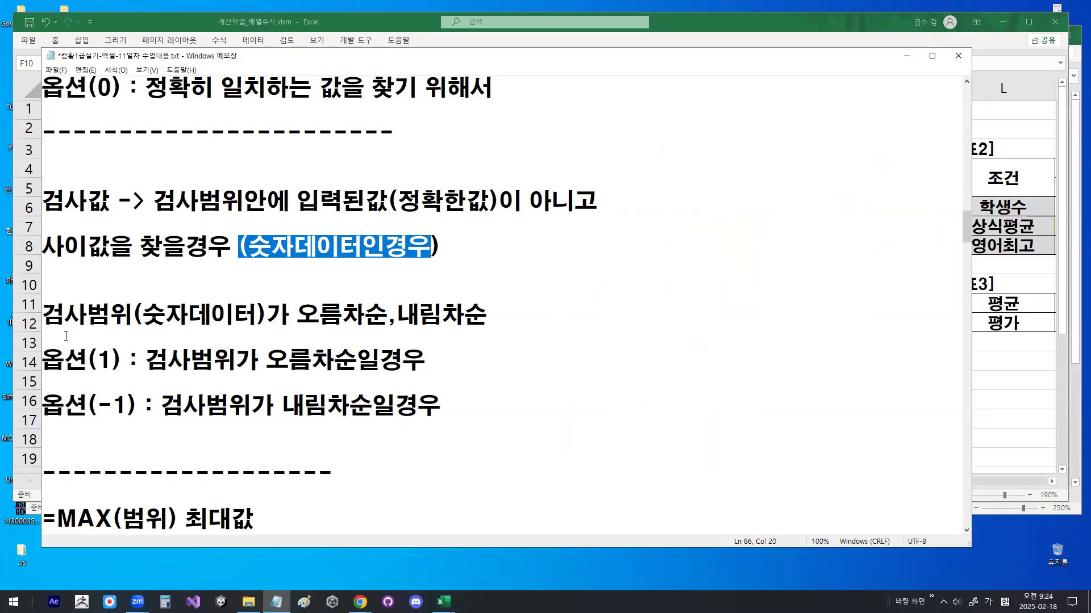
left_click_drag(46, 328, 125, 329)
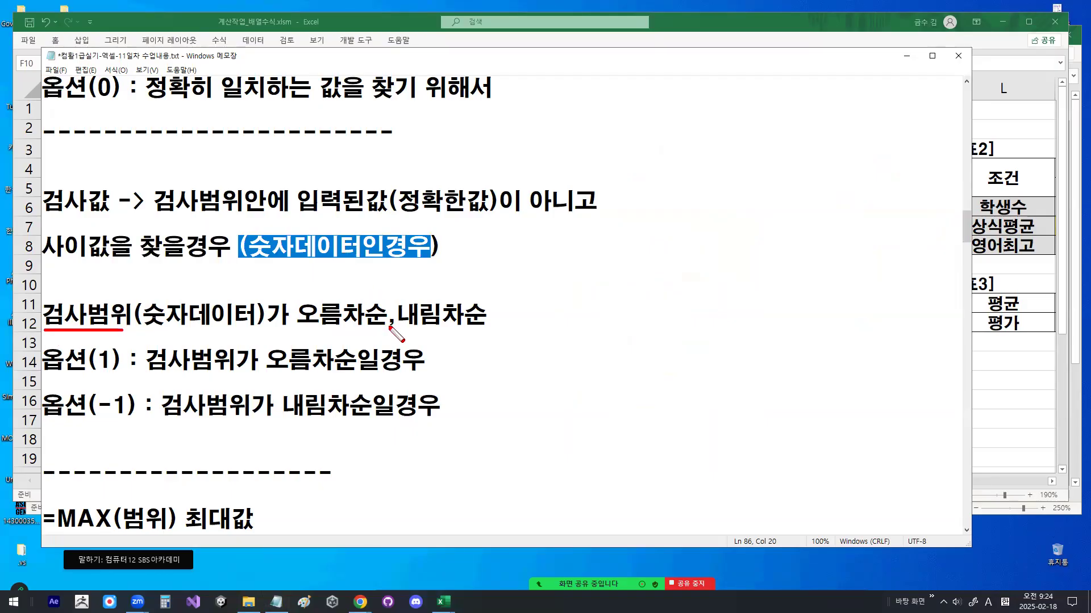
Underline 오름차순, 옵션(1) and both option descriptions in red, and circle 내림 and the -1 option
left_click_drag(297, 328, 376, 329)
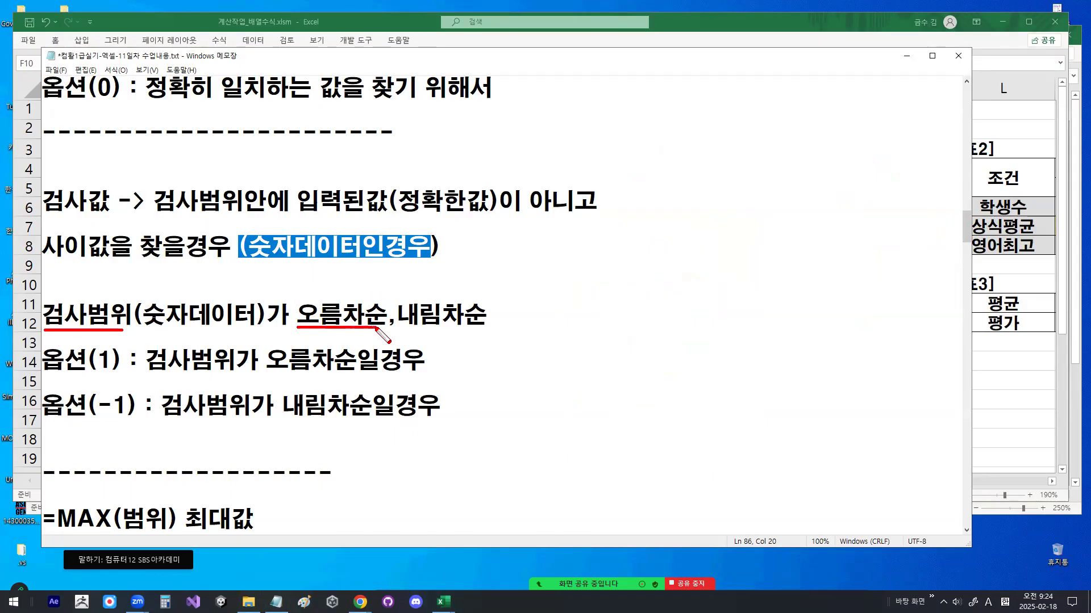
left_click_drag(50, 375, 370, 375)
mouse_move(432, 321)
left_mouse_down()
mouse_move(412, 328)
mouse_move(423, 292)
mouse_move(443, 321)
left_mouse_up()
mouse_move(114, 423)
left_mouse_down()
mouse_move(99, 389)
mouse_move(133, 410)
mouse_move(216, 424)
mouse_move(426, 424)
left_mouse_up()
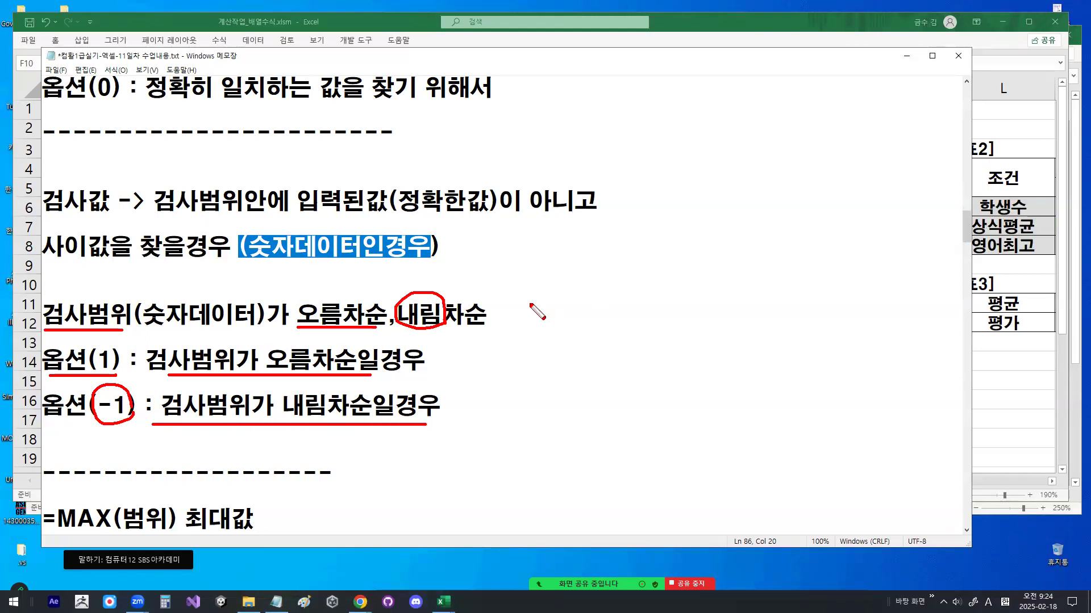
Circle 사이값, draw check marks at options 1 and -1, and bracket the two option lines together
mouse_move(114, 250)
left_mouse_down()
mouse_move(54, 264)
mouse_move(116, 246)
left_mouse_up()
mouse_move(97, 336)
left_mouse_down()
mouse_move(103, 345)
mouse_move(135, 328)
left_mouse_up()
left_click_drag(126, 374, 171, 349)
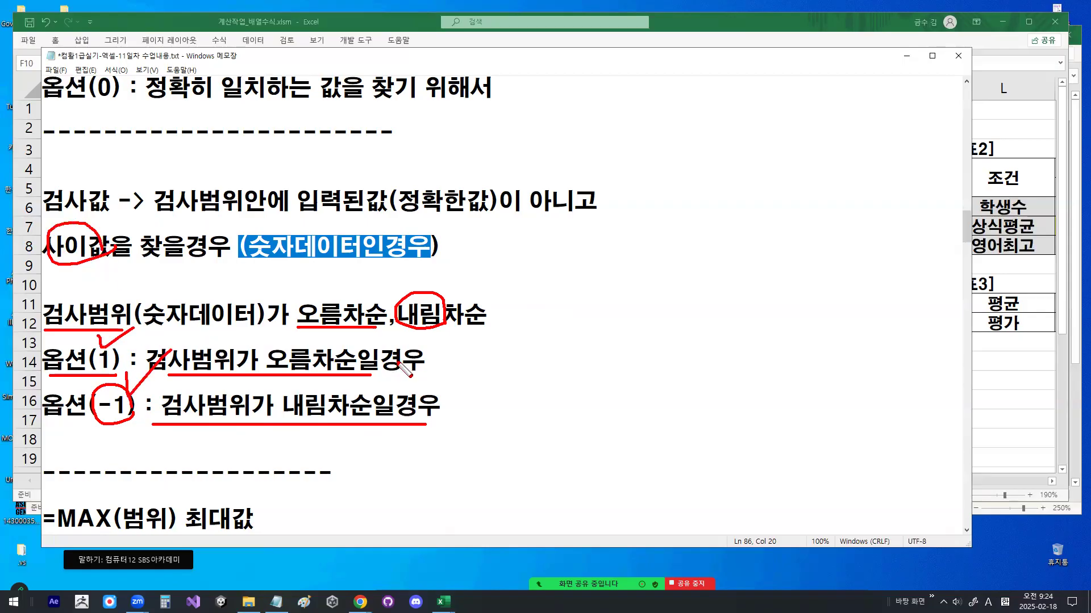
mouse_move(427, 345)
left_mouse_down()
mouse_move(457, 381)
mouse_move(443, 416)
left_mouse_up()
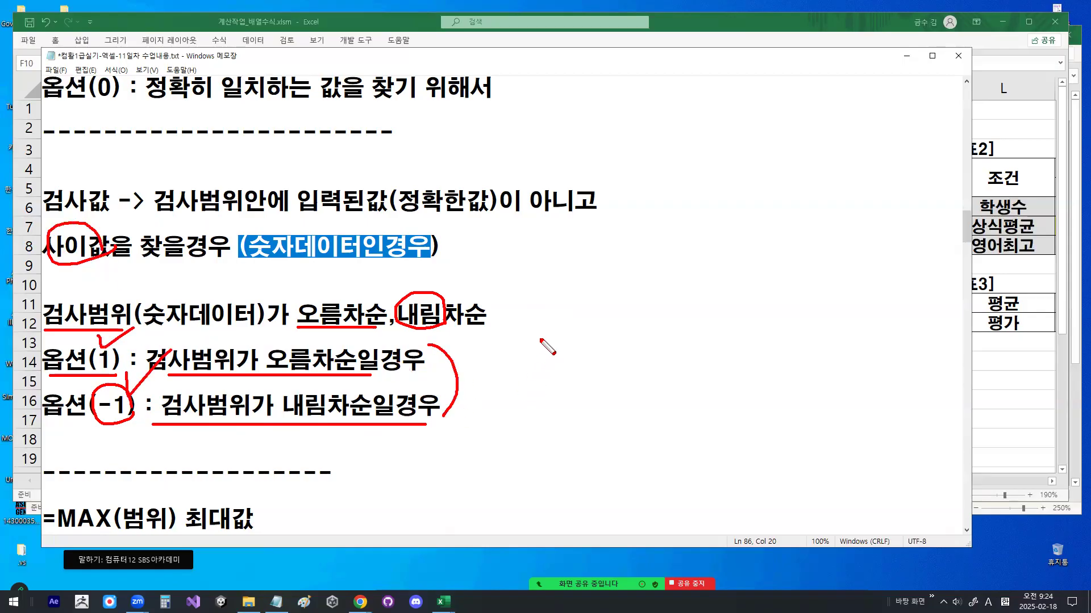
Circle 검사범위 together with the option labels, ring 1 and -1 individually, and clear the drawings
left_click(506, 344)
mouse_move(153, 404)
left_mouse_down()
mouse_move(112, 445)
mouse_move(35, 288)
mouse_move(165, 336)
mouse_move(179, 416)
left_mouse_up()
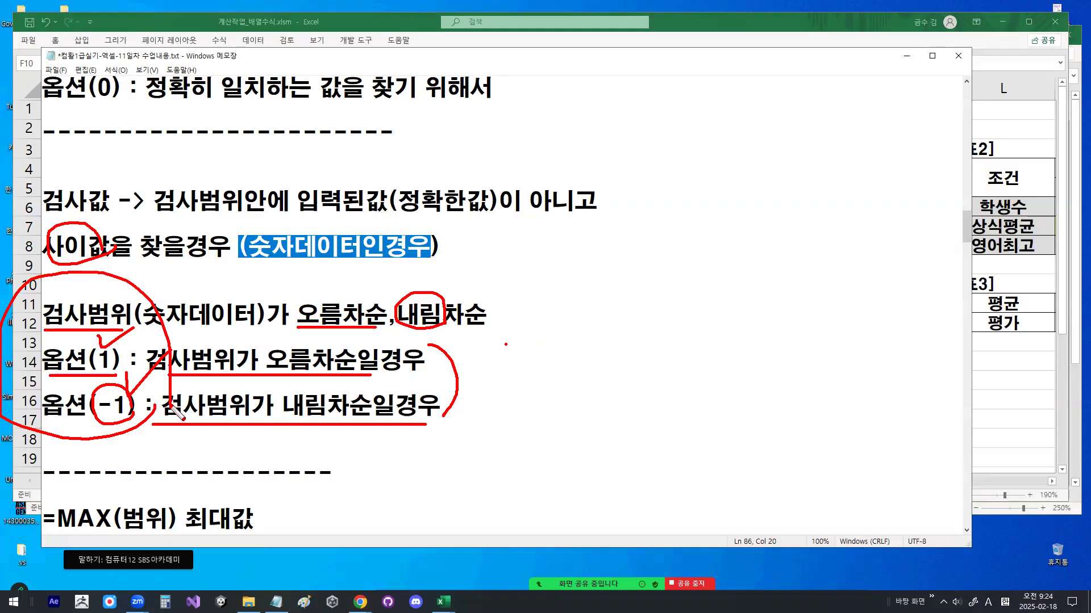
mouse_move(123, 374)
left_mouse_down()
mouse_move(105, 424)
mouse_move(136, 405)
left_mouse_up()
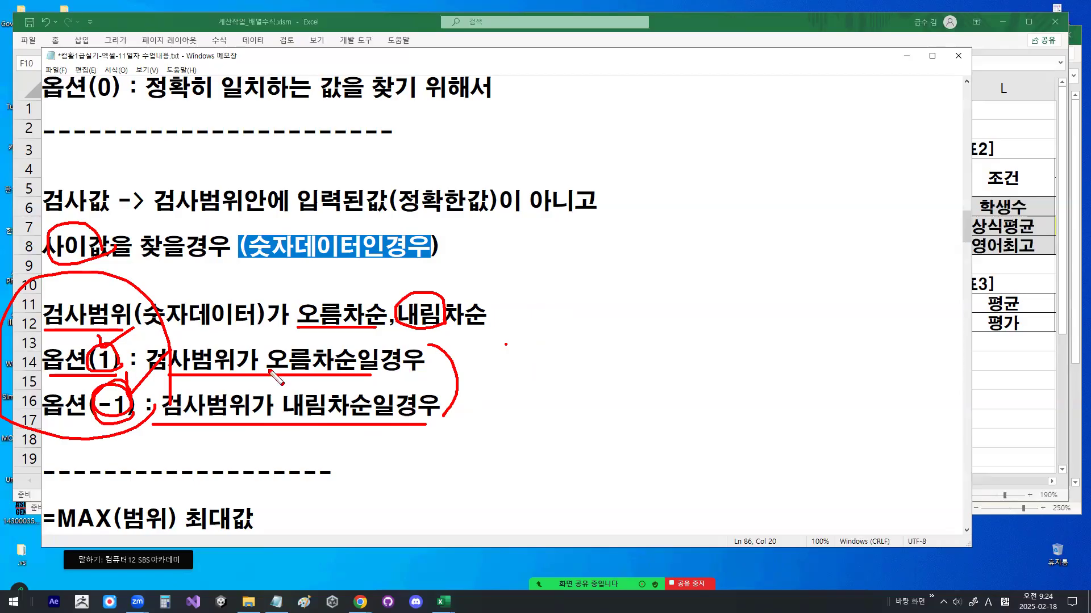
key("Escape")
left_click(233, 298)
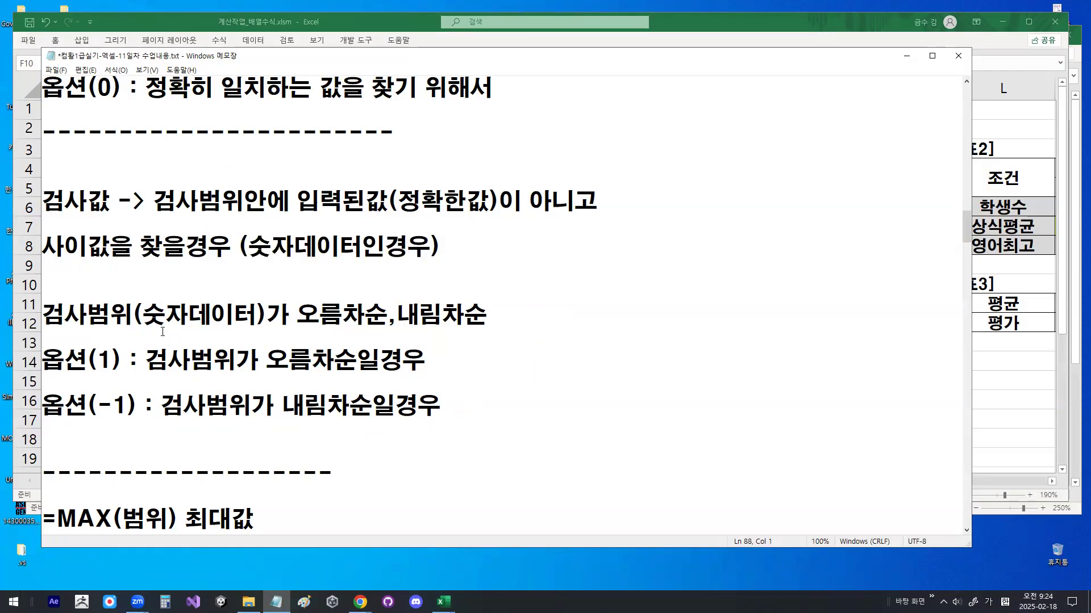
left_click_drag(192, 283, 102, 419)
left_click_drag(108, 320, 171, 392)
key("Escape")
Highlight (0) in the exact-match option line of the notes, and clear the highlight
scroll(168, 365, "up", 3)
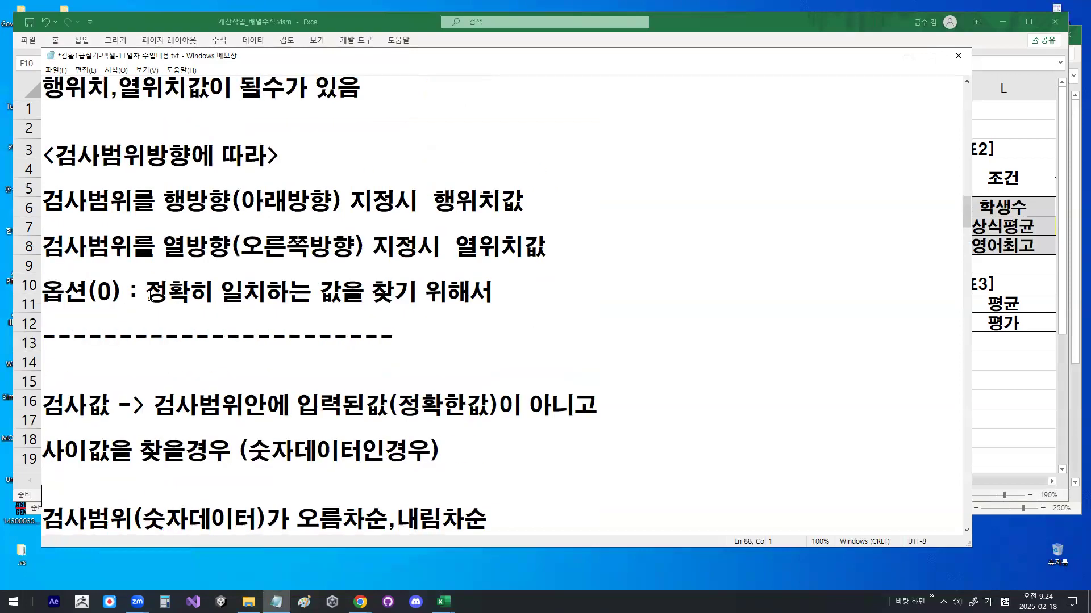
scroll(135, 311, "up", 1)
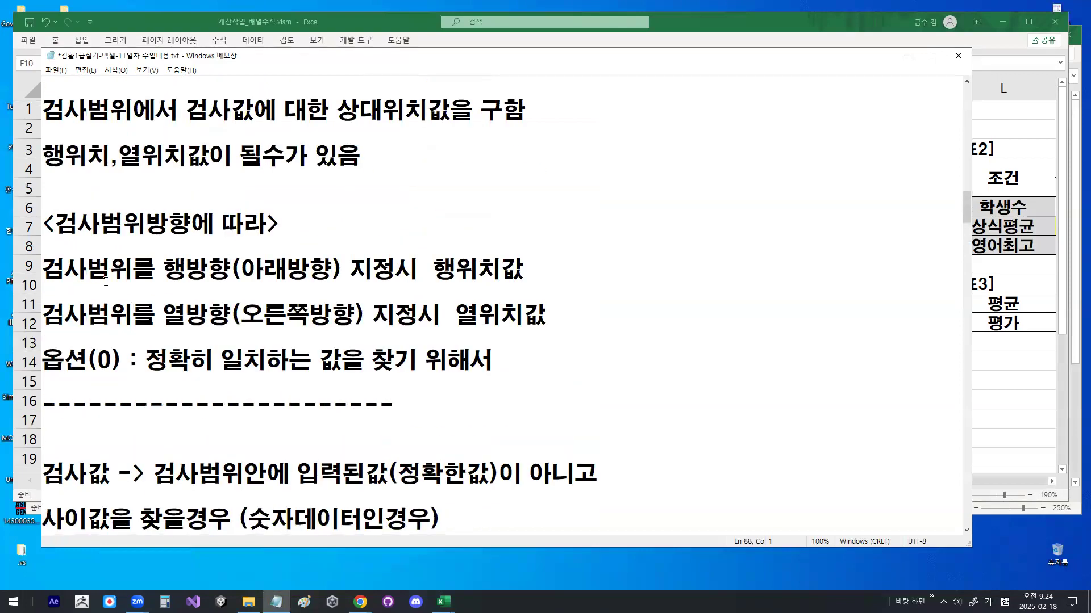
left_click_drag(89, 359, 122, 357)
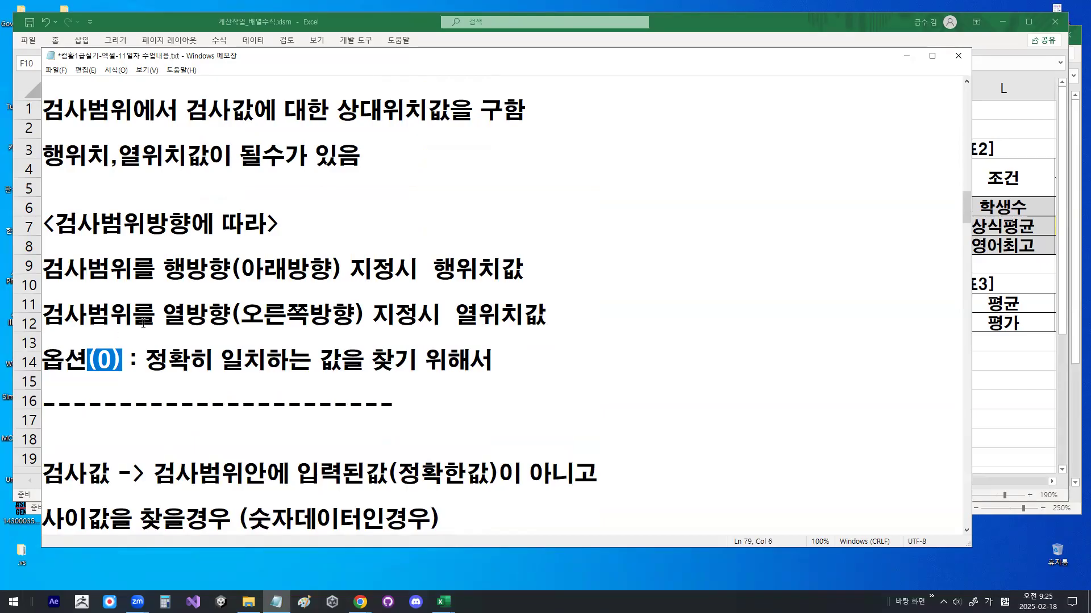
left_click(160, 332)
Switch to the 통합 문서1 workbook in Excel and enter 80, 50, 200 and 30 in H4:H7
left_click(444, 602)
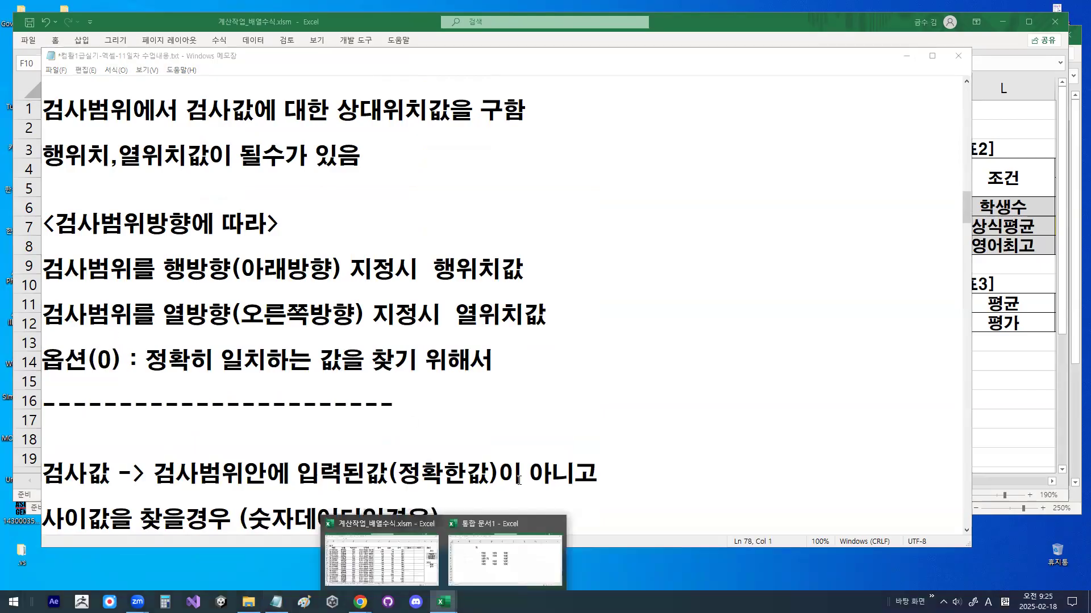
left_click(562, 562)
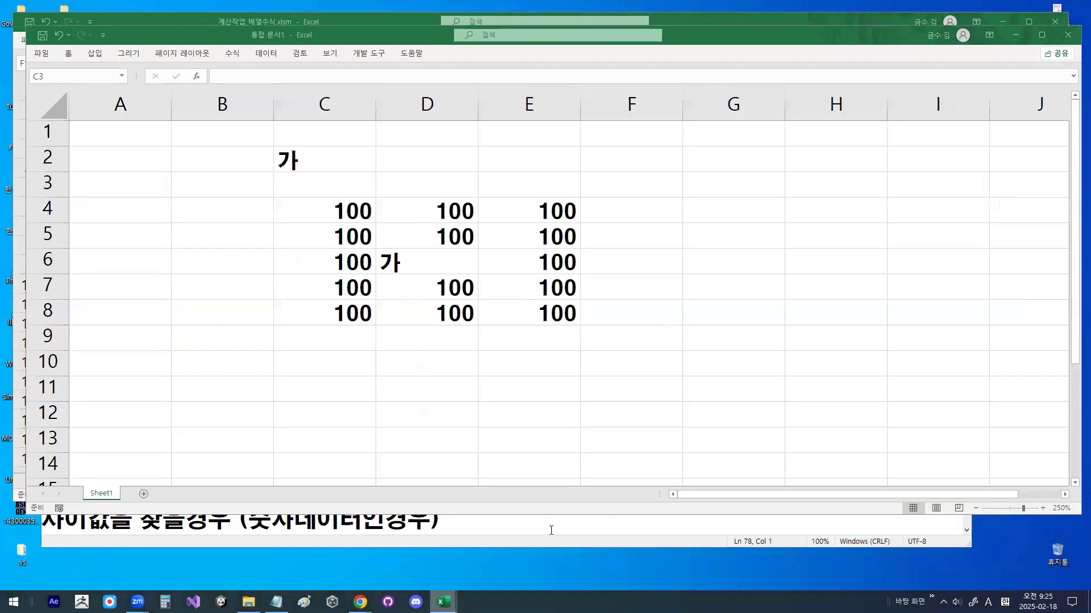
left_click(1065, 494)
left_click(410, 202)
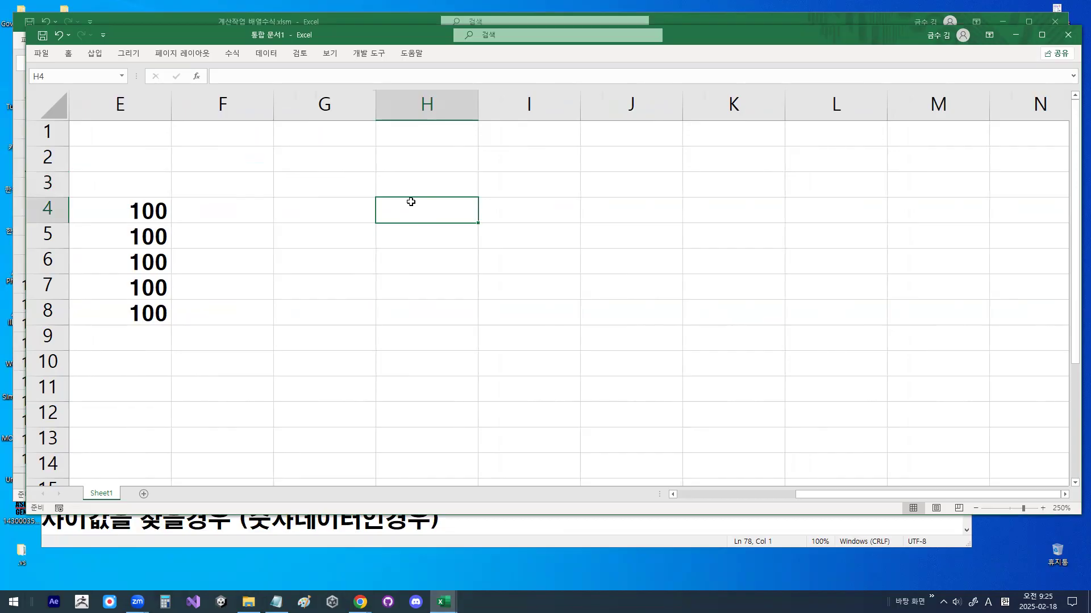
type("80")
key("Return")
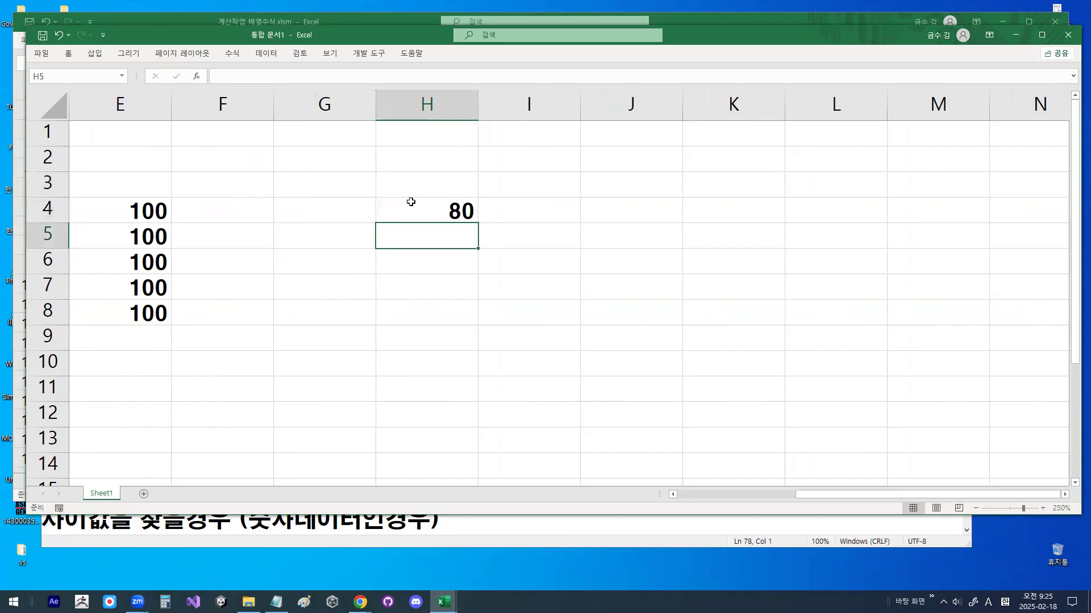
type("50")
key("Return")
type("200")
key("Return")
type("30")
key("Return")
Point out the four numbers in column H and add the heading 수량 above them in H3
mouse_move(416, 205)
left_mouse_down()
mouse_move(418, 295)
mouse_move(414, 279)
left_mouse_up()
mouse_move(415, 201)
left_mouse_down()
mouse_move(416, 307)
mouse_move(401, 335)
mouse_move(430, 343)
left_mouse_up()
mouse_move(442, 185)
left_mouse_down()
mouse_move(404, 191)
mouse_move(414, 169)
mouse_move(436, 186)
left_mouse_up()
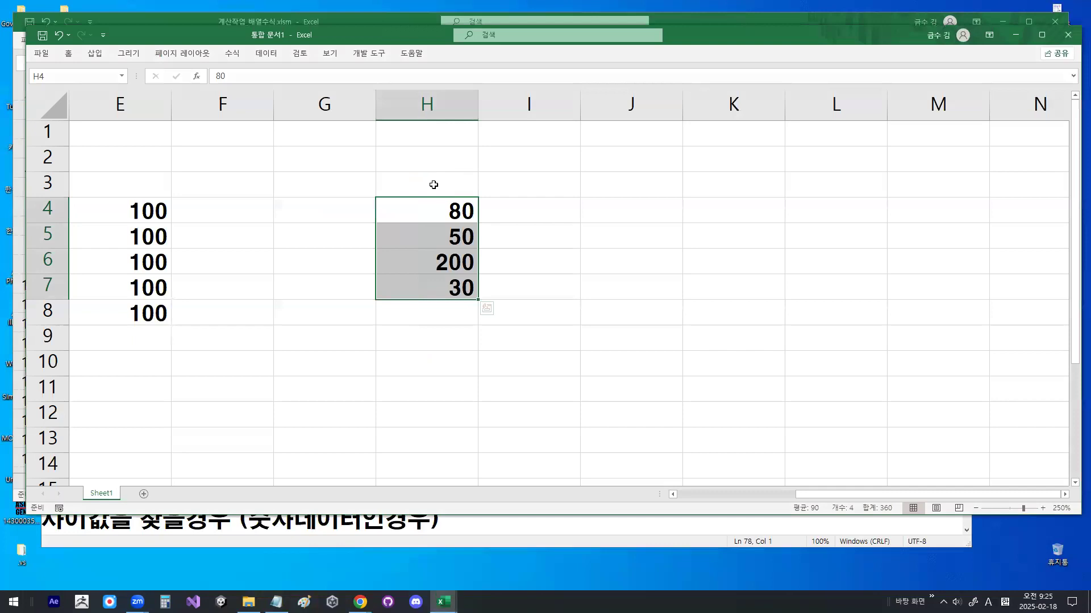
left_click(434, 184)
type("TN")
key("BackSpace")
key("BackSpace")
key("Hangul")
type("수랴ㅇ")
key("Return")
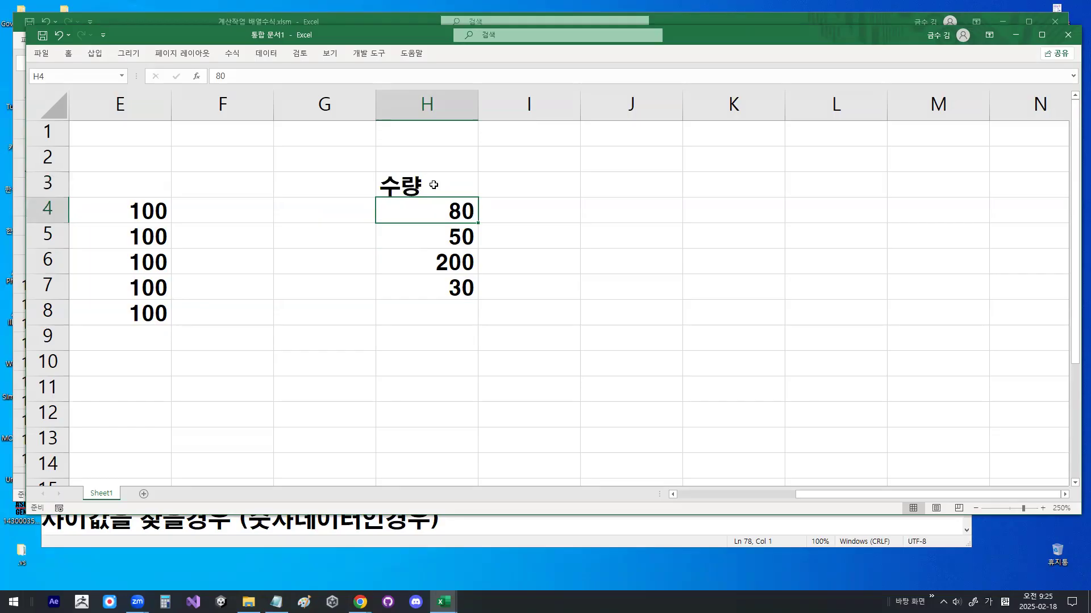
left_click_drag(457, 212, 458, 287)
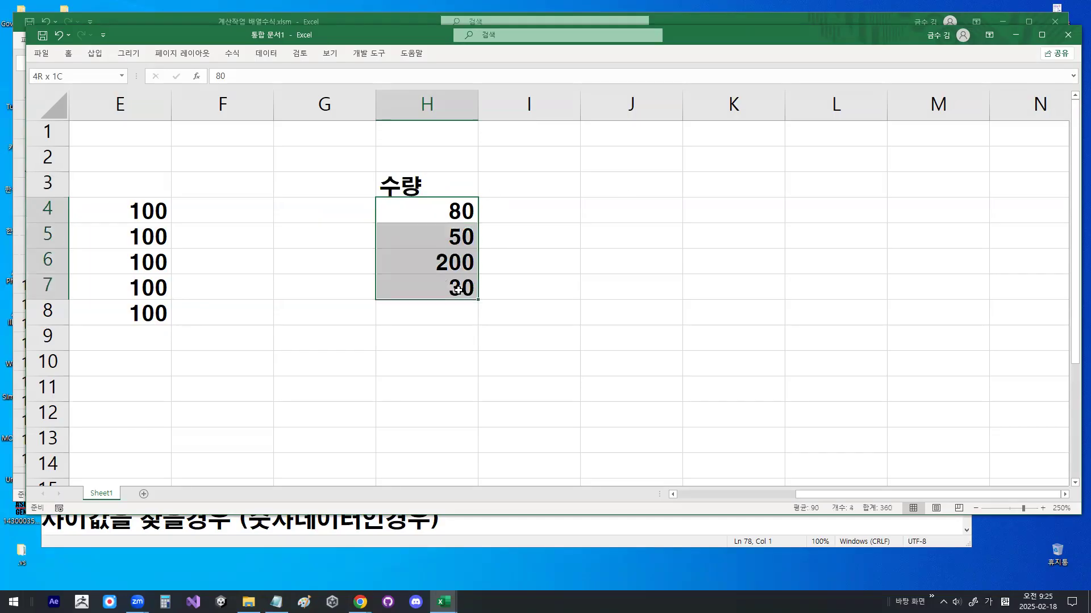
left_click(458, 264)
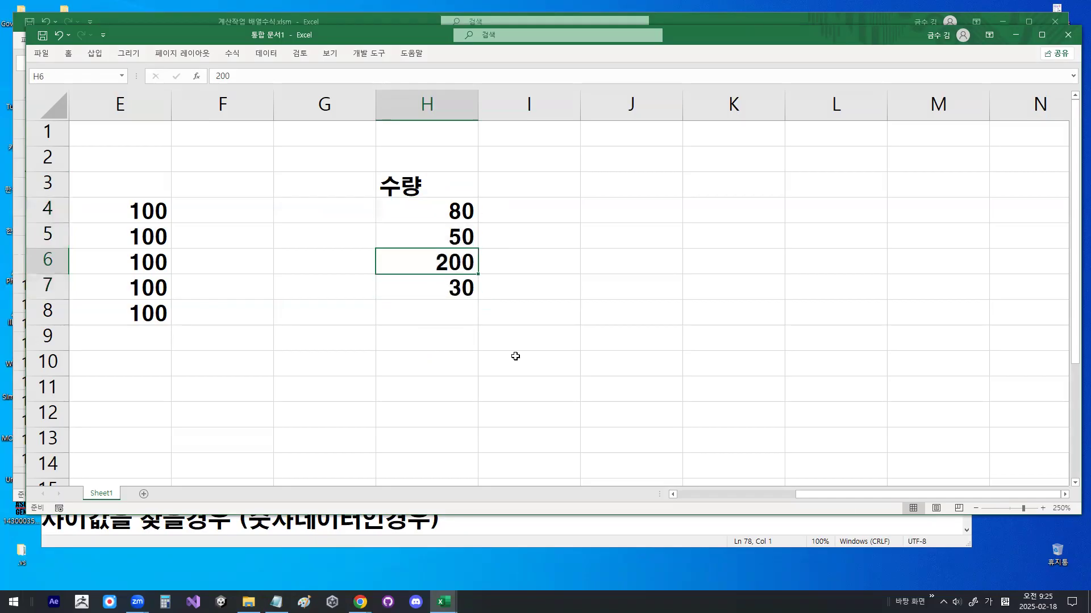
left_click(662, 216)
type("=MATCH(")
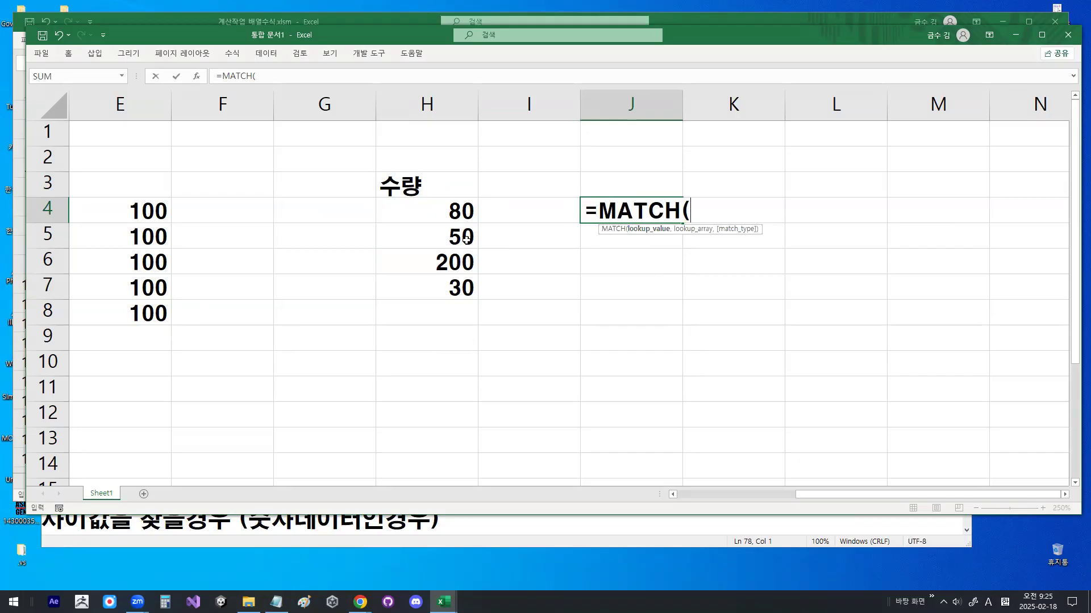
key("Escape")
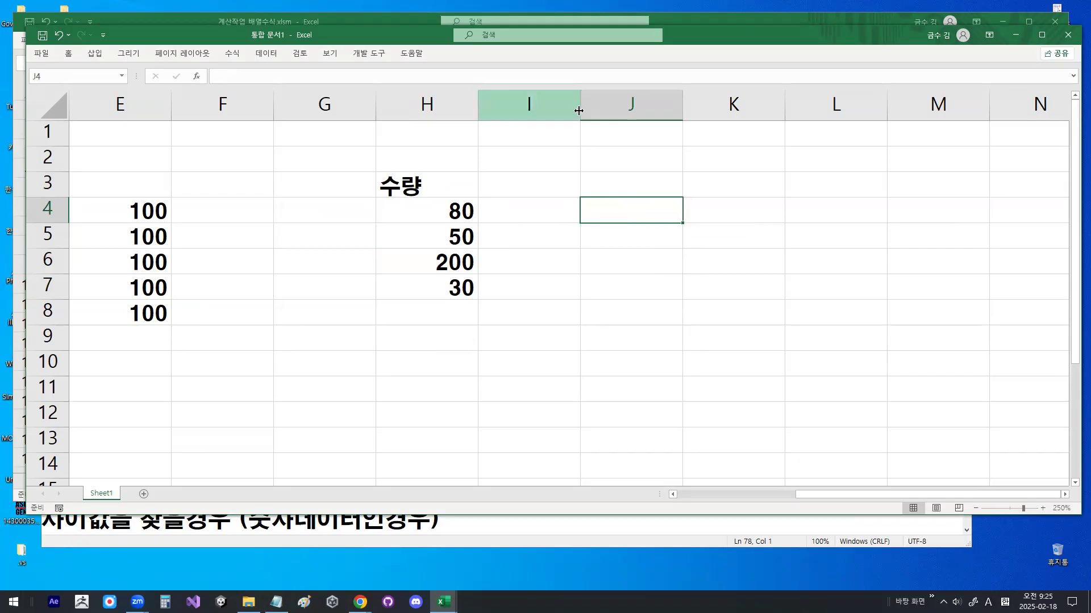
Enter 50 in J4 and start a MATCH formula in K4 with lookup value J4 and search range H4:H7
type("50")
key("Return")
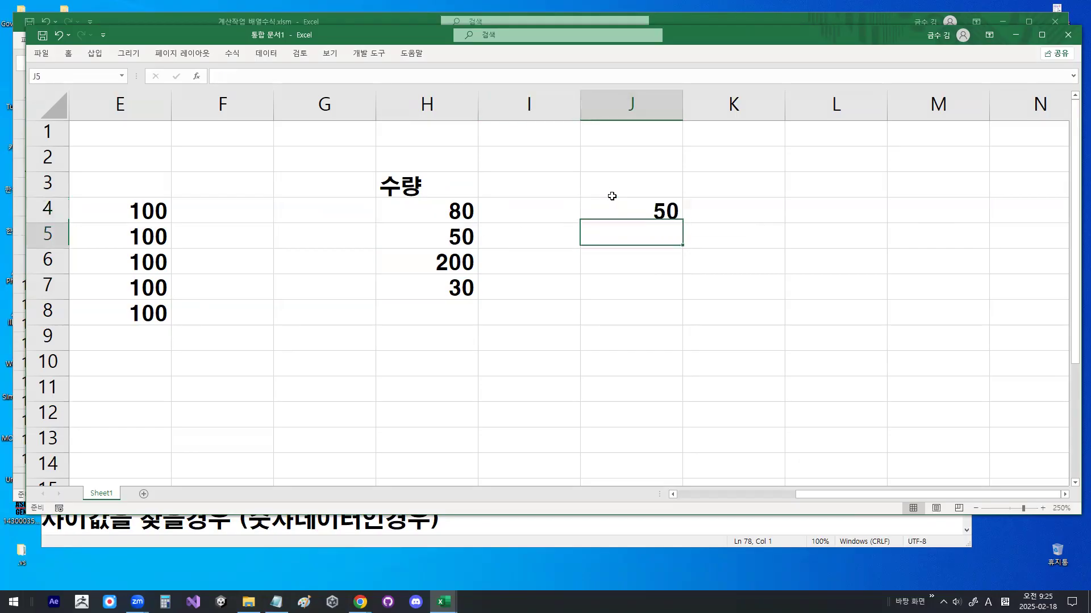
key("Up")
key("Right")
type("=")
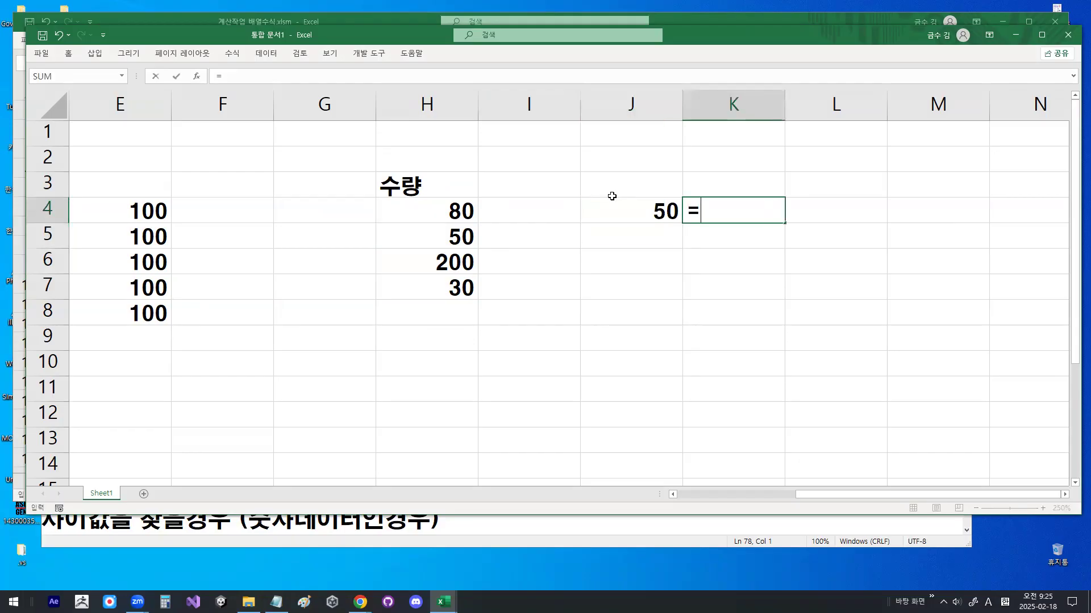
type("MA")
key("Tab")
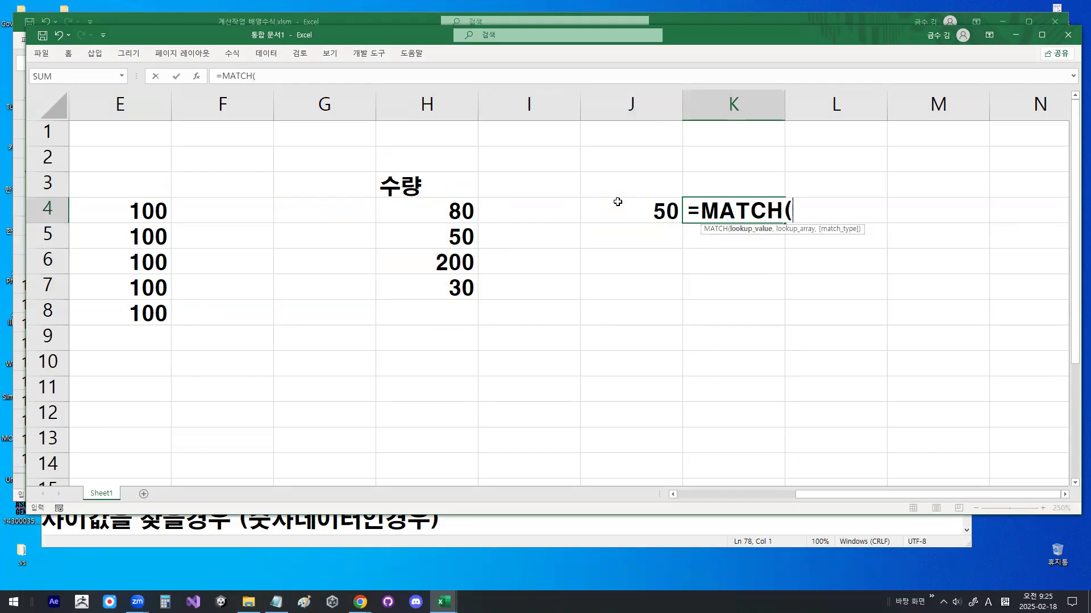
left_click(626, 205)
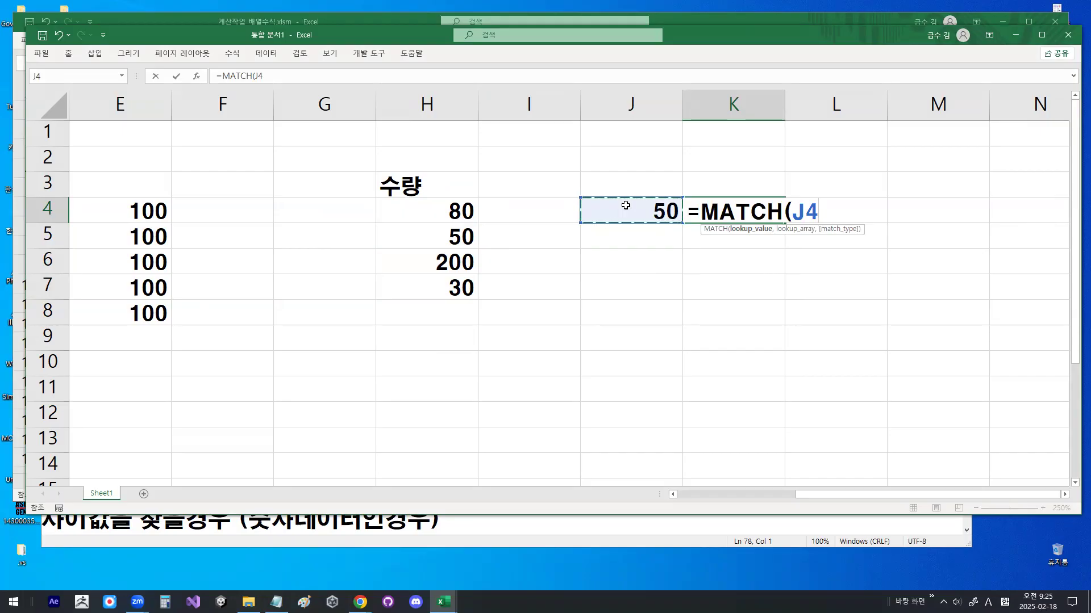
type(",")
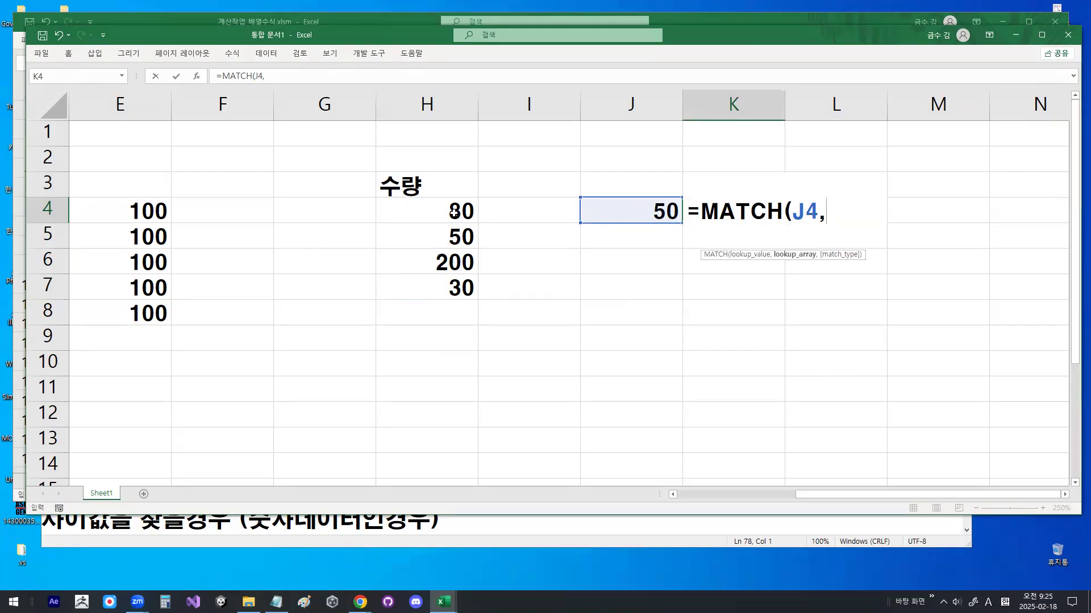
left_click_drag(455, 211, 453, 291)
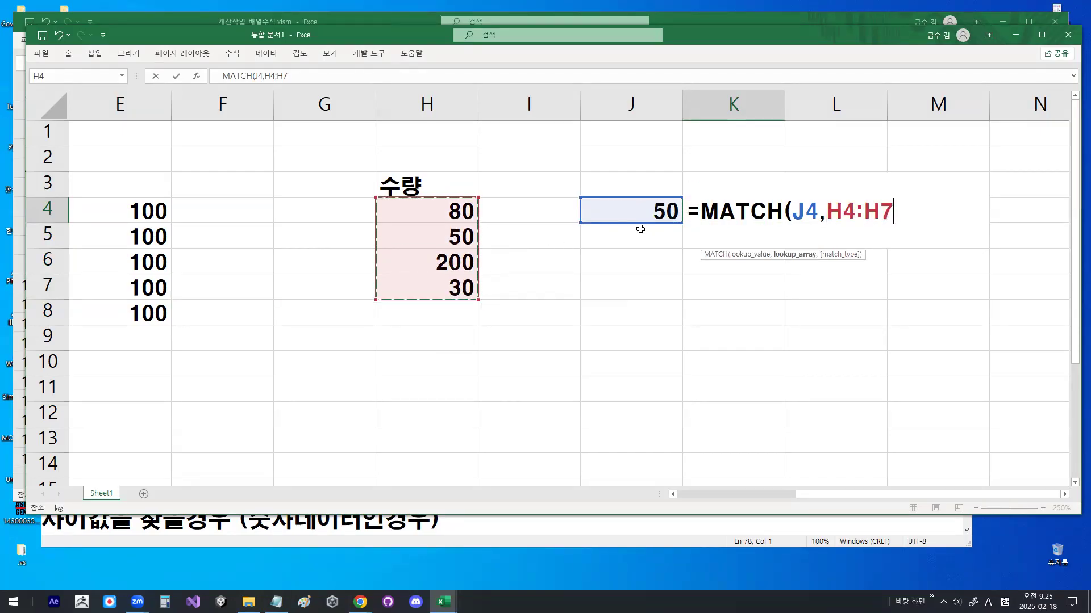
Annotate how 50 is found downward in the 수량 range at position 2, mark H4:H7 in the formula, and clear the drawings
mouse_move(681, 214)
left_mouse_down()
mouse_move(670, 226)
mouse_move(652, 200)
mouse_move(680, 206)
left_mouse_up()
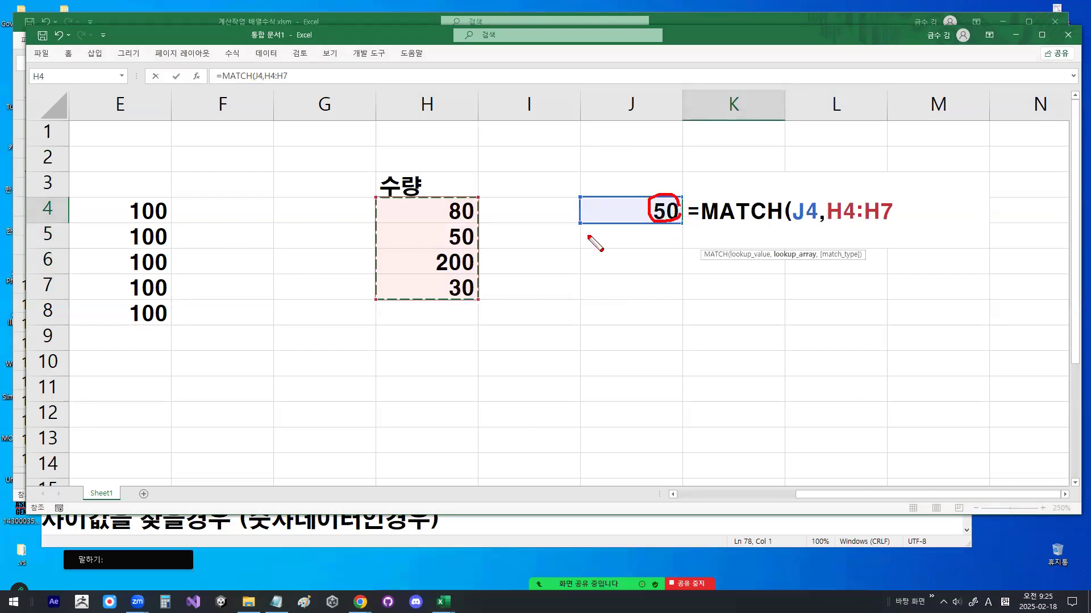
left_click_drag(443, 249, 473, 249)
mouse_move(398, 208)
left_mouse_down()
mouse_move(397, 299)
mouse_move(452, 227)
mouse_move(476, 238)
left_mouse_up()
mouse_move(377, 199)
left_mouse_down()
mouse_move(360, 287)
mouse_move(372, 307)
left_mouse_up()
mouse_move(503, 204)
left_mouse_down()
mouse_move(501, 242)
mouse_move(480, 240)
mouse_move(517, 225)
mouse_move(520, 250)
left_mouse_up()
left_click(501, 246)
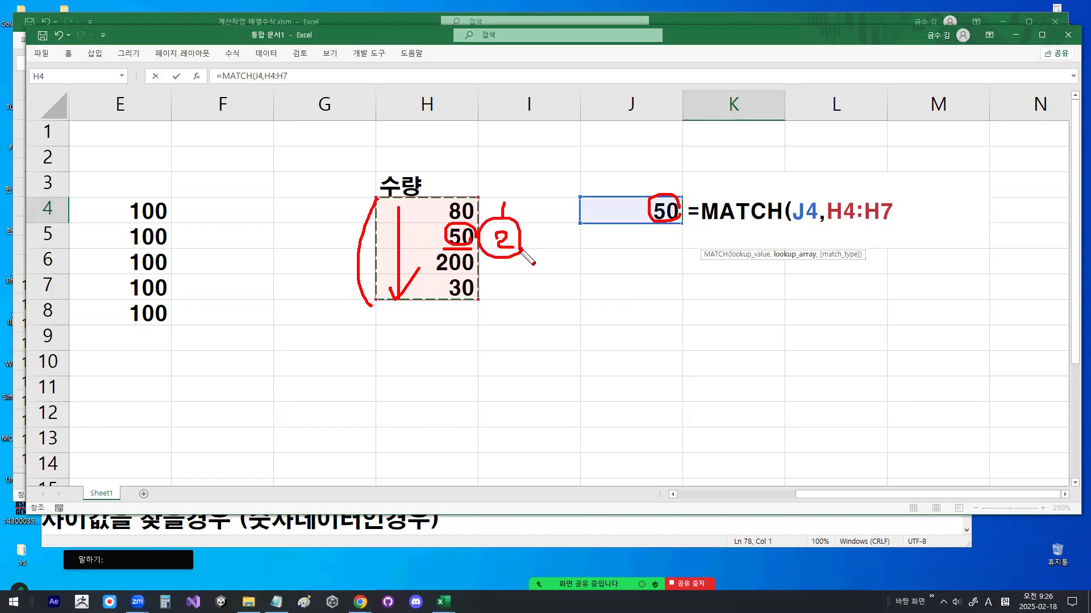
mouse_move(829, 224)
left_mouse_down()
mouse_move(892, 225)
mouse_move(852, 231)
mouse_move(900, 199)
mouse_move(899, 209)
left_mouse_up()
key("Escape")
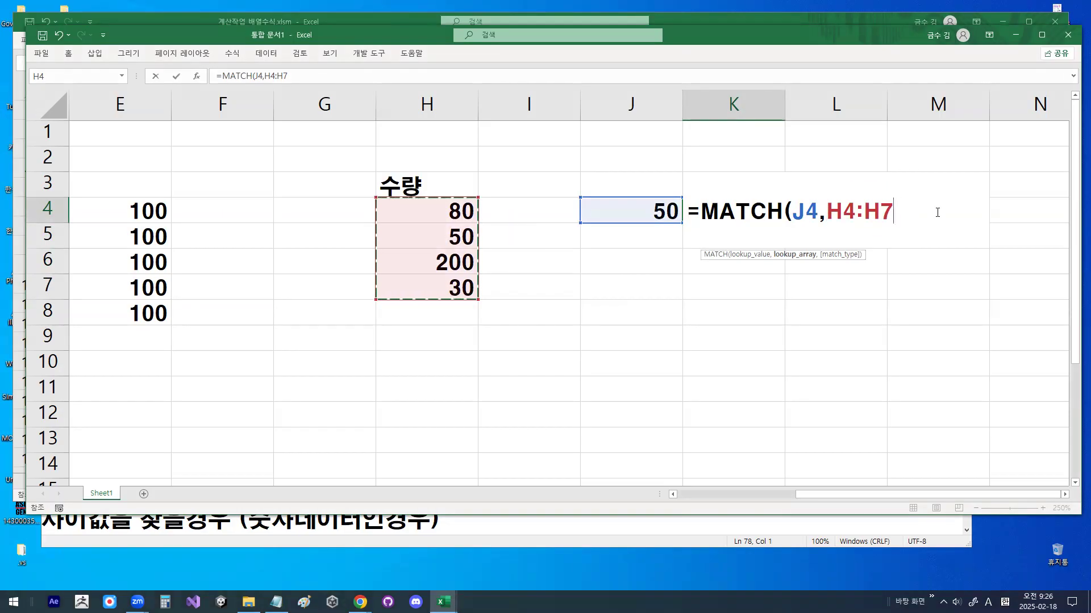
Add the separator for the match type argument, underline the 0 - 정확히 일치 option, and mark 50 in the 수량 column
type(",")
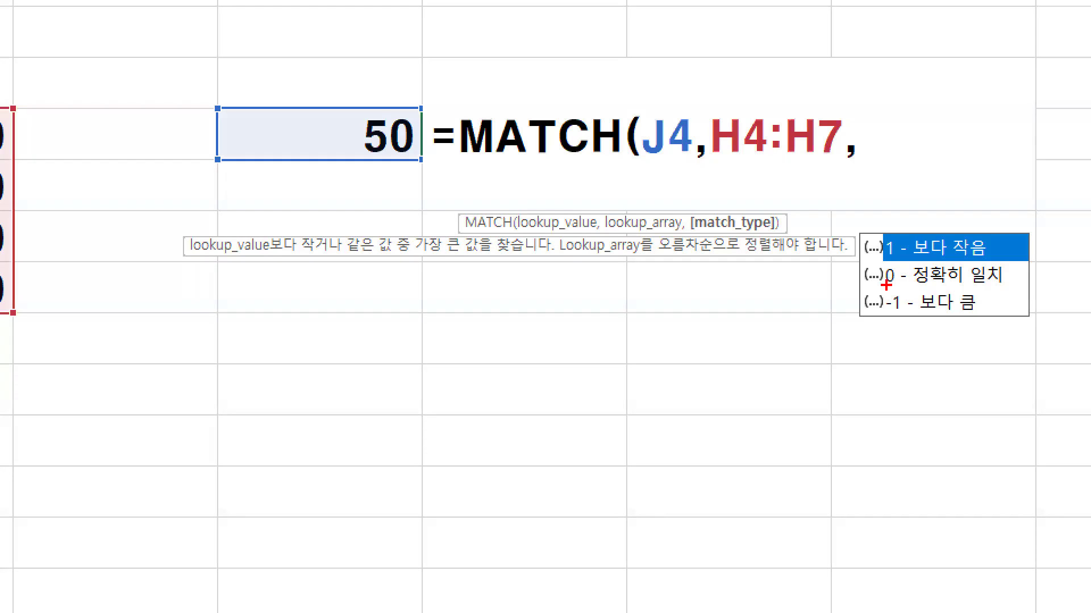
left_click_drag(885, 288, 1012, 287)
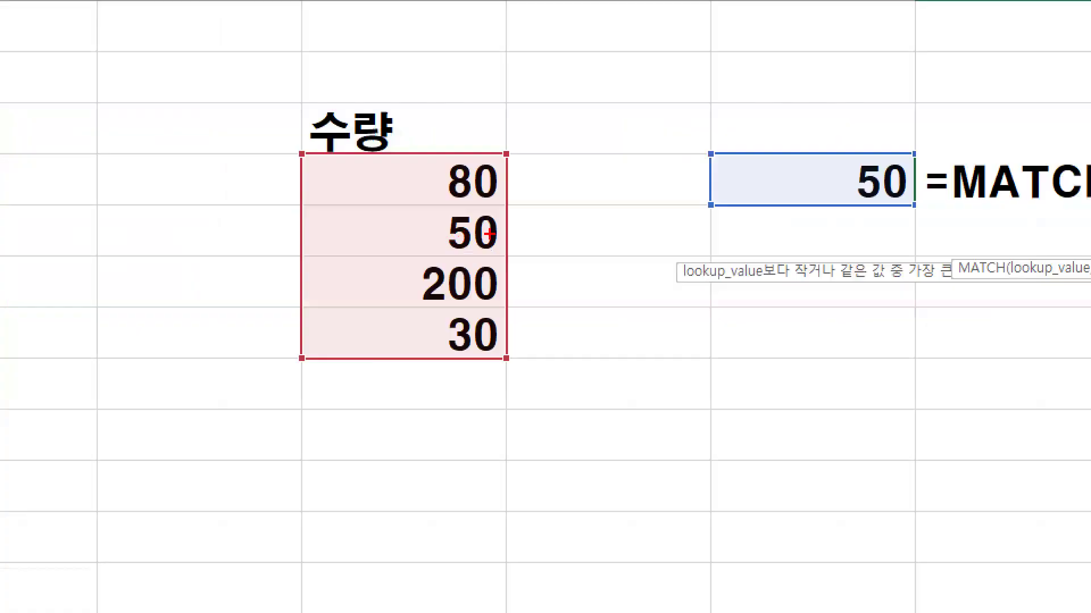
mouse_move(490, 233)
left_mouse_down()
mouse_move(453, 250)
mouse_move(492, 215)
left_mouse_up()
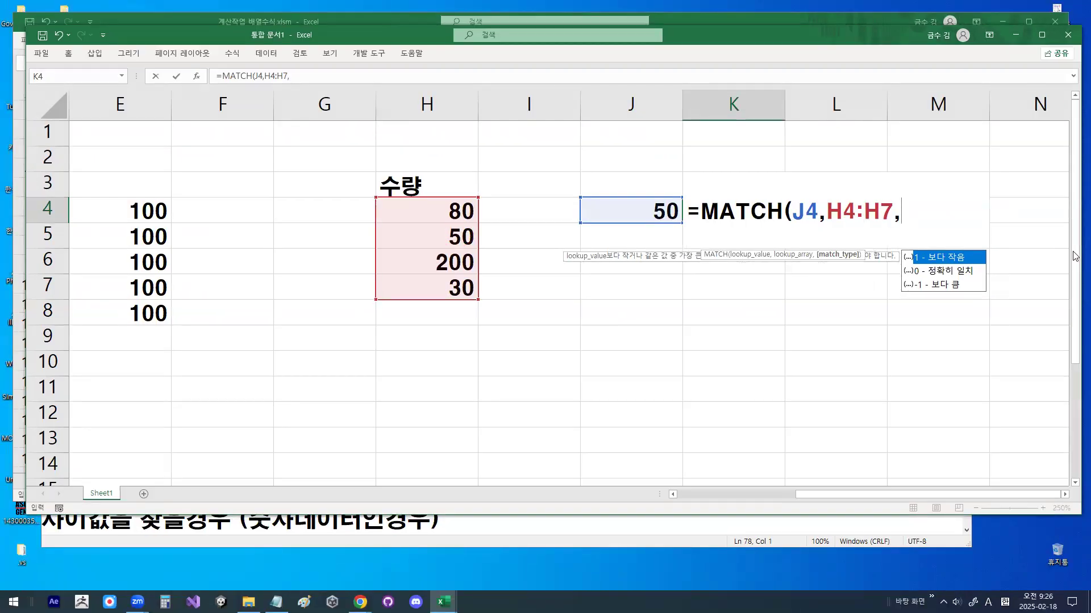
Complete the K4 formula as =MATCH(J4,H4:H7,0) and move to L4
type("0")
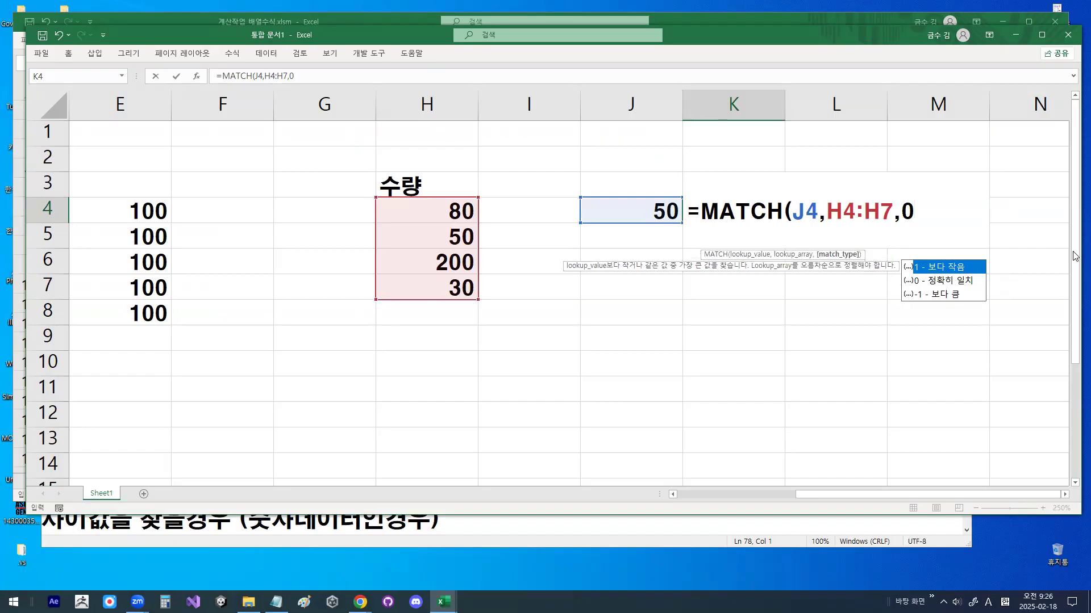
type(")")
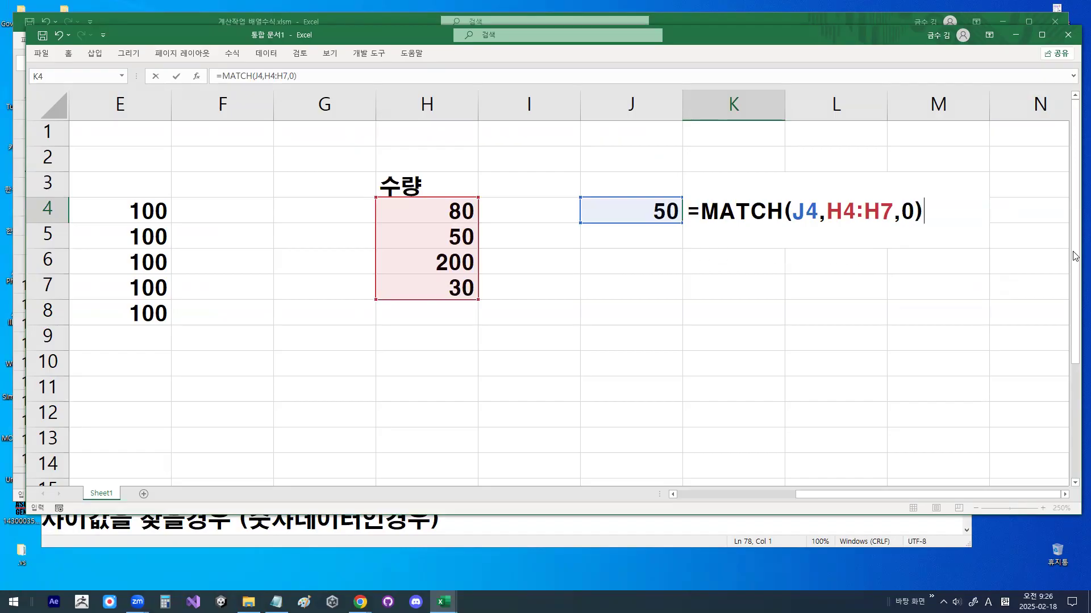
key("Return")
key("Up")
key("Right")
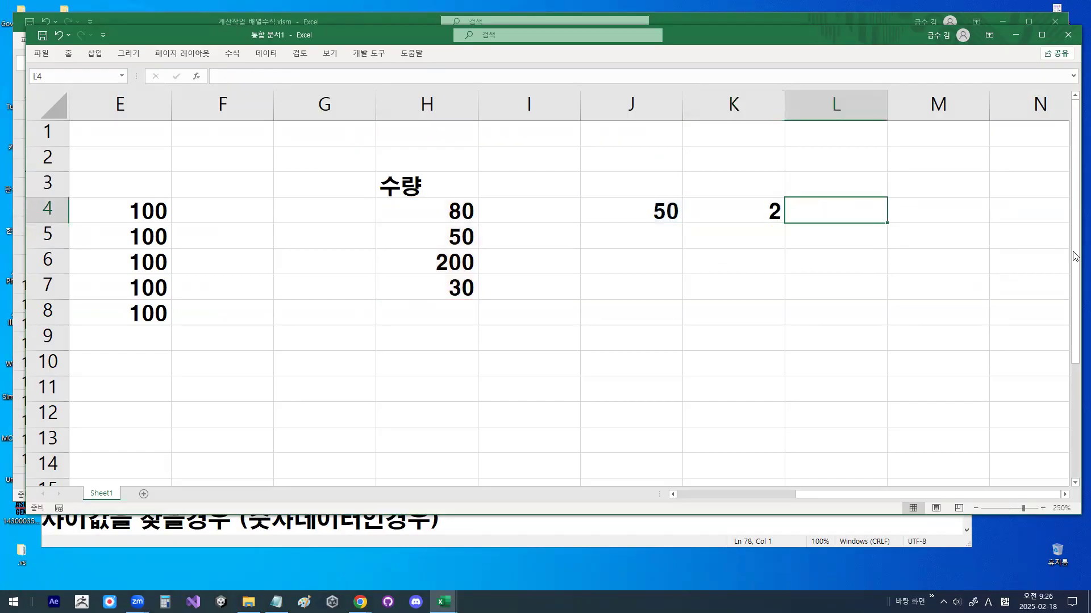
Label the result in L4 as 행위치
type("GO")
key("BackSpace")
key("BackSpace")
key("Hangul")
type("행우")
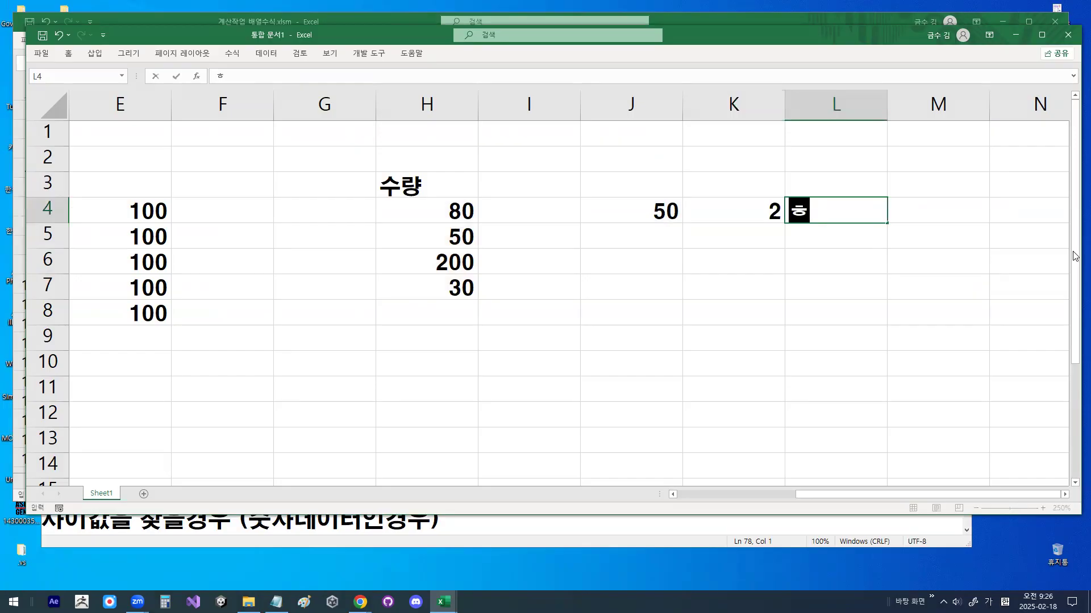
type("위치")
key("Return")
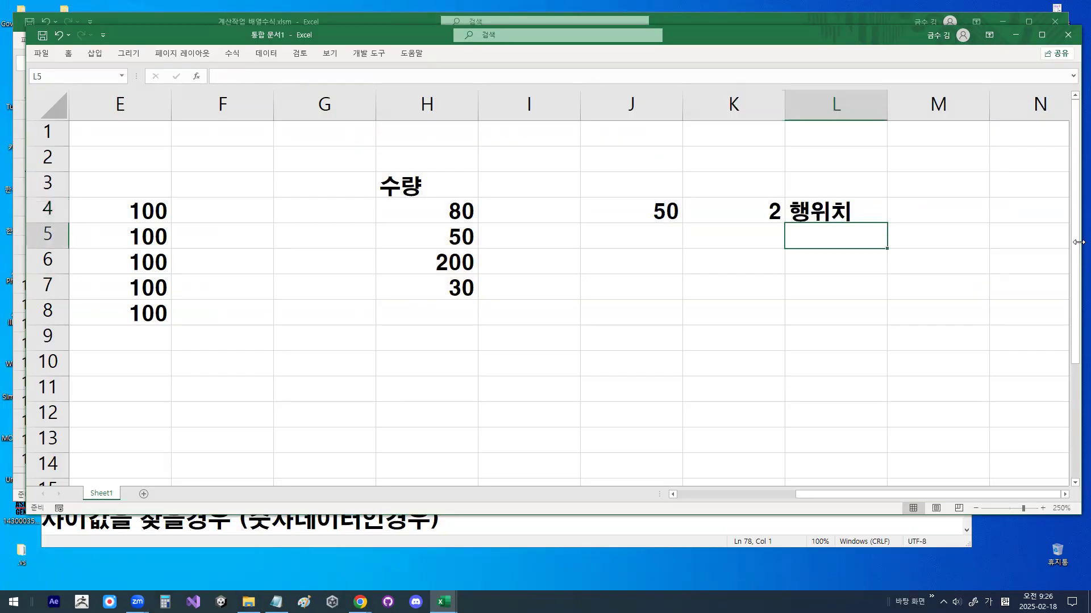
Copy the 수량 values in H4:H7 and paste them transposed into J9:M9
left_click_drag(457, 212, 457, 286)
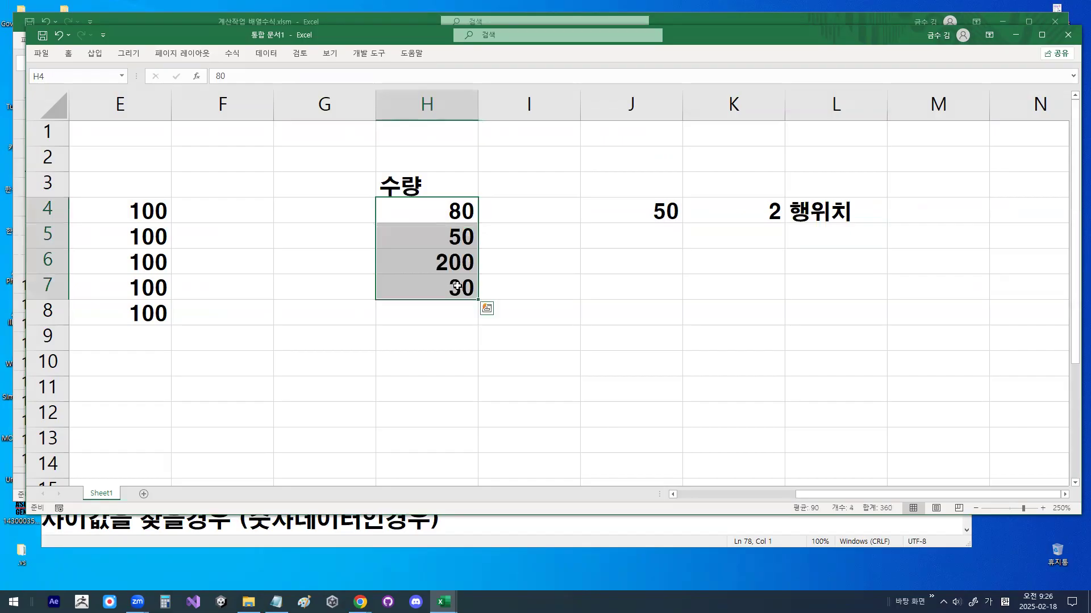
key("ctrl+c")
left_click(616, 344)
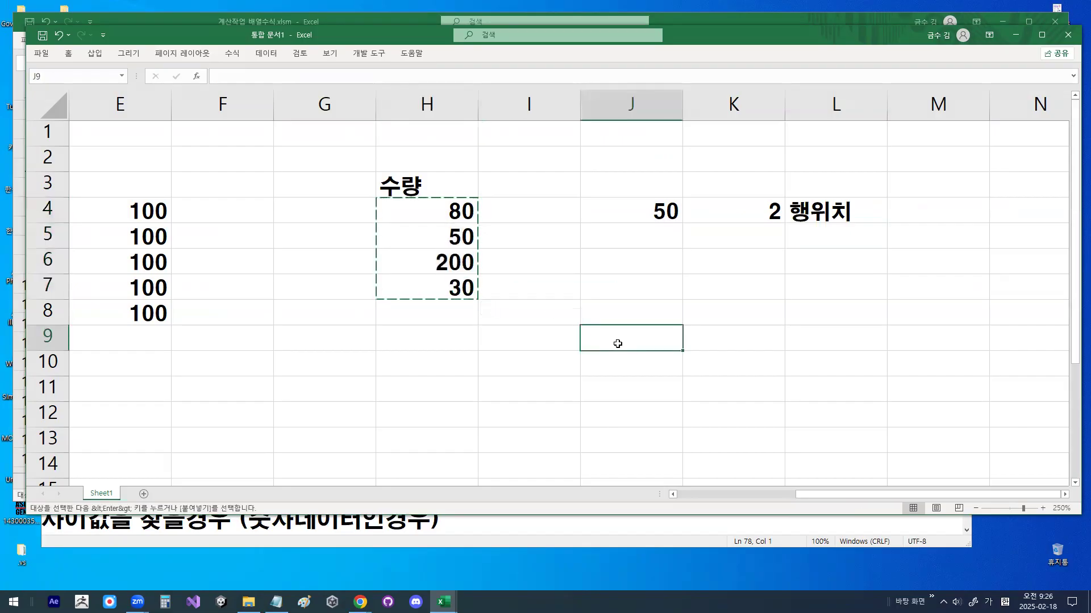
right_click(619, 346)
left_click(676, 102)
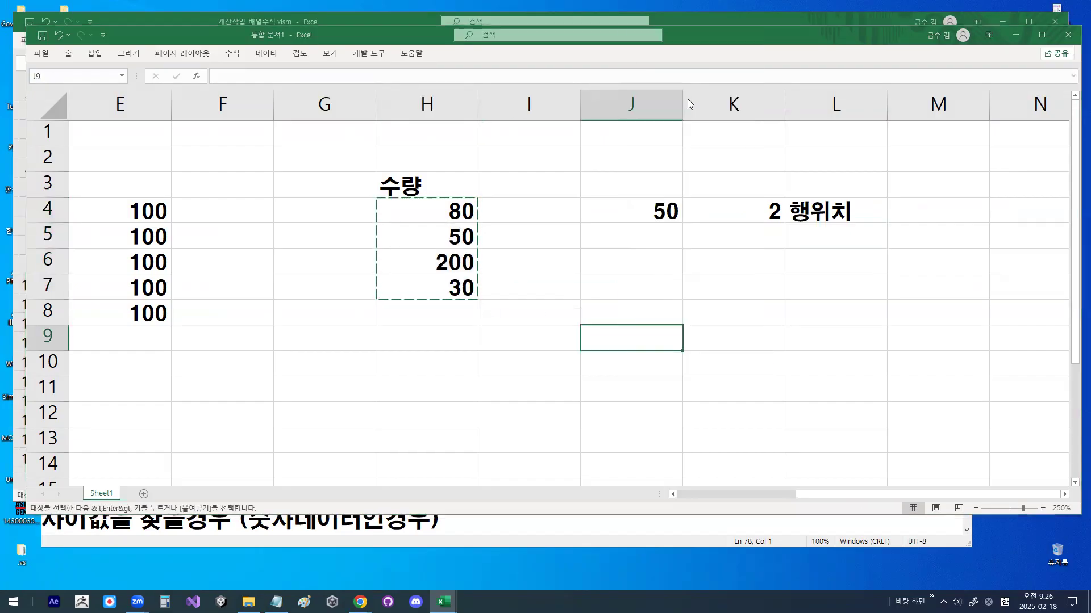
left_click(710, 183)
left_click(718, 206)
left_click(757, 411)
scroll(749, 394, "down", 1)
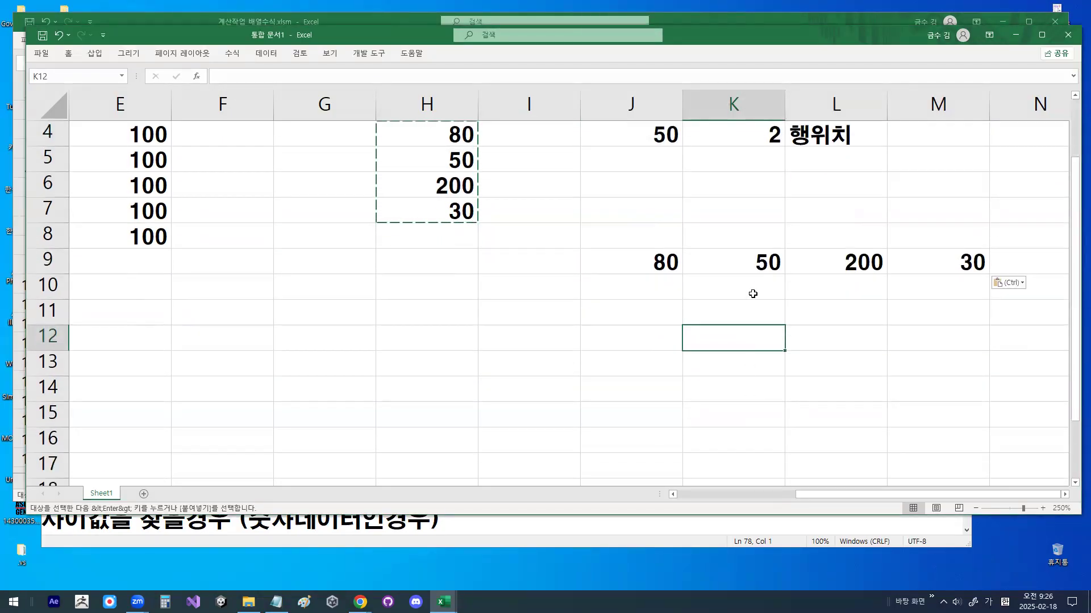
key("Escape")
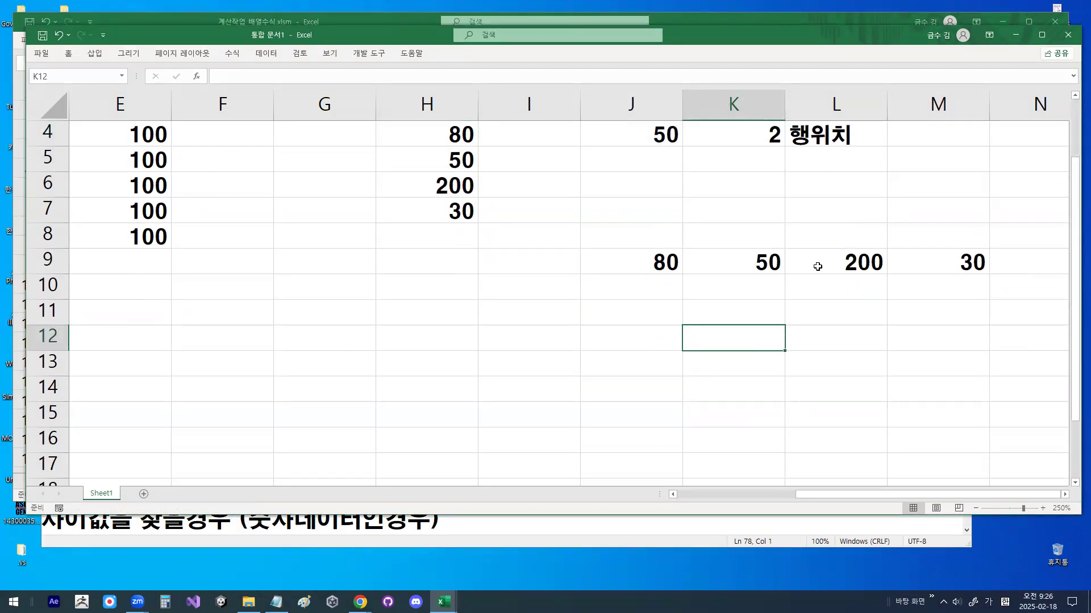
Enter 200 in I12 as the lookup value for the horizontal range in row 9
left_click(838, 262)
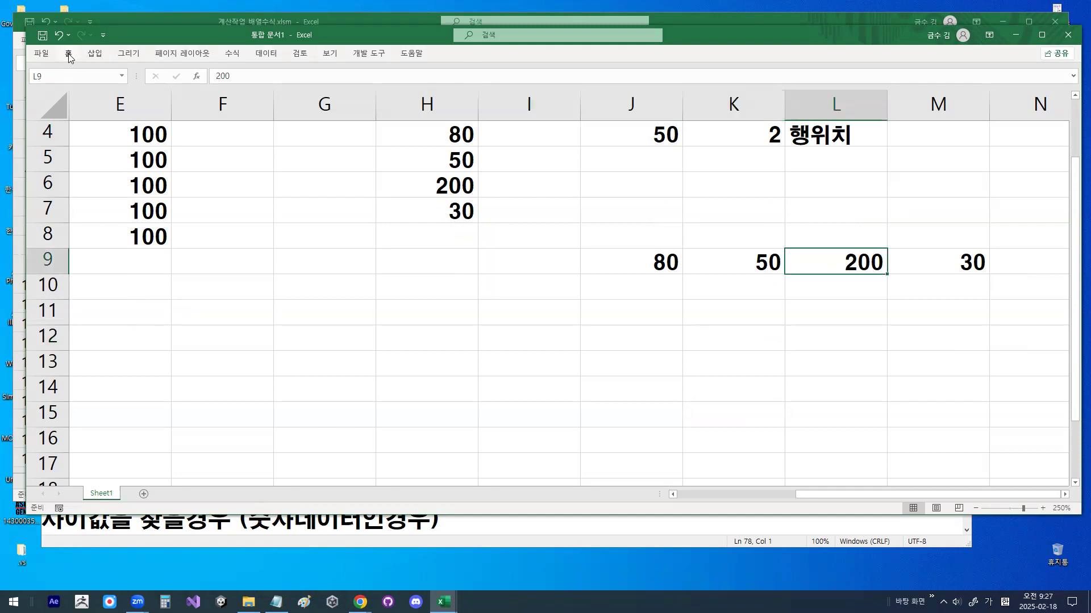
left_click(676, 293)
left_click(667, 262)
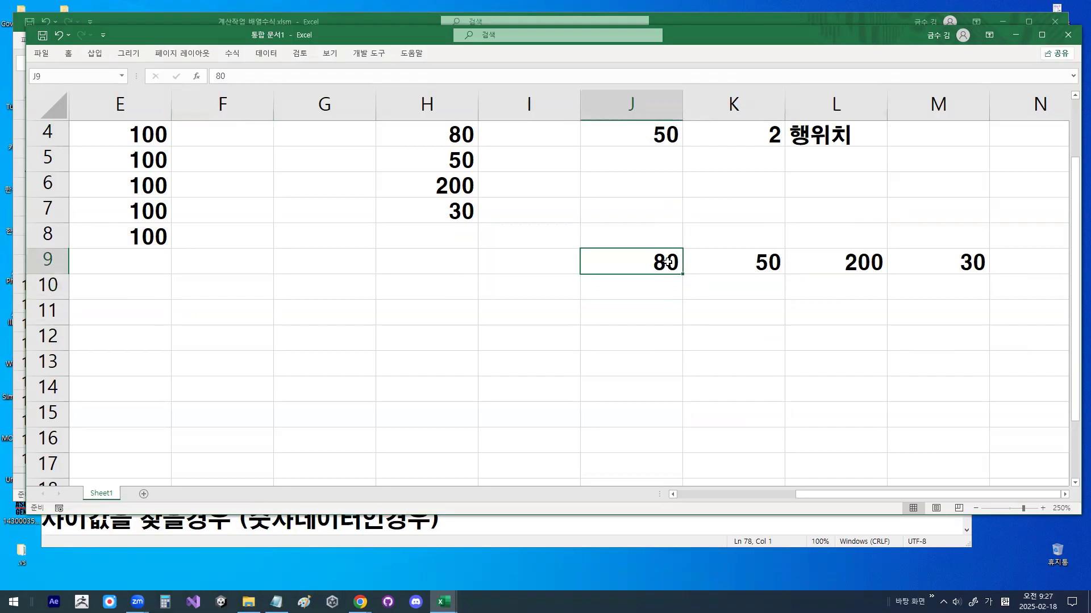
mouse_move(649, 257)
left_mouse_down()
mouse_move(866, 258)
mouse_move(847, 275)
left_mouse_up()
left_click(516, 330)
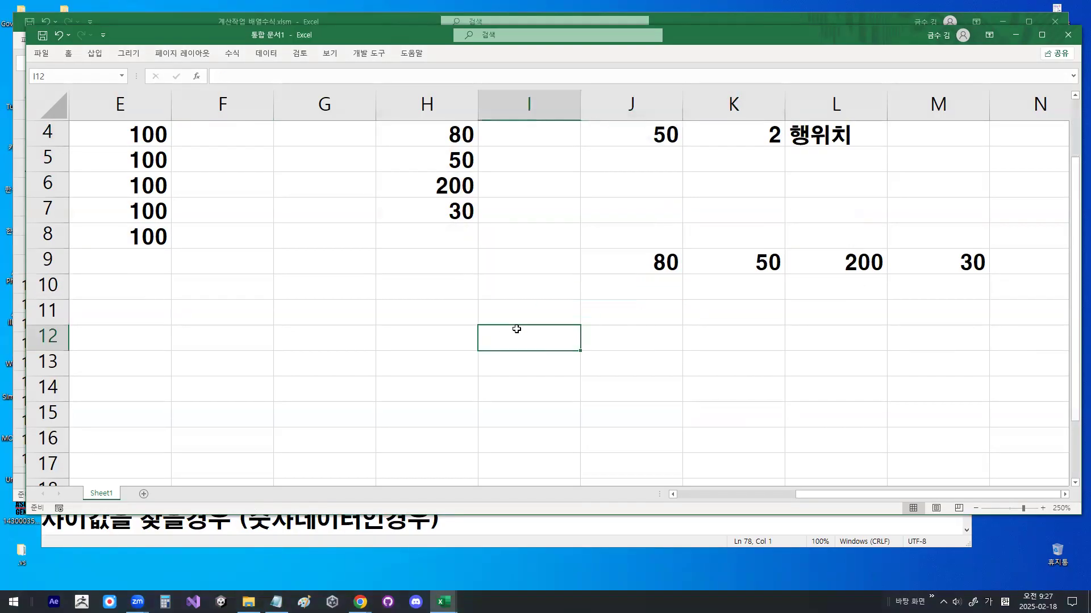
type("200")
key("Return")
Start a MATCH formula in J12 with lookup value I12 and search range J9:M9
key("Up")
key("Right")
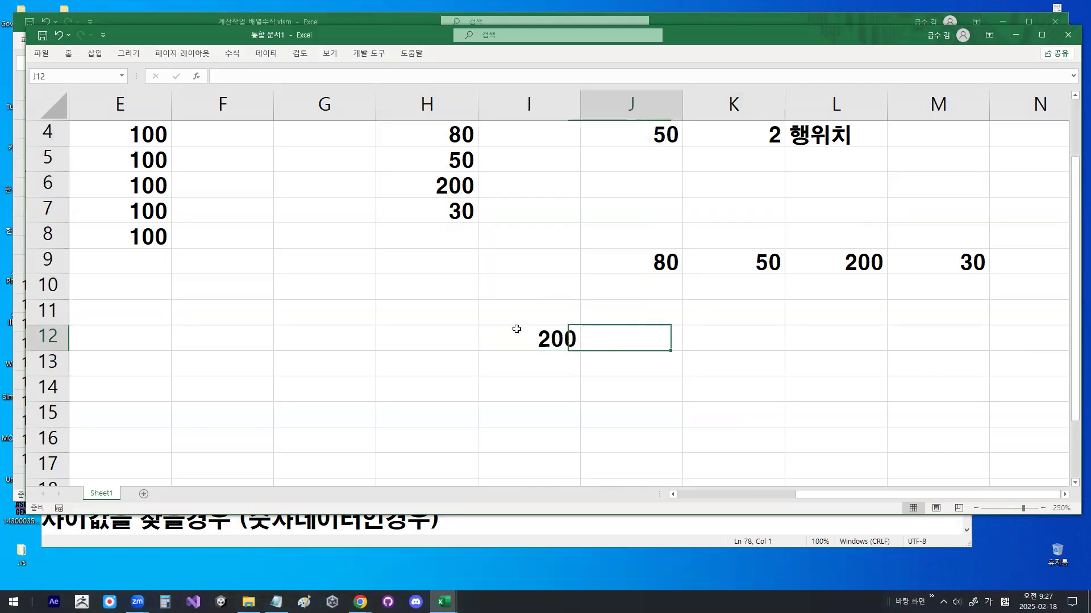
type("=")
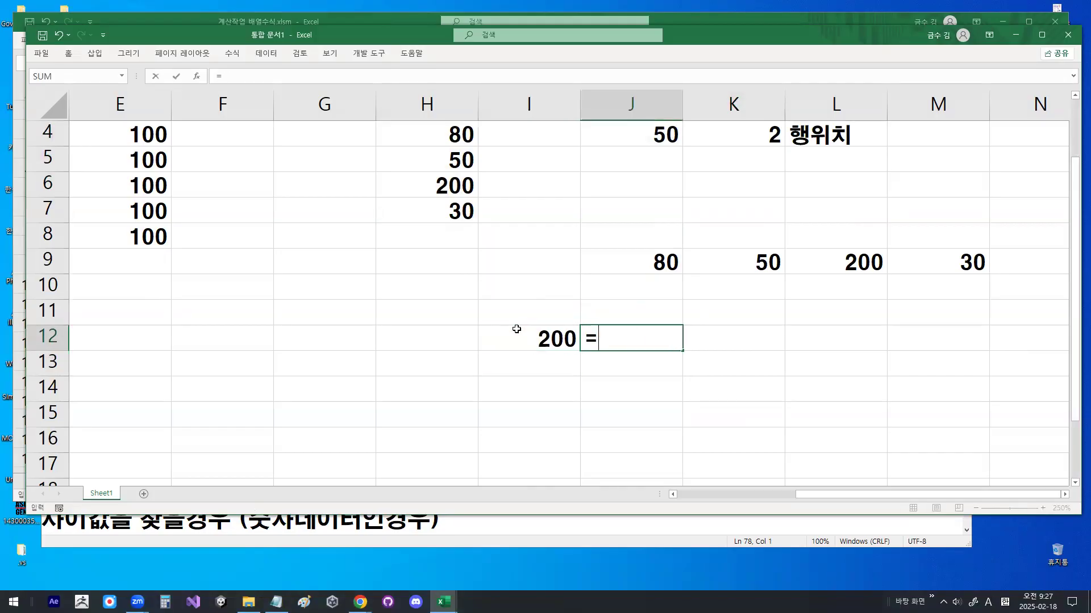
type("MA")
key("Tab")
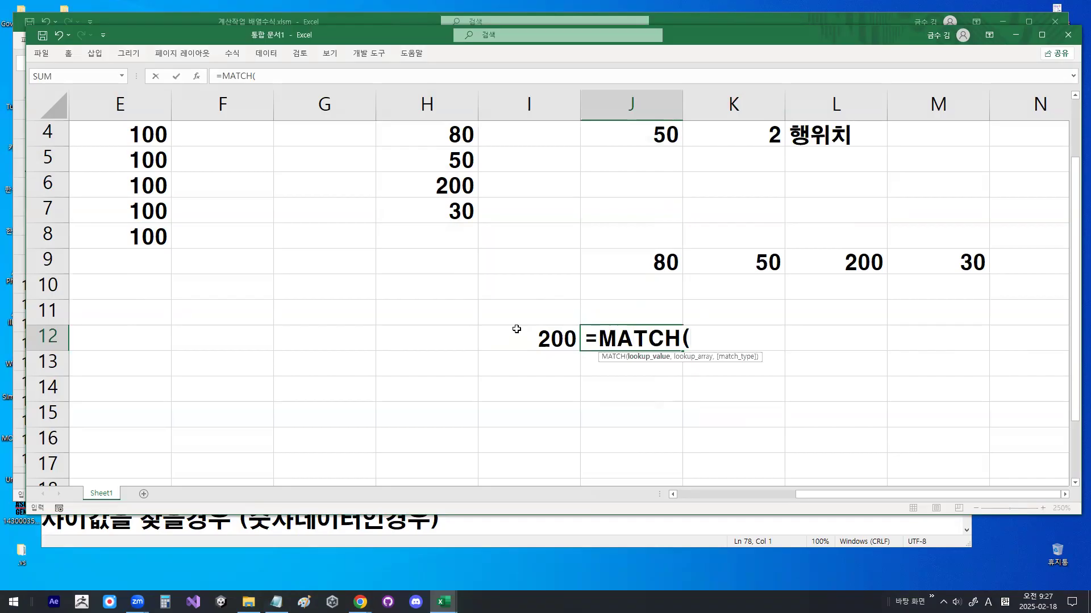
left_click(516, 329)
type(",")
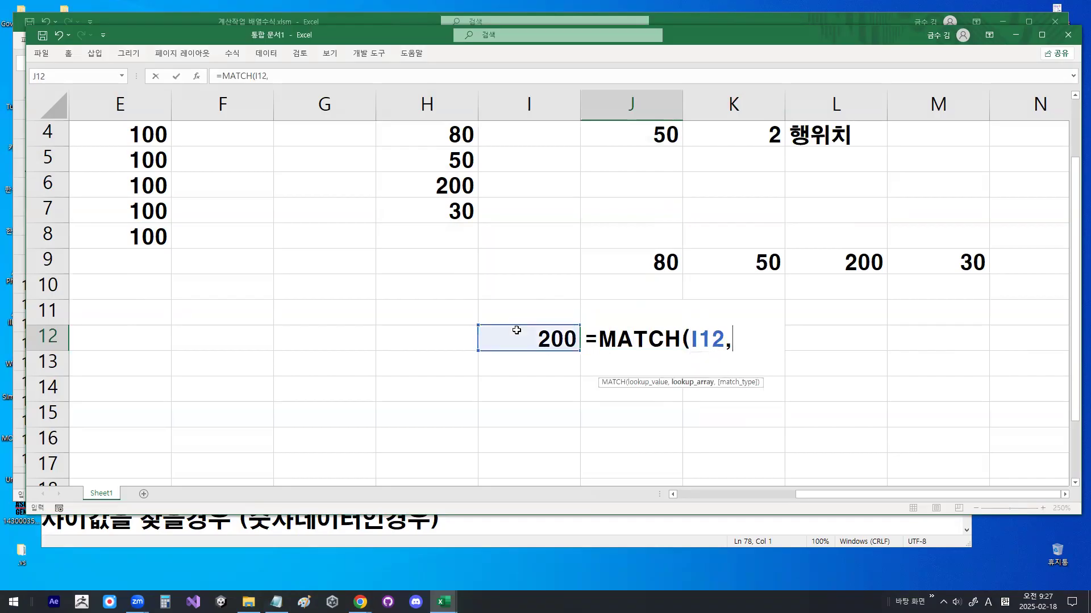
left_click(647, 260)
left_click_drag(647, 259, 931, 259)
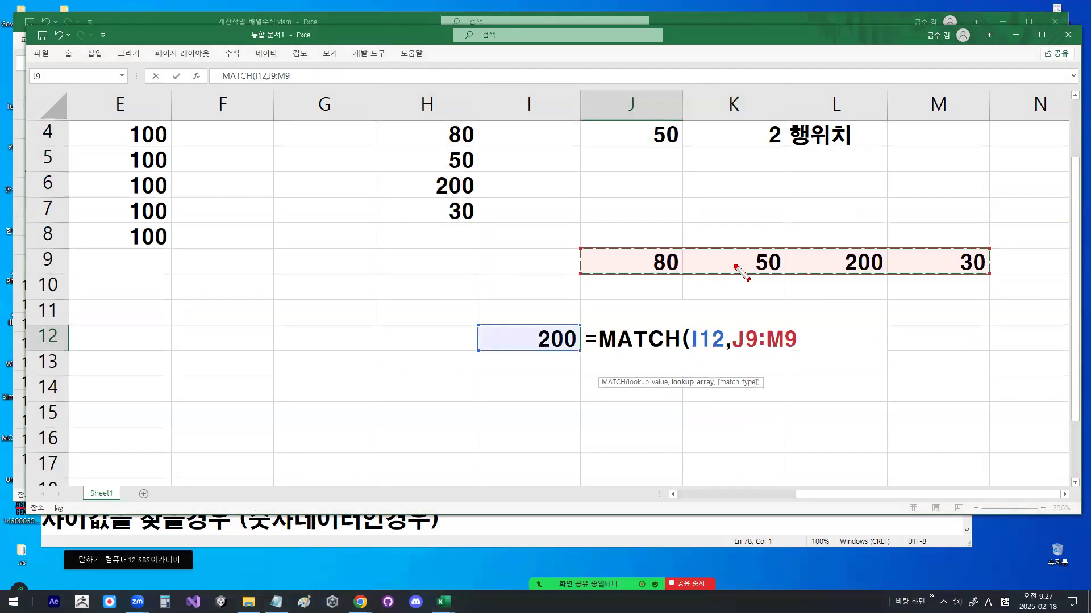
Draw a rightward arrow and vertical lines through each column of J9:M9 to show the search direction, and clear the drawings
left_click_drag(555, 233, 624, 238)
left_click_drag(656, 91, 657, 269)
left_click_drag(738, 71, 738, 250)
left_click_drag(856, 82, 856, 273)
left_click(942, 77)
left_click_drag(944, 241, 944, 281)
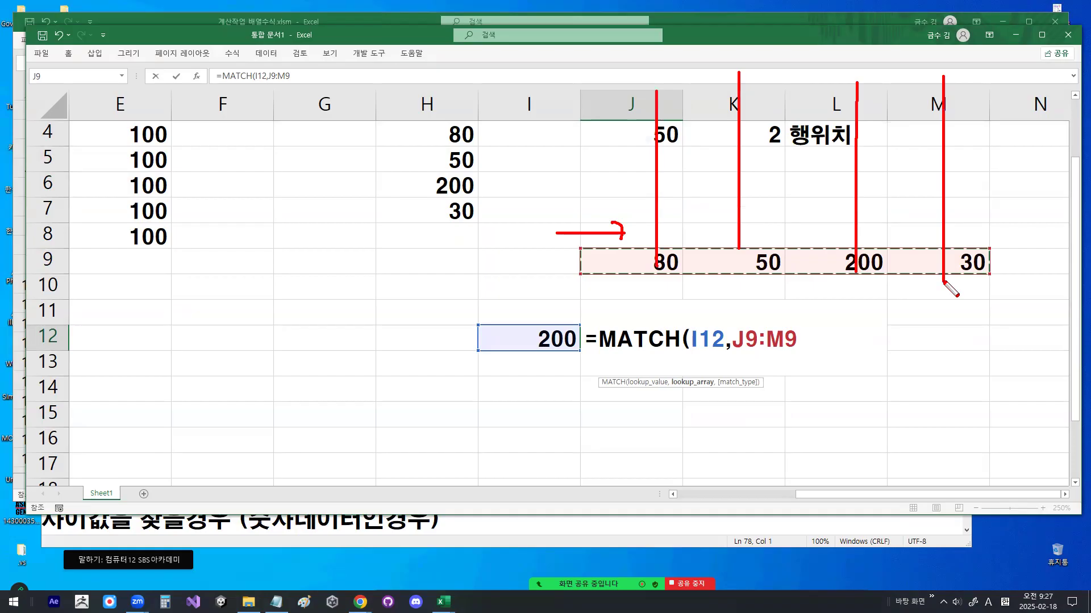
key("Escape")
Tick 80, 50 and 200 in row 9 in turn, circle 200 as the match, and clear the drawings
mouse_move(656, 253)
left_mouse_down()
mouse_move(661, 278)
mouse_move(703, 209)
left_mouse_up()
mouse_move(746, 238)
left_mouse_down()
mouse_move(752, 272)
mouse_move(793, 216)
left_mouse_up()
left_click_drag(847, 241, 852, 277)
left_click_drag(852, 277, 894, 210)
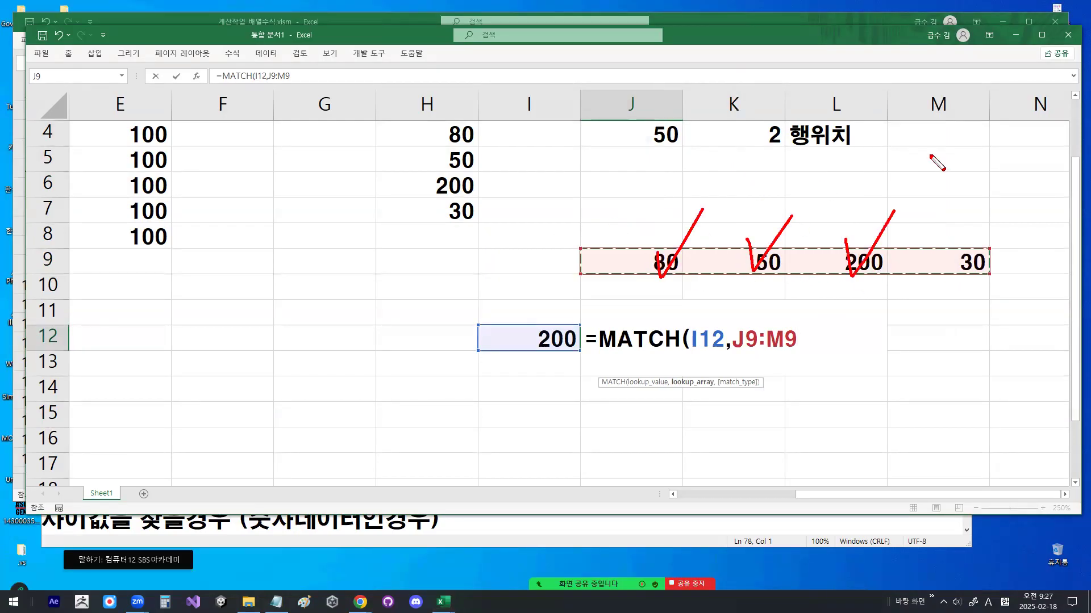
left_click_drag(905, 275, 903, 266)
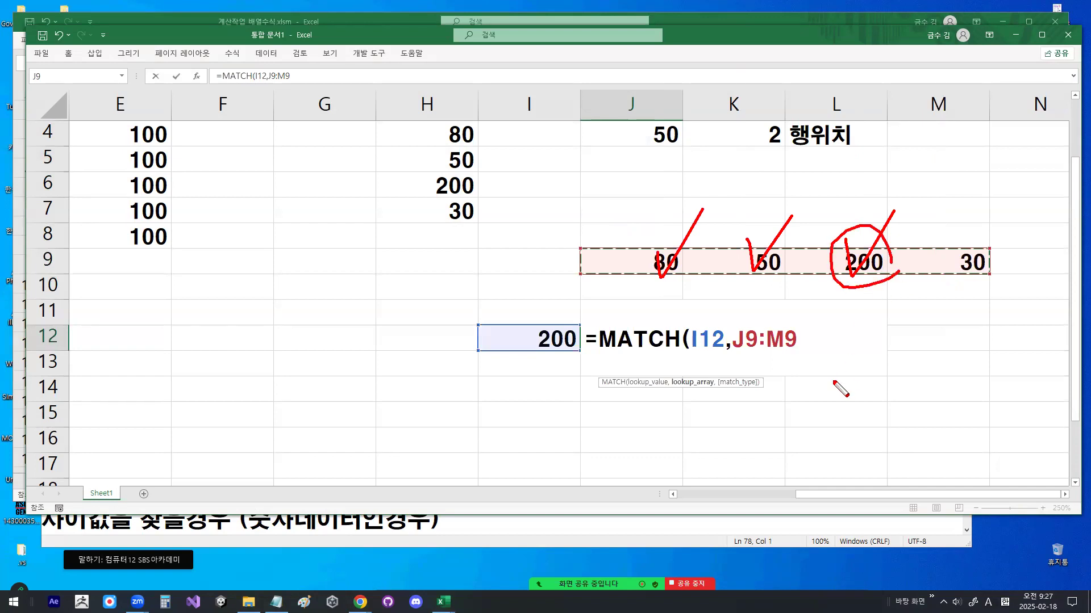
key("Escape")
Complete the J12 formula as =MATCH(I12,J9:M9,0) and reselect the cell
type(",0")
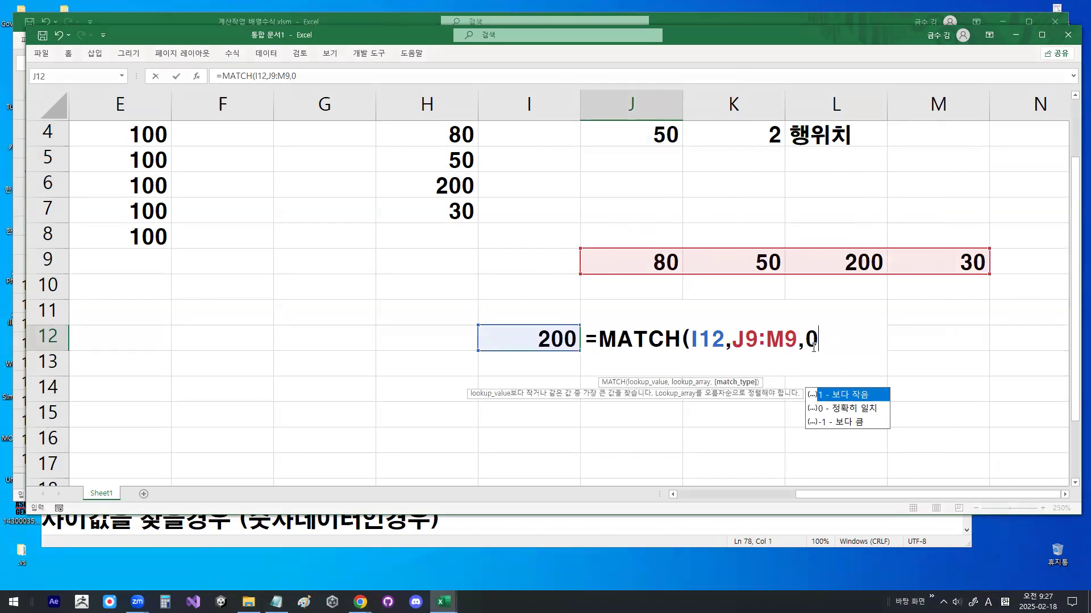
type(")")
key("Return")
key("Up")
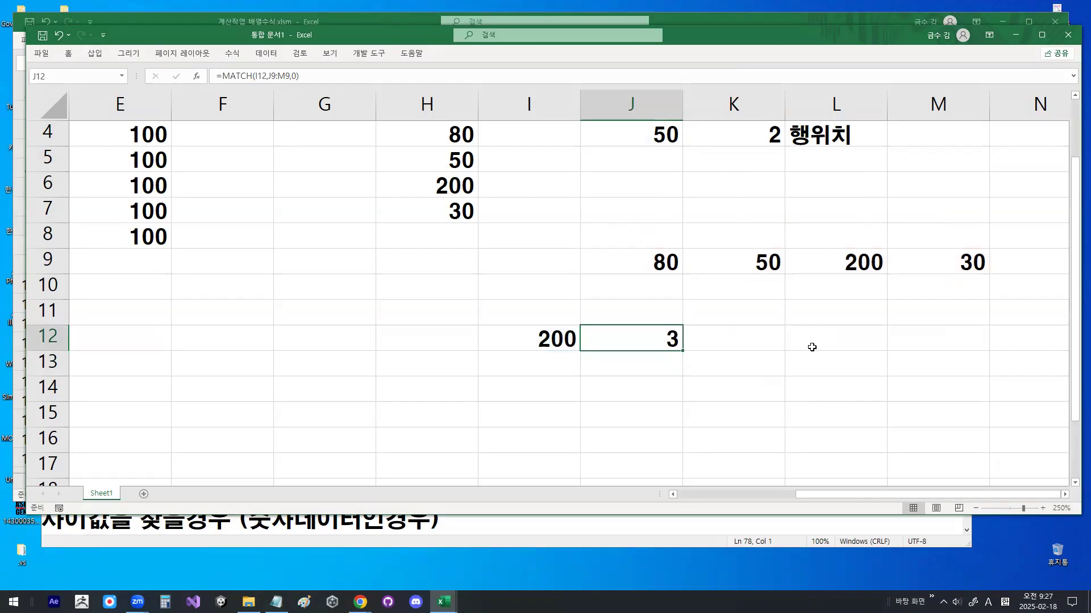
Label the result in K12 as 열위치
key("Right")
type("DUF")
key("BackSpace")
key("BackSpace")
key("BackSpace")
key("Hangul")
type("열위치")
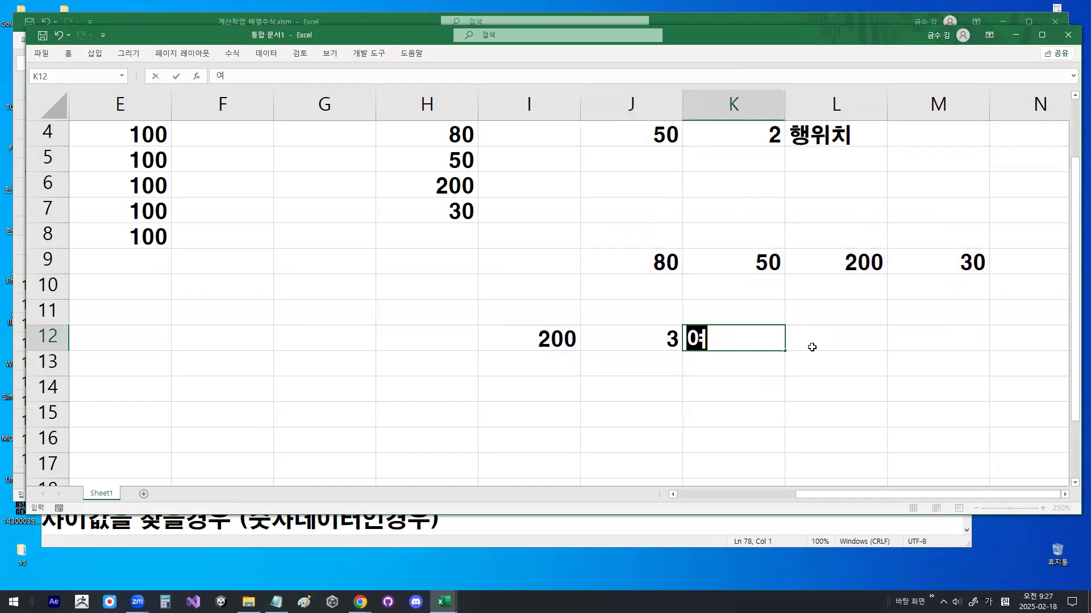
key("Return")
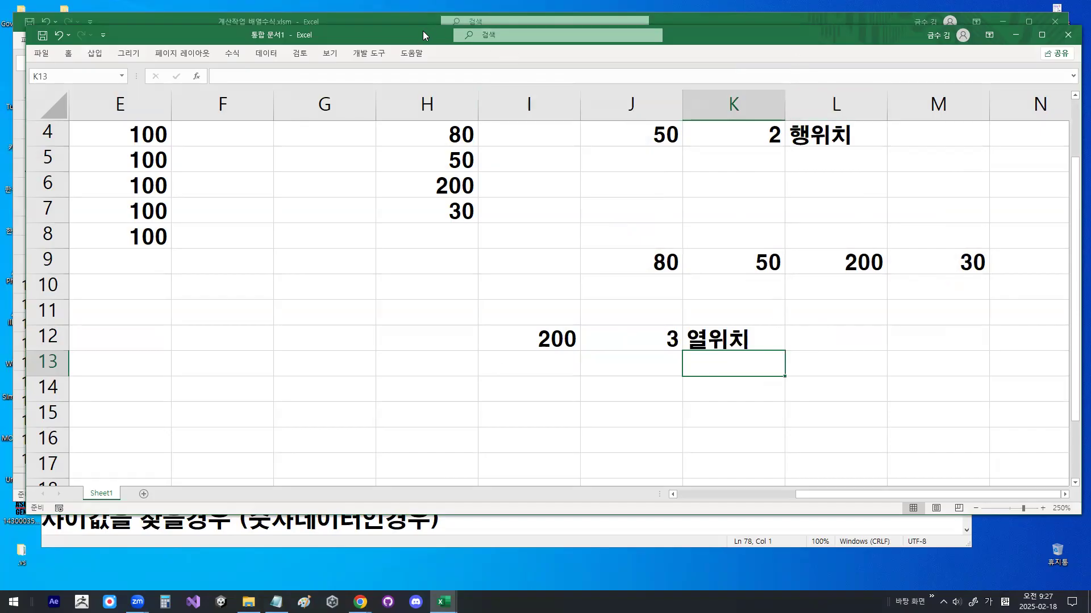
Switch to the 계산작업_배열수식.xlsm workbook and bring up 표4 on the 배열수식1(답안) sheet
left_click(719, 24)
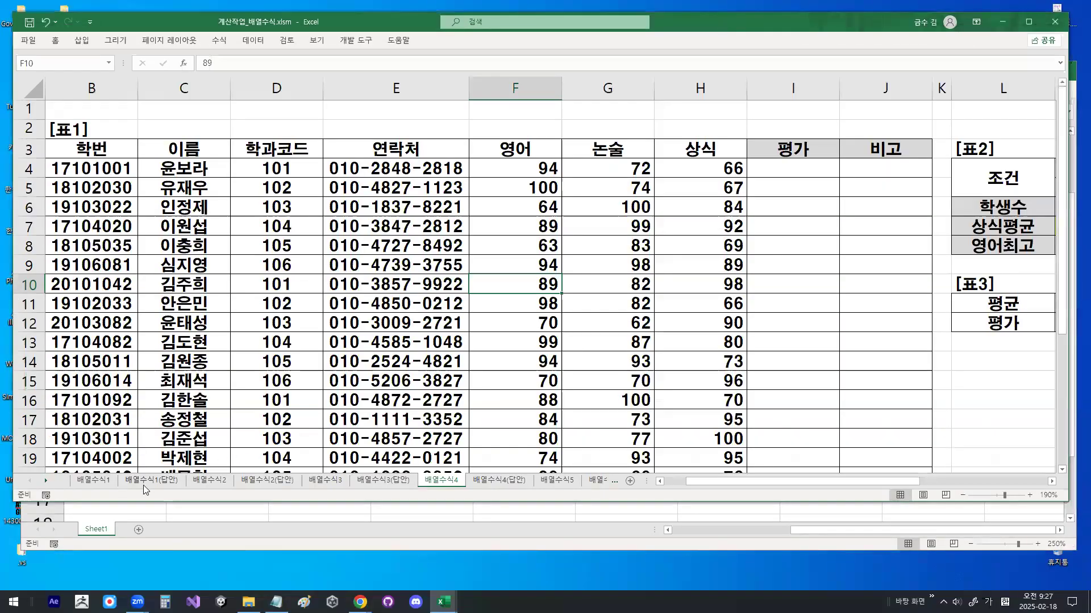
left_click(145, 483)
double_click(705, 188)
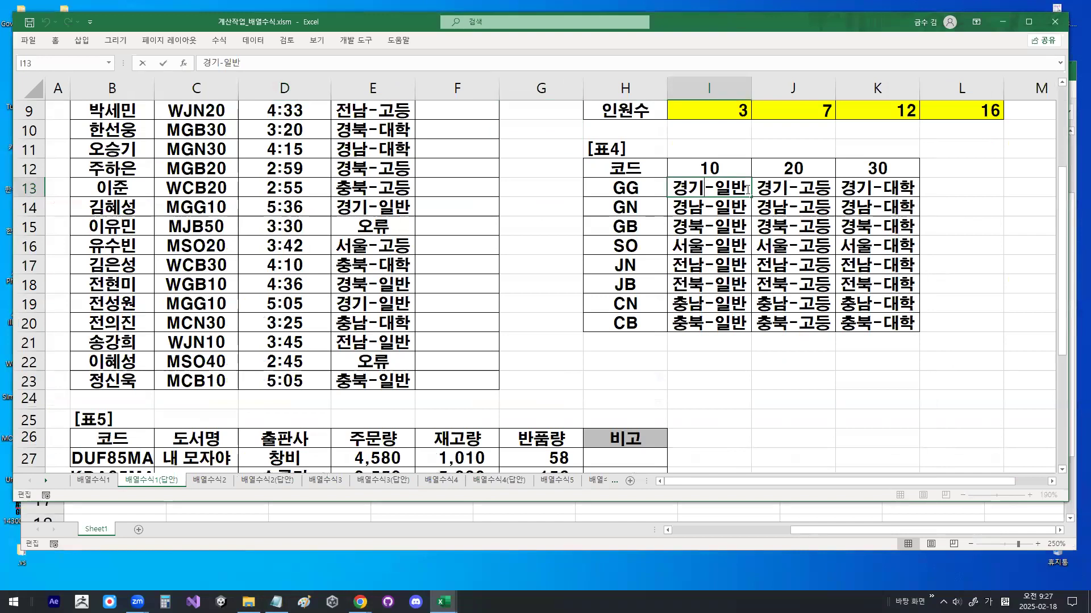
key("Escape")
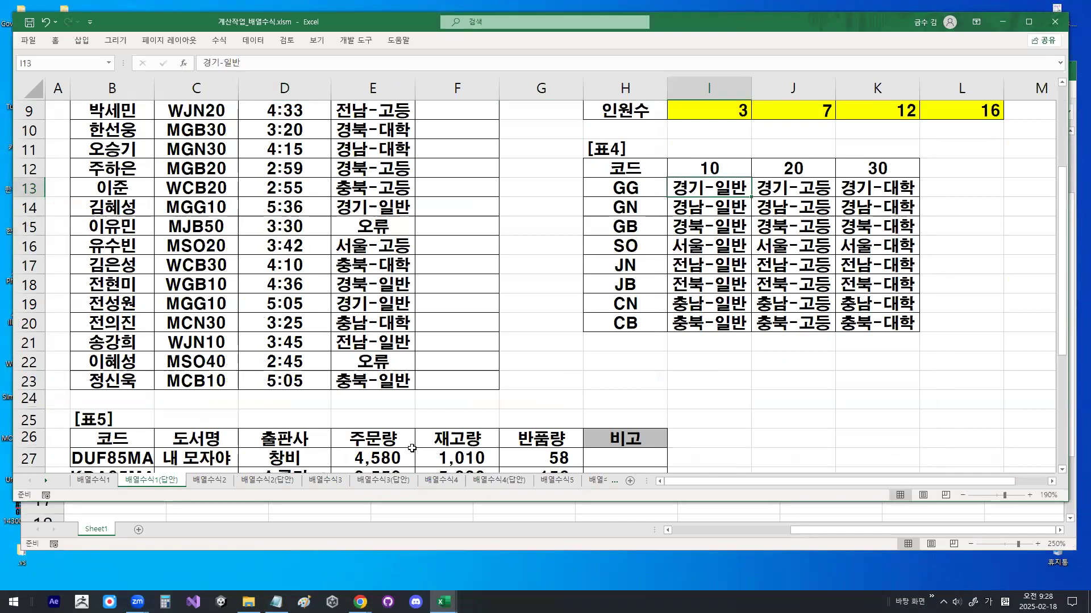
Examine the SUM(IF()) array formulas in I9 and J9 of 표3, circling and ticking parts of the I9 formula
scroll(584, 362, "up", 2)
double_click(698, 230)
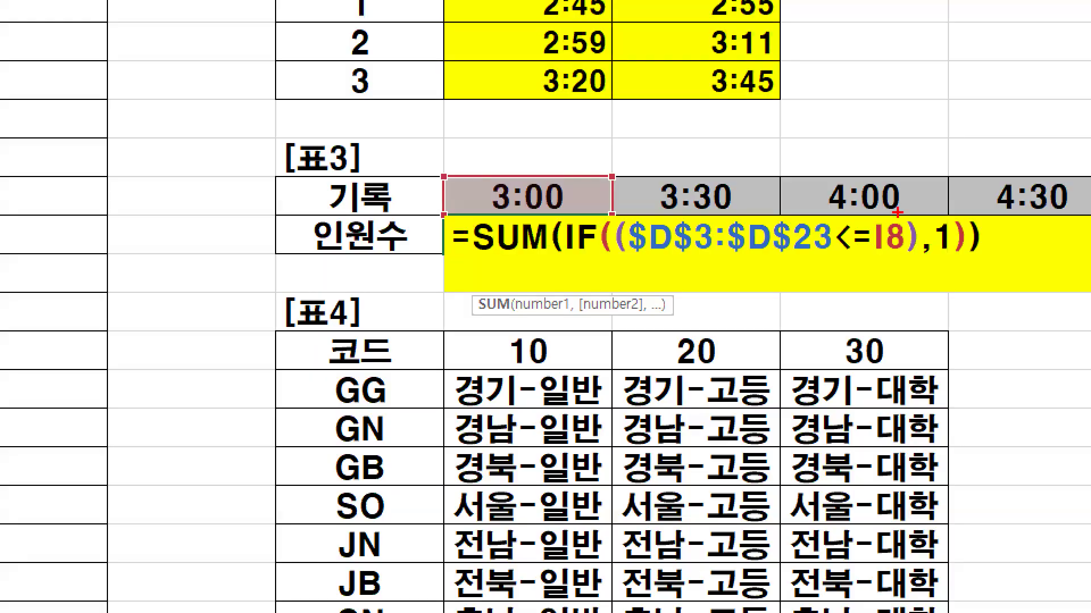
mouse_move(940, 215)
left_mouse_down()
mouse_move(656, 190)
mouse_move(881, 213)
left_mouse_up()
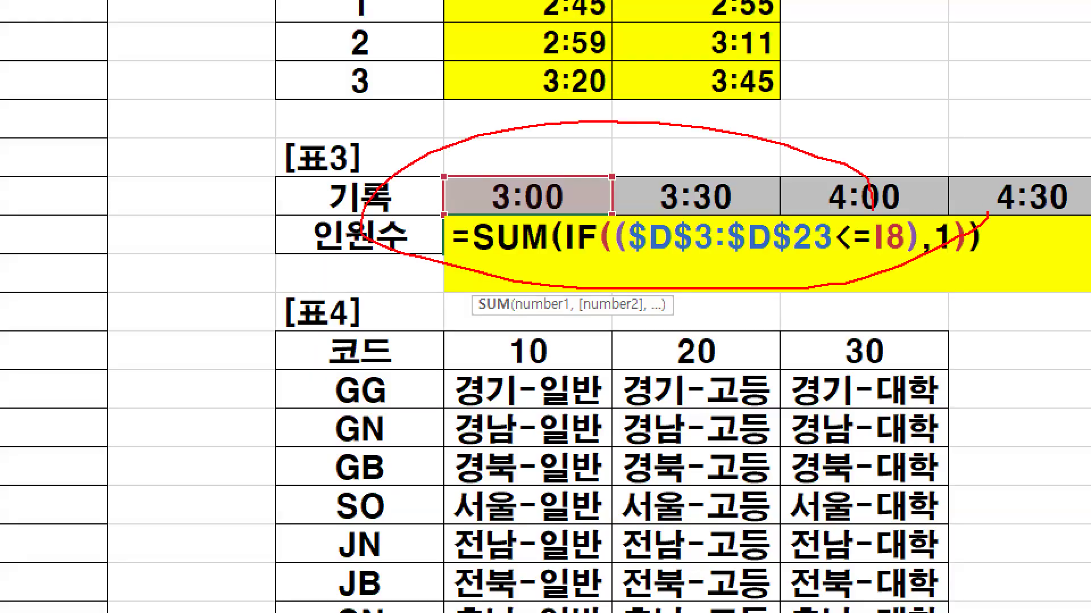
left_click_drag(441, 230, 514, 150)
left_click_drag(588, 177, 687, 150)
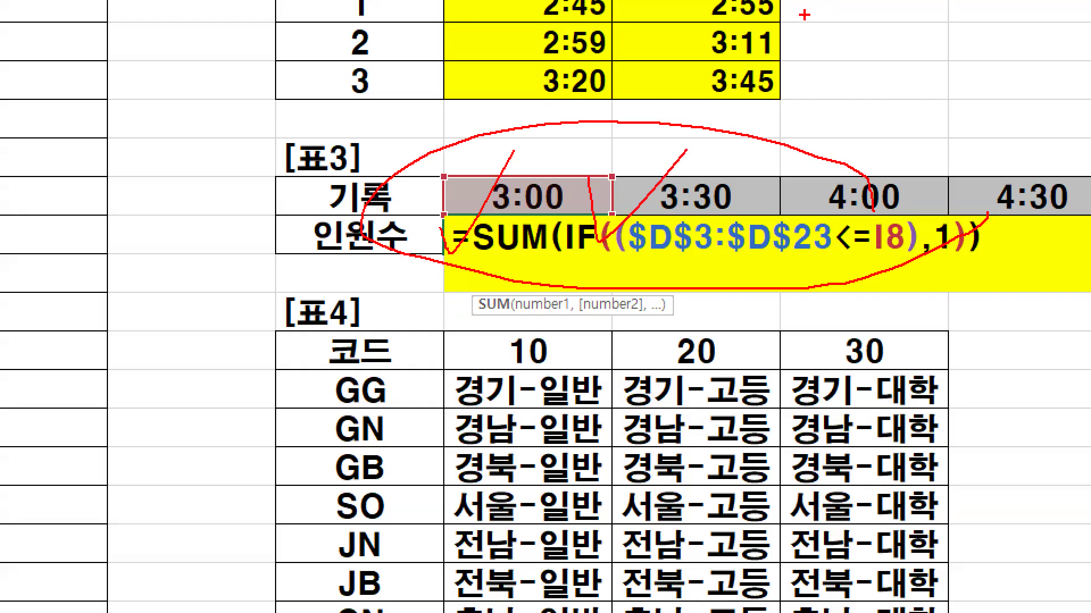
key("Escape")
key("ctrl+shift+Return")
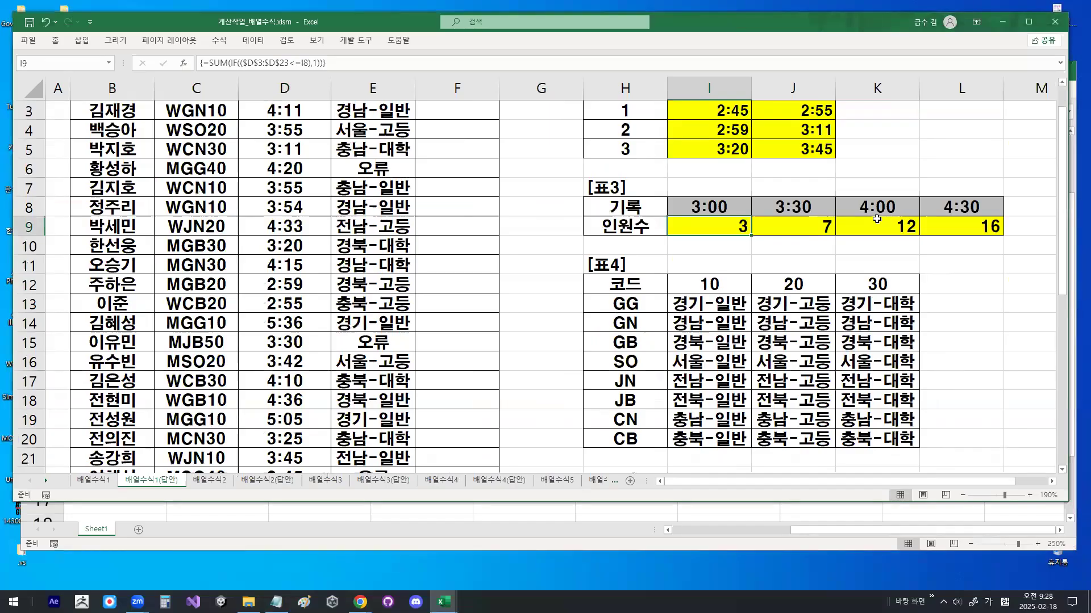
double_click(813, 226)
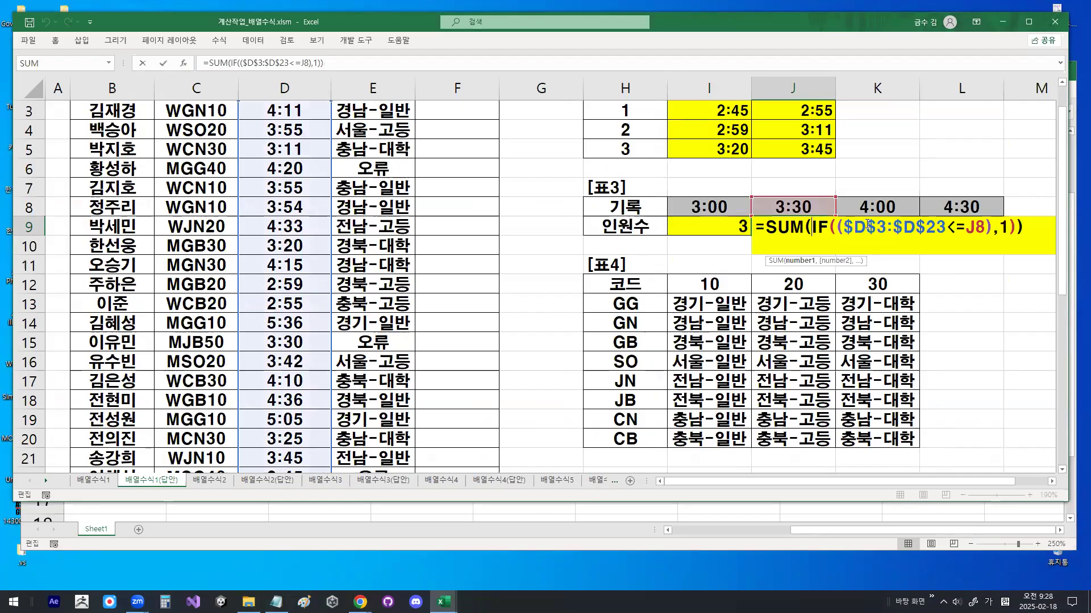
key("Escape")
Show the INDEX, MATCH and MAX array formula in M8 on the 배열수식4(답안) sheet, circle it, and leave the cell unedited
left_click(524, 487)
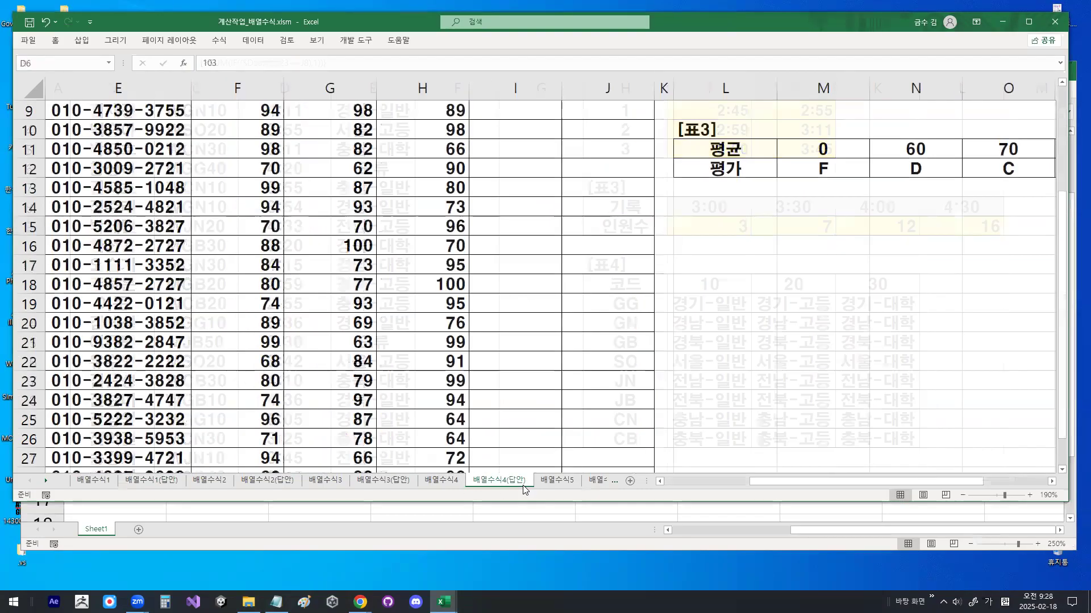
scroll(706, 248, "up", 3)
double_click(834, 244)
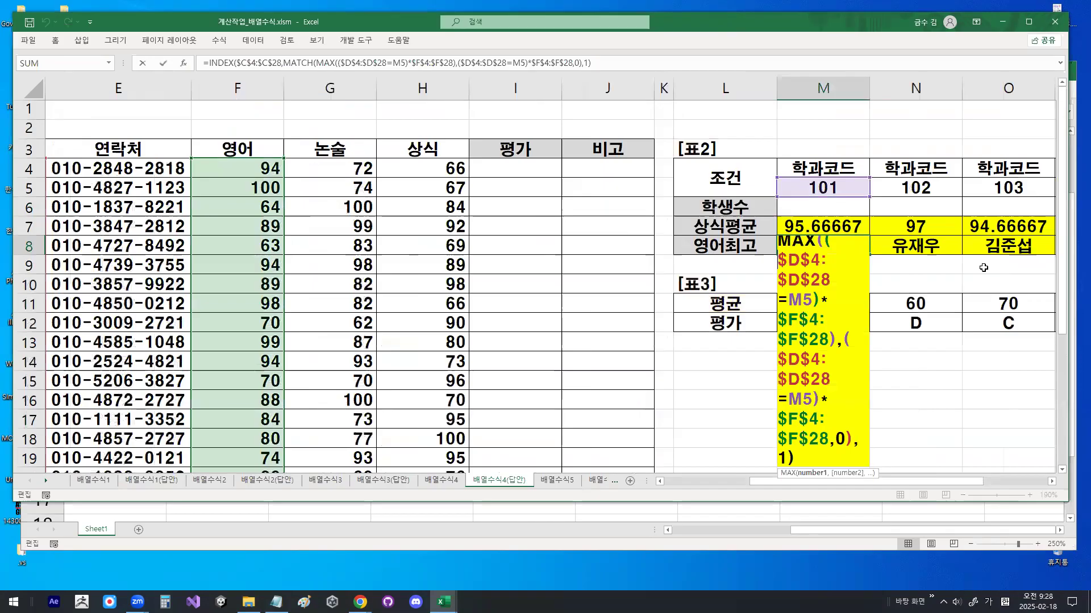
left_click(1052, 482)
left_click(1052, 481)
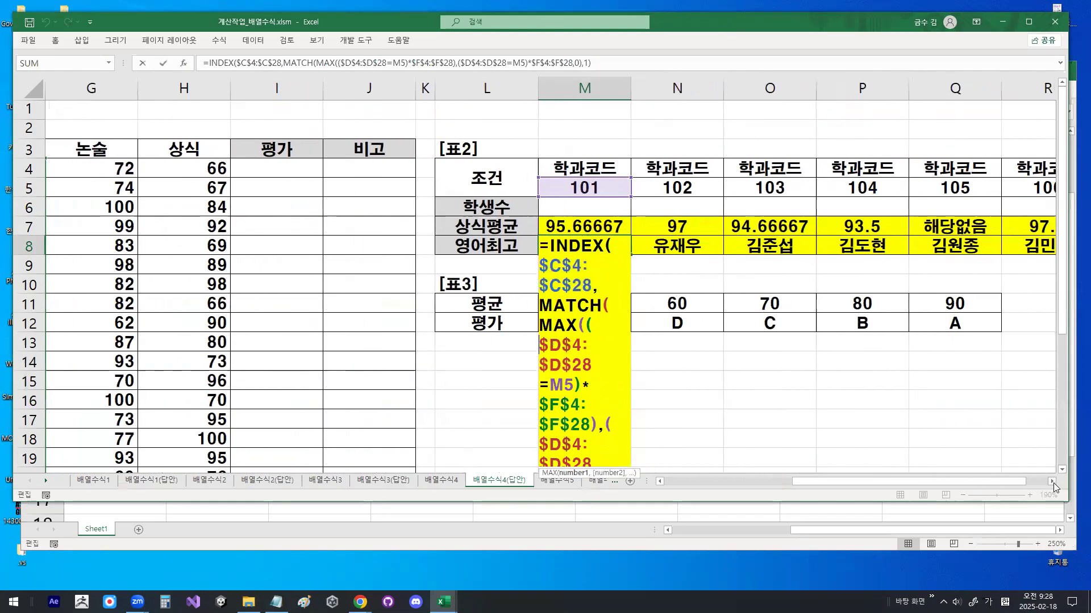
key("ctrl+1")
left_click(633, 427)
mouse_move(647, 424)
left_mouse_down()
mouse_move(463, 7)
mouse_move(746, 384)
left_mouse_up()
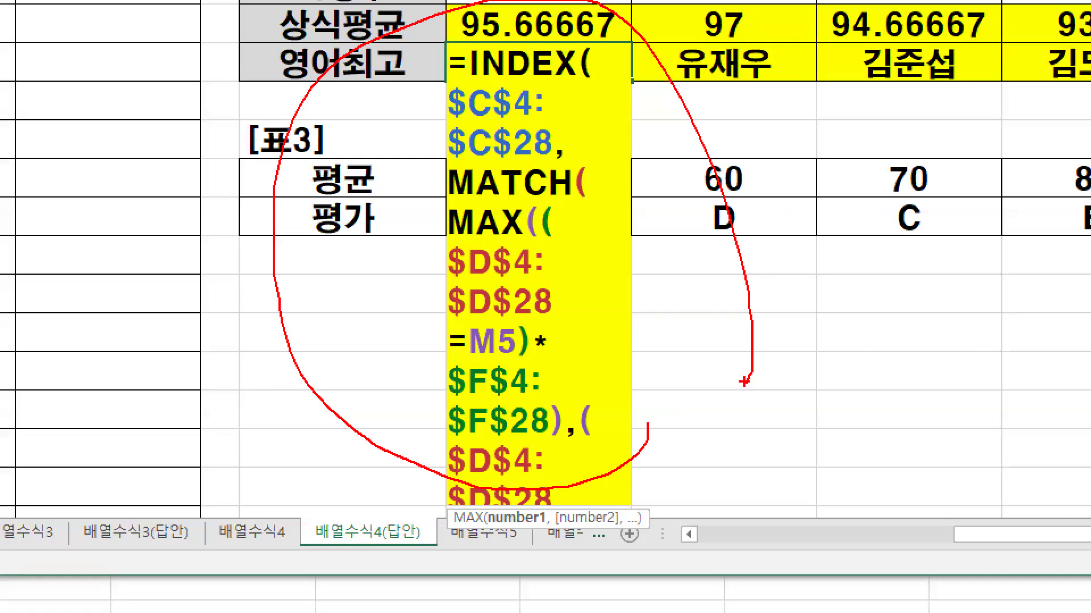
key("Escape")
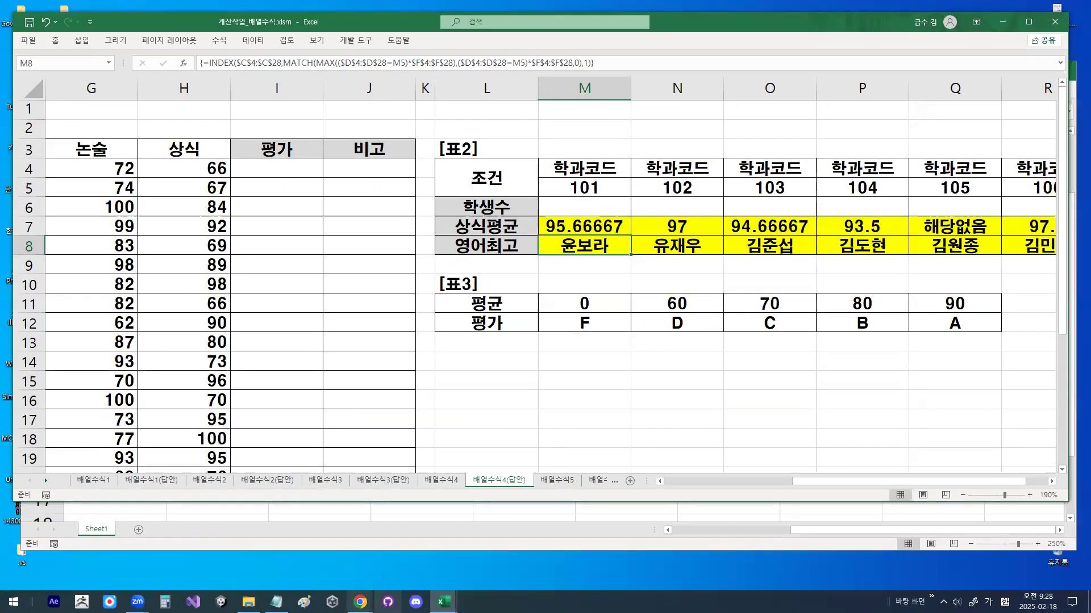
Show the 배열수식4 sheet, and switch to the 통합 문서1 workbook
left_click(443, 480)
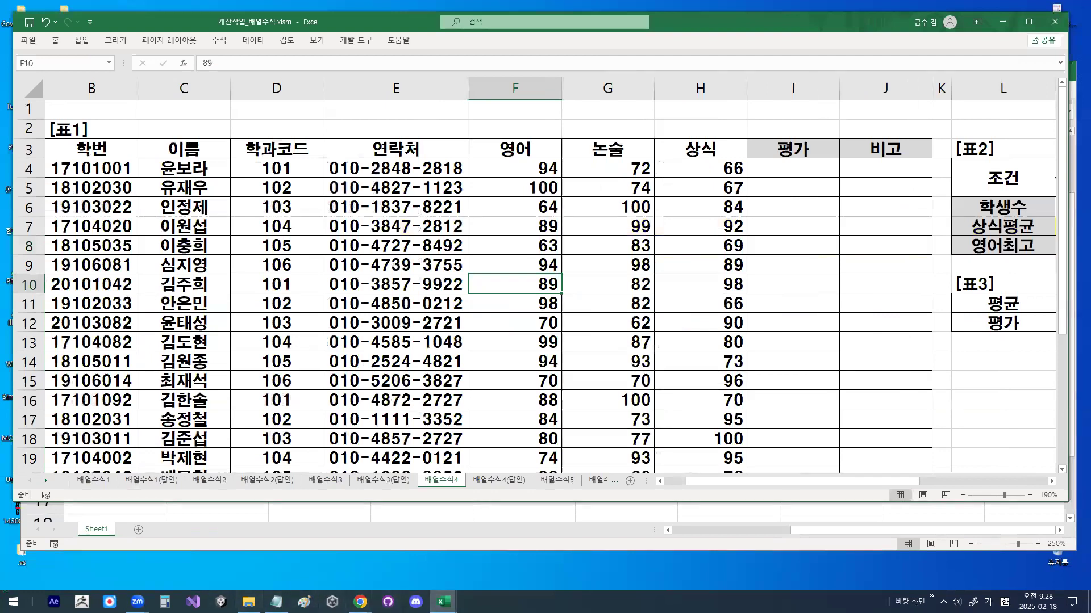
mouse_move(443, 602)
left_click(506, 554)
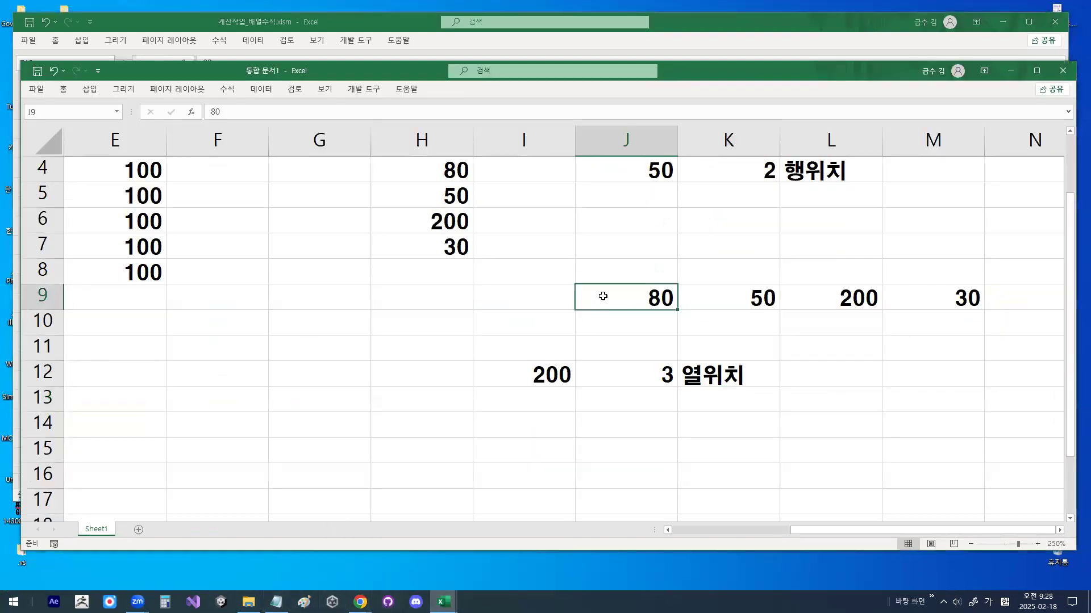
Review the MATCH arguments and options 0, 1 and -1 and the MAX(범위) line in the lesson notes, and put the notes away
left_click(276, 602)
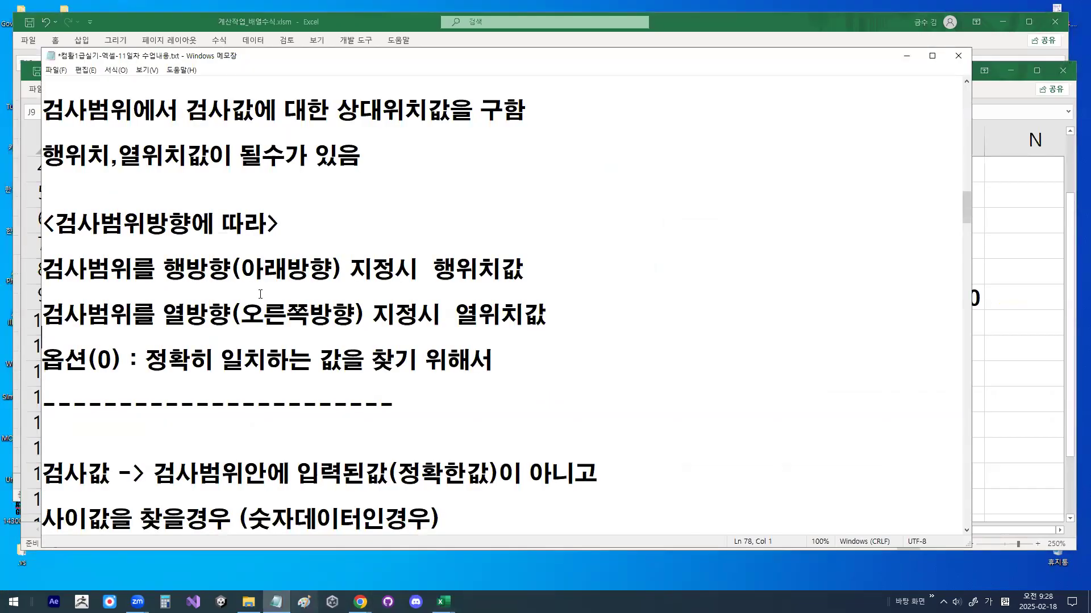
scroll(244, 198, "up", 1)
left_click_drag(148, 199, 376, 201)
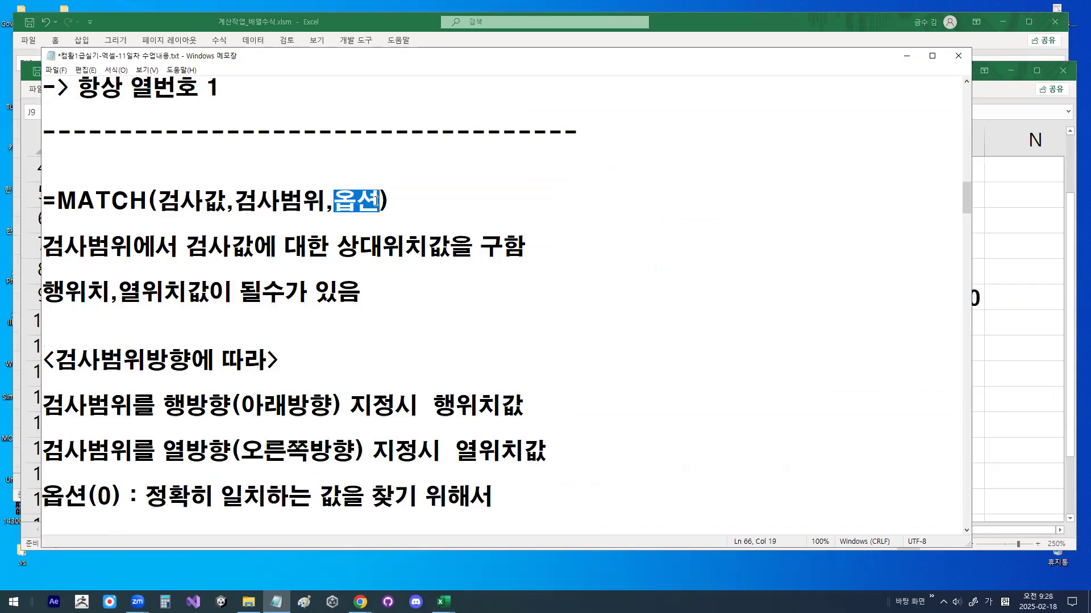
left_click(376, 201)
scroll(376, 201, "down", 9)
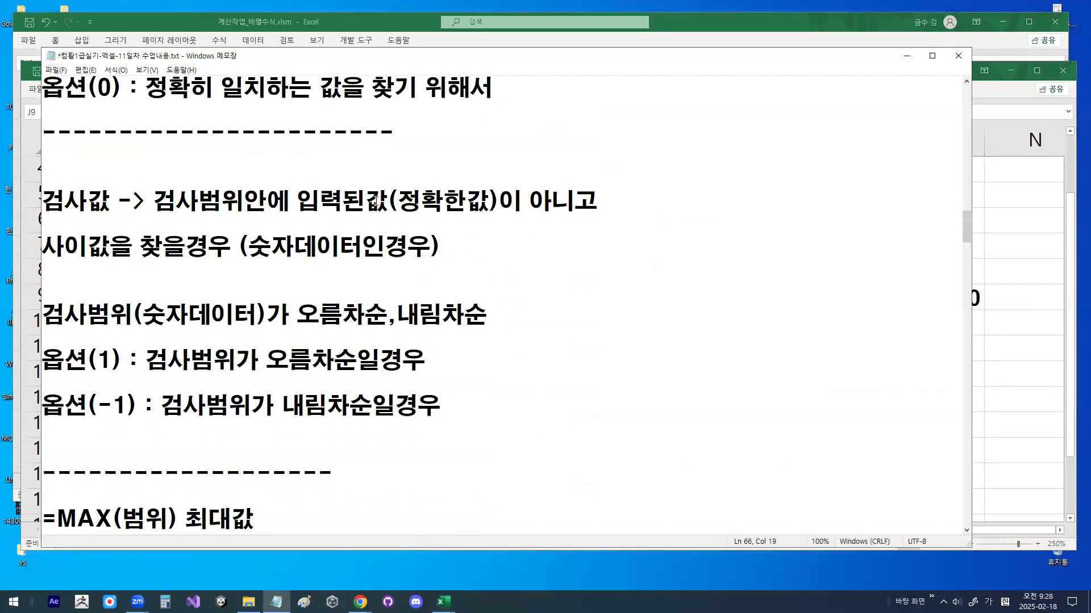
double_click(188, 316)
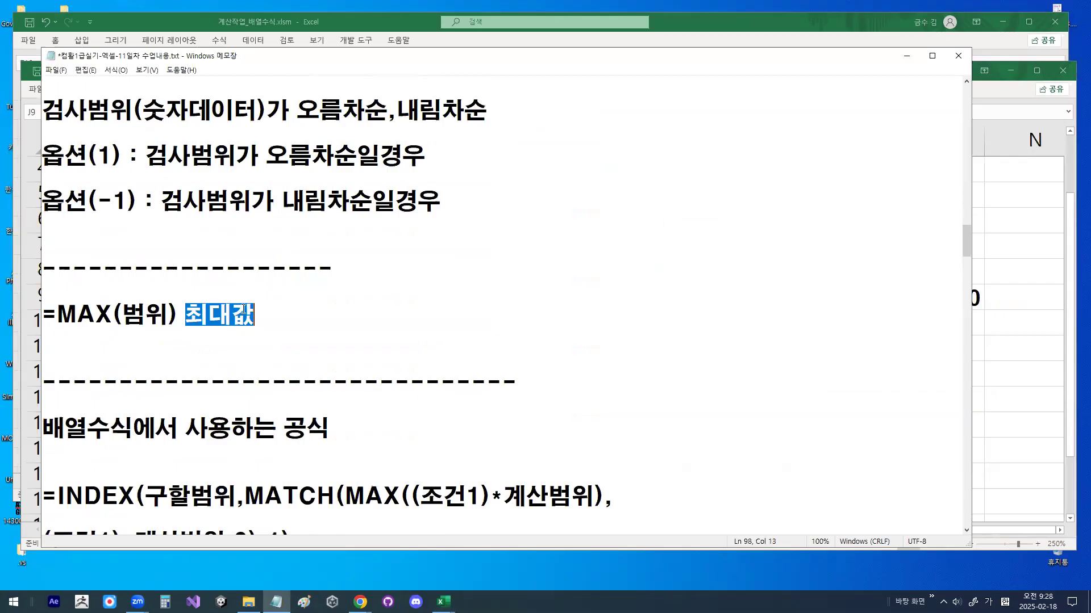
left_click_drag(121, 315, 192, 309)
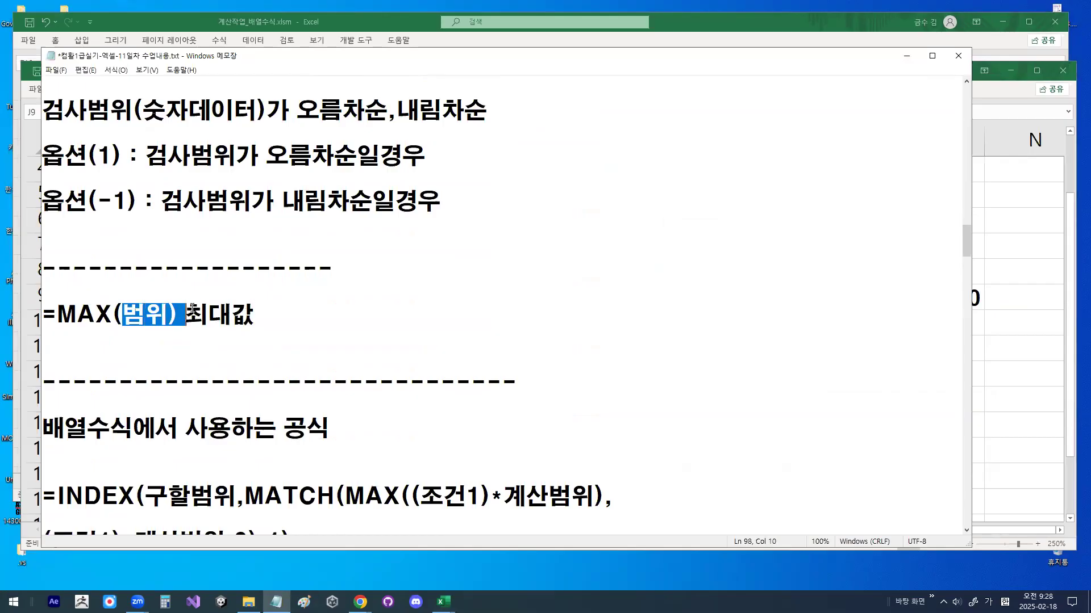
left_click(192, 309)
left_click(907, 55)
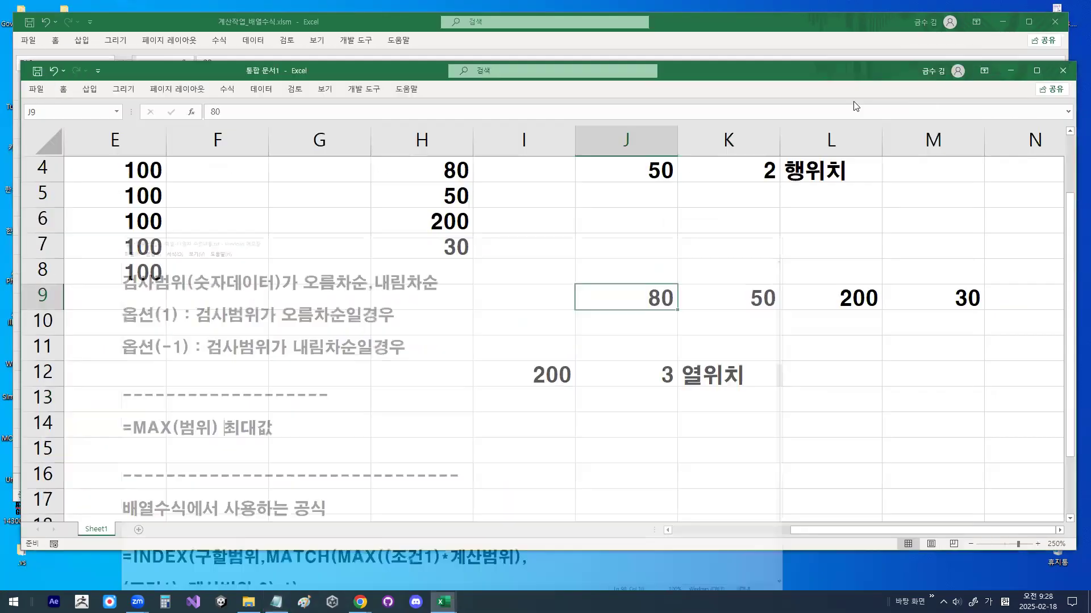
Remove all the old example data in columns A to M of Sheet1
left_click_drag(965, 147, 5, 170)
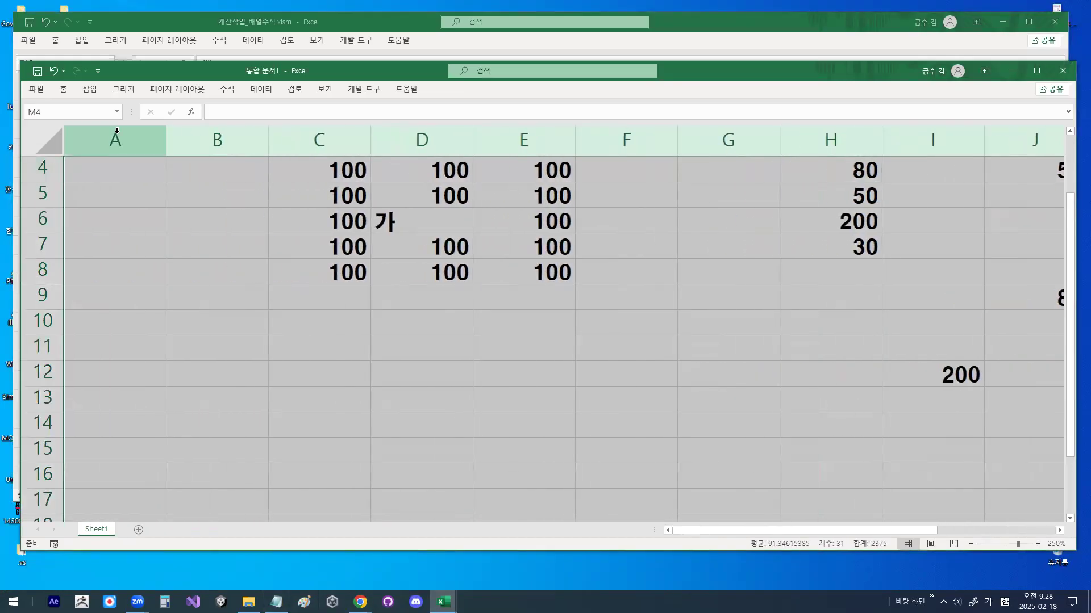
right_click(118, 137)
left_click(152, 246)
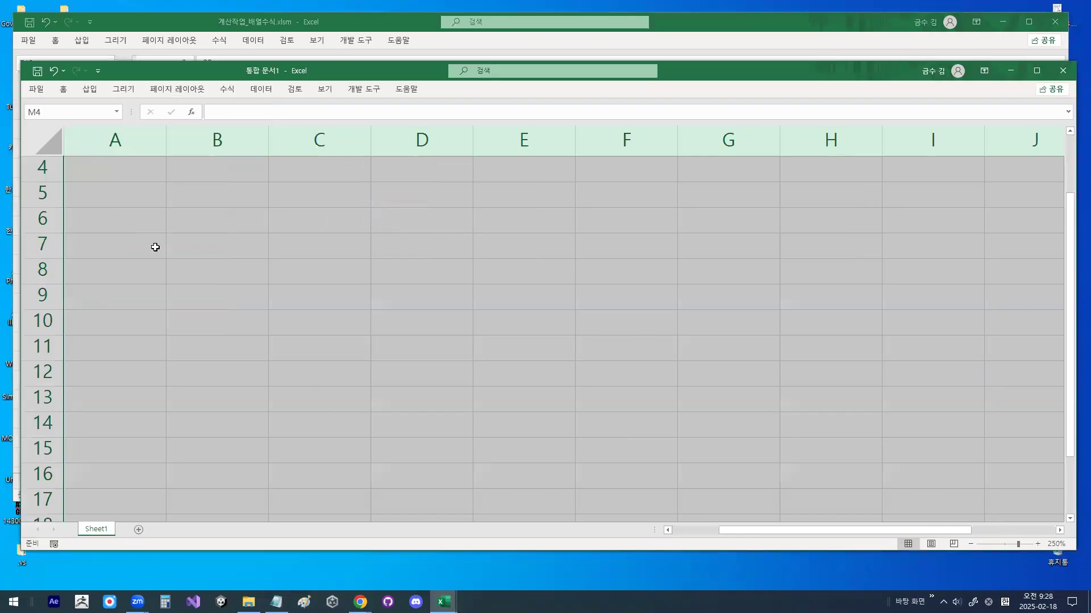
left_click(234, 301)
scroll(234, 303, "up", 1)
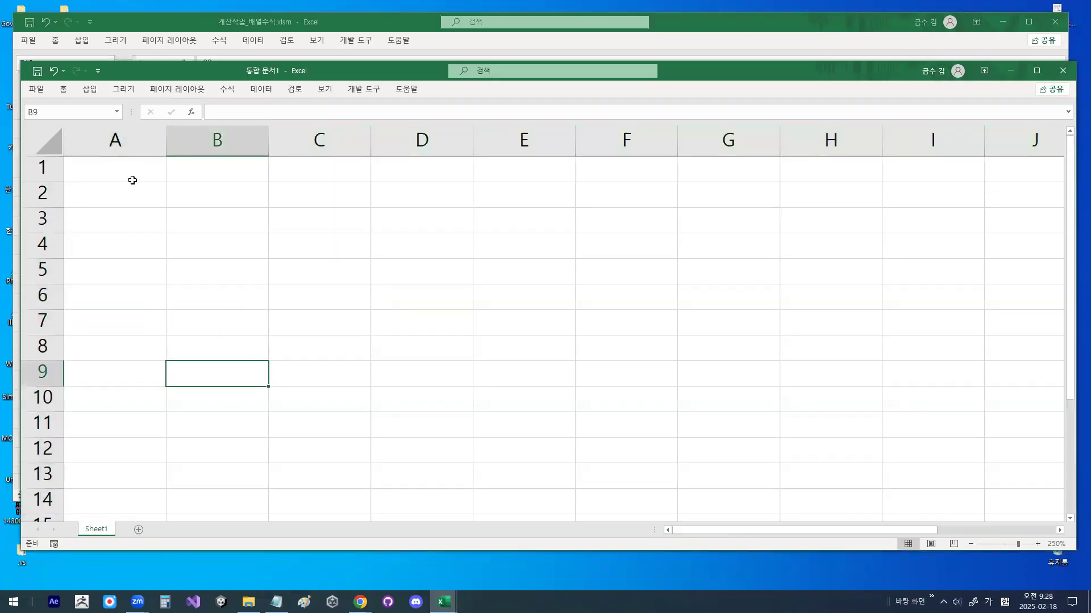
Enter the header 대리점 in A1
left_click(132, 172)
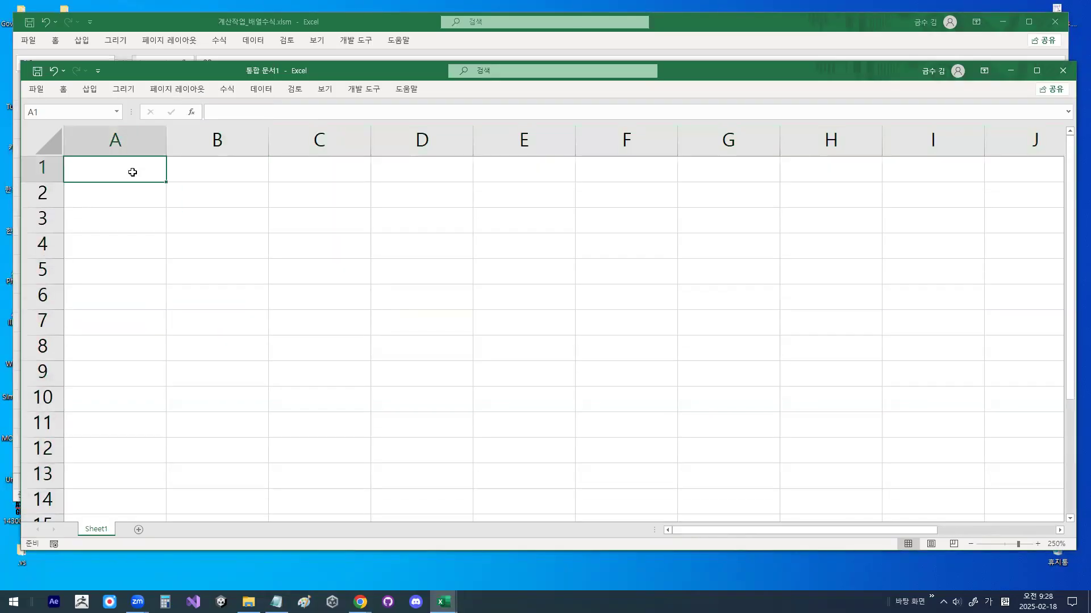
type("게")
key("BackSpace")
key("BackSpace")
key("Hangul")
type("EO")
key("BackSpace")
key("BackSpace")
key("Hangul")
type("대리점")
key("Return")
Fill A2:A6 under 대리점 with A, B, C, D and A
key("Hangul")
type("A")
key("Return")
type("B")
key("Return")
type("C")
key("Return")
type("D")
key("Return")
type("A")
key("Up")
Add the headers 제품명 in B1 and 판매수량 in C1
key("Up")
key("Up")
key("Up")
key("Up")
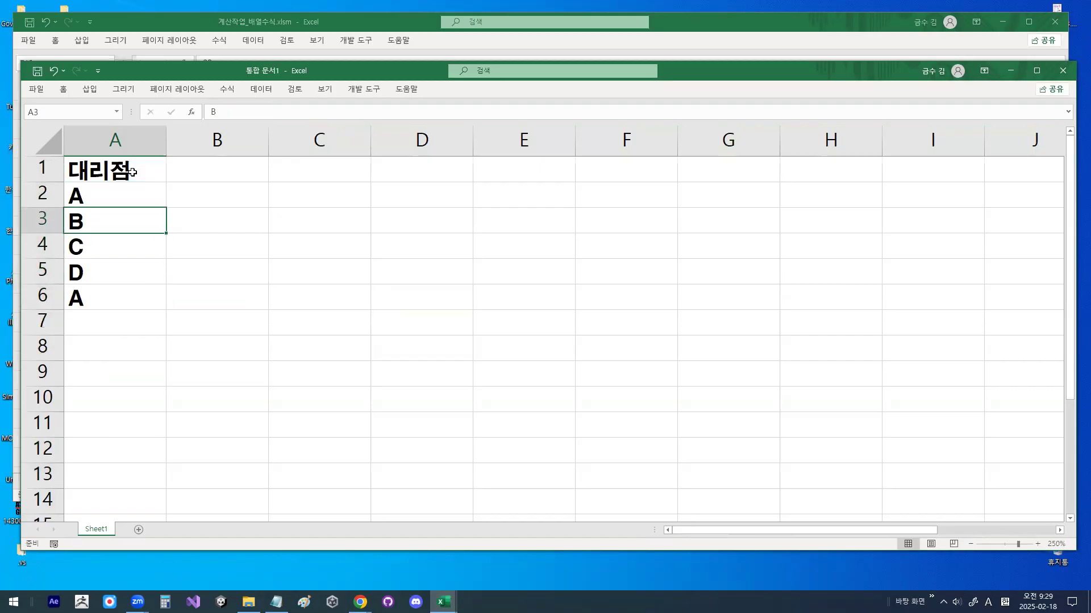
key("Right")
type("WPVN")
key("BackSpace")
key("BackSpace")
key("BackSpace")
key("BackSpace")
key("Hangul")
type("제품명")
key("Return")
key("Up")
key("Right")
type("판")
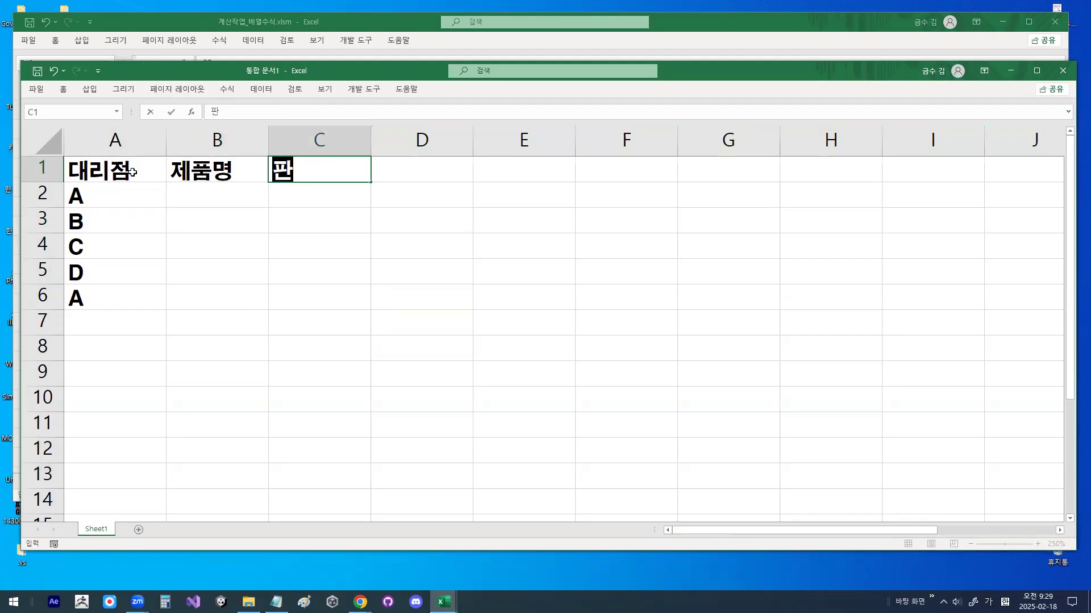
type("매수량")
key("Return")
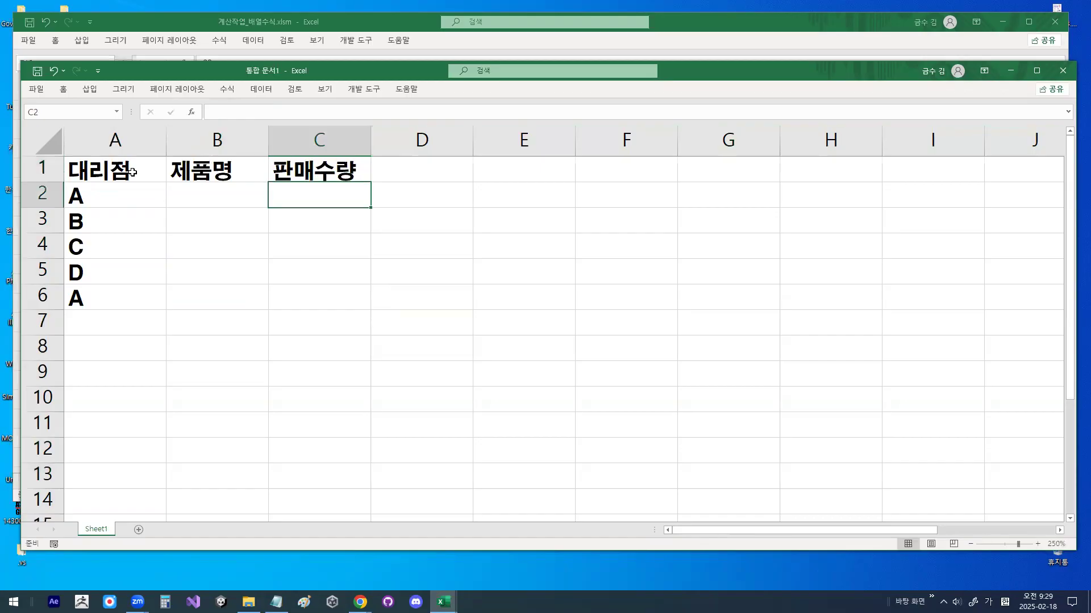
Apply all borders to the table range A1:C6
left_click_drag(138, 165, 301, 292)
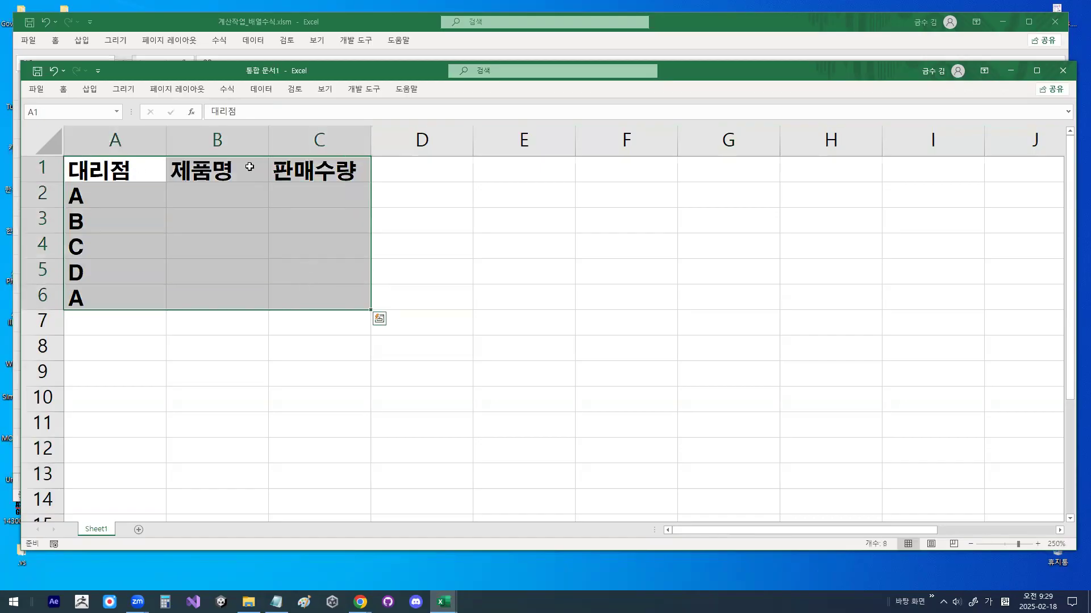
left_click(88, 91)
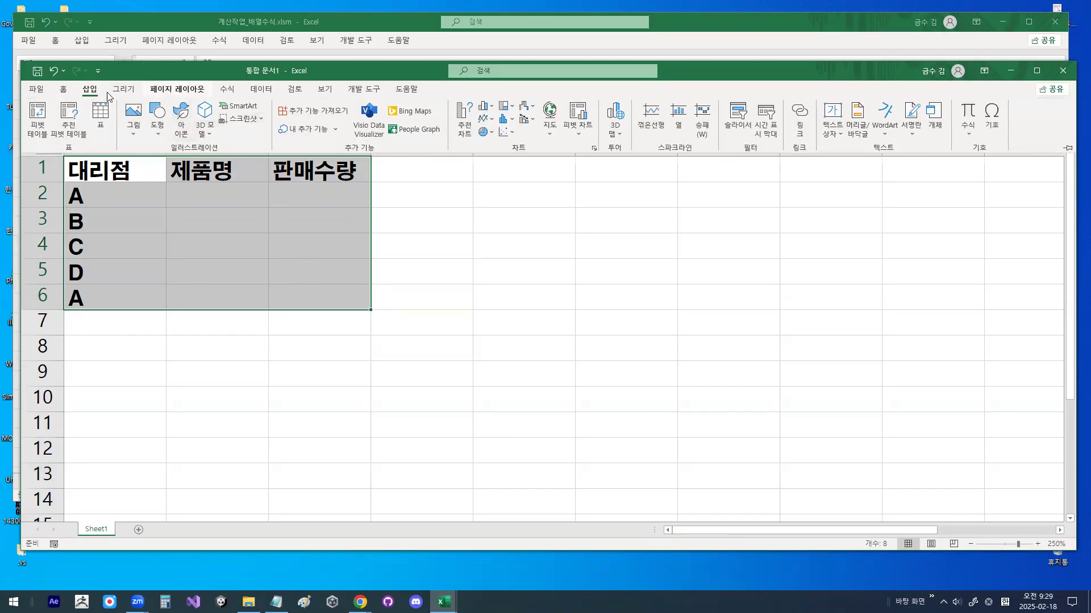
left_click(63, 89)
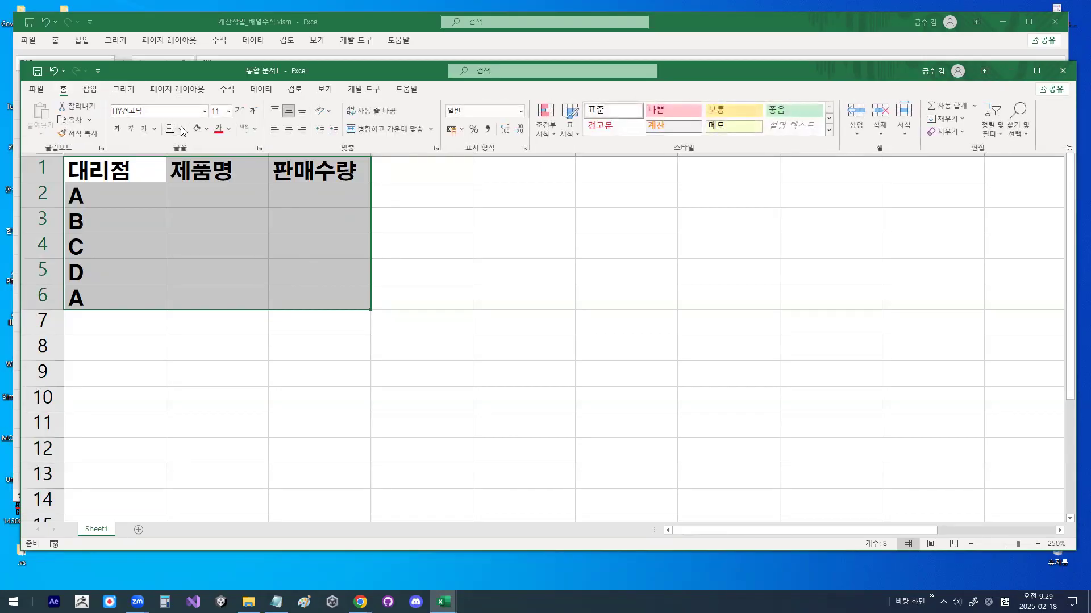
left_click(180, 129)
left_click(198, 244)
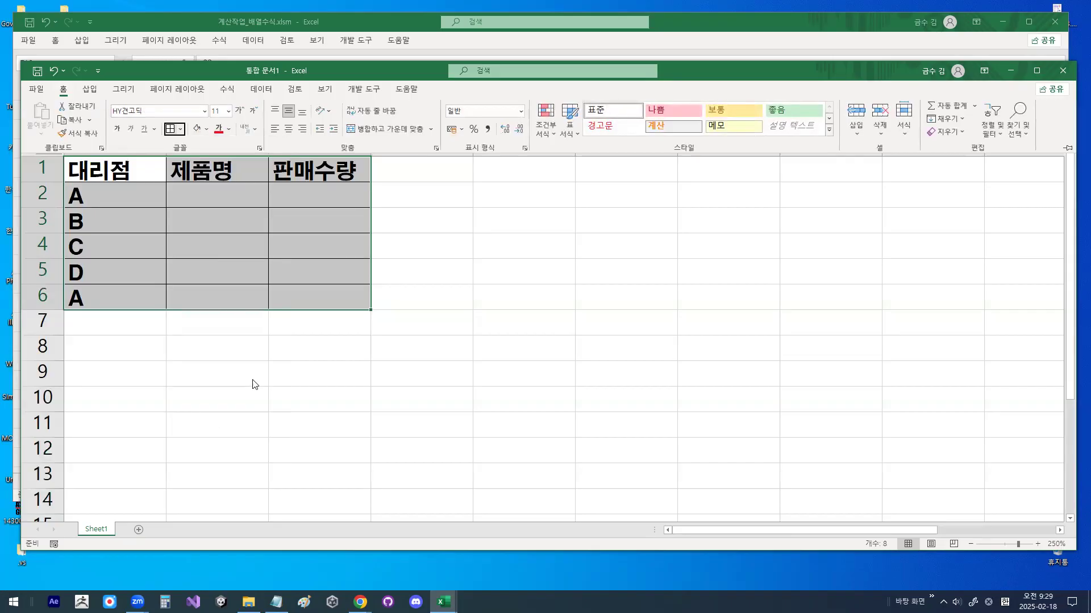
left_click(251, 372)
left_click(250, 372)
Enter 히터, 냉장고, 공기청정기, 건조기 and 세탁기 in B2:B6, and widen column B to fit the names
left_click(222, 199)
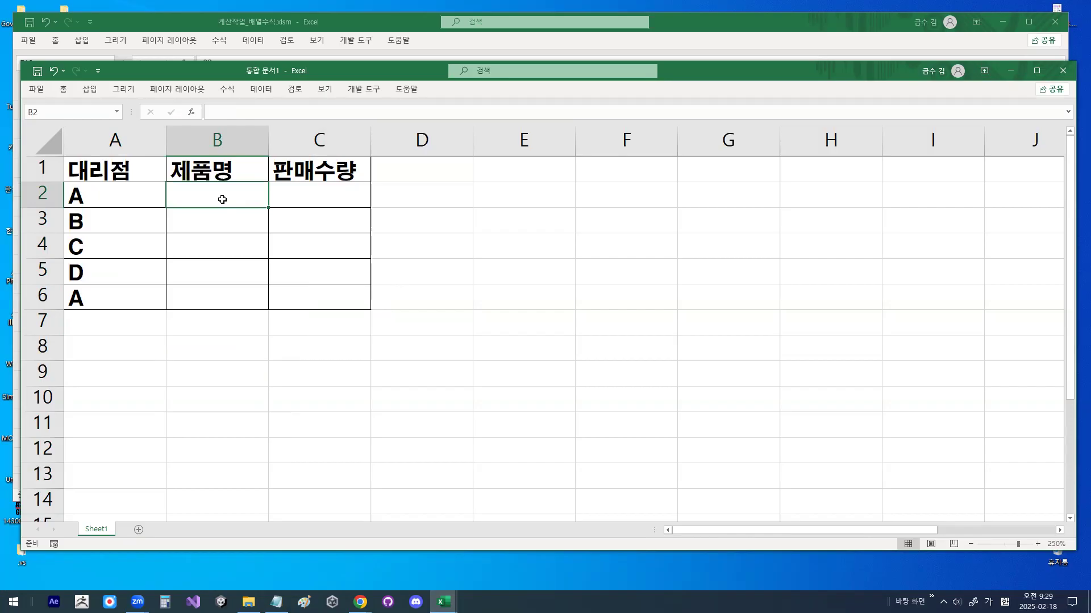
type("히터")
key("Return")
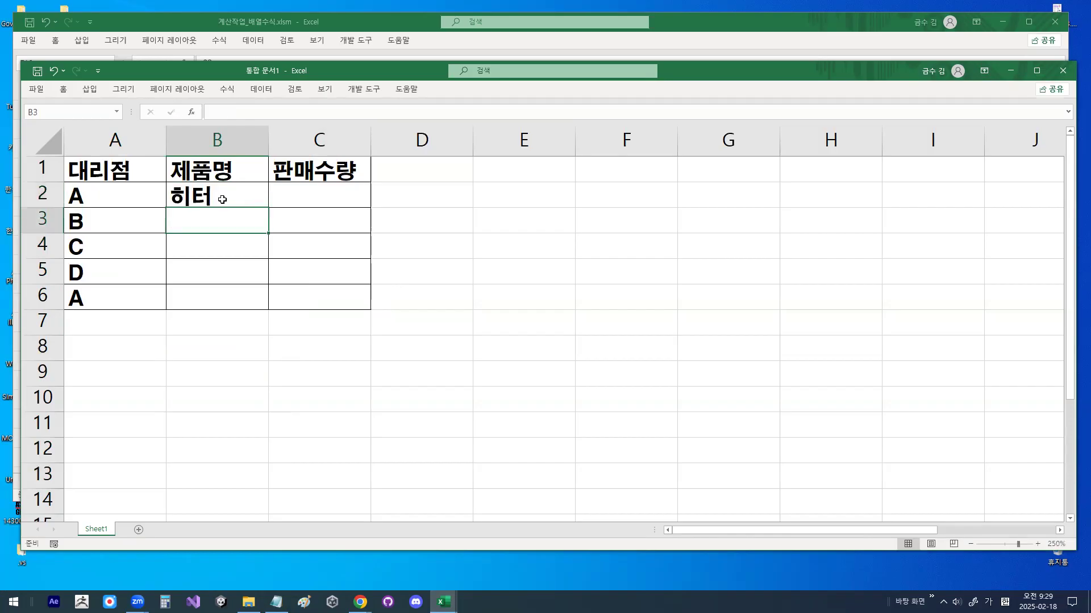
type("냉장고")
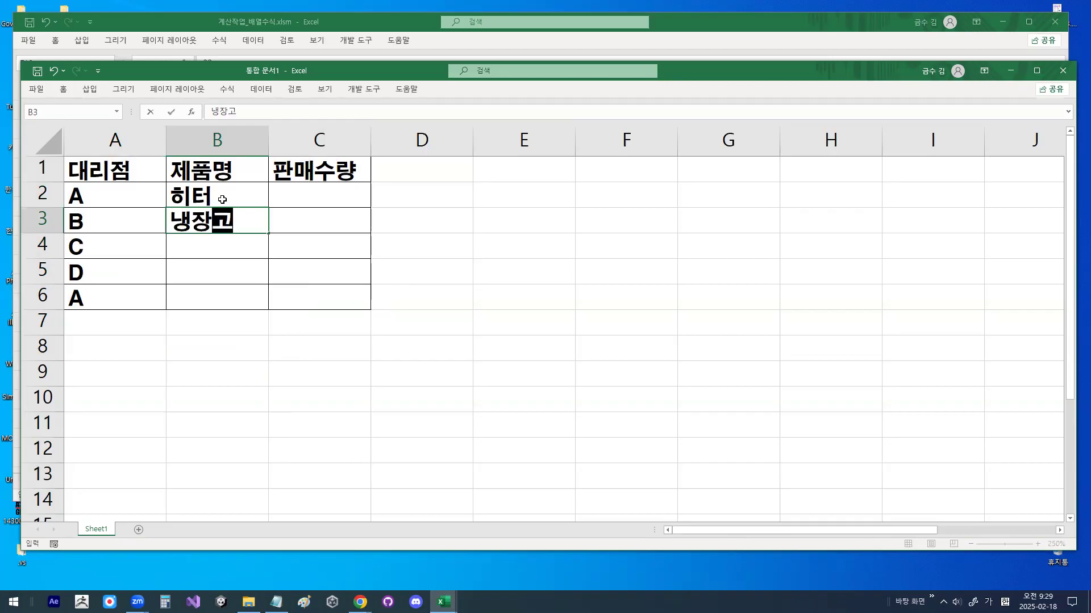
key("Return")
type("공기청정")
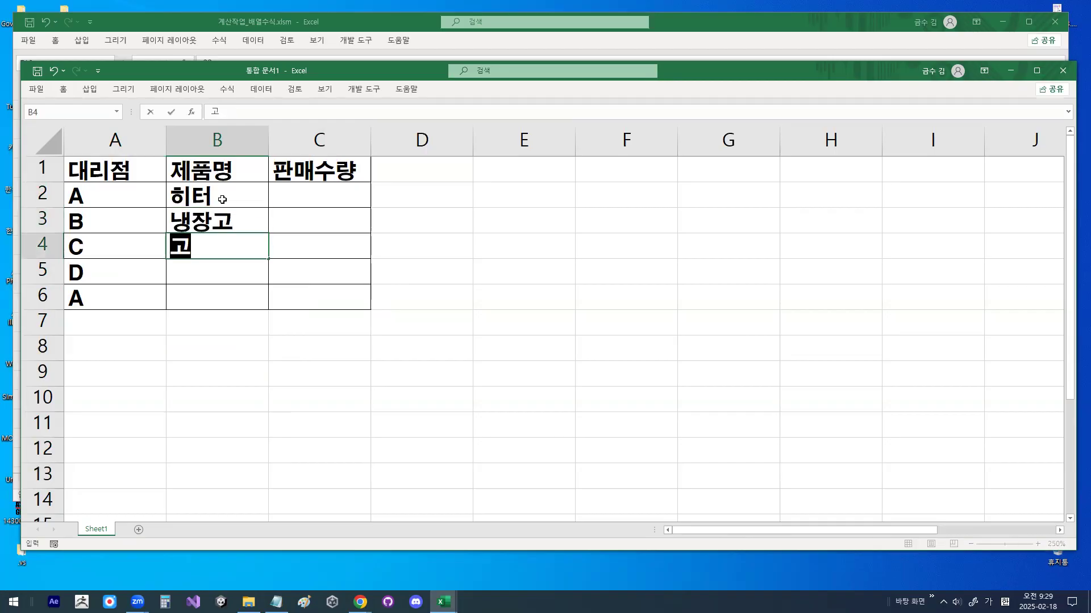
type("기")
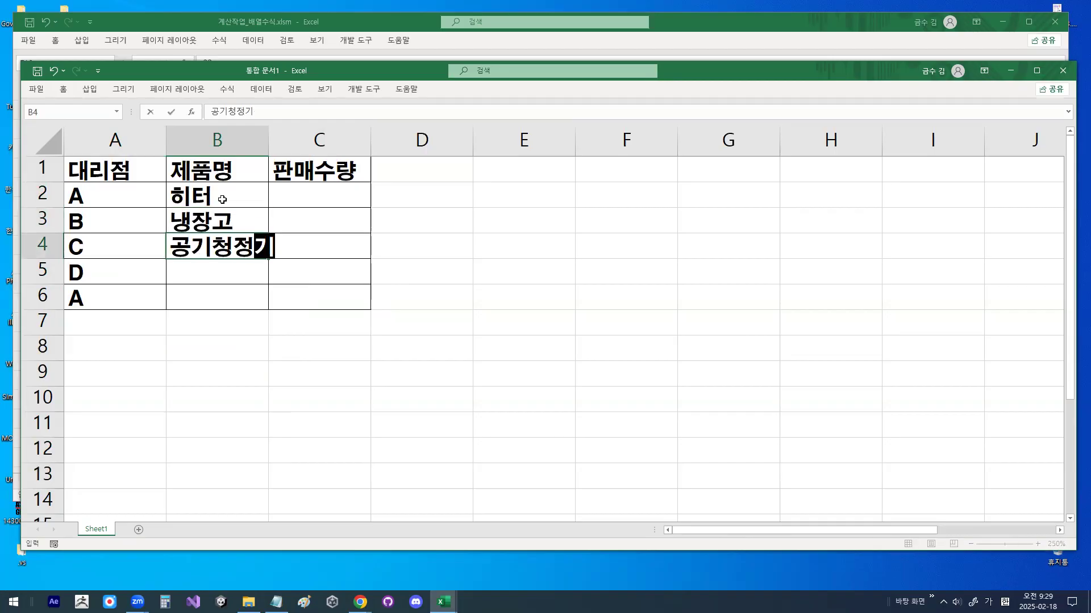
key("Return")
type("건조기")
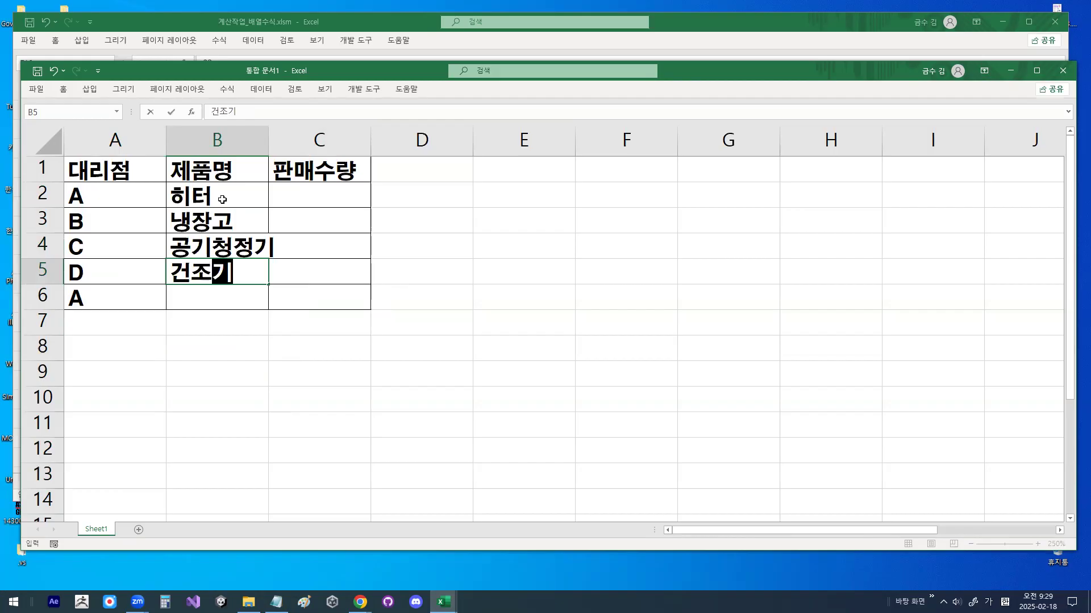
key("Return")
type("세탁기")
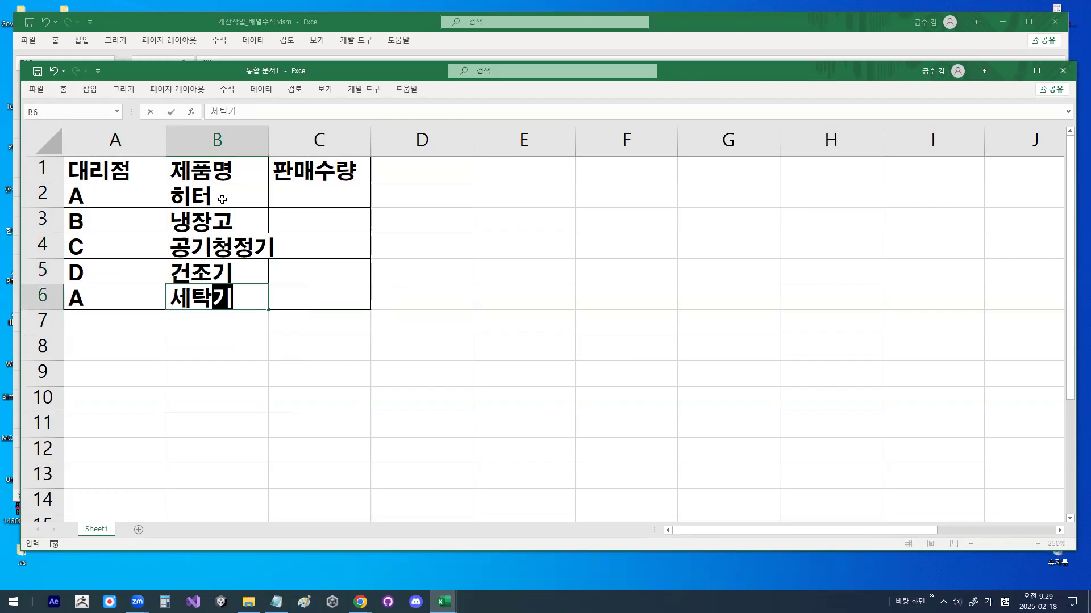
key("Return")
left_click_drag(268, 137, 296, 136)
Fill C2:C6 under 판매수량 with 50, 80, 200, 100 and 30
left_click(348, 191)
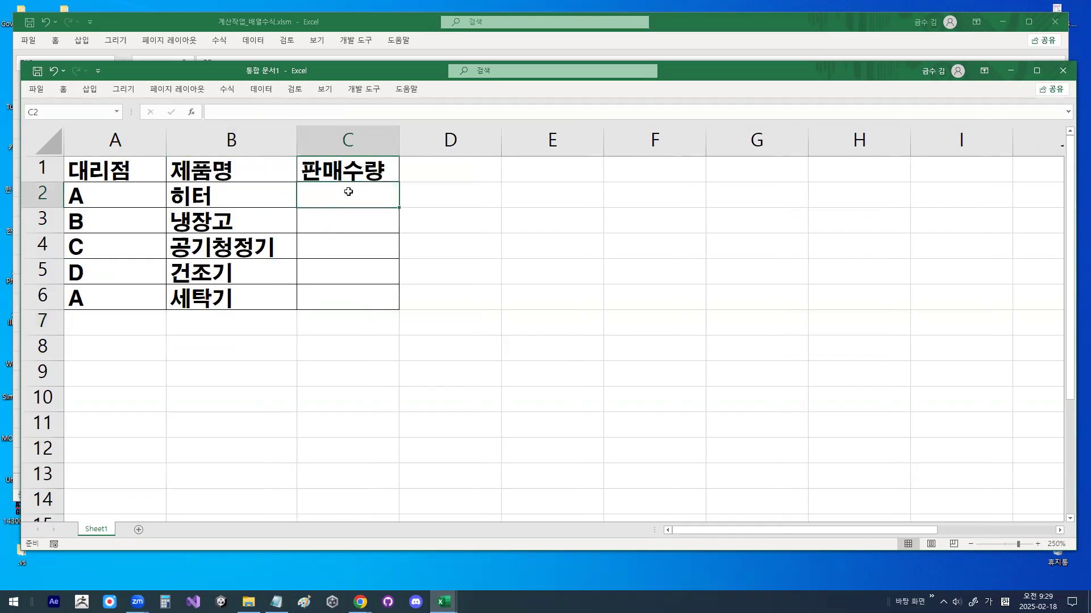
type("50")
key("Return")
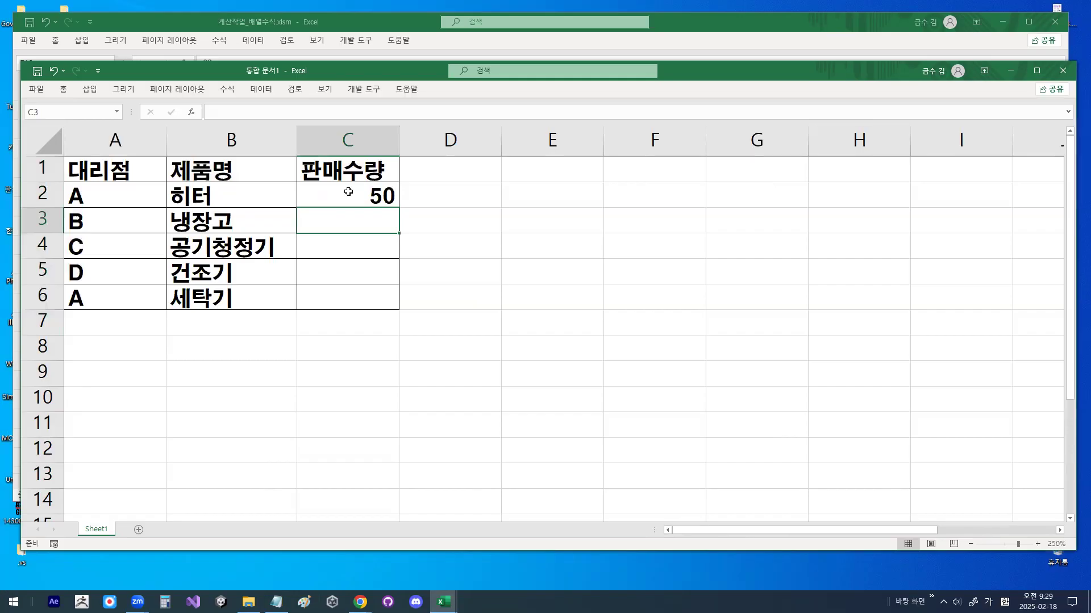
type("80")
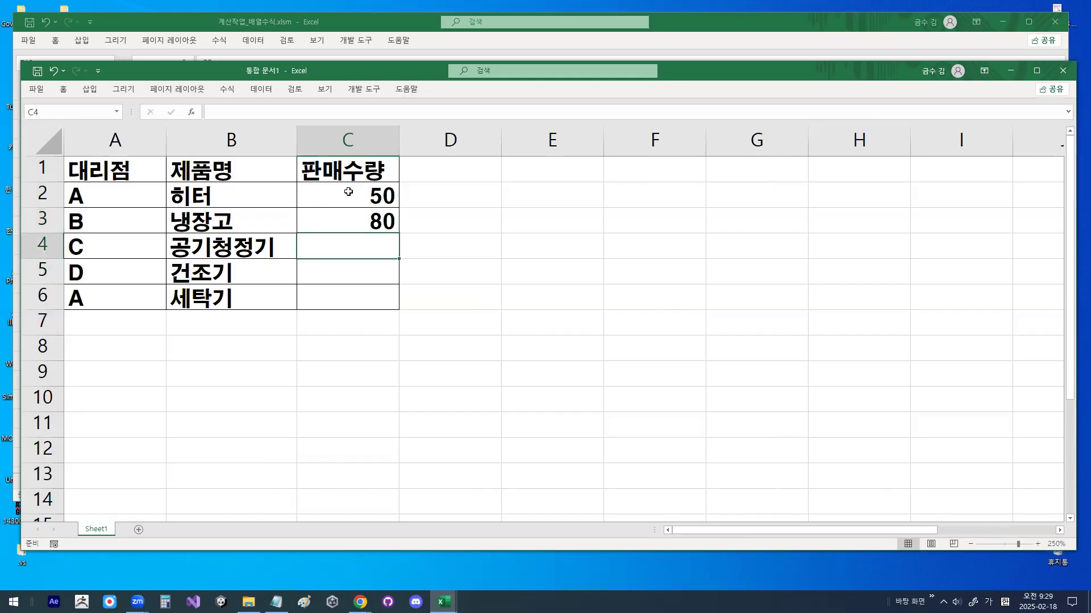
type("200")
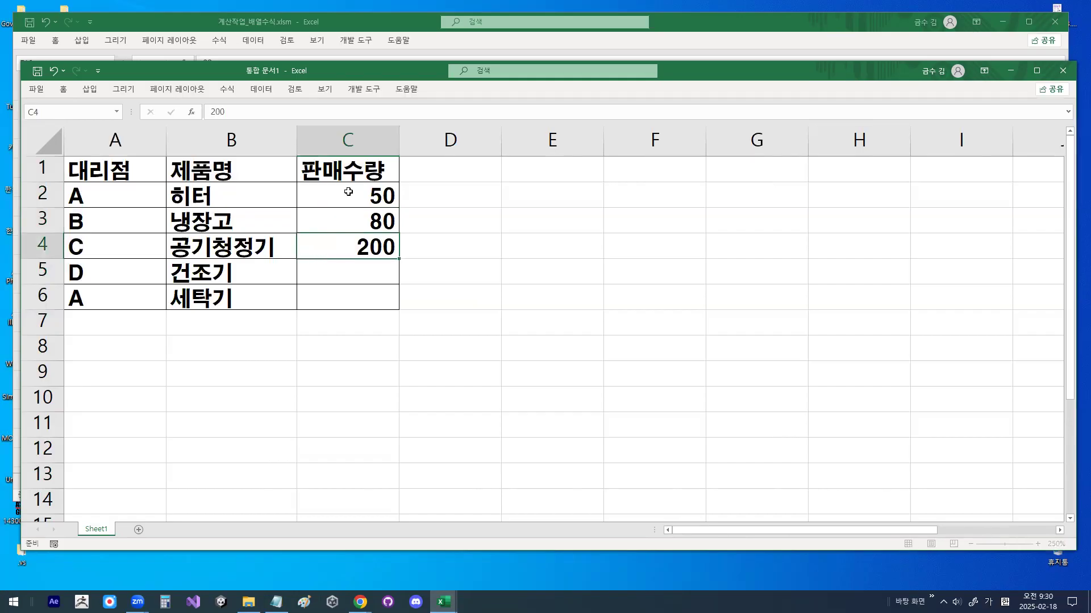
key("Return")
type("100")
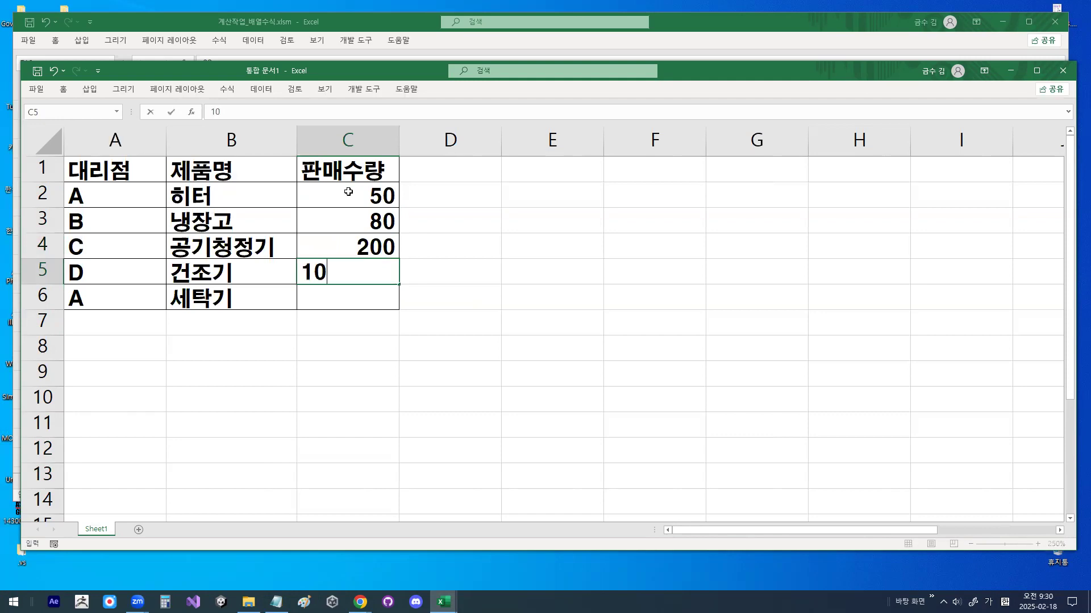
key("Return")
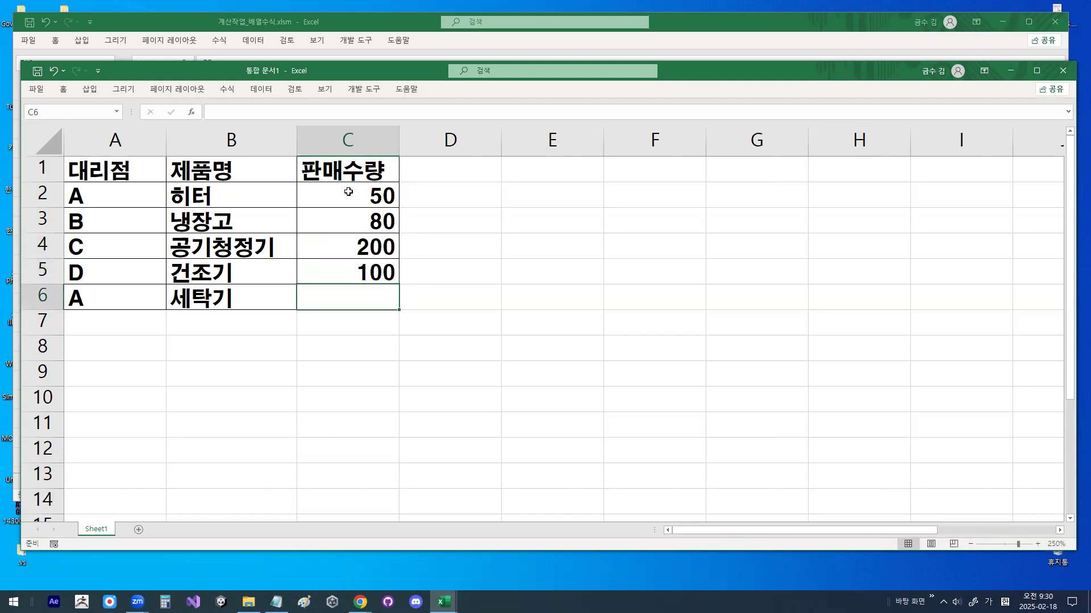
type("30")
key("Return")
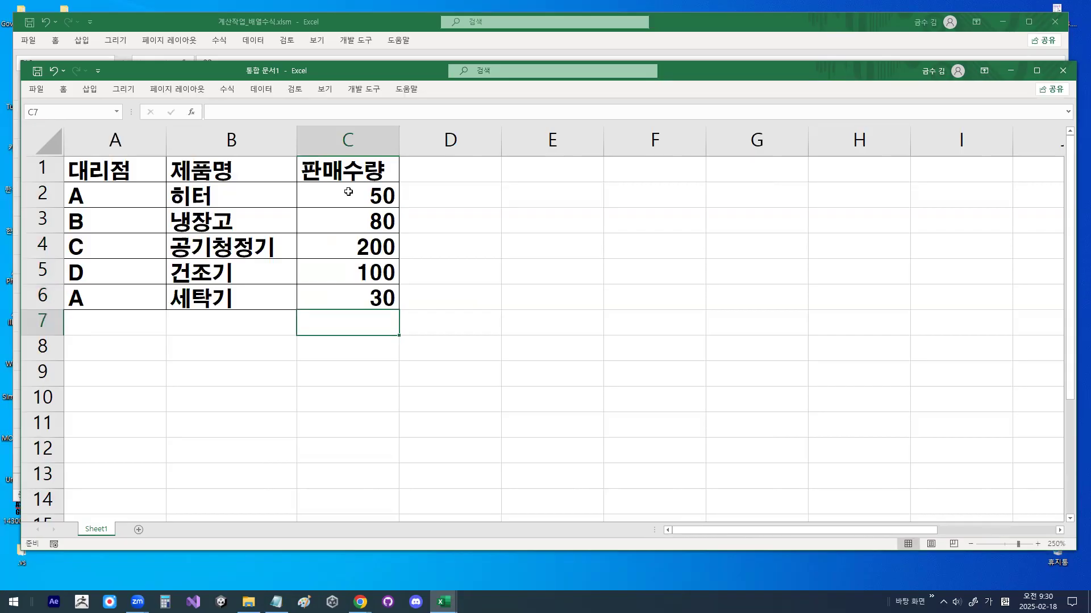
left_click_drag(365, 194, 366, 296)
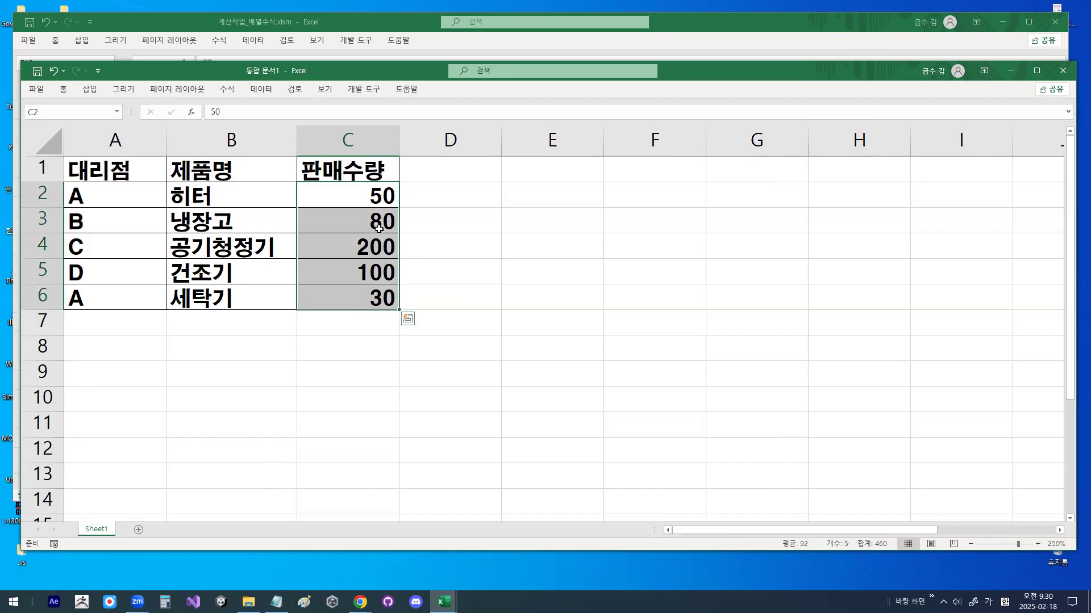
left_click(516, 278)
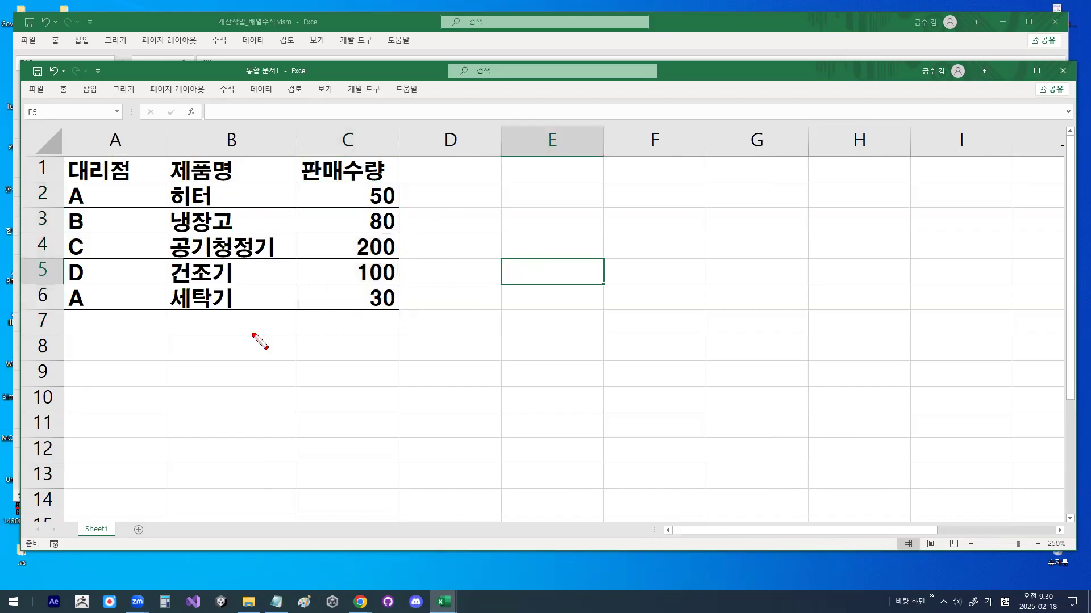
Enter the question 최다판매한 제품명을 구하시오 in A8 below the sales table
left_click(129, 355)
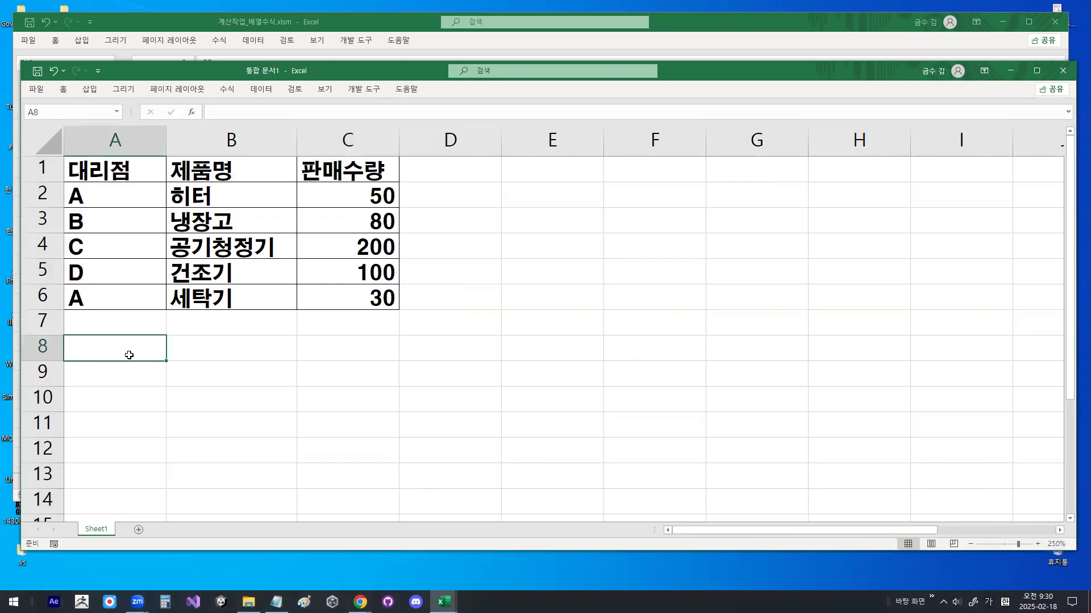
type("췰")
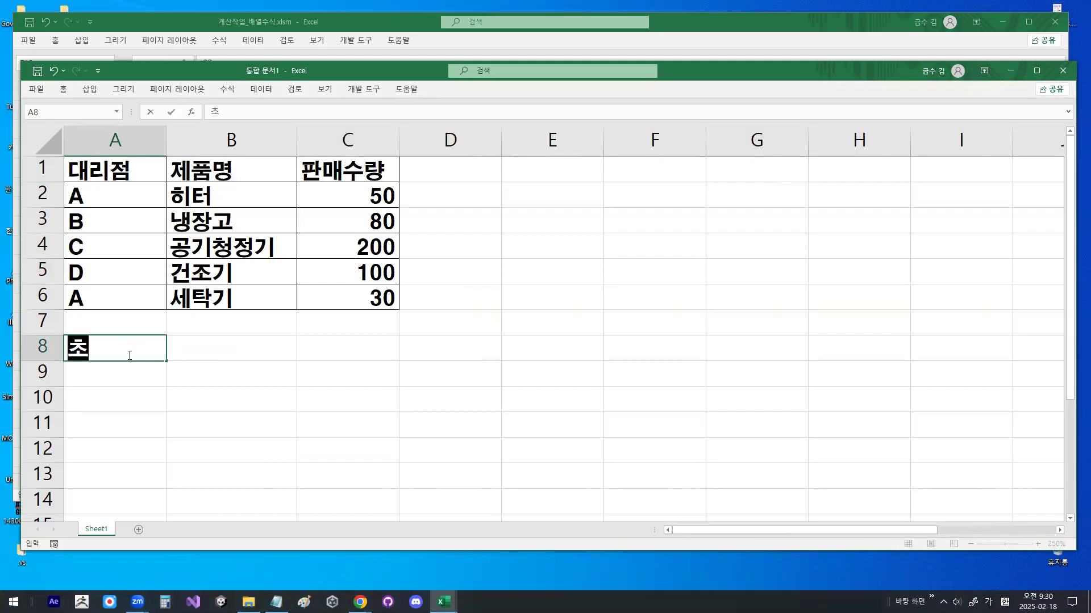
type("다판")
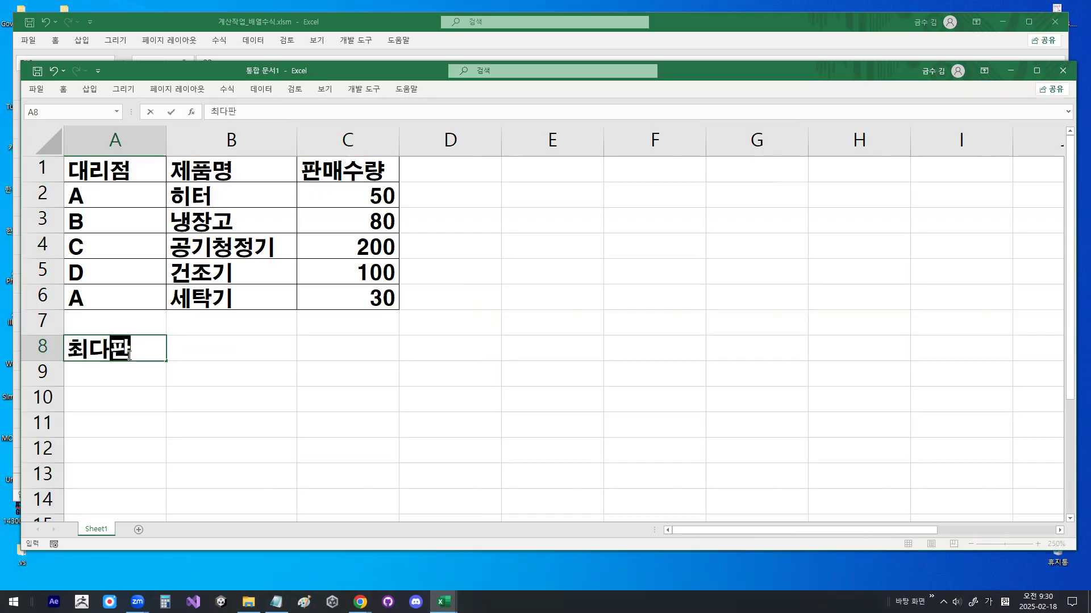
type("매한 제품명")
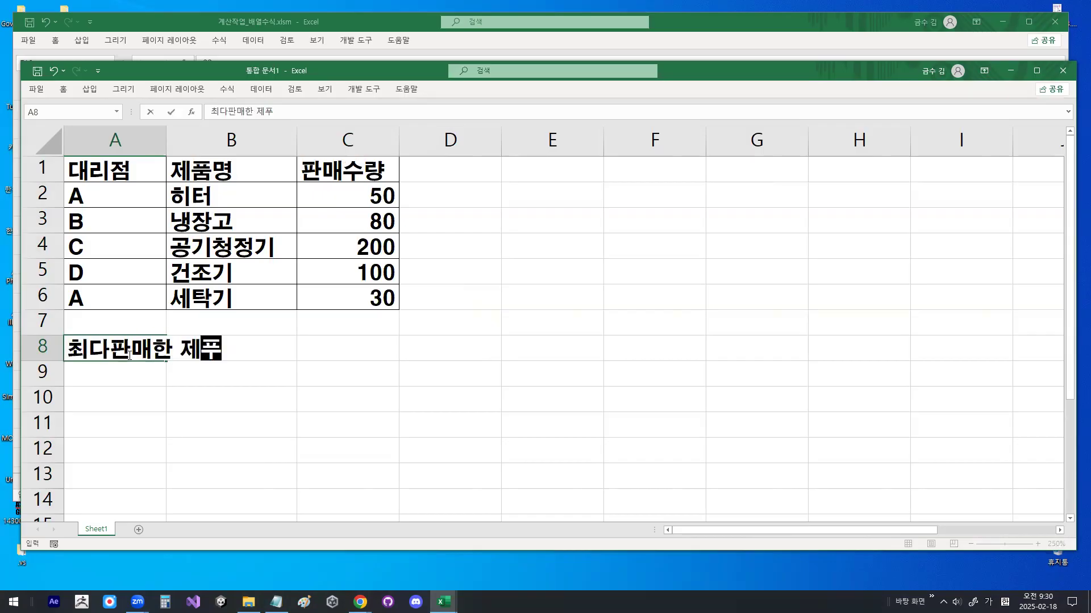
type("을 구하시오")
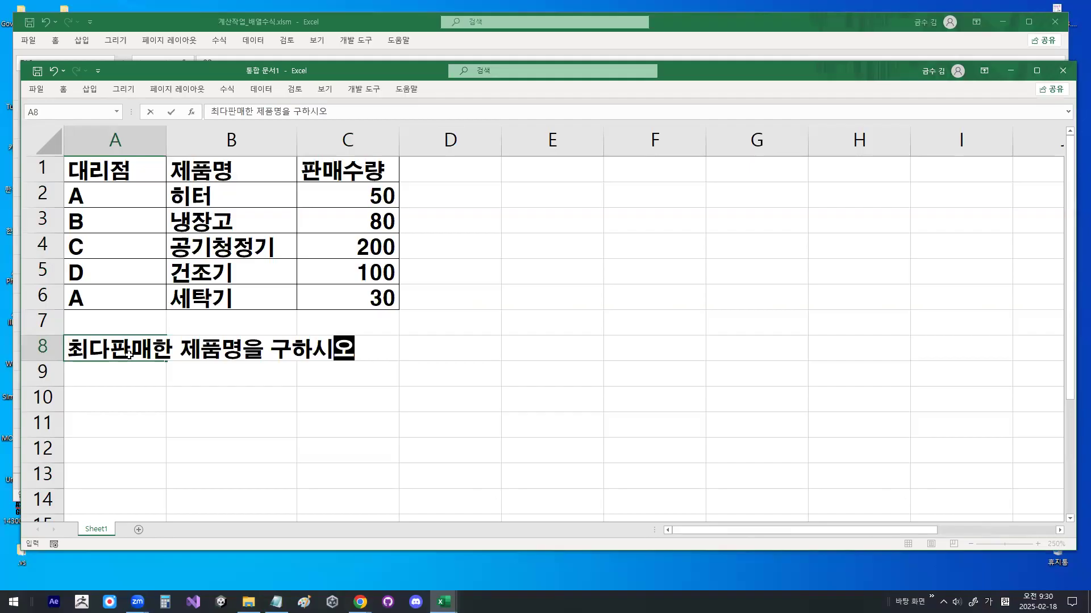
key("Return")
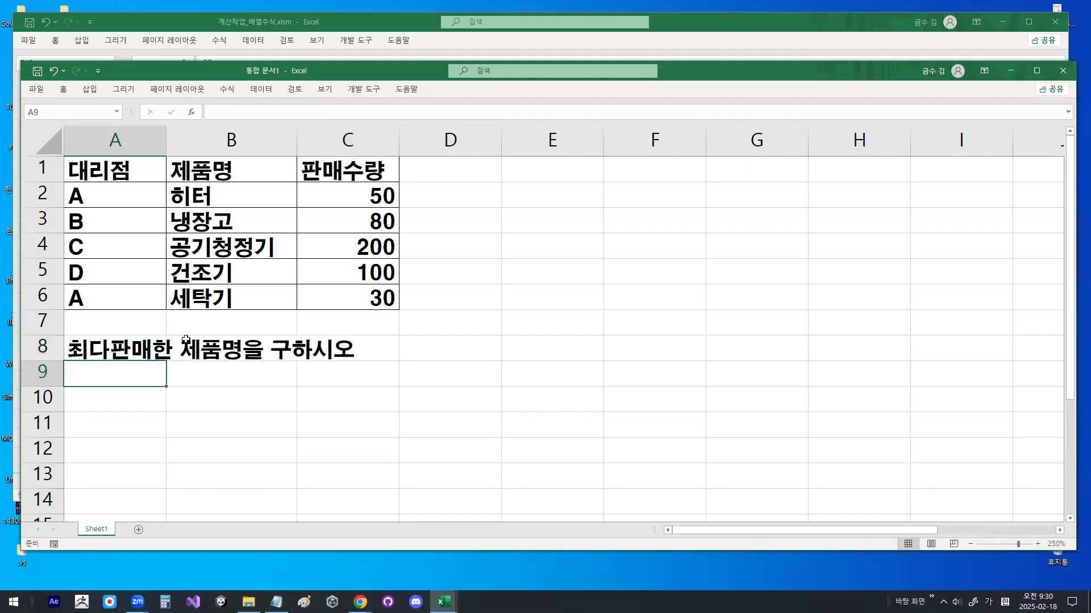
Circle 200 and 공기청정기 with the red pen, add a check mark above the product name, and clear the drawings
mouse_move(399, 257)
left_mouse_down()
mouse_move(361, 267)
mouse_move(401, 240)
left_mouse_up()
mouse_move(257, 259)
left_mouse_down()
mouse_move(167, 234)
mouse_move(263, 242)
left_mouse_up()
left_click_drag(202, 203, 246, 188)
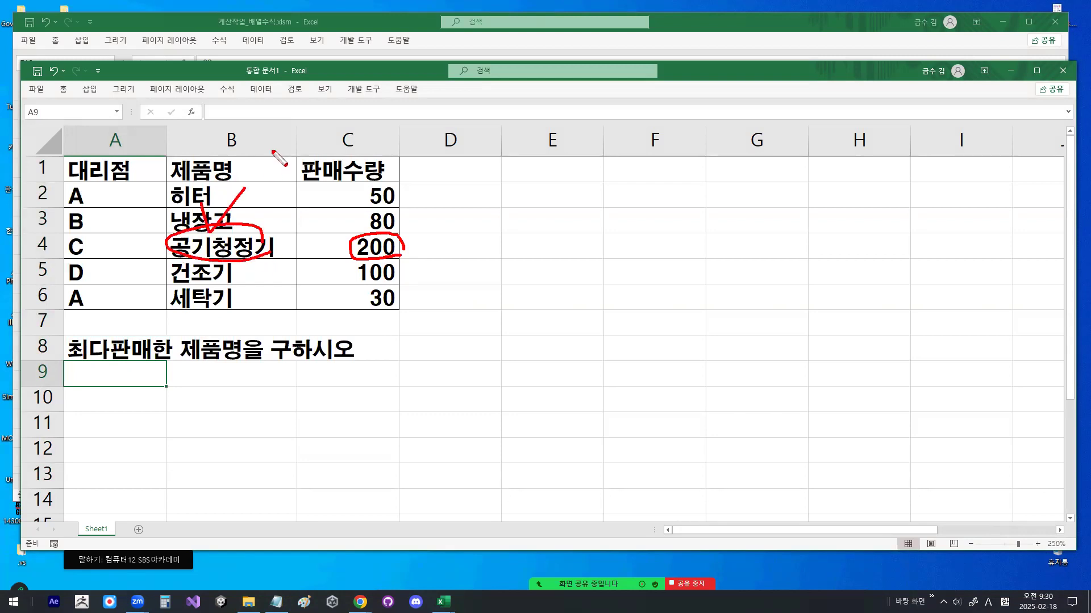
key("Escape")
Enter the function list INDEX,MATCH,MAX in A9 under the question
type("ㅑㅜ")
key("BackSpace")
key("BackSpace")
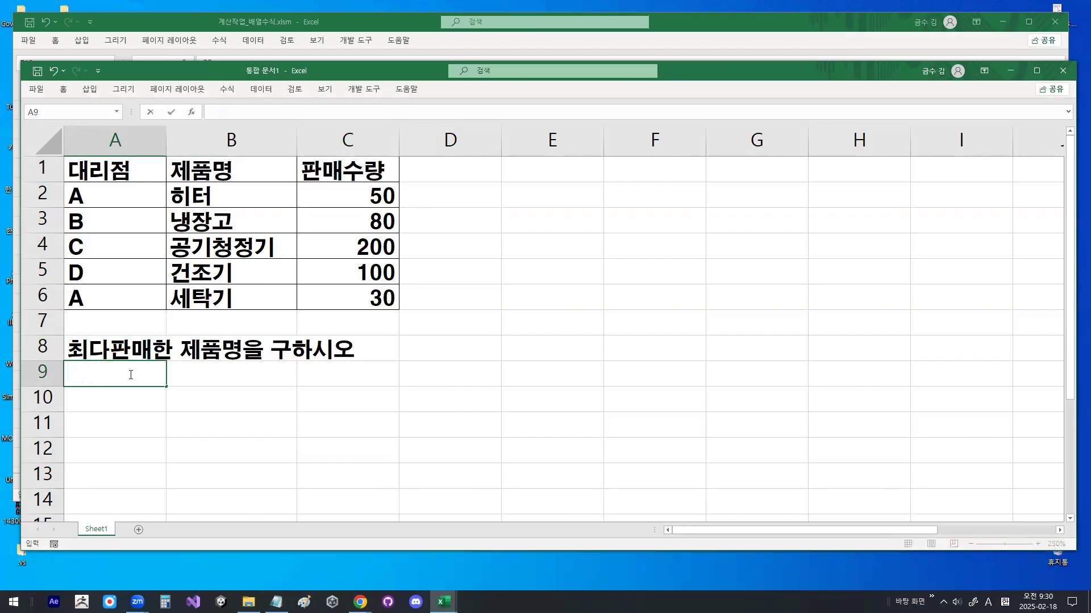
type("INDEX")
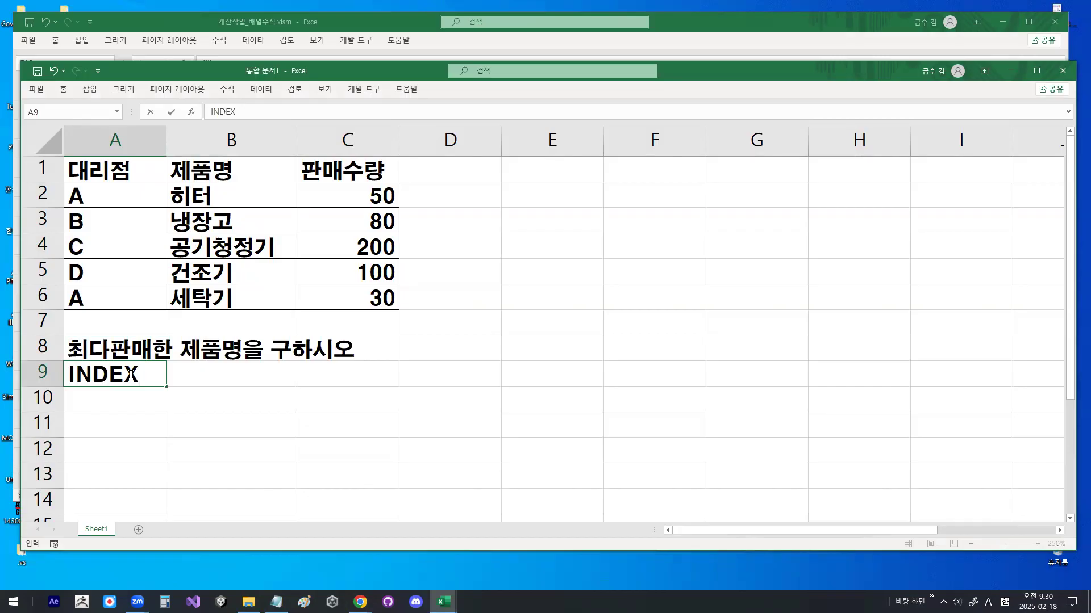
type(",MATCH")
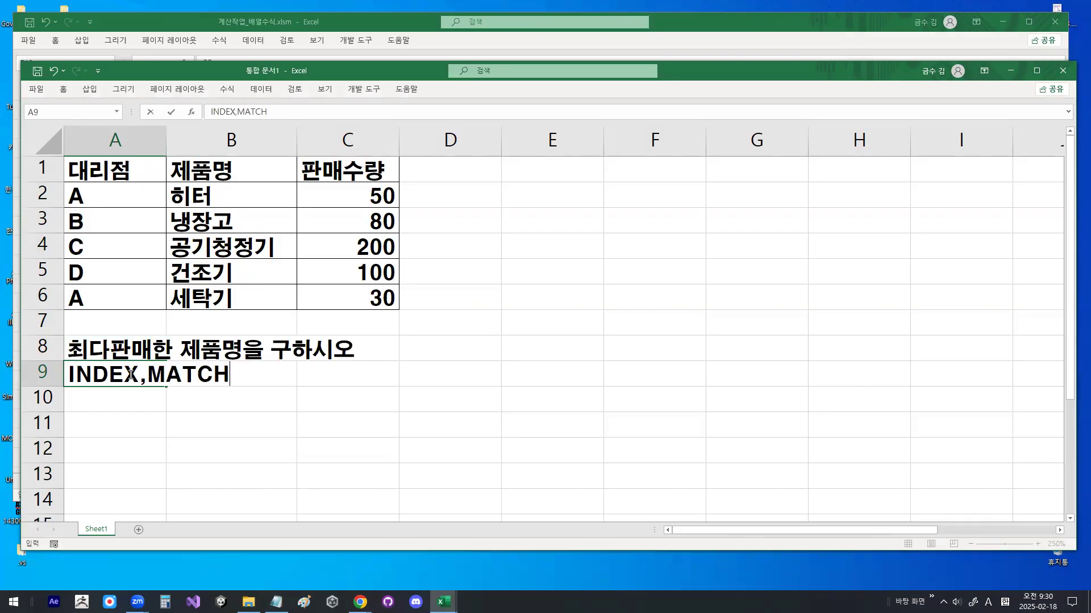
type(",MAX")
key("Return")
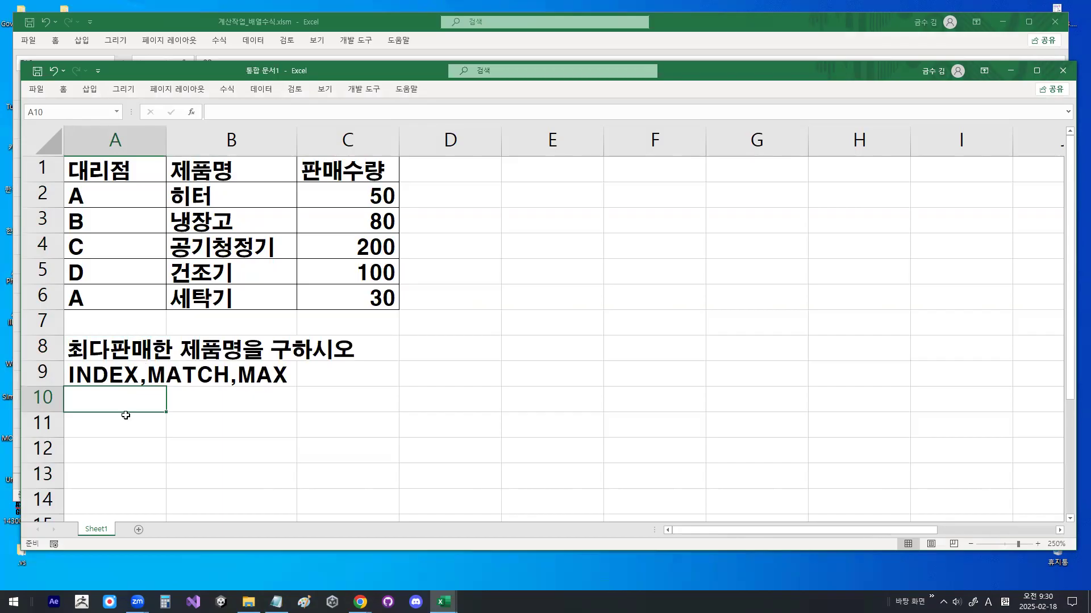
Underline the function list in A9 with the red pen and clear the mark
scroll(128, 411, "down", 1)
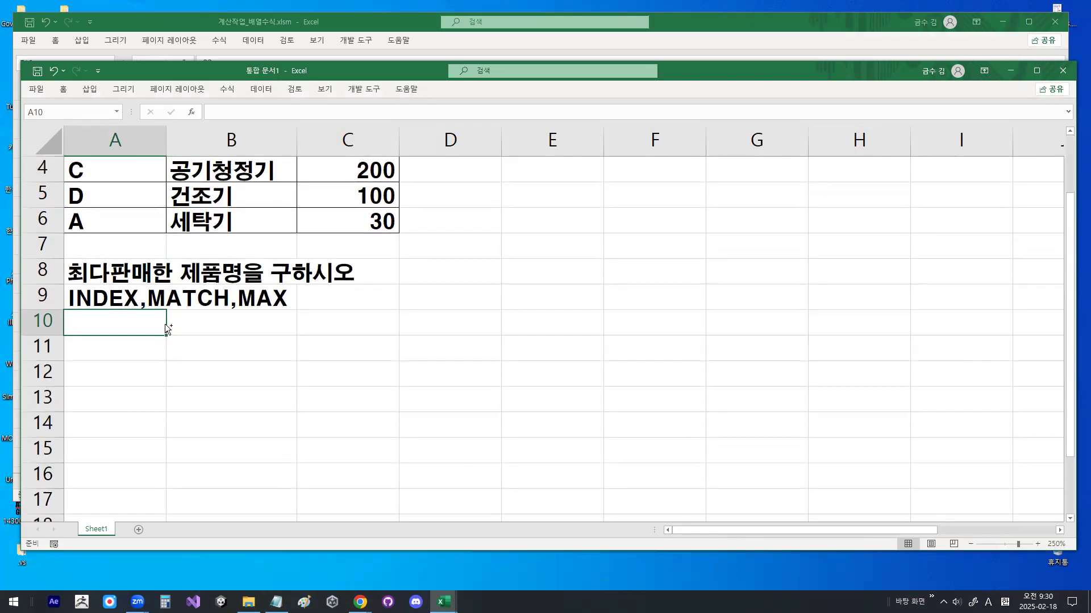
left_click_drag(75, 312, 283, 308)
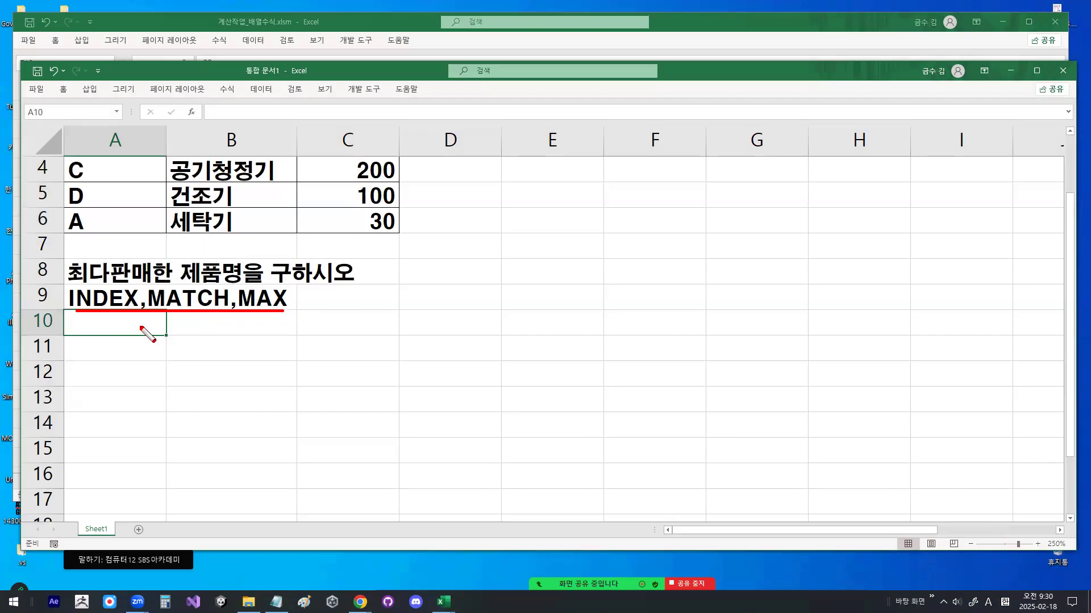
key("Escape")
Start a text-only formula note in A10 reading '=INDEX(구할범위,MATCH
type("'")
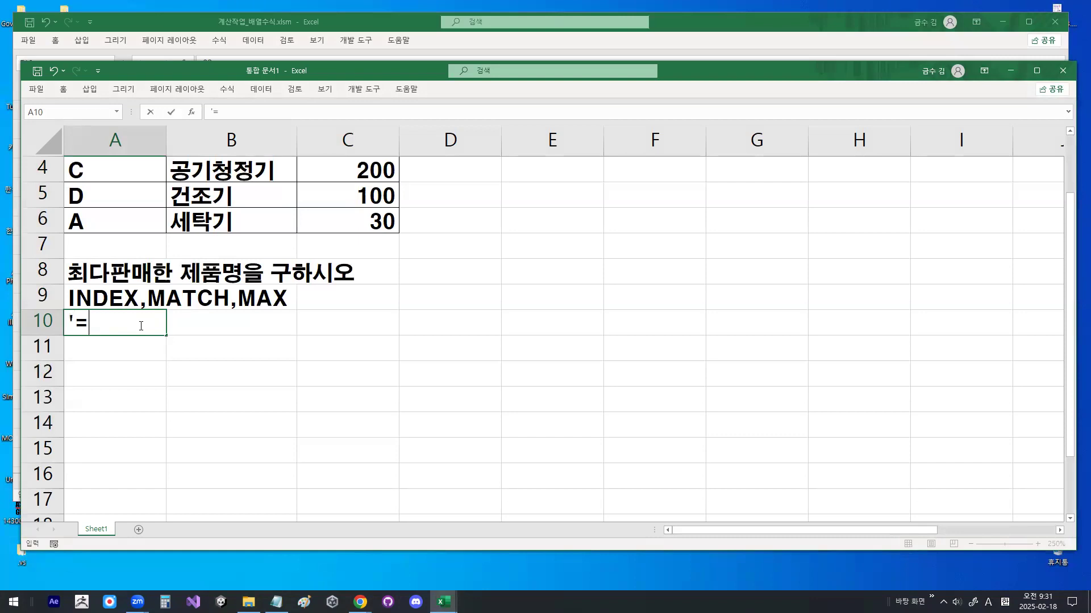
type("=INDE")
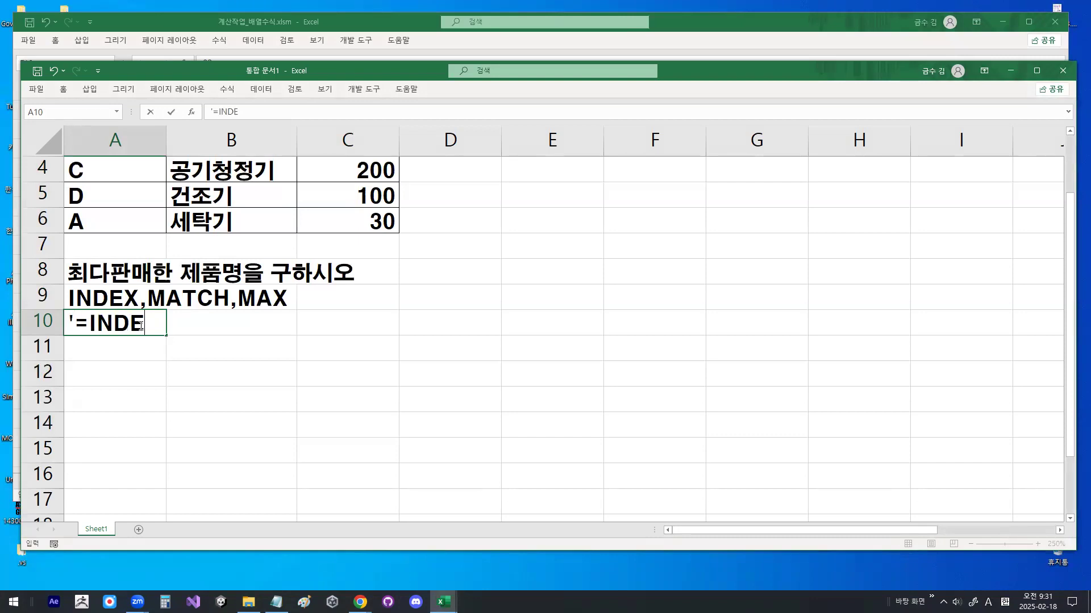
type("X(구할범위")
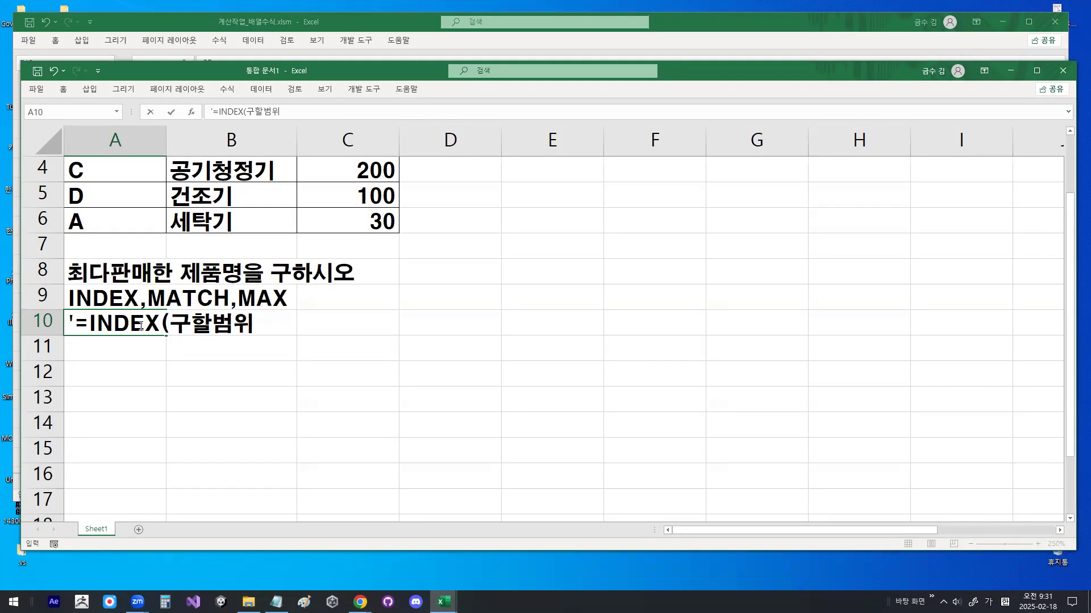
type(",")
key("Hangul")
type("MATCH")
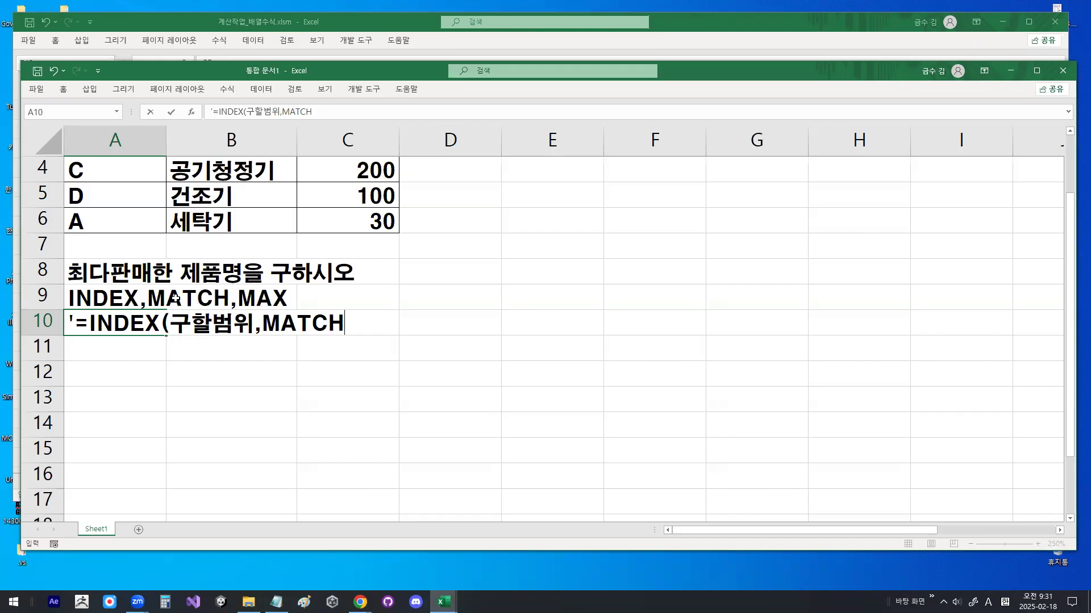
Bracket the 판매수량 values, circle 200, check off the rows down to it and highlight MATCH with the red pen, and clear the drawings
scroll(175, 298, "up", 1)
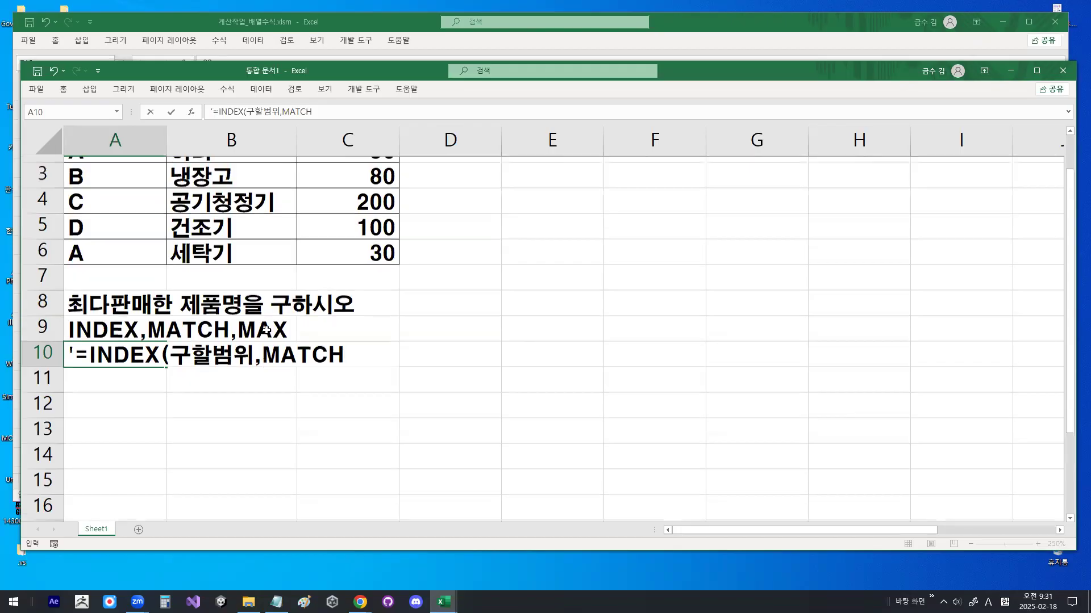
mouse_move(366, 188)
left_mouse_down()
mouse_move(348, 216)
mouse_move(350, 308)
left_mouse_up()
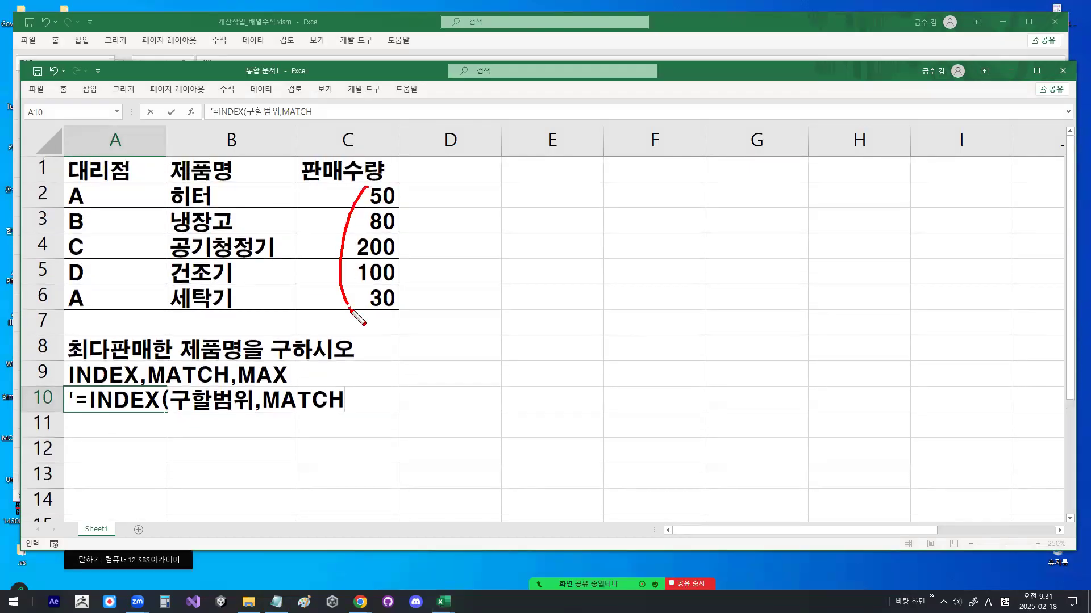
mouse_move(401, 256)
left_mouse_down()
mouse_move(351, 245)
mouse_move(399, 250)
mouse_move(445, 197)
left_mouse_up()
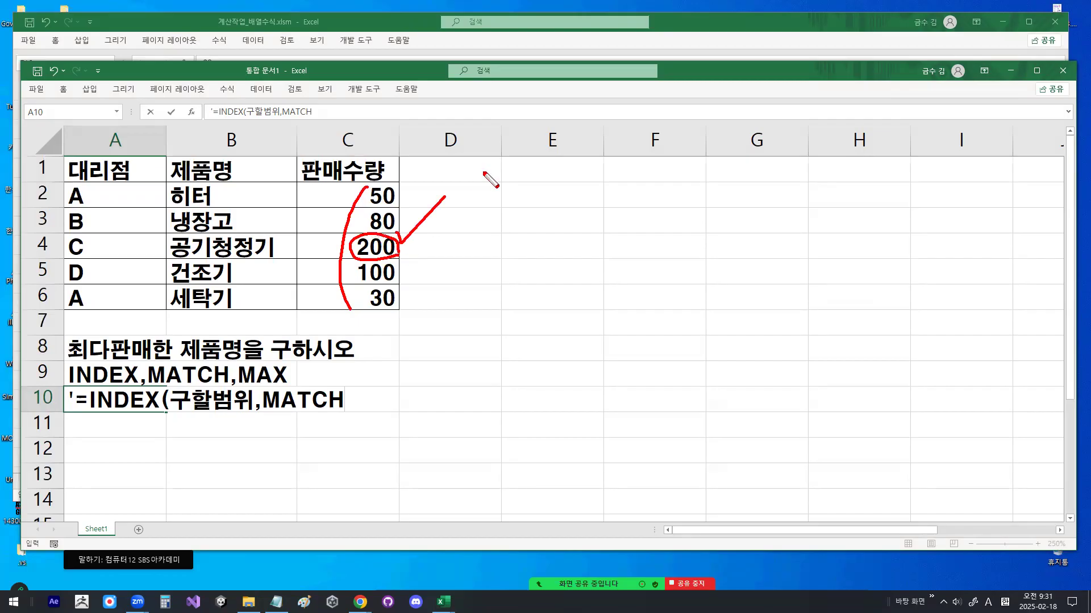
left_click_drag(273, 410, 330, 411)
mouse_move(405, 193)
left_mouse_down()
mouse_move(421, 223)
mouse_move(413, 296)
left_mouse_up()
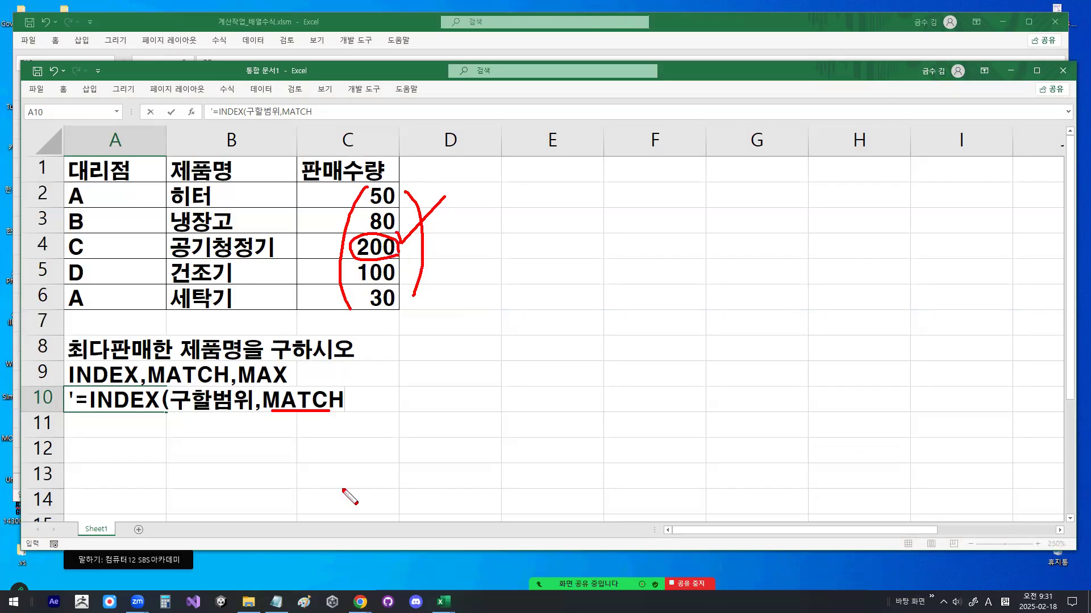
left_click_drag(313, 195, 339, 189)
left_click_drag(315, 215, 330, 223)
mouse_move(316, 245)
left_mouse_down()
mouse_move(315, 255)
mouse_move(339, 236)
left_mouse_up()
mouse_move(341, 417)
left_mouse_down()
mouse_move(259, 405)
mouse_move(345, 403)
left_mouse_up()
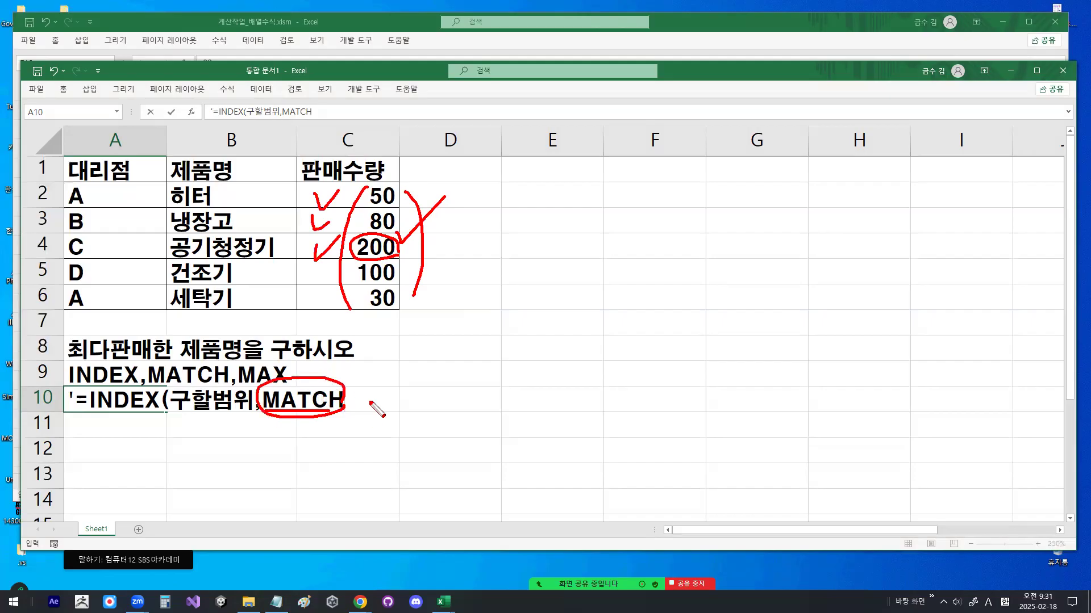
key("Escape")
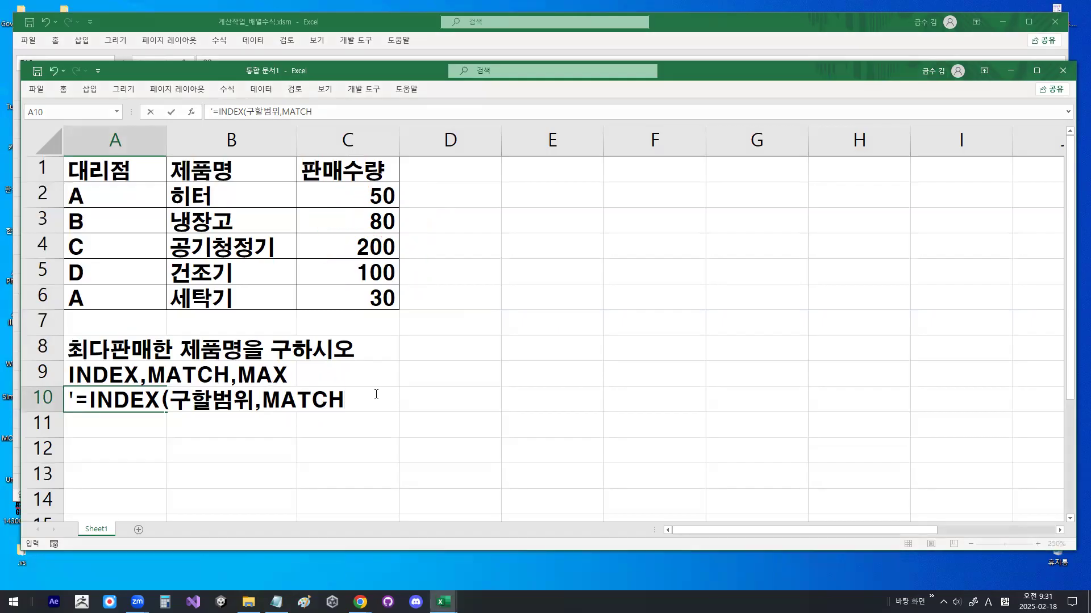
Continue the A10 formula note with (MAX(범위) as the MATCH lookup value
type("(")
type("ㅡㅁ")
key("BackSpace")
key("BackSpace")
key("Hangul")
type("MAX(")
key("Hangul")
type("범위)")
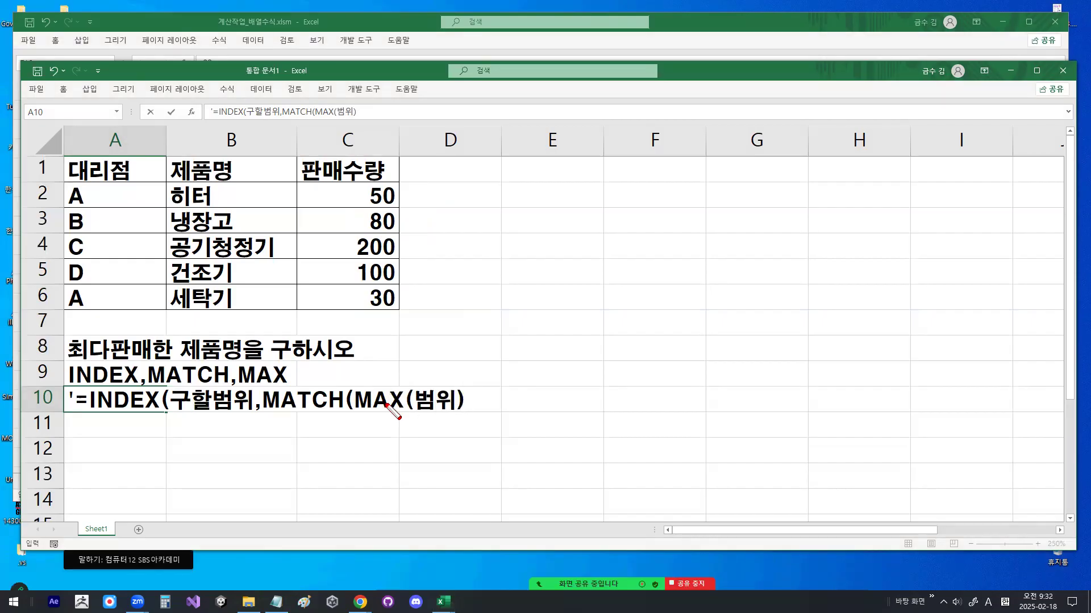
Underline MAX(범위), check-mark MATCH and MAX, circle 200 with the red pen, and clear the drawings
left_click_drag(355, 409, 453, 409)
left_click_drag(295, 393, 331, 352)
mouse_move(390, 372)
left_mouse_down()
mouse_move(396, 391)
mouse_move(449, 320)
left_mouse_up()
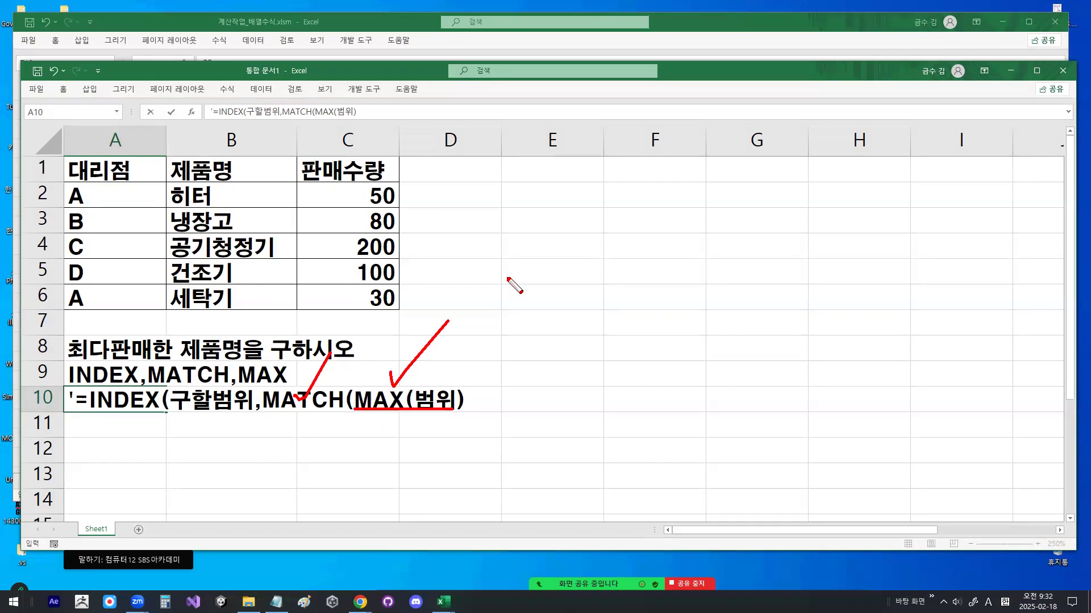
mouse_move(402, 261)
left_mouse_down()
mouse_move(358, 250)
mouse_move(407, 252)
left_mouse_up()
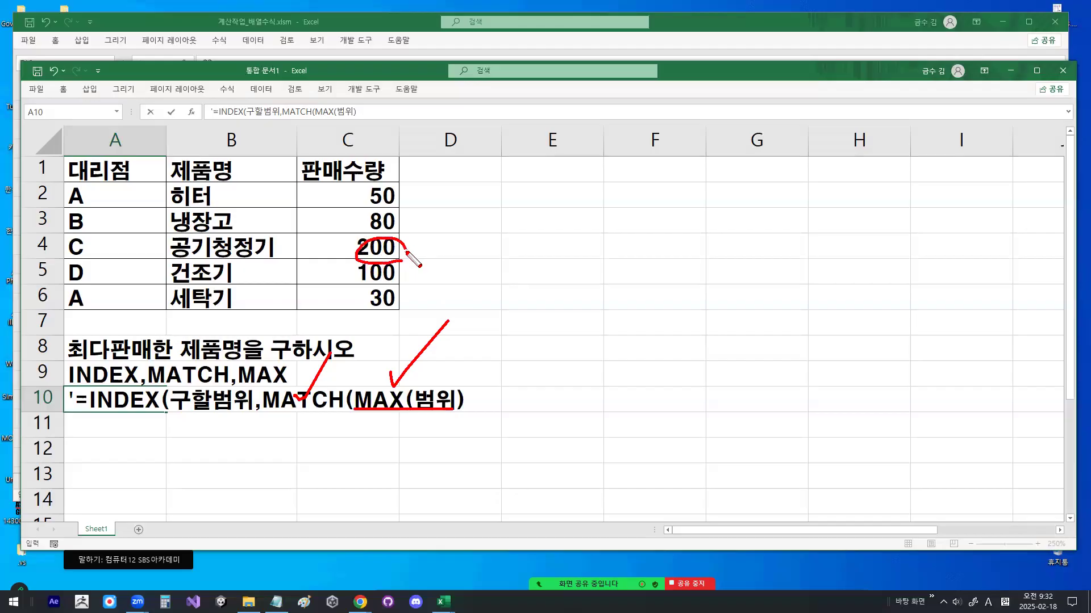
key("Escape")
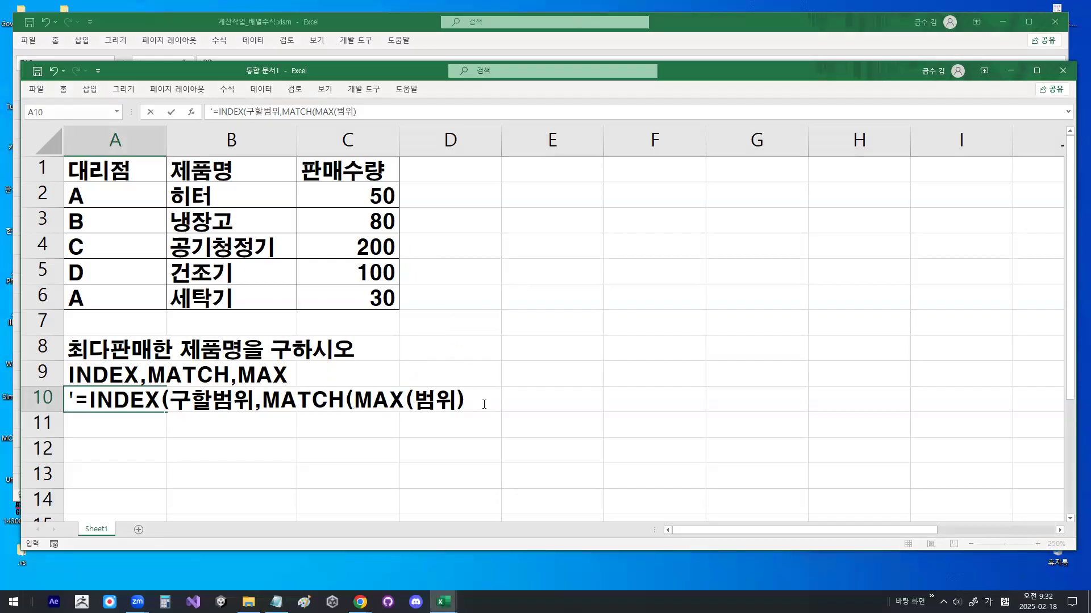
Append ,범위 to the A10 formula note and temporarily mark the 판매수량 range and its values down to 200 with the red pen
type("범위")
key("ctrl+2")
mouse_move(400, 181)
left_mouse_down()
mouse_move(414, 258)
mouse_move(401, 310)
left_mouse_up()
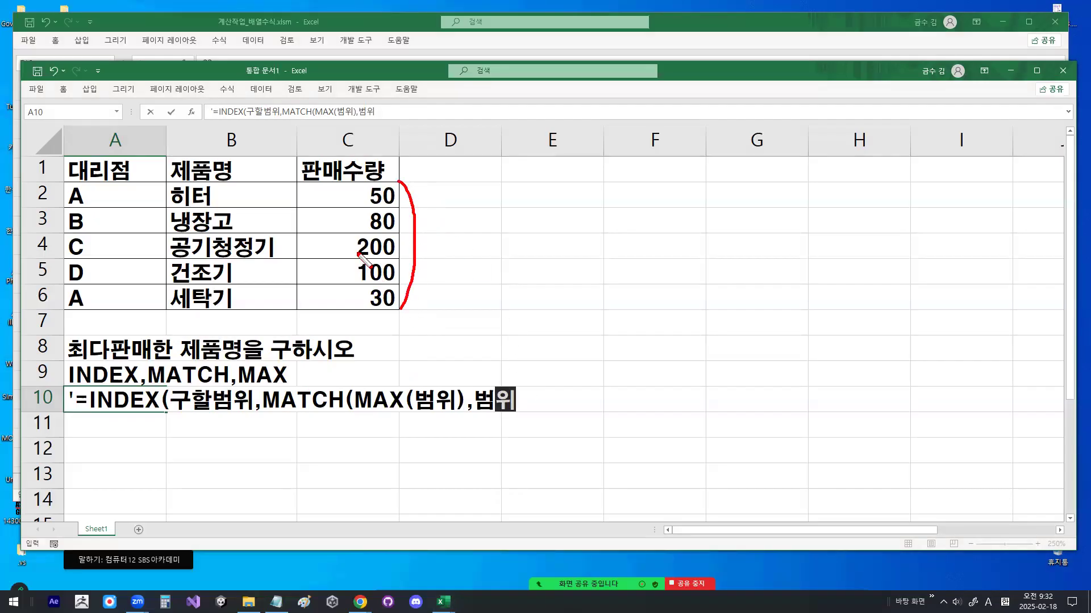
mouse_move(355, 190)
left_mouse_down()
mouse_move(370, 183)
mouse_move(374, 214)
mouse_move(357, 249)
mouse_move(379, 213)
left_mouse_up()
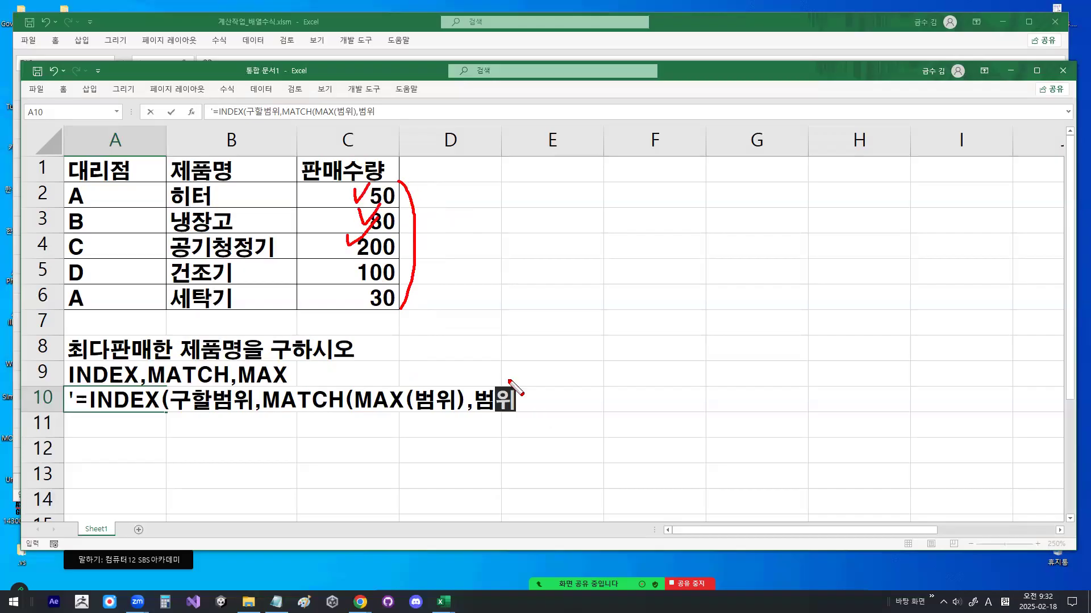
mouse_move(356, 257)
left_mouse_down()
mouse_move(407, 256)
mouse_move(392, 263)
mouse_move(347, 245)
mouse_move(401, 246)
left_mouse_up()
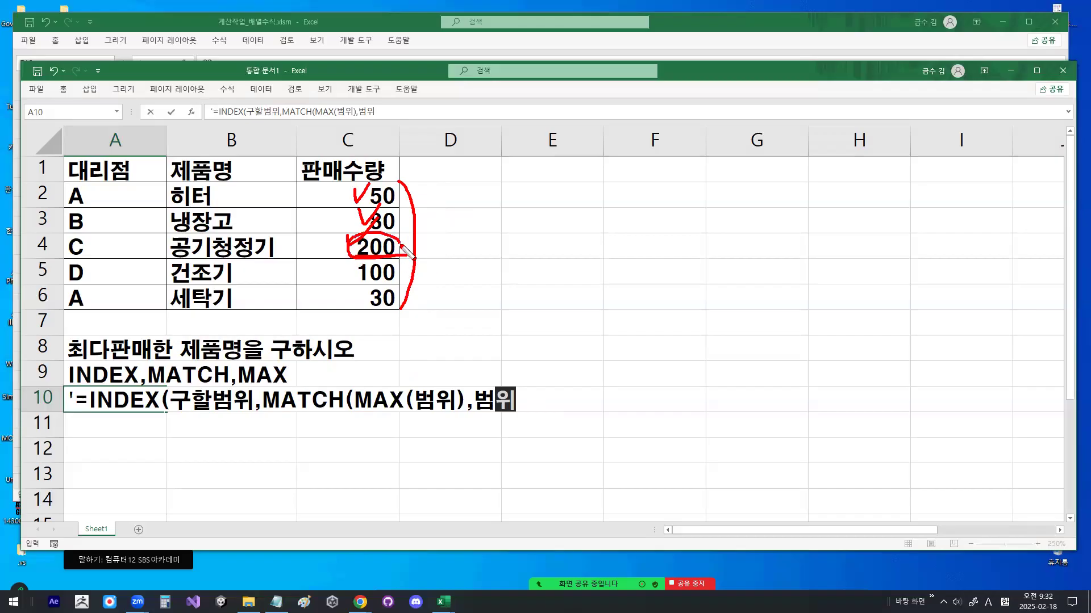
key("Escape")
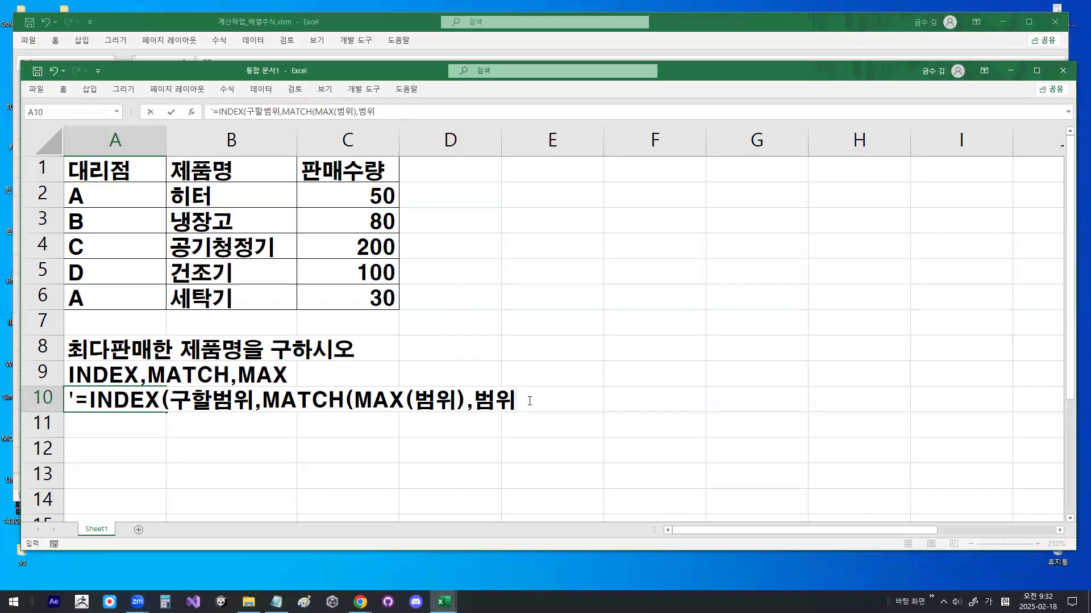
Append ,0) to the A10 formula note and temporarily underline its MATCH part and 최다판매한 in the question
type("0)")
scroll(412, 388, "down", 1)
key("ctrl+2")
left_click_drag(270, 341, 548, 340)
left_click_drag(75, 288, 165, 288)
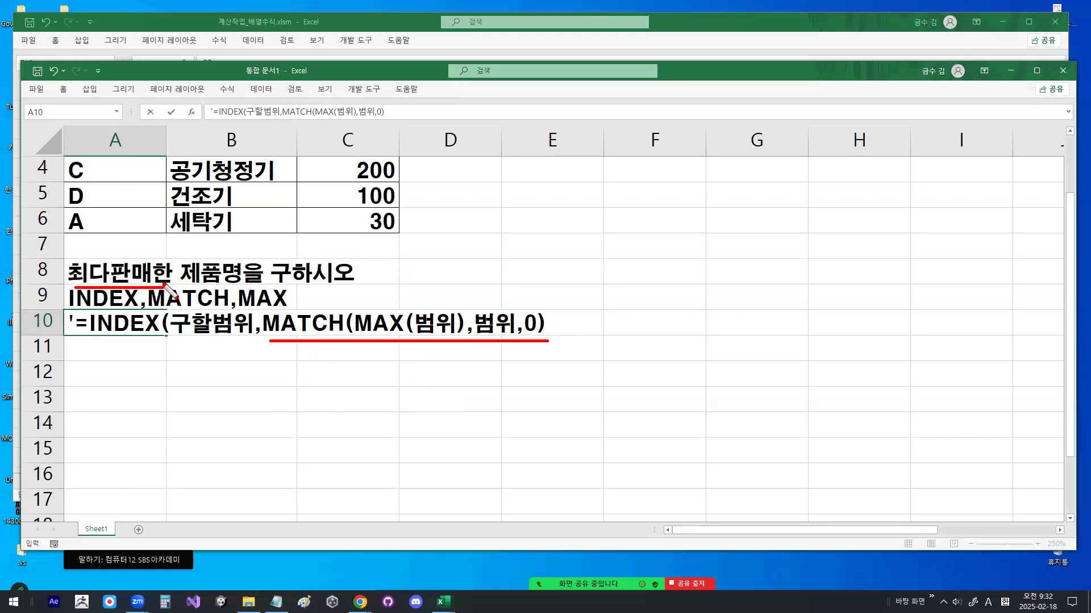
key("Escape")
Circle 200 in C4 and underline MATCH(MAX(범위),범위,0) in A10 with the red pen
scroll(383, 343, "up", 1)
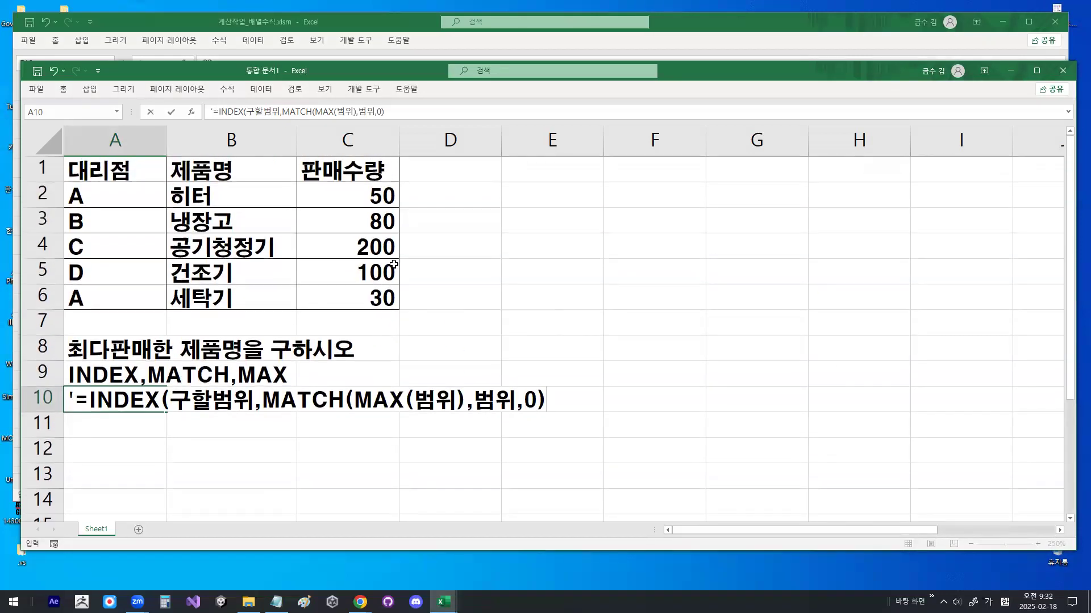
key("ctrl+2")
mouse_move(396, 255)
left_mouse_down()
mouse_move(397, 268)
mouse_move(353, 244)
mouse_move(403, 251)
left_mouse_up()
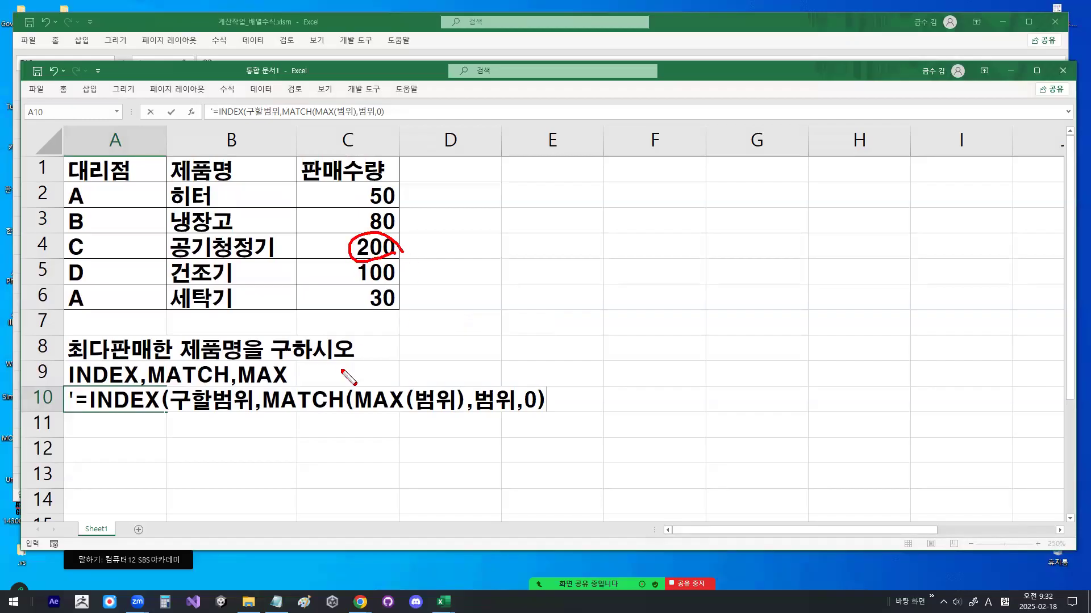
left_click_drag(267, 415, 528, 415)
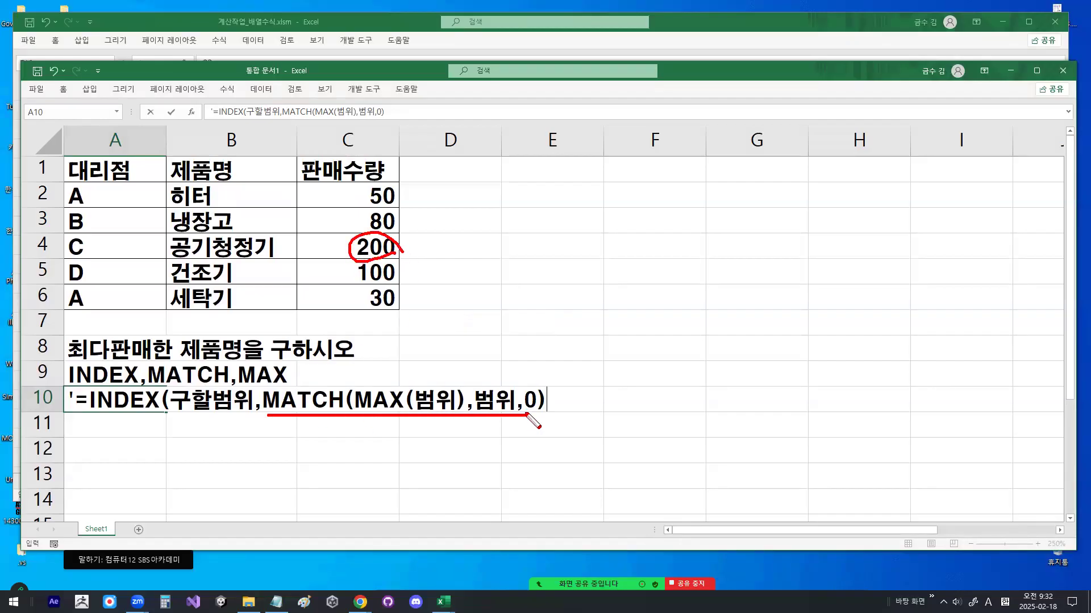
Mark the underlined MATCH part with a star, write 3 beside 200, and draw red rectangles around B2:B6 and A2:C6
mouse_move(349, 420)
left_mouse_down()
mouse_move(341, 437)
mouse_move(359, 425)
left_mouse_up()
mouse_move(428, 243)
left_mouse_down()
mouse_move(441, 243)
mouse_move(431, 259)
left_mouse_up()
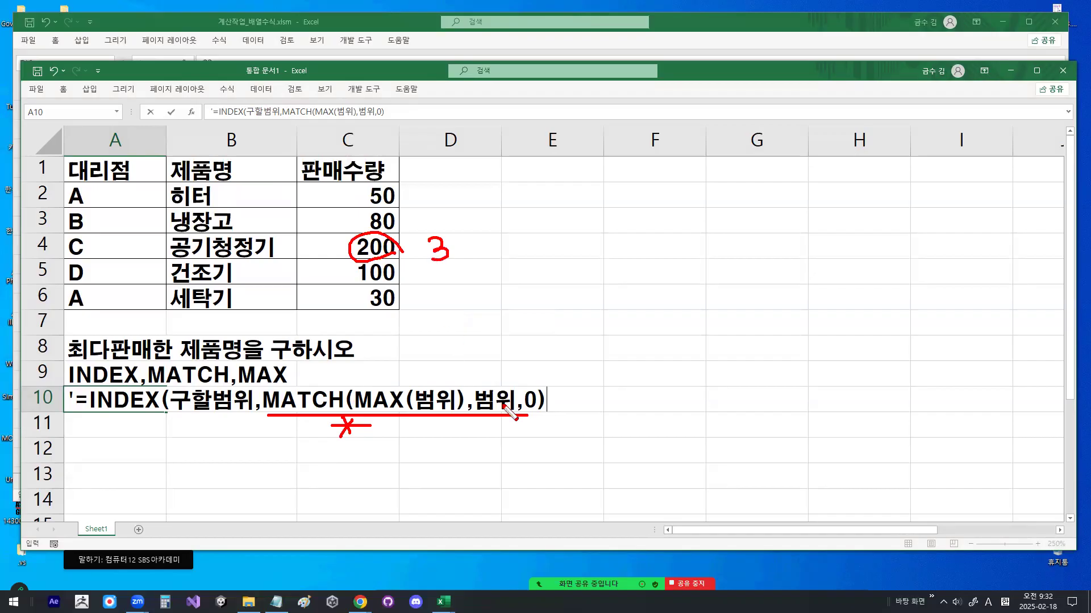
right_click(195, 326)
mouse_move(222, 355)
left_click(314, 390)
left_click_drag(166, 182, 298, 311)
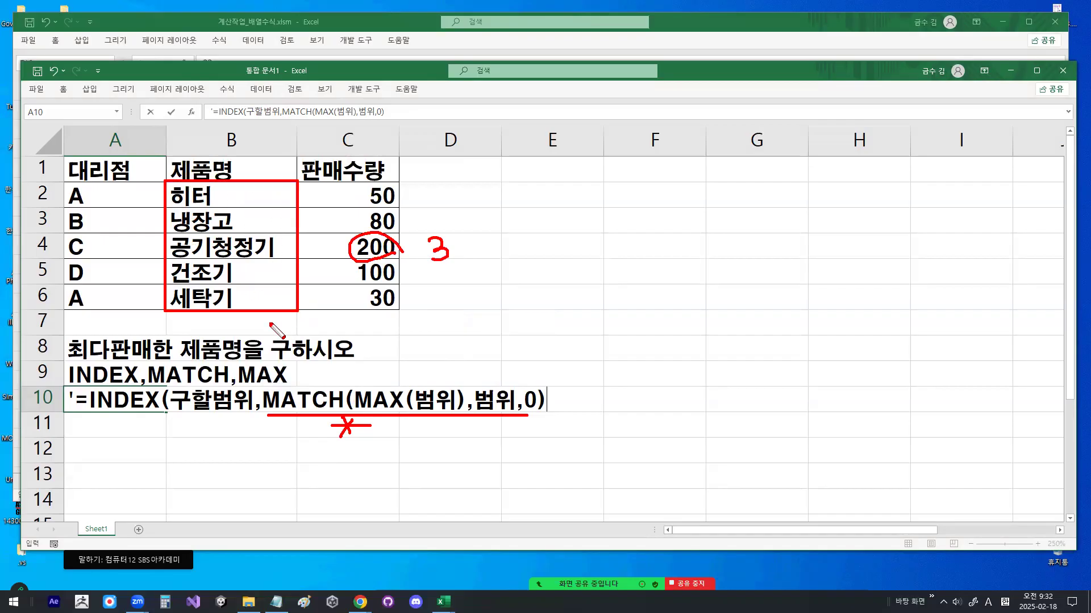
mouse_move(63, 179)
left_mouse_down()
mouse_move(181, 214)
mouse_move(400, 314)
left_mouse_up()
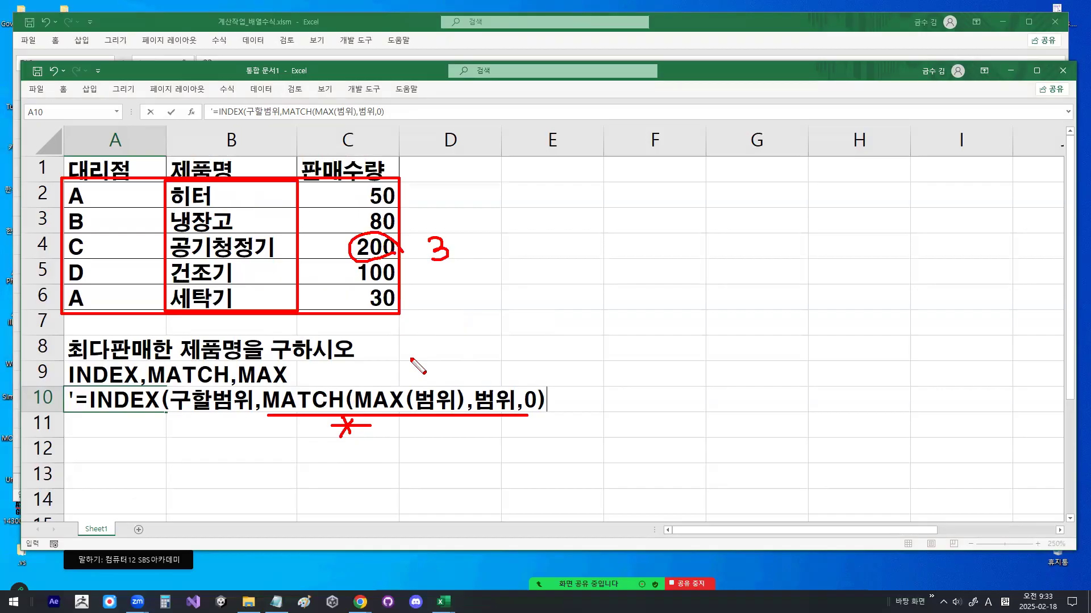
Draw freehand red slashes along the product names in column B, and clear all the drawings
right_click(218, 245)
mouse_move(256, 271)
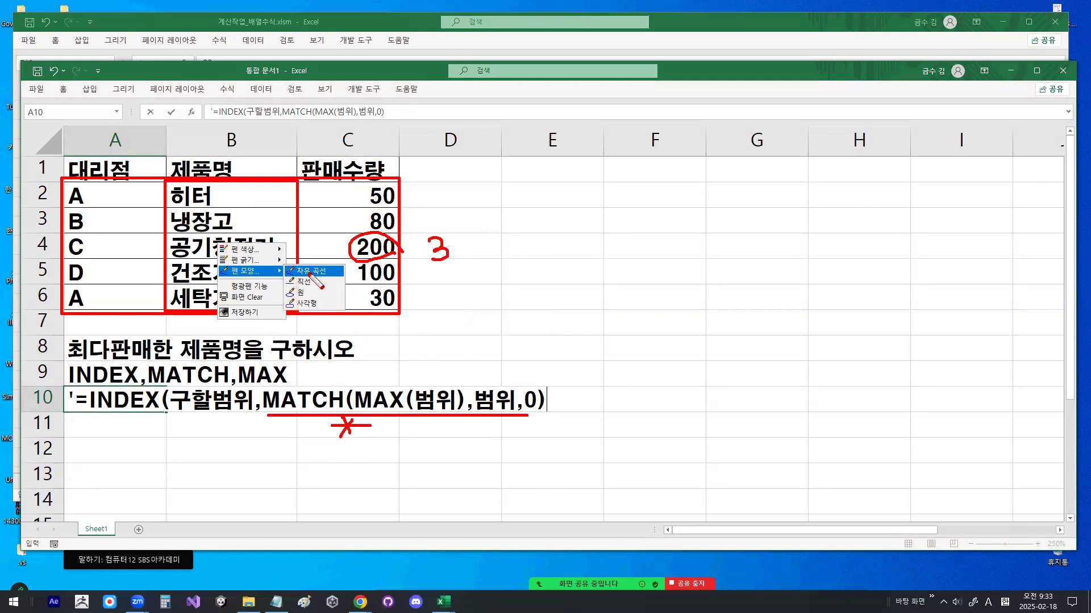
left_click(312, 271)
mouse_move(282, 190)
left_mouse_down()
mouse_move(259, 226)
mouse_move(267, 263)
left_mouse_up()
mouse_move(296, 262)
left_mouse_down()
mouse_move(271, 306)
mouse_move(283, 307)
left_mouse_up()
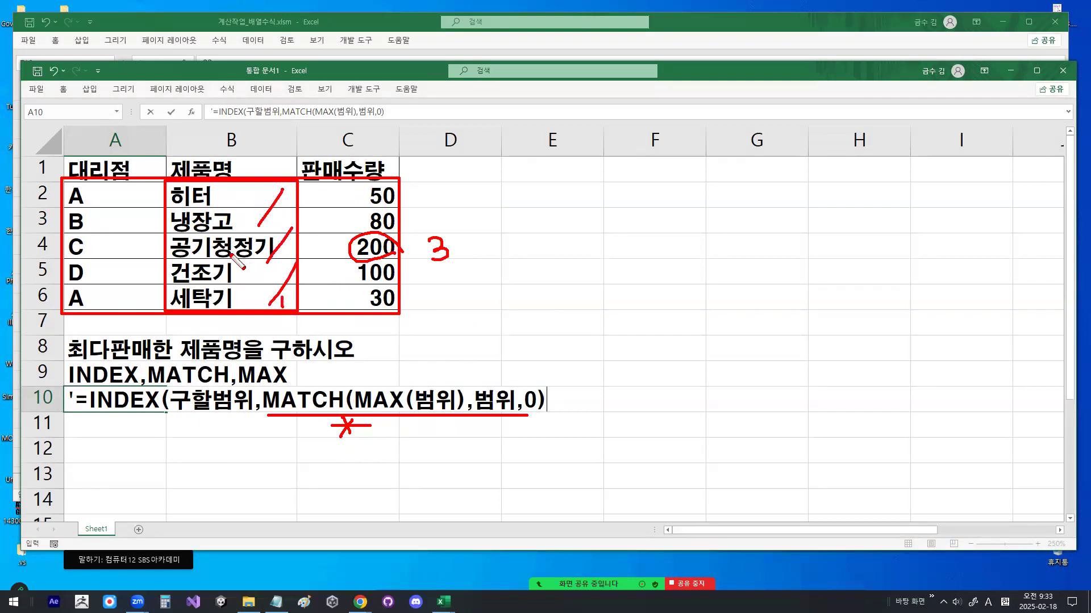
key("Escape")
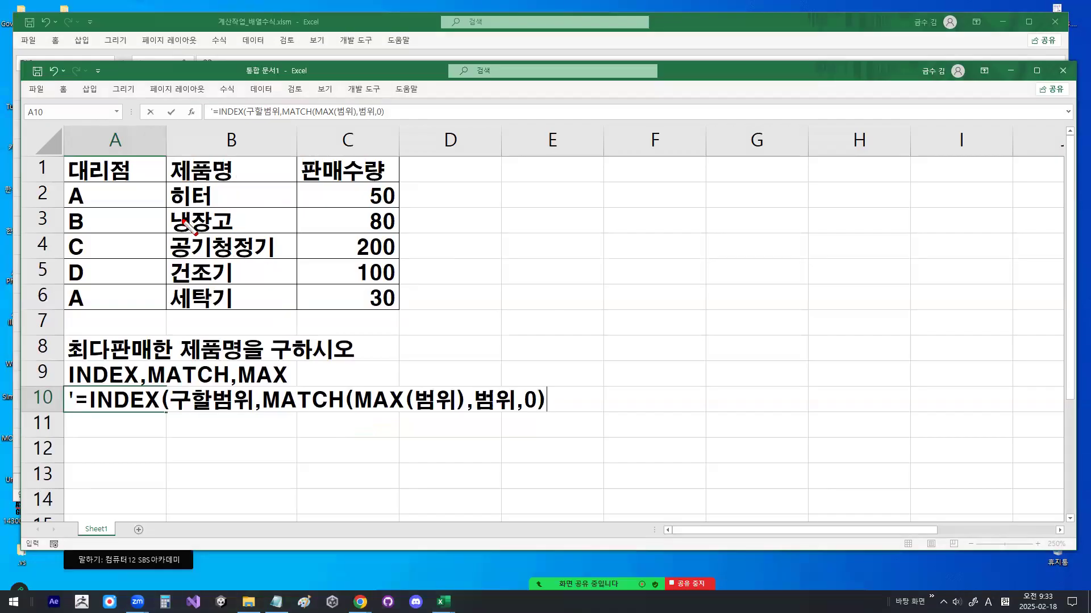
Draw a red rectangle around the product names B2:B6 and a straight vertical line down through column B
right_click(168, 190)
mouse_move(193, 216)
left_click(261, 250)
left_click_drag(166, 184, 296, 310)
right_click(302, 324)
mouse_move(316, 353)
left_click(383, 352)
left_click_drag(237, 135, 238, 442)
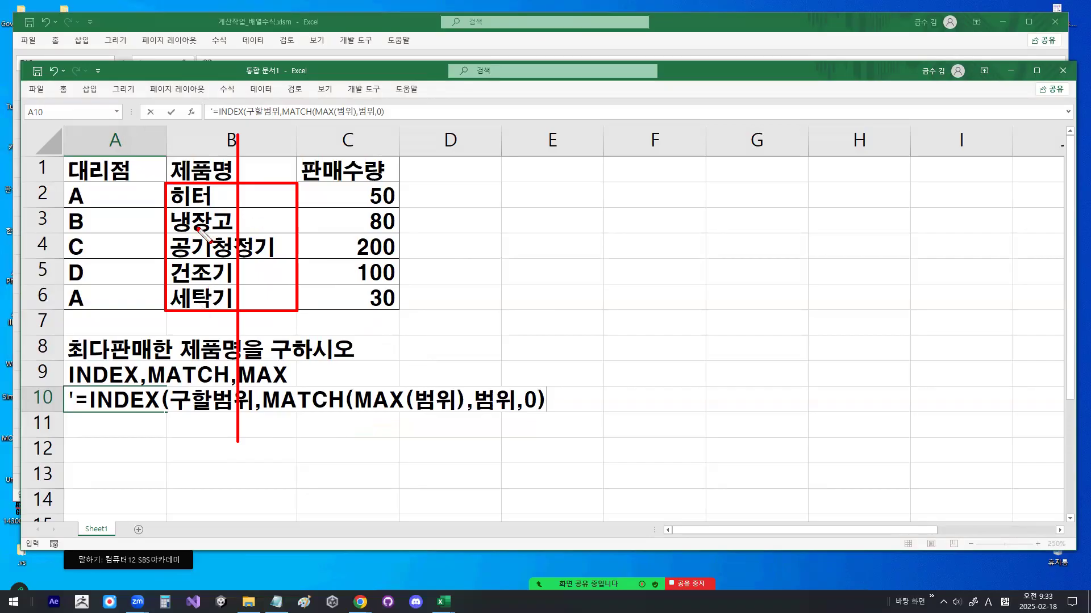
Circle 200 in C4, underline the MATCH part in A10 with a 3 below it, and handwrite ,1 after the formula note
mouse_move(398, 254)
left_mouse_down()
mouse_move(358, 259)
mouse_move(380, 231)
mouse_move(396, 249)
left_mouse_up()
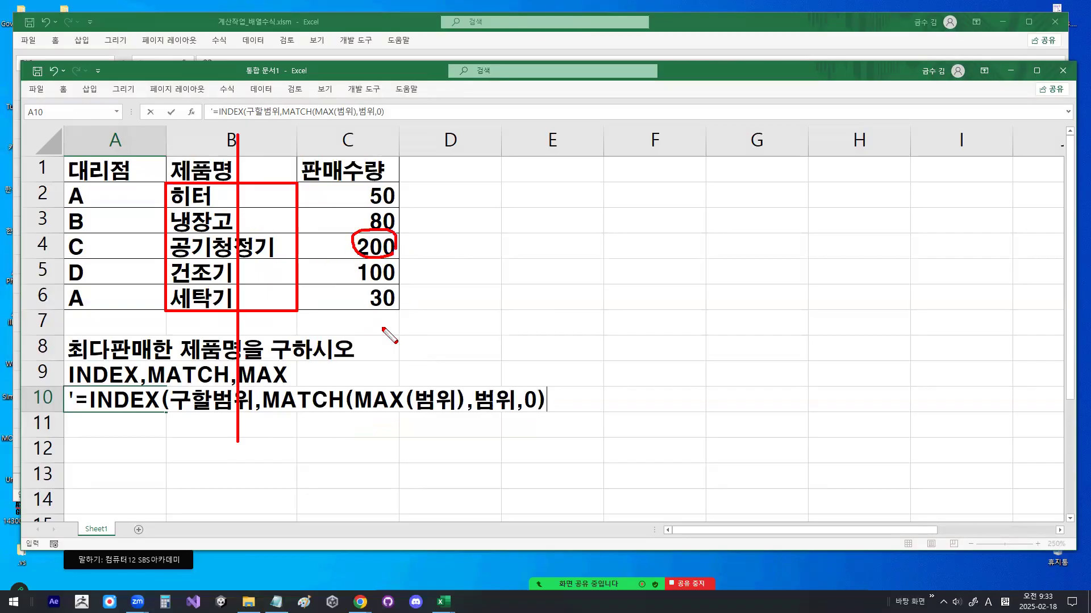
left_click_drag(272, 414, 519, 414)
left_click_drag(374, 425, 386, 442)
left_click_drag(553, 410, 553, 426)
left_click_drag(579, 391, 582, 424)
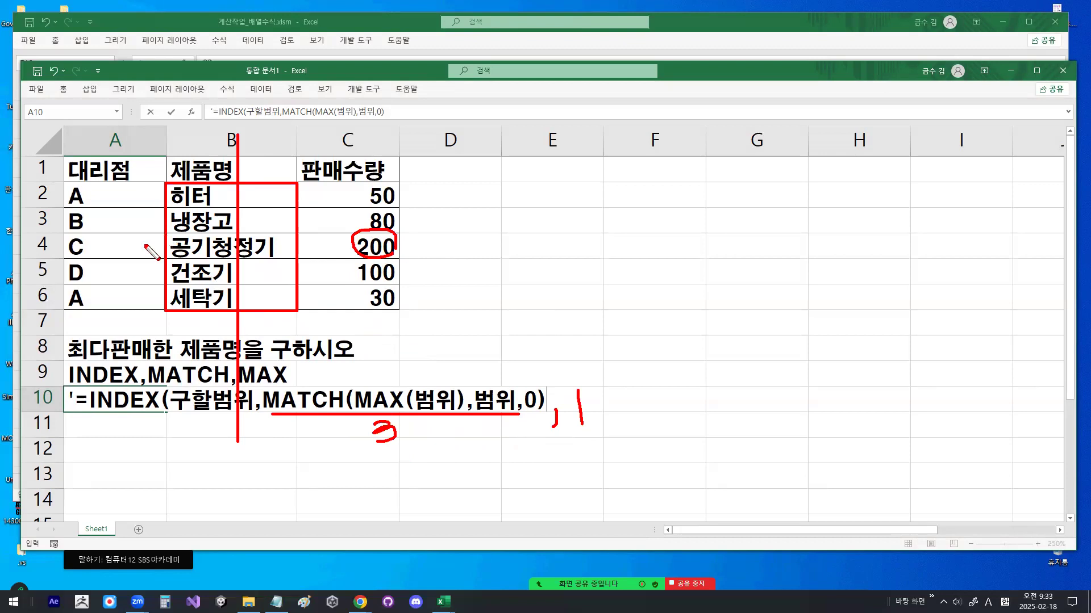
Draw a horizontal red line through row 4 with an arrow toward 공기청정기, and clear the drawings
left_click_drag(81, 244, 464, 245)
left_click_drag(184, 233, 214, 202)
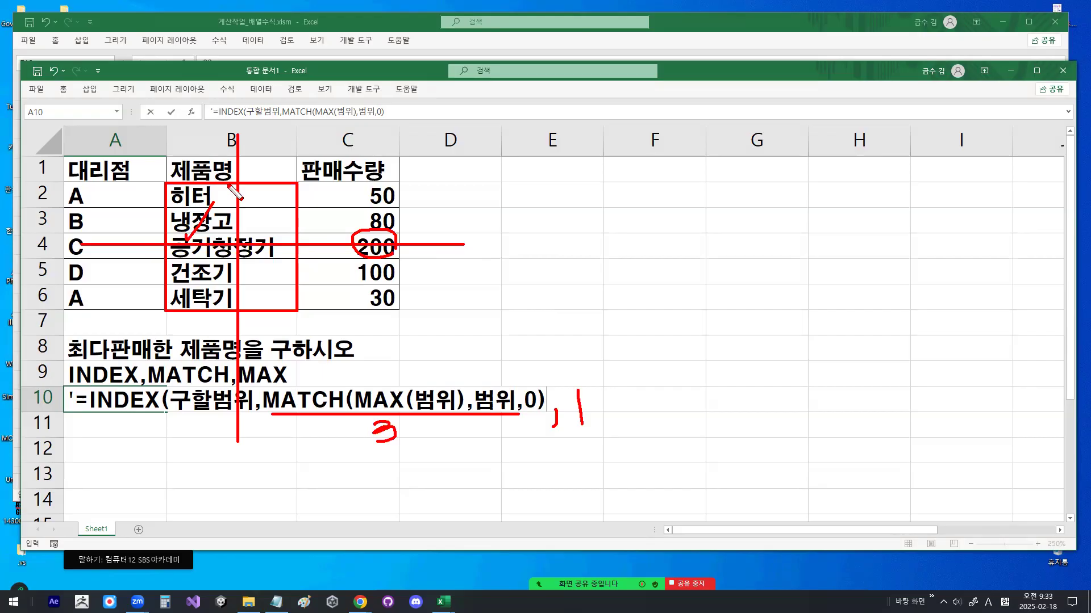
key("Escape")
Complete the A10 formula note with ,1) and set its font color to the standard dark red
type(",1)")
key("Return")
key("Up")
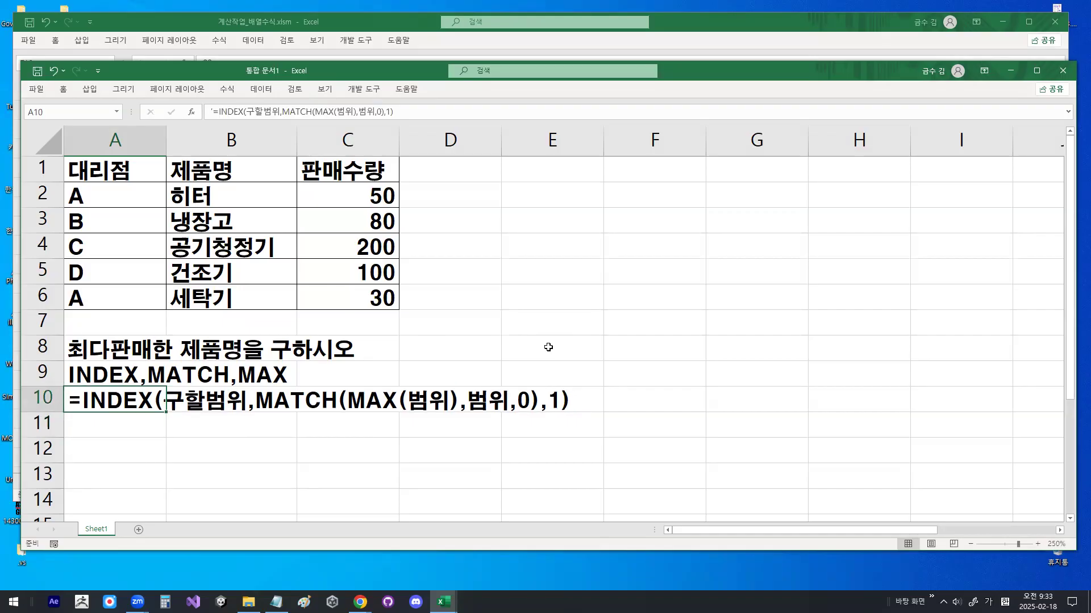
left_click(63, 89)
left_click(229, 129)
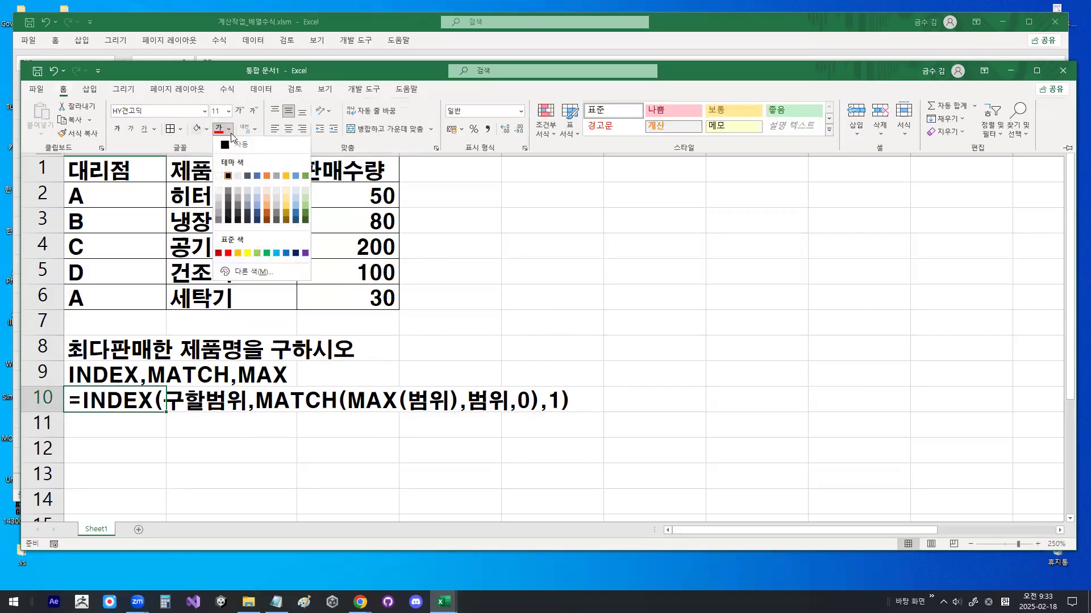
left_click(219, 253)
Circle INDEX in the A10 formula note, underline the formula through the second 범위 with the red pen, and clear the drawings
scroll(220, 315, "down", 1)
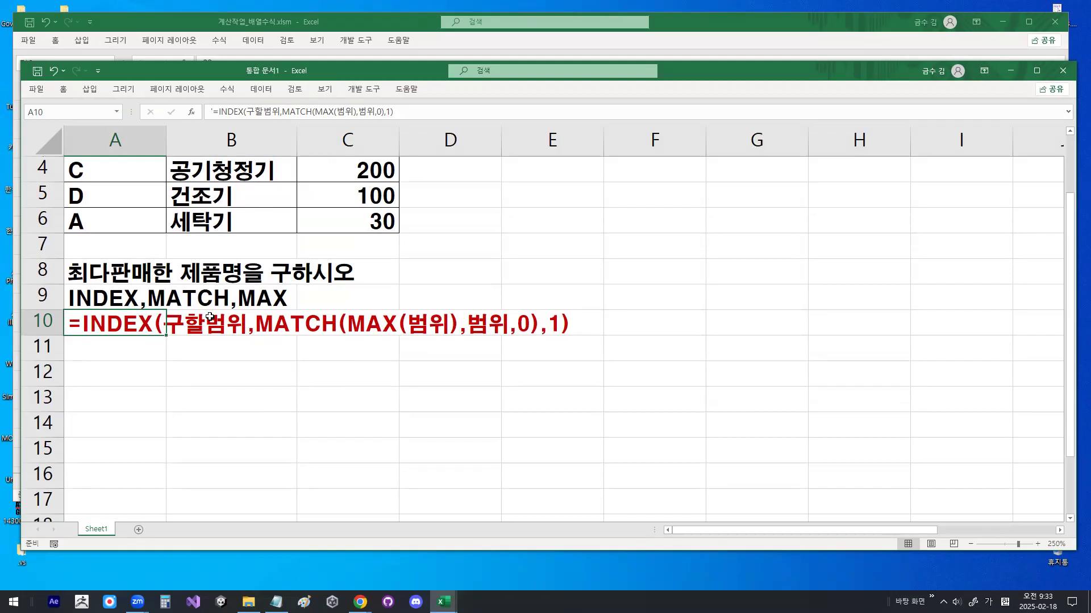
left_click(162, 368)
left_click(132, 321)
mouse_move(132, 307)
left_mouse_down()
mouse_move(169, 340)
mouse_move(161, 319)
left_mouse_up()
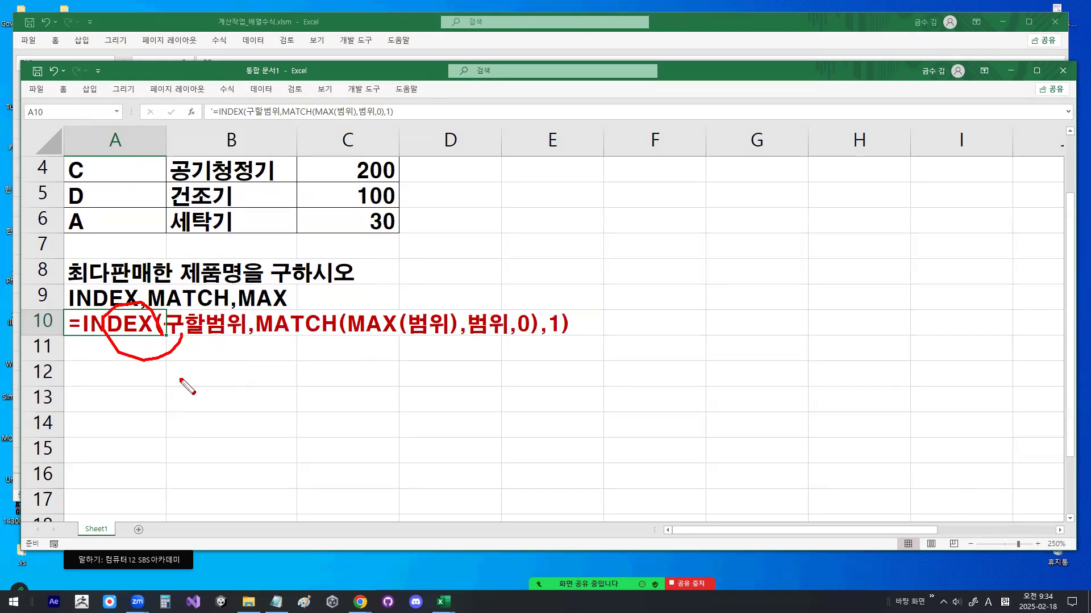
left_click_drag(169, 342, 496, 342)
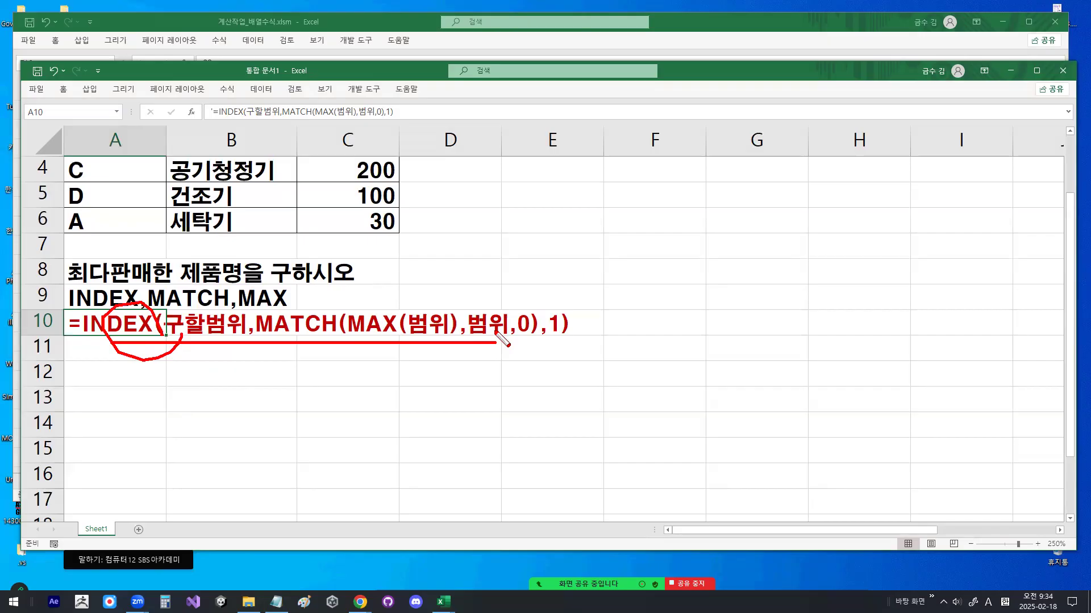
key("Escape")
Briefly mark the spot between 구할범위 and MATCH in A10 with the red pen, clear it, and select cell E3
left_click(142, 378)
left_click(120, 327)
mouse_move(244, 330)
left_mouse_down()
mouse_move(259, 312)
mouse_move(260, 337)
left_mouse_up()
key("Escape")
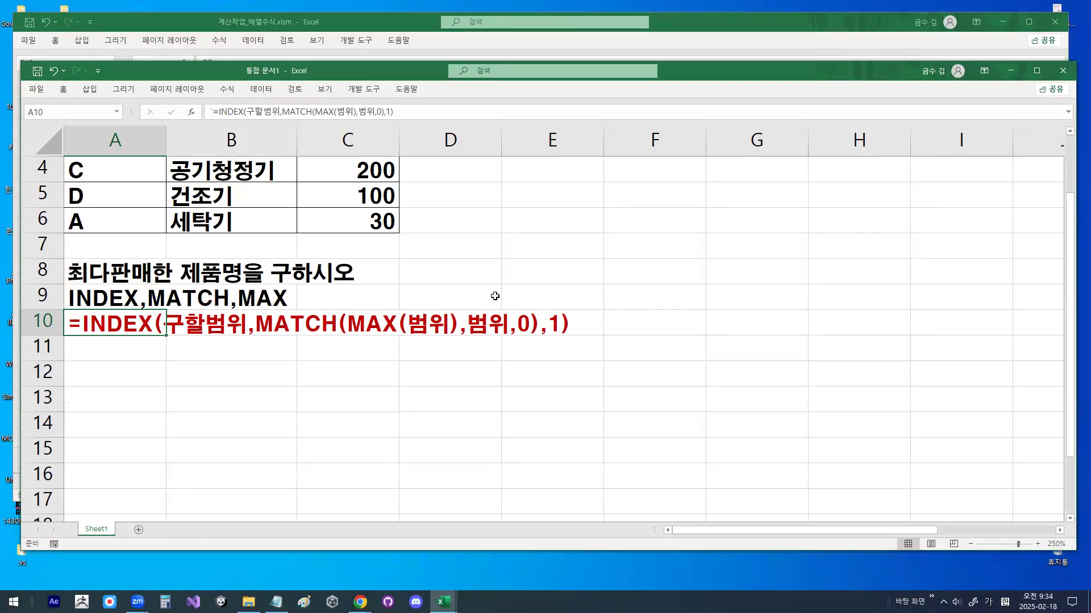
scroll(512, 288, "up", 1)
left_click(520, 223)
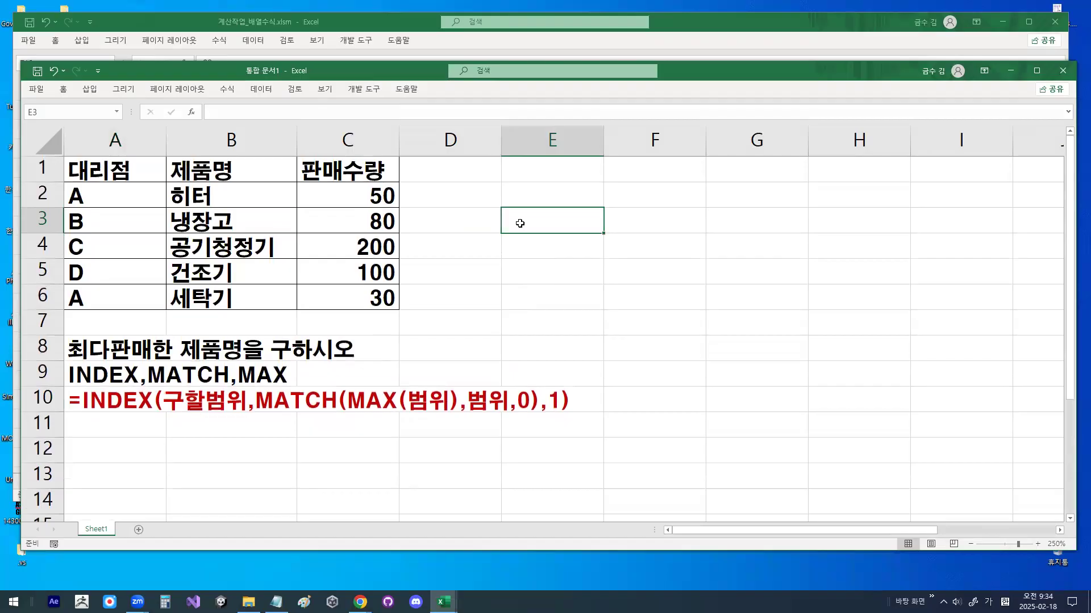
Begin a formula in cell E3 with the INDEX function, using the product names B2:B6 as its array
type("=ind")
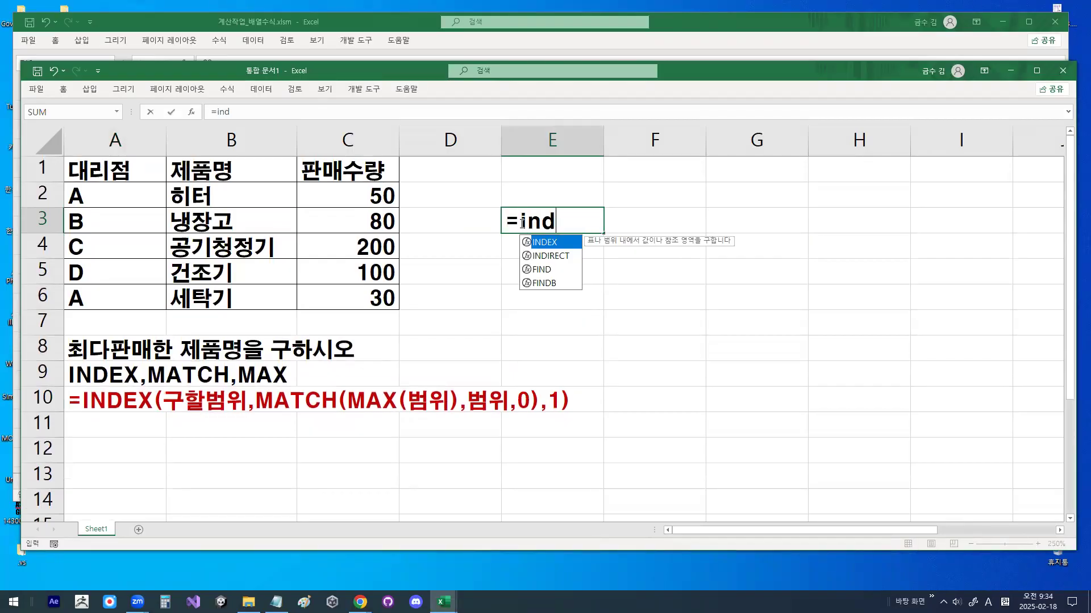
key("BackSpace")
key("BackSpace")
key("BackSpace")
type("INDEX")
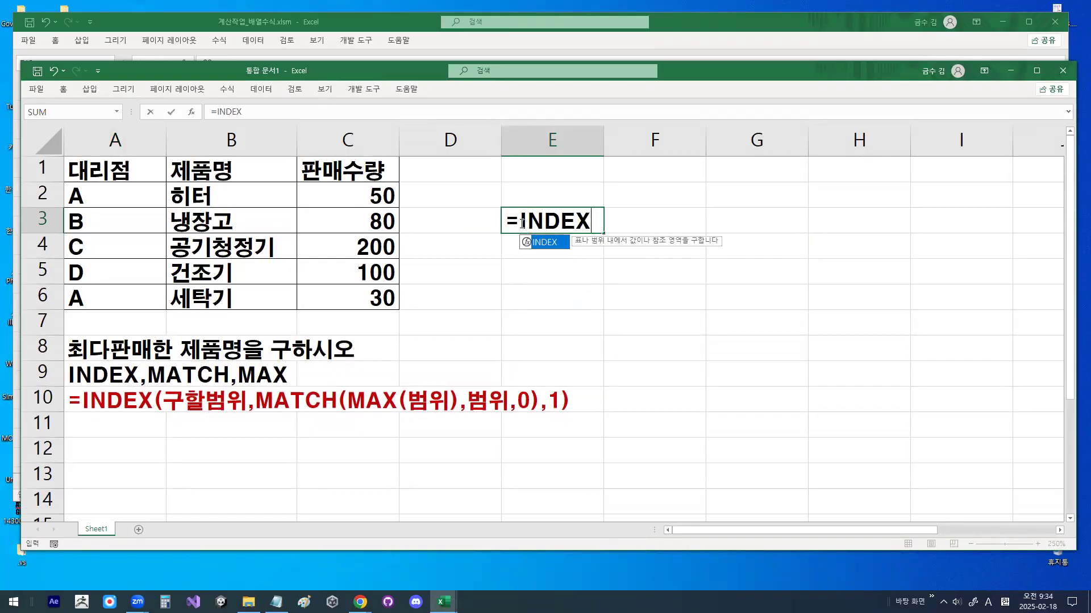
type("(")
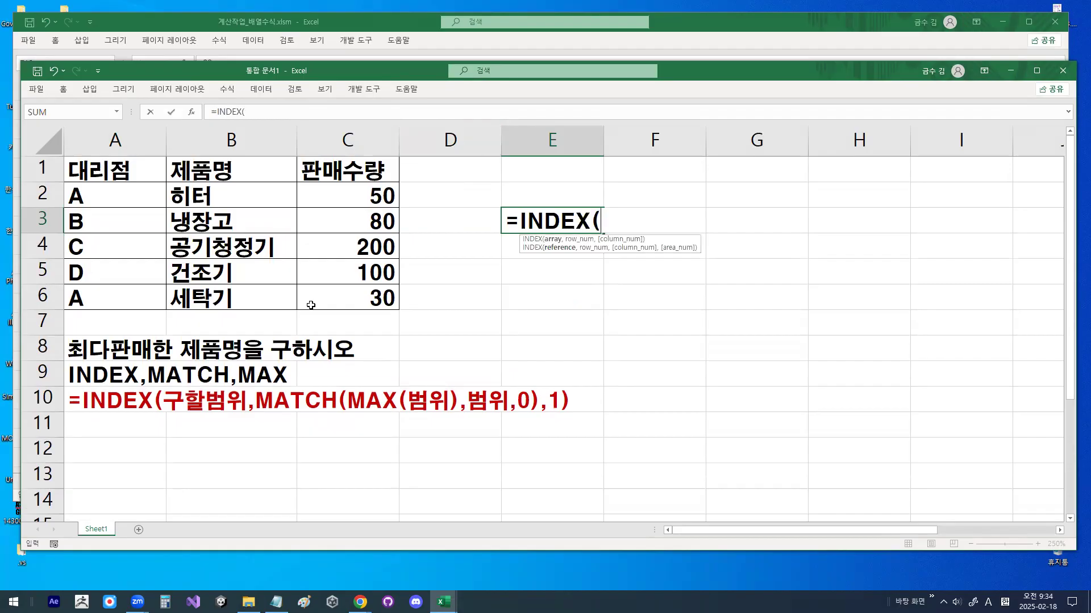
left_click_drag(256, 196, 257, 292)
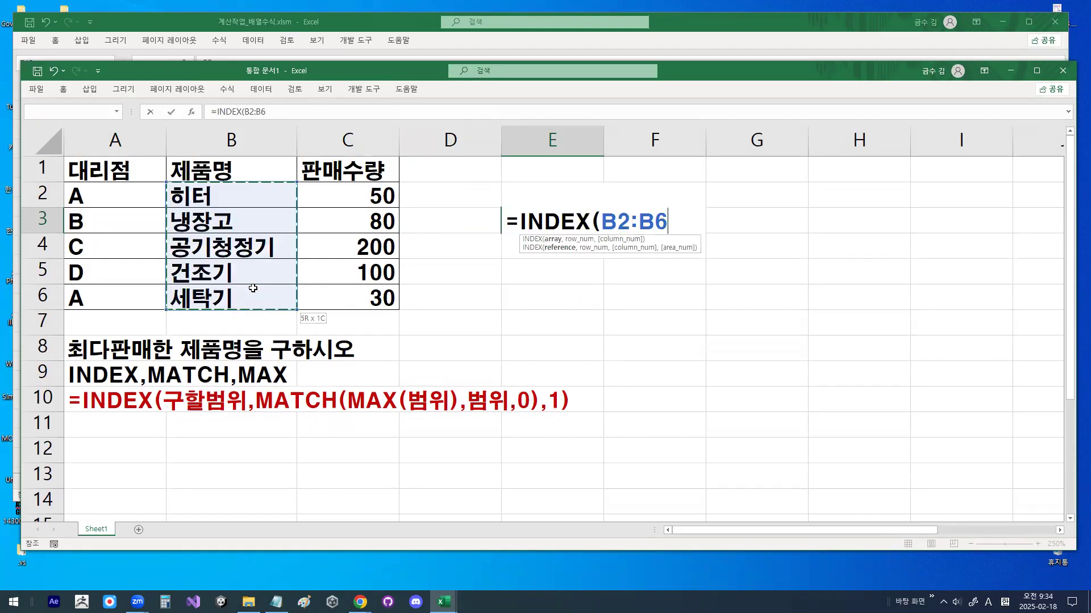
left_click_drag(521, 212, 607, 330)
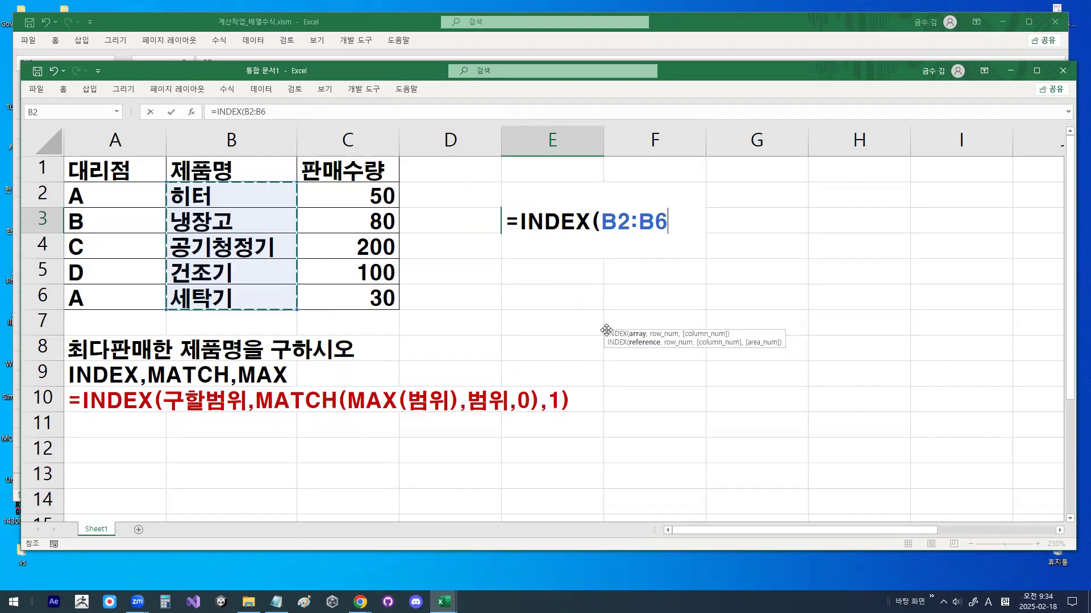
type(",")
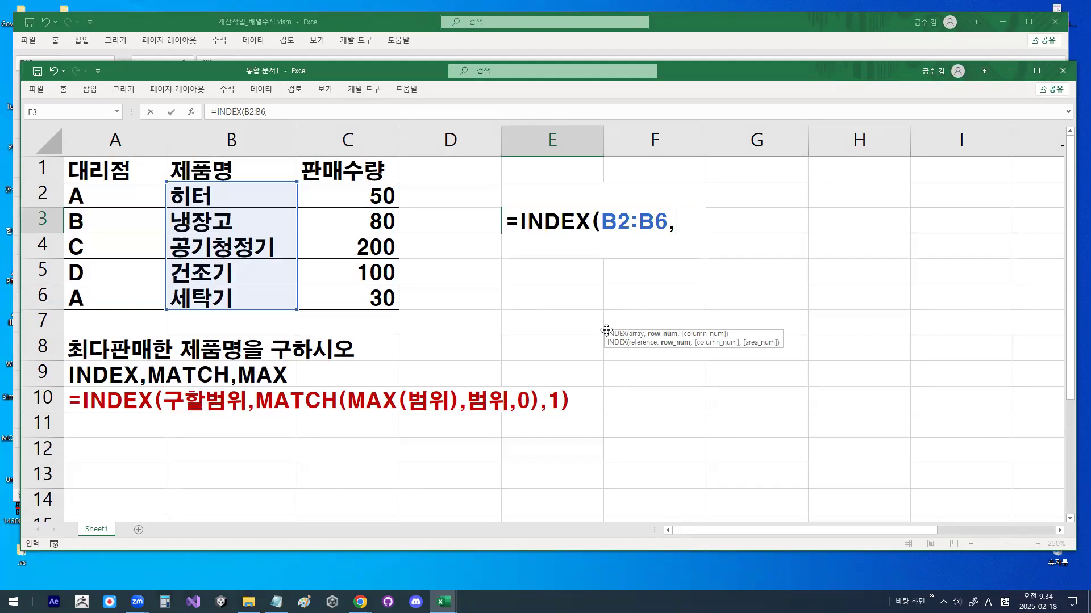
Nest MATCH as the INDEX row argument, with MAX(C2:C6) as its lookup value
type("MA")
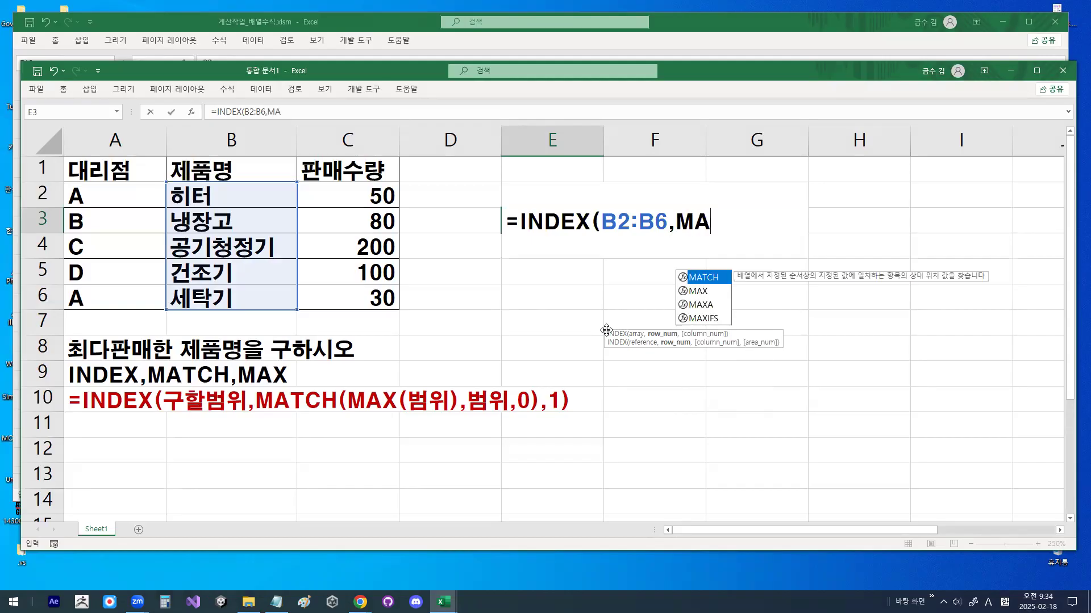
key("Tab")
type("MAX")
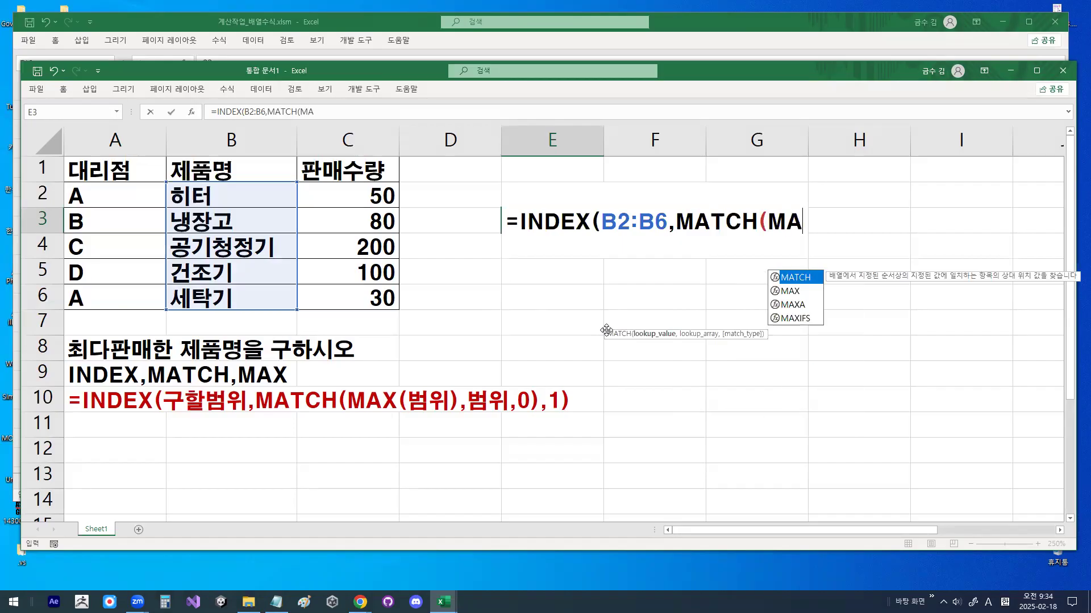
key("Tab")
left_click_drag(384, 199, 399, 299)
type(")")
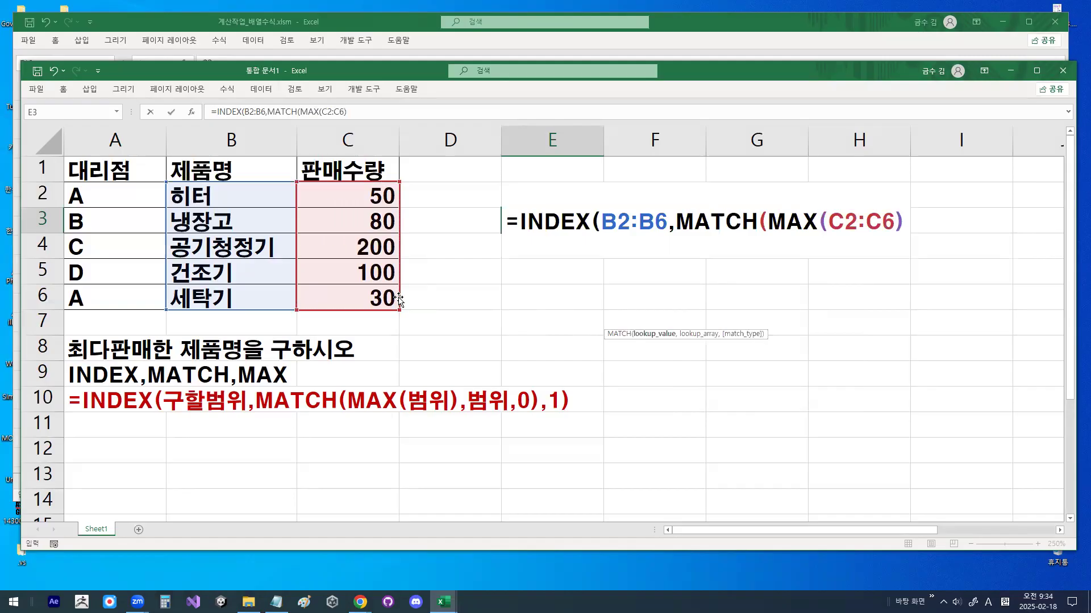
Complete the formula as =INDEX(B2:B6,MATCH(MAX(C2:C6),C2:C6,0),1), enter it, and widen column E to fit the result
type(",")
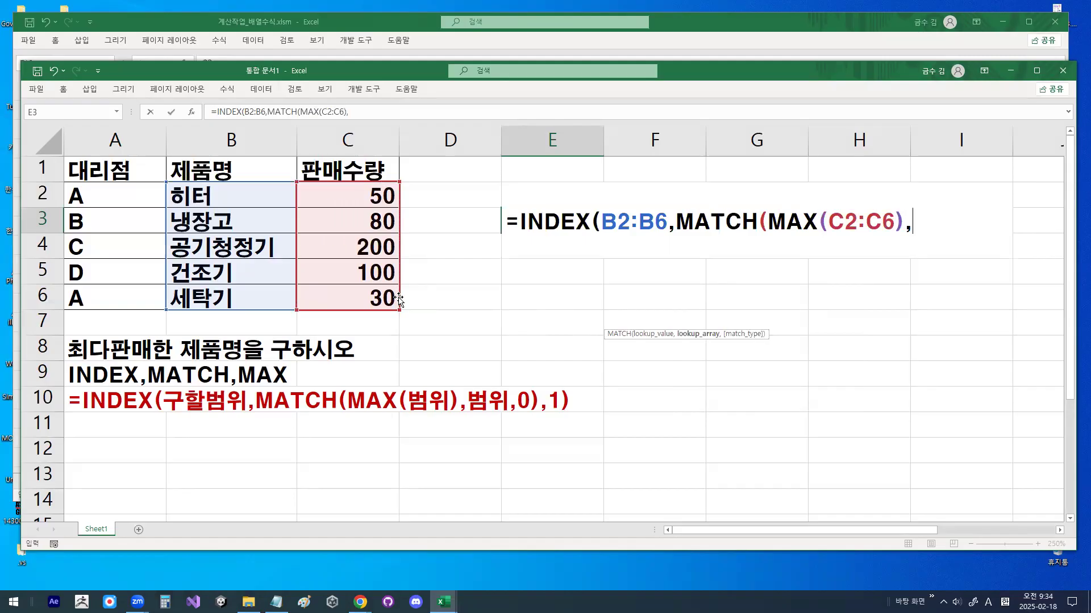
left_click_drag(369, 194, 370, 287)
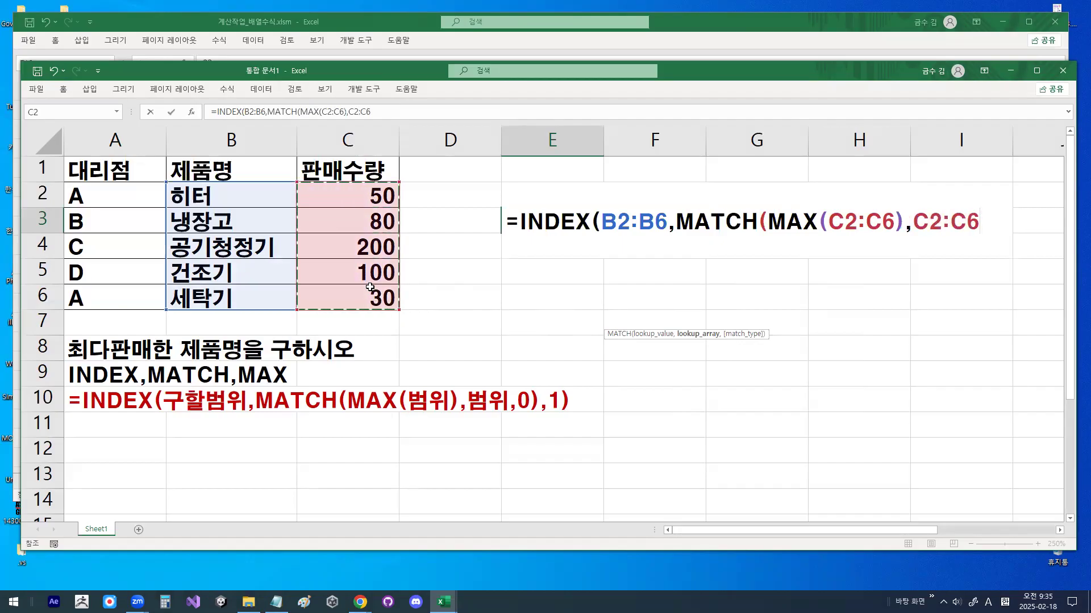
type(",")
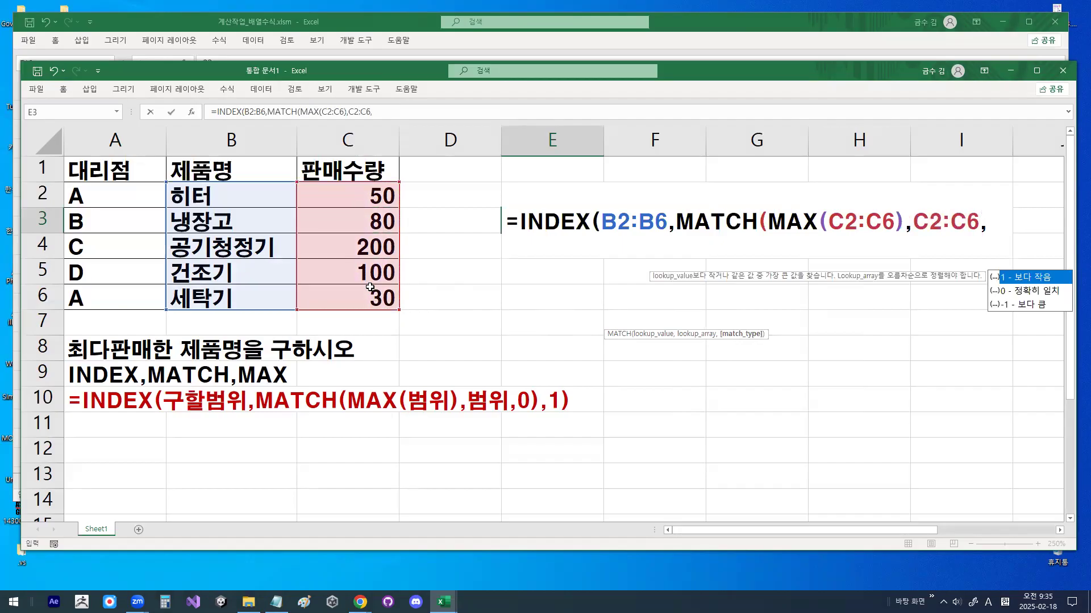
type("0)")
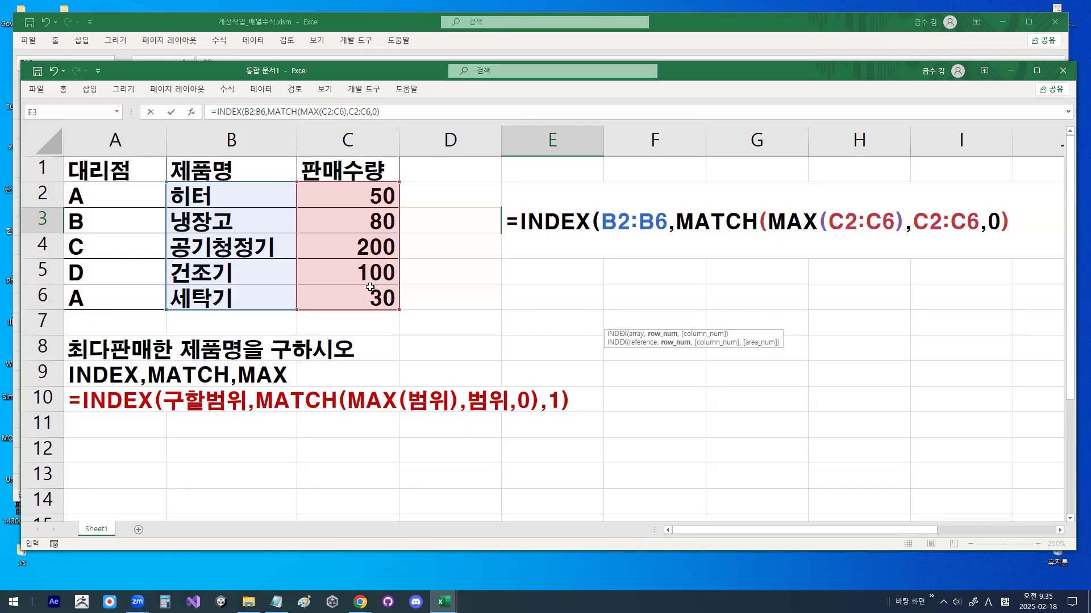
type(",1")
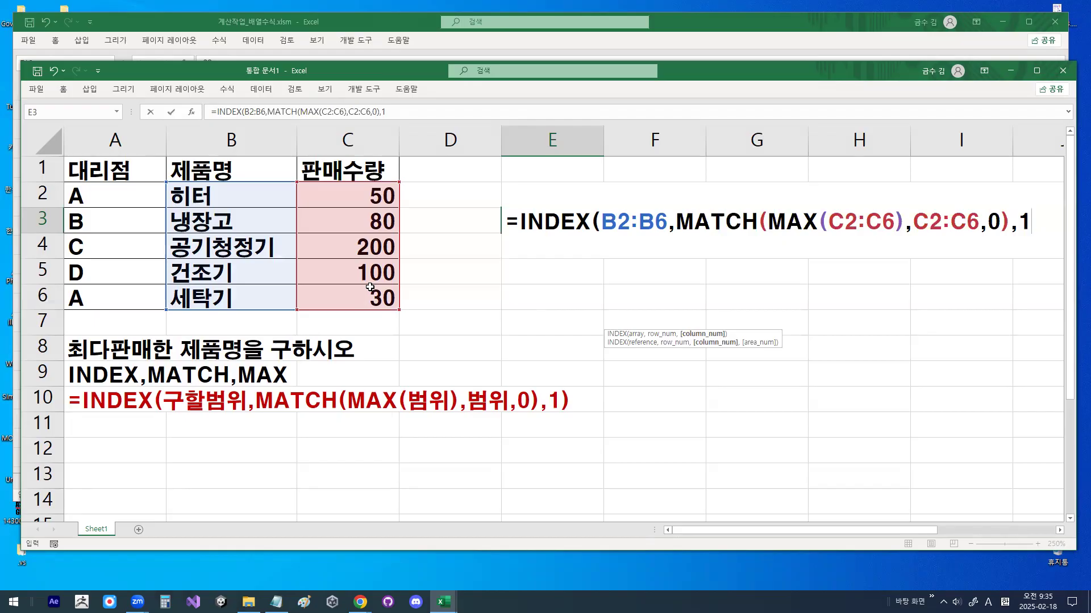
type(")")
key("Return")
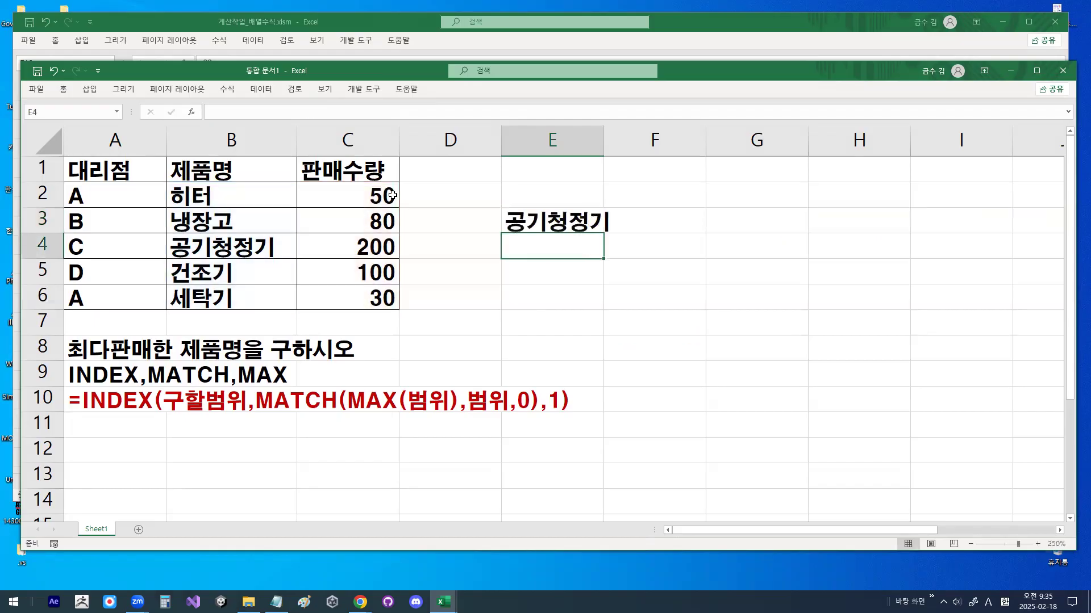
left_click_drag(604, 139, 630, 140)
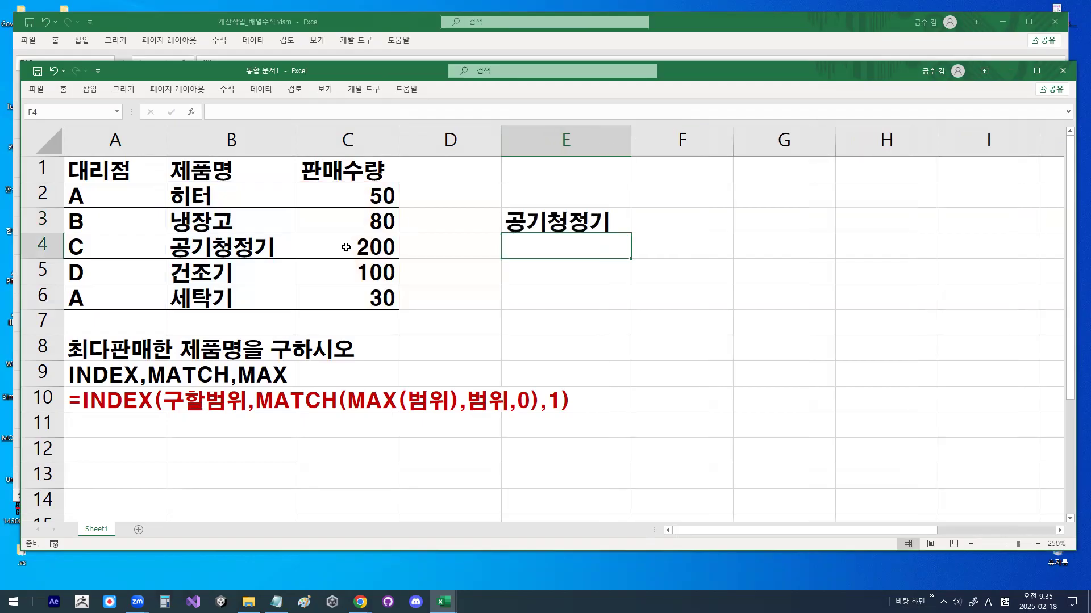
Change the sales quantity of 냉장고 in C3 to 350 to test the formula
left_click(260, 251)
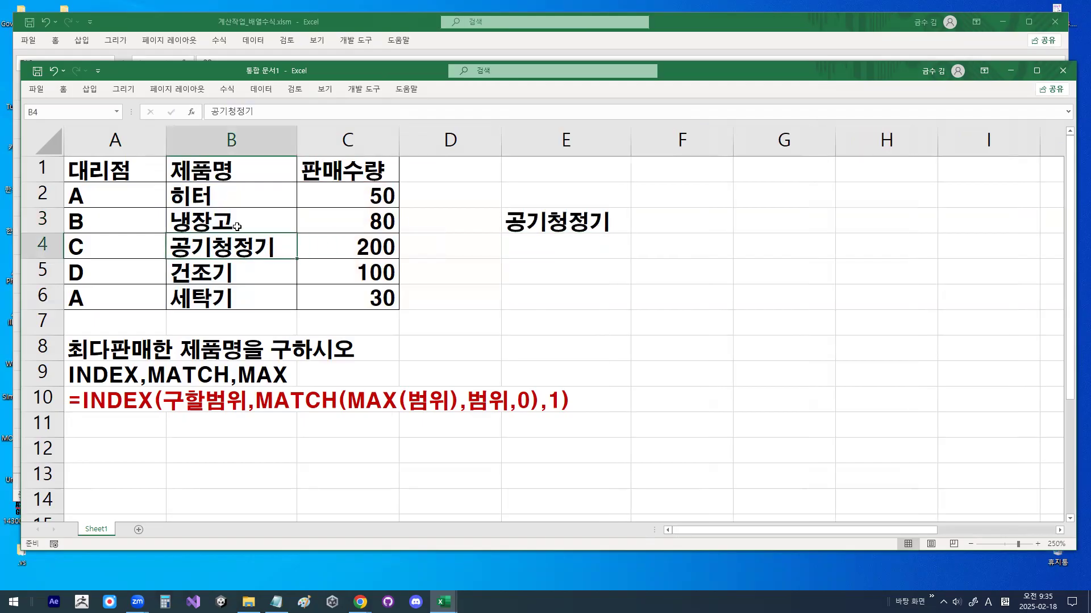
left_click(358, 227)
type("350")
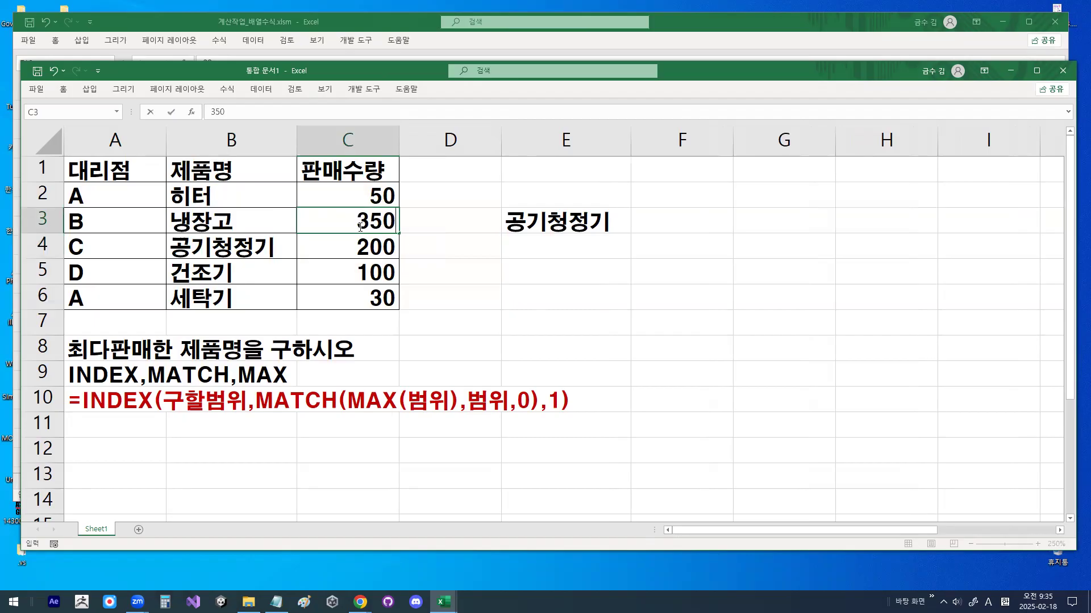
key("Return")
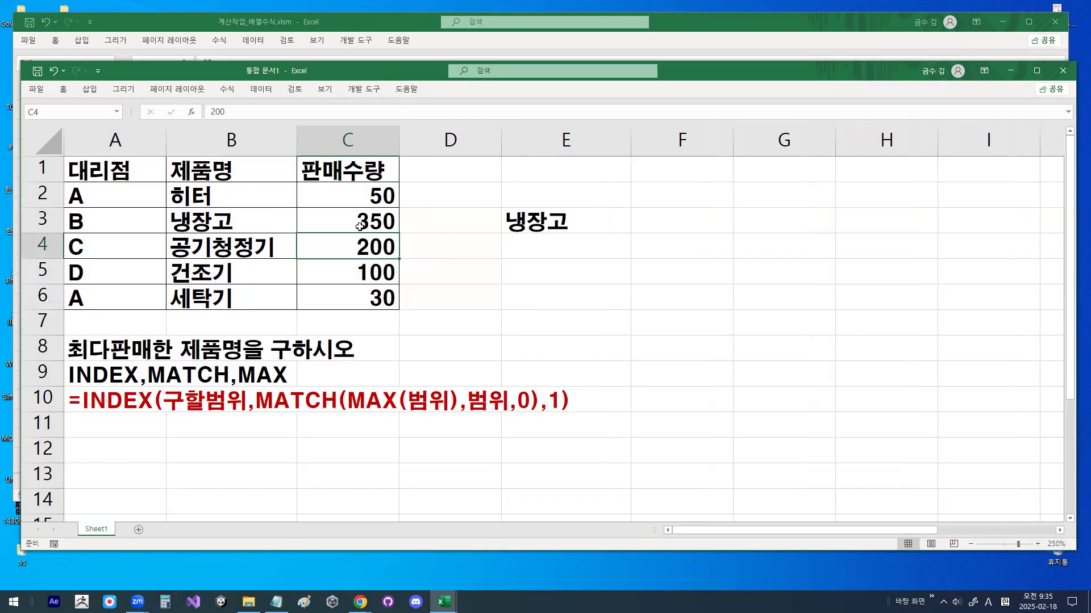
mouse_move(577, 239)
left_mouse_down()
mouse_move(508, 210)
mouse_move(577, 229)
left_mouse_up()
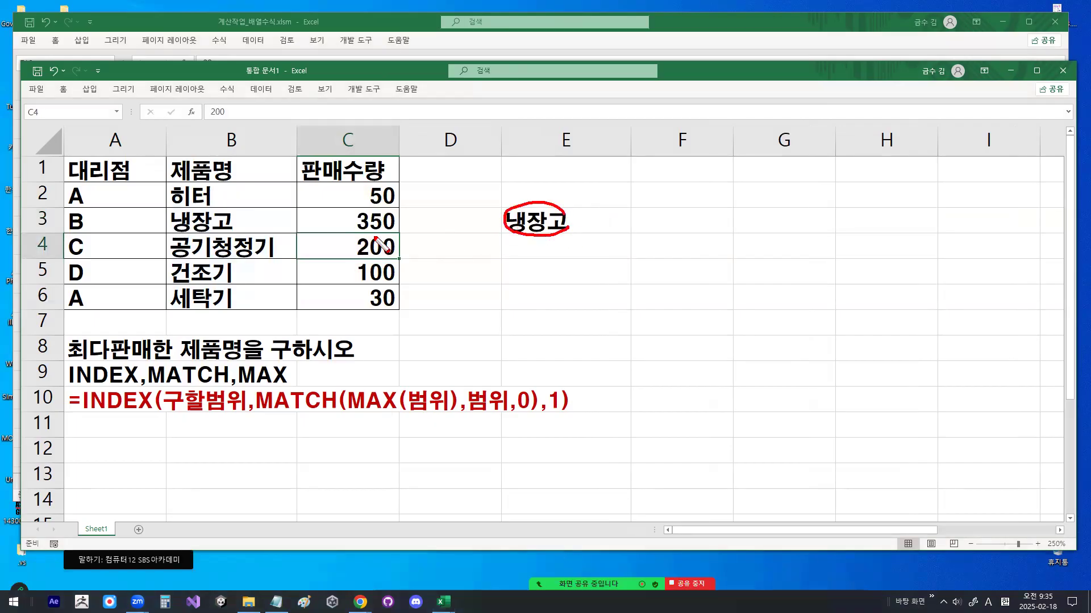
left_click_drag(361, 216, 379, 208)
left_click_drag(362, 255, 388, 245)
mouse_move(544, 246)
left_mouse_down()
mouse_move(584, 237)
mouse_move(546, 247)
left_mouse_up()
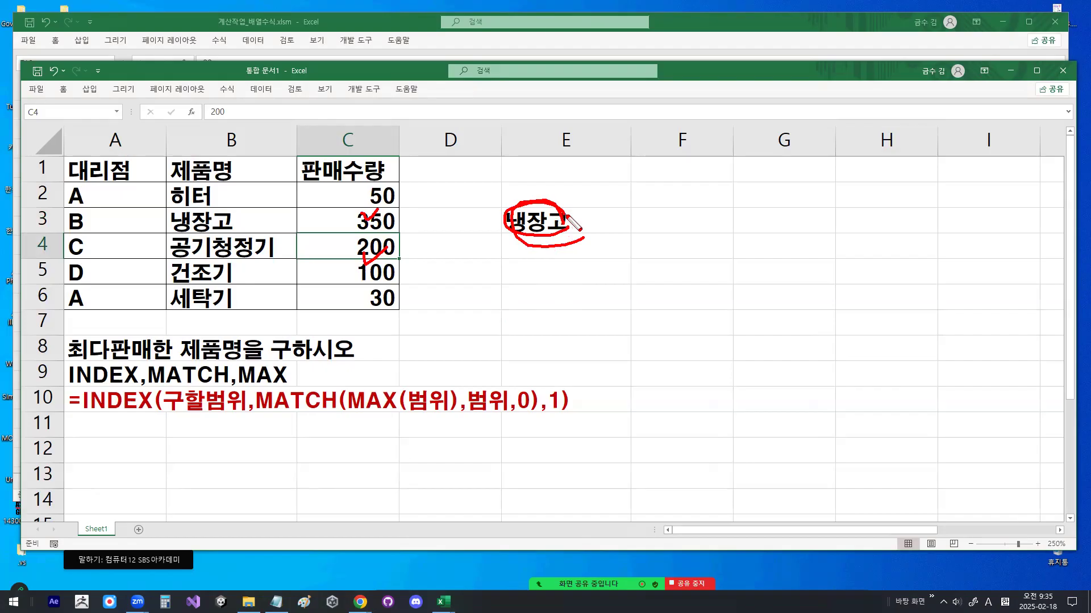
key("Escape")
Set the sales quantity of 냉장고 in C3 to 80
left_click(374, 220)
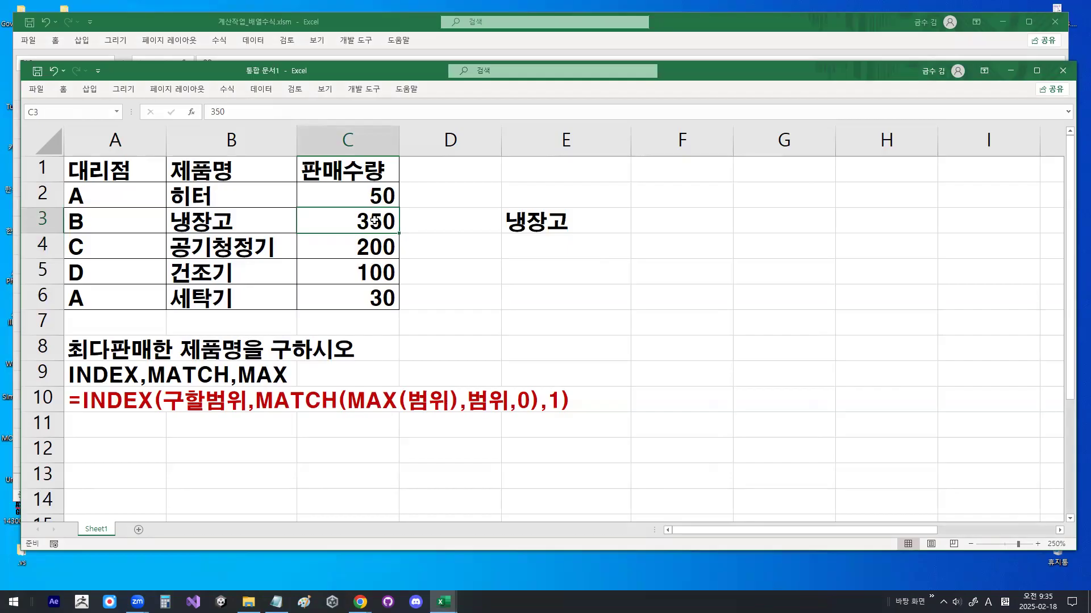
type("80")
key("Return")
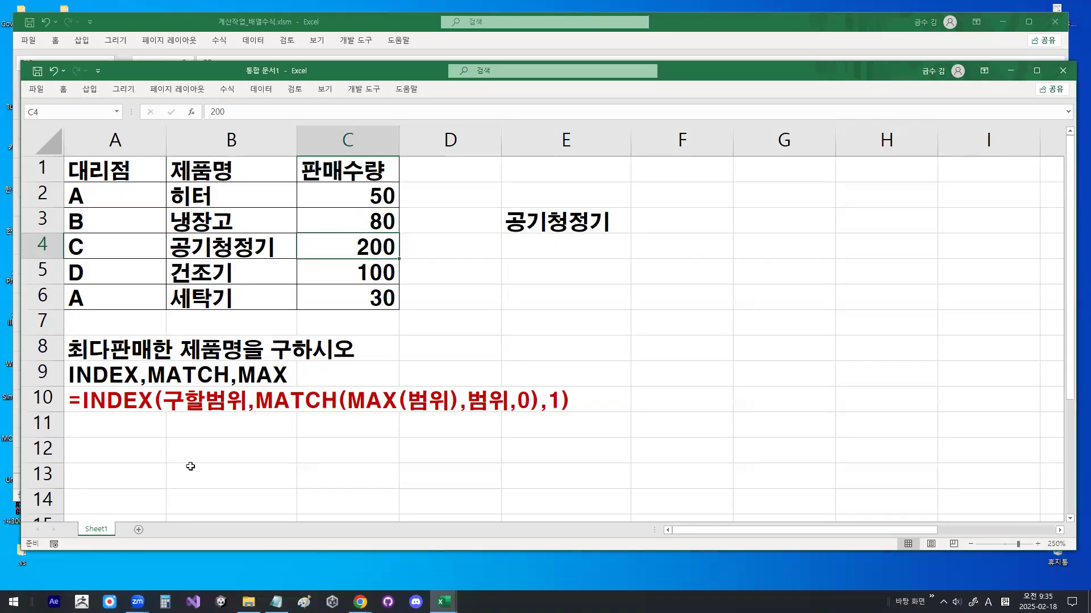
Move the three lines of exercise notes from A8:A10 down to A13:A15
left_click_drag(114, 353, 115, 393)
left_click_drag(125, 337, 126, 472)
scroll(125, 465, "down", 2)
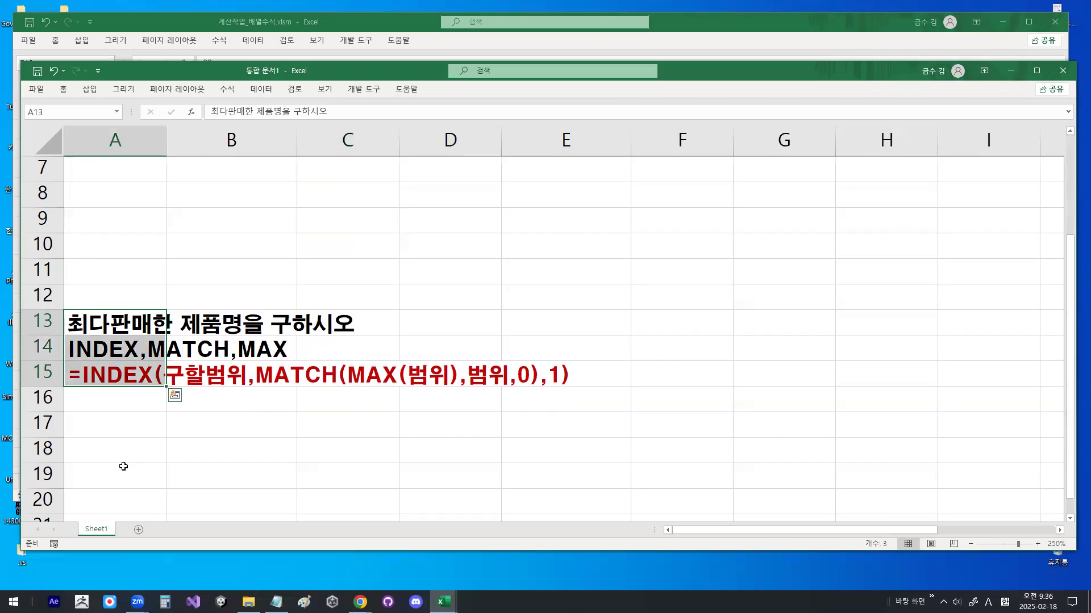
Copy the exercise notes in A13:A15 and paste them at A8
left_click(122, 319)
left_click_drag(122, 319, 122, 362)
key("ctrl+c")
scroll(122, 328, "up", 2)
left_click(120, 349)
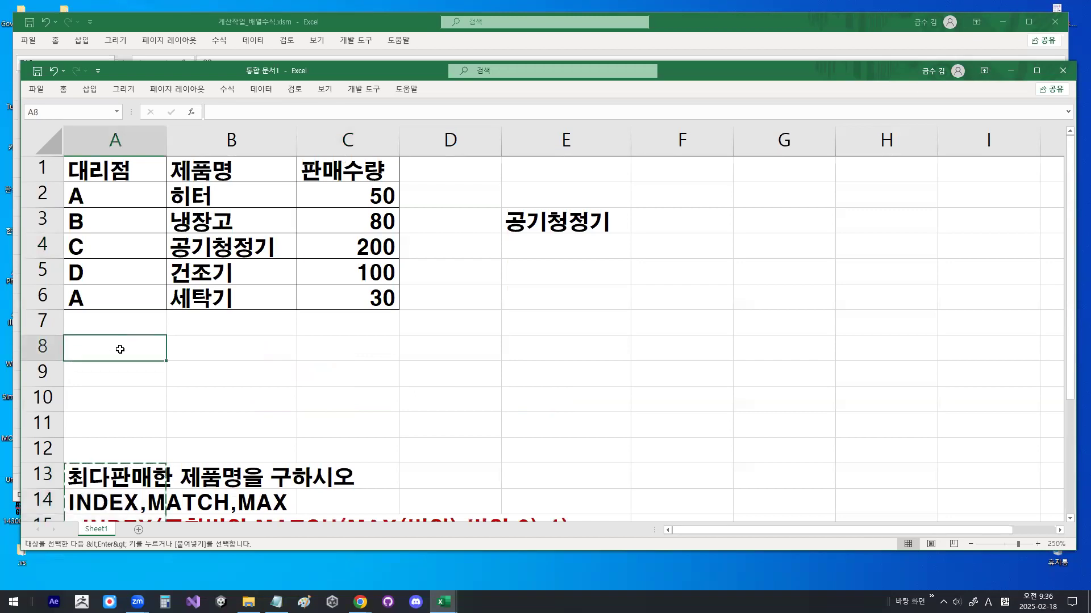
key("ctrl+v")
left_click(128, 403)
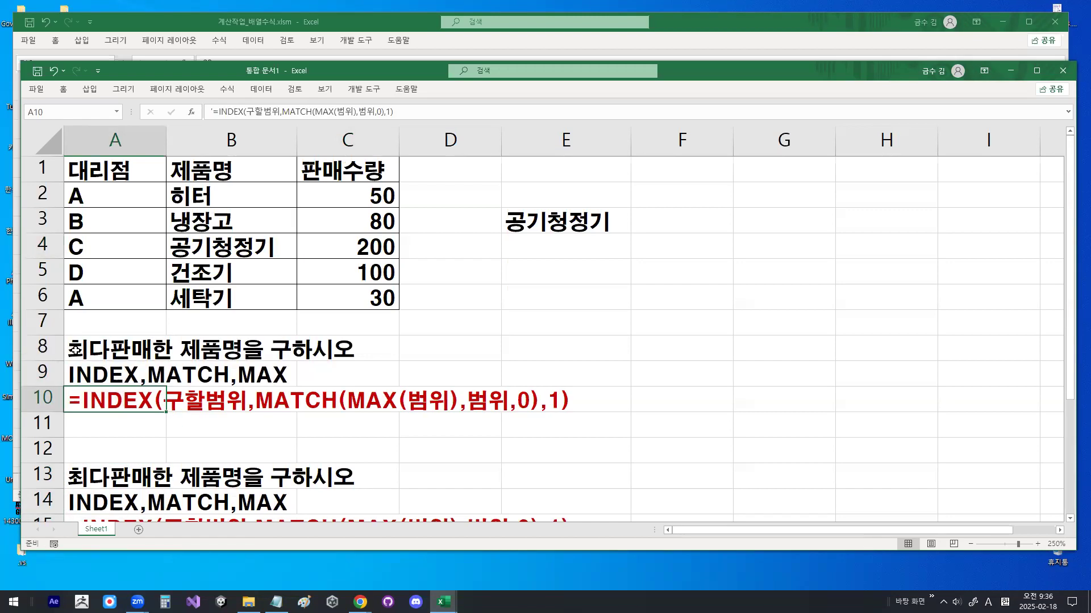
Insert "A대리점중에서 " at the start of the question in A8, making it "A대리점중에서 최다판매한 제품명을 구하시오"
left_click(74, 350)
double_click(136, 360)
key("Hangul")
type("ㅁ")
key("Hangul")
key("BackSpace")
type("A")
key("Hangul")
type("대리점주")
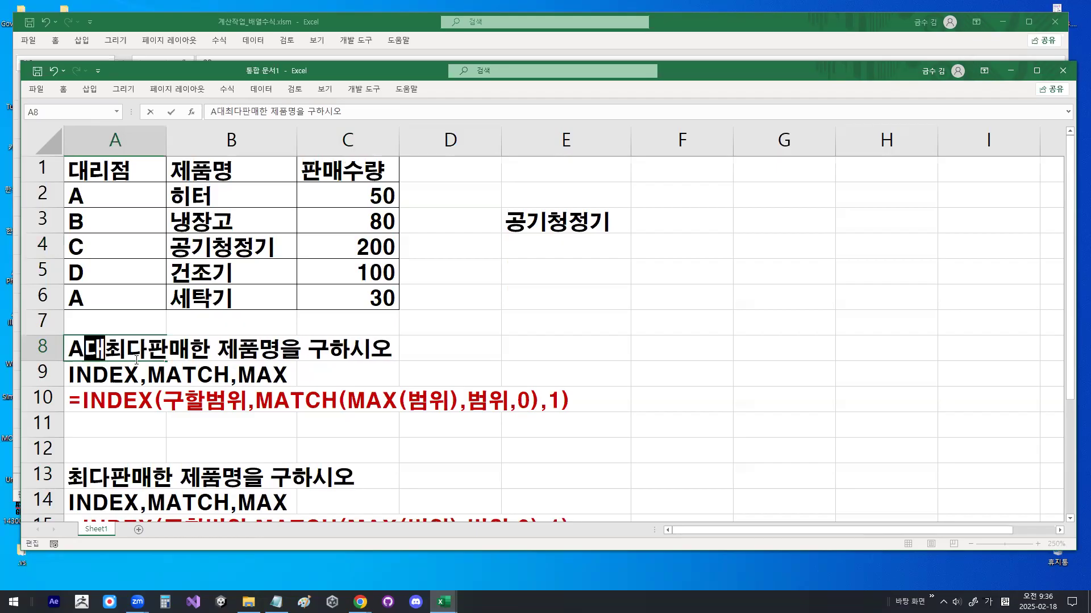
type("ㅇ에서")
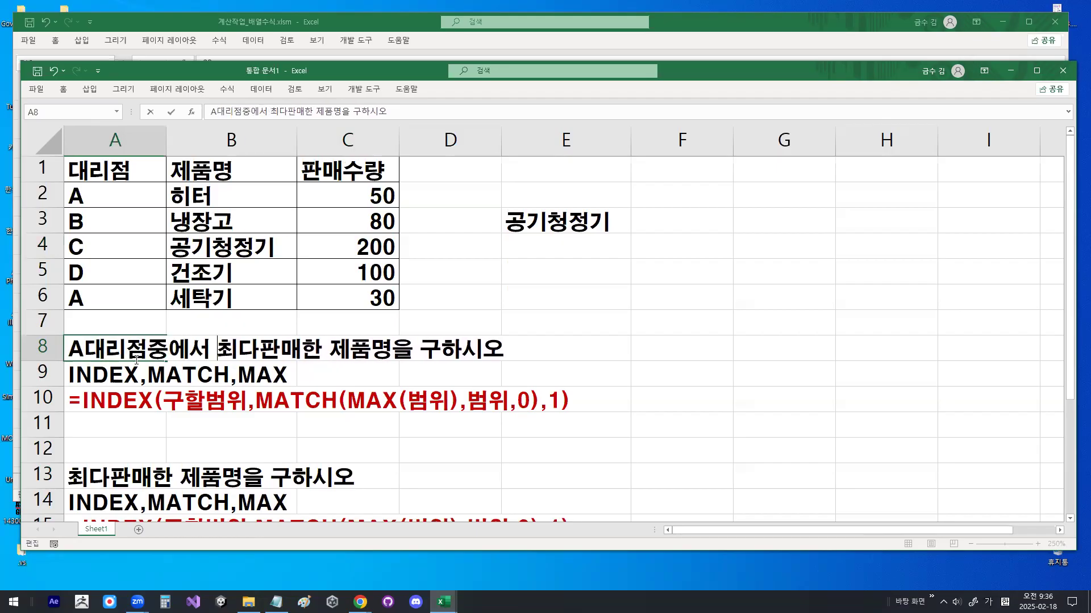
left_click(376, 430)
scroll(363, 415, "down", 1)
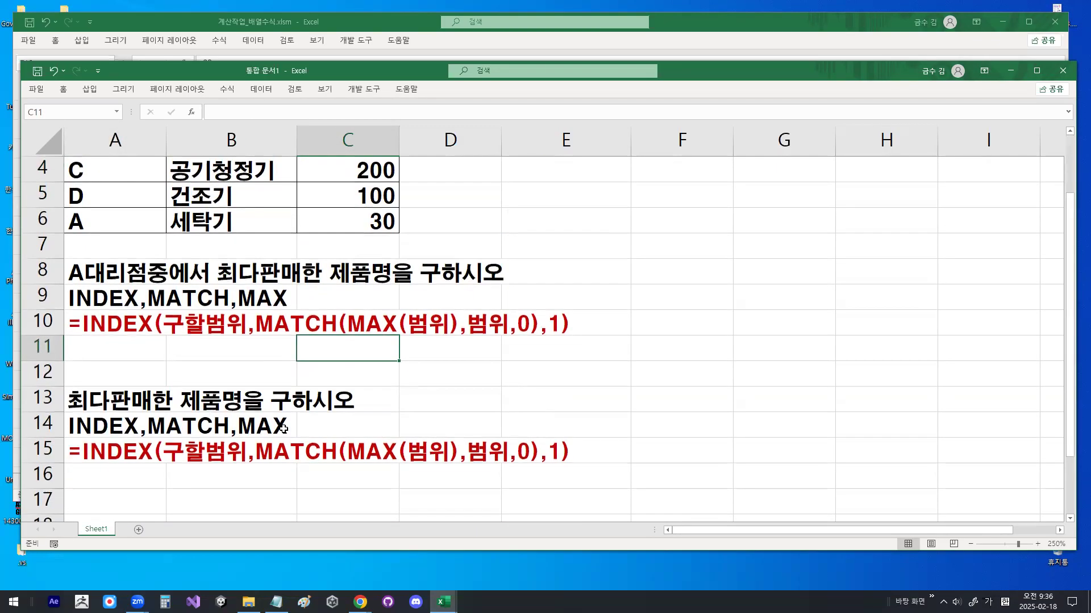
left_click_drag(73, 410, 139, 410)
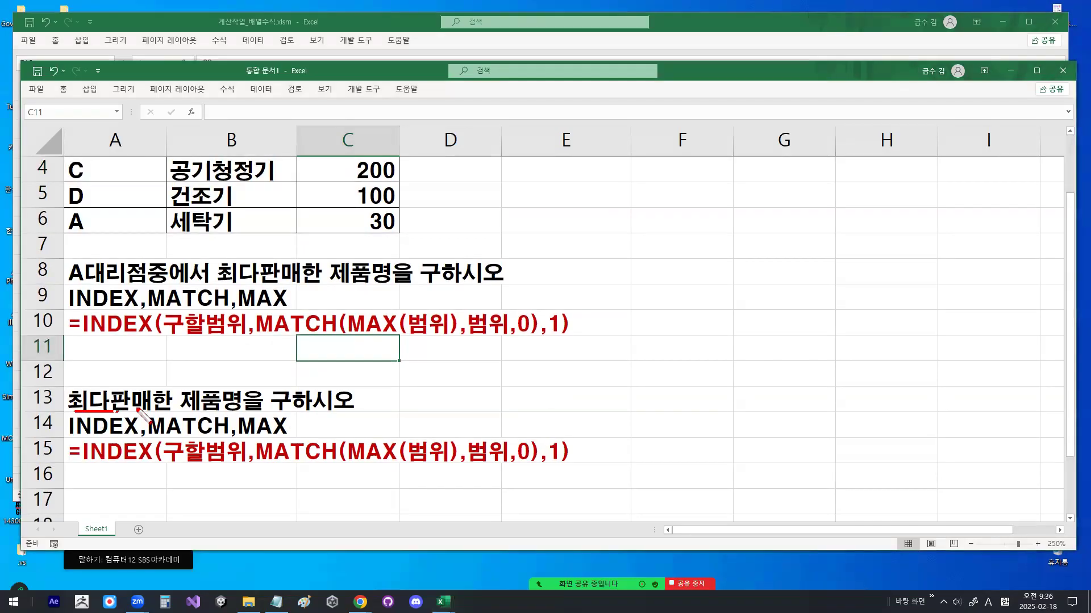
left_click_drag(236, 404, 195, 404)
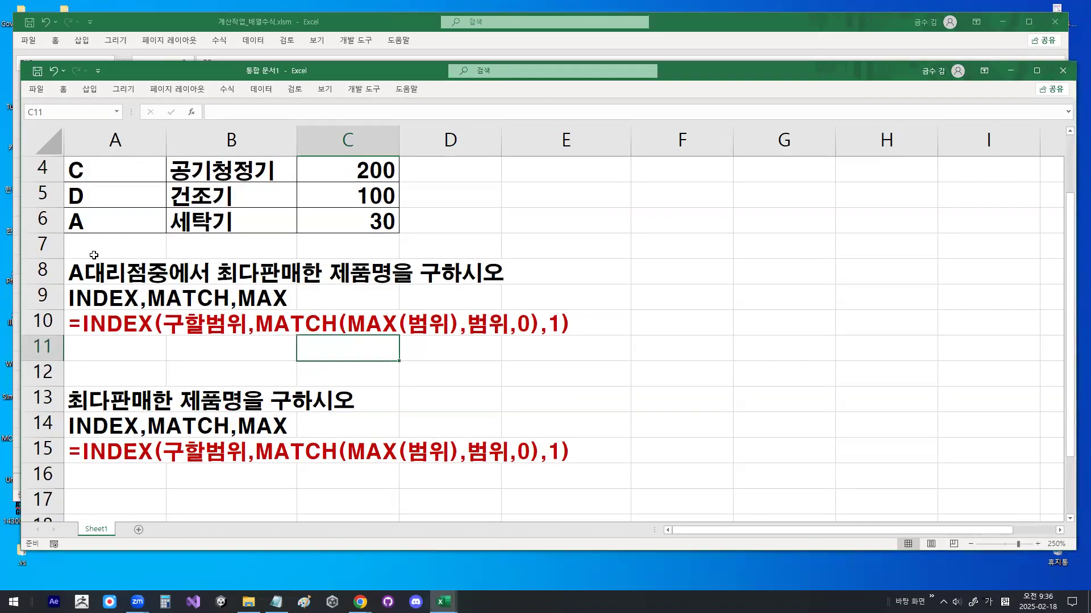
scroll(90, 253, "up", 1)
left_click(90, 353)
left_click_drag(85, 359, 151, 359)
mouse_move(88, 200)
left_mouse_down()
mouse_move(67, 209)
mouse_move(91, 199)
left_mouse_up()
mouse_move(85, 310)
left_mouse_down()
mouse_move(61, 290)
mouse_move(90, 305)
left_mouse_up()
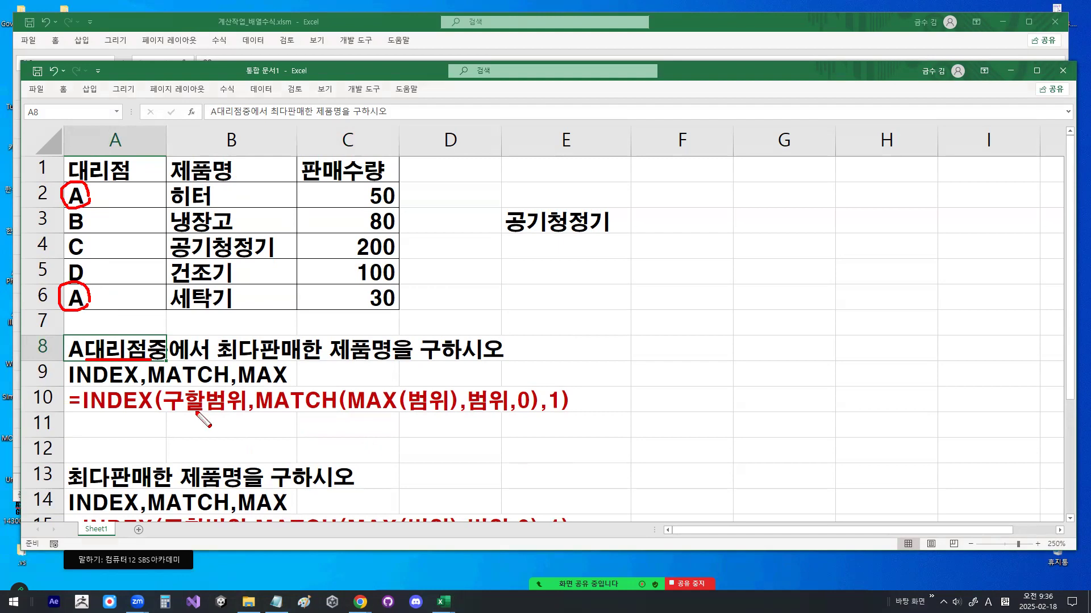
Append "배열수식 사용" to the function list in A9, making it "INDEX,MATCH,MAX 배열수식 사용"
double_click(111, 376)
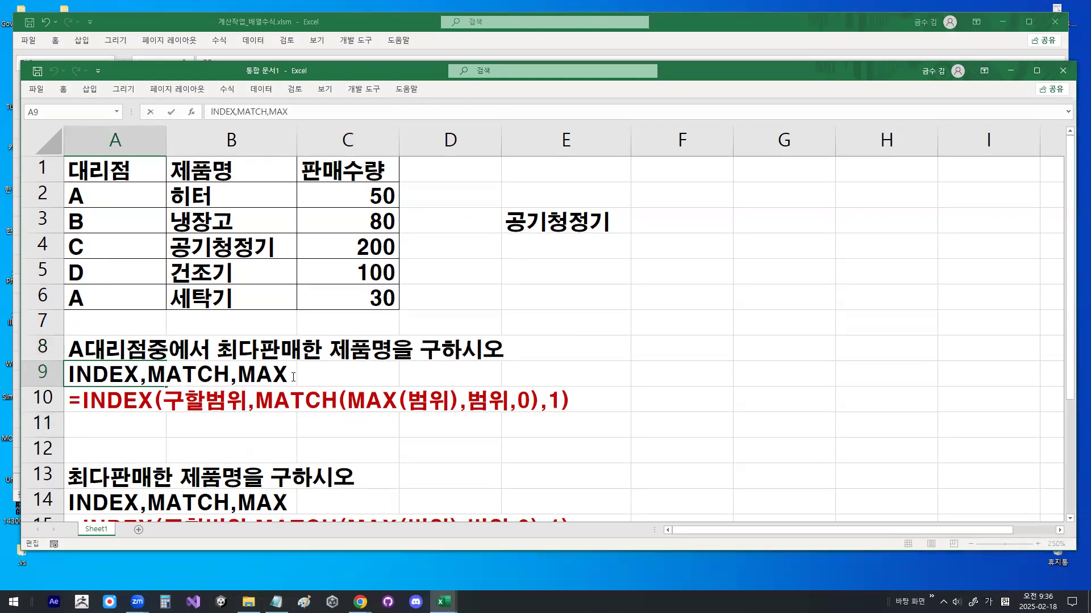
type("배열수식 상")
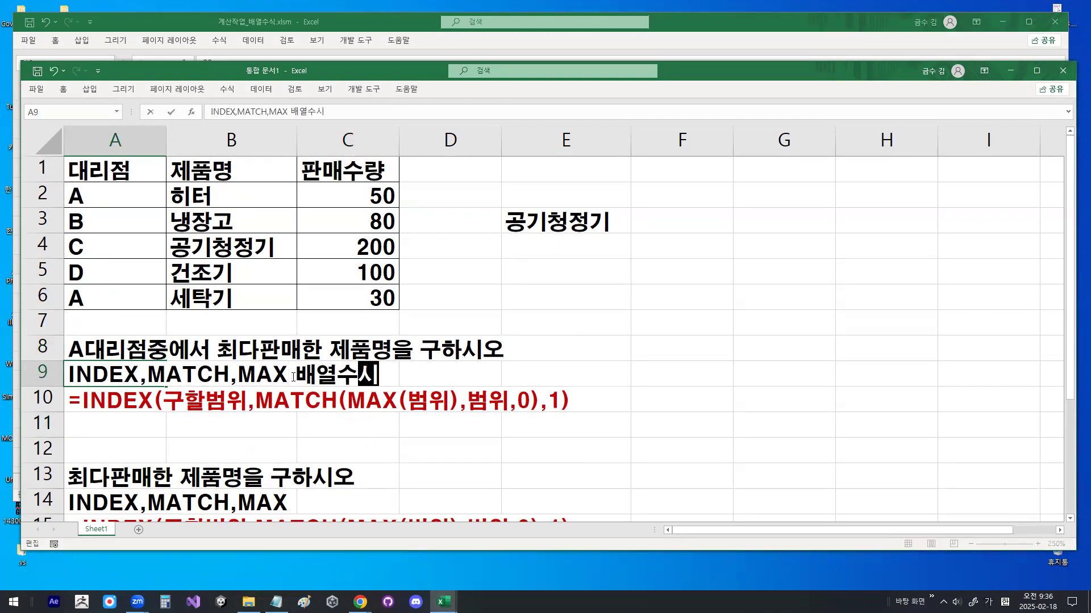
type("용")
key("Return")
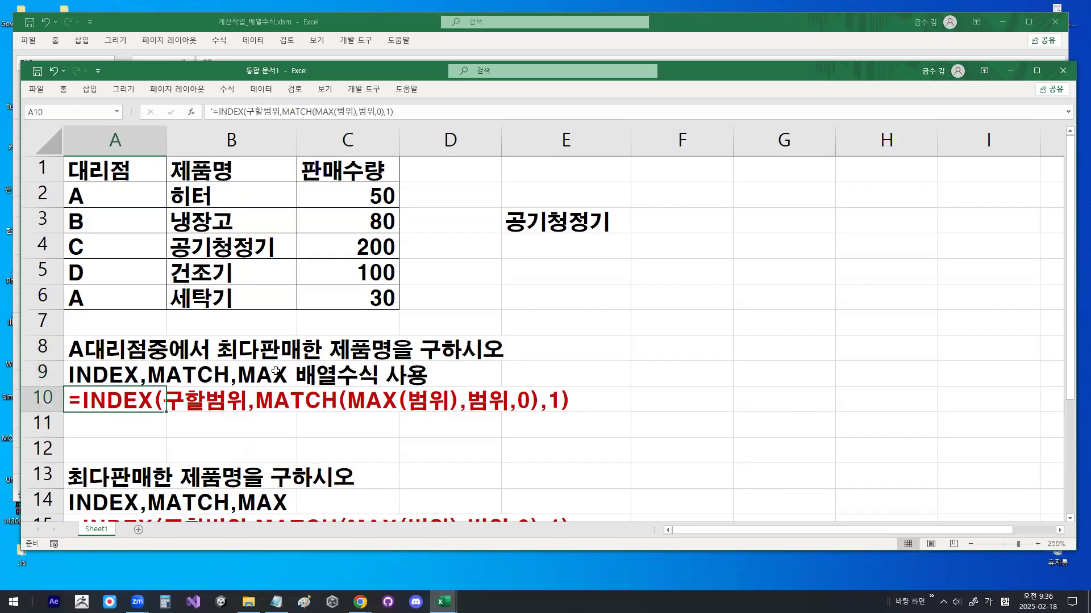
Set the font color of the function list in A9 to a dark theme blue
left_click(145, 378)
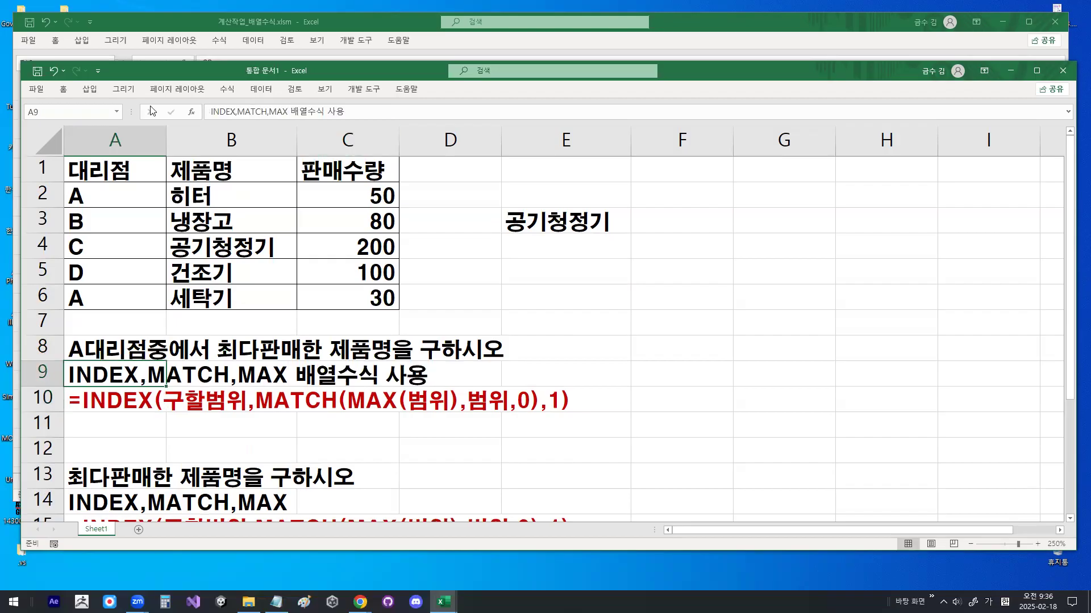
left_click(63, 89)
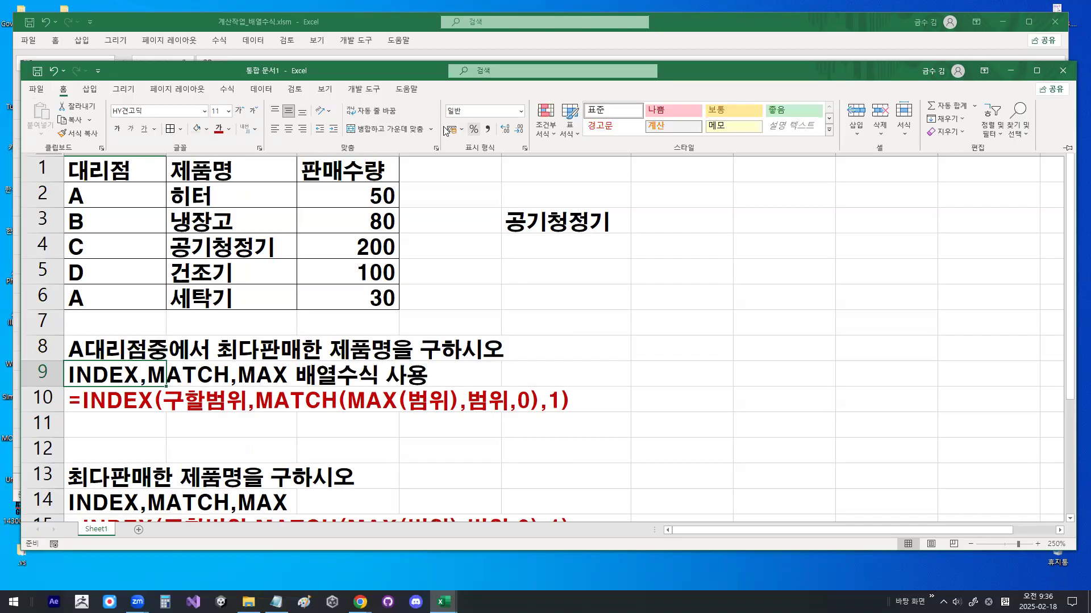
left_click(229, 129)
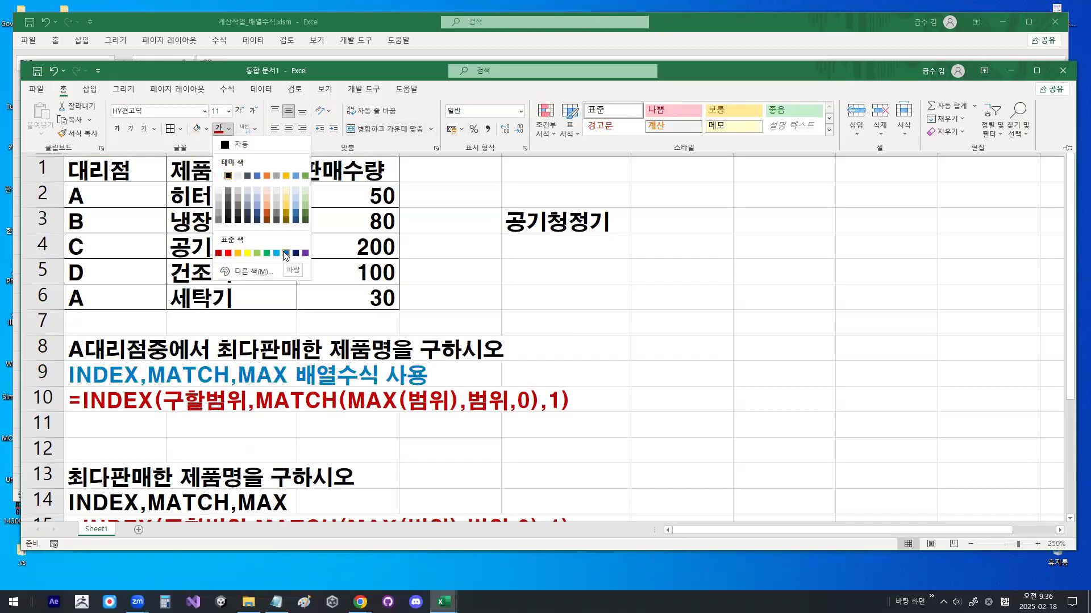
left_click(295, 215)
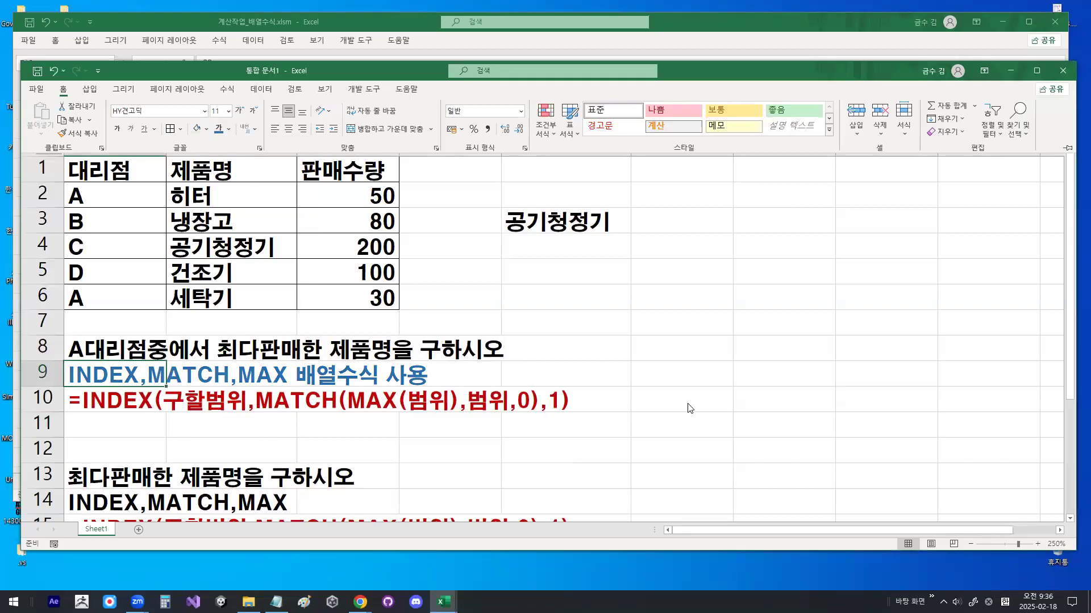
left_click(364, 400)
key("Return")
Mark with the red screen pen: circle MAX in A9, underline MAX(범위) in A10 and circle A대리점중 in A8
mouse_move(292, 383)
left_mouse_down()
mouse_move(266, 390)
mouse_move(238, 370)
mouse_move(284, 361)
mouse_move(293, 384)
left_mouse_up()
left_click_drag(357, 408, 439, 411)
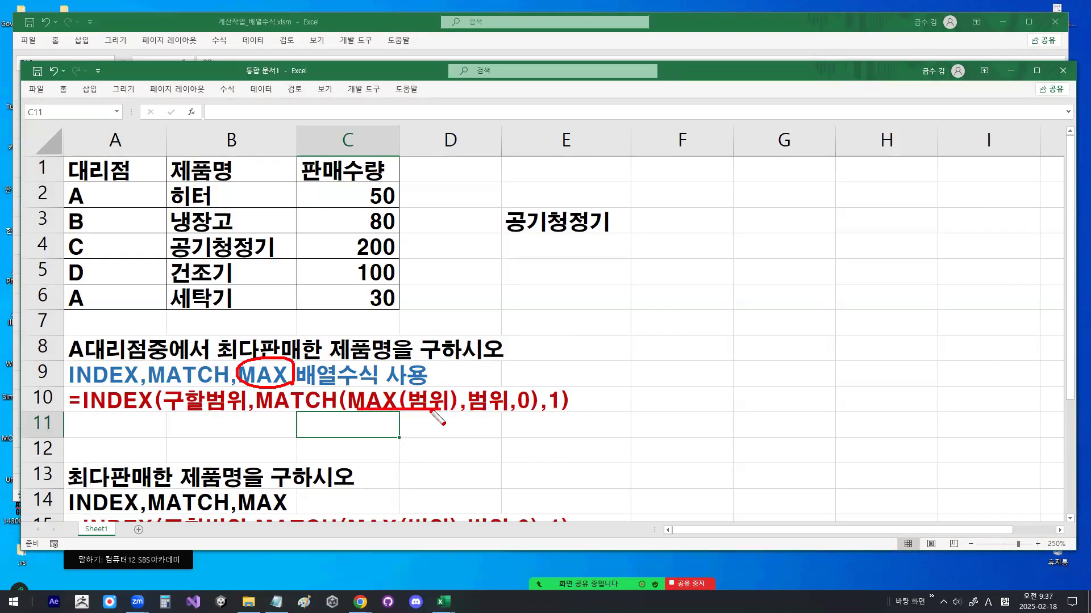
mouse_move(173, 351)
left_mouse_down()
mouse_move(128, 362)
mouse_move(72, 333)
mouse_move(170, 356)
left_mouse_up()
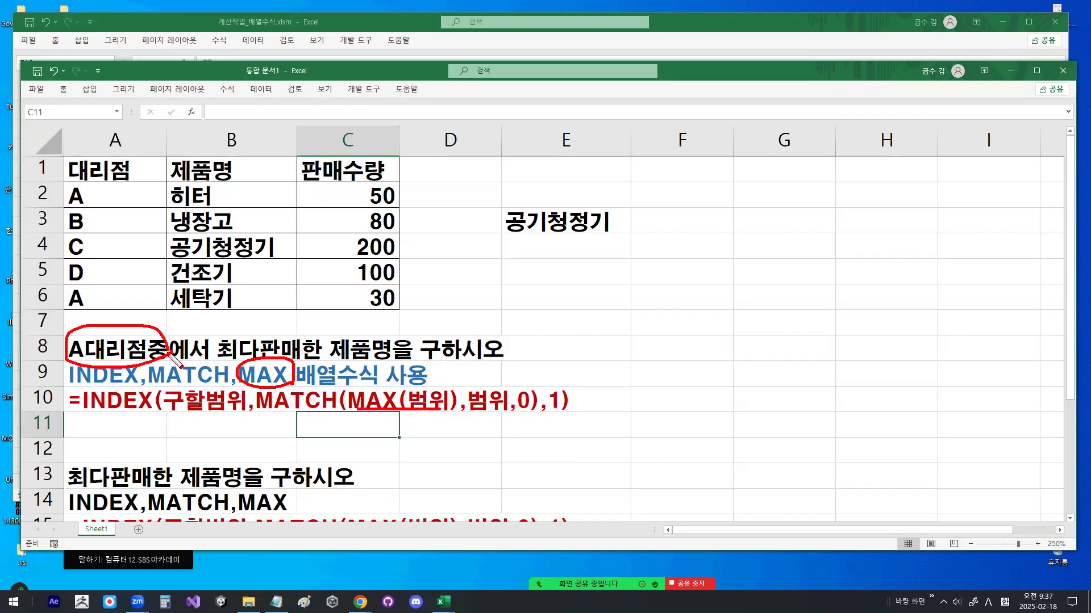
Switch the screen pen to rectangles, box "A대리점중에서 최다판매한" in A8 and MAX(범위) in A10, and clear the markings
right_click(308, 441)
mouse_move(340, 466)
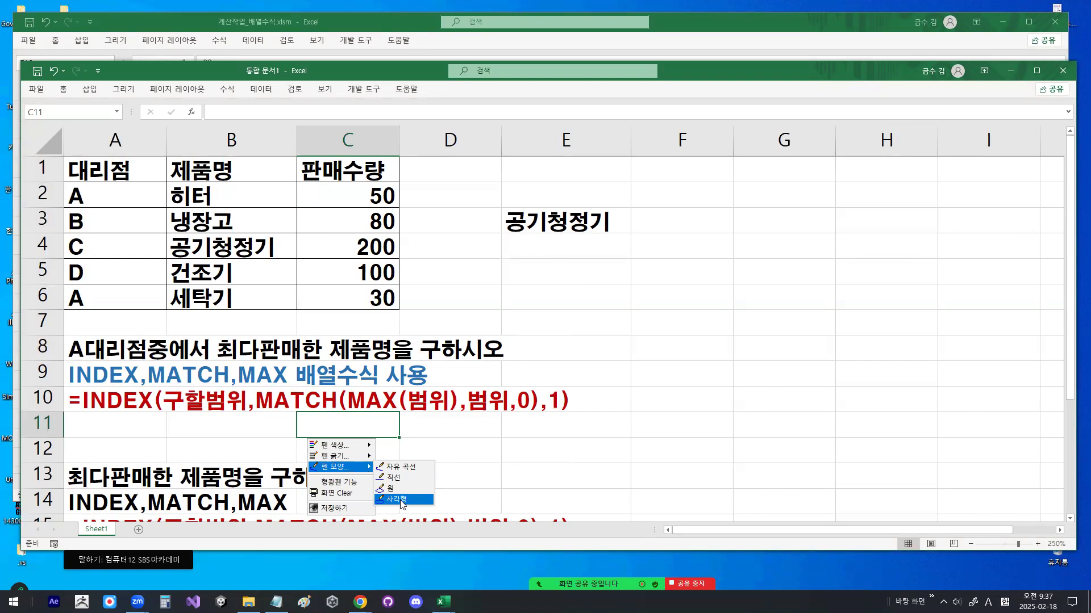
left_click(398, 499)
left_click_drag(60, 339, 335, 364)
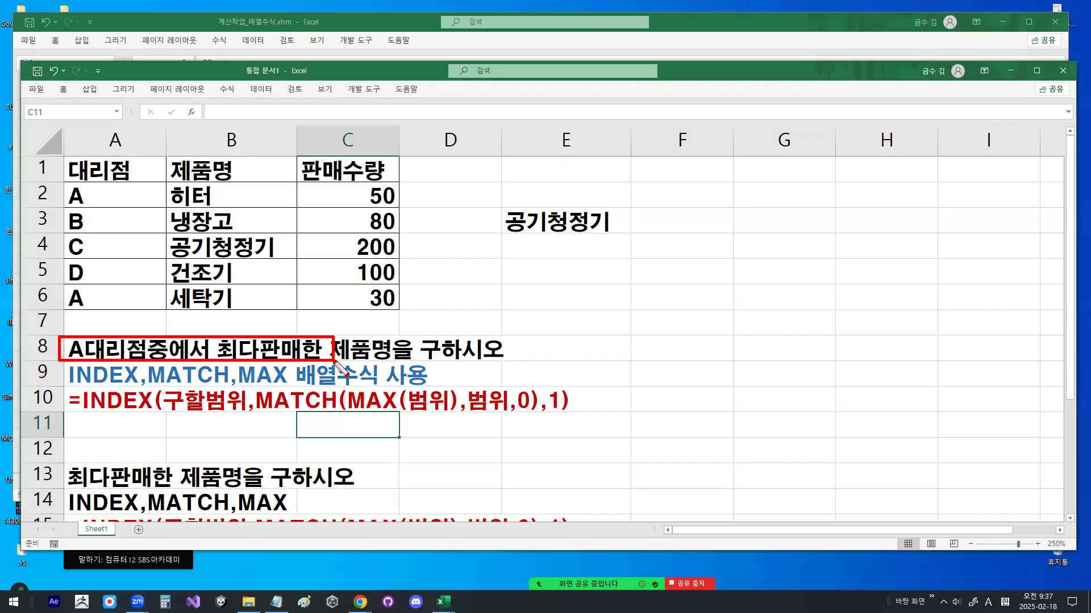
left_click_drag(347, 384, 459, 414)
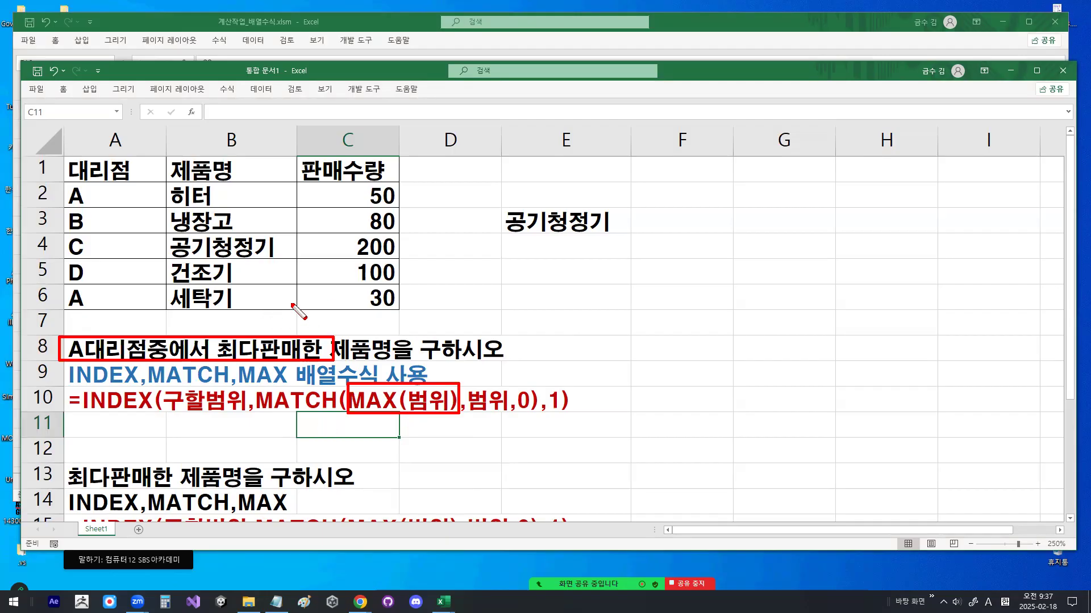
key("Escape")
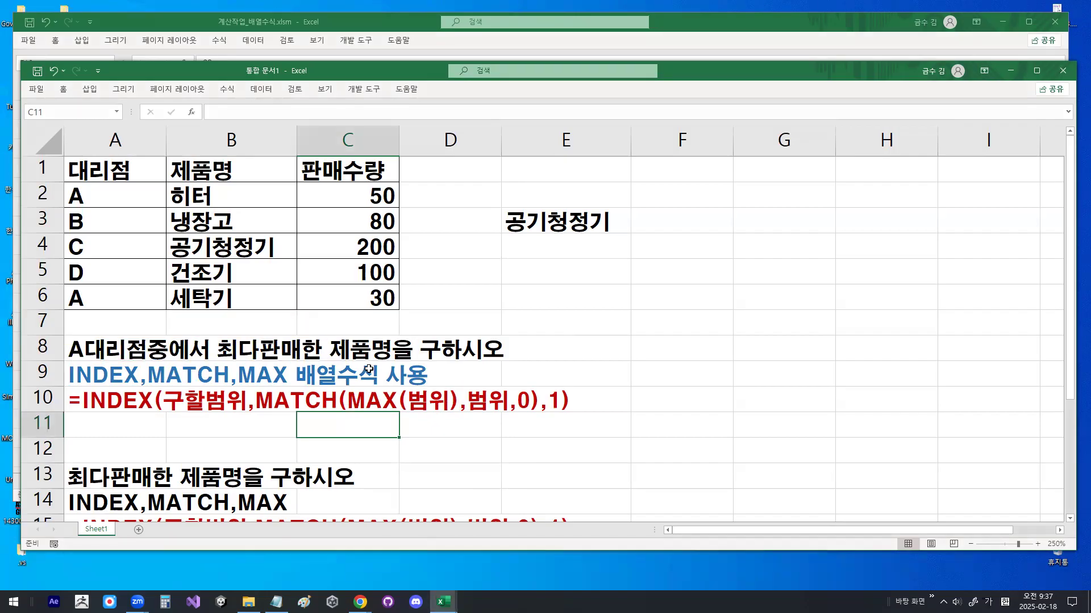
Delete "MAX(범위),범위,0),1)" from the formula note in A10, leaving "'=INDEX(구할범위,MATCH("
double_click(107, 402)
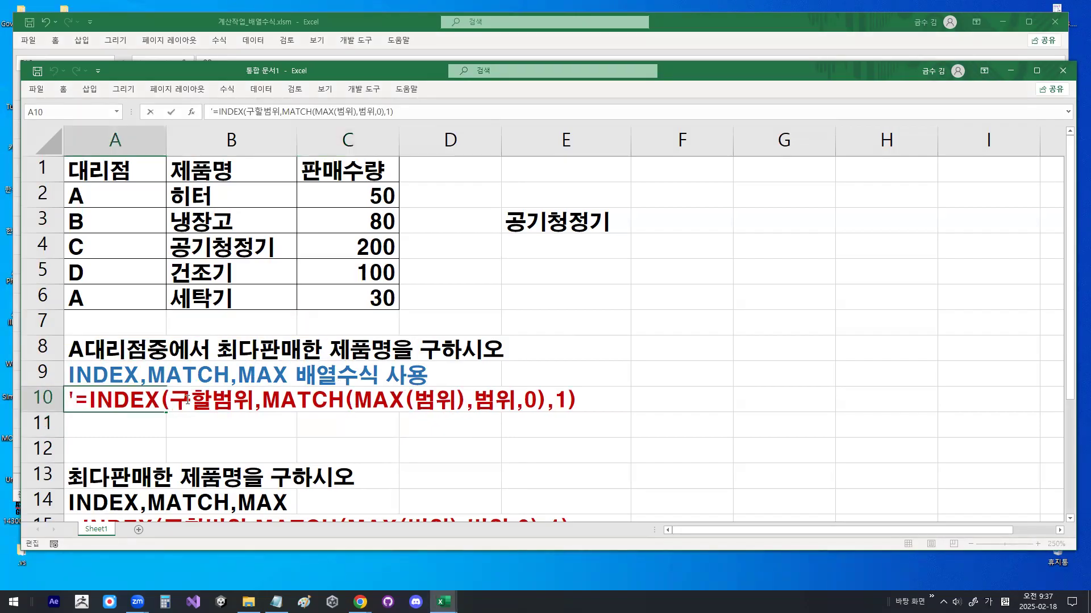
left_click_drag(359, 404, 653, 405)
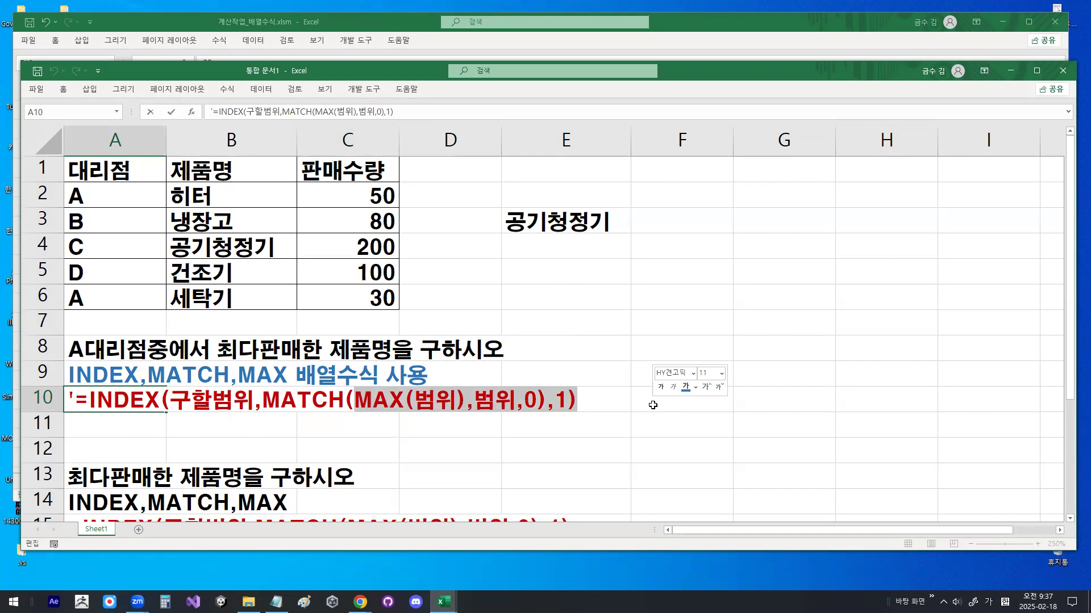
key("BackSpace")
scroll(641, 387, "down", 1)
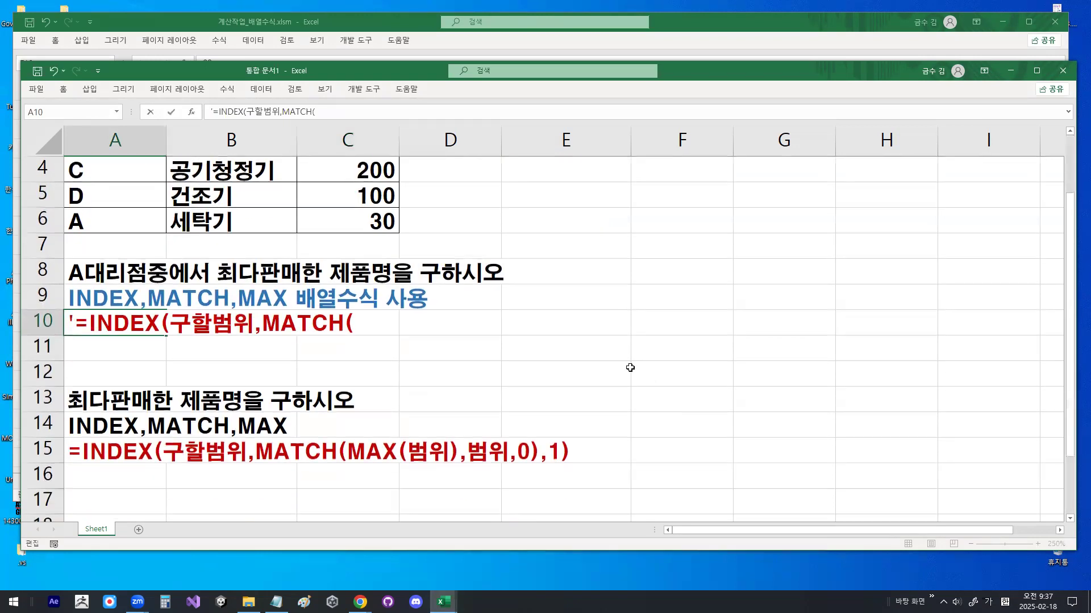
left_click_drag(436, 70, 431, 50)
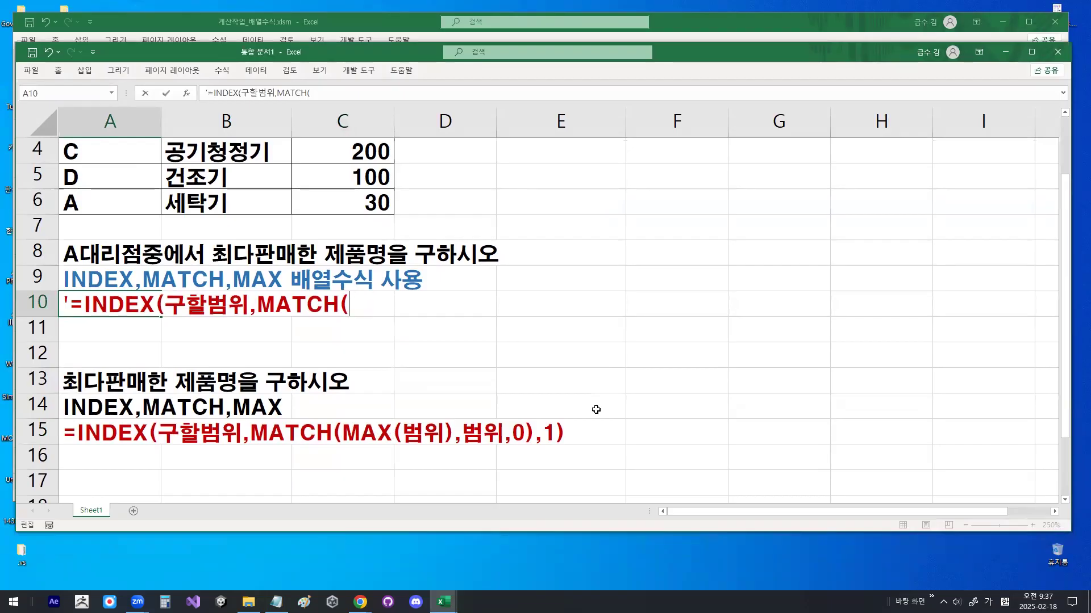
Continue the formula note in A10 with "MAX((조건1)*계산범위)"
key("Hangul")
type("MA")
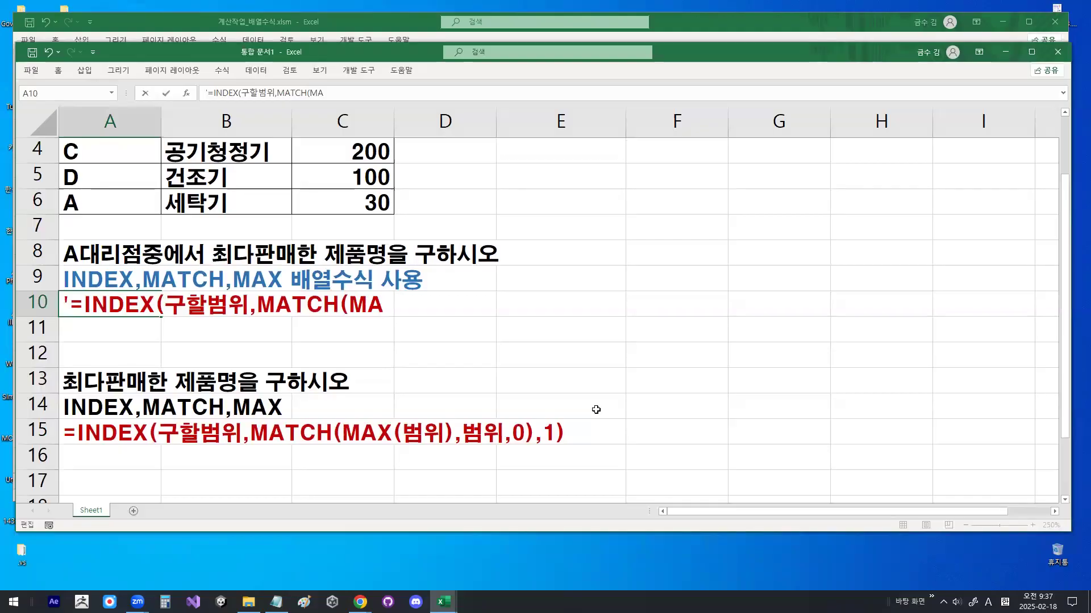
type("X((")
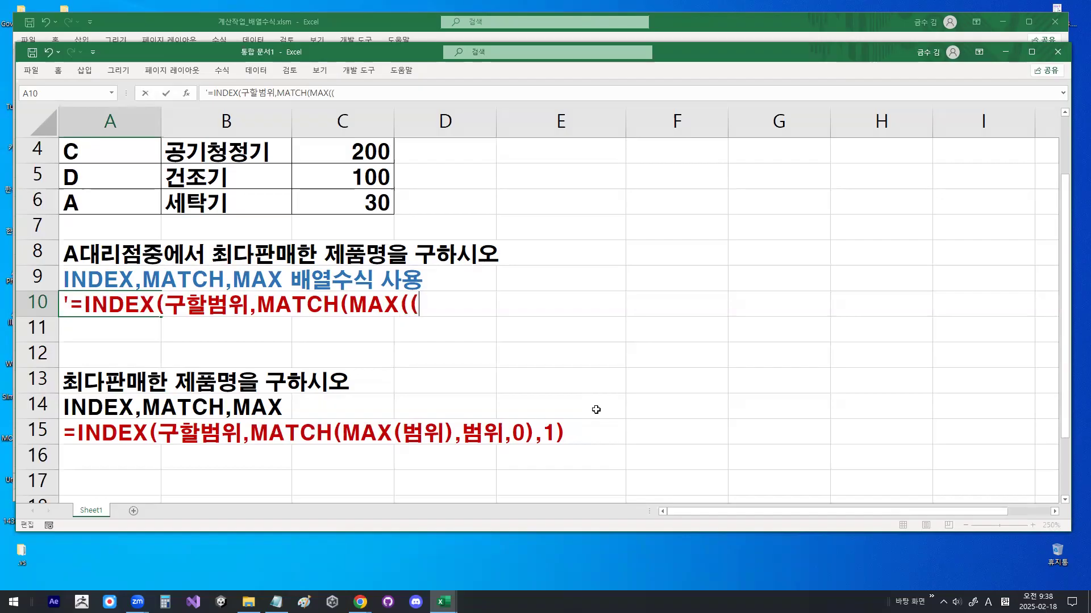
type("조건1")
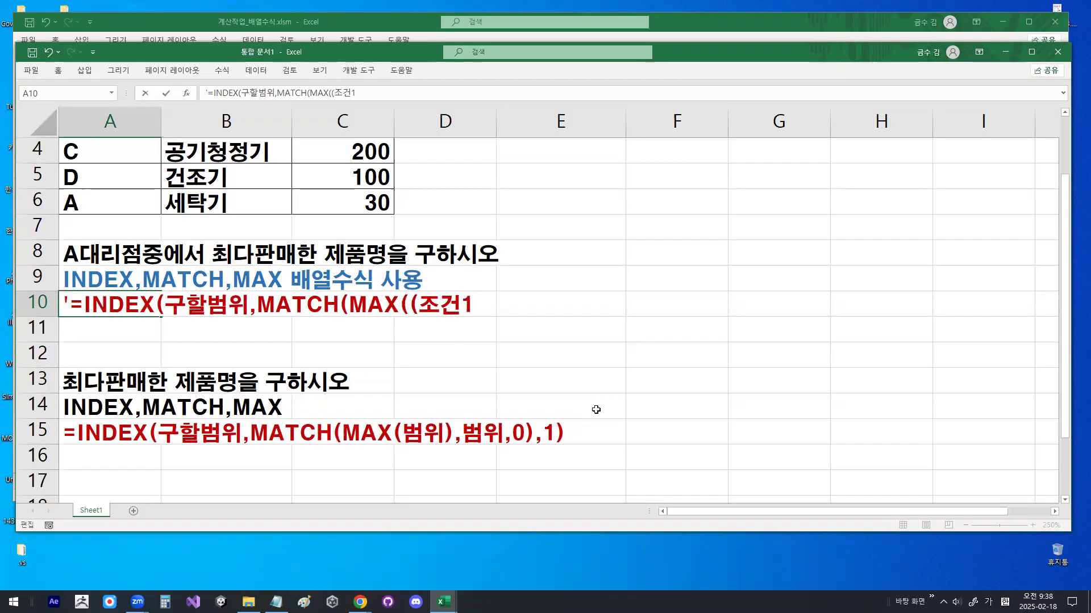
type(")*계산버")
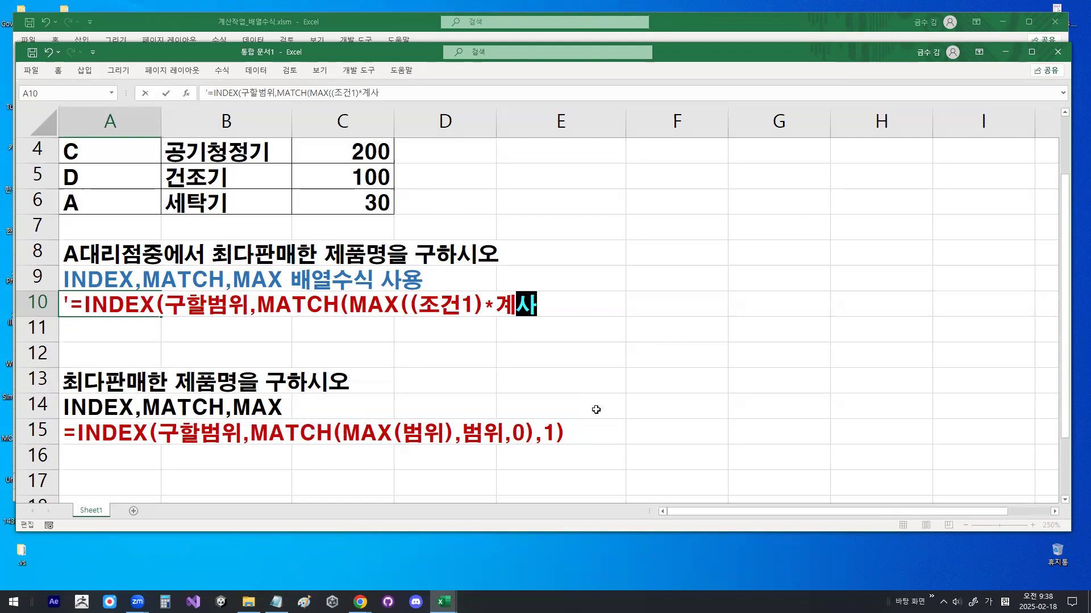
type("범위")
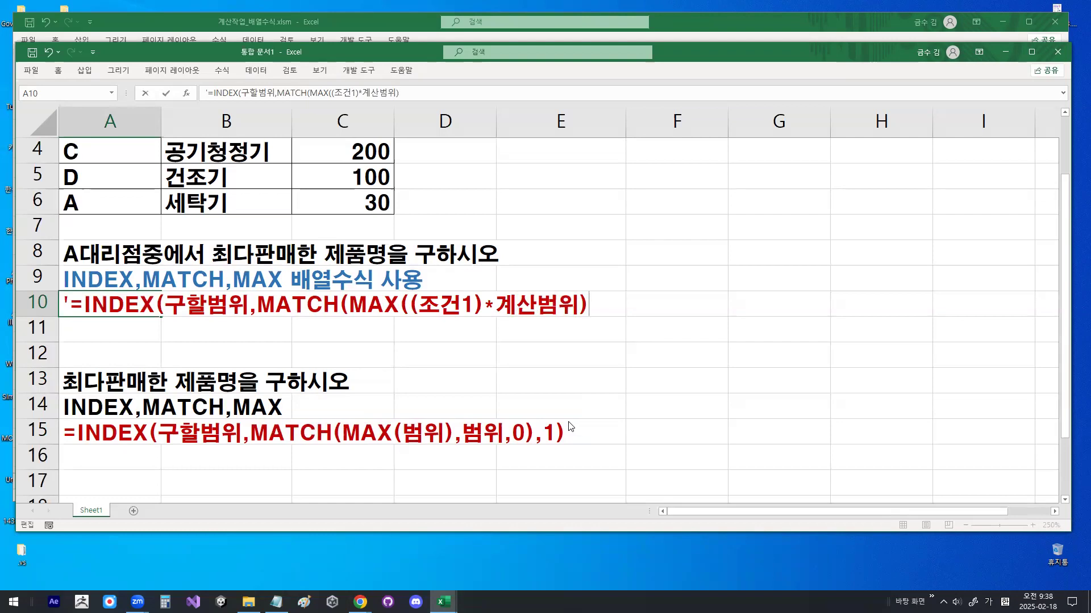
Circle the double opening and the closing parenthesis of the MAX expression in A10, underline the expression, and clear the markings
key("ctrl+2")
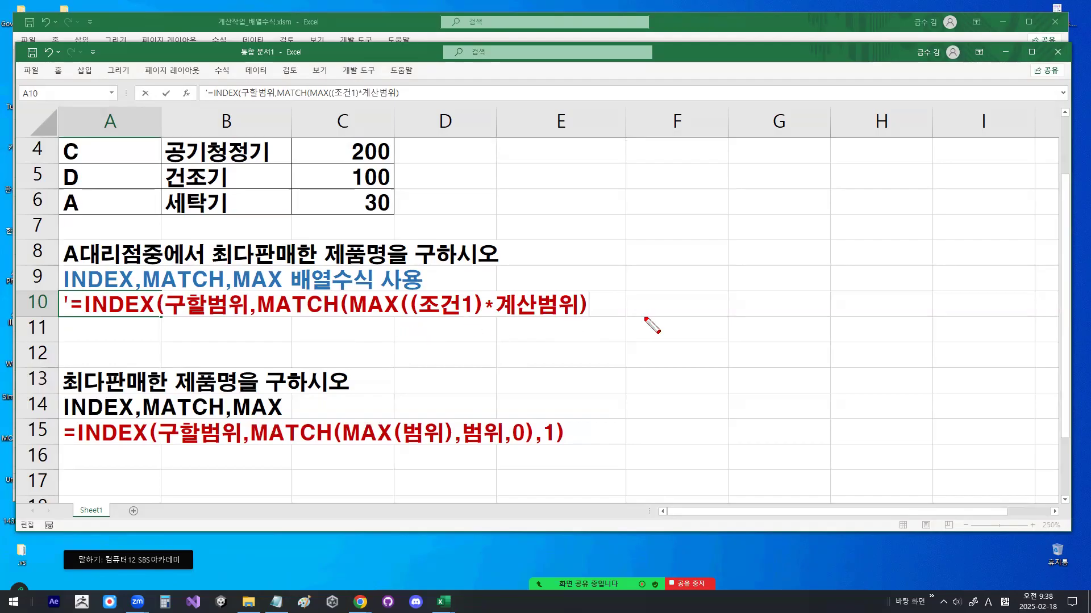
mouse_move(425, 319)
left_mouse_down()
mouse_move(396, 294)
mouse_move(430, 316)
mouse_move(433, 302)
left_mouse_up()
mouse_move(569, 300)
left_mouse_down()
mouse_move(583, 316)
mouse_move(590, 290)
mouse_move(595, 307)
left_mouse_up()
left_click_drag(353, 324, 603, 325)
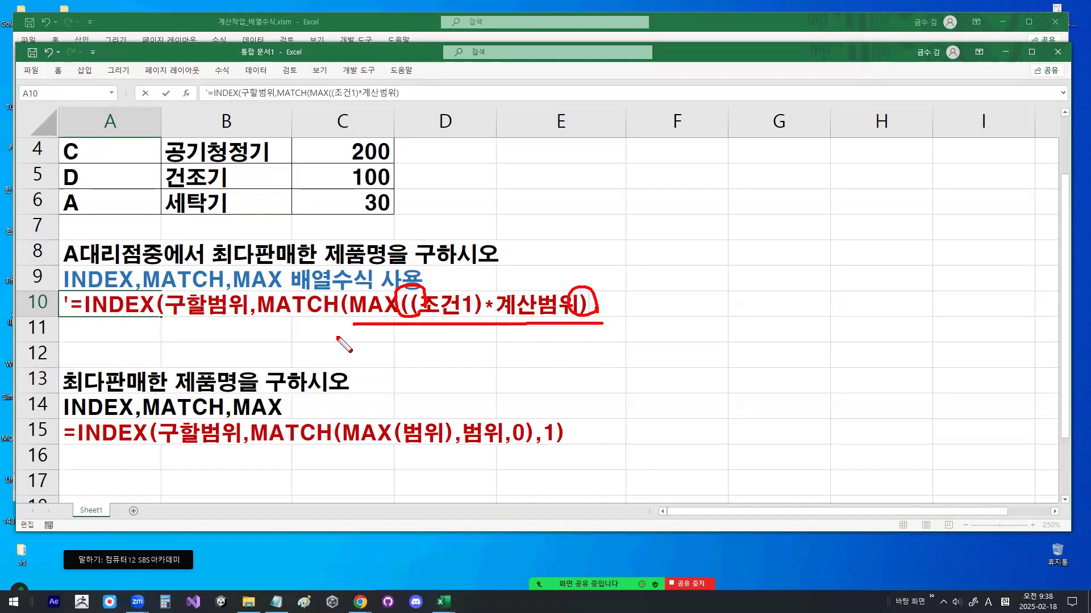
key("Escape")
Underline the MAX expression in A10, circle both dealer A entries, draw arrows to their circled quantities, and point at 50
scroll(267, 318, "up", 1)
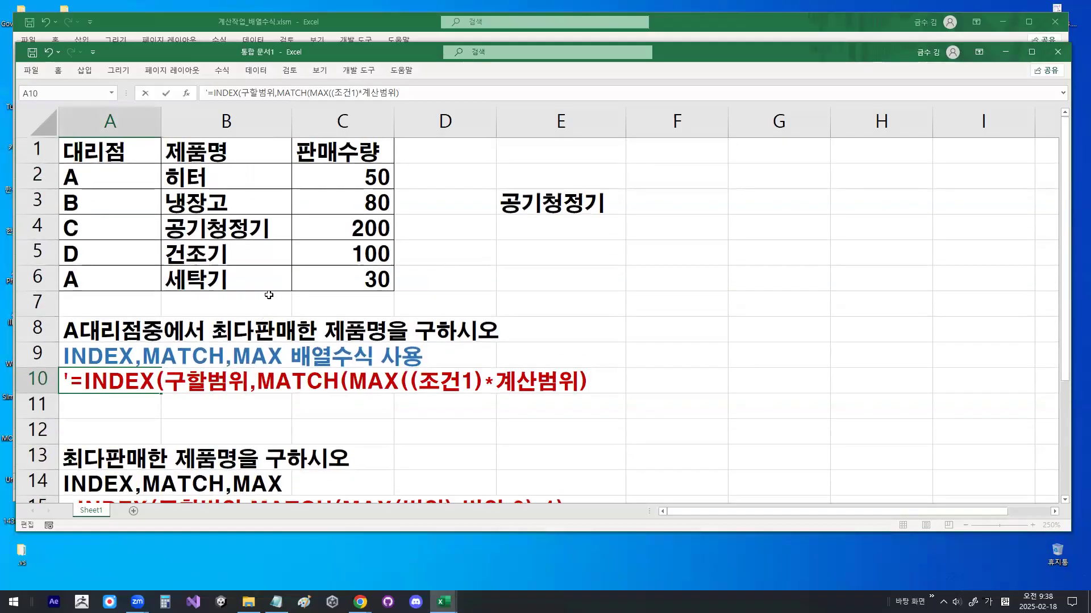
key("ctrl+2")
left_click_drag(357, 398, 529, 398)
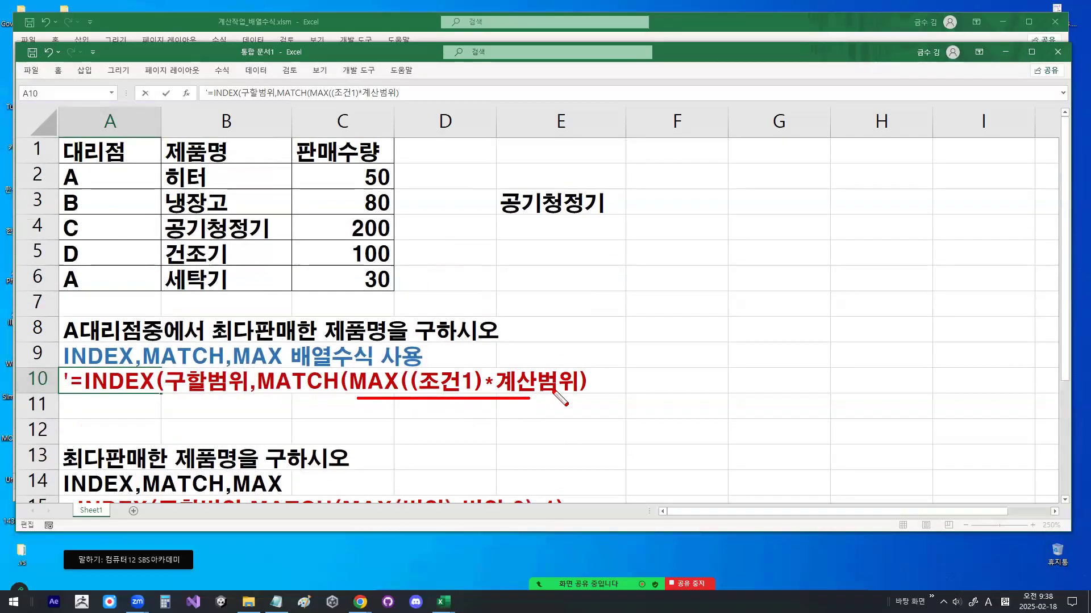
mouse_move(81, 163)
left_mouse_down()
mouse_move(62, 187)
mouse_move(91, 183)
left_mouse_up()
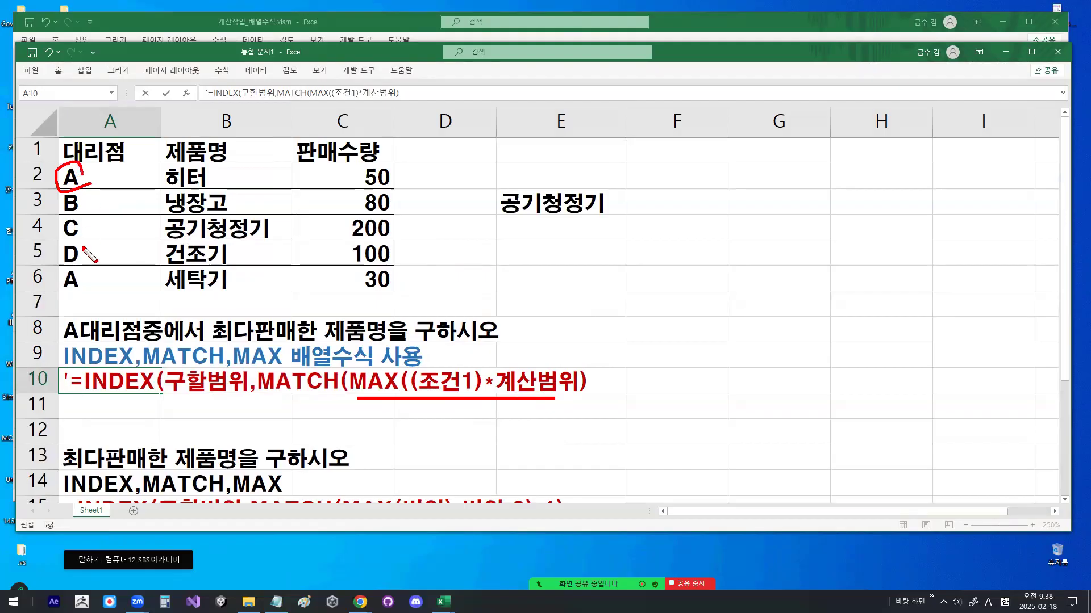
left_click_drag(80, 274, 89, 284)
mouse_move(86, 178)
left_mouse_down()
mouse_move(323, 177)
mouse_move(310, 186)
left_mouse_up()
left_click_drag(99, 284, 328, 284)
left_click_drag(319, 277, 322, 297)
mouse_move(391, 190)
left_mouse_down()
mouse_move(379, 164)
mouse_move(401, 183)
left_mouse_up()
mouse_move(392, 294)
left_mouse_down()
mouse_move(398, 280)
mouse_move(401, 291)
left_mouse_up()
left_click_drag(431, 121, 394, 166)
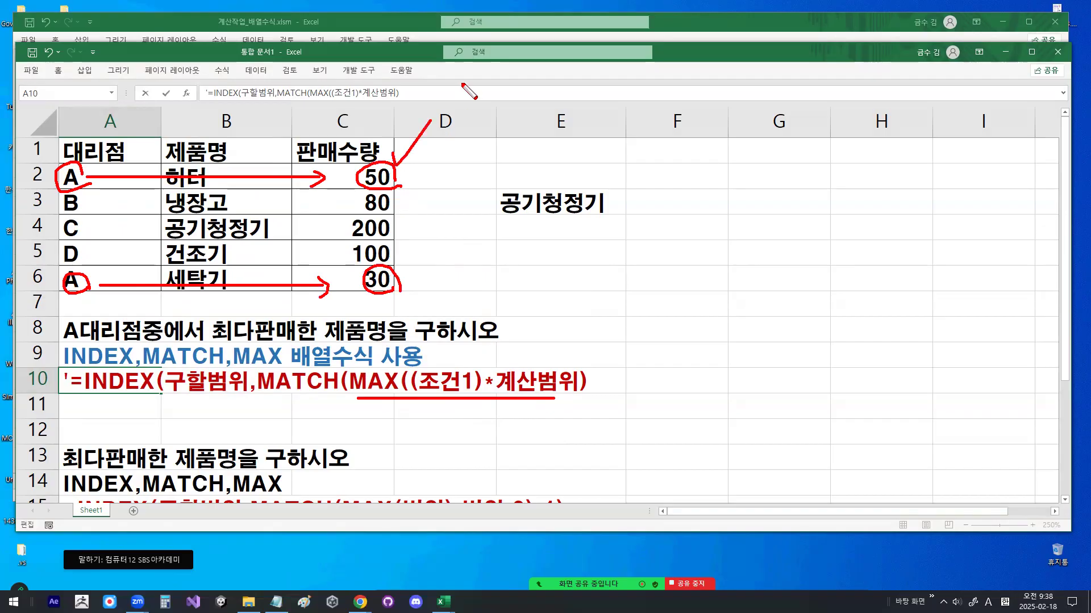
Write 50 beneath the MAX expression, clear all pen markings, and append a comma to the formula note in A10
mouse_move(461, 399)
left_mouse_down()
mouse_move(456, 419)
mouse_move(472, 404)
left_mouse_up()
mouse_move(484, 403)
left_mouse_down()
mouse_move(492, 413)
mouse_move(482, 403)
left_mouse_up()
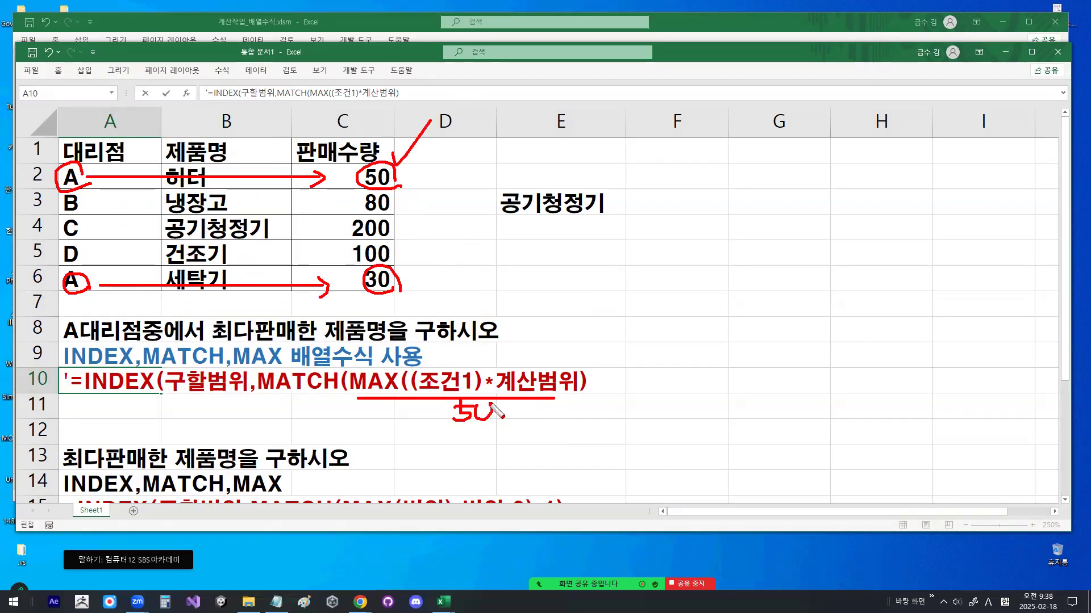
left_click_drag(374, 171, 420, 101)
key("Escape")
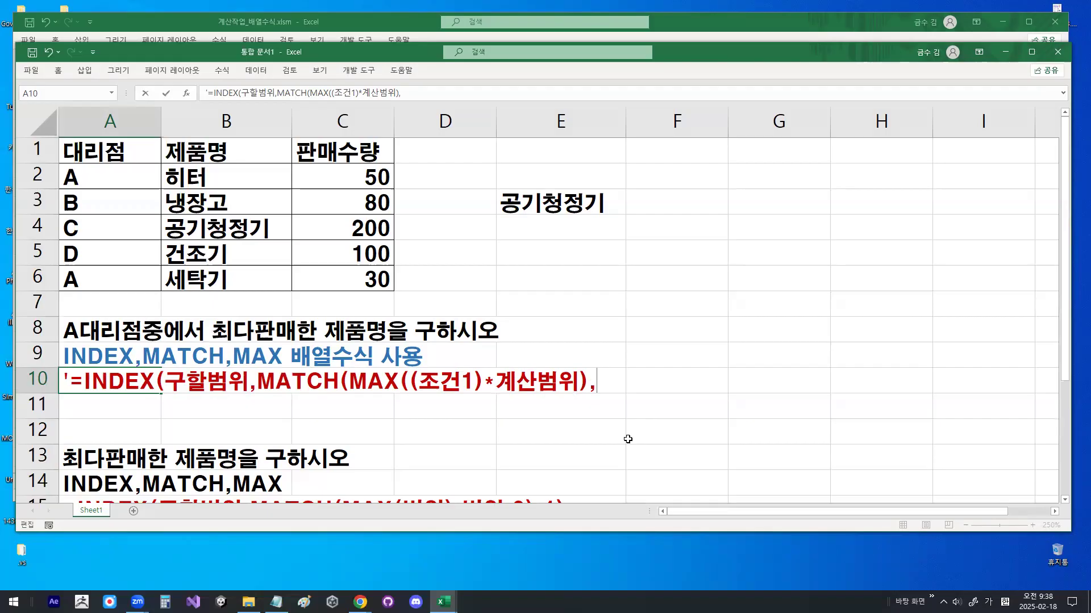
Draw a downward arrow through the quantities in C2:C6, mark 조건1 and 계산범위 in A10, and erase the markings
mouse_move(359, 172)
left_mouse_down()
mouse_move(372, 287)
mouse_move(373, 268)
left_mouse_up()
mouse_move(424, 399)
left_mouse_down()
mouse_move(555, 403)
mouse_move(547, 361)
mouse_move(569, 386)
left_mouse_up()
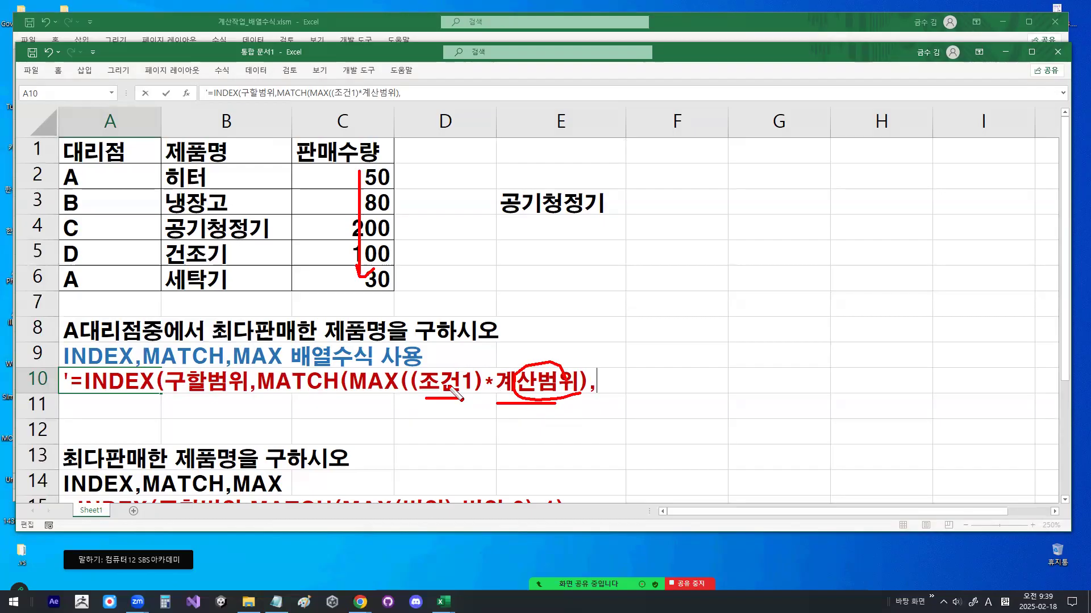
key("e")
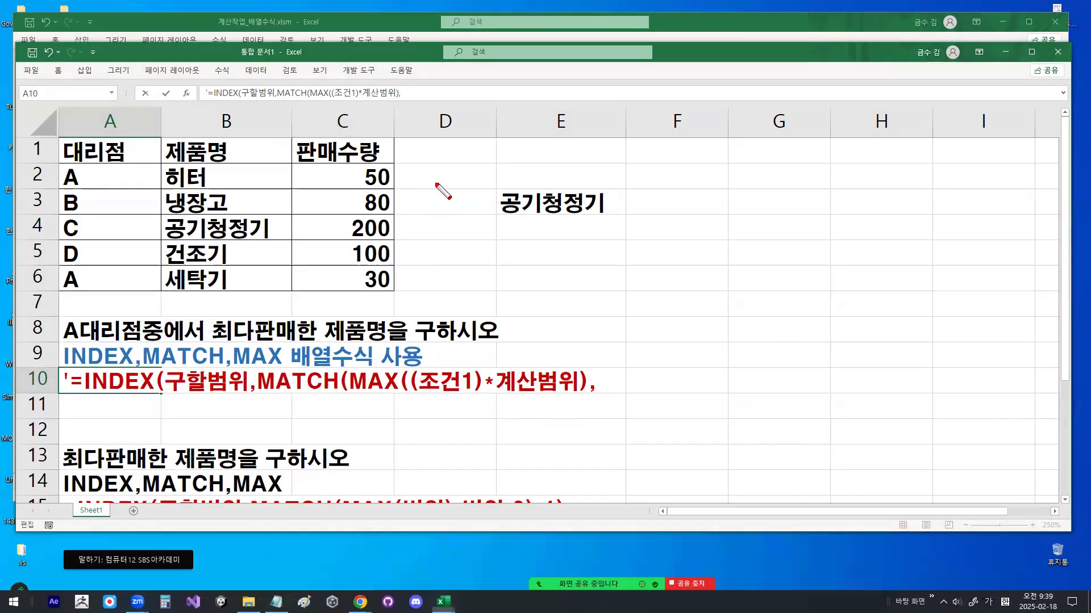
Circle quantities 50 and 30, point at 50, write 60 beside 30, number the quantity rows 1 to 5, and clear the markings
left_click_drag(391, 186, 396, 173)
mouse_move(391, 284)
left_mouse_down()
mouse_move(366, 296)
mouse_move(392, 272)
left_mouse_up()
mouse_move(402, 146)
left_mouse_down()
mouse_move(408, 160)
mouse_move(452, 101)
left_mouse_up()
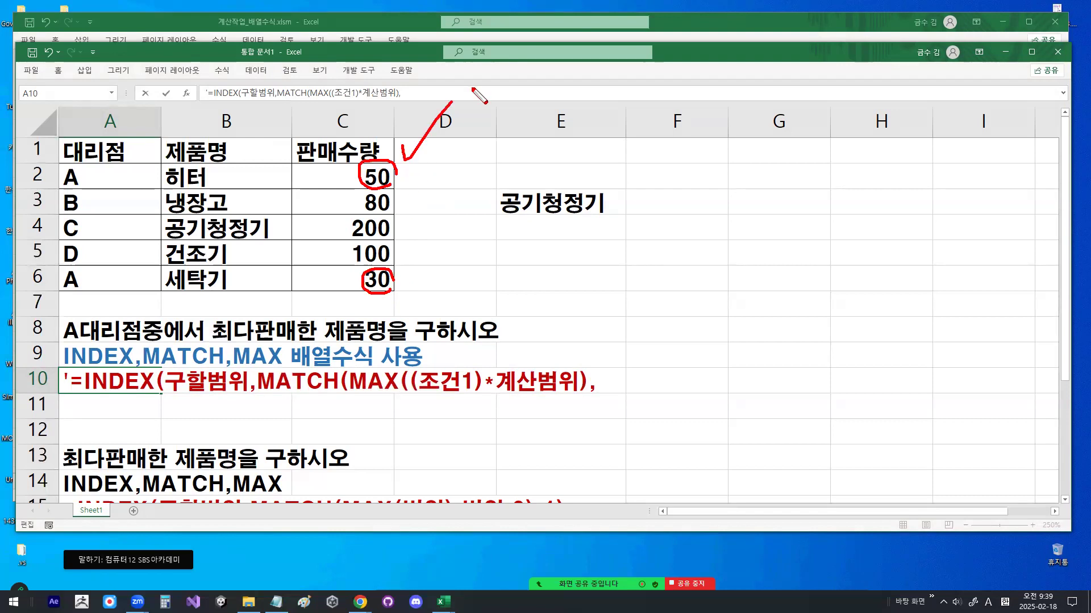
left_click_drag(336, 165, 337, 178)
mouse_move(431, 262)
left_mouse_down()
mouse_move(419, 288)
mouse_move(458, 273)
left_mouse_up()
mouse_move(328, 199)
left_mouse_down()
mouse_move(341, 209)
mouse_move(322, 257)
mouse_move(339, 255)
mouse_move(323, 293)
left_mouse_up()
left_click_drag(332, 274, 344, 276)
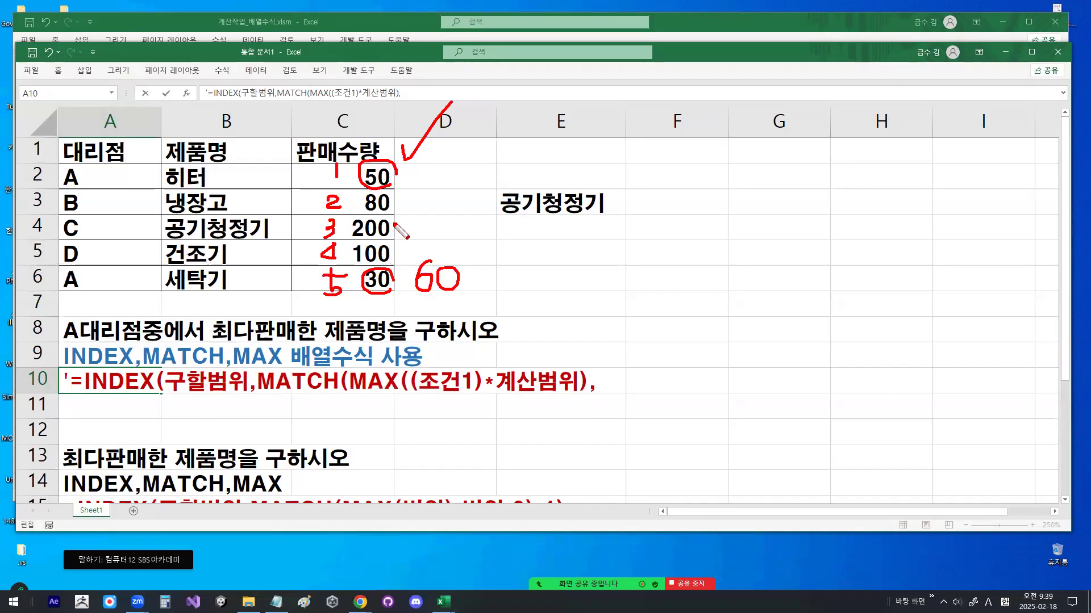
key("Escape")
Copy "(조건1)*계산범위" from the MAX expression in A10 and paste it after the final comma
left_click_drag(412, 380, 578, 380)
key("ctrl+c")
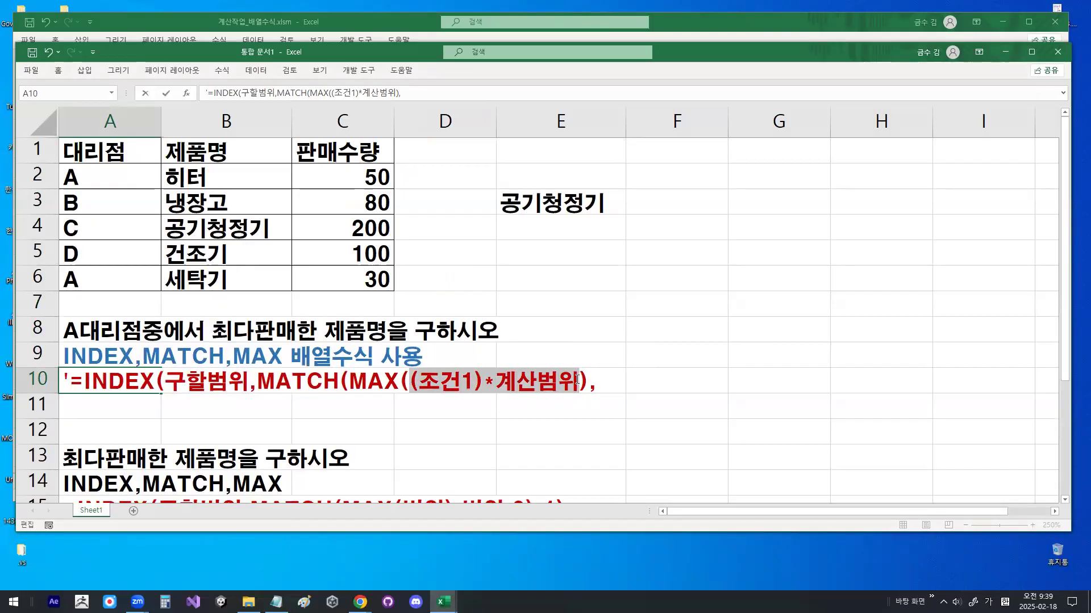
left_click(617, 383)
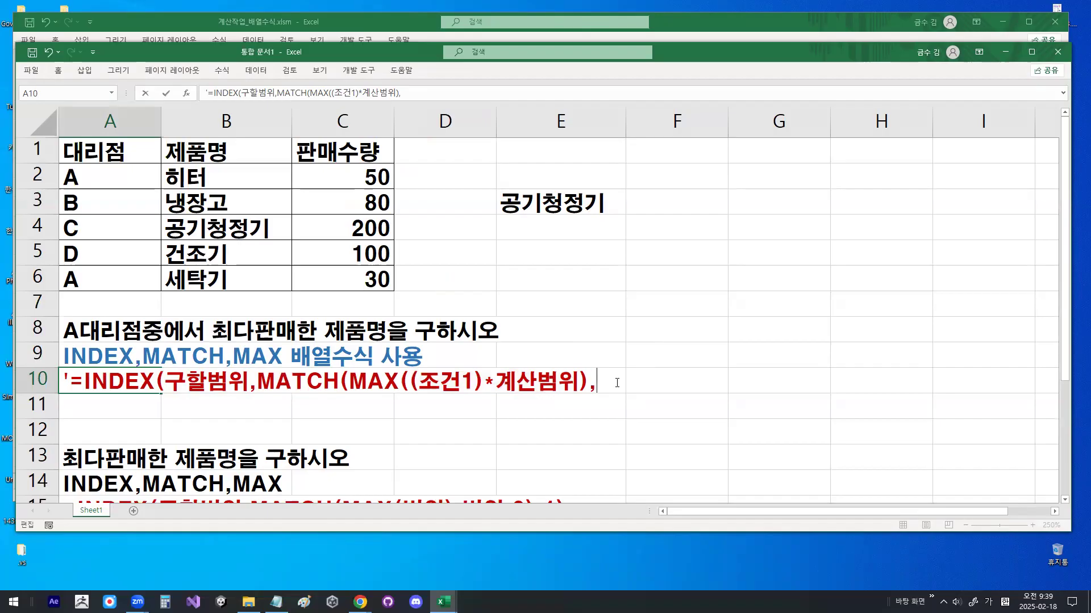
key("ctrl+v")
Underline the second (조건1)*계산범위 in A10 with the screen pen and circle its 조건1
key("ctrl+2")
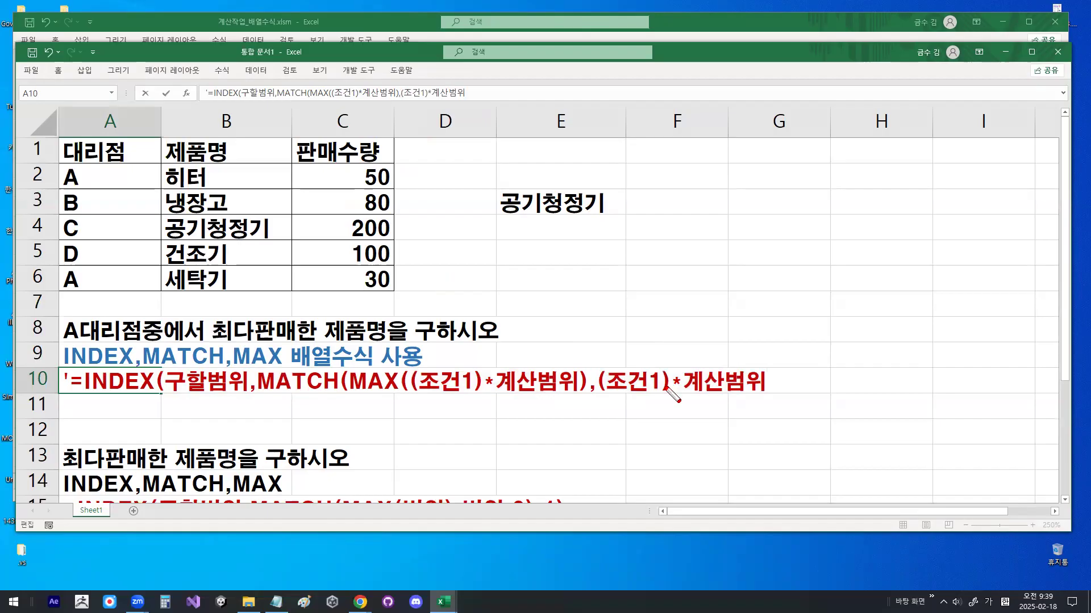
left_click_drag(608, 394, 766, 395)
mouse_move(617, 392)
left_mouse_down()
mouse_move(660, 367)
mouse_move(664, 402)
left_mouse_up()
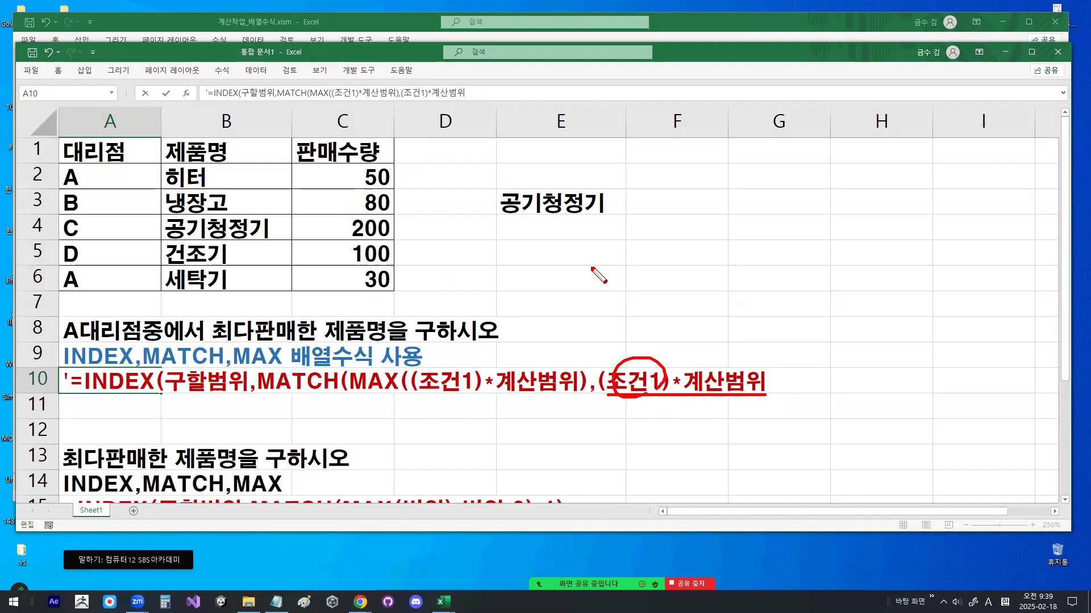
Cross out the circled 조건1 in the second (조건1)*계산범위 of A10 with the screen pen and clear the markings
left_click_drag(671, 344, 600, 416)
left_click_drag(610, 332, 653, 413)
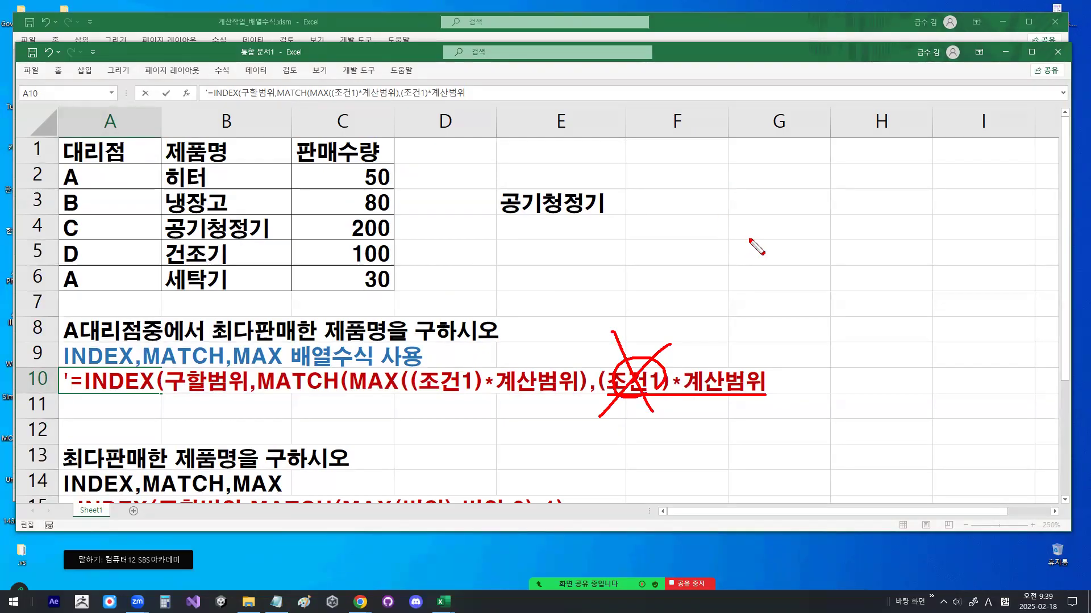
key("Escape")
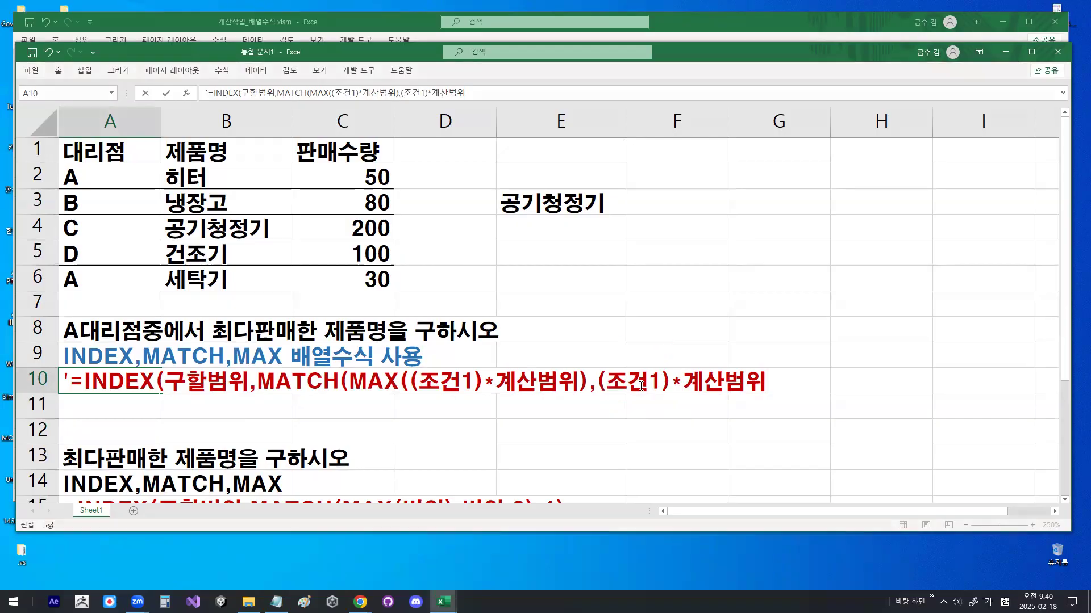
Underline, cross out and circle the second 조건1 in A10 with the screen pen, and erase the drawing
key("ctrl+2")
left_click_drag(605, 397, 672, 397)
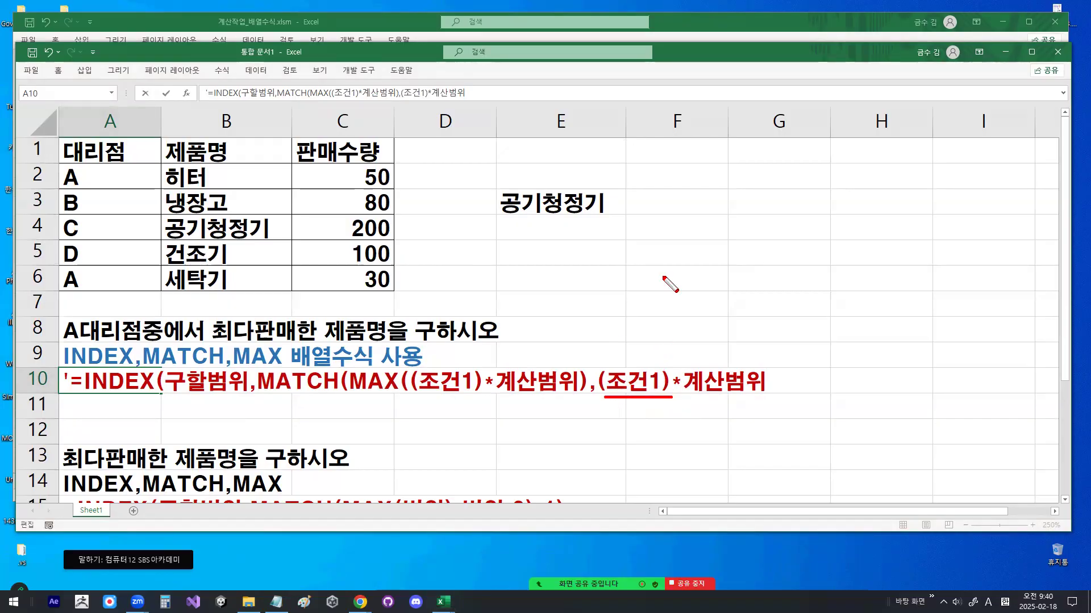
mouse_move(658, 362)
left_mouse_down()
mouse_move(623, 409)
mouse_move(654, 405)
left_mouse_up()
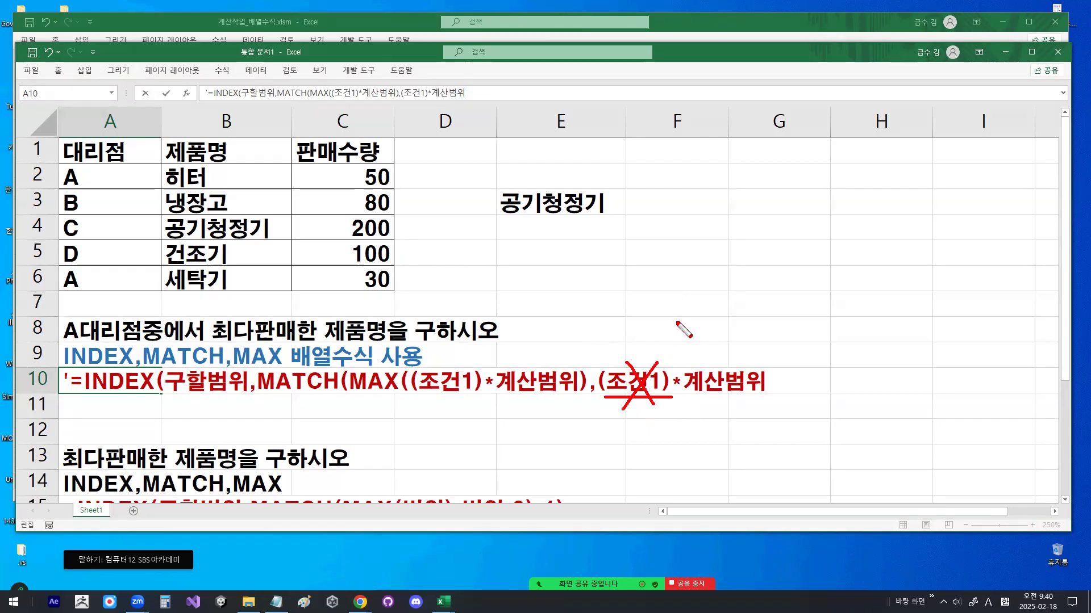
mouse_move(676, 400)
left_mouse_down()
mouse_move(641, 356)
mouse_move(660, 374)
left_mouse_up()
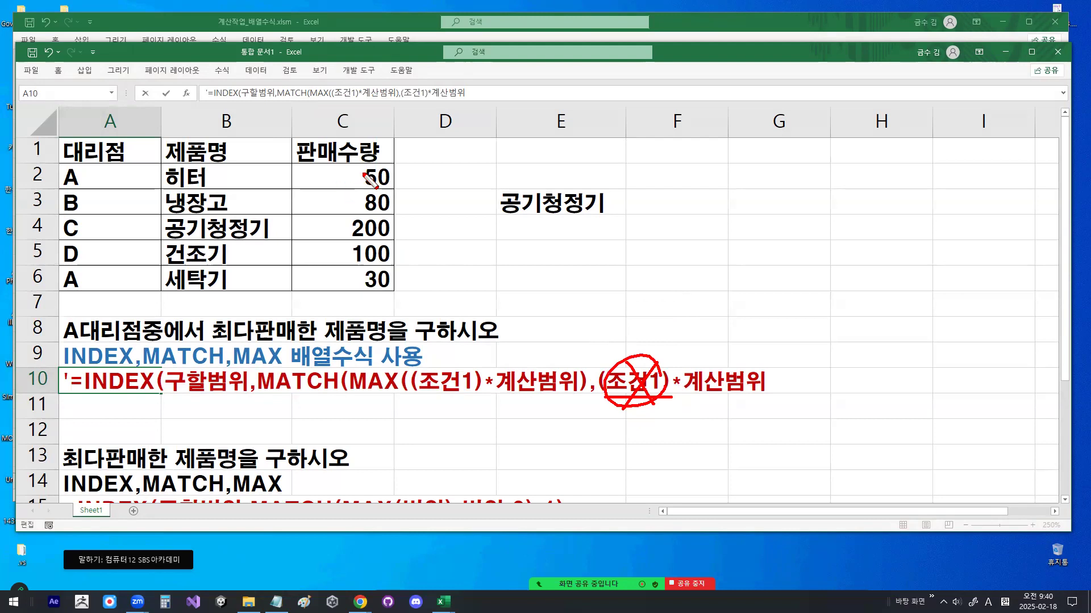
mouse_move(676, 404)
left_mouse_down()
mouse_move(624, 417)
mouse_move(608, 369)
mouse_move(653, 385)
left_mouse_up()
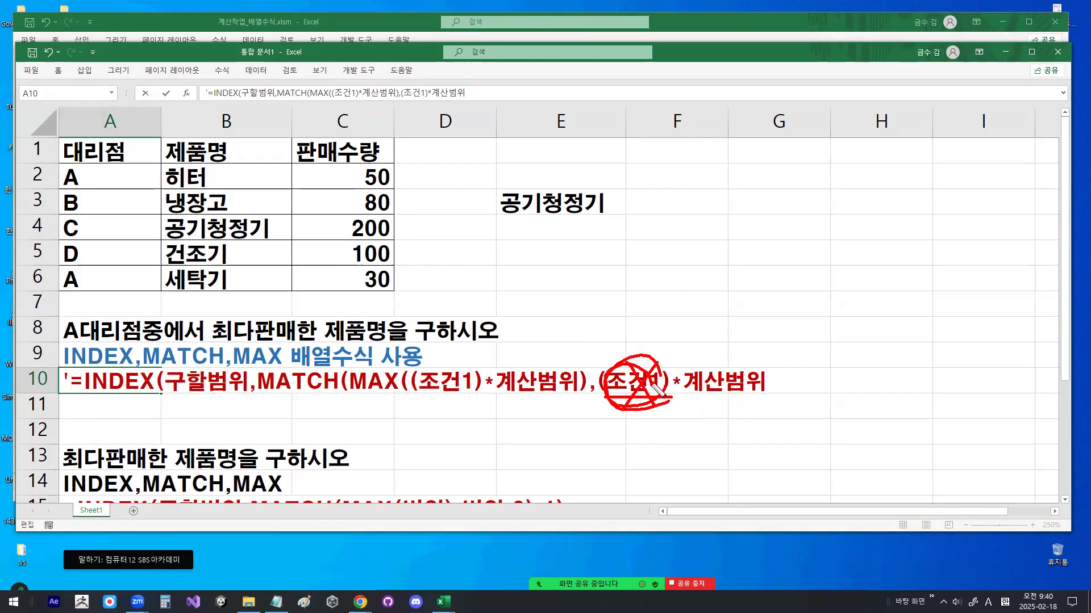
key("Escape")
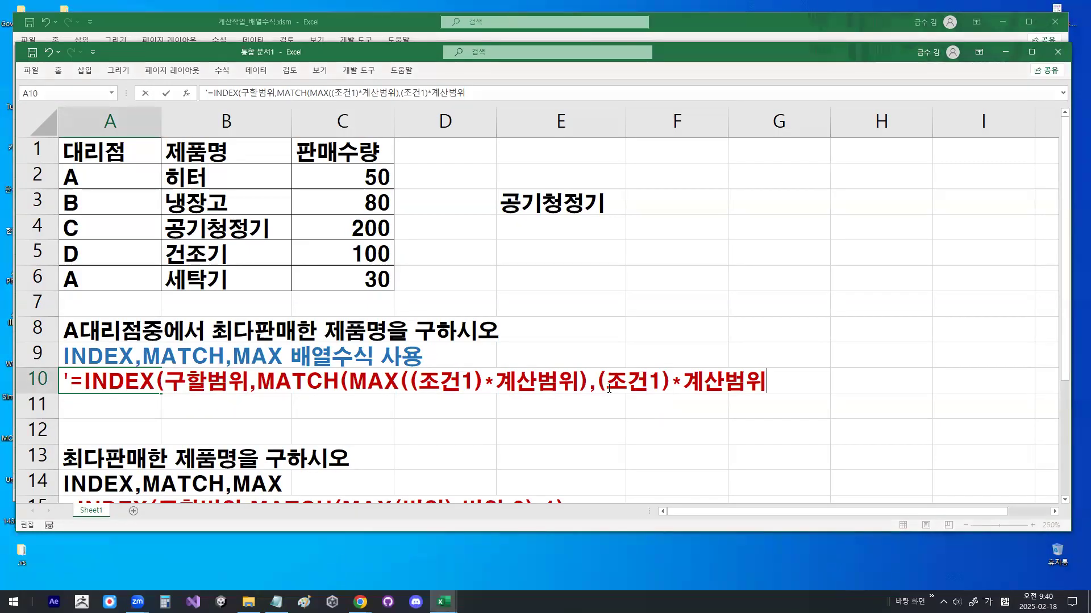
Underline the second (조건1)*계산범위 in A10, clear the underline, and append ",0)" to the formula text
key("ctrl+2")
left_click_drag(605, 396, 757, 397)
key("Escape")
type("0")
Underline the second (조건1)*계산범위 in A10 and draw arrows pointing at its 조건1 and 계산범위 parts
key("ctrl+2")
left_click_drag(603, 396, 767, 397)
mouse_move(628, 346)
left_mouse_down()
mouse_move(635, 361)
mouse_move(694, 282)
left_mouse_up()
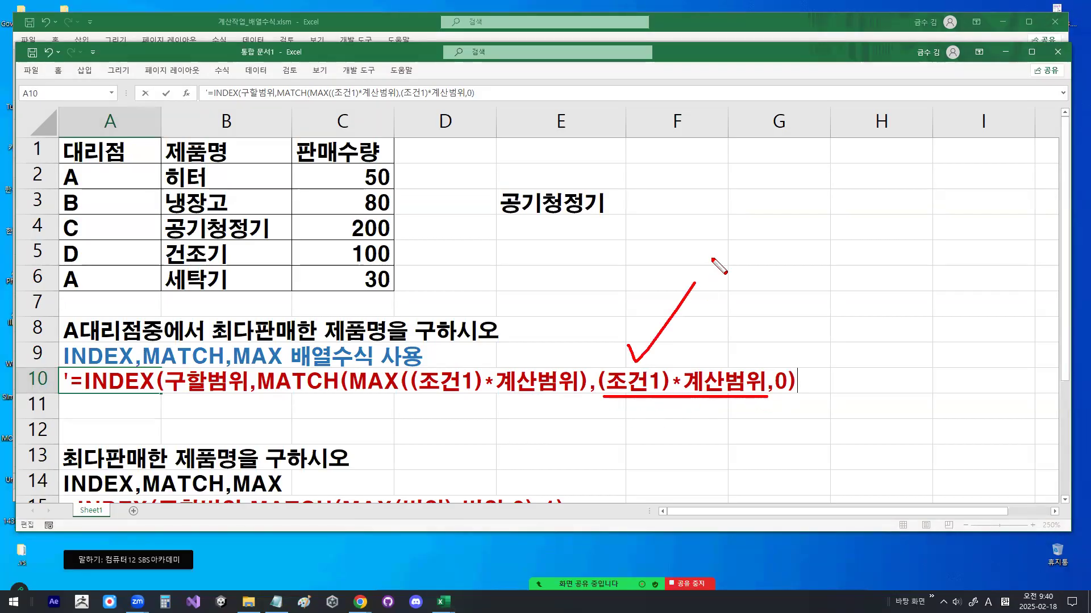
mouse_move(709, 353)
left_mouse_down()
mouse_move(716, 375)
mouse_move(764, 321)
left_mouse_up()
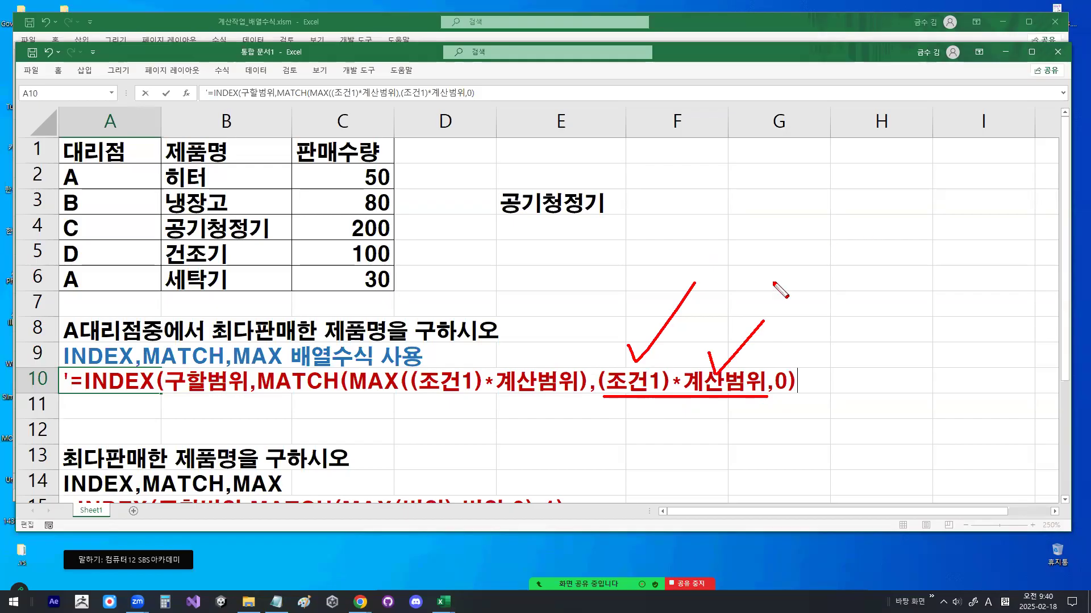
Switch the screen pen shape to 사각형, box the (조건1)*계산범위 inside MAX in A10, and clear the box
right_click(420, 443)
mouse_move(452, 470)
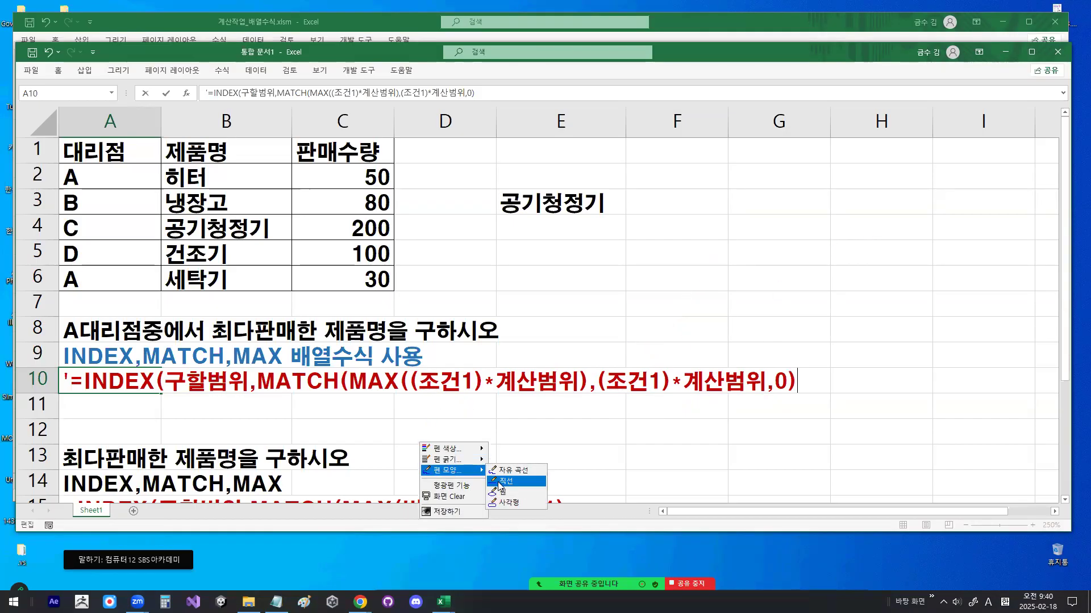
left_click(505, 503)
left_click_drag(410, 370, 580, 393)
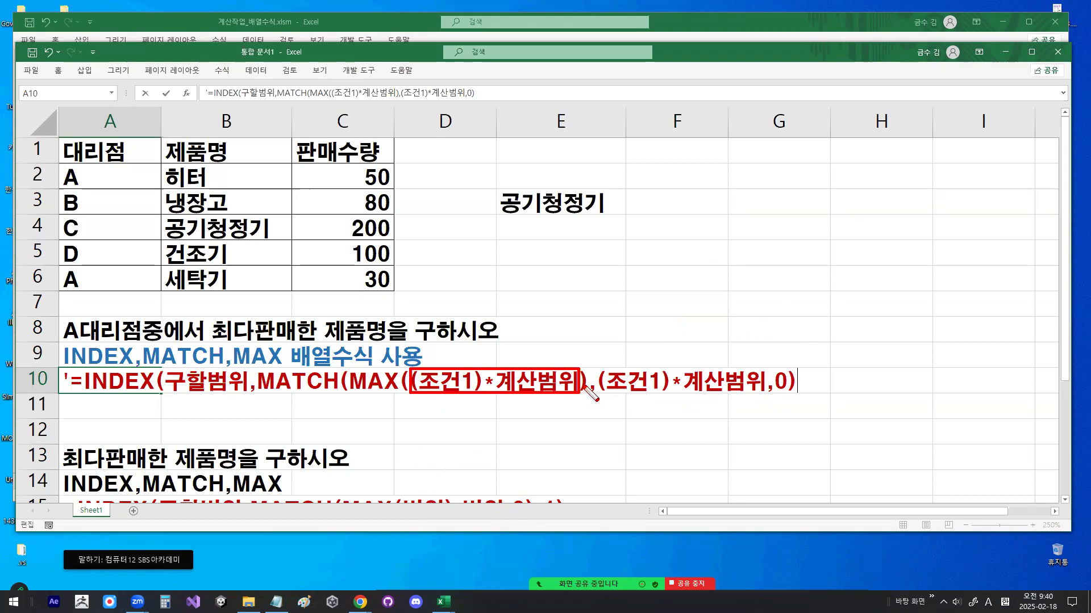
key("Escape")
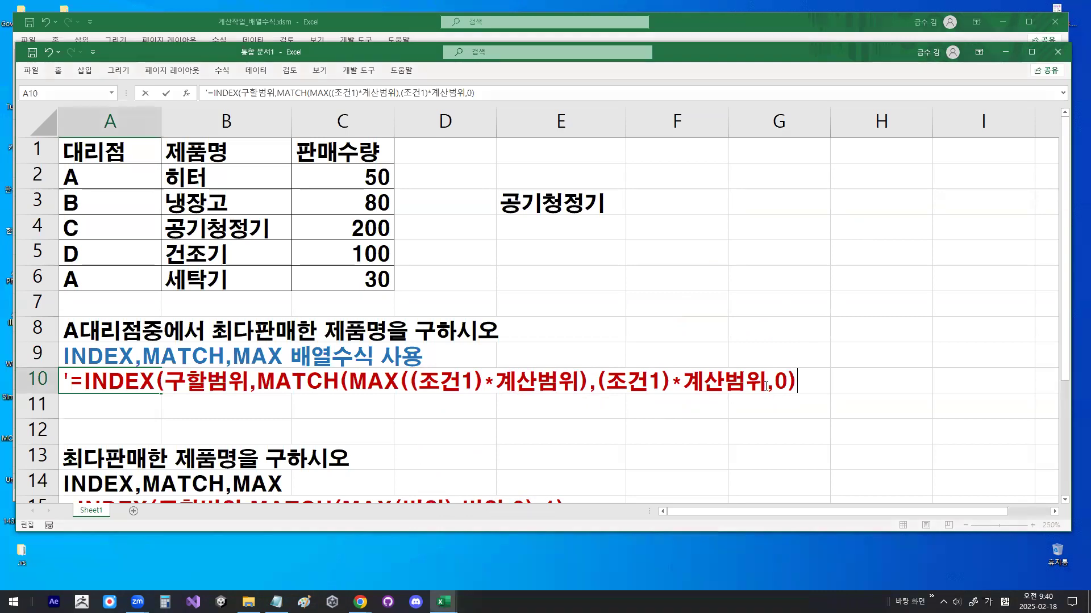
Replace the trailing ",0)" in A10 with ")", and temporarily mark the (조건1)*계산범위 inside MAX with a pen underline
left_click_drag(774, 384, 829, 385)
type(")")
scroll(739, 333, "down", 1)
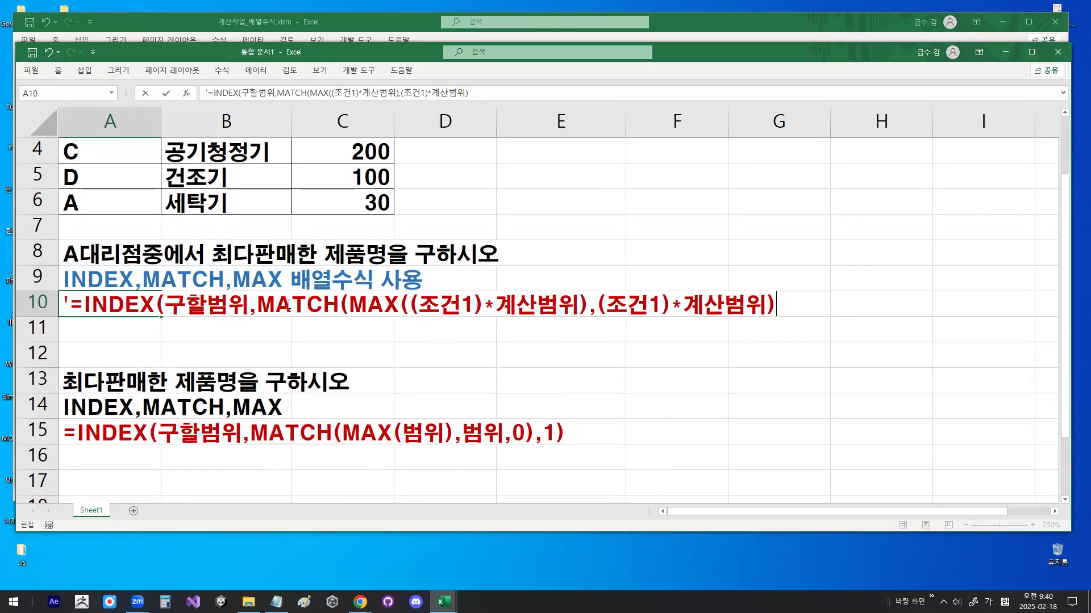
key("ctrl+2")
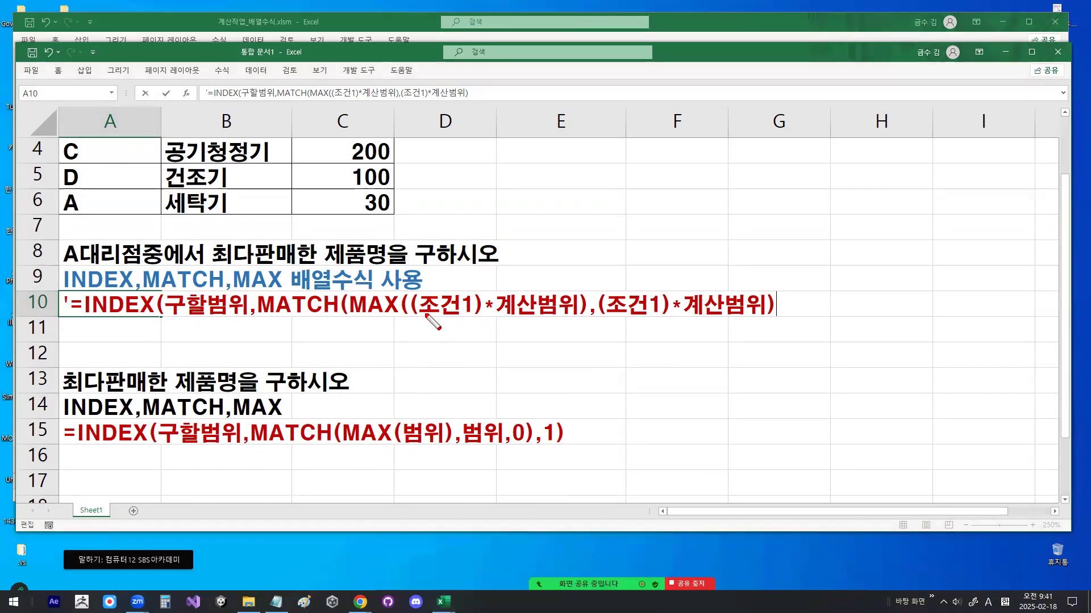
left_click_drag(418, 316, 573, 317)
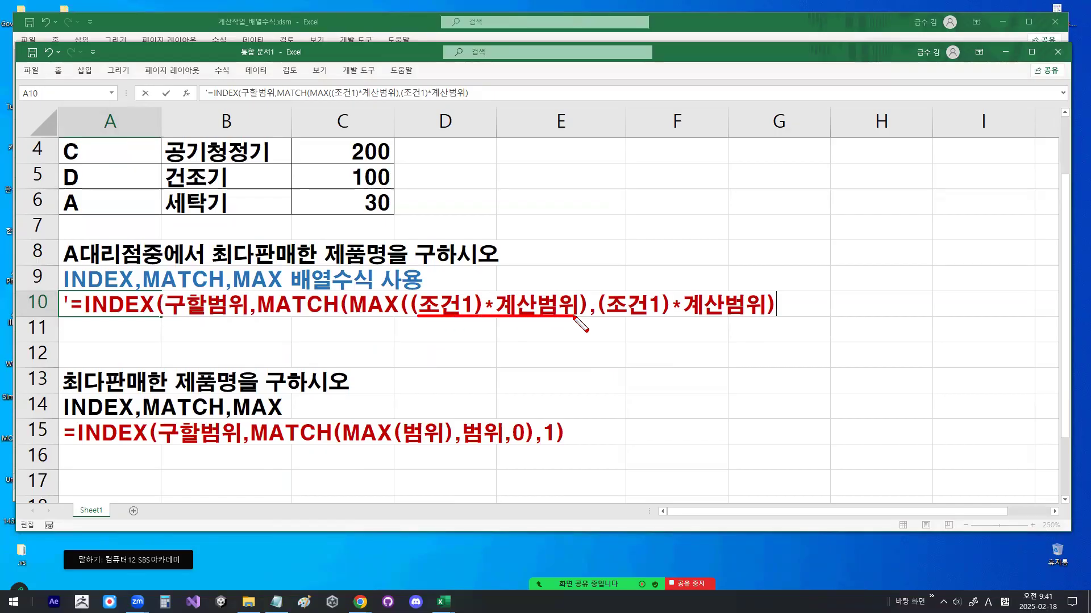
mouse_move(581, 280)
left_mouse_down()
mouse_move(584, 291)
mouse_move(618, 251)
left_mouse_up()
key("Escape")
Replace the final closing parenthesis in A10 with ",0),1)" and commit the formula text
left_click_drag(766, 308, 778, 307)
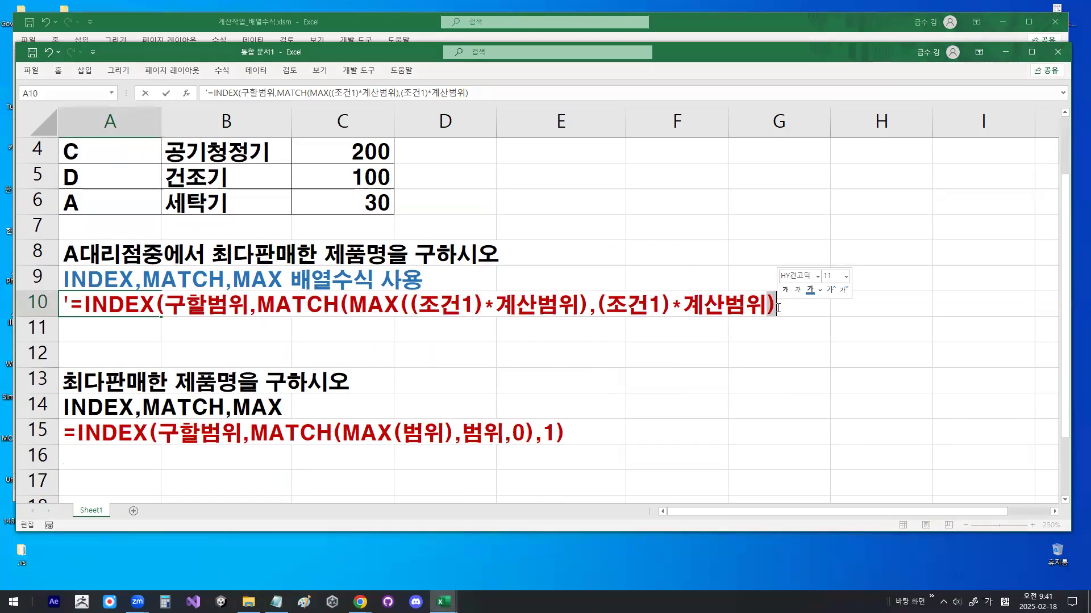
key("BackSpace")
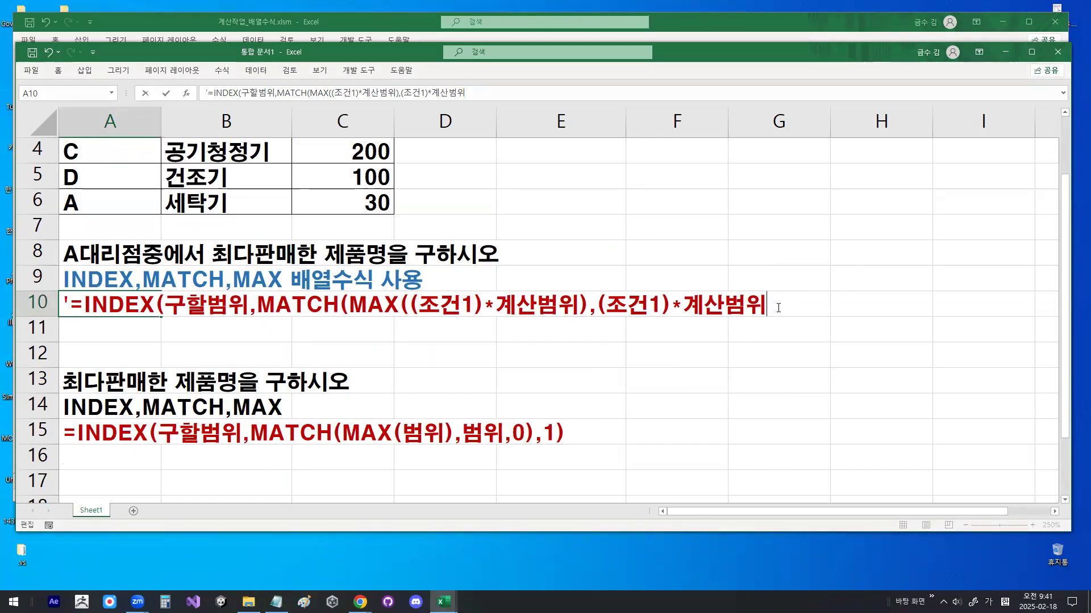
type(",0),1")
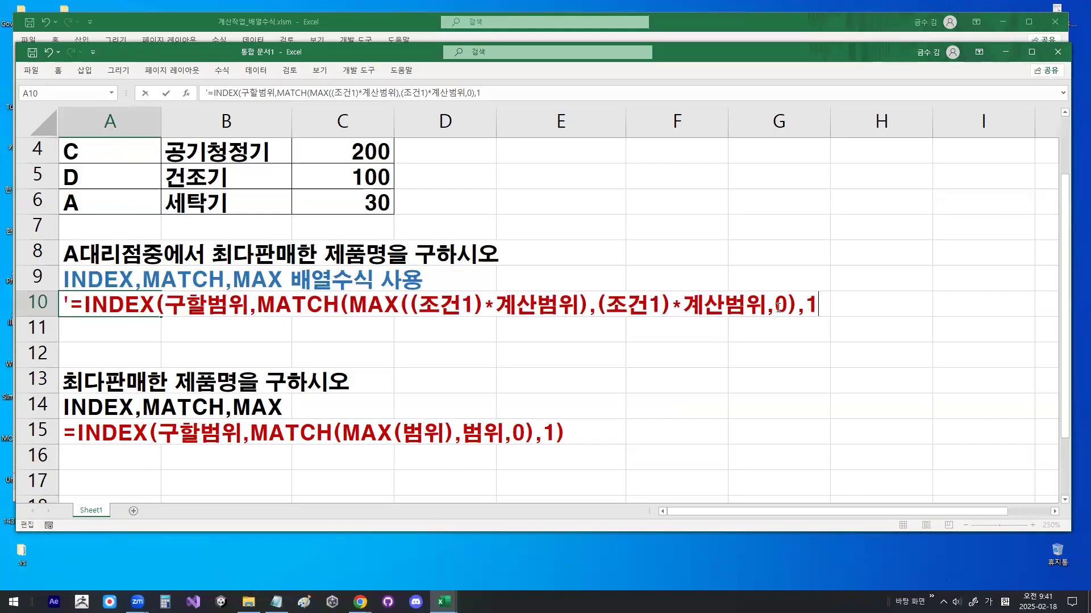
key("Return")
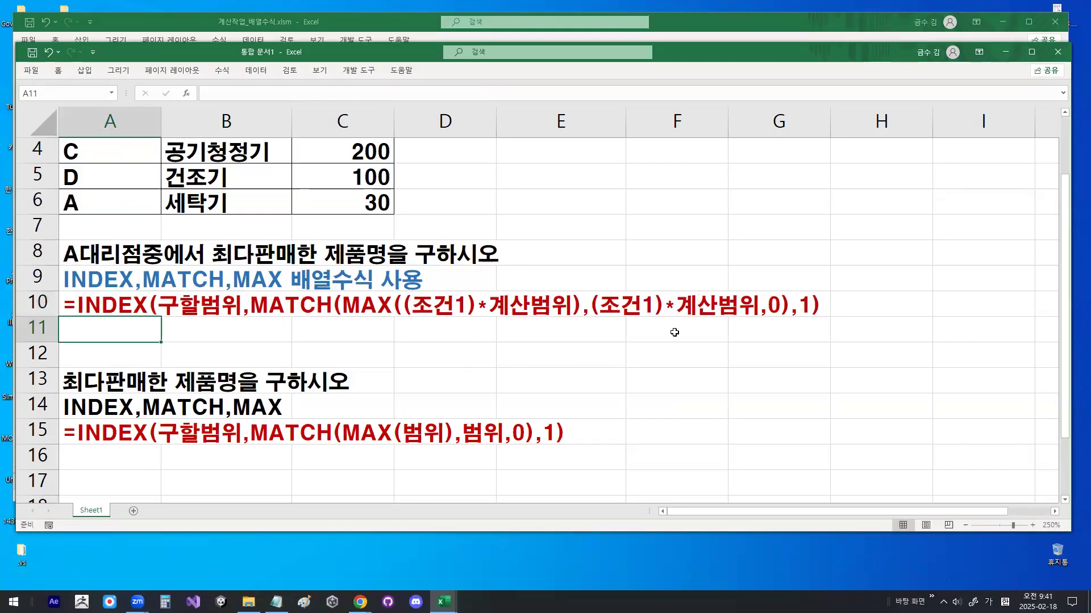
Select A10, underline its whole INDEX formula text with the screen pen, and erase the line
left_click(126, 302)
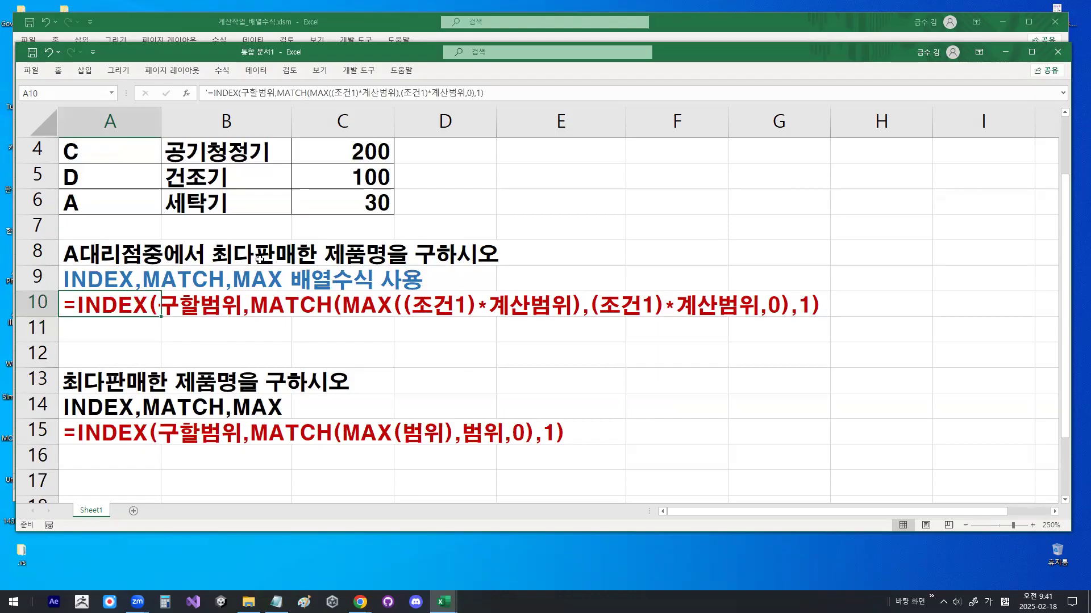
left_click_drag(64, 322, 814, 322)
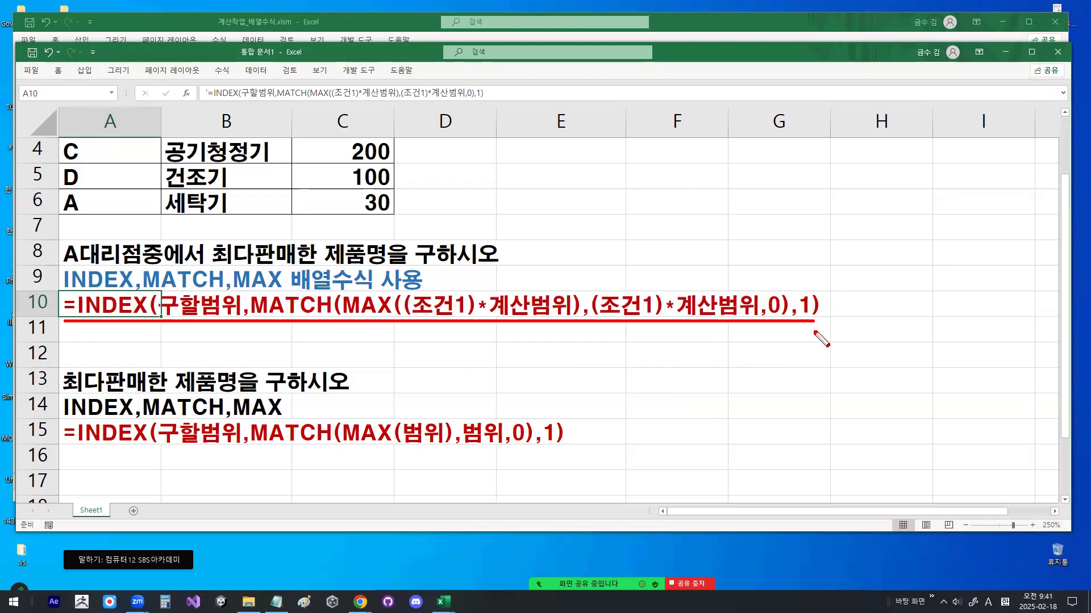
key("Escape")
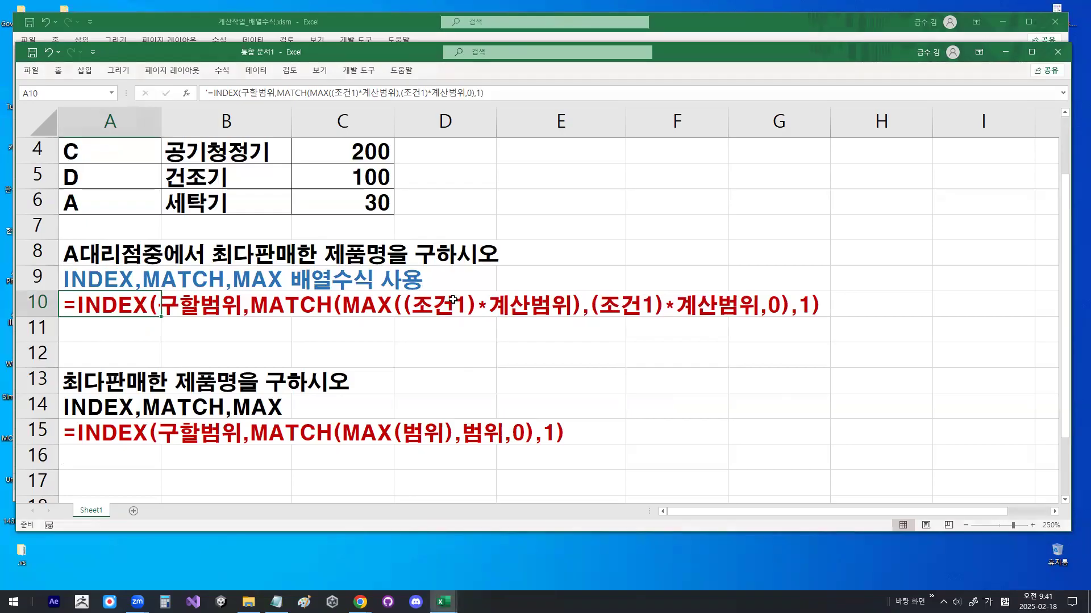
Clear the contents of E3 and start a new formula there with =INDEX(
scroll(424, 450, "up", 1)
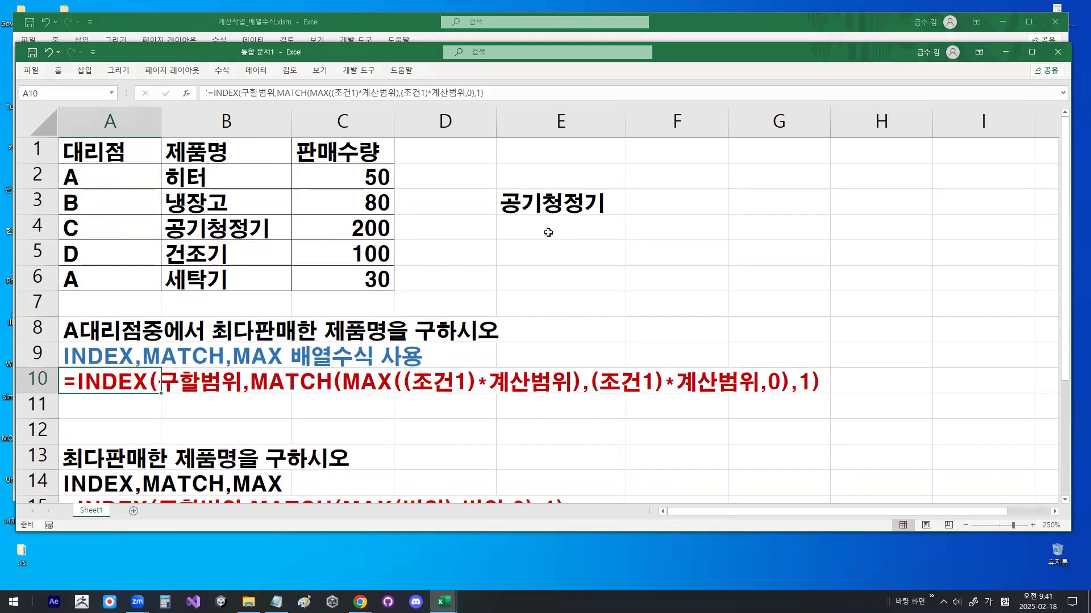
left_click(542, 200)
key("Delete")
type("=")
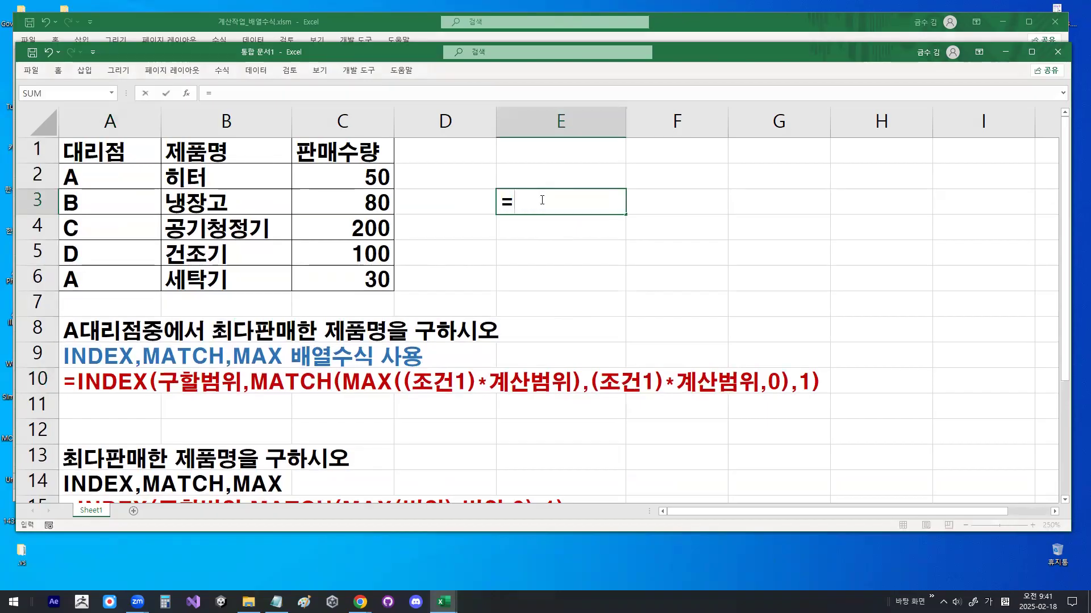
type("ㅑㅜ")
key("BackSpace")
key("BackSpace")
key("Hangul")
type("INDEX(")
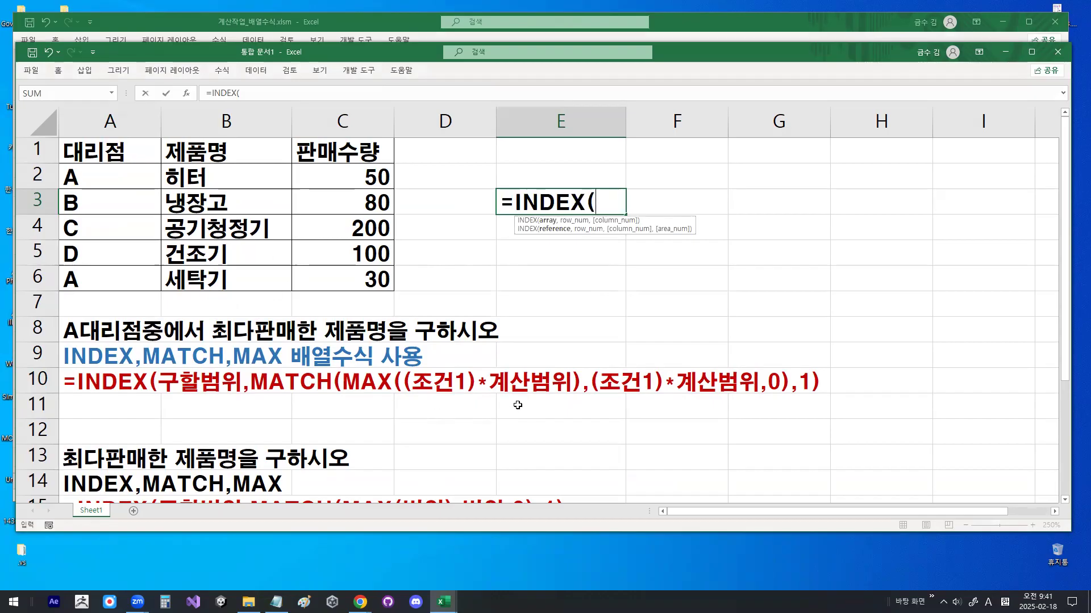
Underline the MAX expression and the second (조건1)*계산범위 in A10, link them with a curve, and clear the markings
left_click_drag(344, 399, 754, 399)
mouse_move(509, 416)
left_mouse_down()
mouse_move(560, 474)
mouse_move(648, 422)
left_mouse_up()
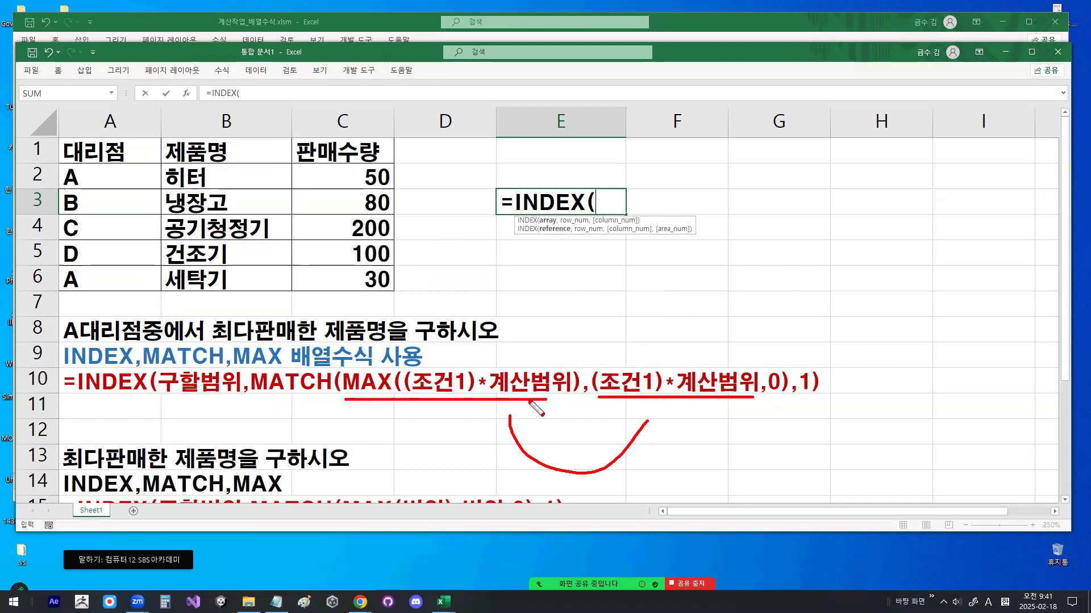
mouse_move(246, 389)
left_mouse_down()
mouse_move(204, 357)
mouse_move(244, 387)
left_mouse_up()
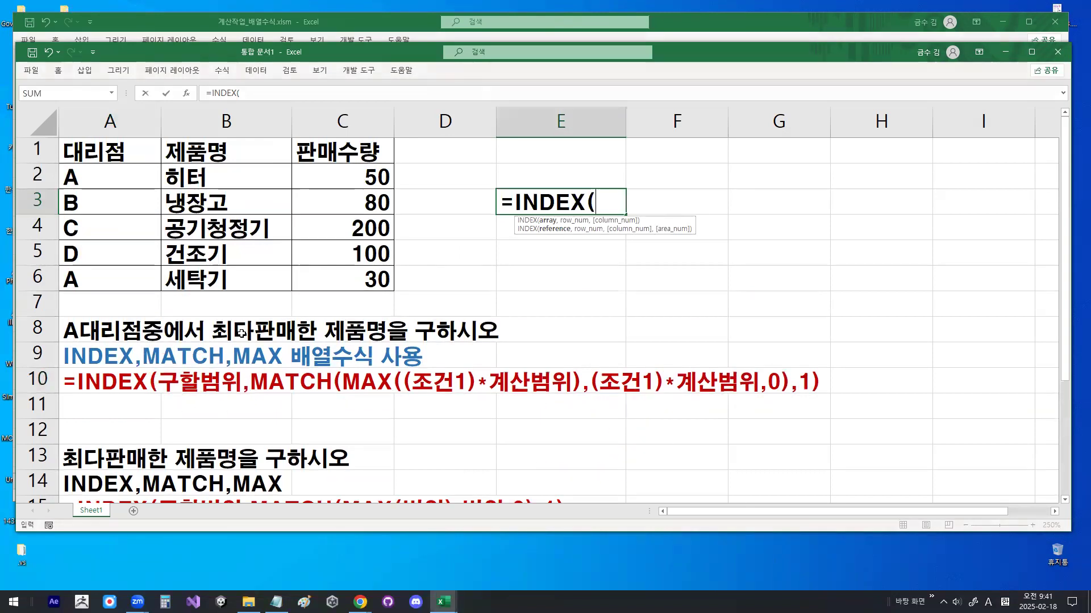
Give INDEX in E3 the product-name range B2:B6 and continue the formula with MATCH(MAX((
left_click_drag(226, 177, 224, 273)
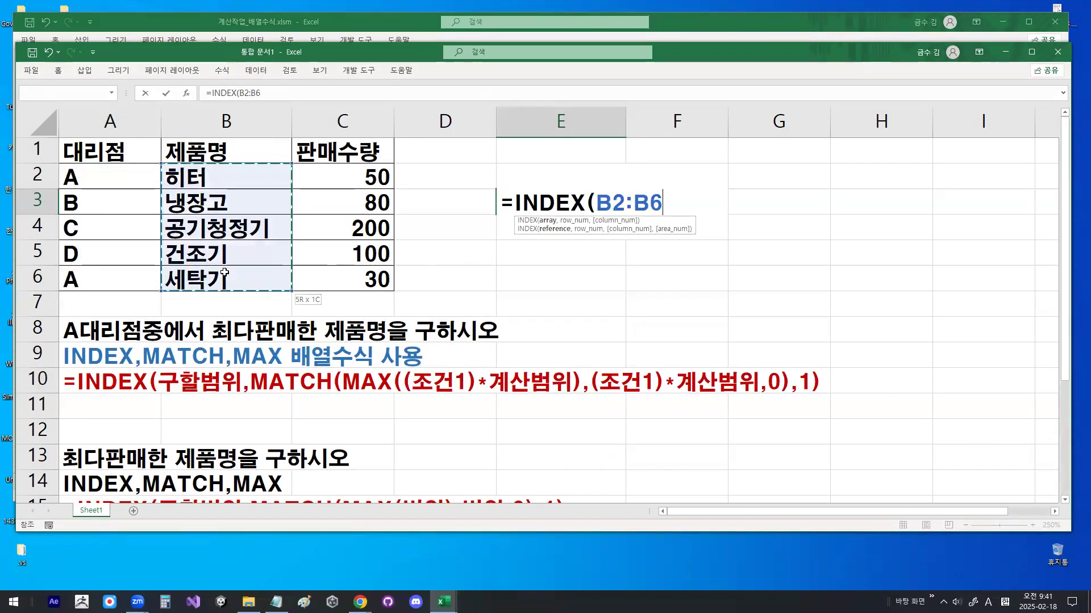
type(",")
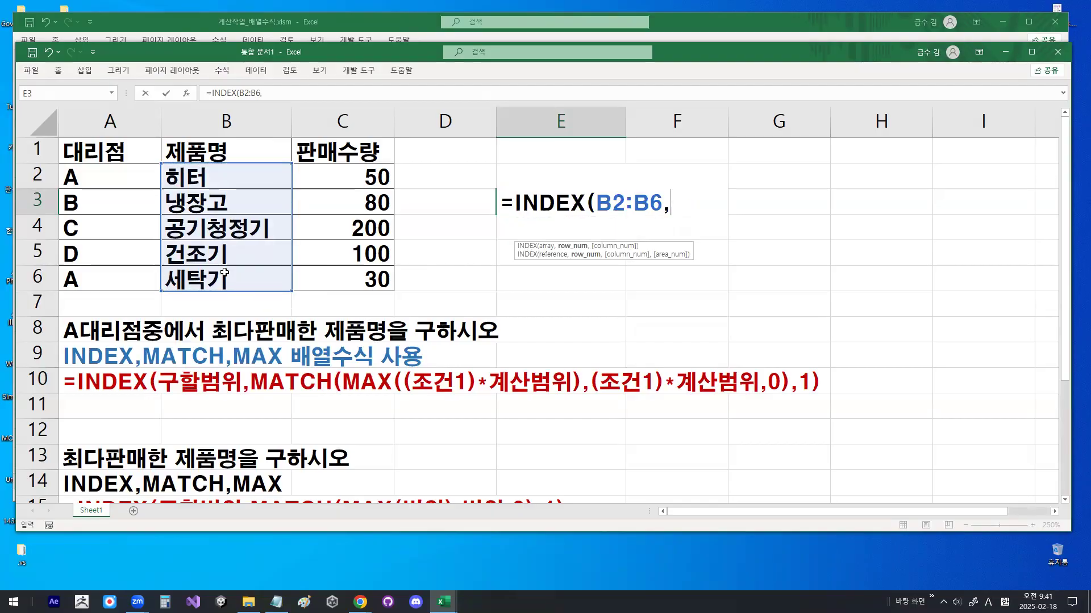
type("MATC")
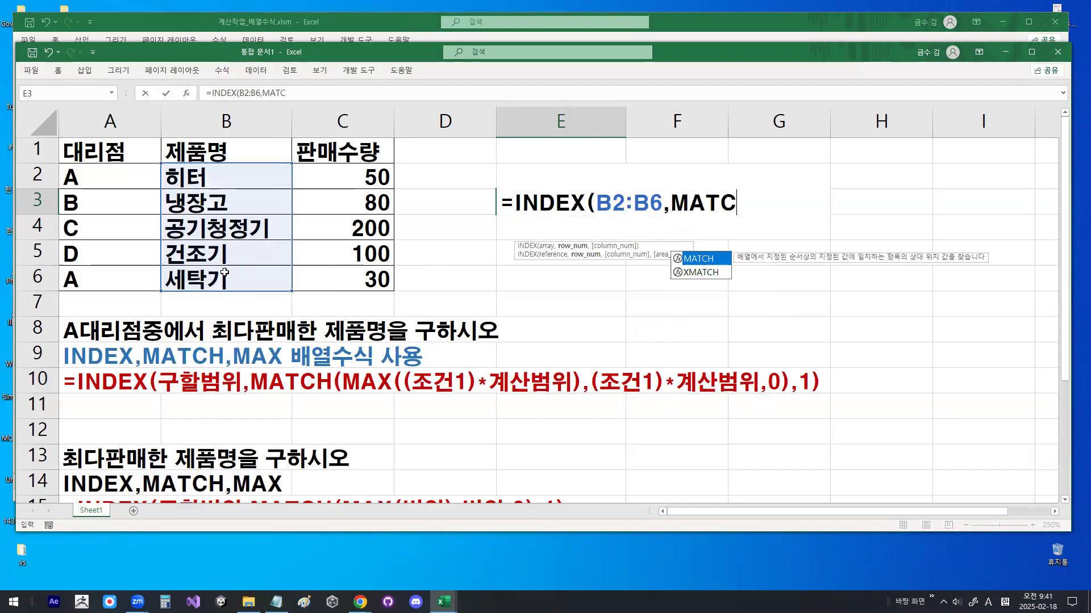
type("H(")
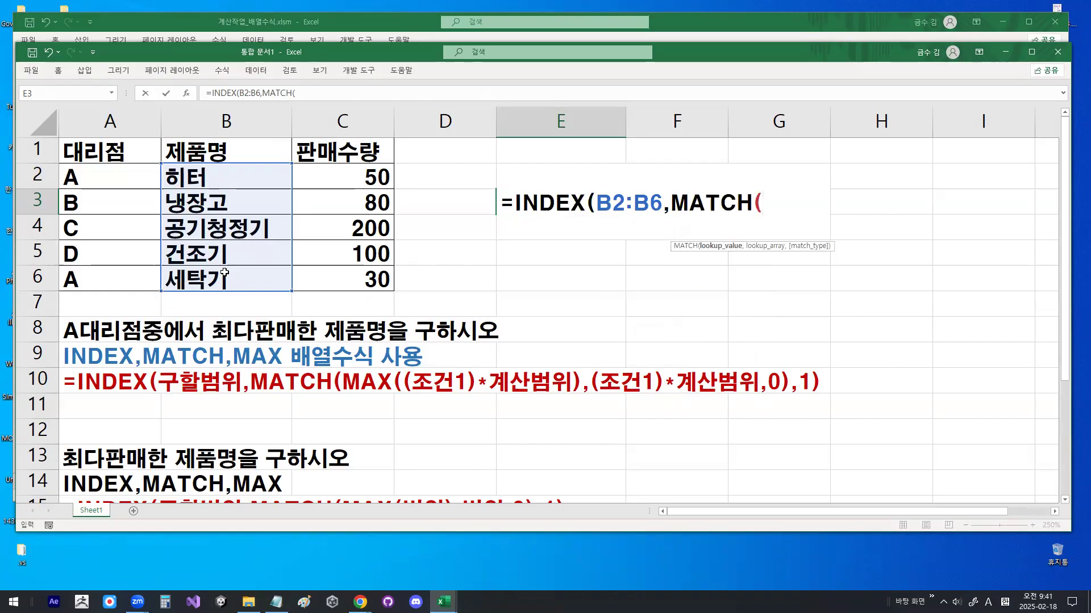
type("MAX")
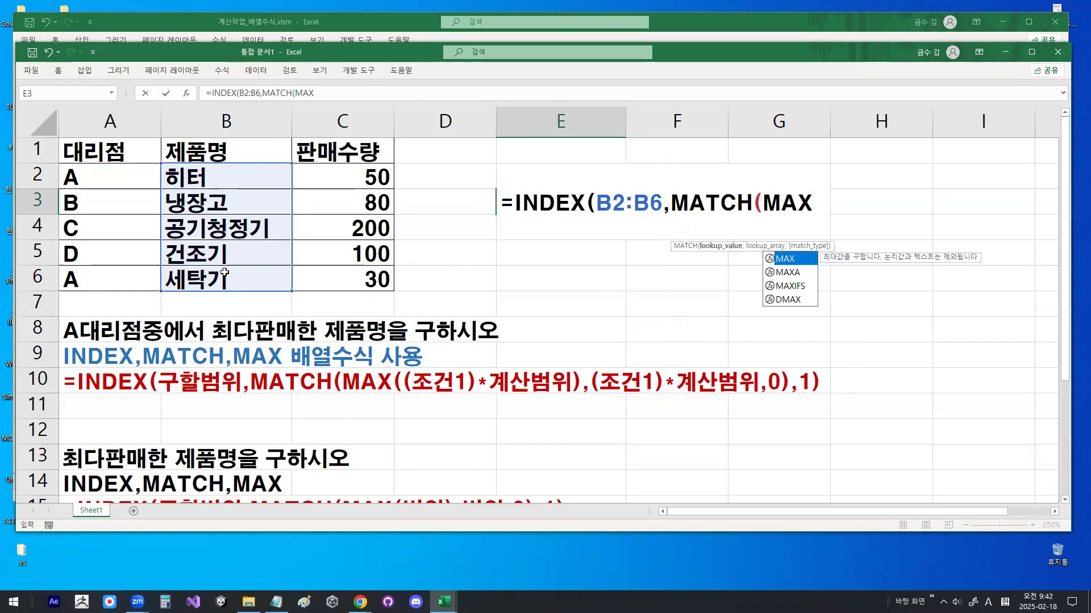
type("((")
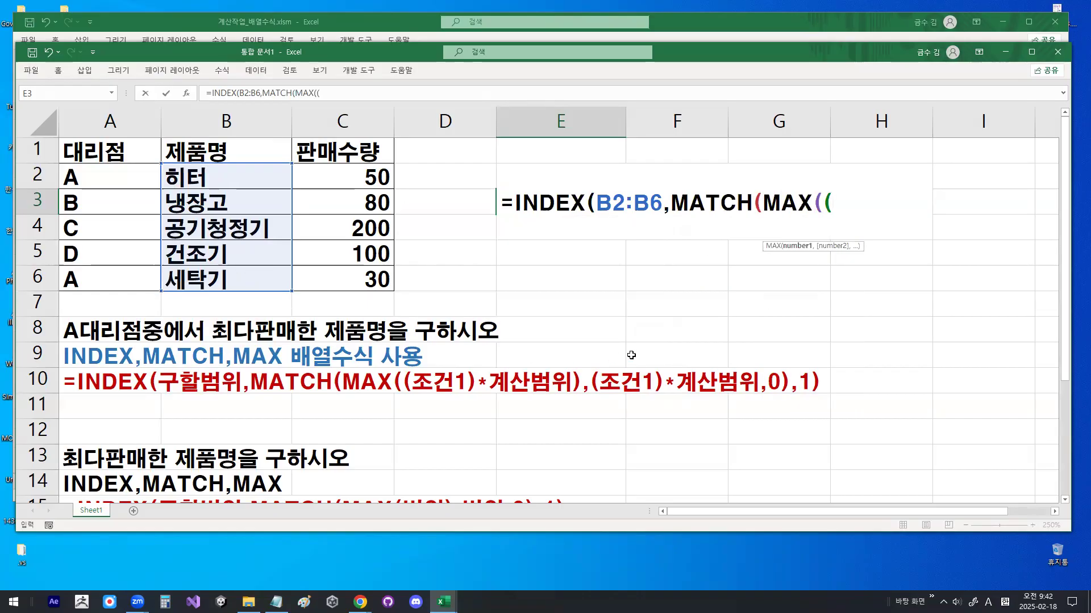
Extend the formula in E3 with the dealer condition A2:A6="A" inside MAX
left_click_drag(85, 177, 91, 278)
type("=\"A")
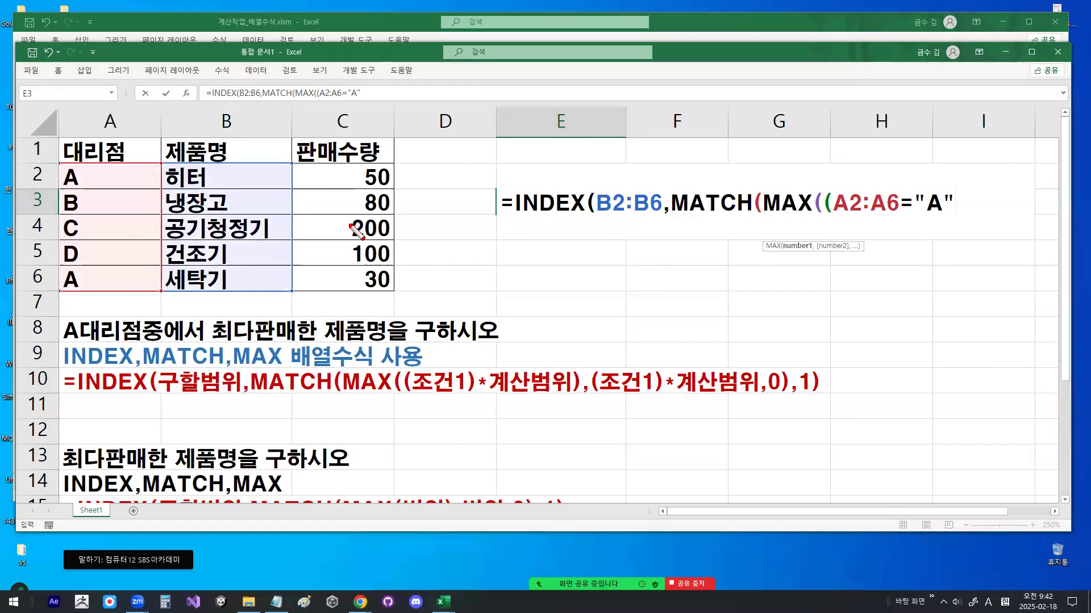
Circle the "A" criterion in E3 with the screen pen, add an arrow, mark the A2:A6 and B2:B6 ranges, and clear the markings
mouse_move(944, 216)
left_mouse_down()
mouse_move(909, 199)
mouse_move(950, 211)
left_mouse_up()
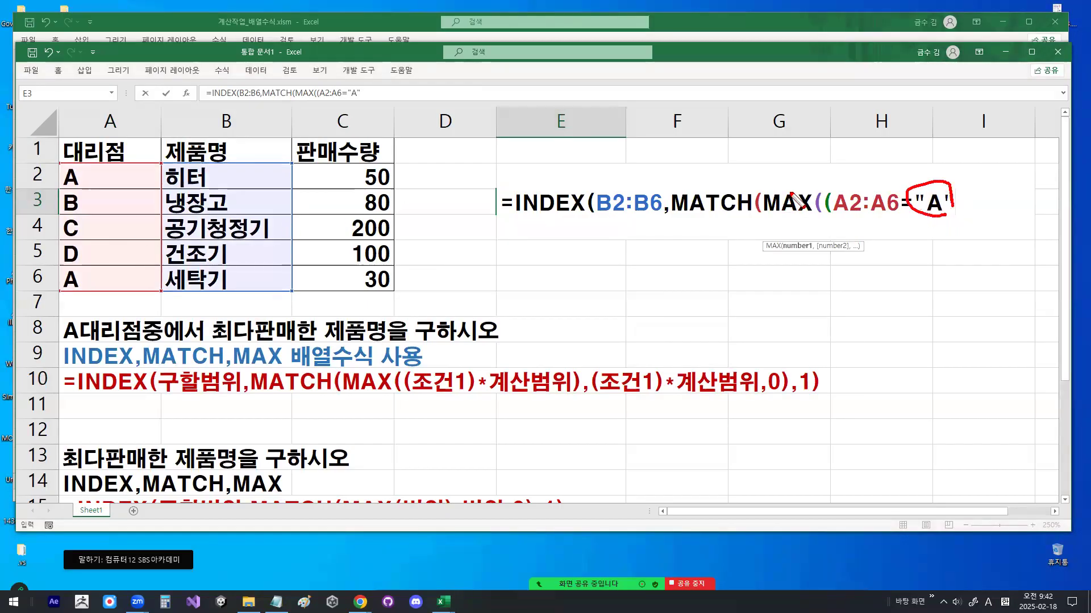
left_click_drag(940, 158, 982, 126)
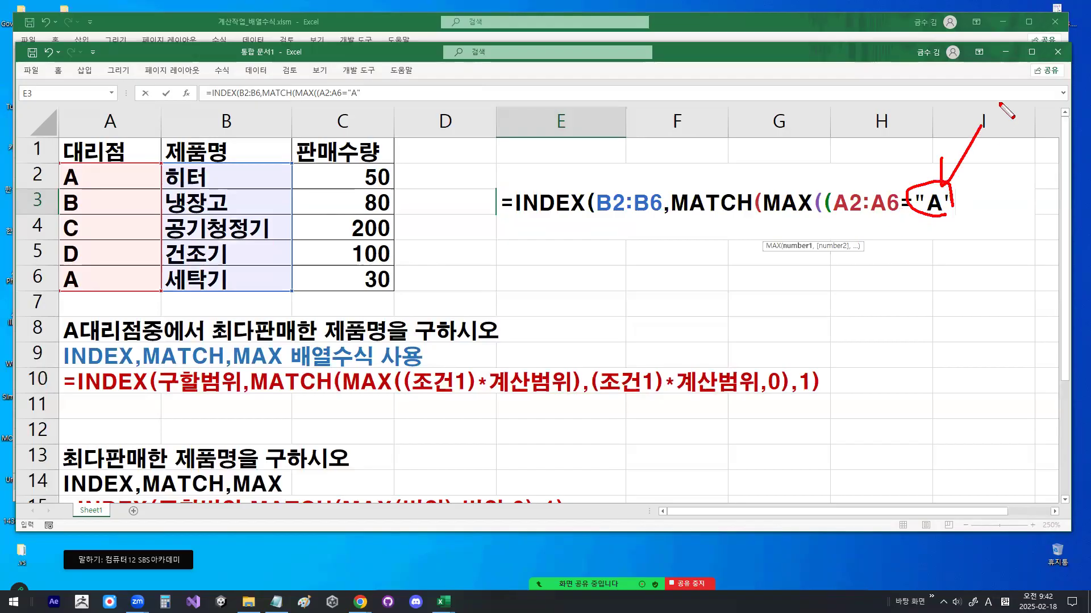
key("Escape")
left_click_drag(834, 214, 896, 215)
mouse_move(596, 214)
left_mouse_down()
mouse_move(663, 215)
mouse_move(659, 317)
mouse_move(690, 261)
mouse_move(820, 279)
mouse_move(806, 294)
left_mouse_up()
key("Escape")
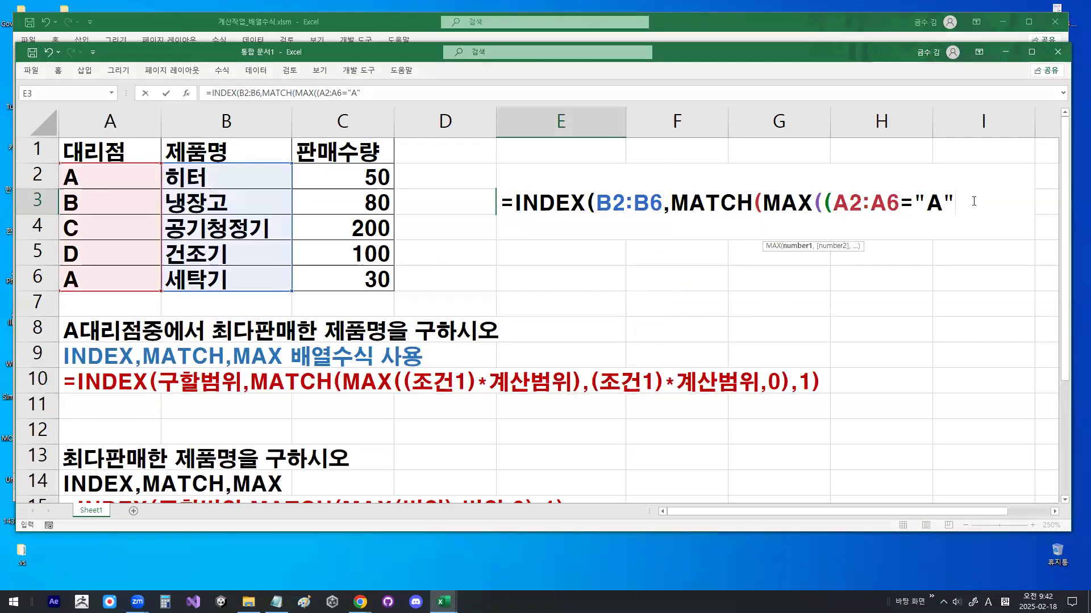
Close the dealer condition in E3, multiply it by the sales-quantity range C2:C6, and close the MAX function
type(")*")
left_click_drag(355, 176, 365, 272)
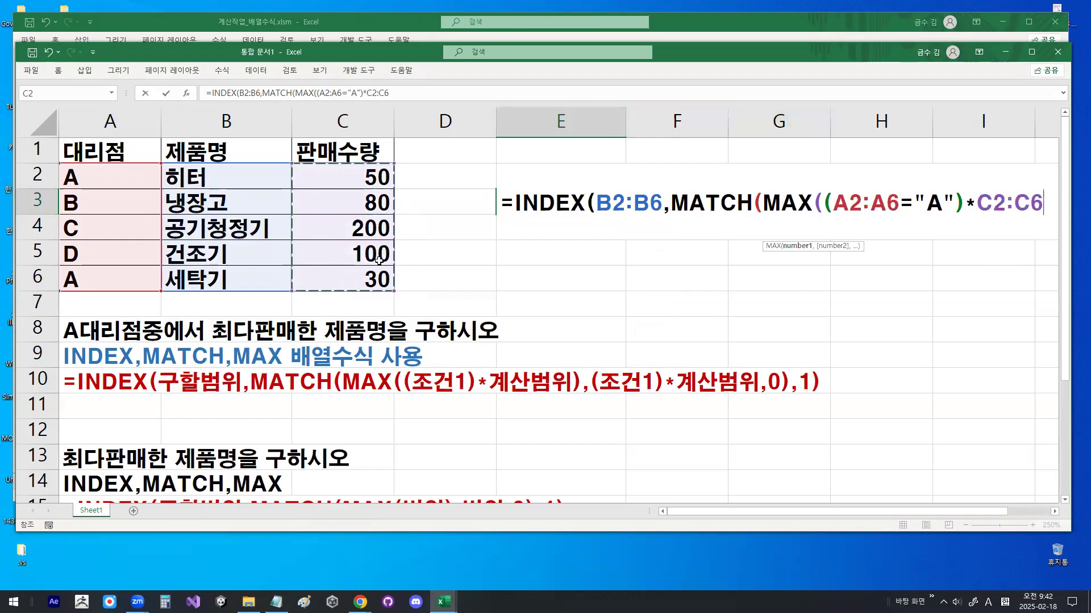
mouse_move(397, 190)
left_mouse_down()
mouse_move(394, 159)
mouse_move(405, 186)
left_mouse_up()
key("Escape")
type(")")
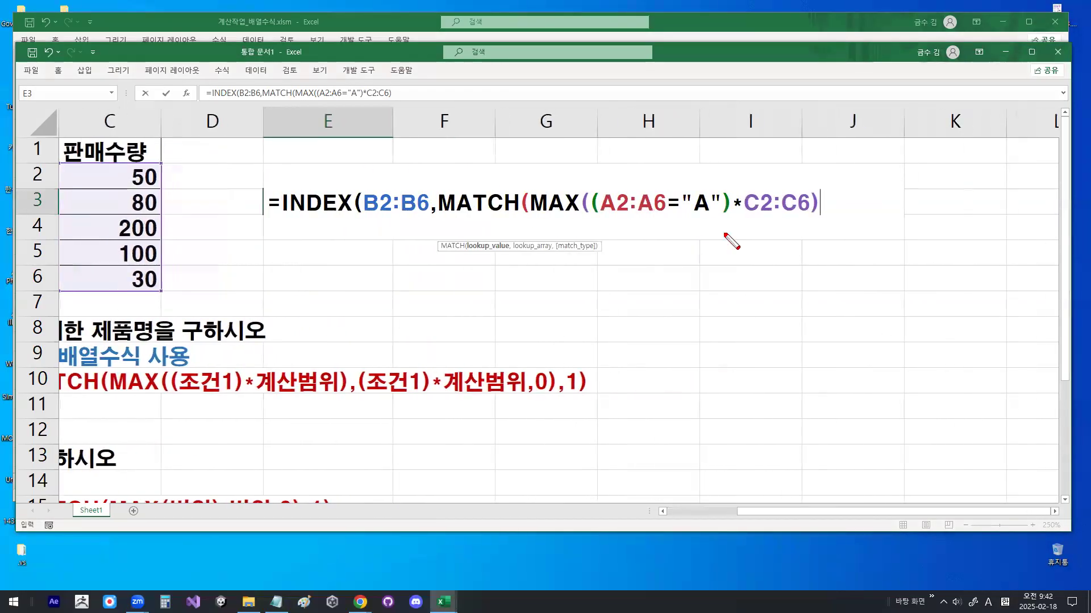
Underline the MAX expression in E3, circle the 50 in C2, write a circled 50 below the formula, tick MATCH, and clear the markings
left_click_drag(542, 220, 810, 221)
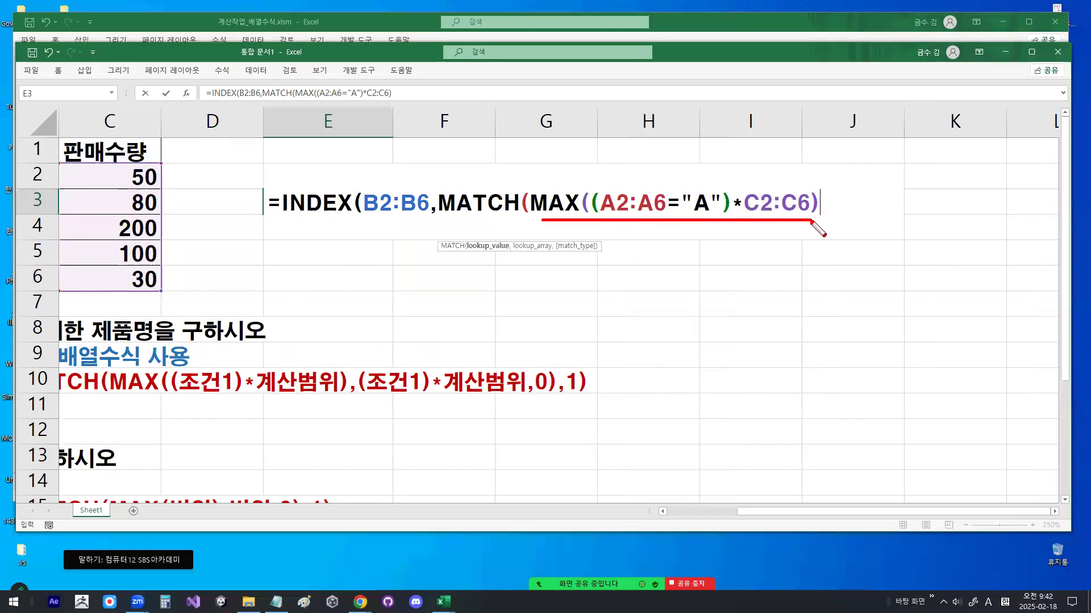
mouse_move(149, 187)
left_mouse_down()
mouse_move(149, 163)
mouse_move(156, 180)
left_mouse_up()
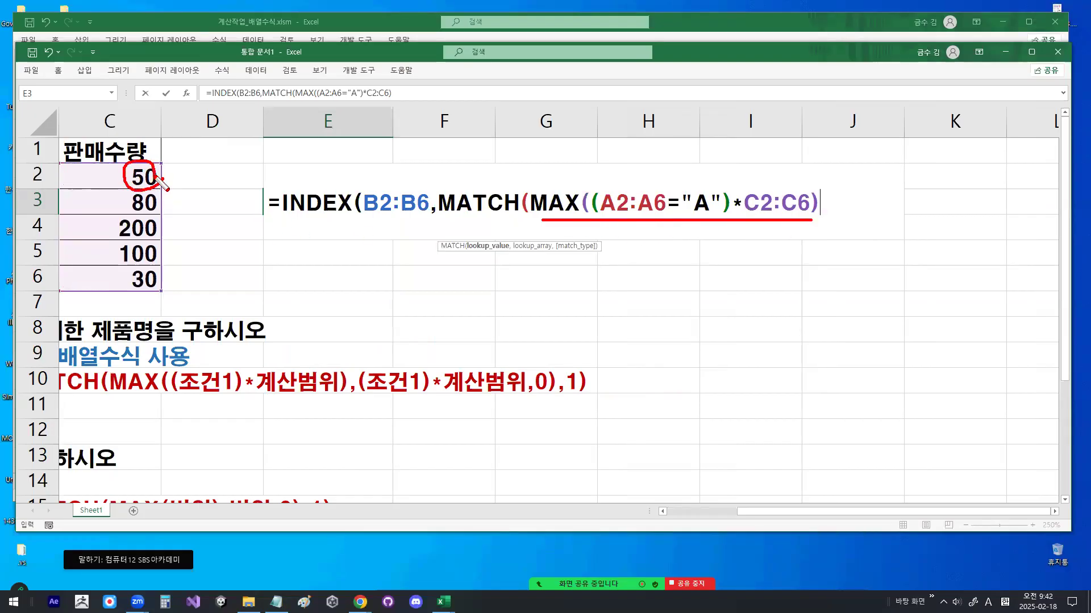
mouse_move(656, 222)
left_mouse_down()
mouse_move(684, 265)
mouse_move(652, 259)
mouse_move(658, 244)
mouse_move(711, 276)
mouse_move(691, 243)
left_mouse_up()
mouse_move(459, 181)
left_mouse_down()
mouse_move(463, 194)
mouse_move(520, 121)
left_mouse_up()
mouse_move(731, 276)
left_mouse_down()
mouse_move(625, 236)
mouse_move(745, 264)
mouse_move(745, 278)
left_mouse_up()
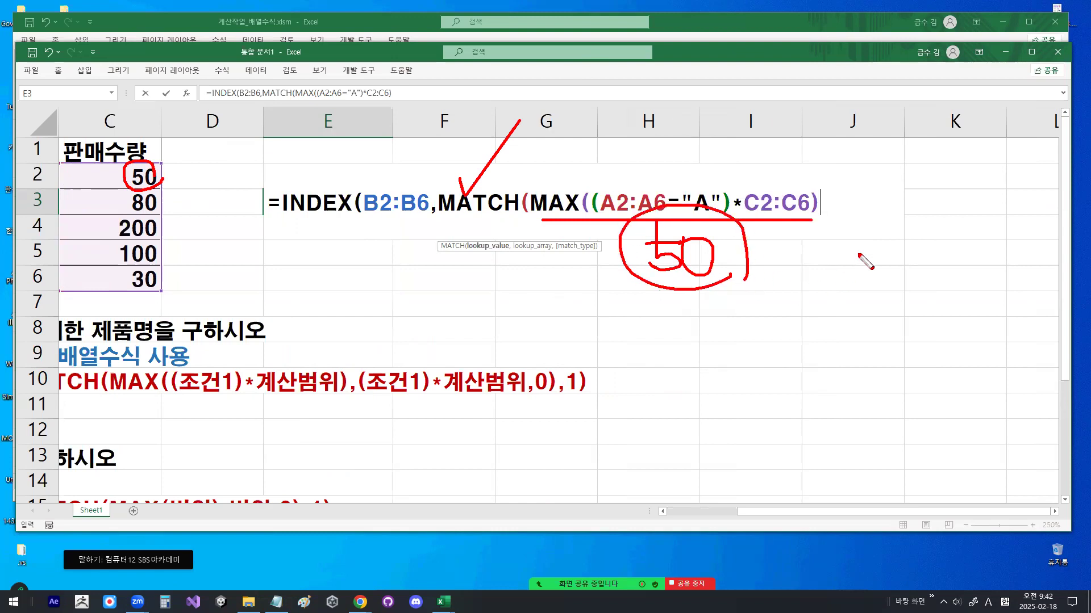
key("Escape")
Add a comma after MAX in E3, copy (A2:A6="A")*C2:C6 in as MATCH's lookup array, and underline it with the screen pen
type(",")
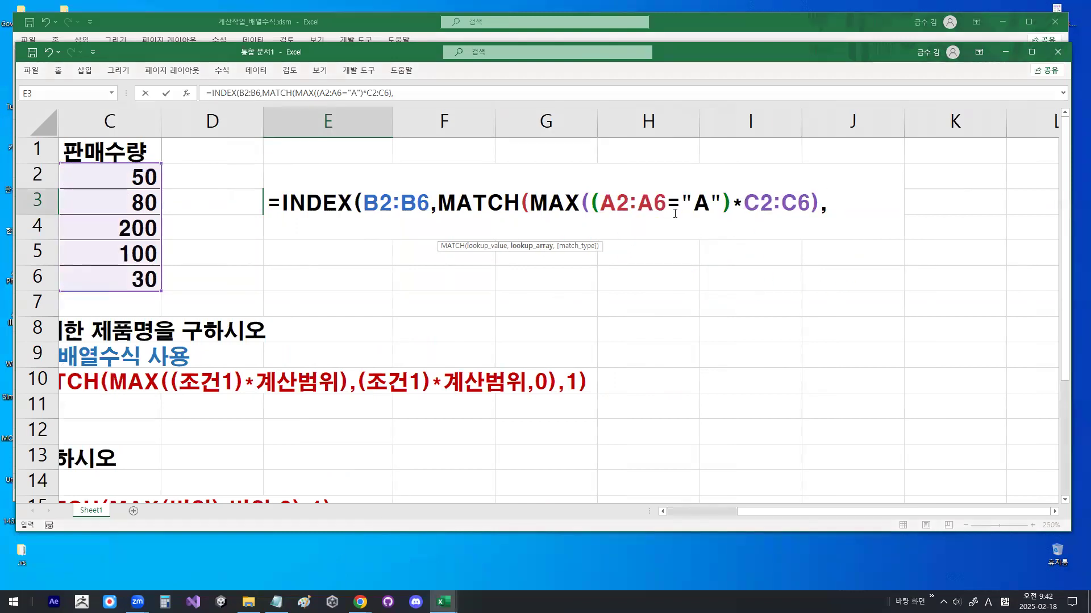
left_click_drag(594, 206, 814, 203)
key("ctrl+c")
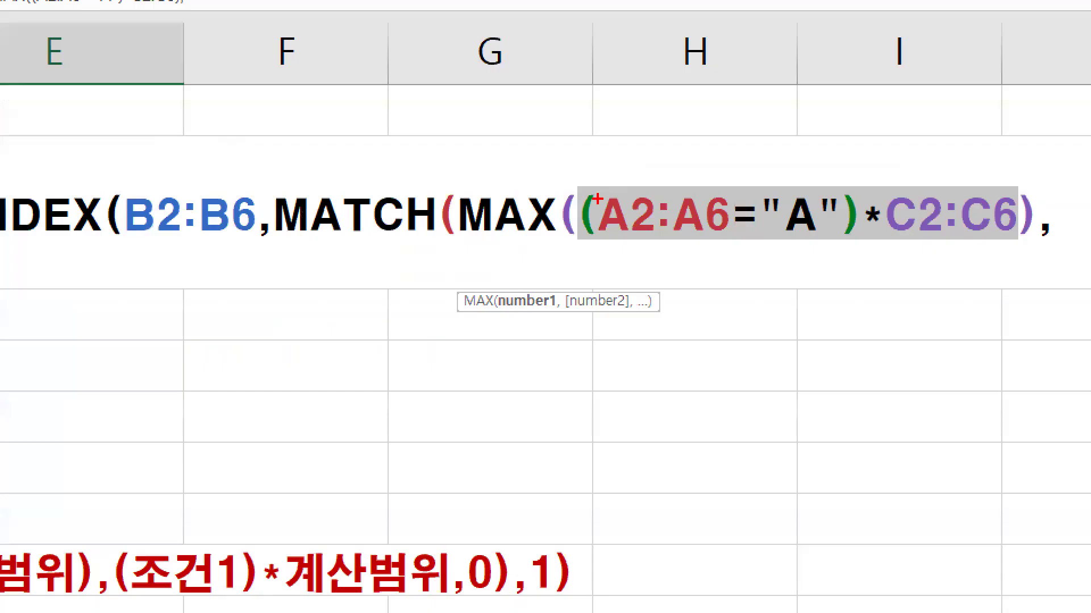
left_click_drag(1016, 159, 1019, 293)
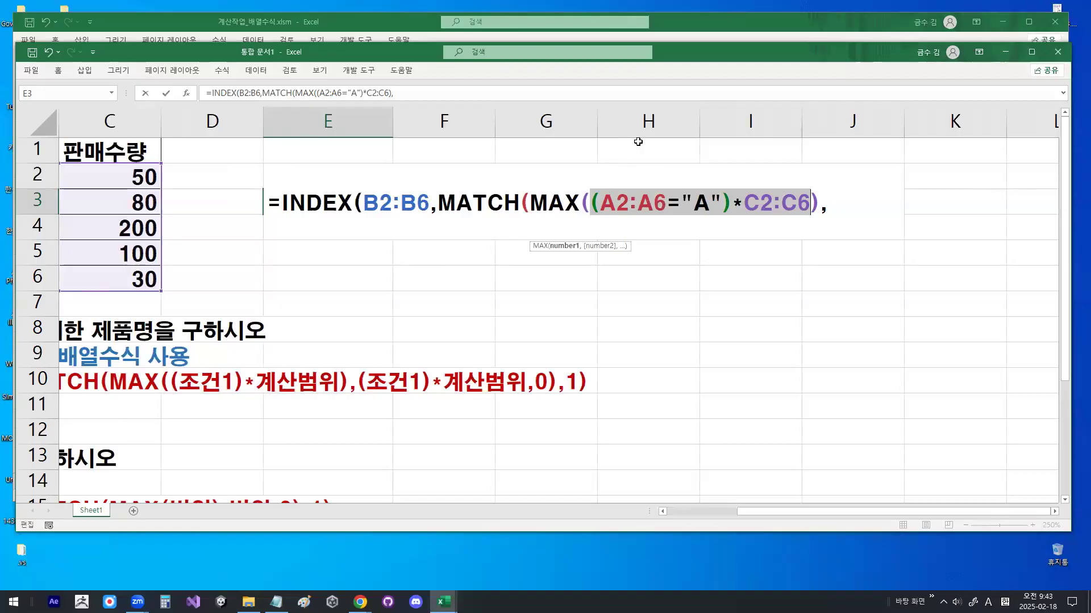
left_click(829, 201)
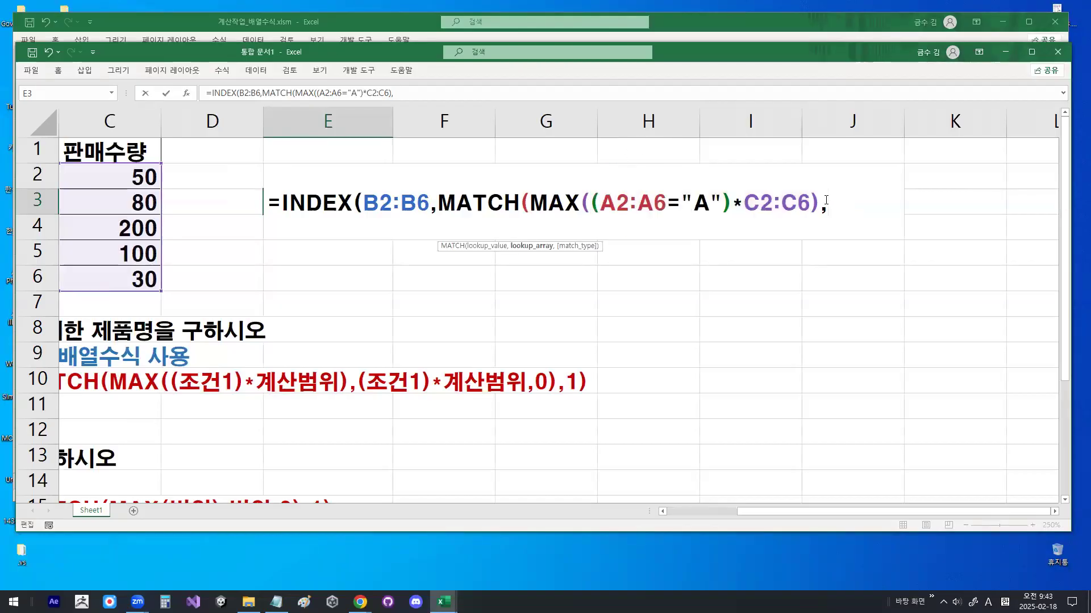
key("ctrl+v")
left_click_drag(834, 216, 1045, 217)
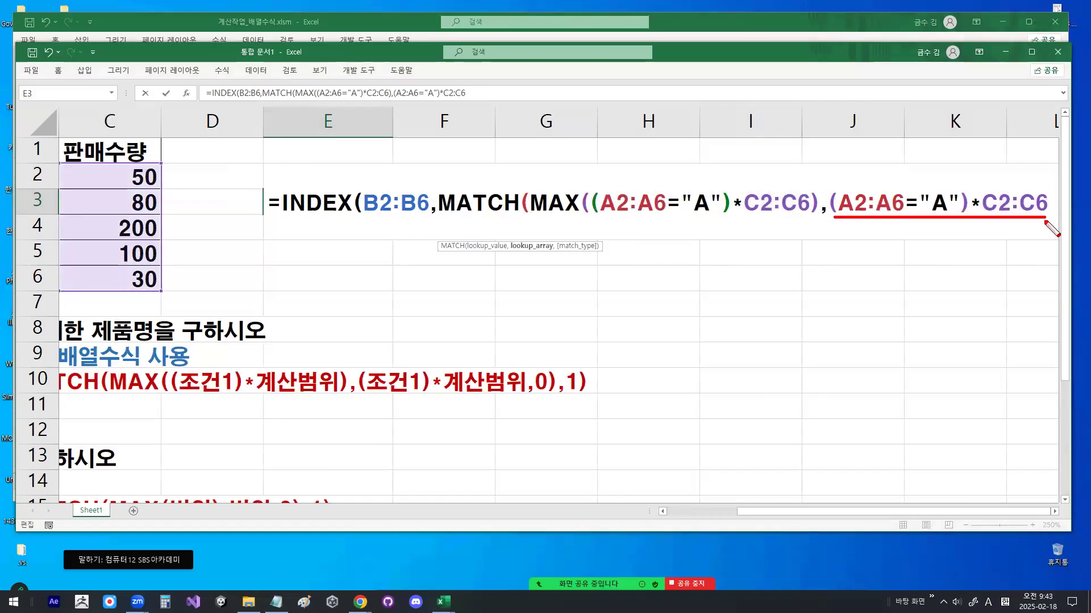
Complete the E3 formula with match type 0 and column number 1, and enter it as an array formula
type(",")
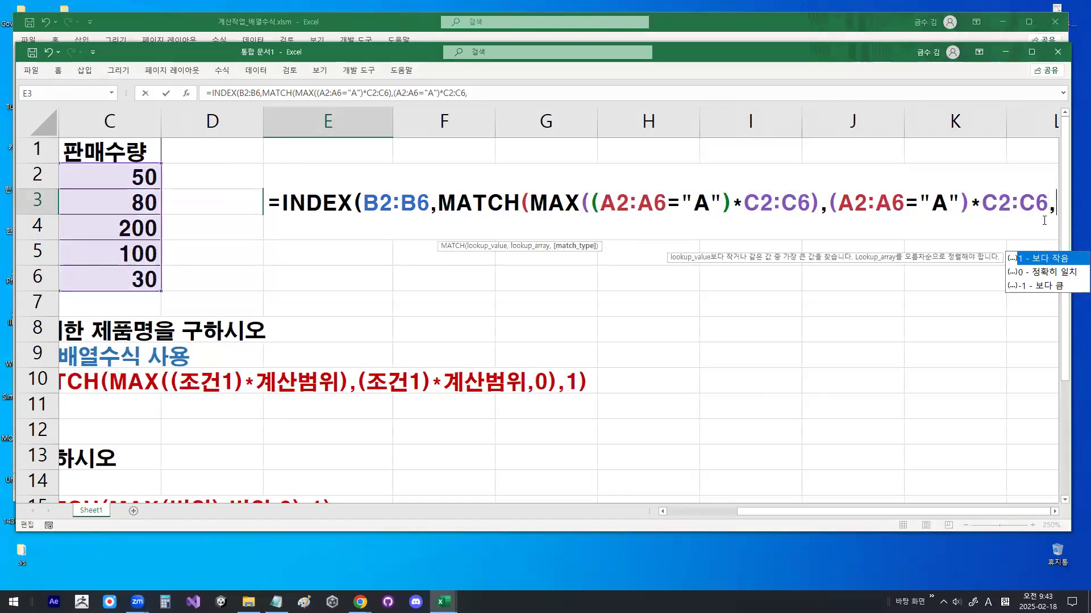
type("0)")
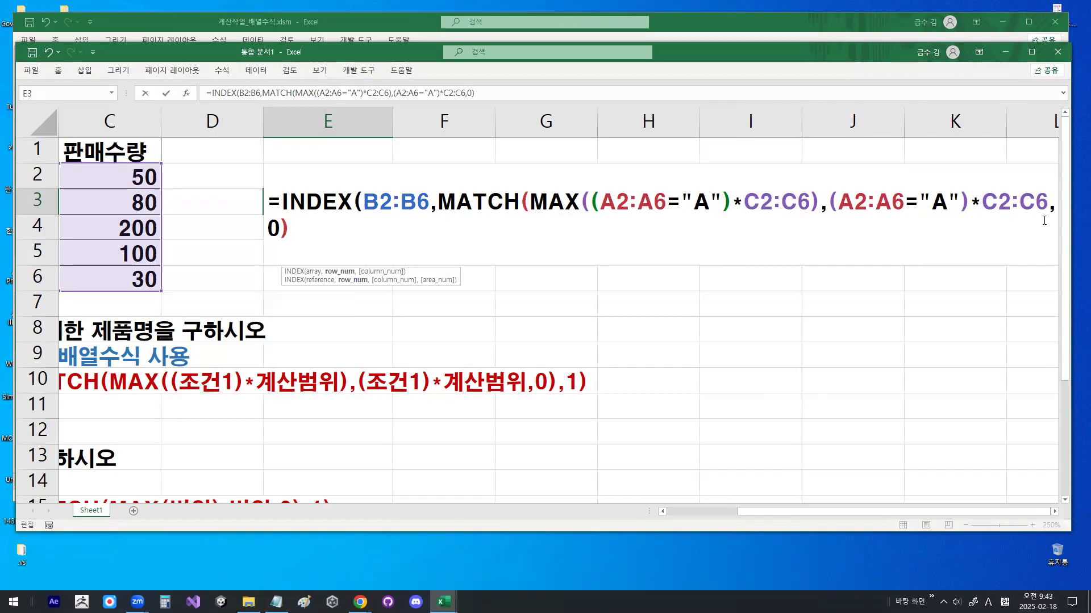
type(",1")
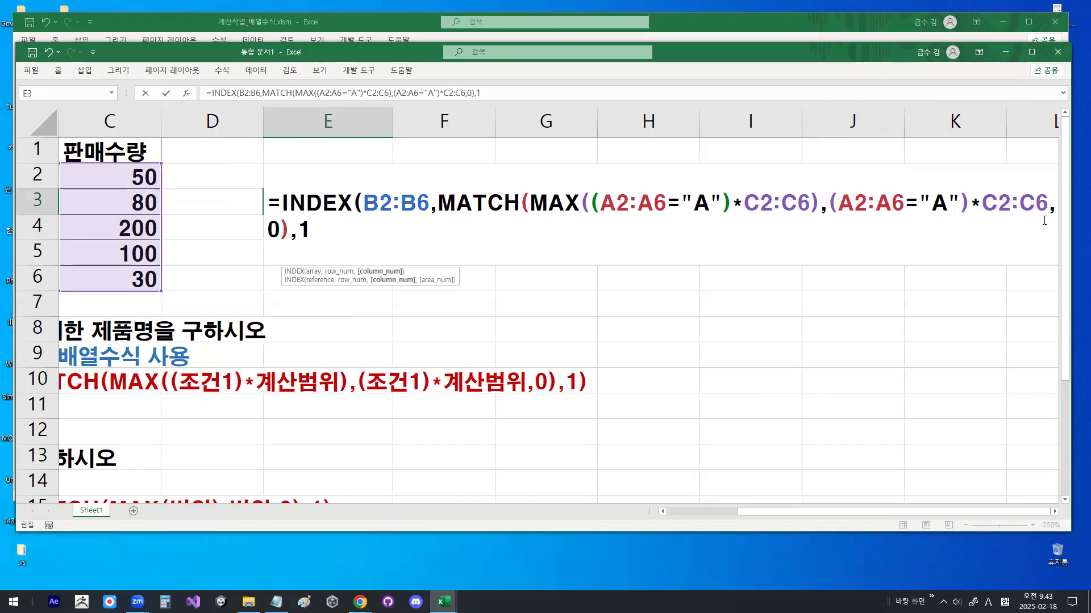
type(")")
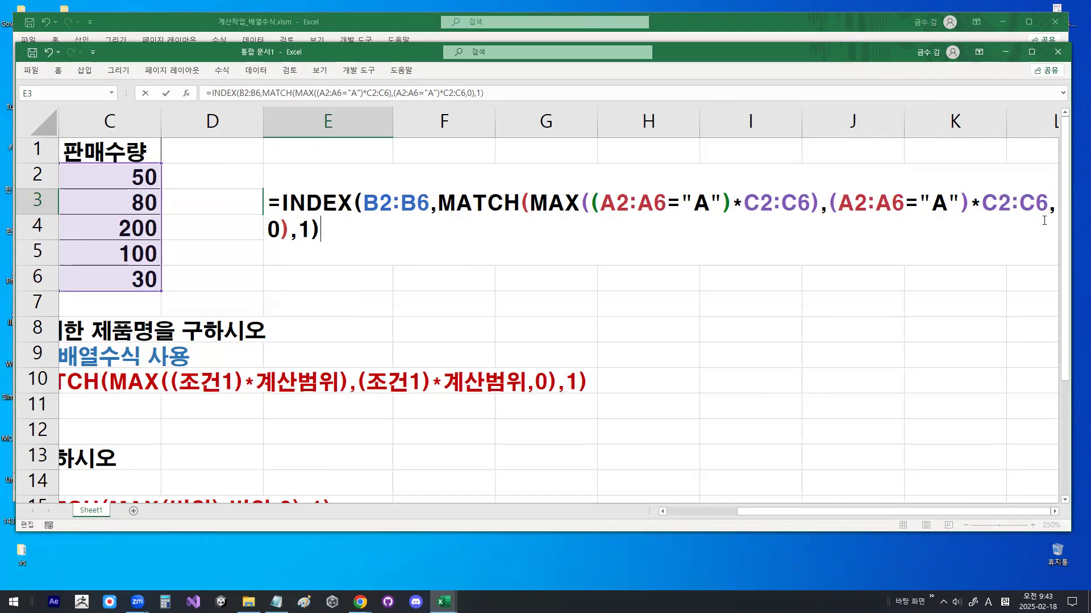
key("ctrl+shift+Return")
Highlight dealer A's records in A2:C2 and A6:C6 and select the sales quantity in C2 to check the result
left_click_drag(812, 511, 679, 518)
left_click_drag(107, 179, 313, 185)
left_click_drag(124, 284, 379, 282)
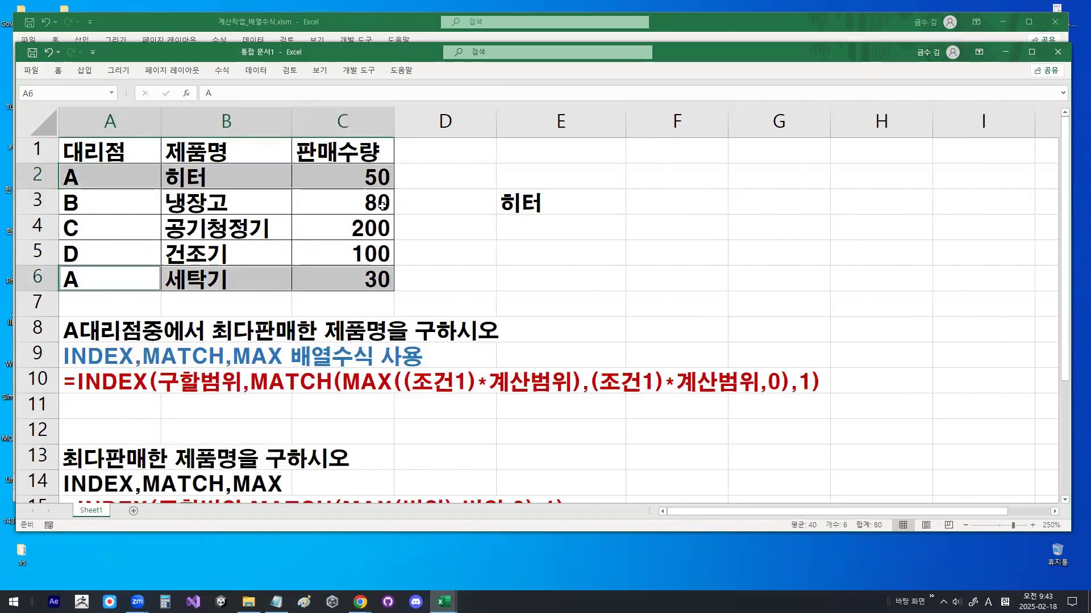
left_click(390, 181)
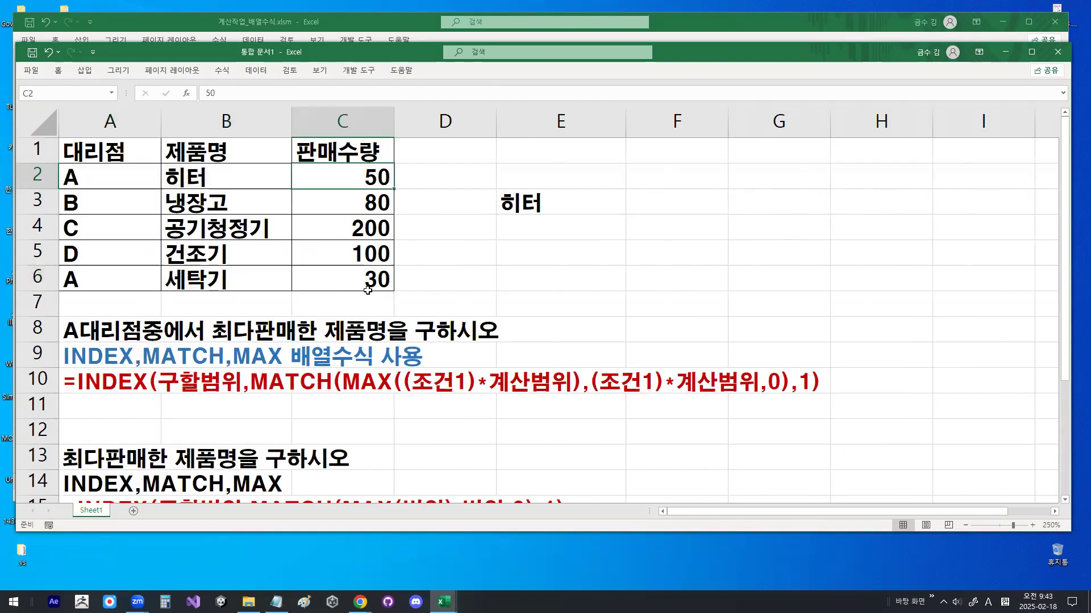
Test the formula by changing the dealer in A5 to A, circling A, 건조기 and 100 in row 5 with the screen pen
left_click(87, 253)
type("A")
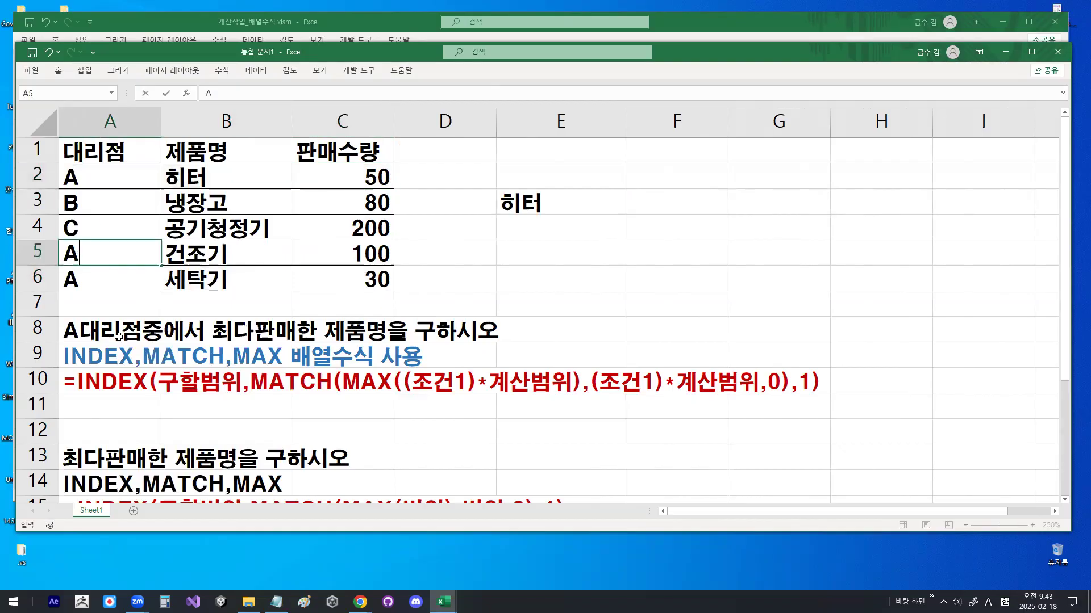
left_click_drag(57, 266, 90, 258)
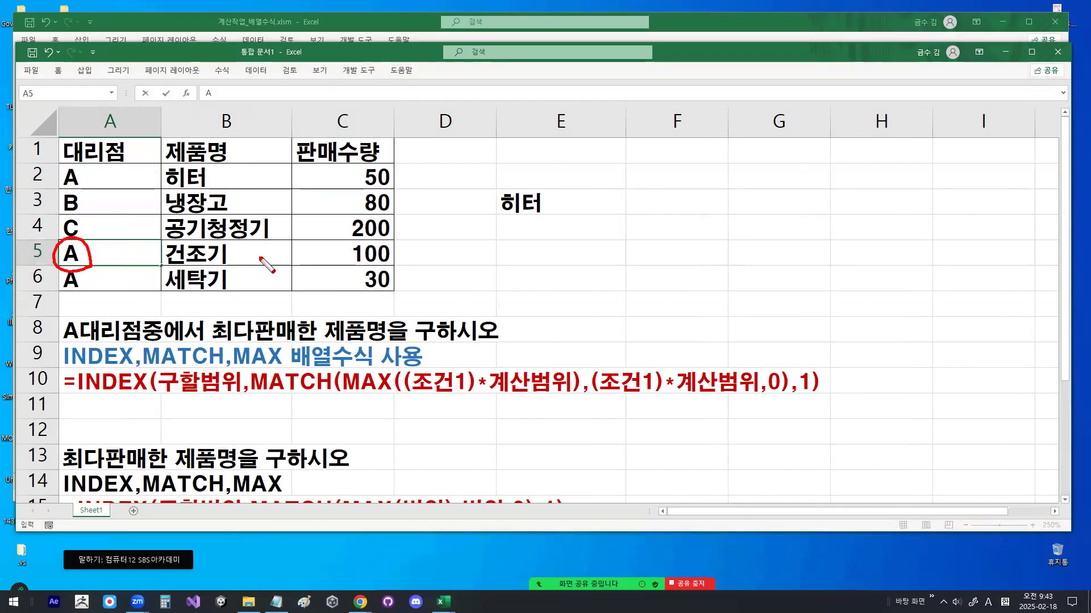
mouse_move(397, 263)
left_mouse_down()
mouse_move(352, 253)
mouse_move(393, 250)
left_mouse_up()
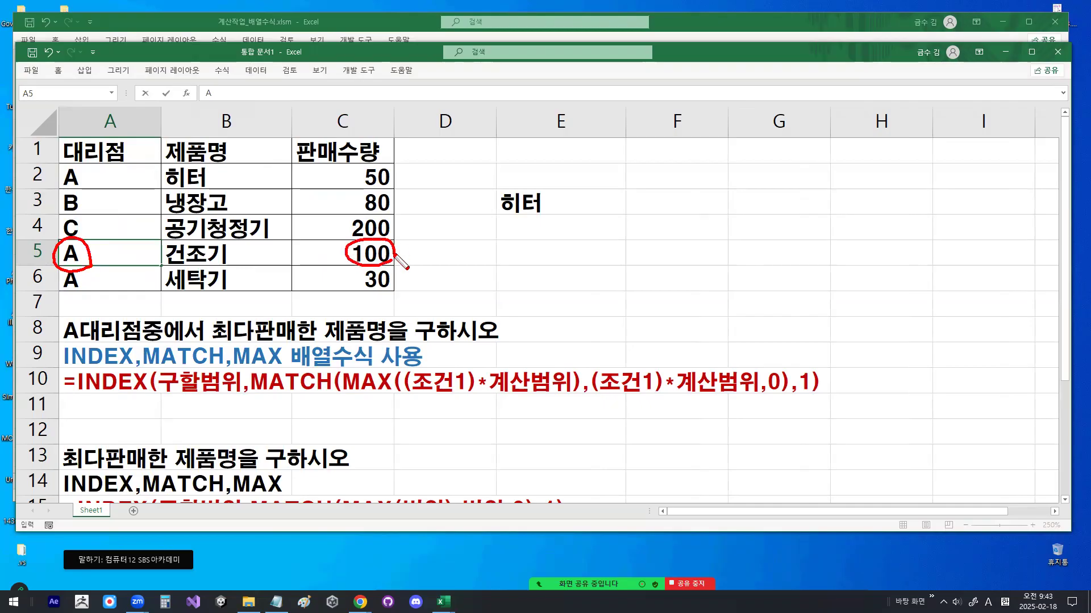
mouse_move(227, 262)
left_mouse_down()
mouse_move(200, 268)
mouse_move(211, 240)
left_mouse_up()
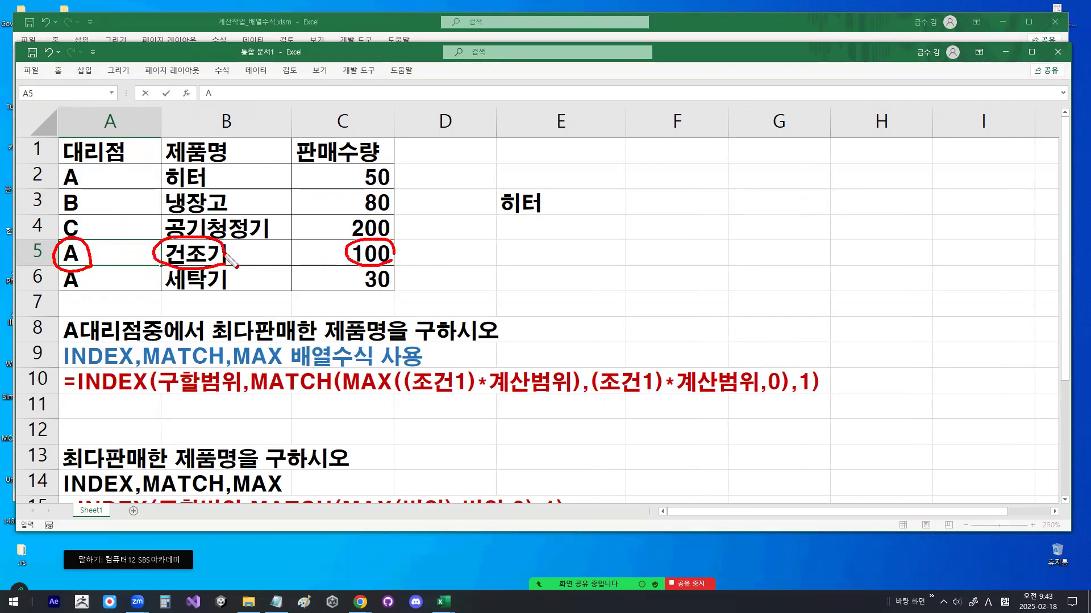
left_click_drag(497, 193, 557, 137)
key("Return")
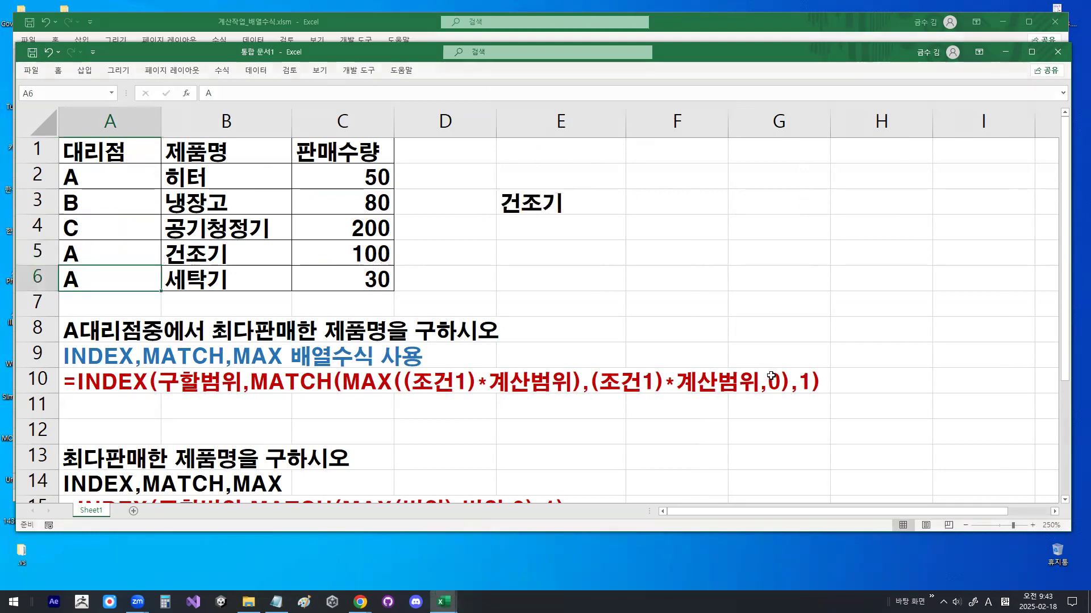
Set the dealer in A5 back to D
key("Up")
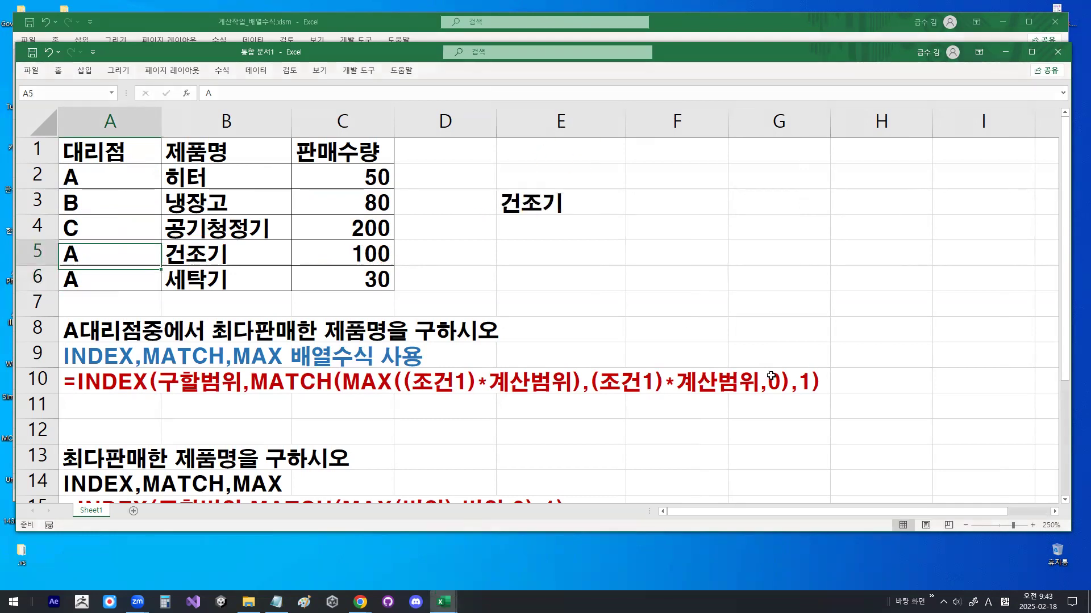
type("D")
key("Return")
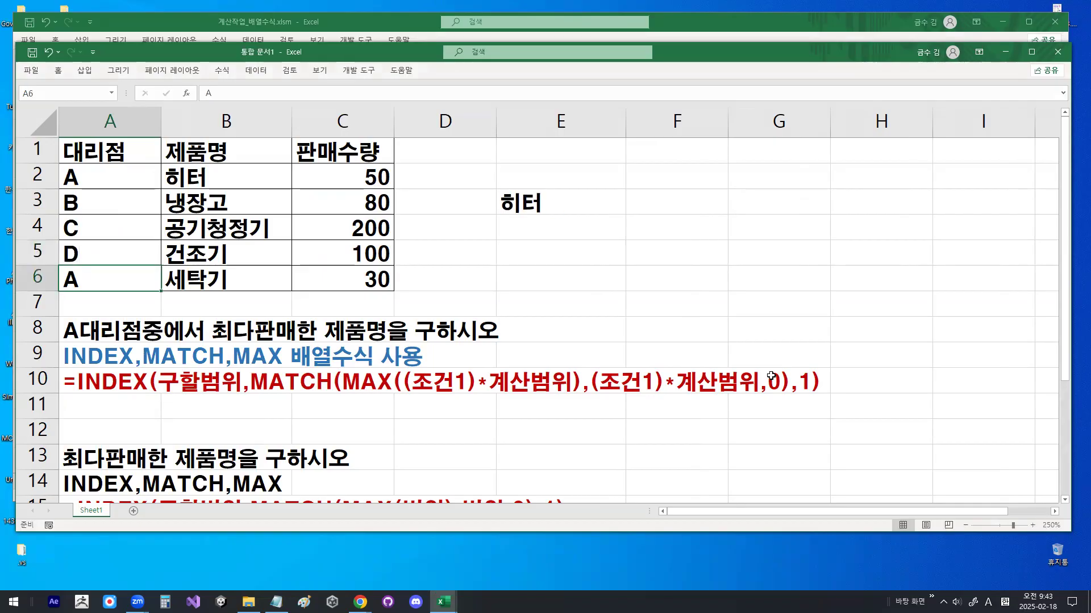
Underline the whole formula pattern in A10 with the screen pen, mark its INDEX and MATCH parts separately, and clear the markings
left_click_drag(69, 398, 889, 398)
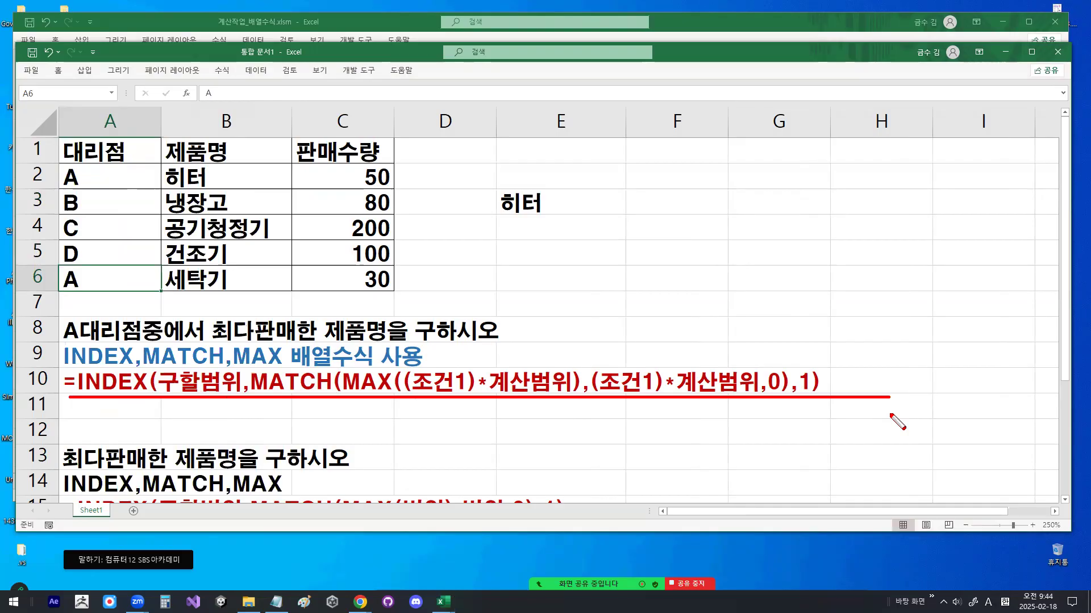
left_click_drag(560, 356, 590, 325)
key("Escape")
scroll(484, 406, "down", 1)
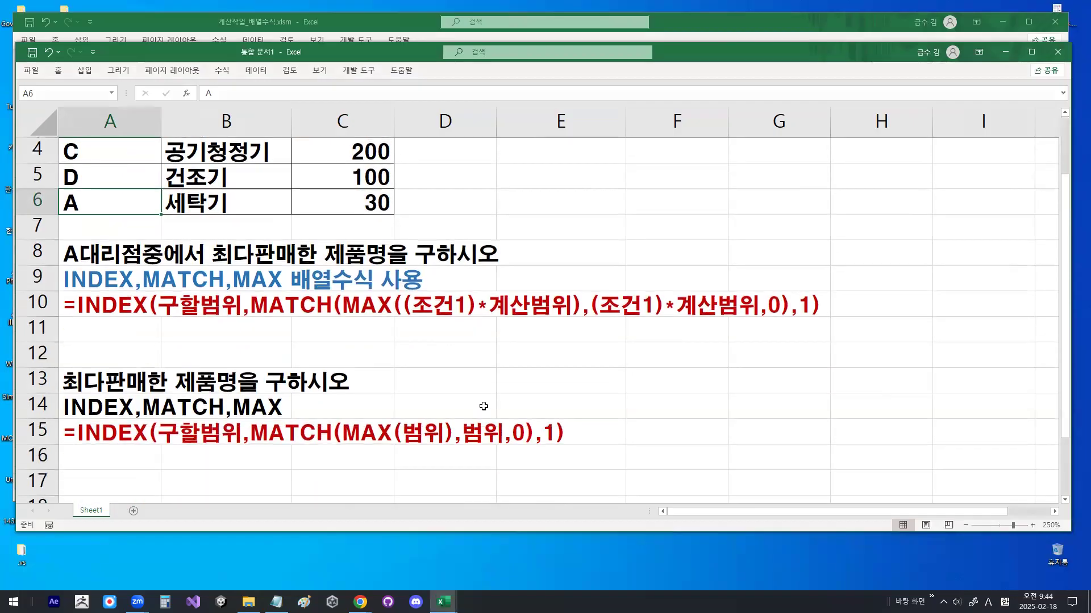
left_click_drag(73, 321, 156, 320)
left_click_drag(242, 316, 350, 315)
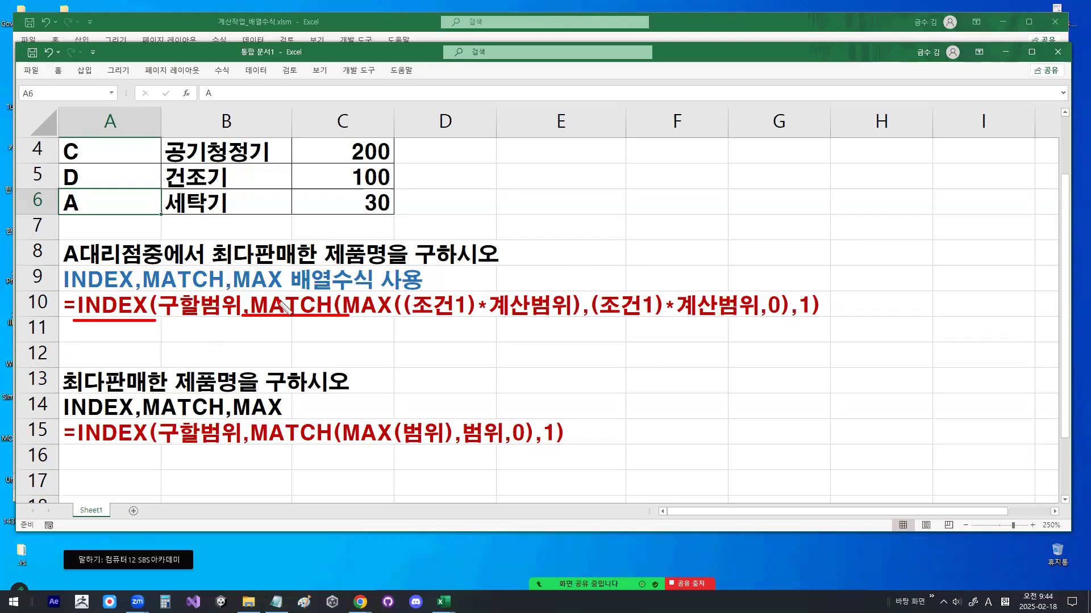
key("Escape")
Enter the note 문제에서 파악 부분 : 구할범위, 조건1, 계산범위 in A11
left_click(180, 344)
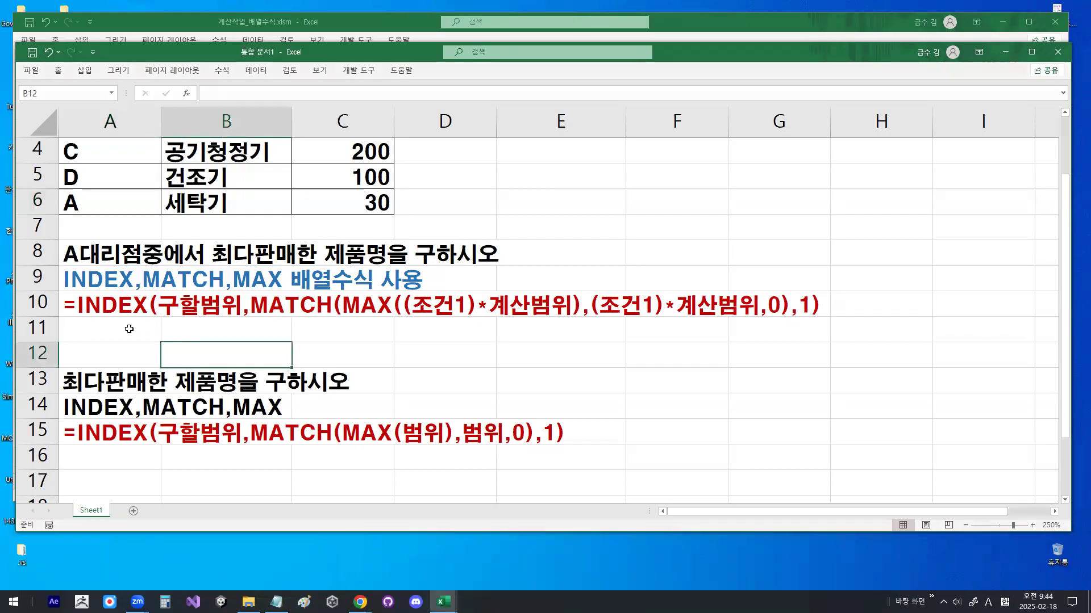
left_click(130, 329)
type("AN")
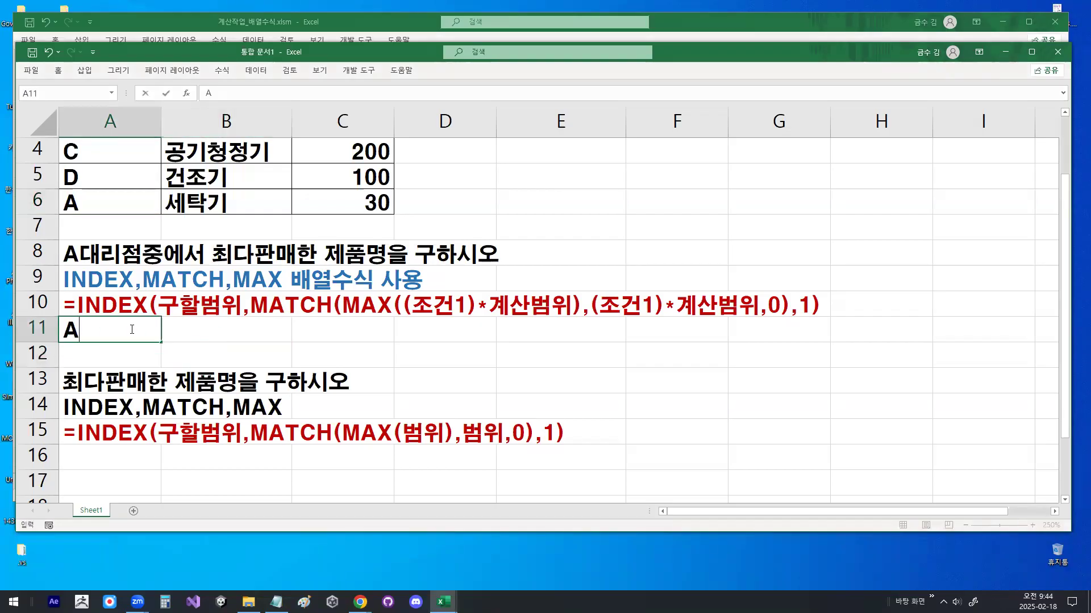
key("BackSpace")
key("BackSpace")
key("Hangul")
type("문")
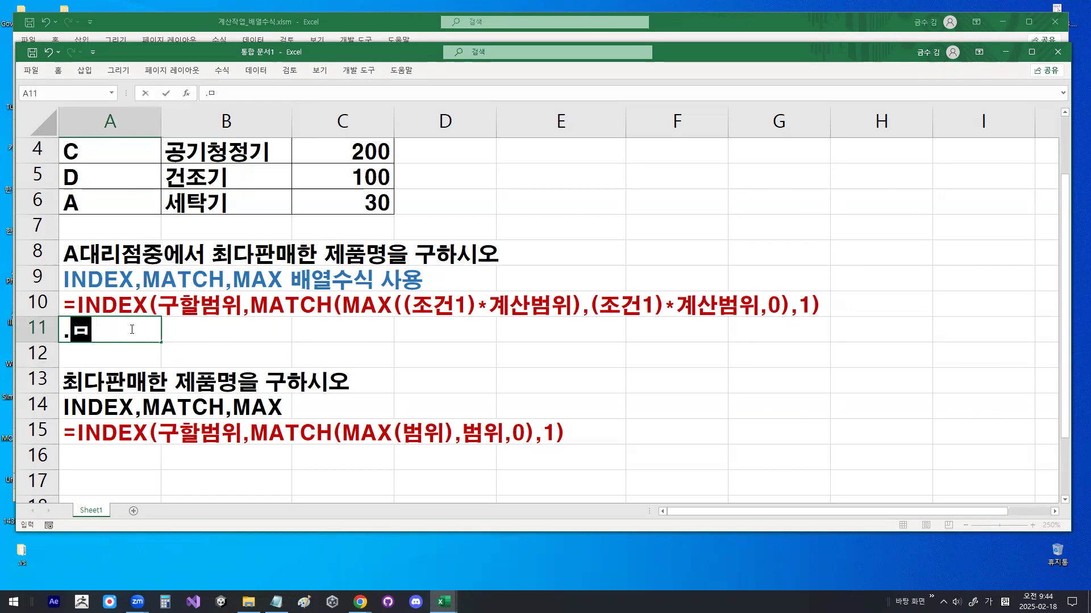
type("제에서 파아")
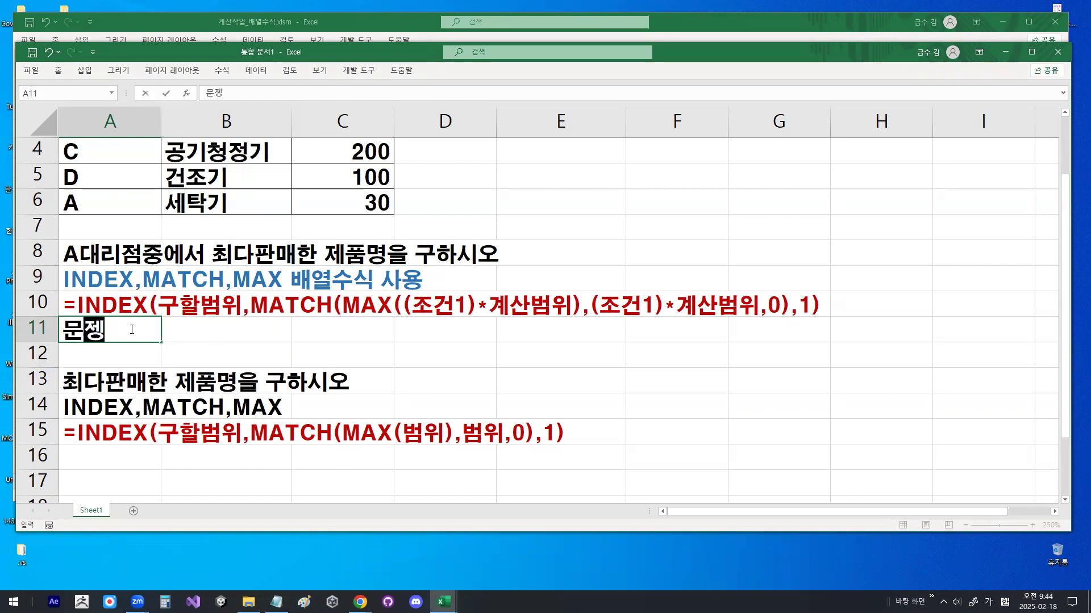
type("ㄱ 부분 :")
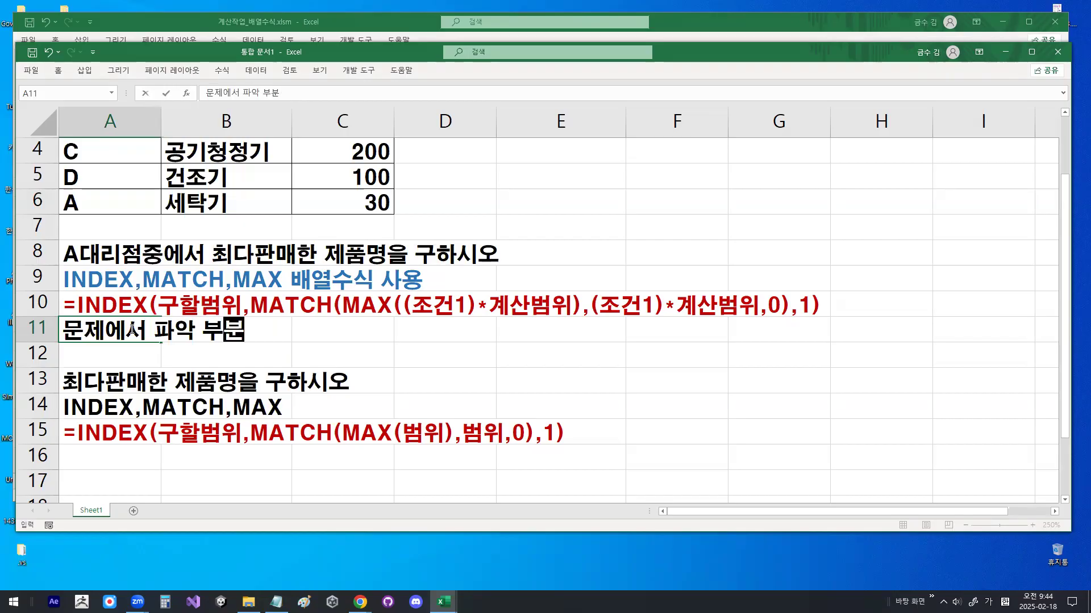
type(" 구합범위, 조")
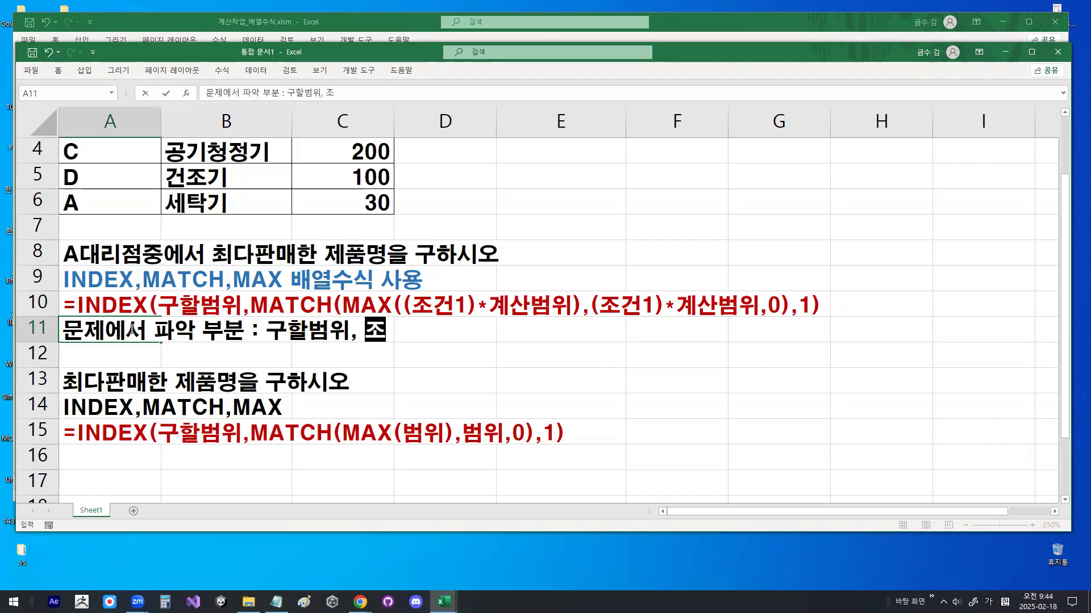
type("건1, 계산")
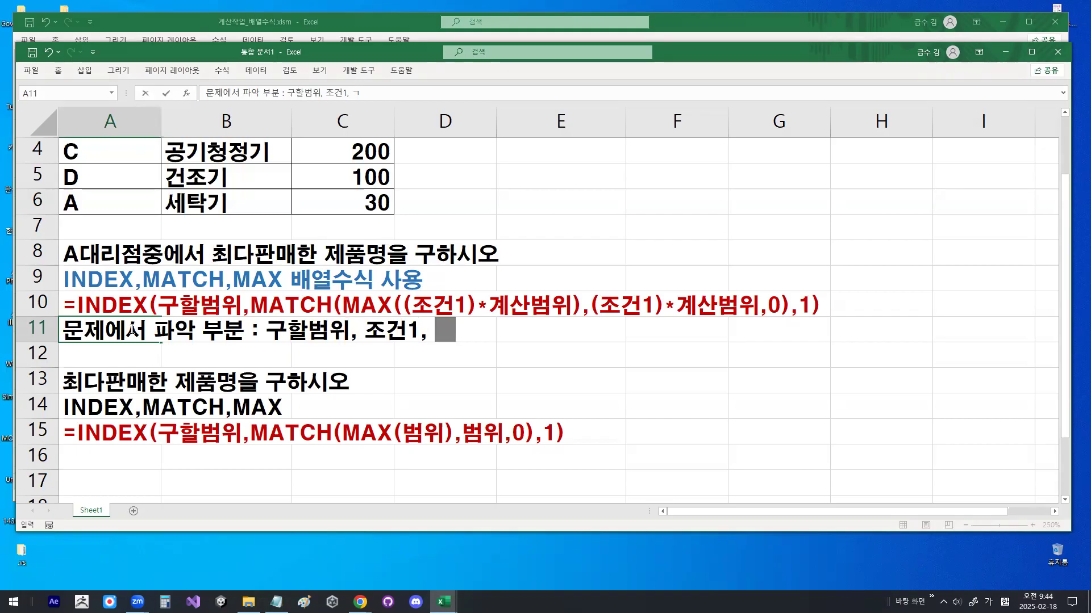
key("BackSpace")
key("BackSpace")
key("BackSpace")
key("BackSpace")
type("계사")
type("산범위")
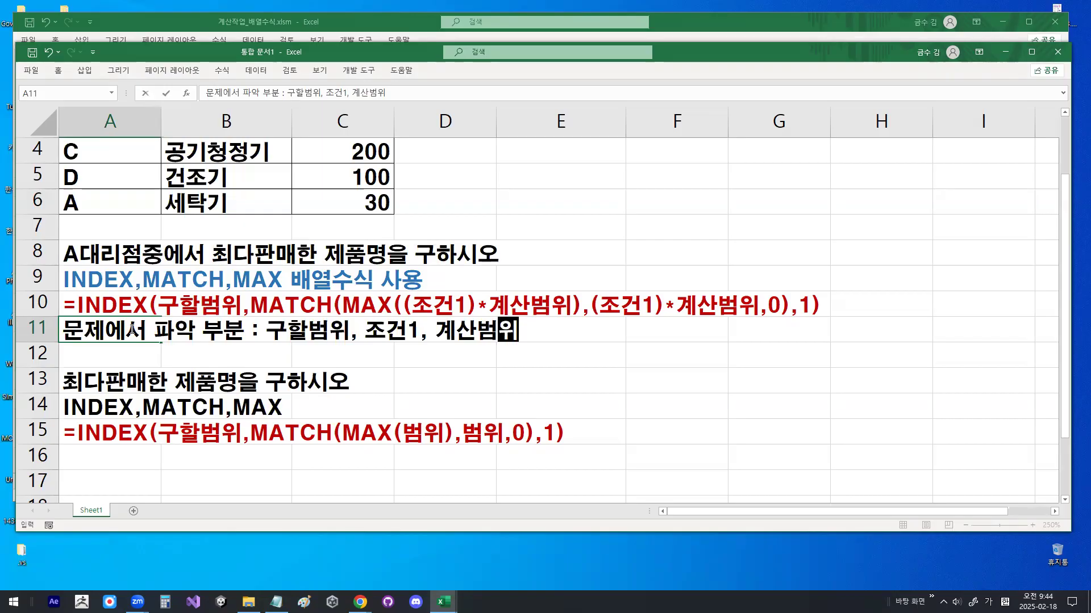
key("Return")
Underline 조건1 and 계산범위 and all three items in A11 with the screen pen, add check marks, and clear the markings
left_click_drag(368, 344, 524, 343)
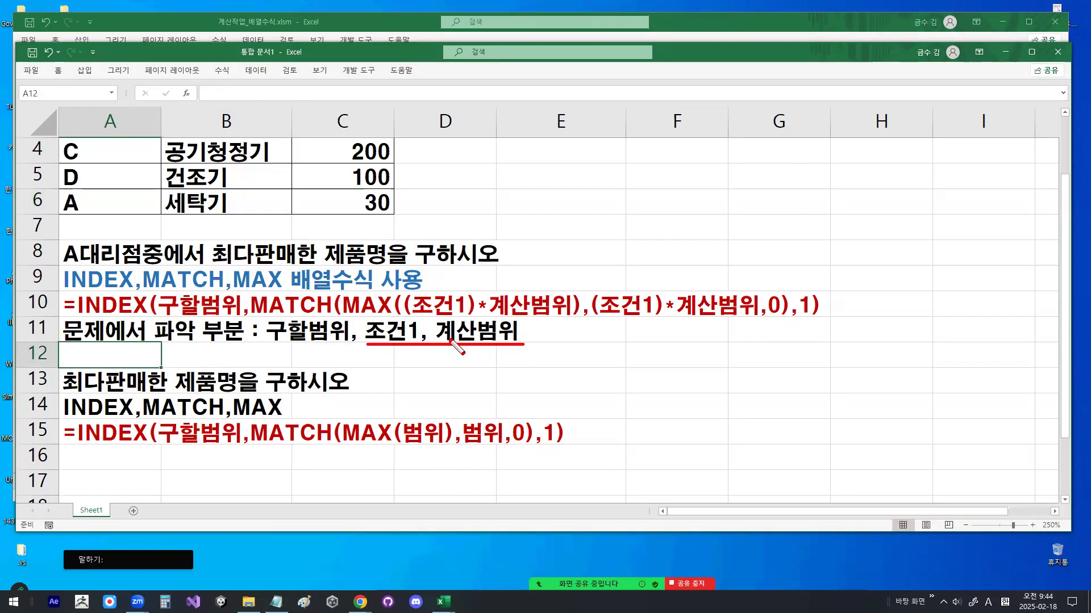
left_click_drag(357, 287, 398, 236)
mouse_move(418, 341)
left_mouse_down()
mouse_move(421, 354)
mouse_move(458, 311)
left_mouse_up()
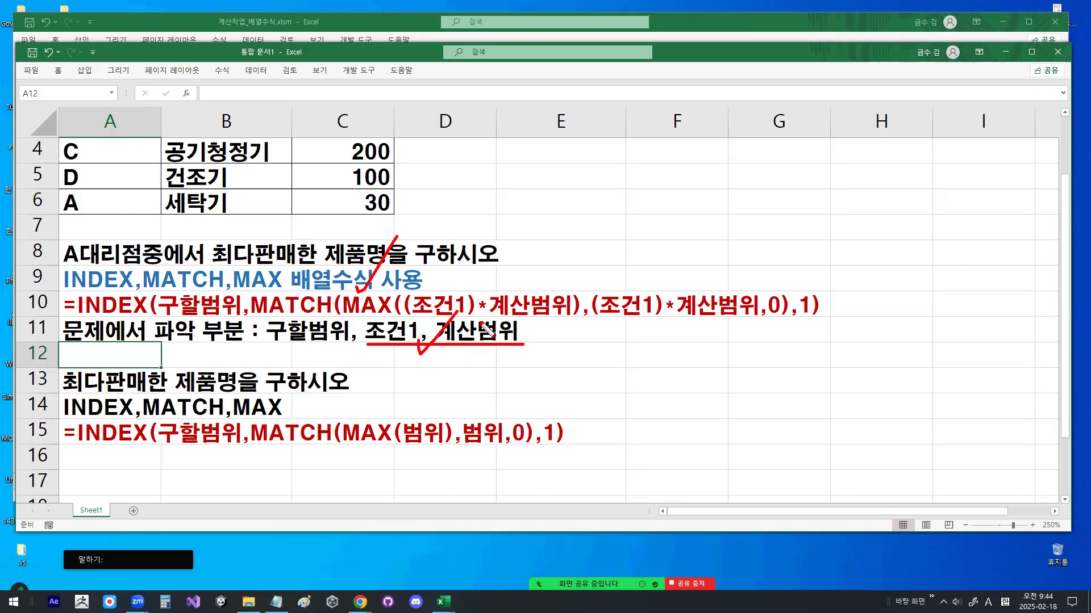
key("e")
left_click_drag(272, 342, 512, 343)
mouse_move(440, 319)
left_mouse_down()
mouse_move(444, 342)
mouse_move(492, 279)
left_mouse_up()
key("Escape")
Close the example workbook 통합 문서1 and select department code 101 in M5 of 표2 on sheet 배열수식4
left_click(563, 175)
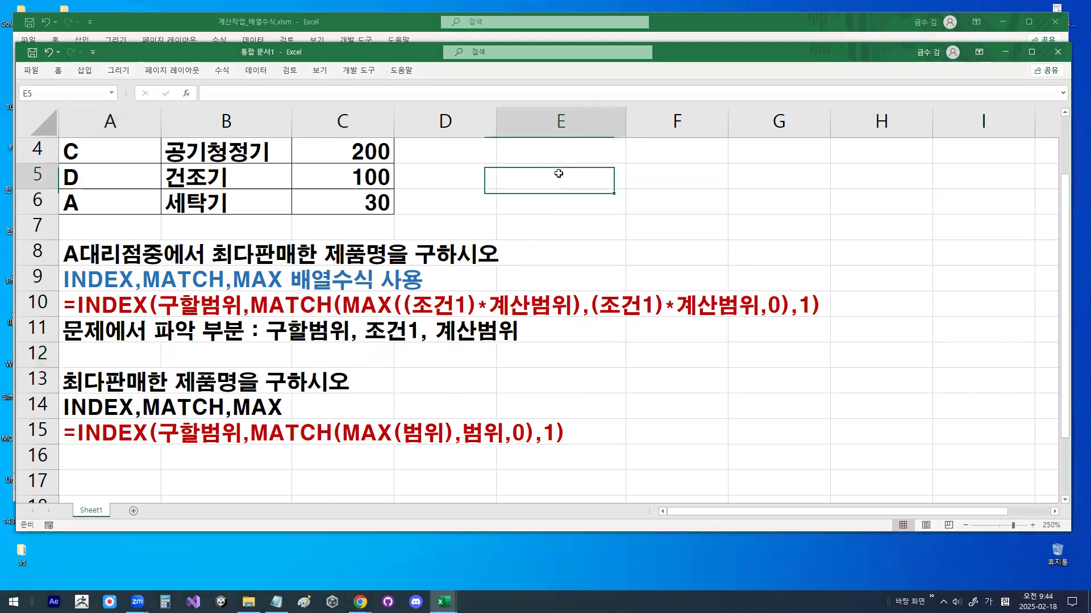
left_click(1057, 52)
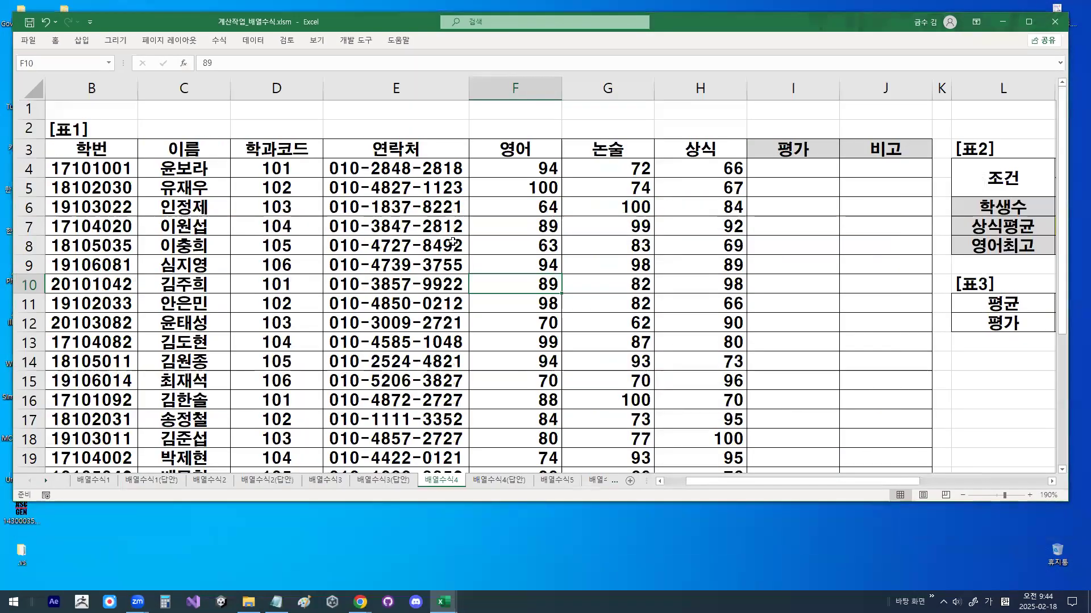
left_click(452, 242)
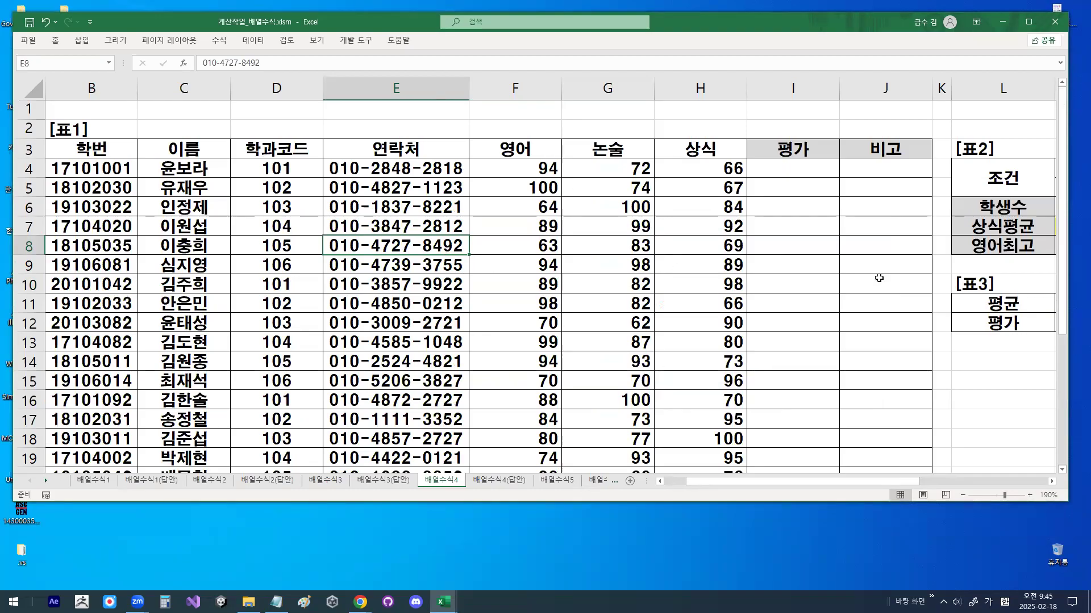
left_click(1052, 482)
left_click(693, 190)
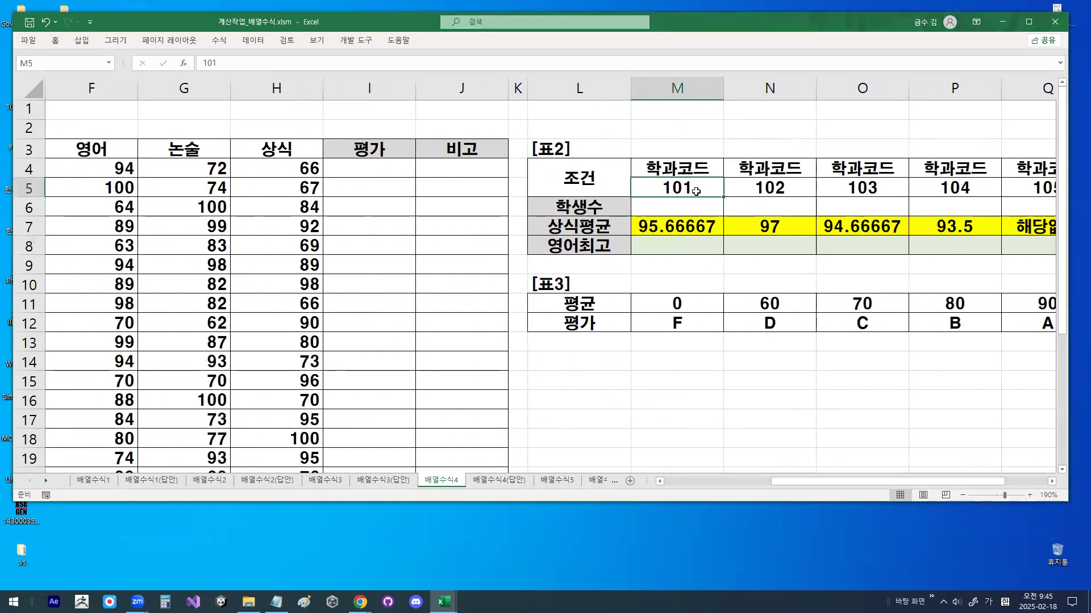
Circle department code 101 in M5 and write MAX over the empty 평가 and 비고 cells with the screen pen, and clear the markings
mouse_move(697, 190)
left_mouse_down()
mouse_move(673, 206)
mouse_move(697, 188)
mouse_move(708, 198)
left_mouse_up()
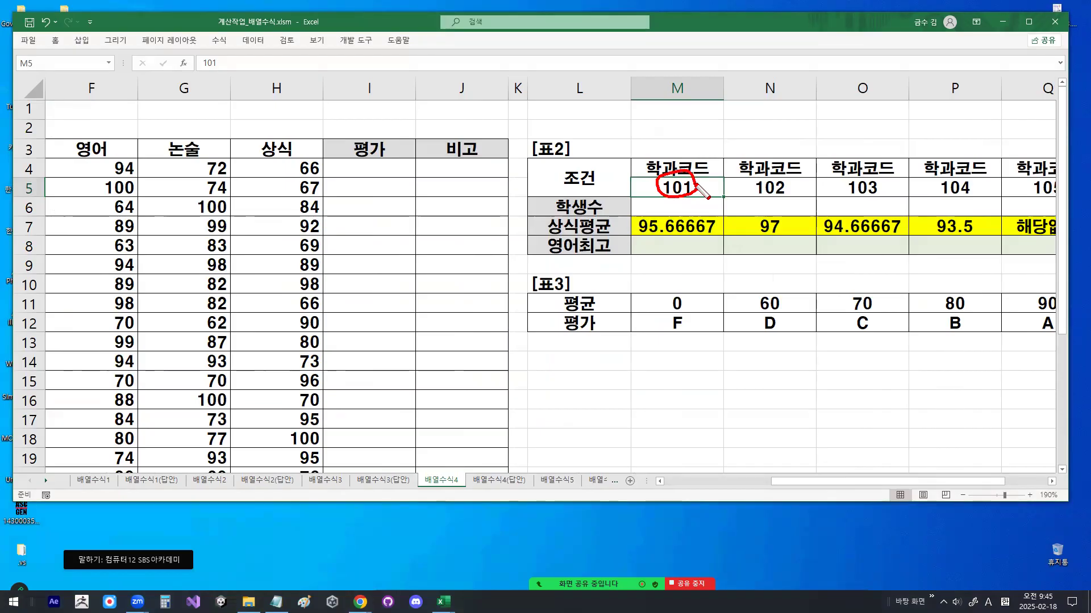
left_click_drag(545, 154, 437, 307)
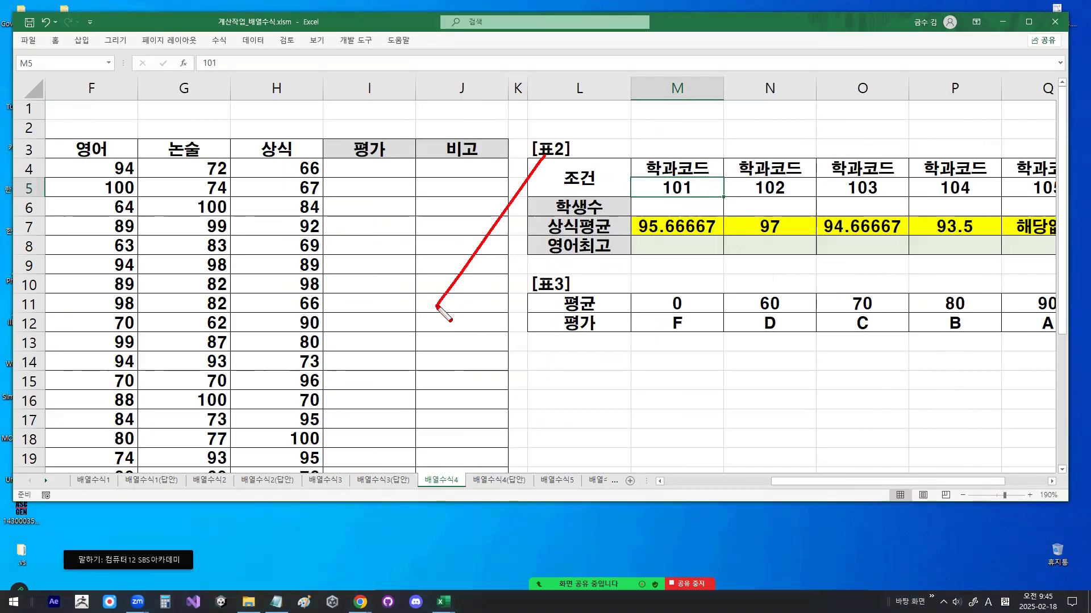
mouse_move(346, 179)
left_mouse_down()
mouse_move(346, 223)
mouse_move(370, 178)
mouse_move(370, 221)
left_mouse_up()
mouse_move(382, 181)
left_mouse_down()
mouse_move(380, 221)
mouse_move(406, 198)
left_mouse_up()
left_click_drag(393, 177, 394, 218)
mouse_move(433, 181)
left_mouse_down()
mouse_move(418, 213)
mouse_move(436, 209)
left_mouse_up()
left_click_drag(708, 200, 714, 198)
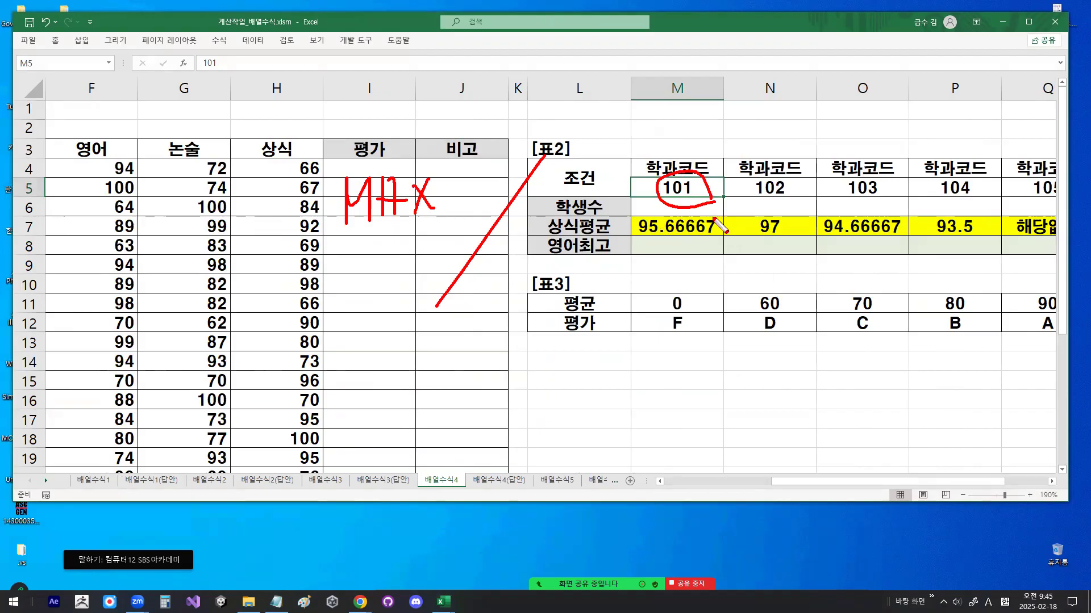
key("Escape")
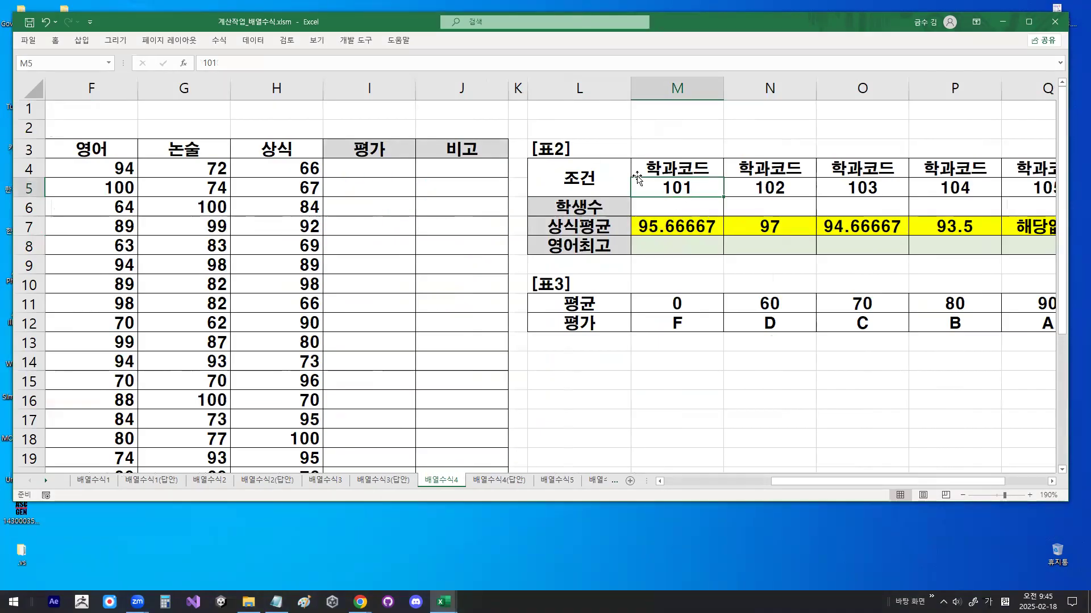
Highlight the English scores in F4:F14, the condition in M5 and the department codes in D4:D14
left_click_drag(820, 481, 779, 482)
left_click_drag(343, 177, 345, 362)
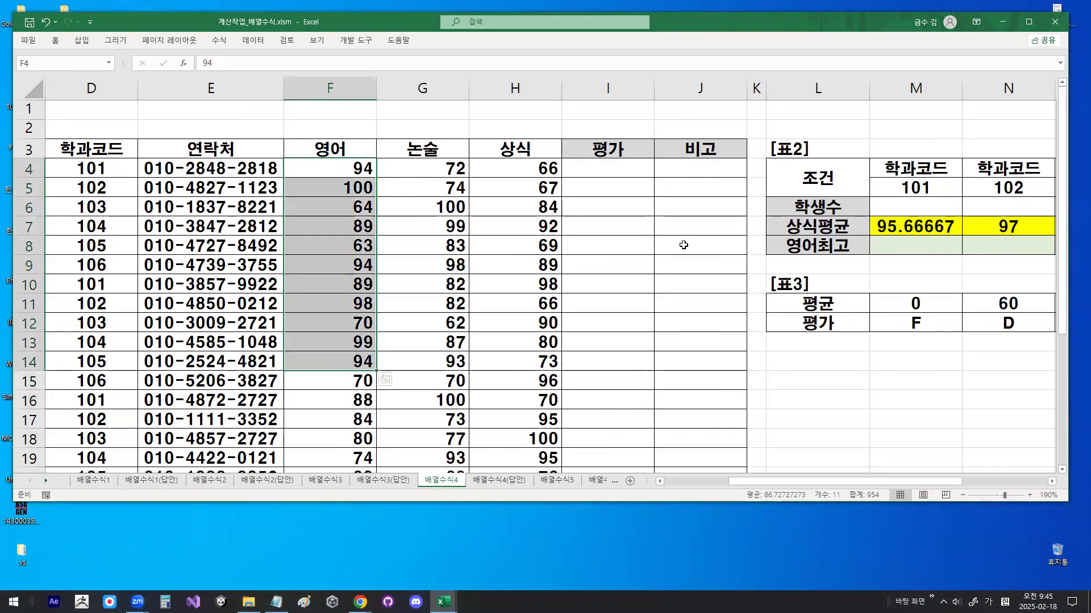
left_click(924, 190)
left_click_drag(96, 169, 96, 357)
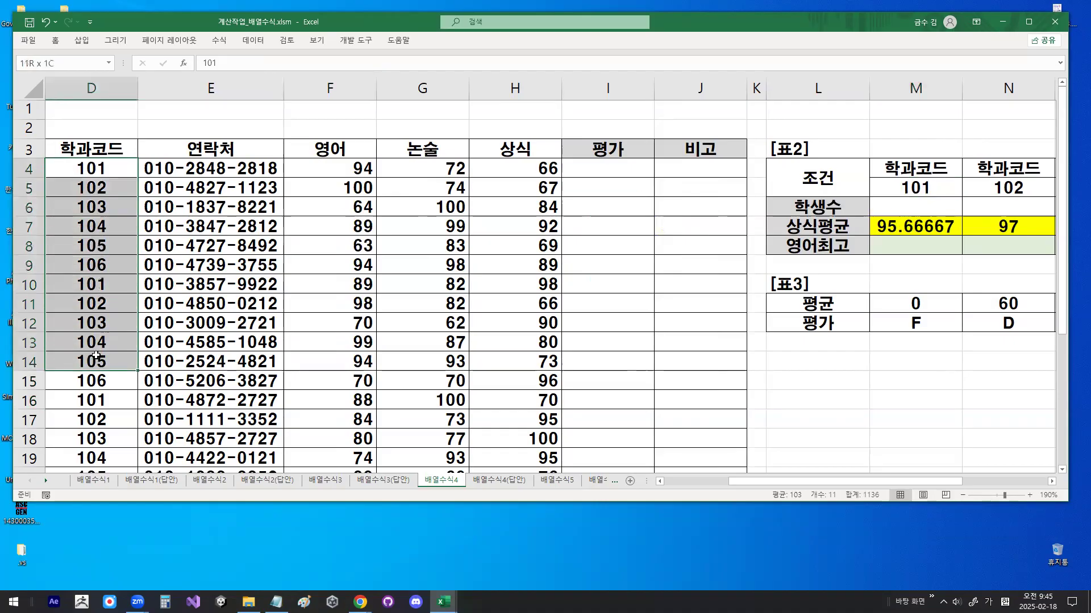
Circle the 영어 heading in F3 and the 영어최고 cell M8 with the screen pen, clear the circles, and highlight the names in C4:C17
left_click(599, 221)
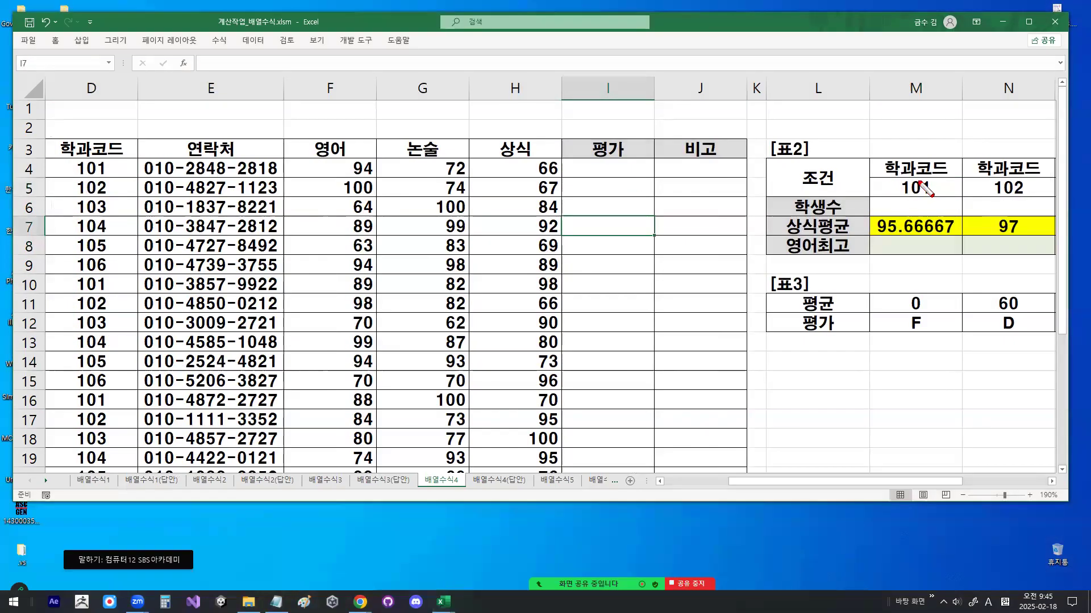
mouse_move(355, 152)
left_mouse_down()
mouse_move(326, 134)
mouse_move(355, 149)
left_mouse_up()
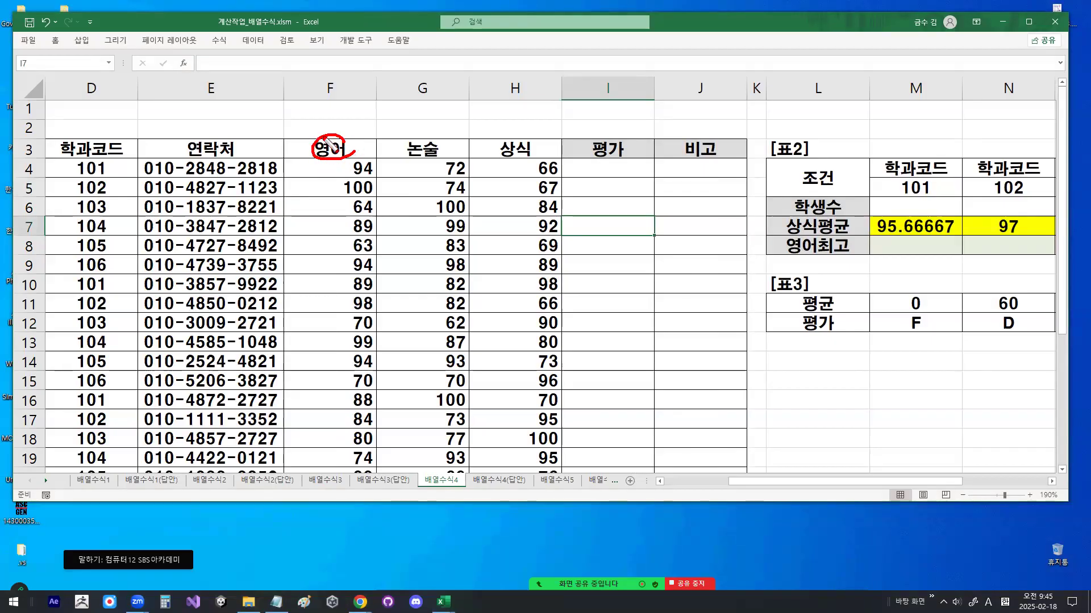
mouse_move(943, 253)
left_mouse_down()
mouse_move(895, 253)
mouse_move(932, 256)
left_mouse_up()
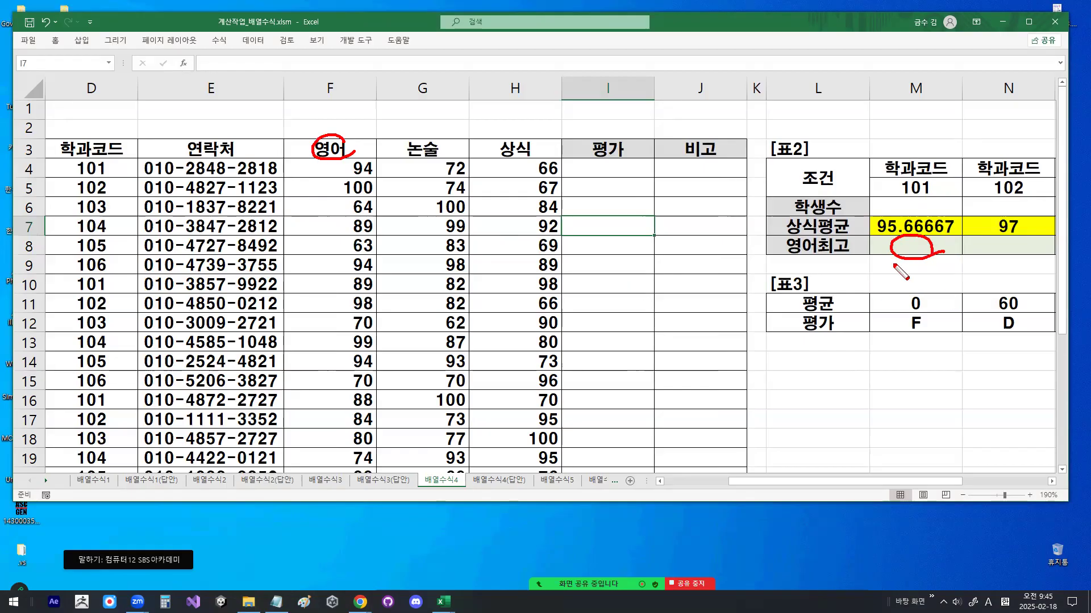
key("Escape")
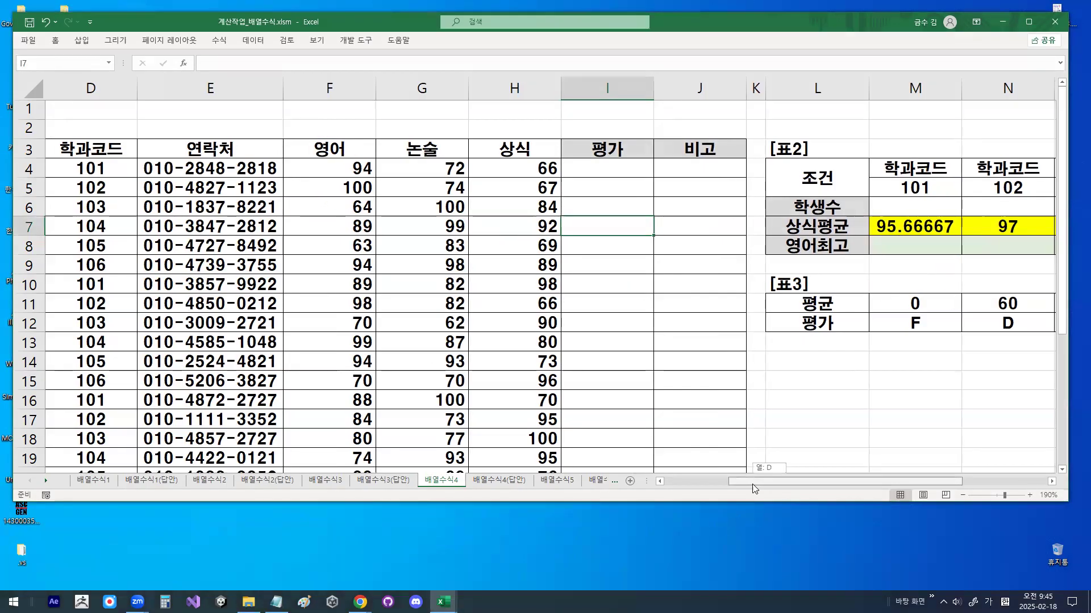
left_click_drag(795, 481, 730, 482)
left_click_drag(229, 165, 223, 420)
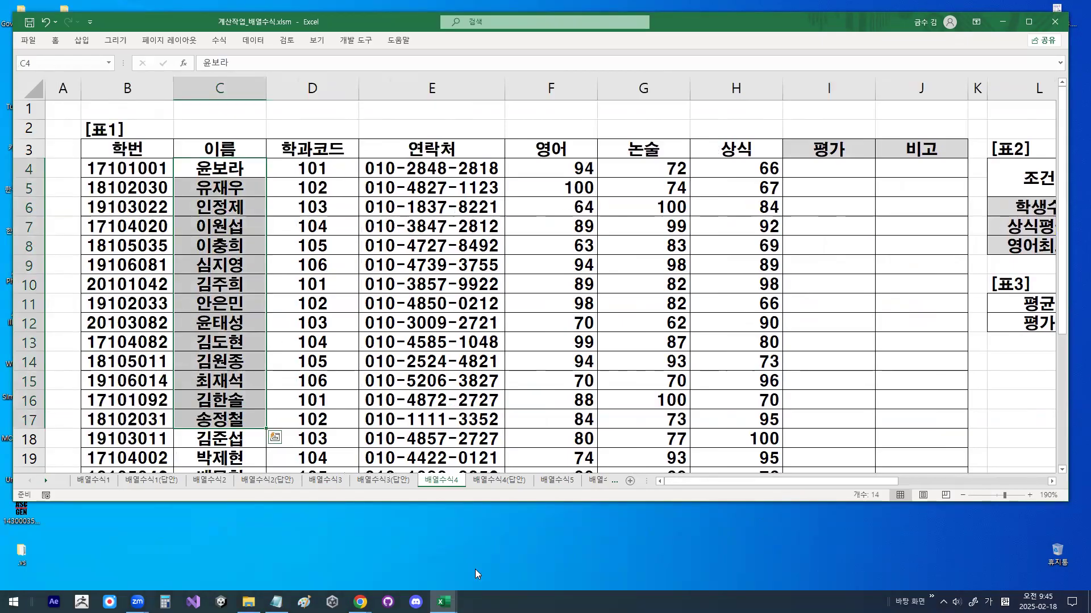
Switch to the Notepad lesson notes and highlight the definitions 이름범위, 학과코드별~ and 영어점수범위 below the INDEX formula
left_click(276, 602)
scroll(298, 365, "down", 3)
left_click(119, 291)
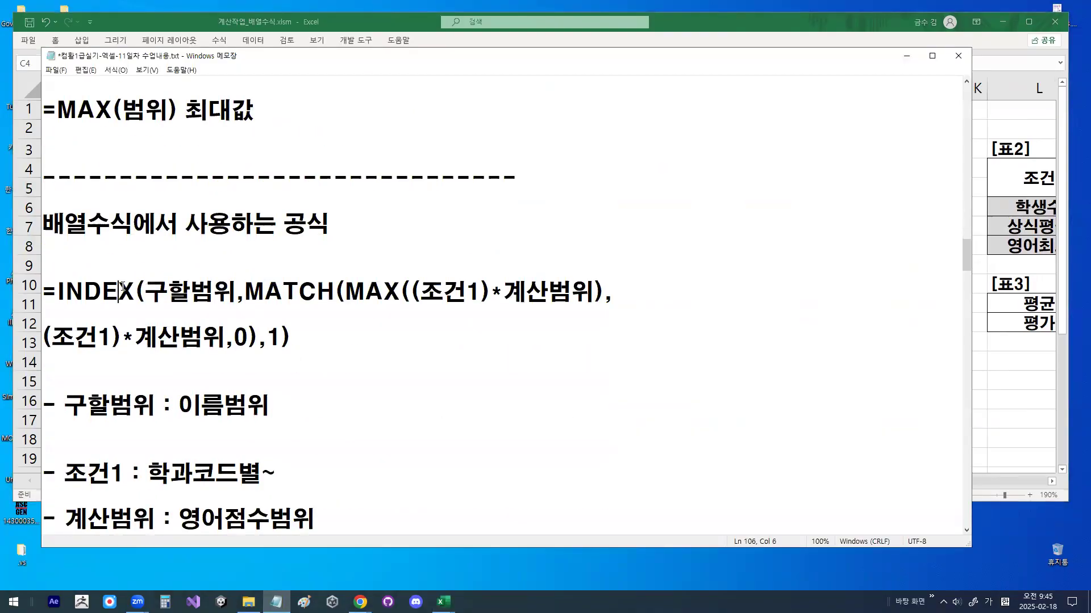
scroll(147, 332, "down", 1)
left_click_drag(180, 335, 268, 336)
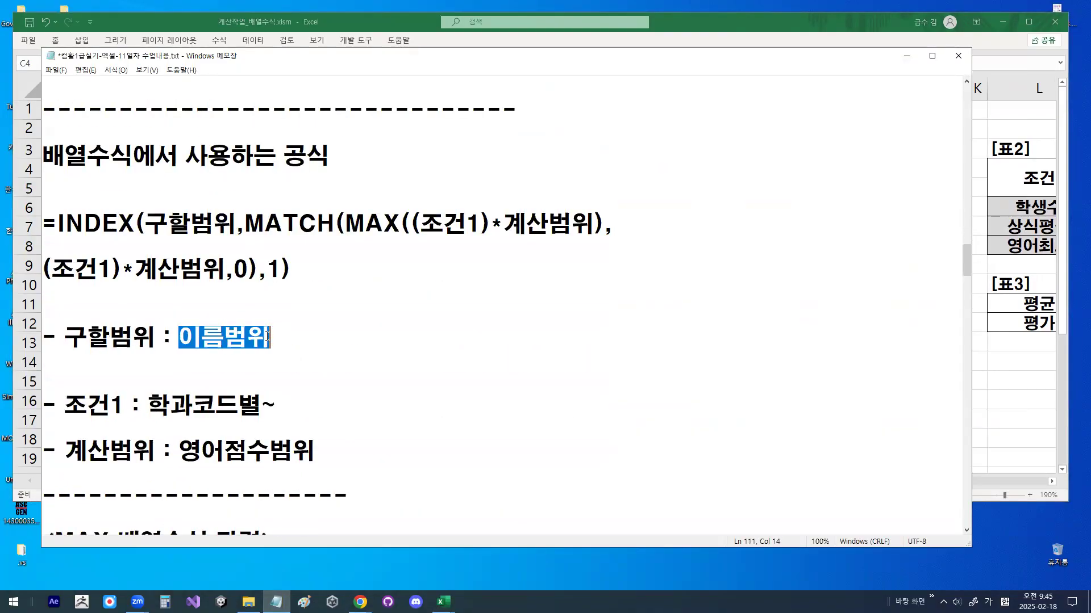
scroll(264, 336, "down", 1)
left_click_drag(151, 270, 284, 266)
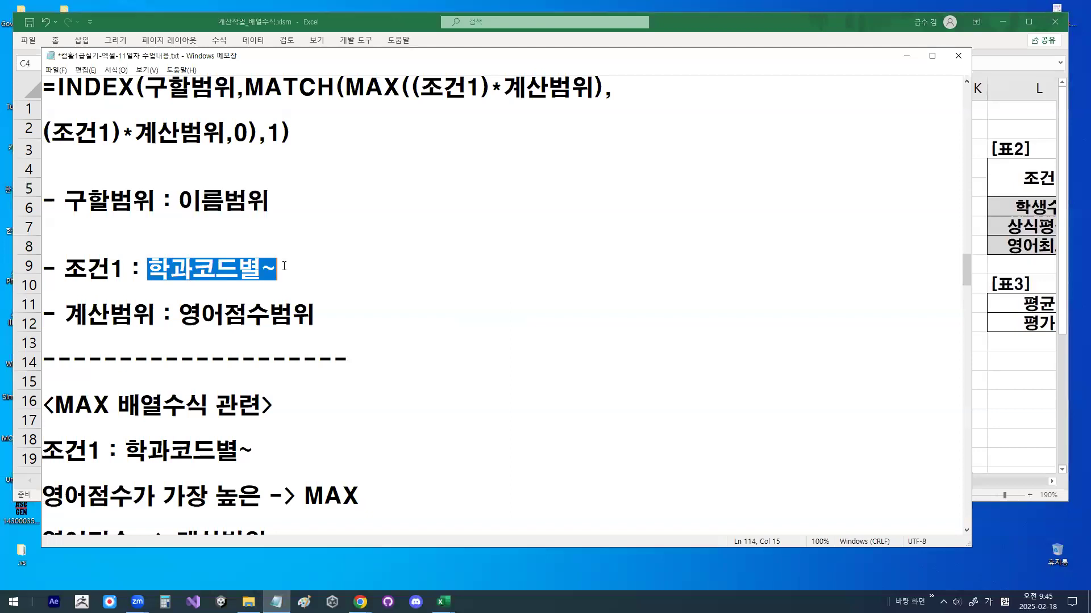
left_click_drag(181, 313, 308, 316)
Highlight 배열수식, the condition 학과코드별~ and the word MAX in the <MAX 배열수식 관련> section of the notes
scroll(306, 315, "down", 1)
left_click_drag(119, 342, 210, 341)
scroll(213, 338, "down", 1)
left_click_drag(126, 315, 261, 315)
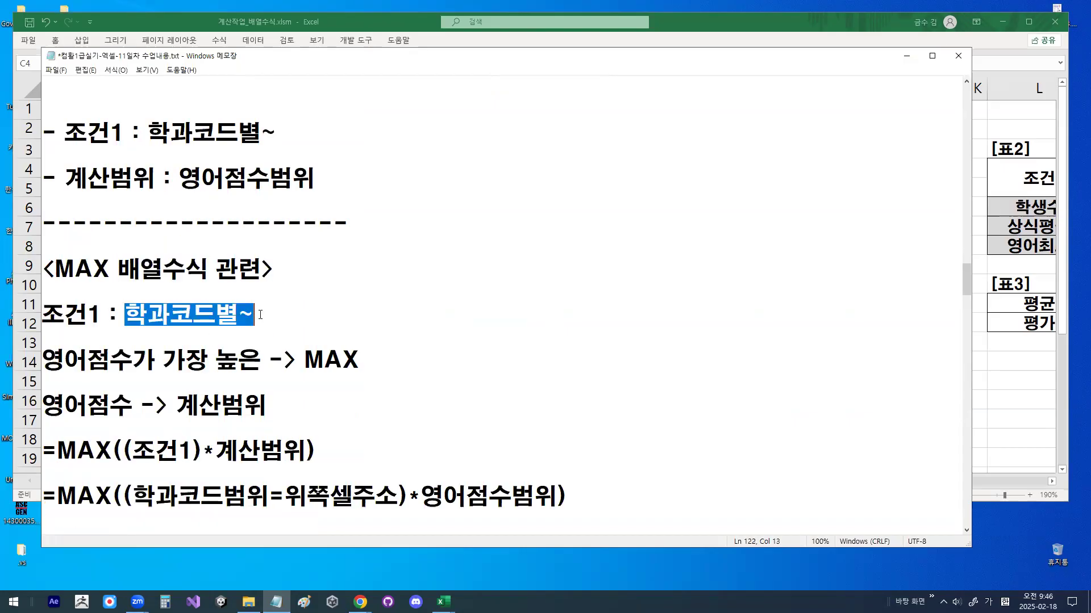
left_click_drag(52, 358, 420, 354)
scroll(419, 354, "down", 1)
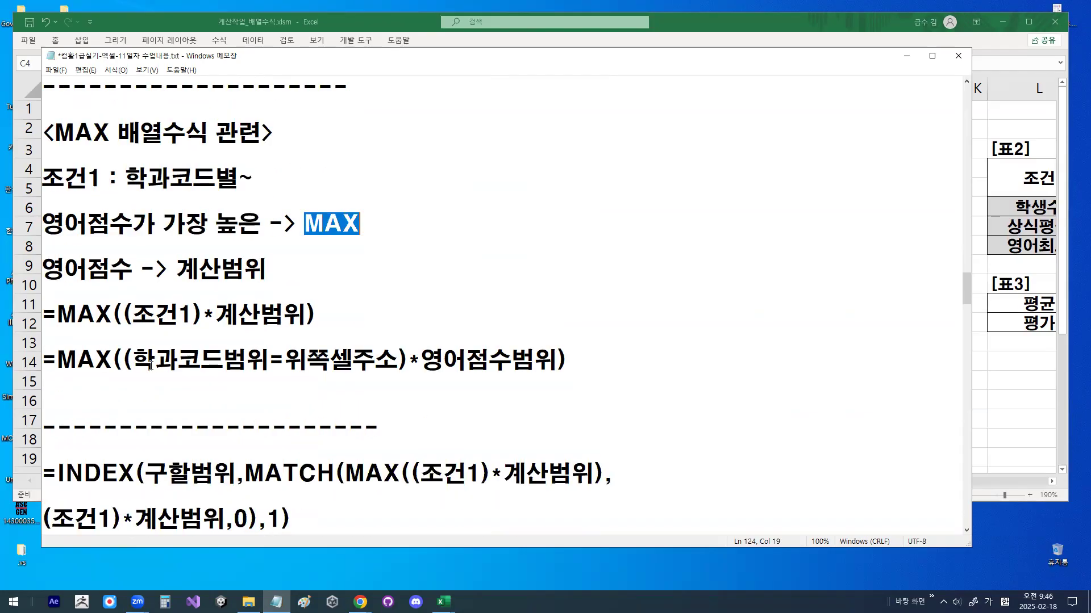
Highlight the parts of =MAX((조건1)*계산범위) and the whole expression MAX((학과코드범위=위쪽셀주소)*영어점수범위)
left_click_drag(56, 316, 130, 312)
left_click_drag(306, 314, 320, 308)
left_click_drag(200, 318, 293, 316)
left_click_drag(57, 360, 573, 360)
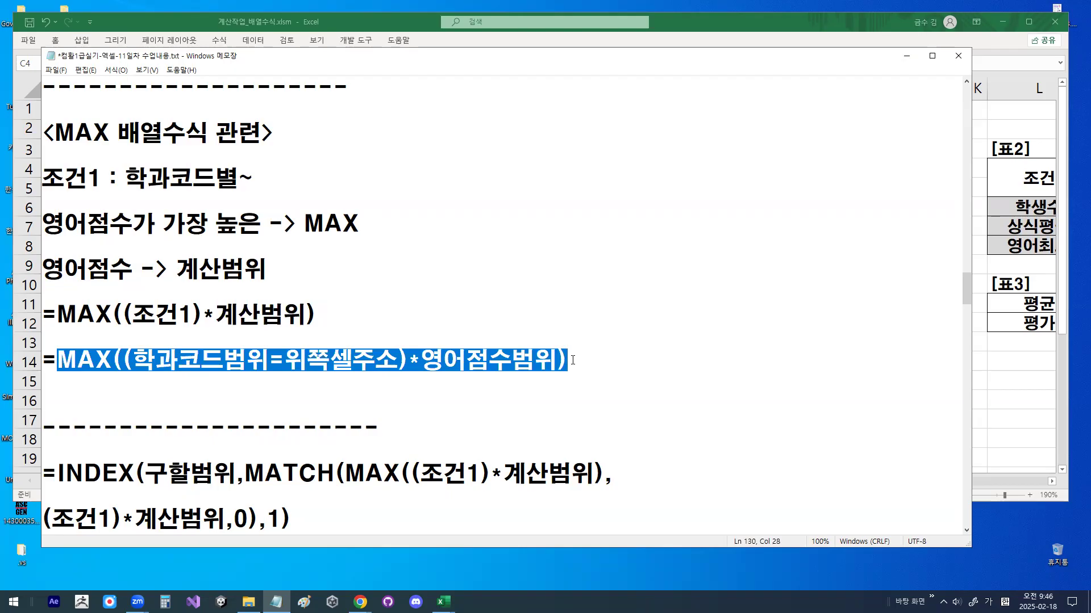
Add ten blank lines after the last INDEX and MATCH formula pattern in the notes
left_click(573, 360)
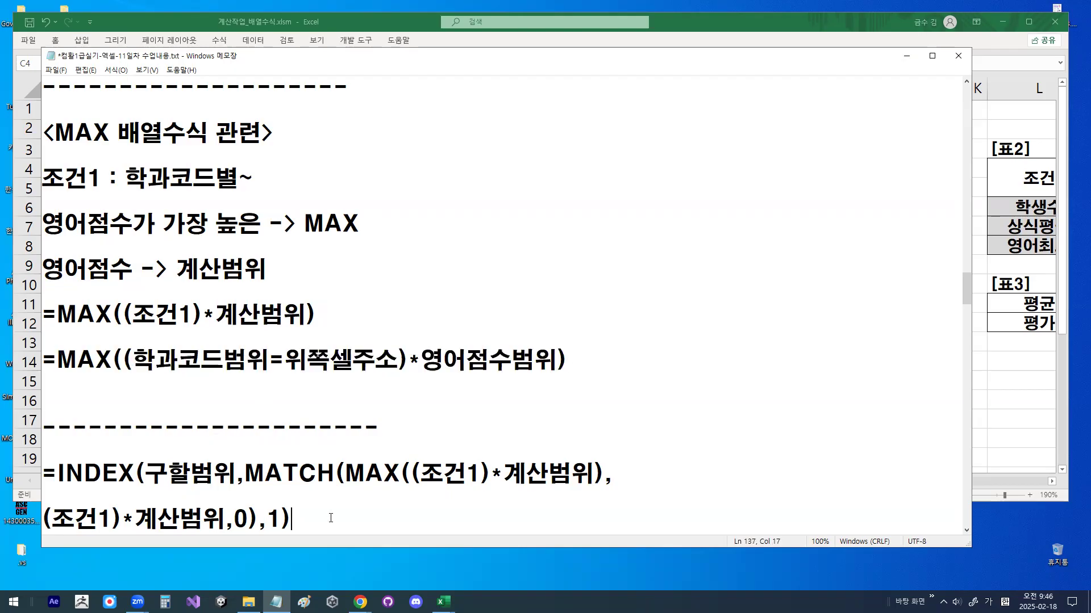
key("Return")
key("Return")
key("Return")
key("Return")
key("Return")
key("Return")
key("Return")
key("Return")
key("Return")
key("Return")
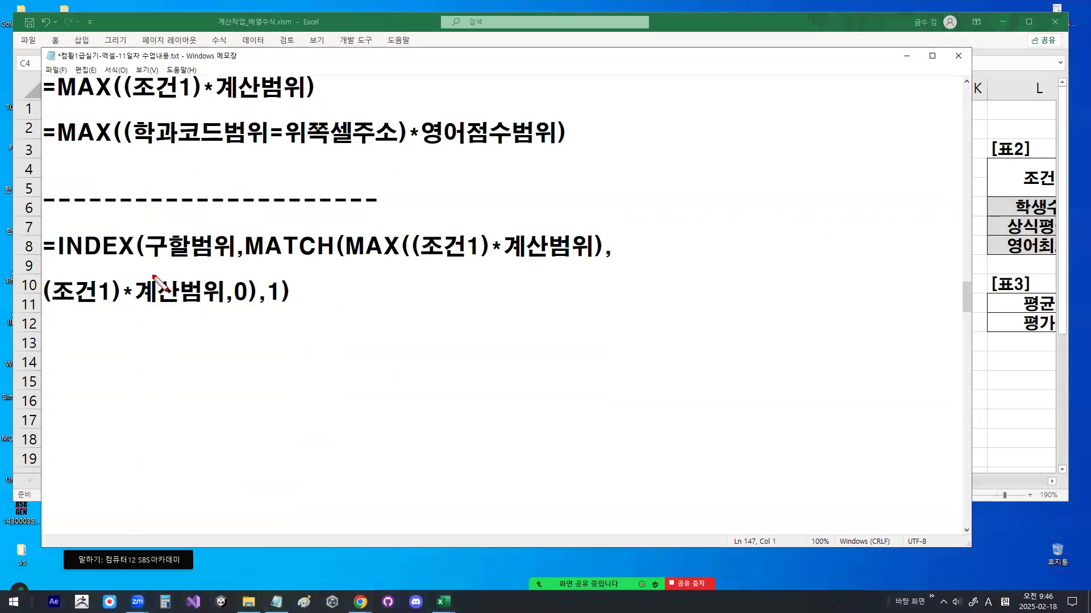
Mark INDEX(구할범위,MATCH, the MAX((조건1)*계산범위) part, its comma, (조건1)*계산범위 and the final argument in the formula pattern, then clear the marks
left_click_drag(51, 262, 612, 264)
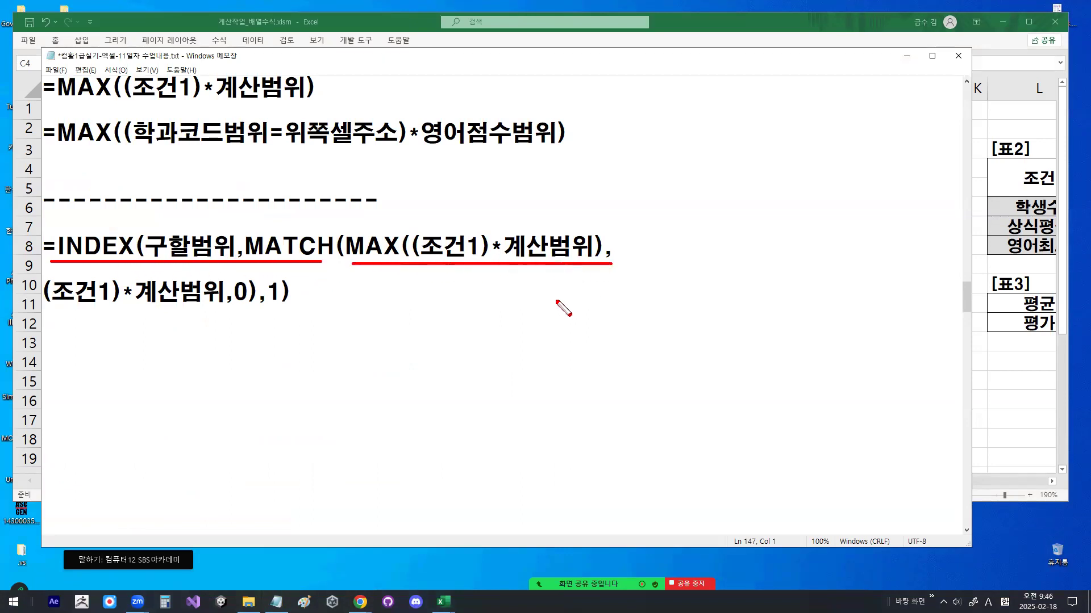
mouse_move(458, 215)
left_mouse_down()
mouse_move(467, 232)
mouse_move(494, 189)
left_mouse_up()
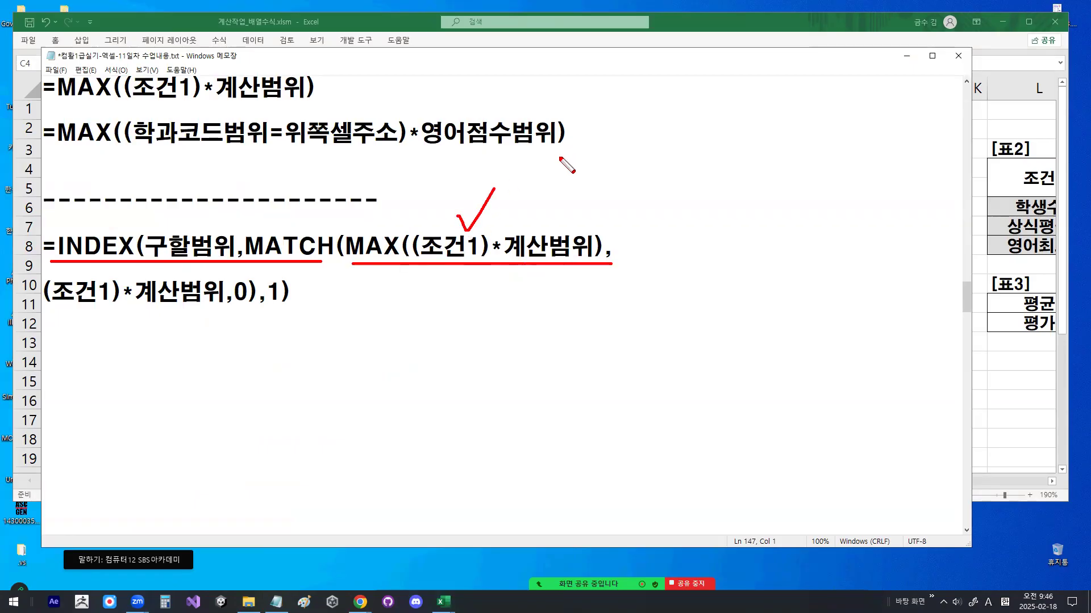
mouse_move(624, 254)
left_mouse_down()
mouse_move(612, 244)
mouse_move(632, 255)
left_mouse_up()
left_click_drag(46, 310, 220, 312)
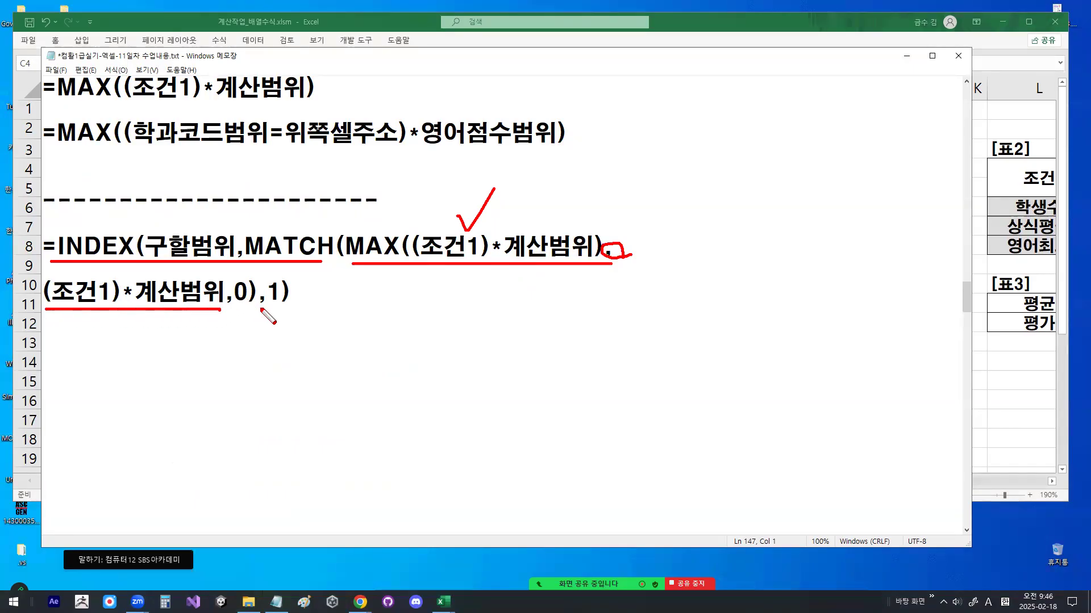
left_click_drag(257, 309, 280, 308)
mouse_move(199, 262)
left_mouse_down()
mouse_move(170, 223)
mouse_move(200, 259)
left_mouse_up()
key("Escape")
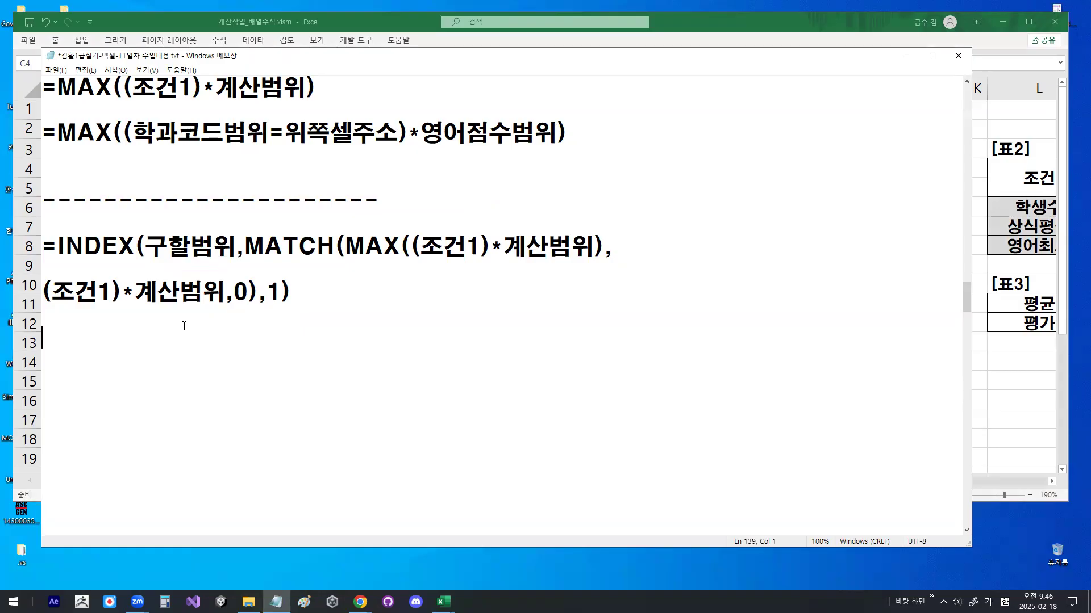
Delete the blank lines between the INDEX and MATCH formula pattern and the <최종식> heading in the notes
key("Delete")
key("Delete")
key("Delete")
key("Delete")
key("Delete")
key("Delete")
key("Delete")
key("Delete")
key("Delete")
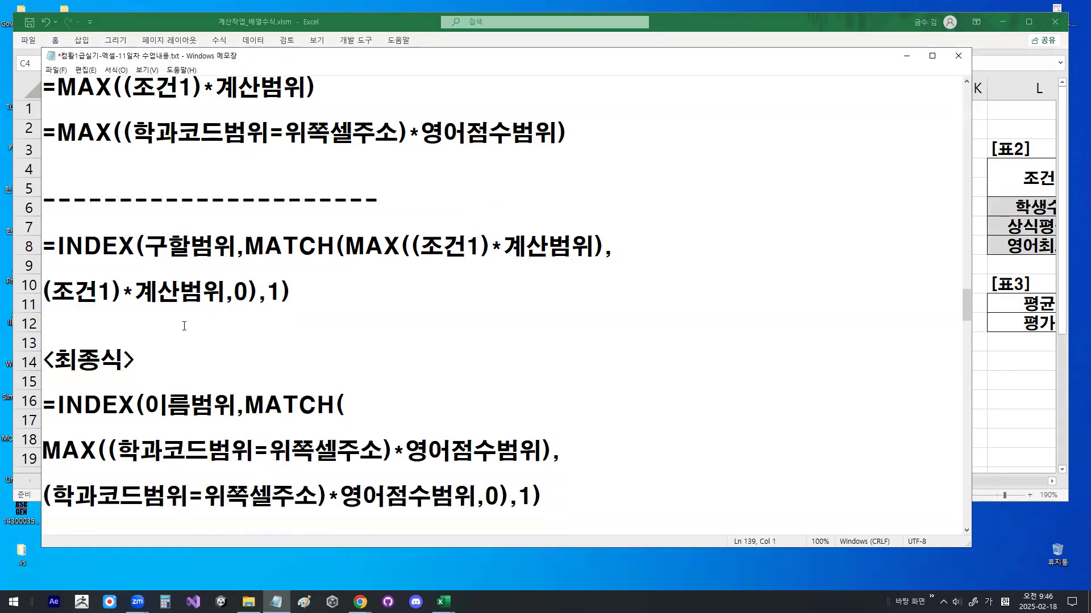
Mark 이름범위, 학과코드범위 and 위쪽셀주소 in the <최종식> formula and 구할범위 in the pattern above, then clear the marks
key("Down")
key("Down")
key("Down")
key("Down")
key("Down")
key("Down")
key("Down")
key("Down")
key("Down")
key("Down")
key("Down")
key("Down")
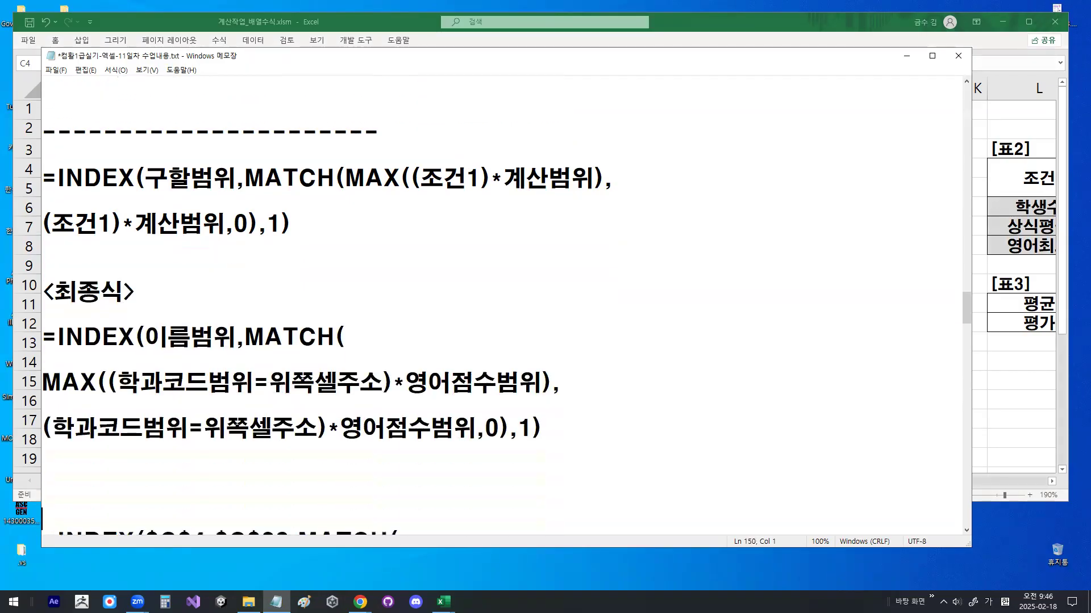
key("Down")
key("Down")
left_click_drag(148, 265, 214, 265)
left_click_drag(181, 67, 216, 42)
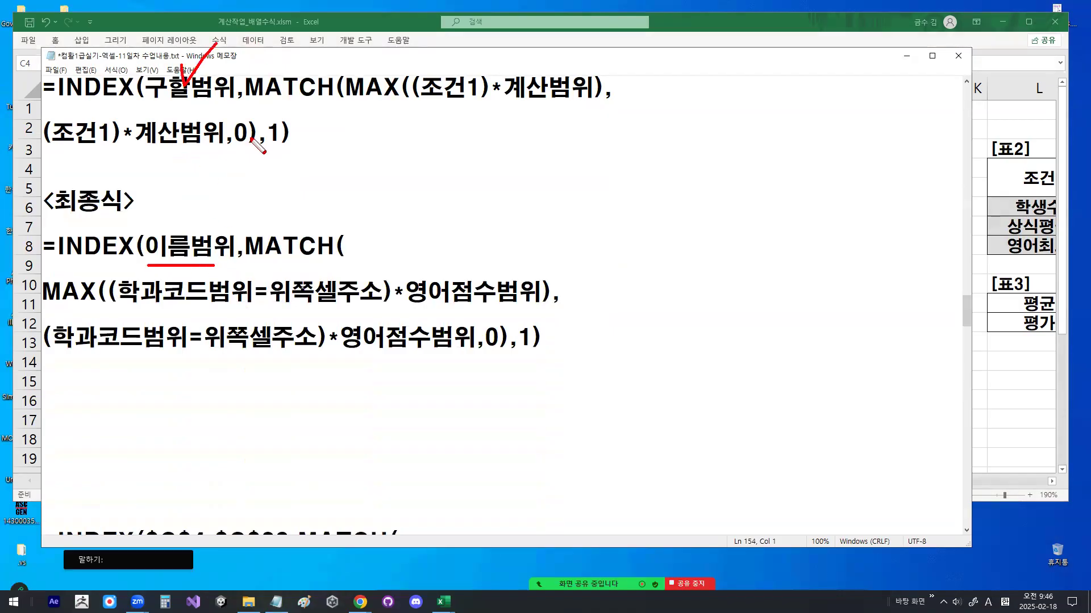
left_click_drag(126, 305, 243, 304)
mouse_move(197, 259)
left_mouse_down()
mouse_move(191, 217)
mouse_move(206, 250)
left_mouse_up()
mouse_move(199, 287)
left_mouse_down()
mouse_move(165, 312)
mouse_move(200, 307)
left_mouse_up()
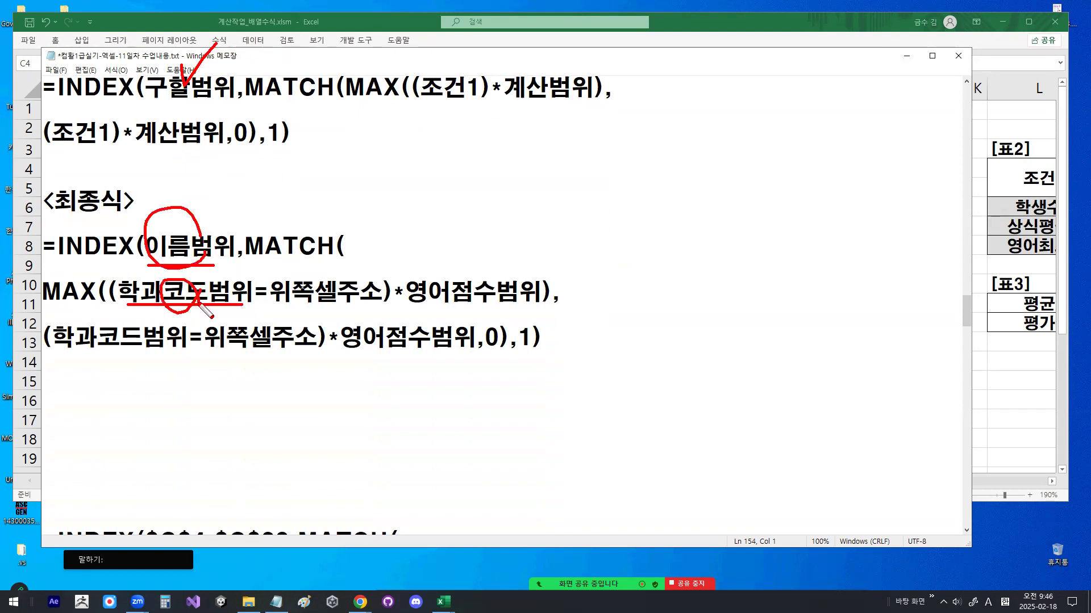
left_click_drag(277, 312, 393, 311)
key("Escape")
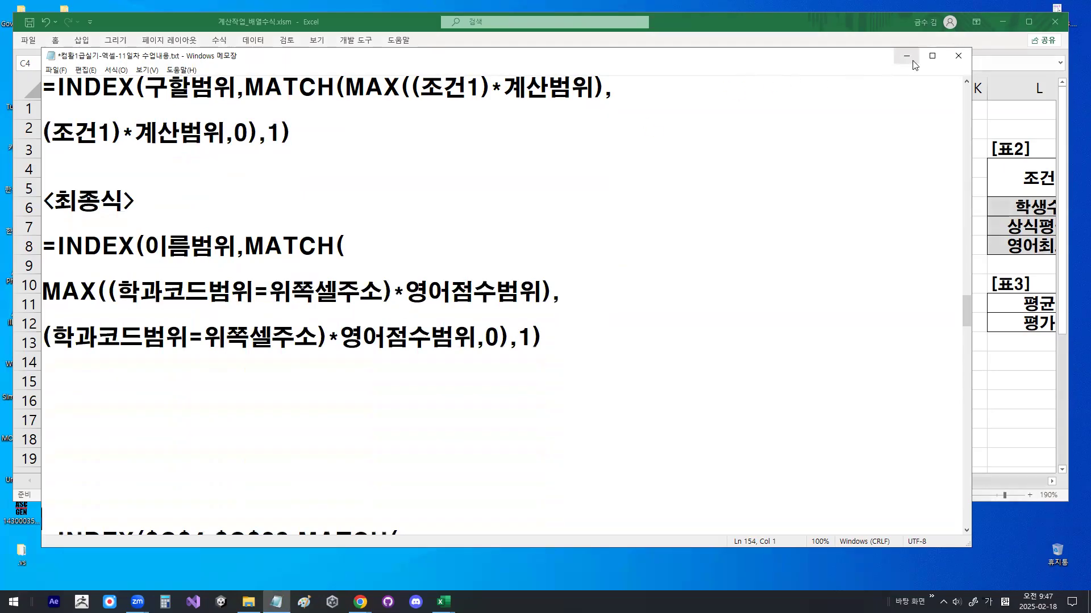
Switch to the Excel sheet and mark the 영어최고 row and the department code cells in 표2, then clear the marks
left_click(907, 55)
left_click(1050, 482)
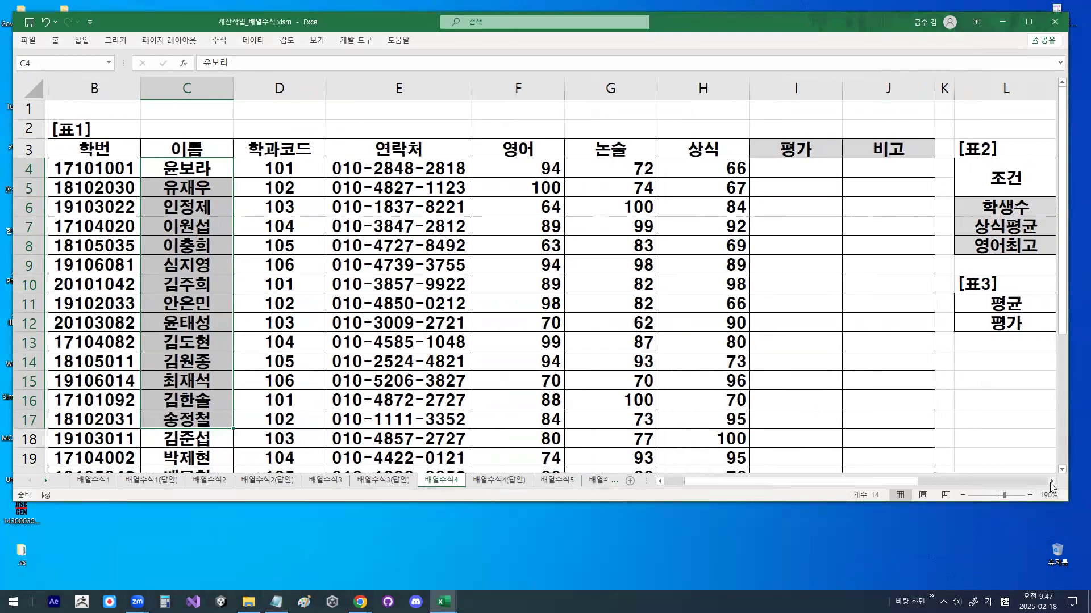
left_click_drag(558, 256, 717, 264)
mouse_move(600, 192)
left_mouse_down()
mouse_move(577, 196)
mouse_move(594, 199)
mouse_move(593, 234)
left_mouse_up()
mouse_move(650, 189)
left_mouse_down()
mouse_move(630, 227)
mouse_move(648, 234)
left_mouse_up()
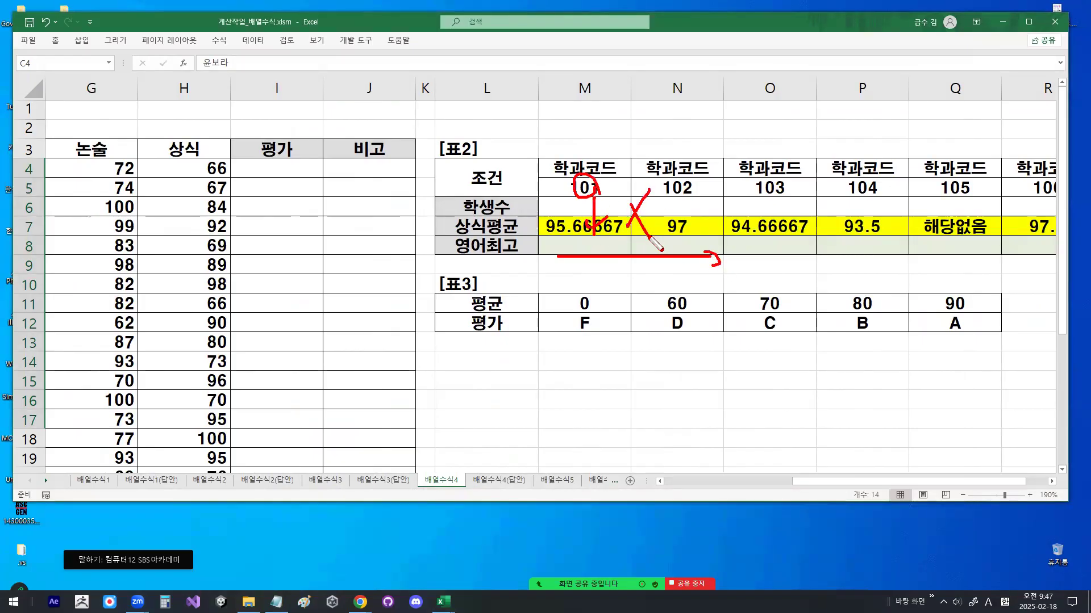
mouse_move(593, 200)
left_mouse_down()
mouse_move(590, 166)
mouse_move(606, 195)
left_mouse_up()
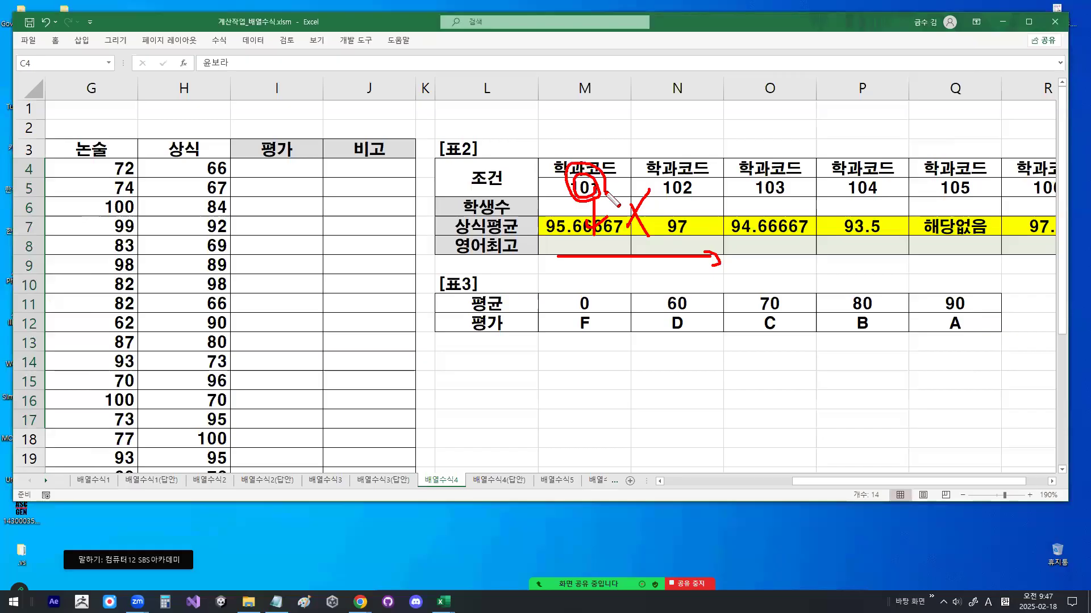
key("Escape")
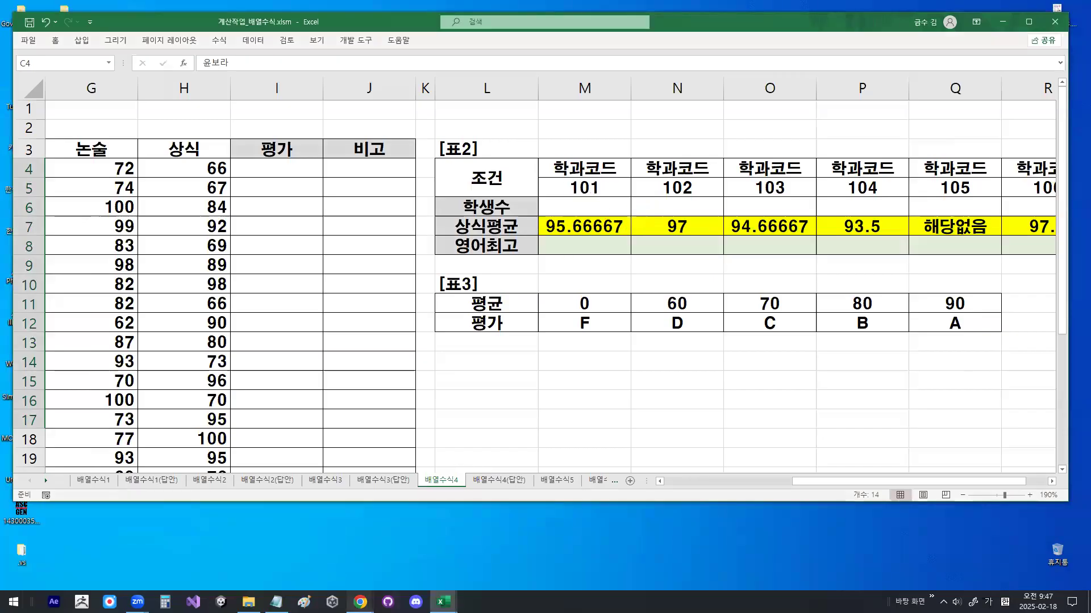
Switch back to the Notepad notes and underline 학과코드범위, 영어점수범위 and 이름범위 in the <최종식> formula, then clear the marks
left_click(276, 601)
left_click_drag(288, 293, 535, 292)
left_click(398, 293)
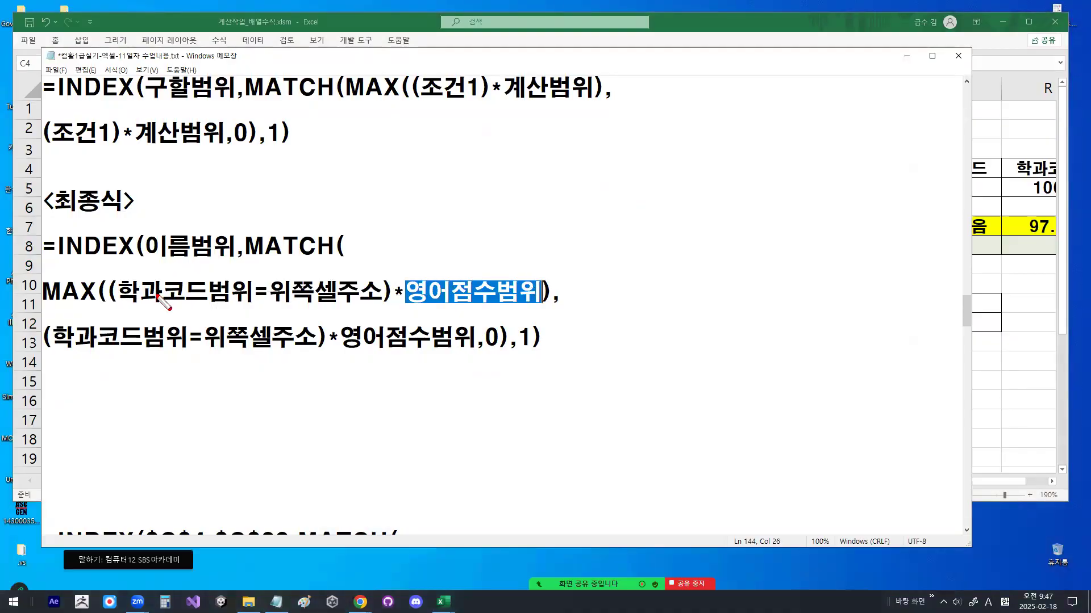
left_click_drag(118, 301, 232, 302)
left_click_drag(418, 303, 534, 304)
left_click_drag(146, 257, 233, 257)
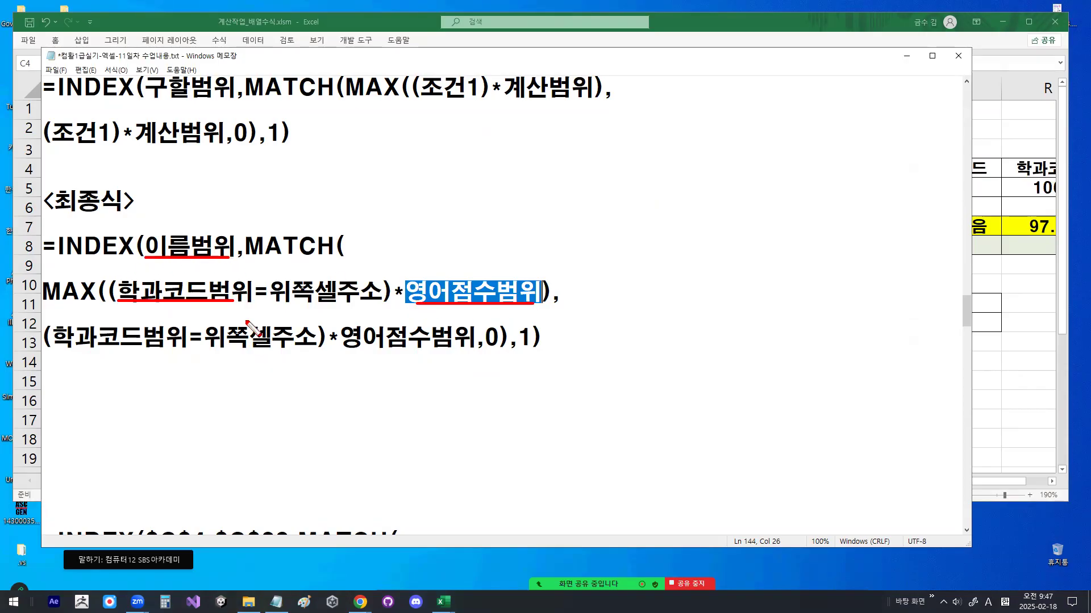
key("Escape")
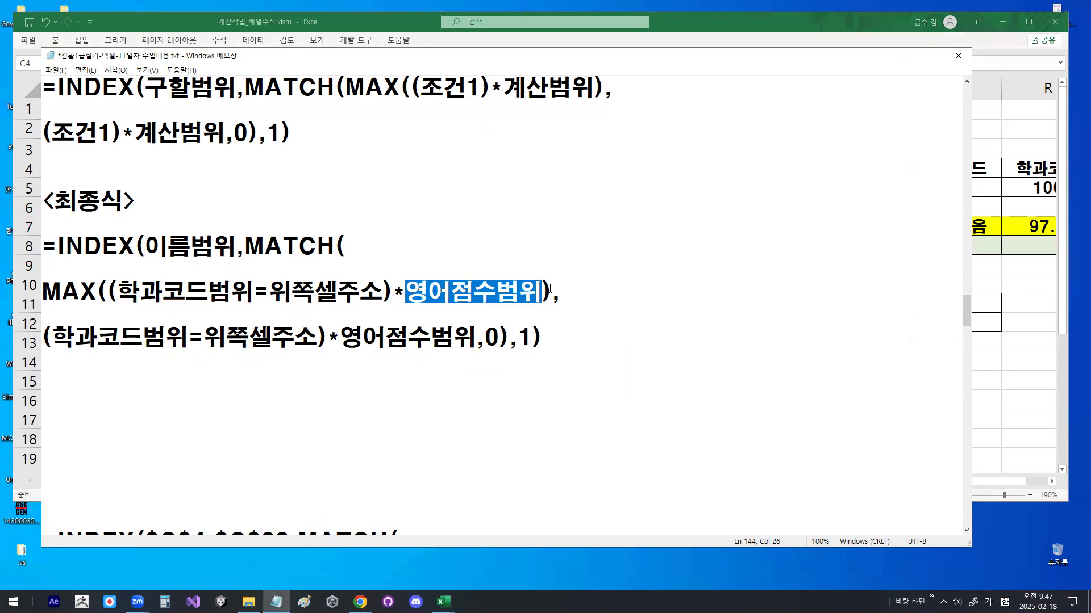
Highlight (학과코드범위=위쪽셀주소)*영어점수범위 inside MAX and the same expression on the following line of the <최종식> formula
left_click(549, 288)
left_click_drag(108, 291, 538, 293)
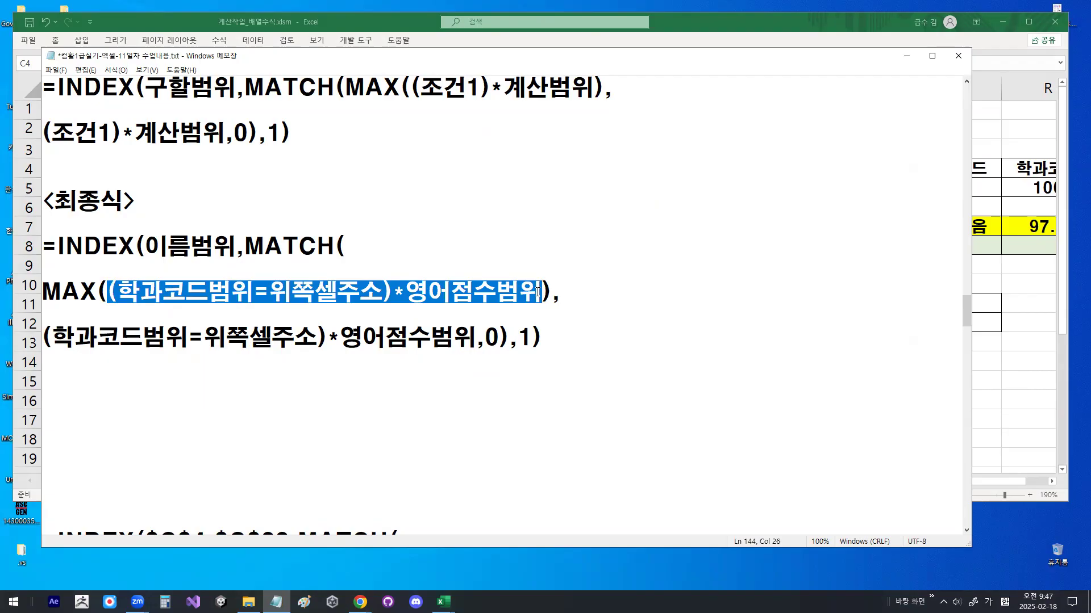
left_click_drag(38, 337, 503, 339)
left_click(502, 339)
Mark the MATCH opening and closing parentheses, the word INDEX and the final ,1) in the <최종식> formula, then clear the marks
key("ctrl+alt+shift+h")
left_click_drag(355, 227, 354, 273)
mouse_move(497, 320)
left_mouse_down()
mouse_move(504, 359)
mouse_move(544, 352)
left_mouse_up()
mouse_move(98, 223)
left_mouse_down()
mouse_move(105, 242)
mouse_move(136, 203)
left_mouse_up()
left_click_drag(531, 310, 547, 297)
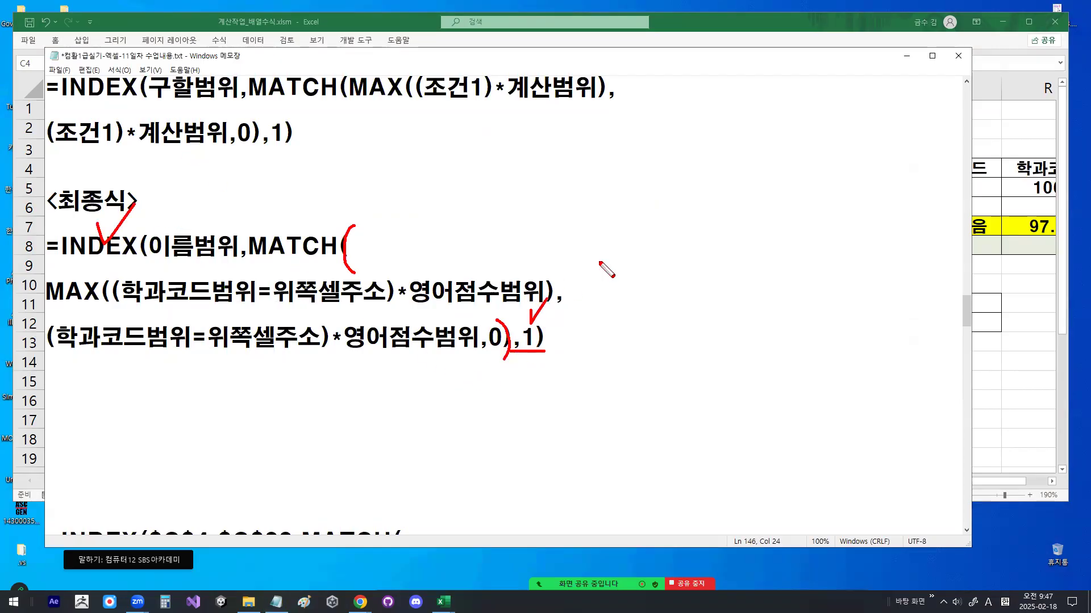
key("Escape")
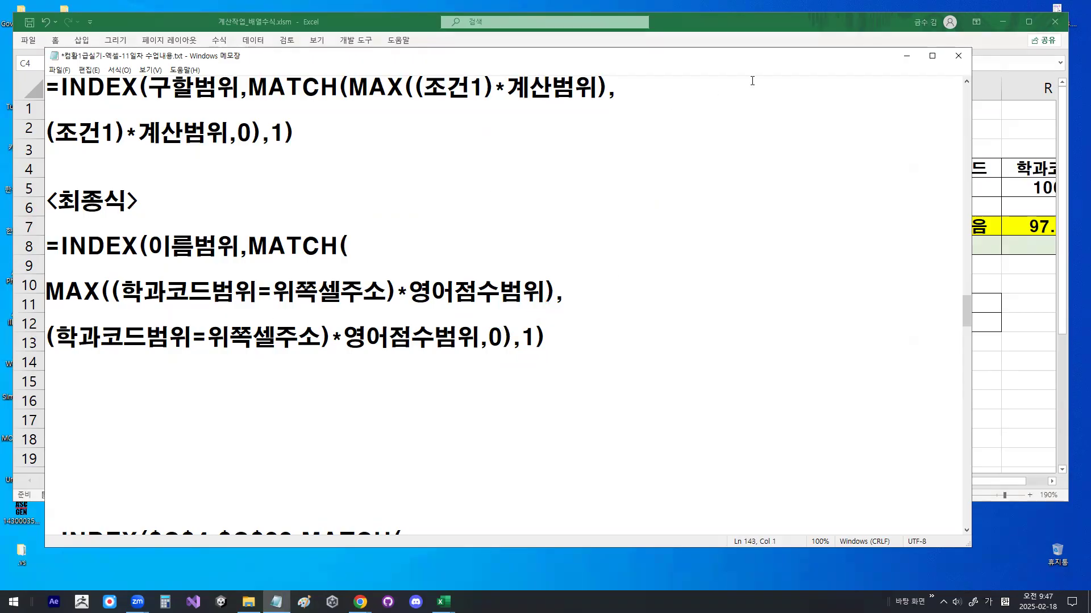
Switch to Excel and begin the 영어최고 formula in M8 with =INDEX($C$4:$C$28,MATCH( using the absolute name range
left_click(906, 56)
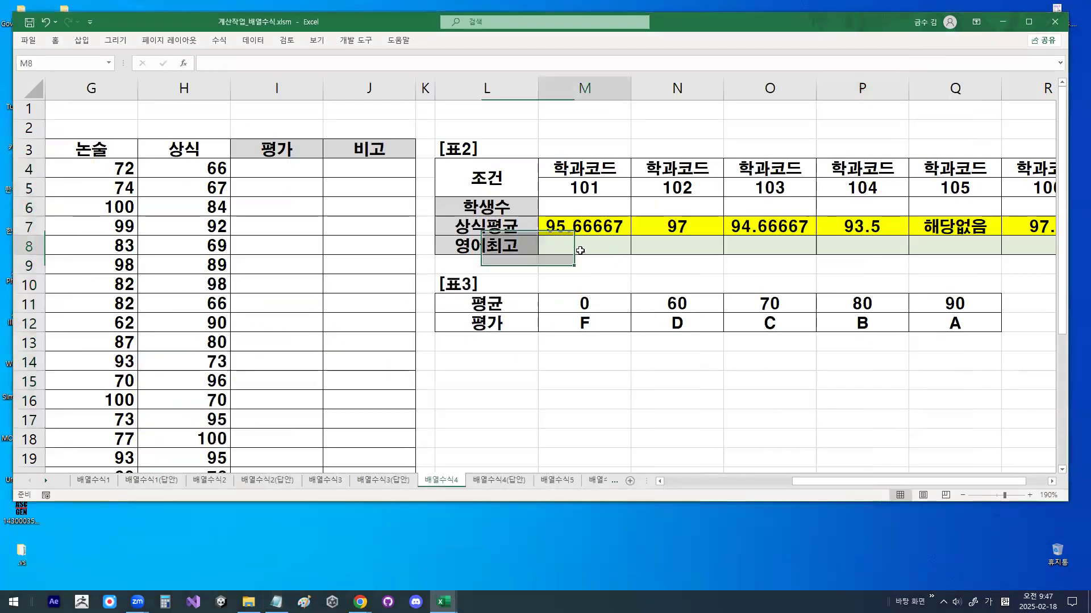
type("=")
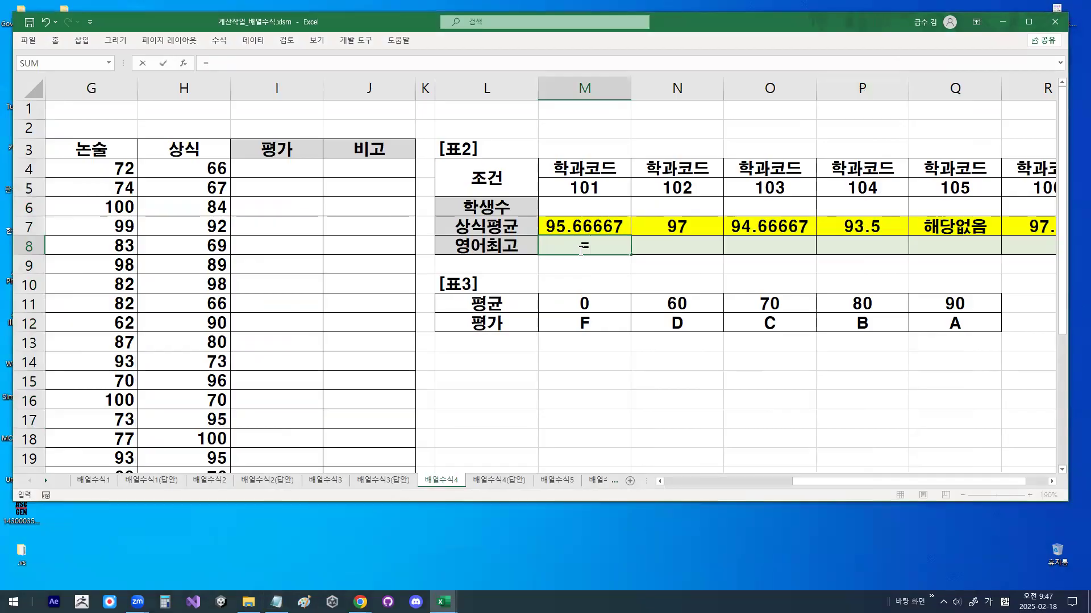
type("INDEX")
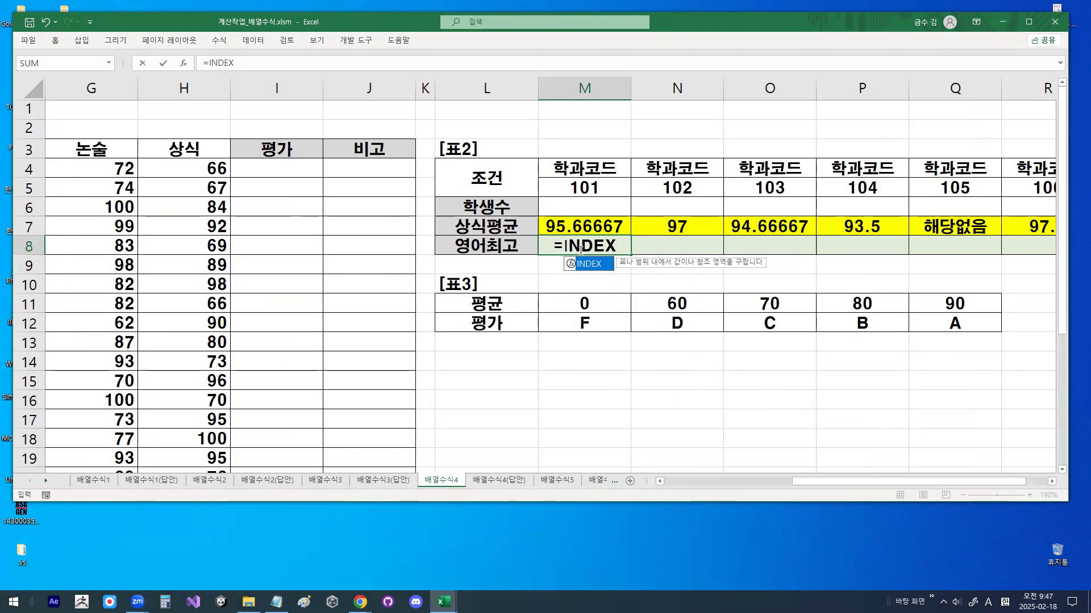
type("(")
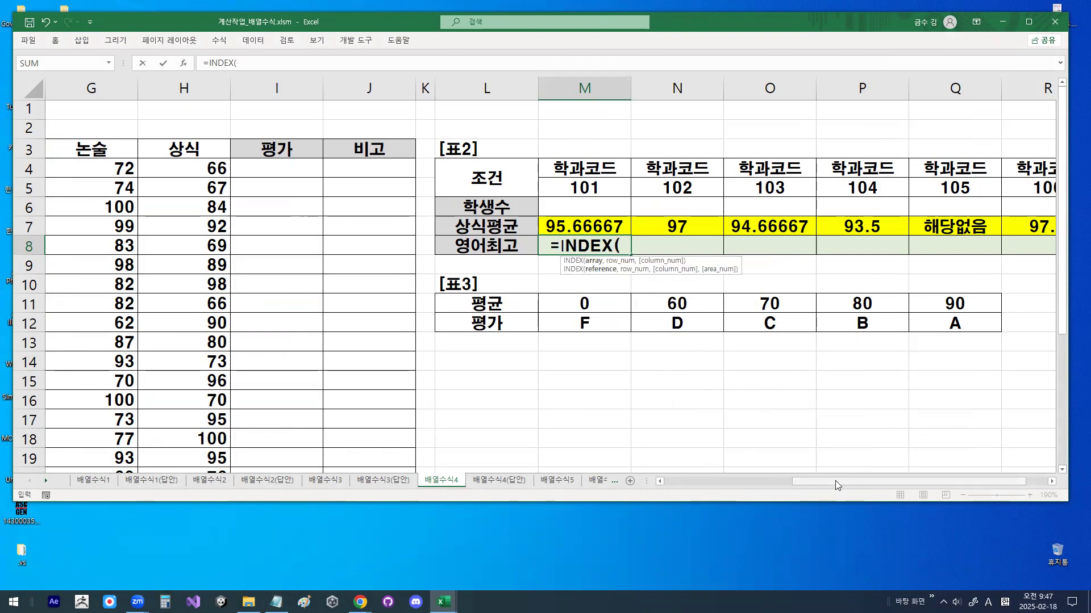
left_click_drag(835, 481, 664, 496)
left_click_drag(197, 169, 218, 420)
key("F4")
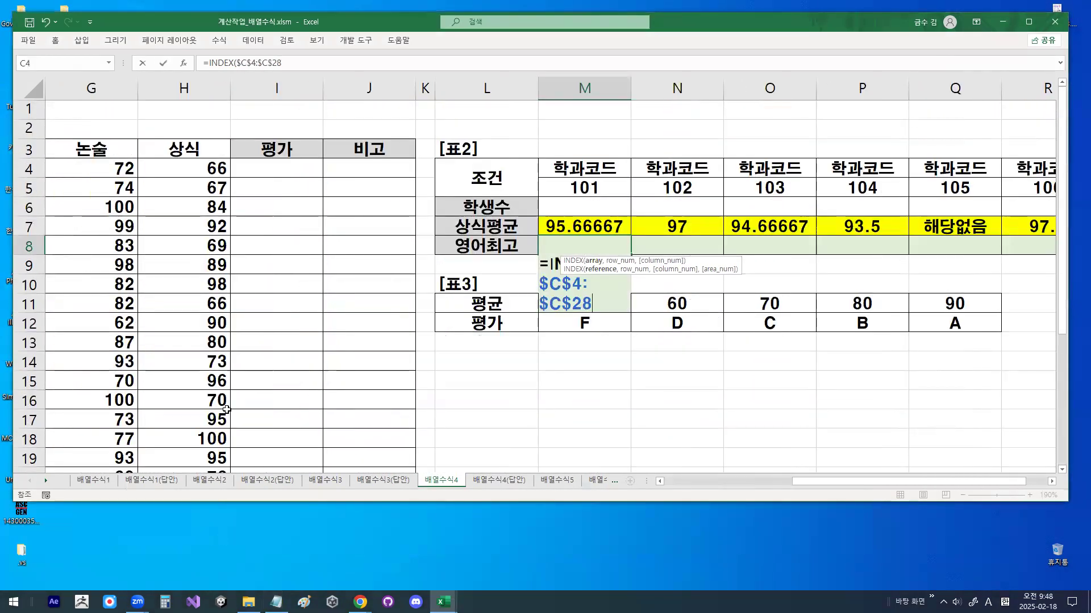
left_click_drag(644, 260, 638, 458)
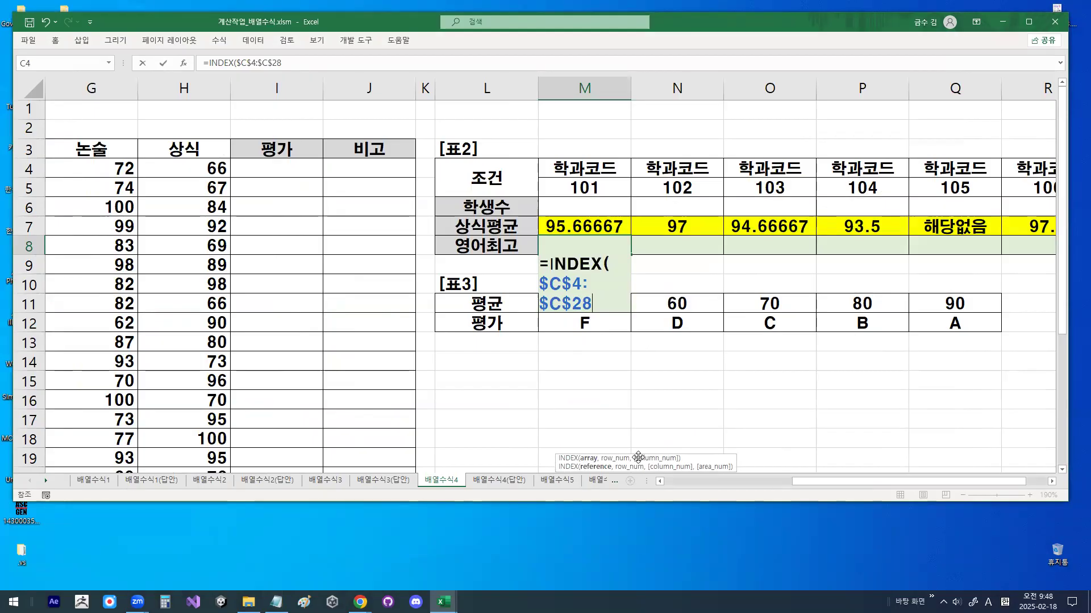
type(",")
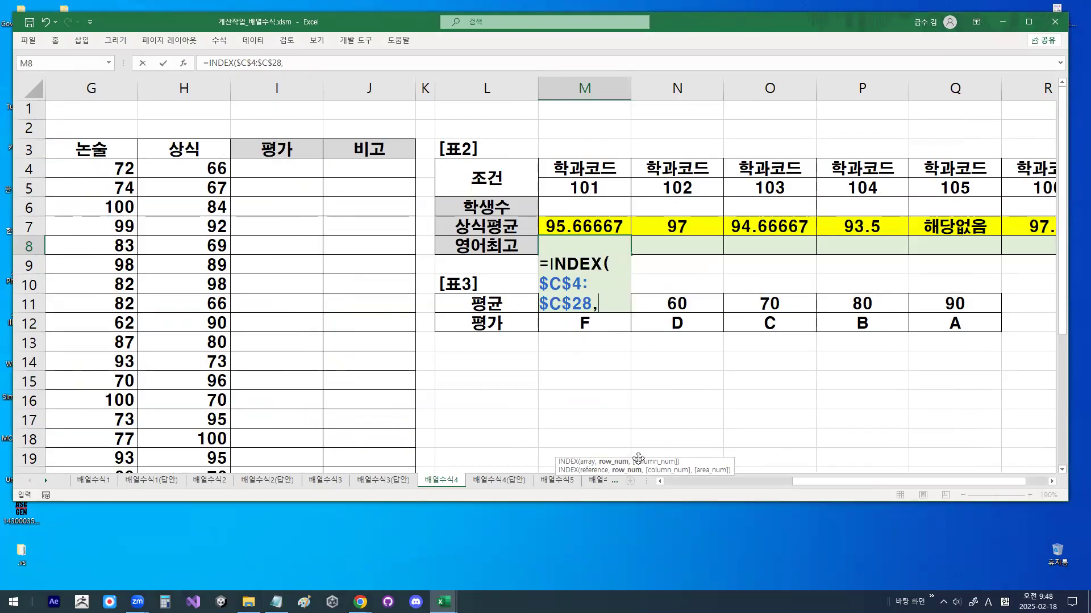
type("MA")
key("Tab")
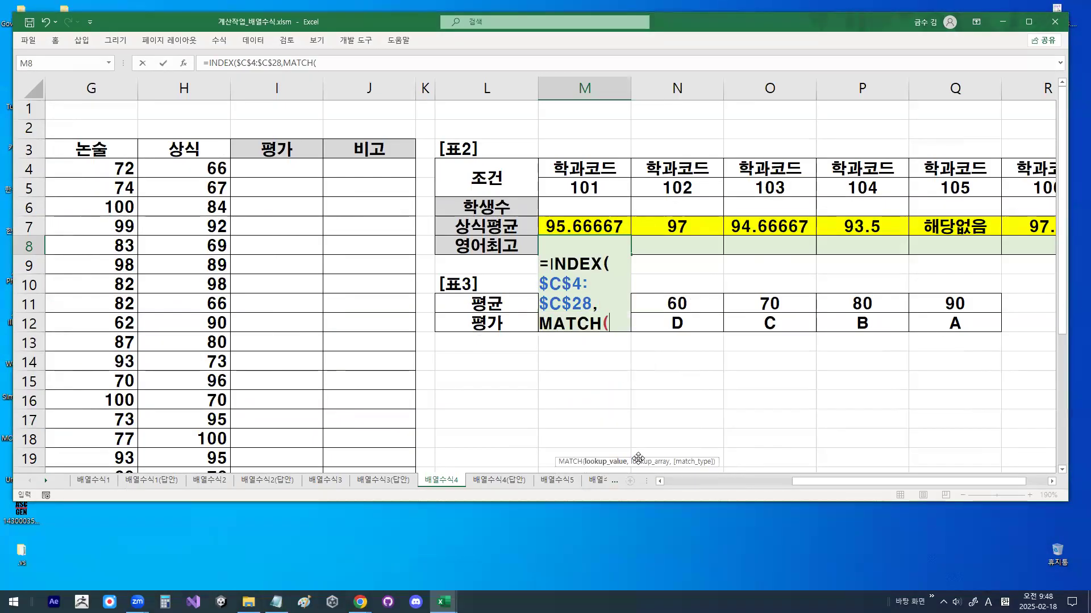
Circle MATCH( in the M8 formula and the department code 101 above it on a zoomed view, then clear the marks
key("ctrl+1")
left_click(598, 333)
mouse_move(614, 323)
left_mouse_down()
mouse_move(546, 340)
mouse_move(571, 282)
mouse_move(589, 318)
left_mouse_up()
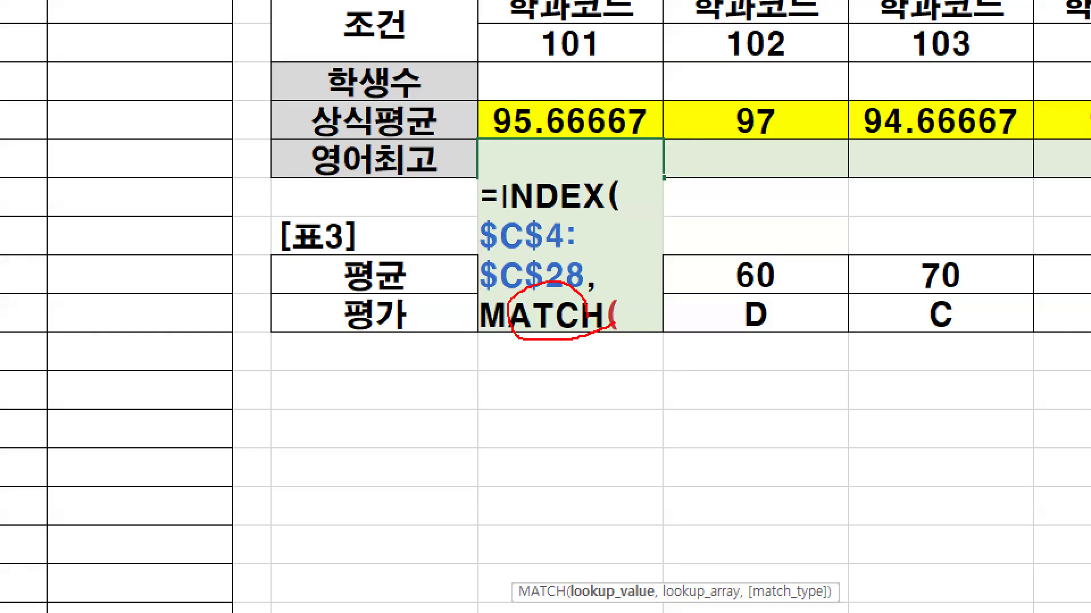
mouse_move(611, 38)
left_mouse_down()
mouse_move(539, 37)
mouse_move(580, 33)
left_mouse_up()
key("Escape")
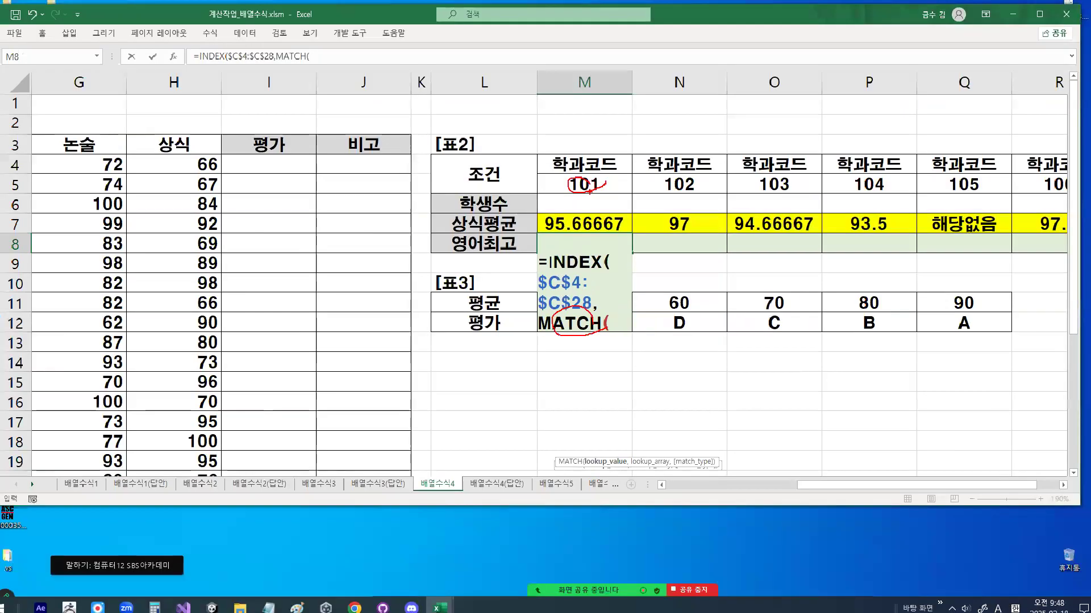
Continue the M8 formula with MAX(($D$4:$D$28=M5), comparing the absolute department code range with the code above
type("MAX")
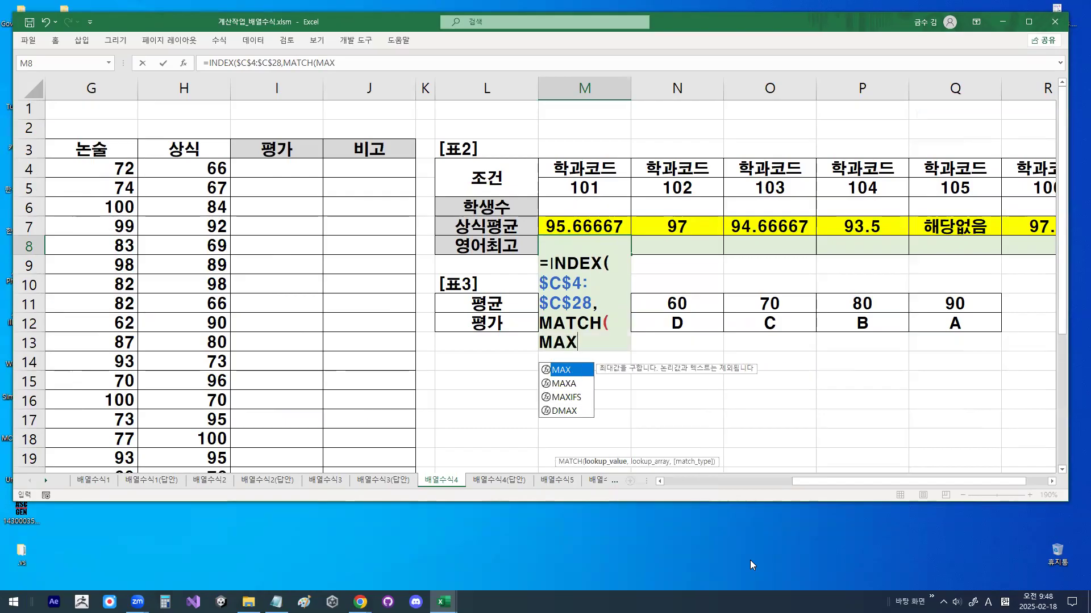
type("((")
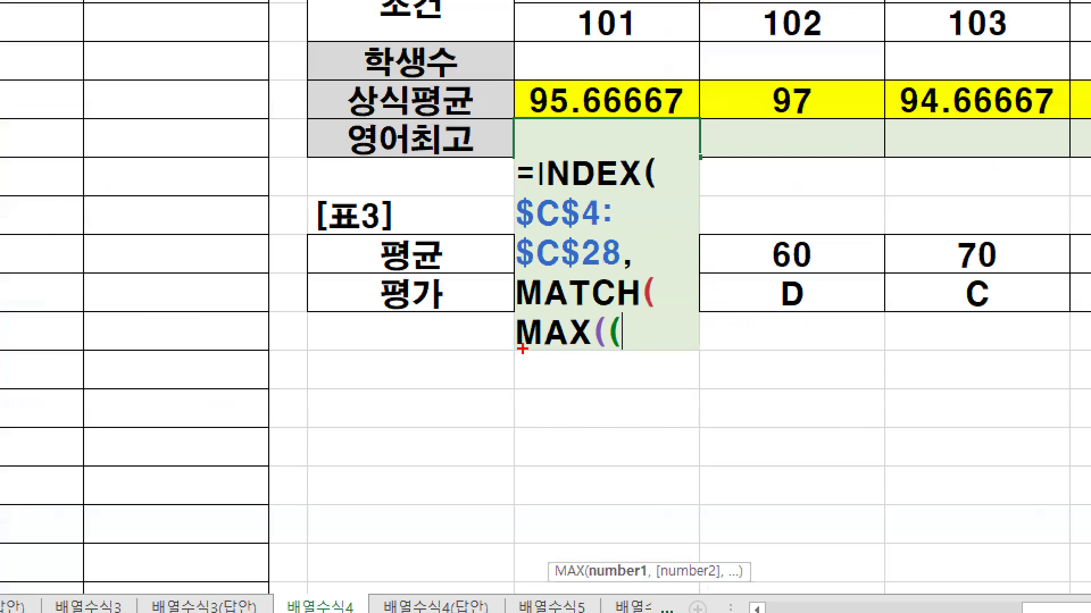
mouse_move(515, 349)
left_mouse_down()
mouse_move(555, 348)
mouse_move(622, 307)
left_mouse_up()
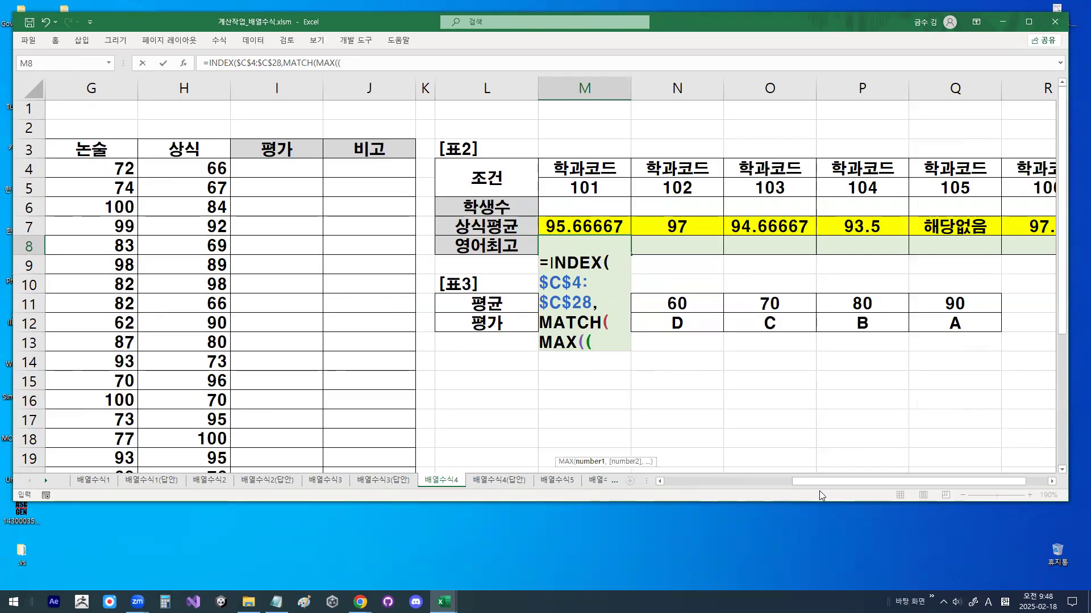
left_click_drag(816, 481, 624, 482)
left_click_drag(332, 161, 337, 443)
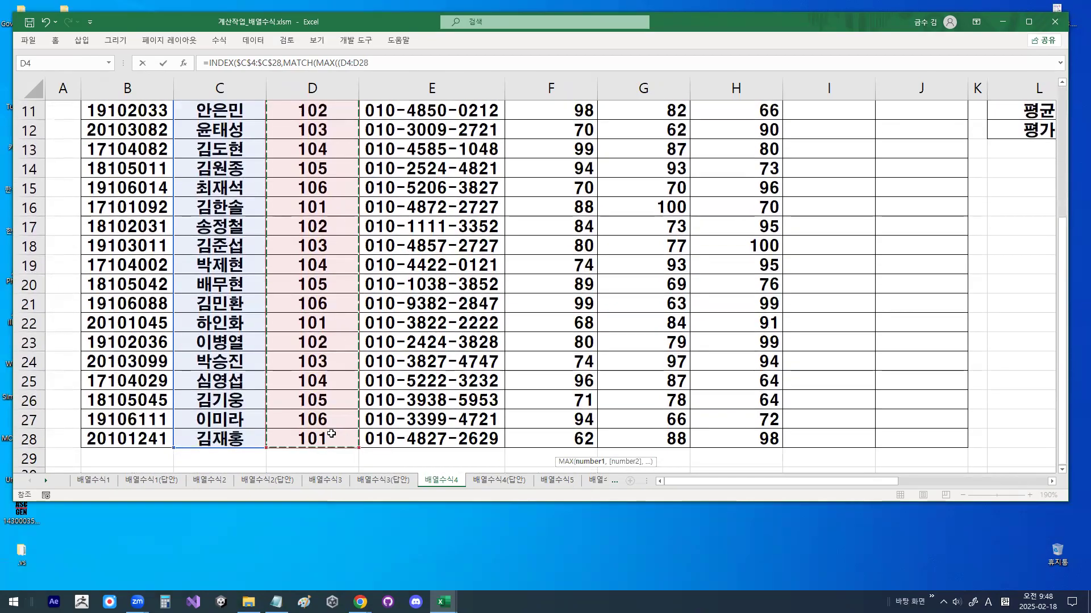
key("F4")
type("=")
left_click(585, 187)
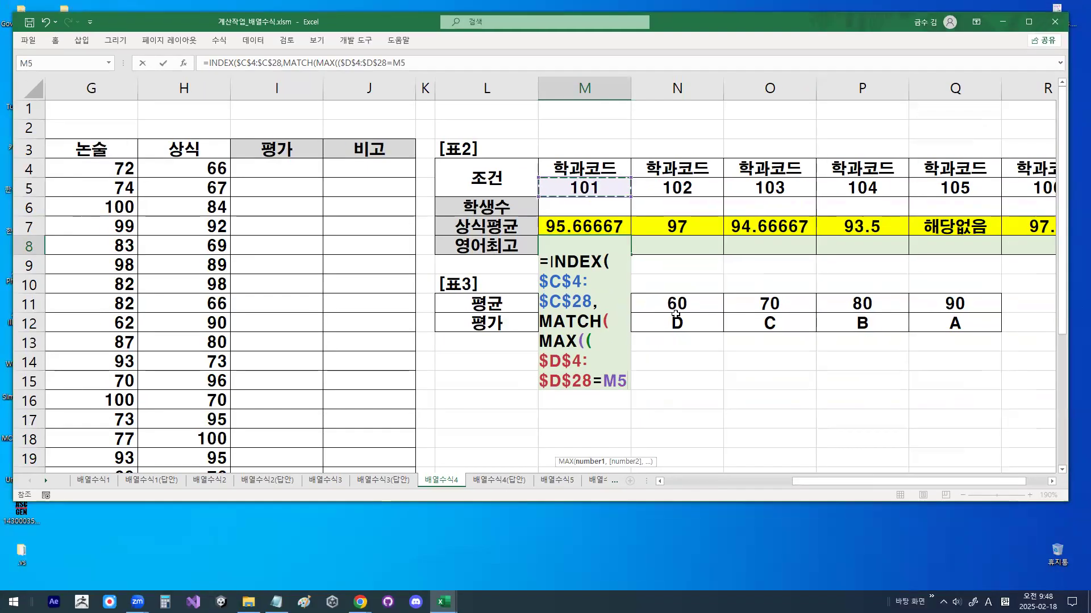
type(")")
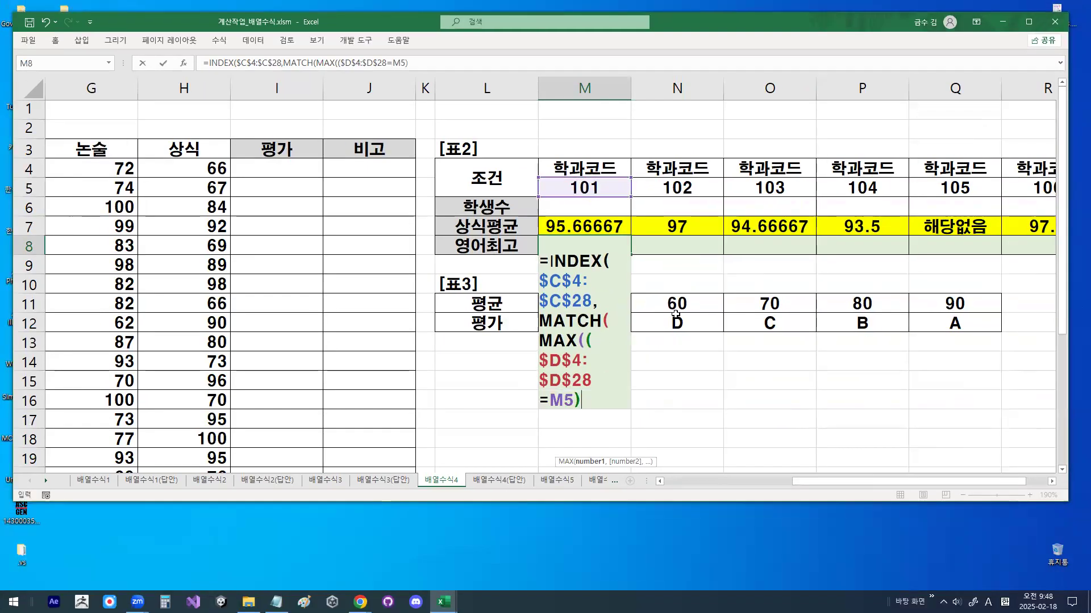
Multiply the condition in the M8 formula by the absolute English score range $F$4:$F$28 and close the MAX function
scroll(678, 315, "down", 2)
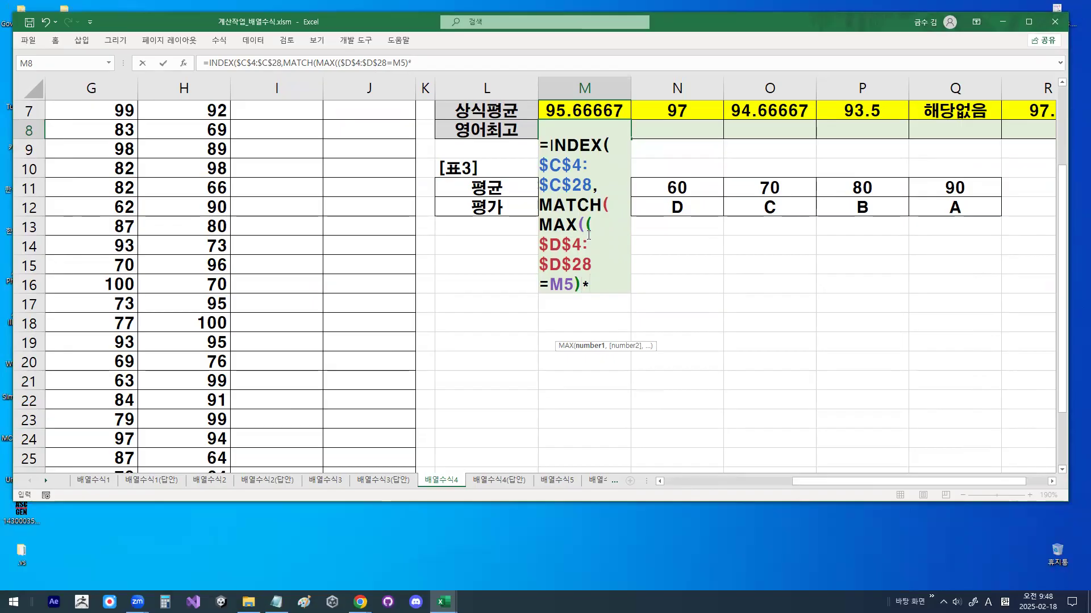
left_click_drag(824, 480, 738, 493)
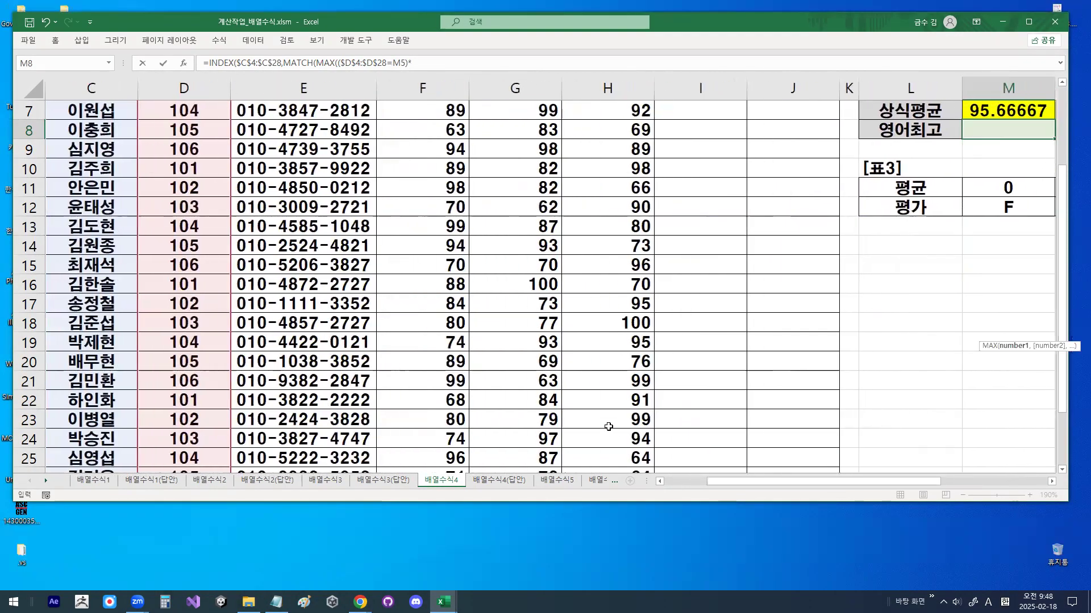
scroll(460, 206, "up", 2)
left_click_drag(441, 169, 452, 437)
key("F4")
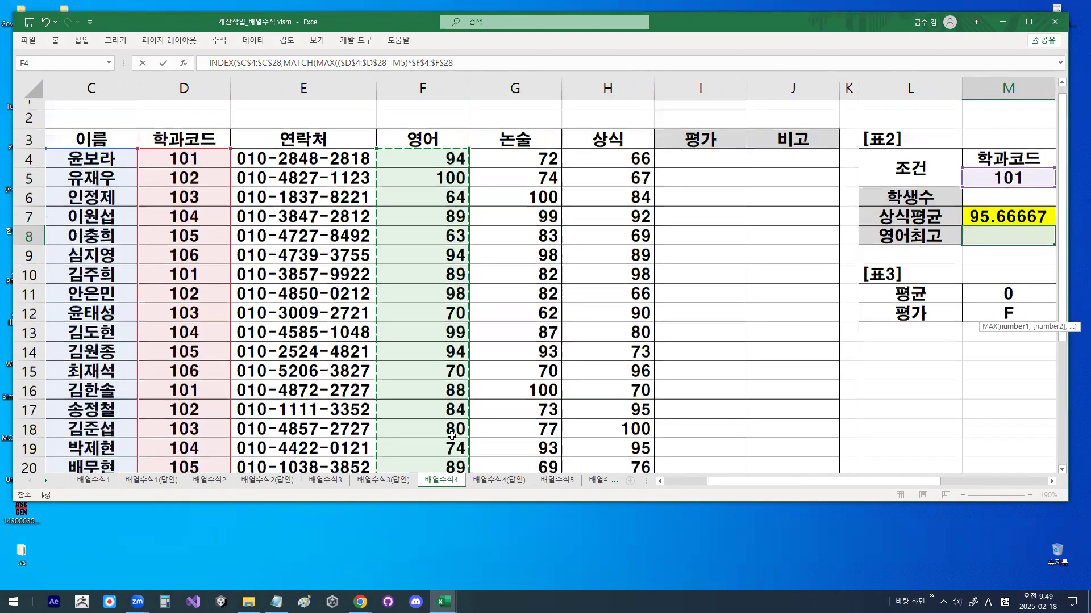
left_click(1050, 483)
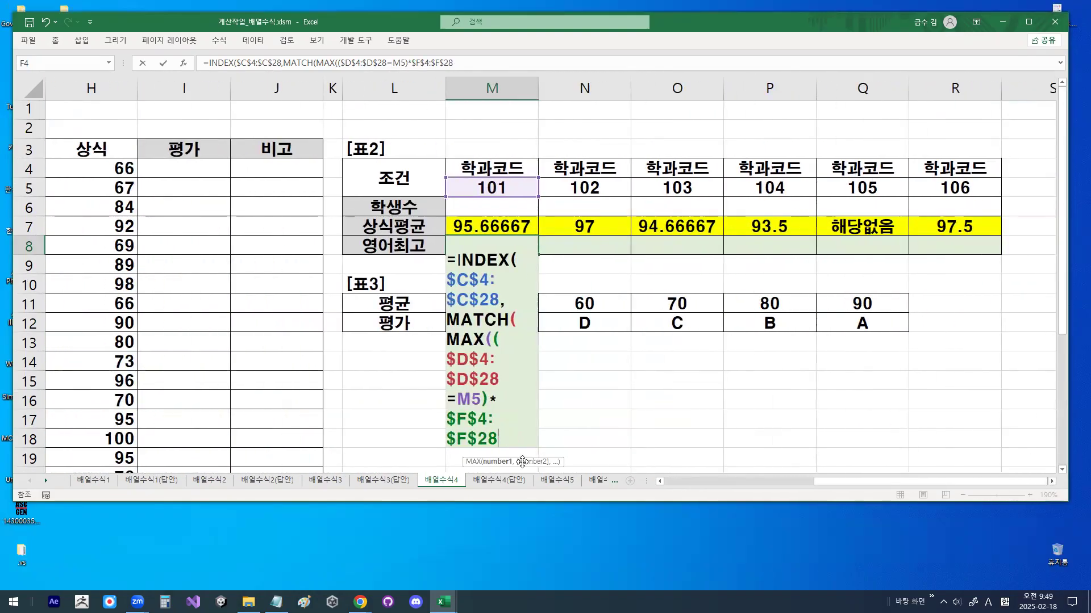
type(")")
Underline MAX(( and bracket the whole MAX expression in M8 on a zoomed view, then add the comma before MATCH's lookup array
scroll(495, 424, "down", 2)
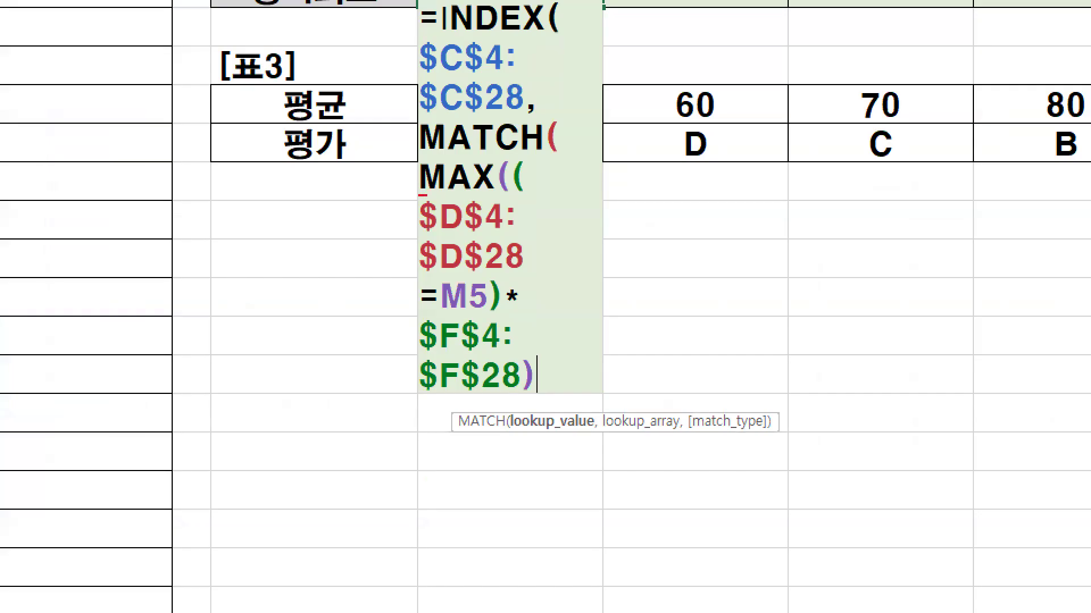
left_click_drag(422, 195, 528, 195)
left_click_drag(414, 163, 401, 374)
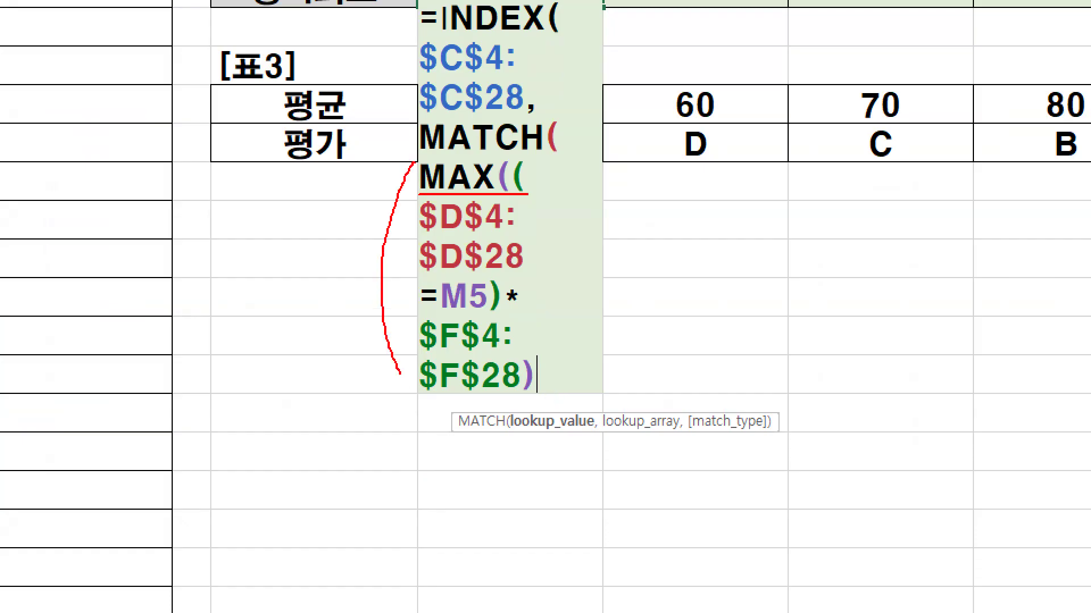
type(",")
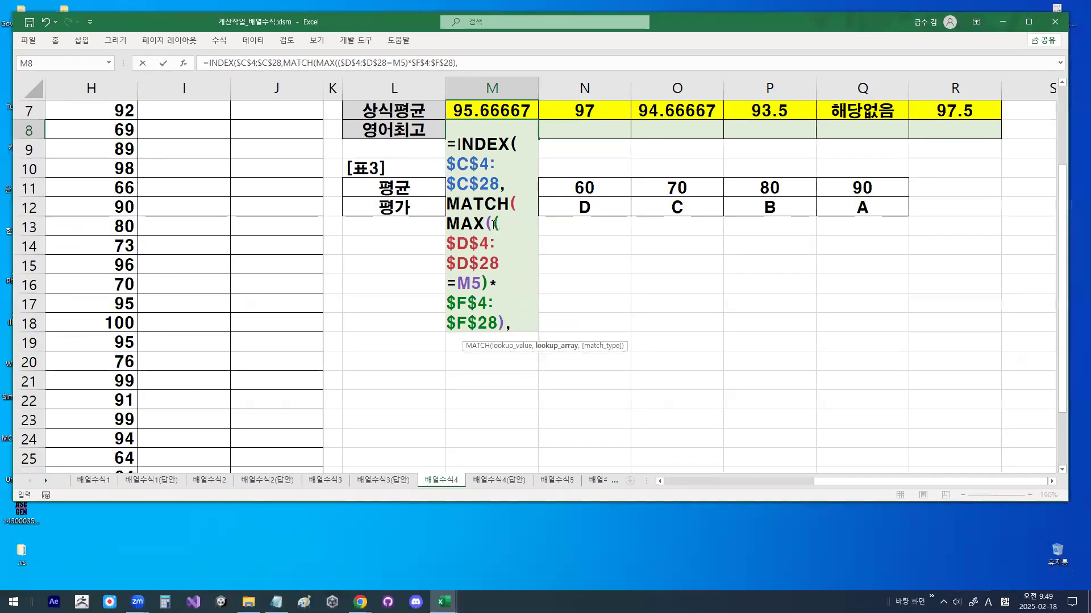
Copy ($D$4:$D$28=M5)*$F$4:$F$28 from inside MAX, insert it as MATCH's lookup array in M8 and mark its end
left_click_drag(499, 209, 485, 402)
left_click_drag(492, 325, 500, 324)
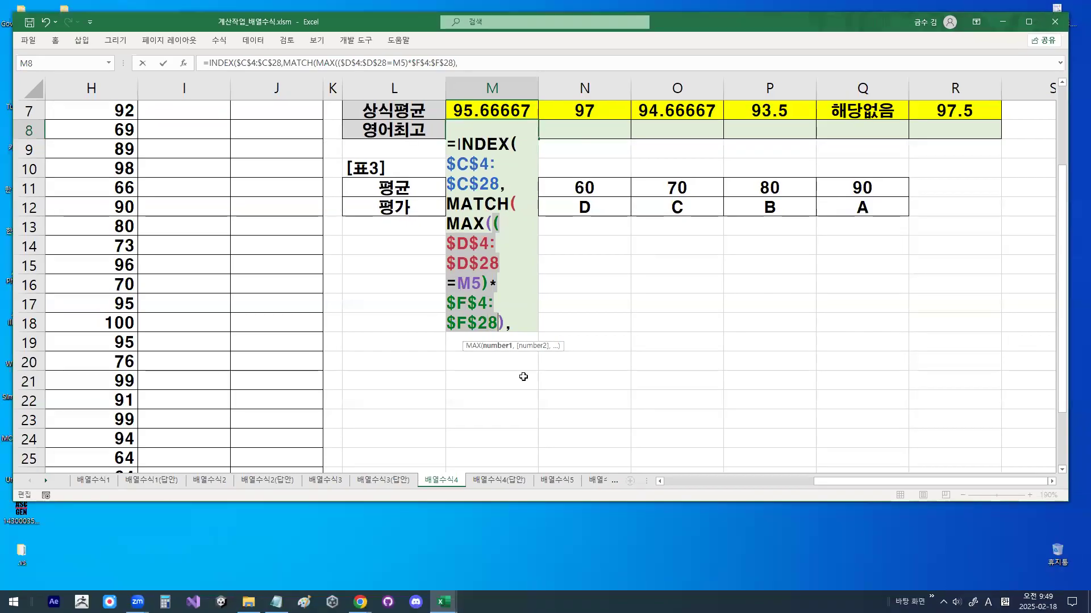
left_click(515, 323)
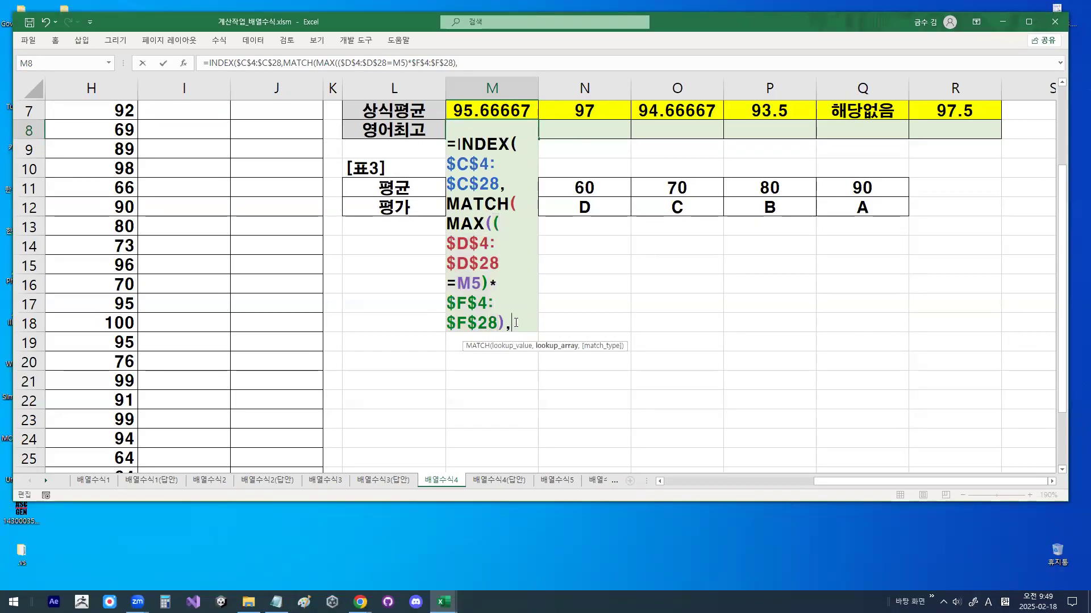
type("($D$4:$D$28=M5)*$F$4:$F$28")
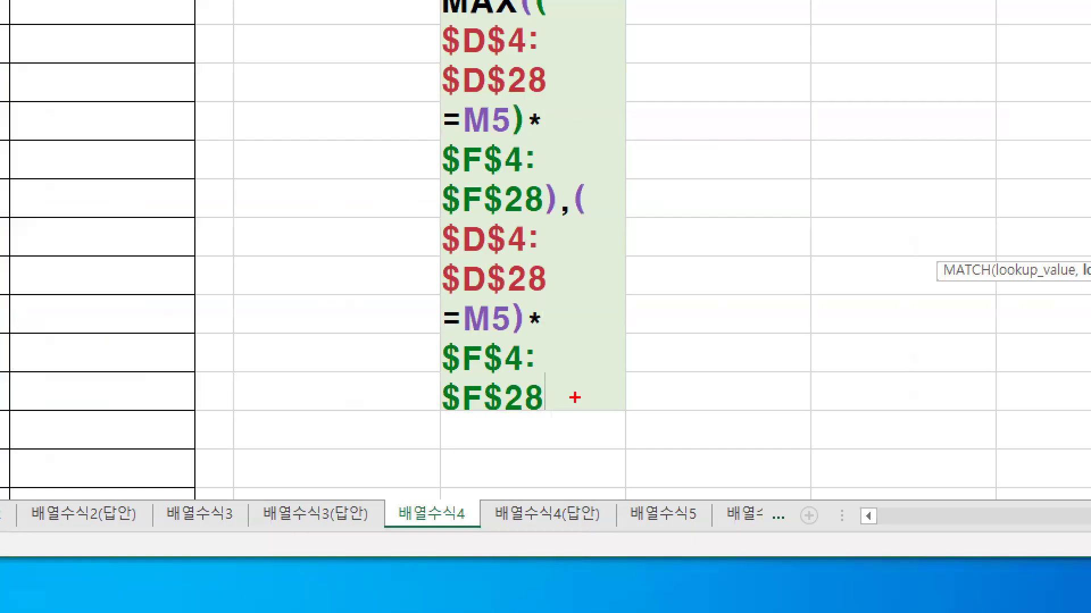
mouse_move(515, 424)
left_mouse_down()
mouse_move(492, 441)
mouse_move(424, 345)
mouse_move(531, 222)
mouse_move(585, 409)
left_mouse_up()
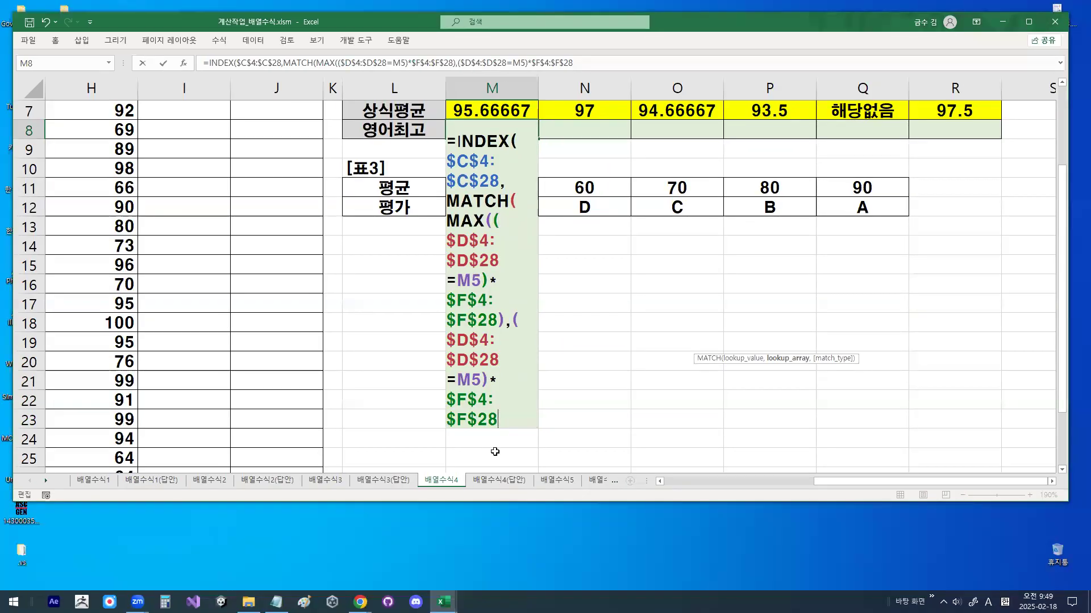
Finish the M8 formula with ,0),1) for an exact match and column 1, and enter it as an array formula
type(",")
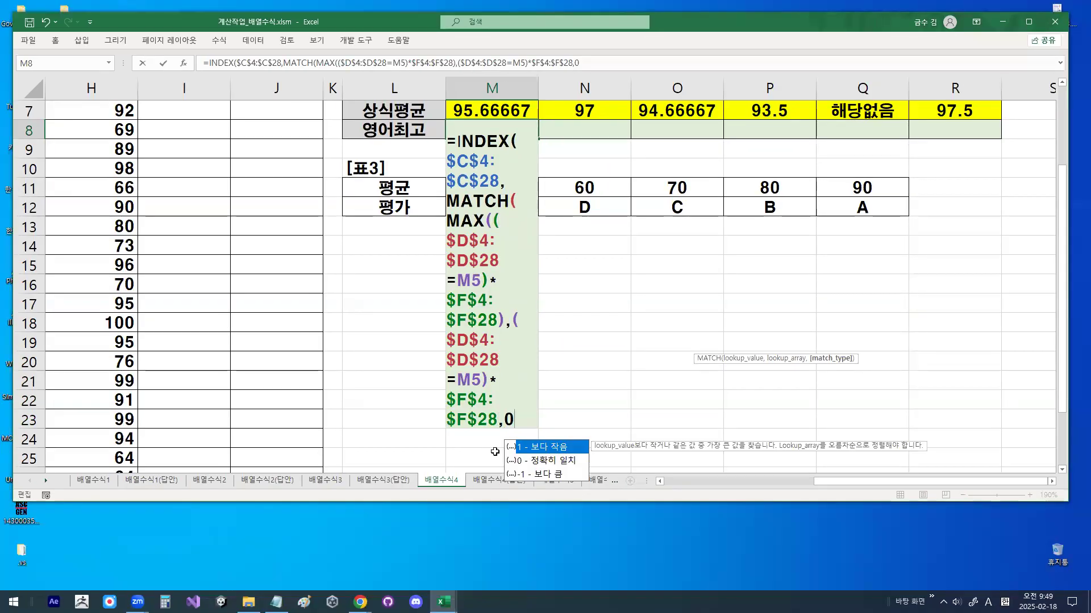
type("0)")
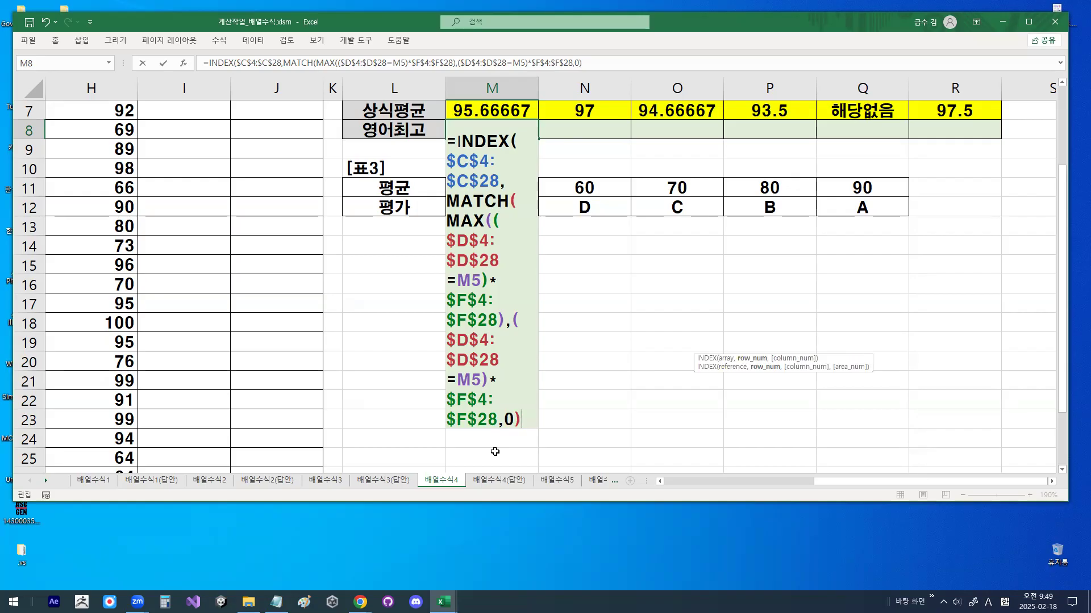
type(",")
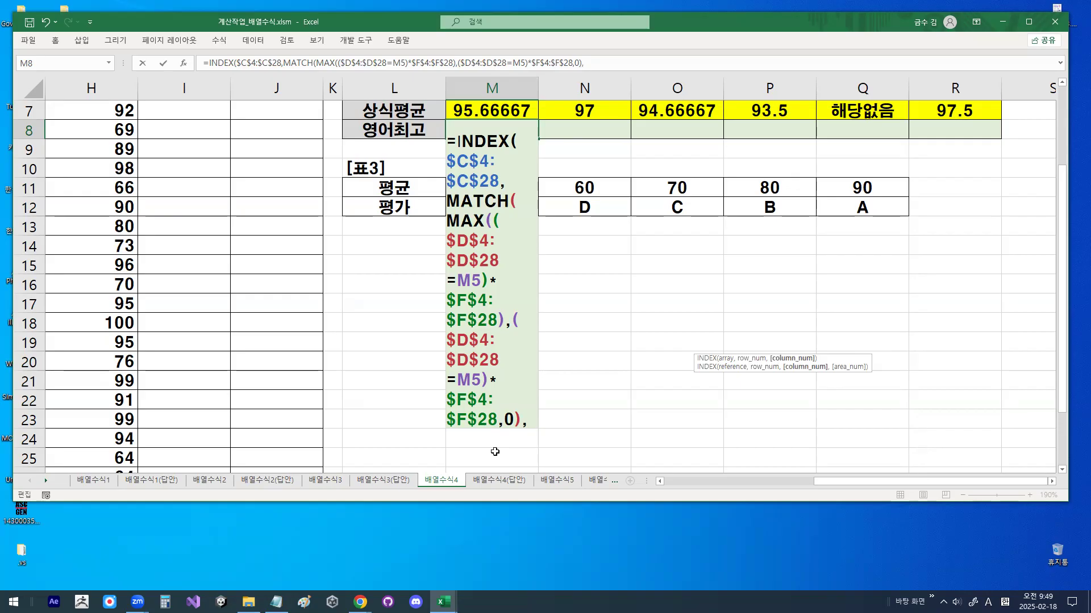
type("1)")
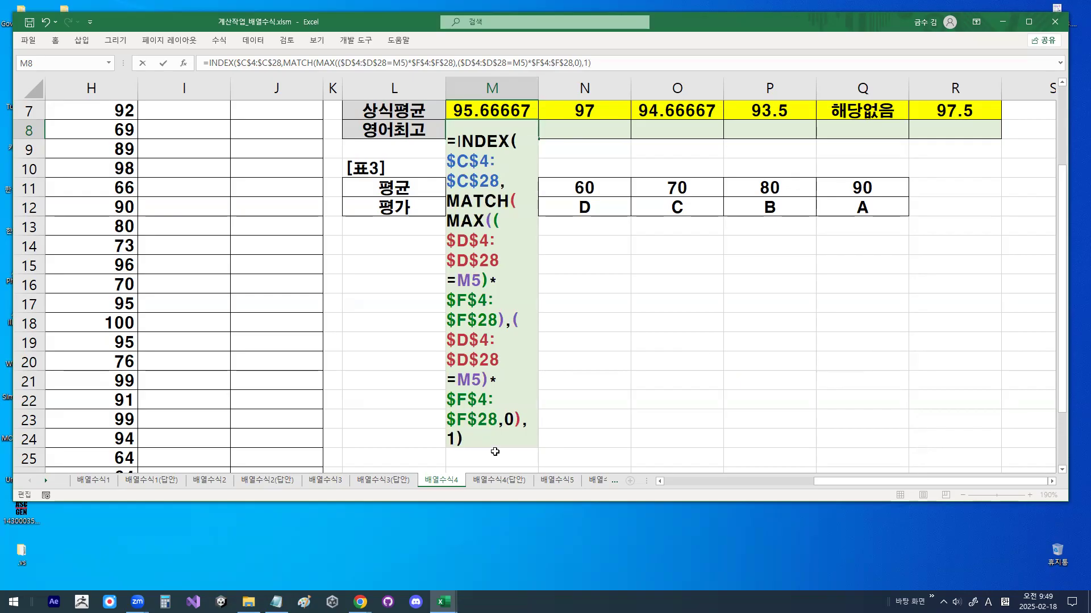
key("ctrl+shift+Return")
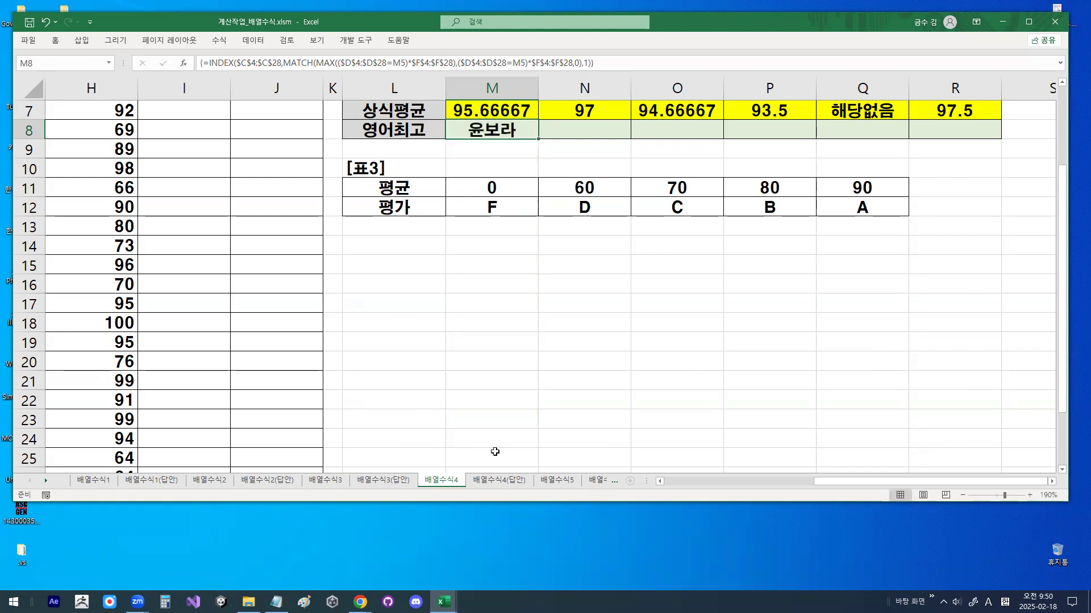
Fill the 영어최고 array formula from M8 across to R8 and check the formulas in M8 through P8
scroll(528, 295, "up", 2)
left_click_drag(537, 255, 960, 257)
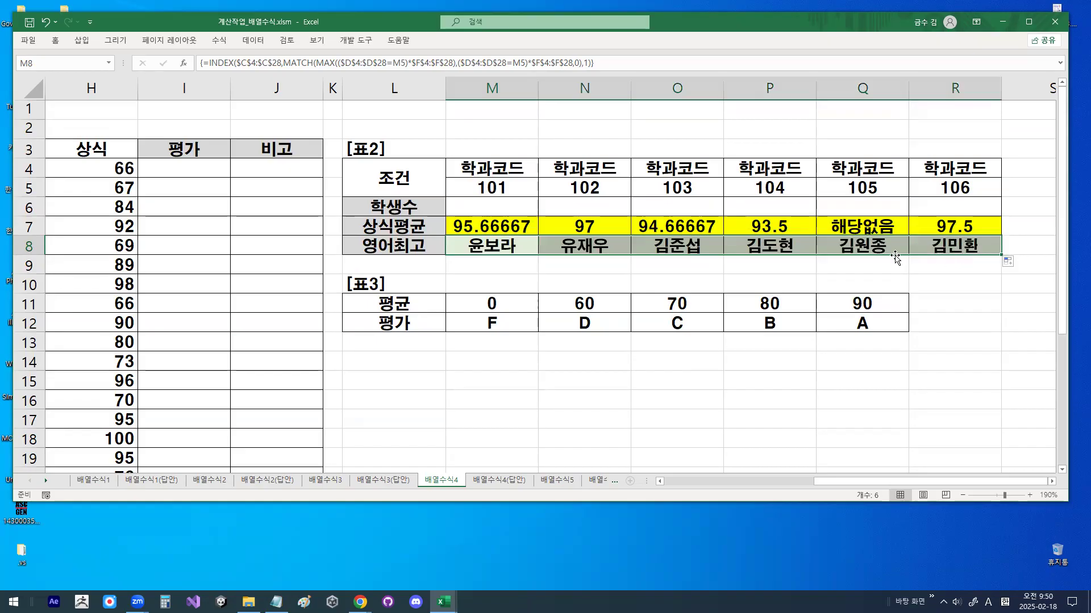
left_click(487, 249)
left_click(578, 249)
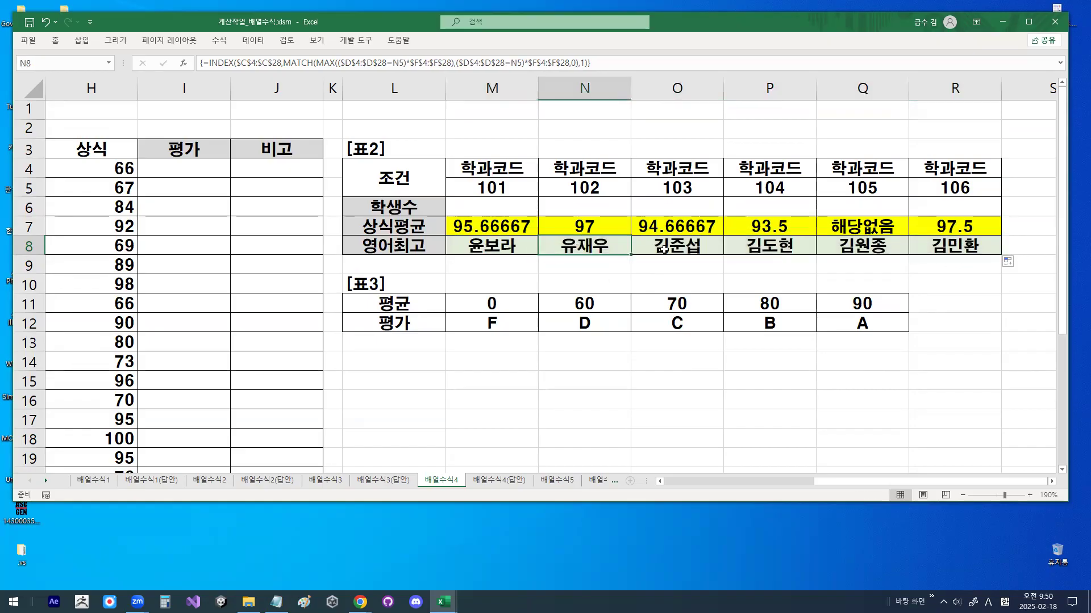
left_click(663, 249)
left_click(768, 246)
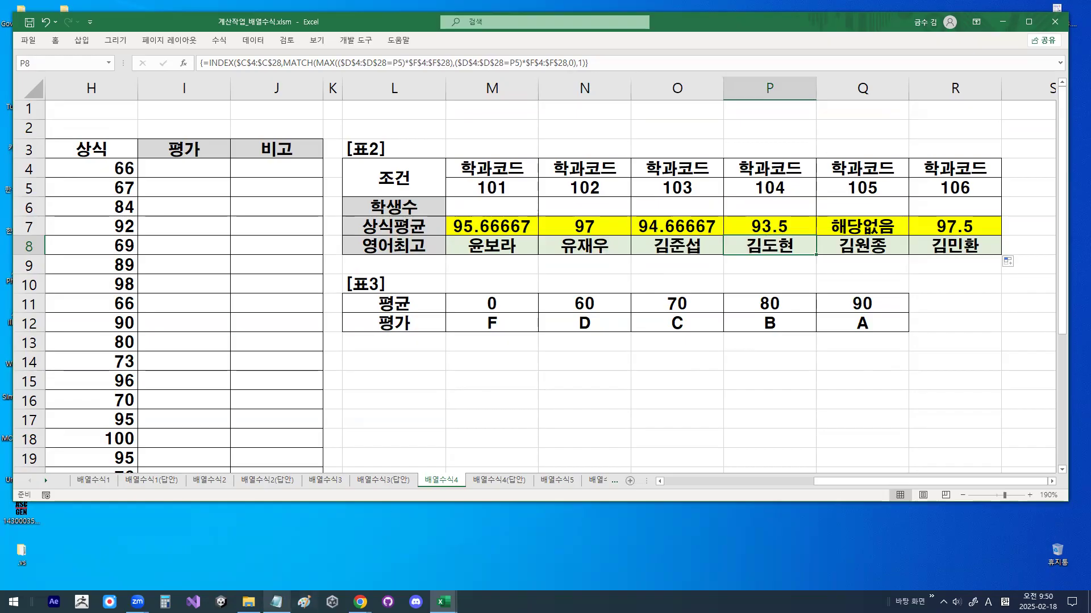
Switch to the Notepad notes and delete the extra blank lines between the <최종식> formula and the cell-reference formula
left_click(276, 601)
key("Delete")
key("Delete")
key("Delete")
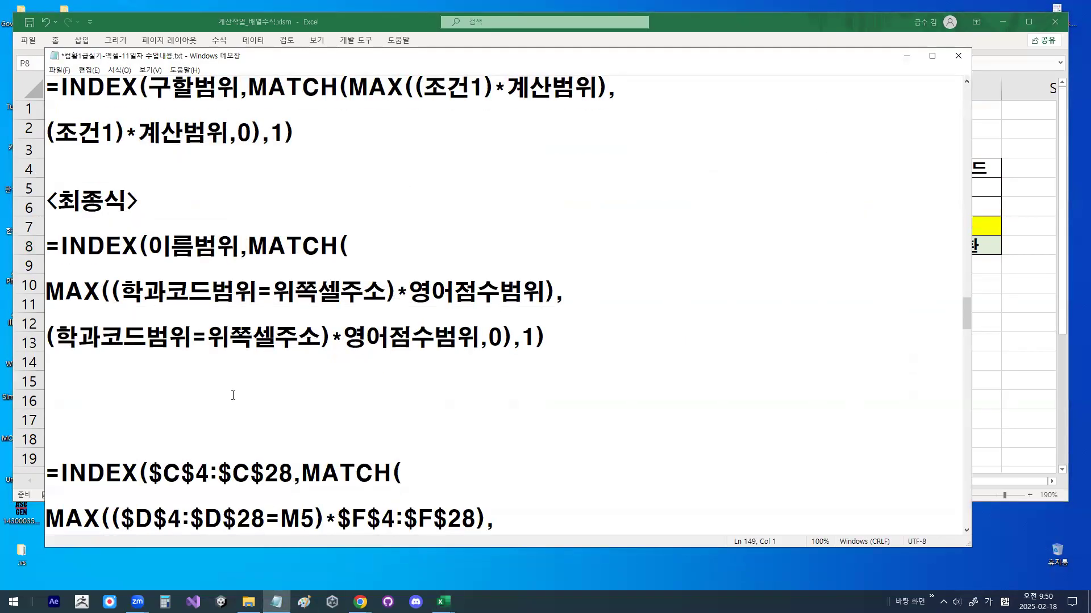
key("Down")
key("Down")
key("Down")
key("Down")
key("Down")
key("Down")
key("Down")
key("Down")
key("Down")
key("Down")
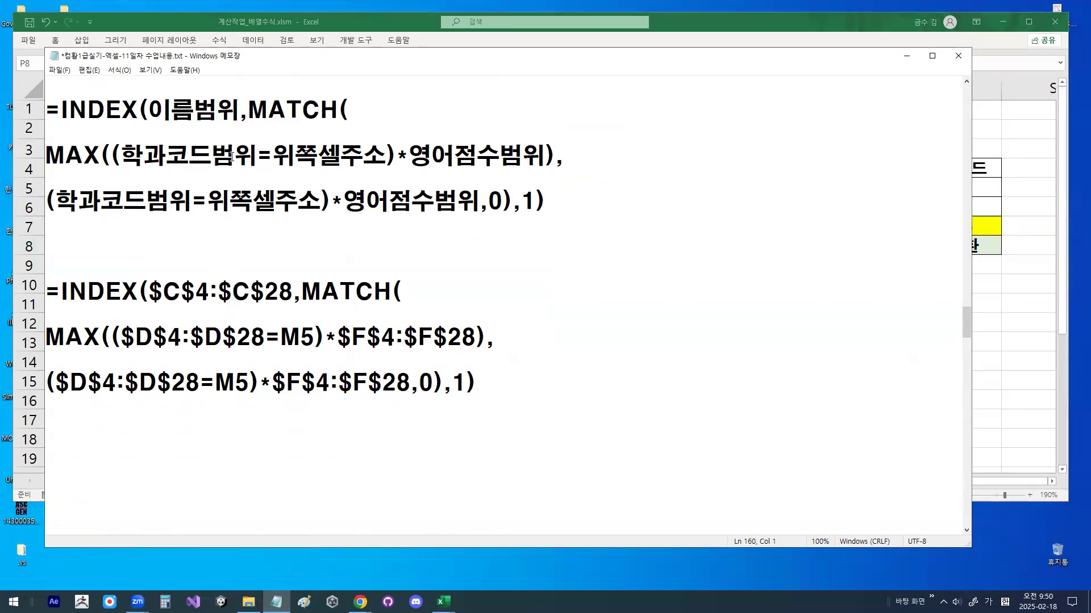
Underline the name range and MAX parts in both formulas and the lookup array in the cell-reference one, then clear the marks
left_click_drag(158, 125, 247, 125)
left_click_drag(157, 305, 279, 304)
left_click_drag(64, 177, 543, 176)
left_click_drag(41, 357, 472, 357)
left_click_drag(59, 398, 419, 400)
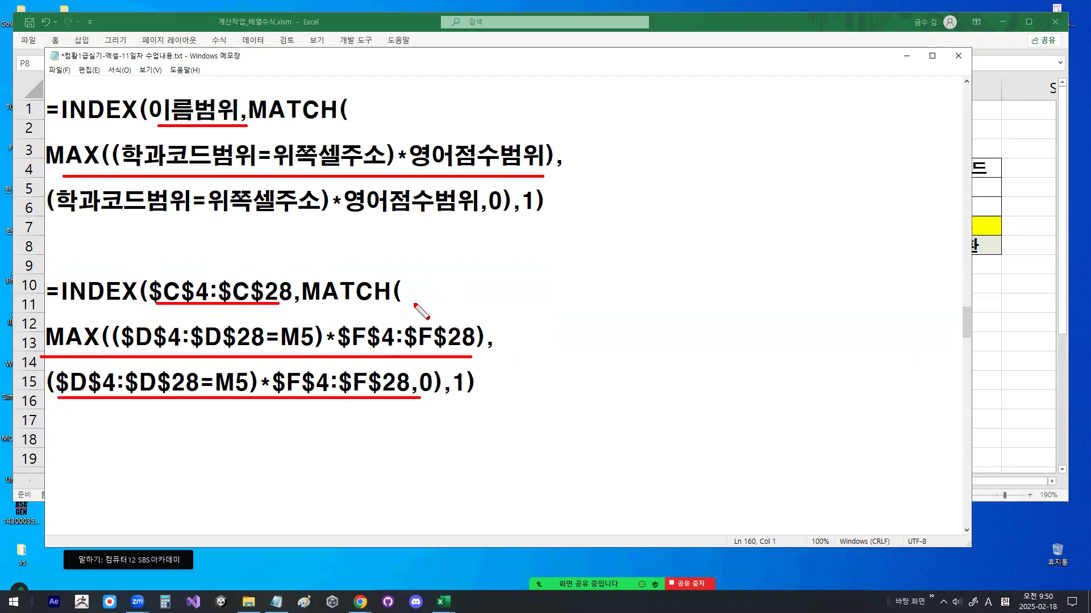
key("Escape")
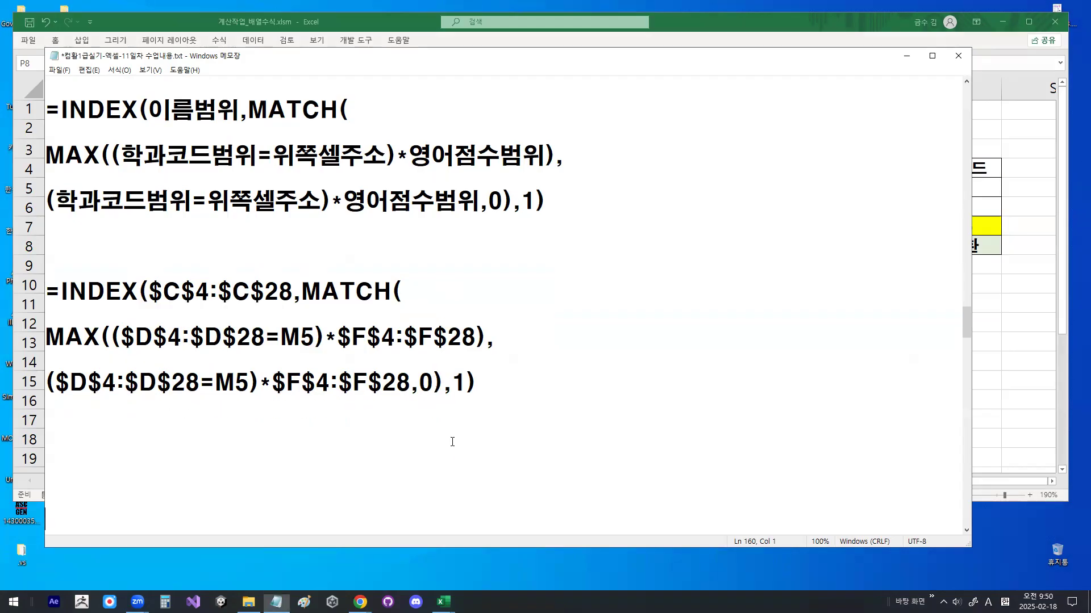
Add two blank lines at the end of the notes and minimize them to return to Excel
key("Return")
key("Return")
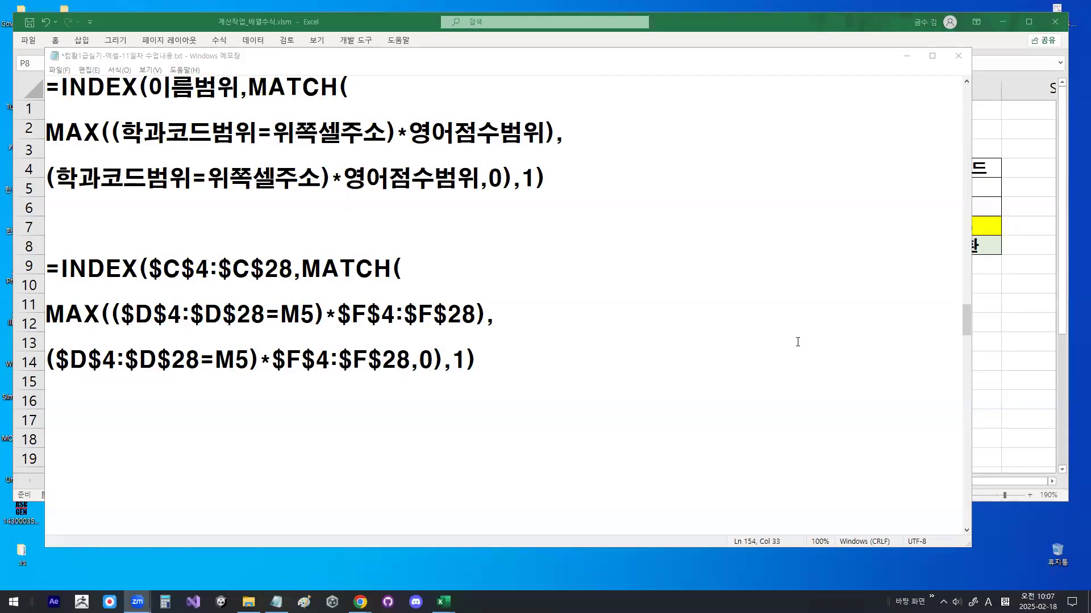
left_click(414, 412)
left_click(907, 56)
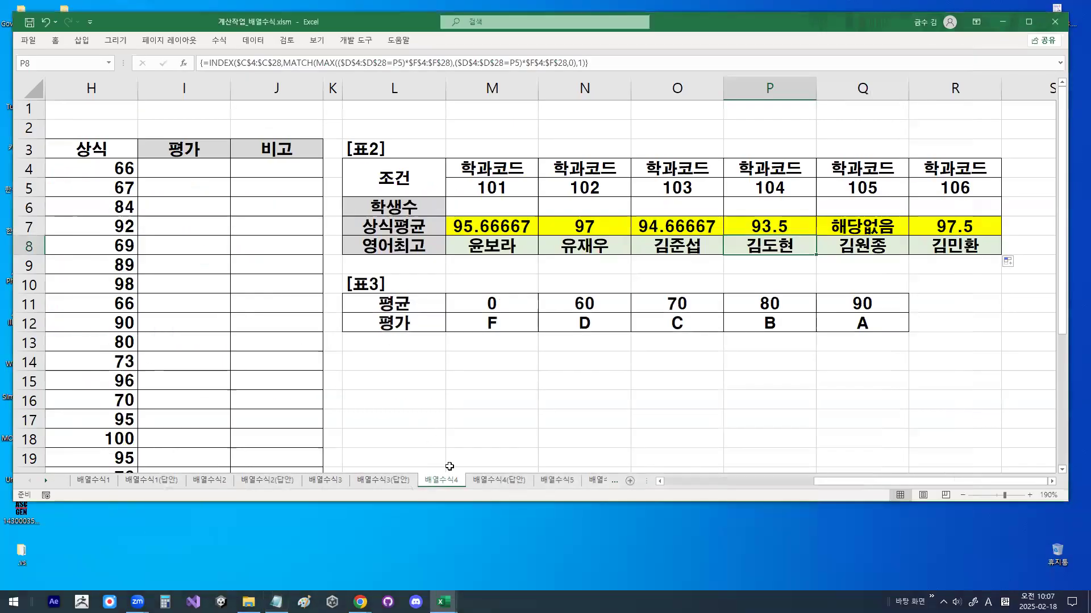
Open sheet 배열수식5, examine 표1 and the tables below it, and select H26 in 표3
left_click(566, 484)
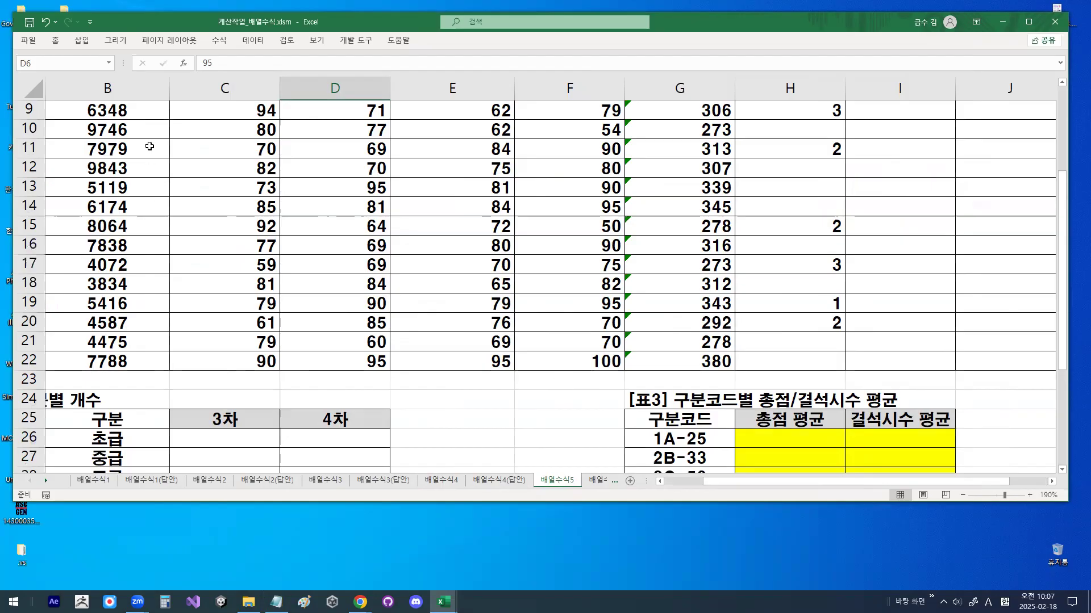
left_click(398, 378)
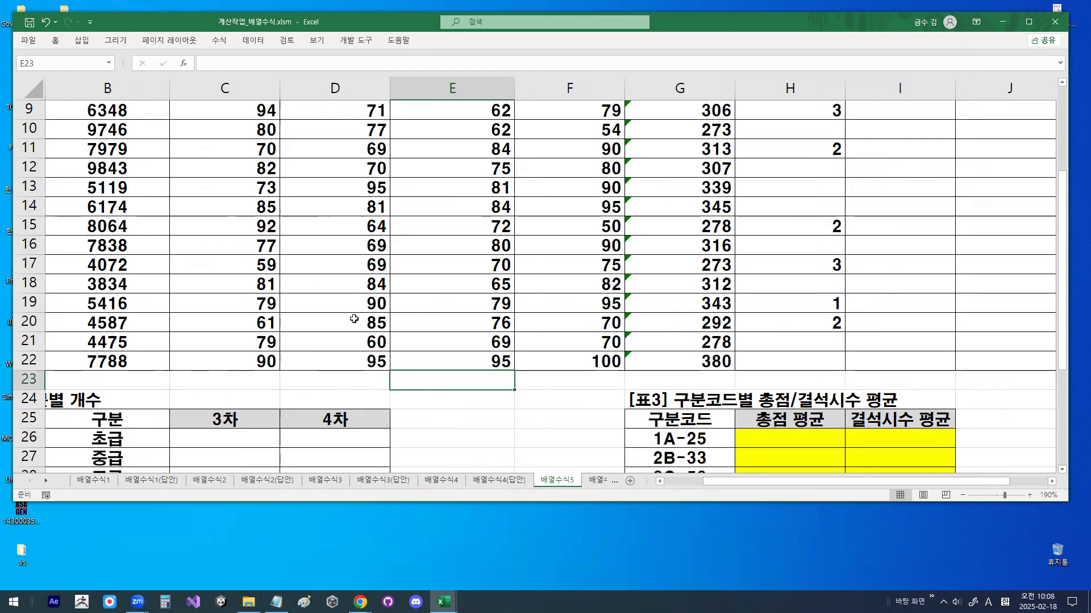
scroll(242, 345, "up", 3)
left_click(358, 263)
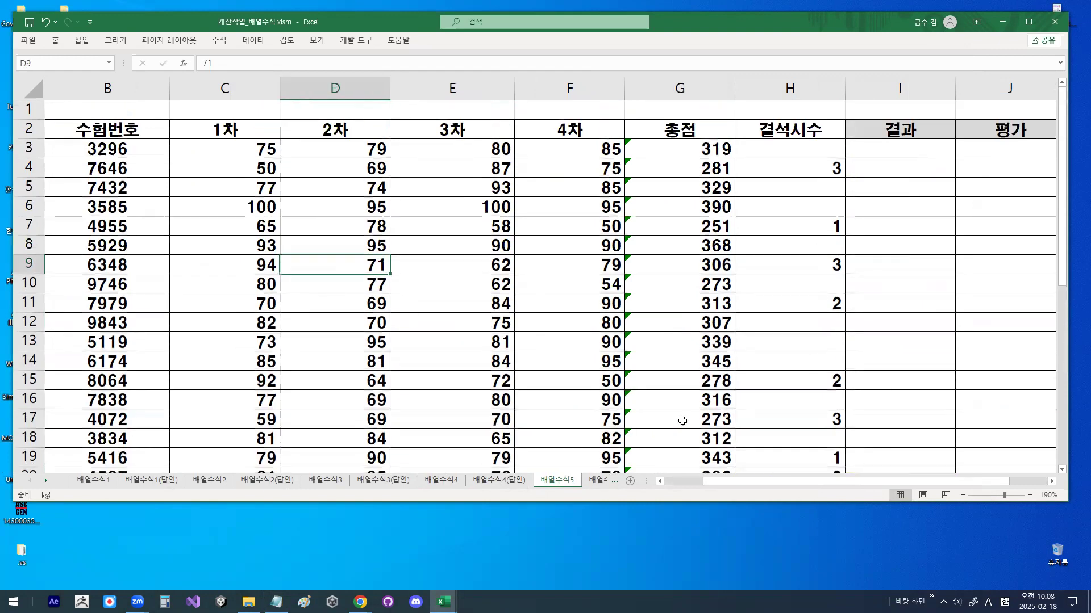
left_click_drag(765, 484, 645, 487)
left_click(216, 212)
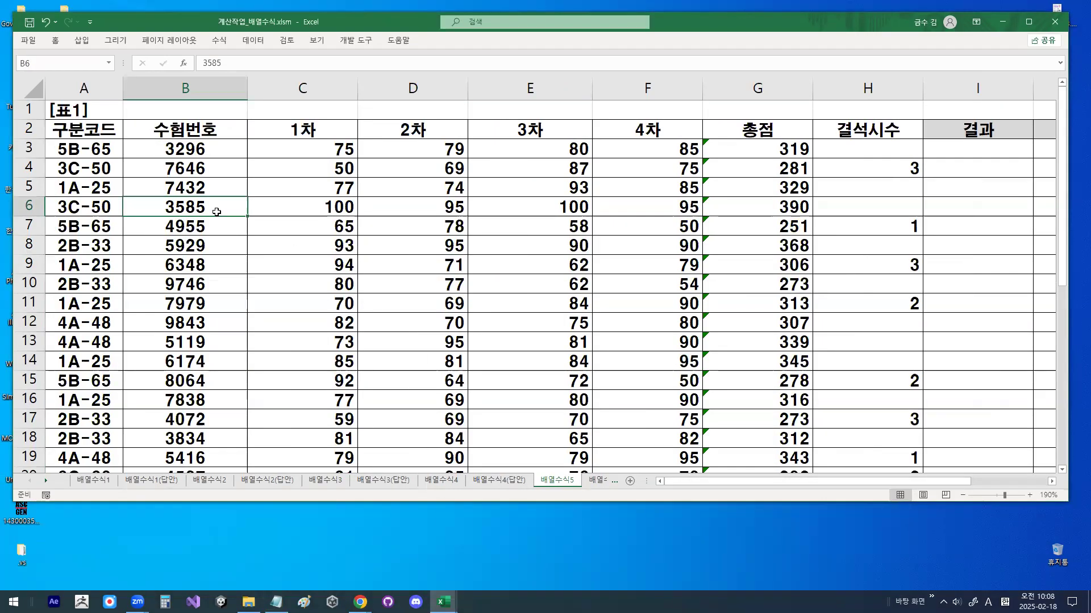
scroll(217, 212, "down", 7)
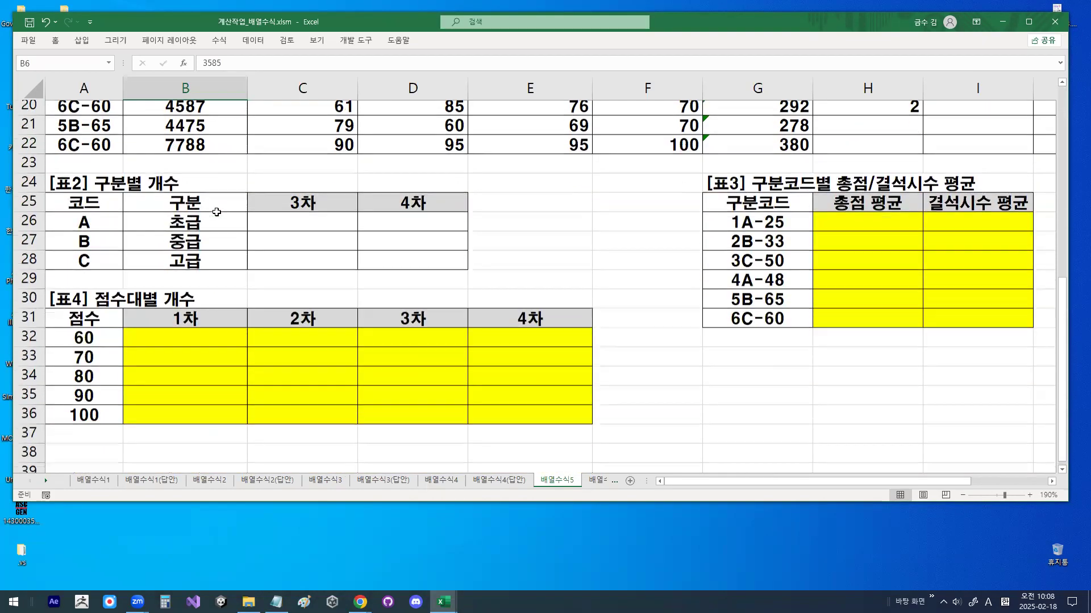
left_click(857, 191)
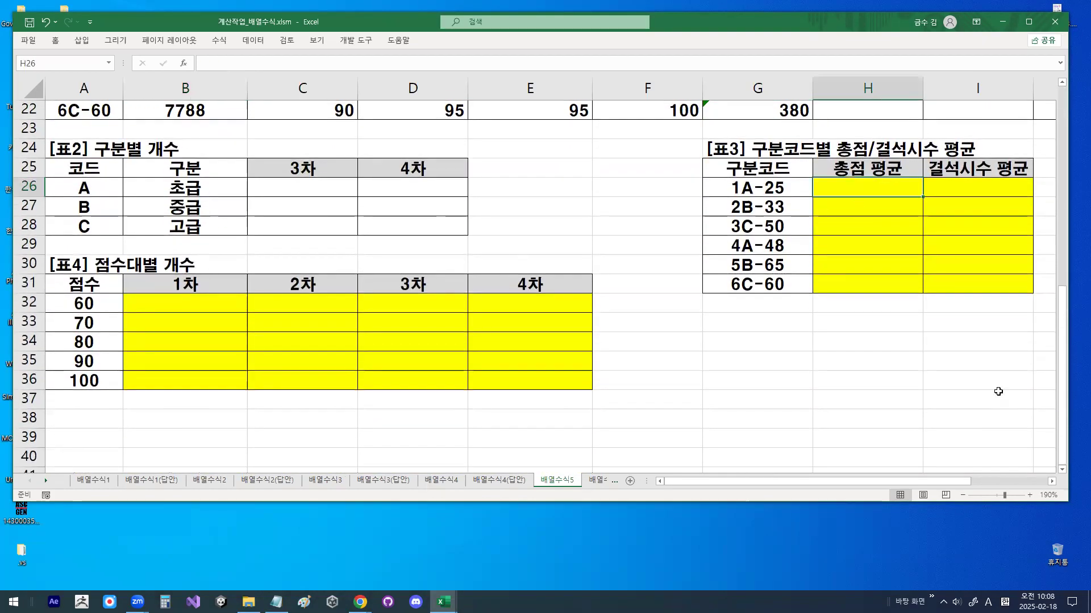
left_click(1052, 481)
left_click(1051, 481)
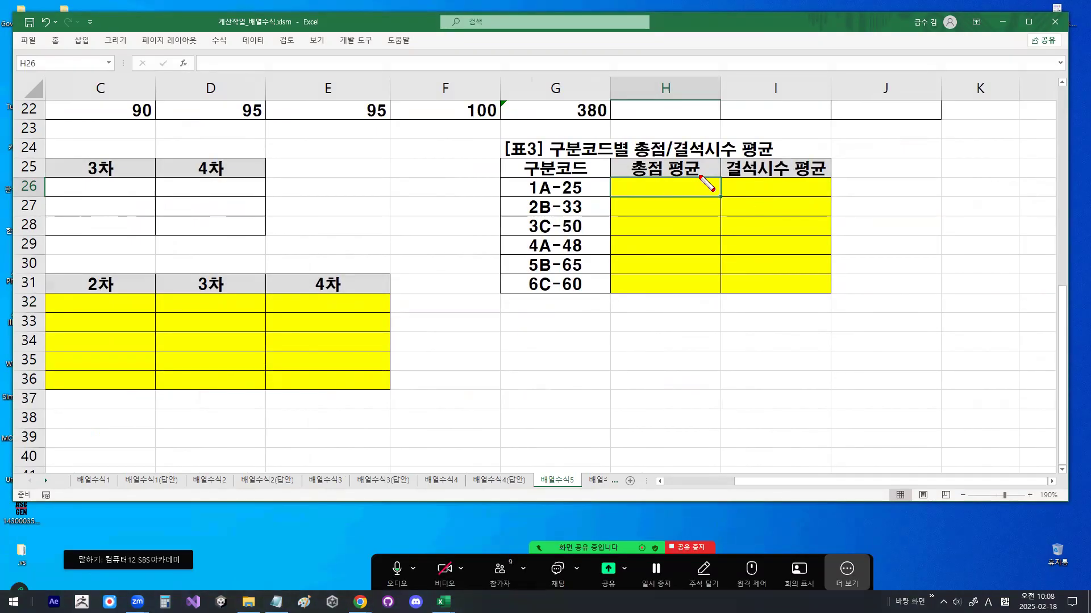
Mark the 총점 평균 and 결석시수 평균 headers of 표3, then clear the marks
mouse_move(670, 177)
left_mouse_down()
mouse_move(636, 180)
mouse_move(647, 158)
mouse_move(670, 178)
left_mouse_up()
mouse_move(787, 169)
left_mouse_down()
mouse_move(773, 189)
mouse_move(767, 155)
mouse_move(795, 170)
left_mouse_up()
key("Escape")
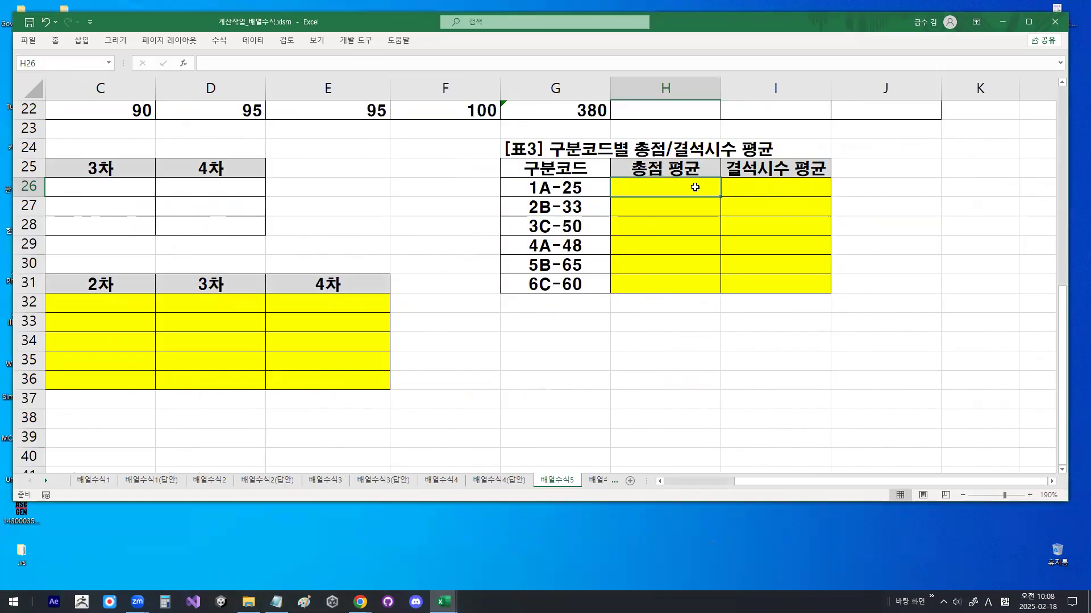
Circle the empty result cells under 총점 평균 and 결석시수 평균 in 표3, then clear the marks
key("ctrl+1")
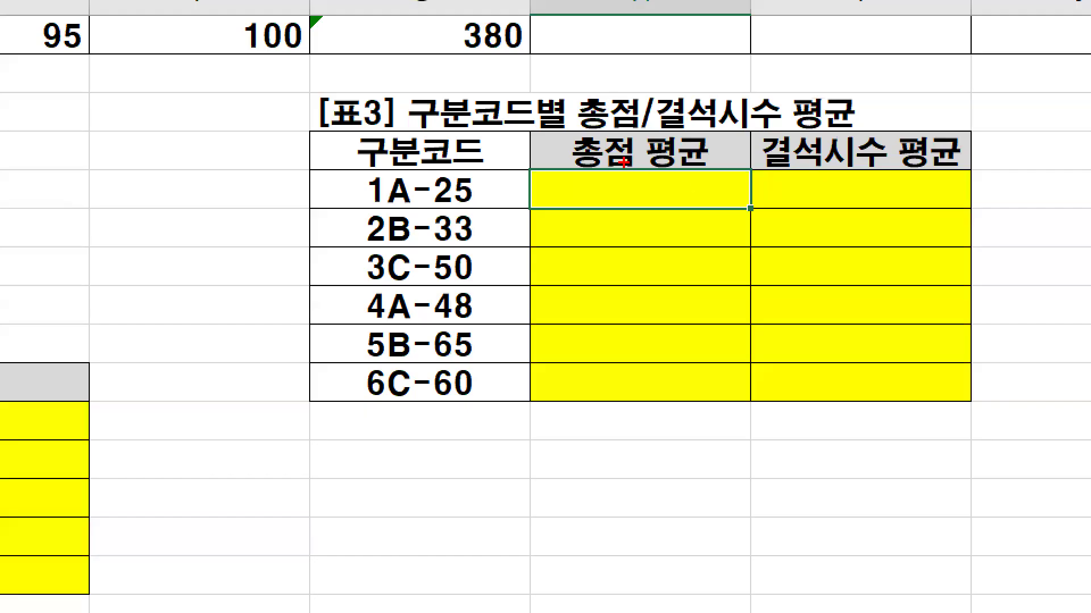
mouse_move(740, 306)
left_mouse_down()
mouse_move(662, 385)
mouse_move(670, 230)
mouse_move(751, 314)
left_mouse_up()
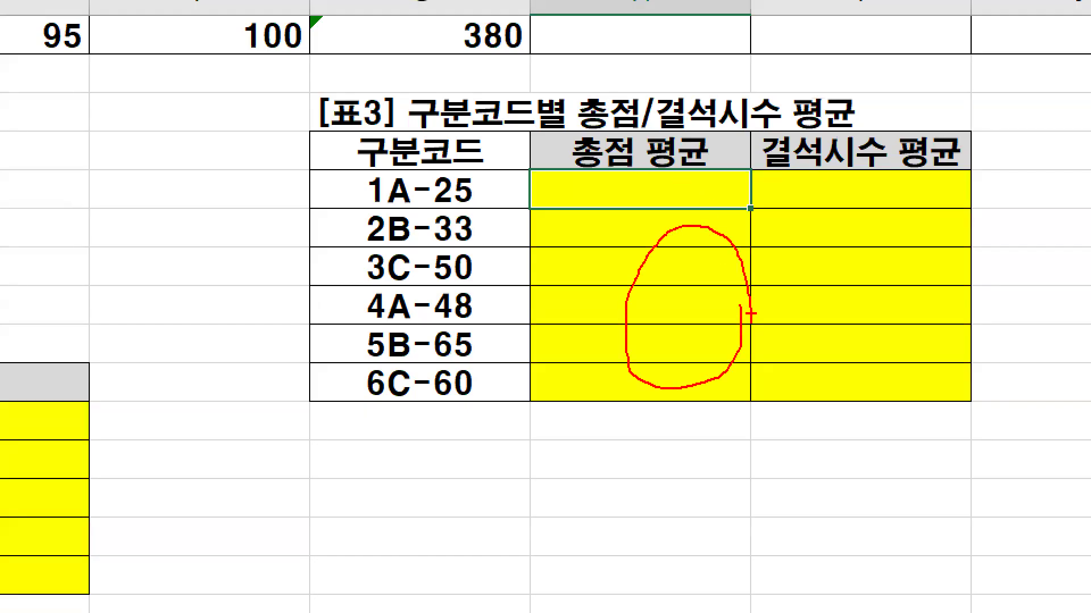
mouse_move(917, 327)
left_mouse_down()
mouse_move(798, 287)
mouse_move(958, 332)
left_mouse_up()
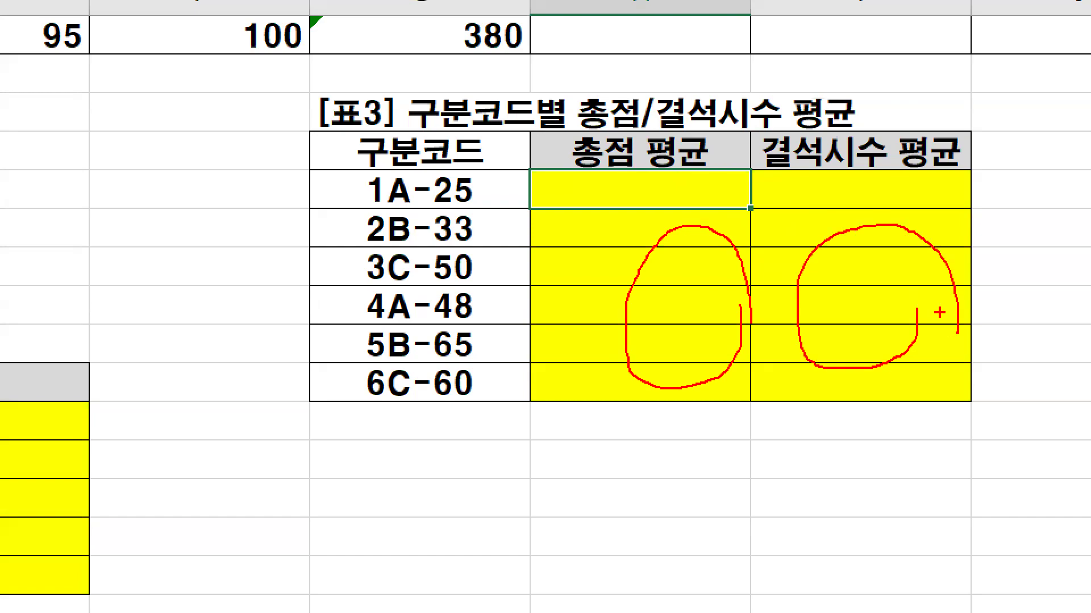
key("Escape")
Compare the 총점 평균 and 결석시수 평균 headers of 표3 with the 총점 and 결석시수 columns of 표1
left_click(647, 171)
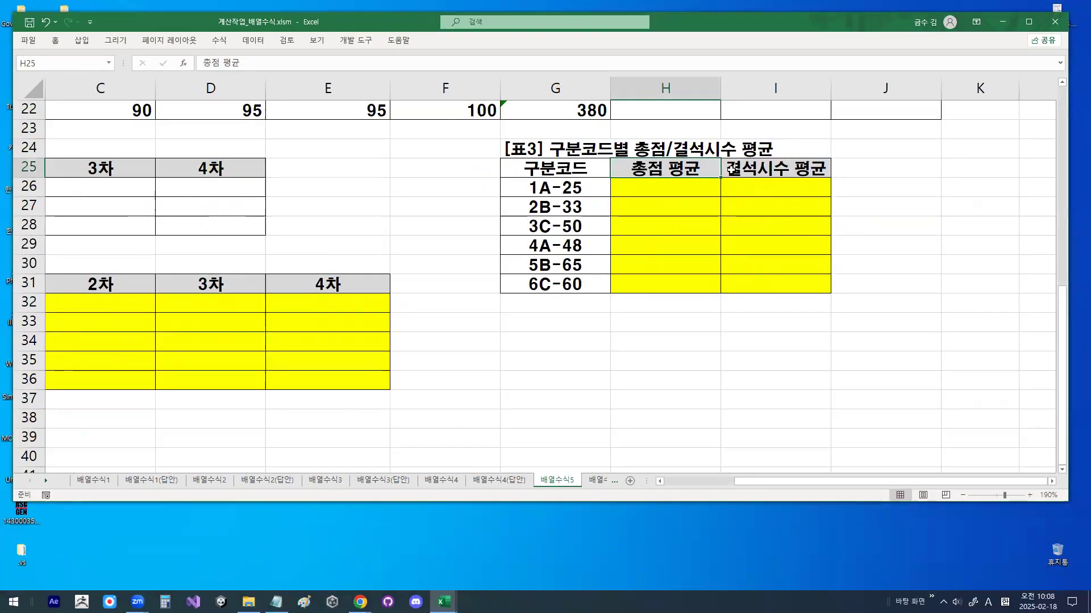
left_click(752, 166)
left_click(689, 165)
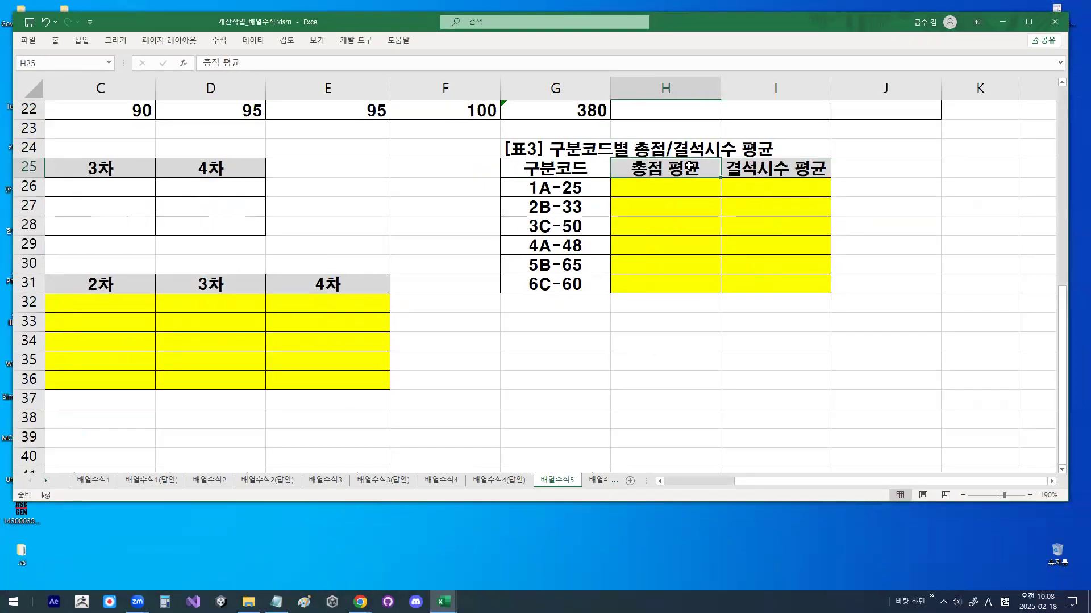
left_click(747, 165)
left_click(659, 169)
left_click(744, 166)
left_click(687, 171)
left_click(744, 166)
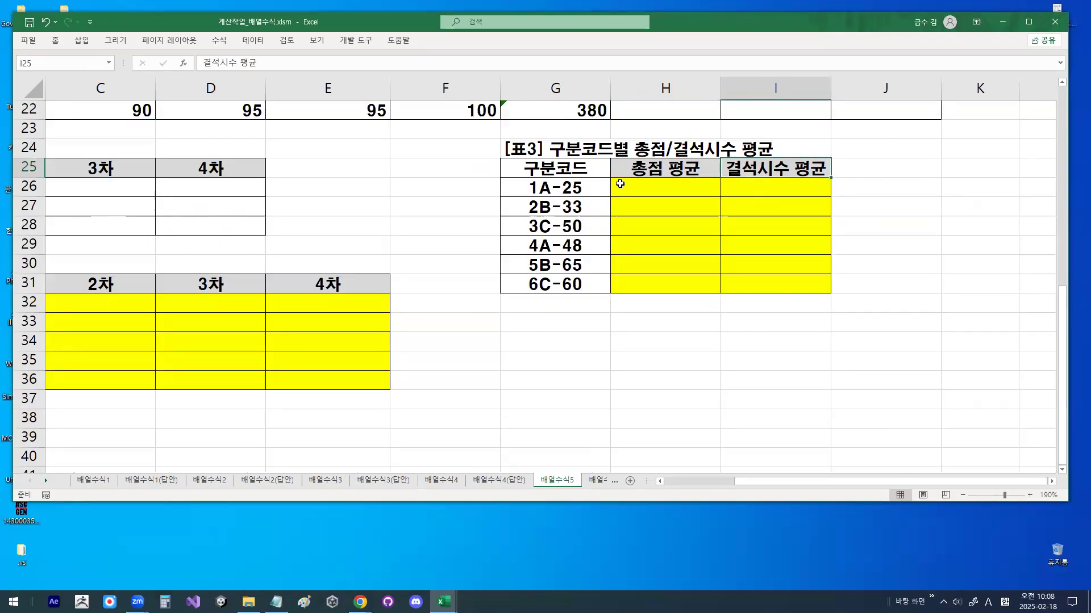
scroll(601, 200, "up", 7)
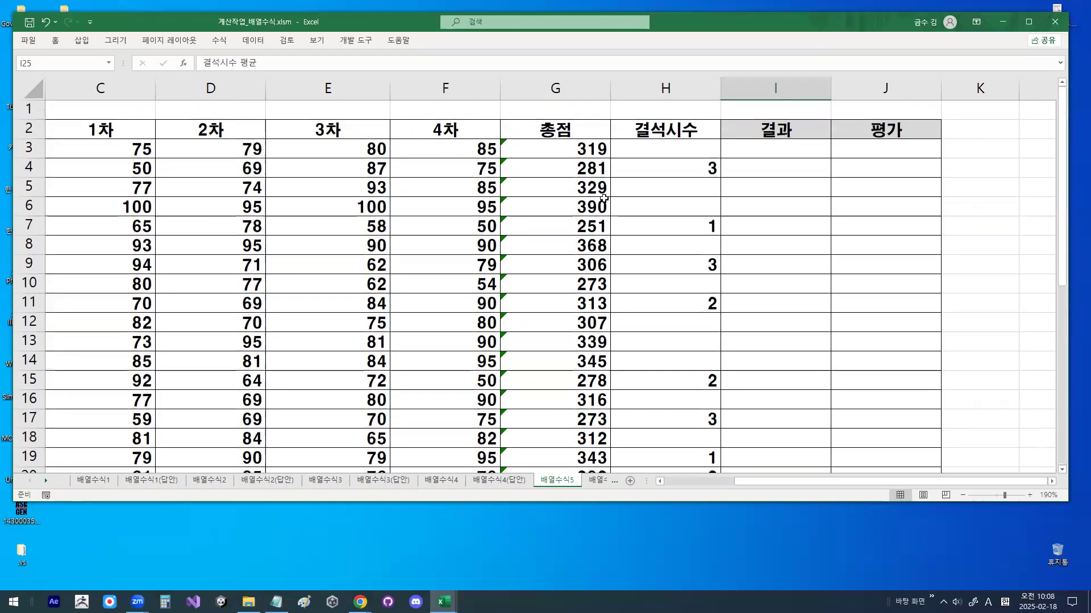
left_click_drag(591, 130, 663, 121)
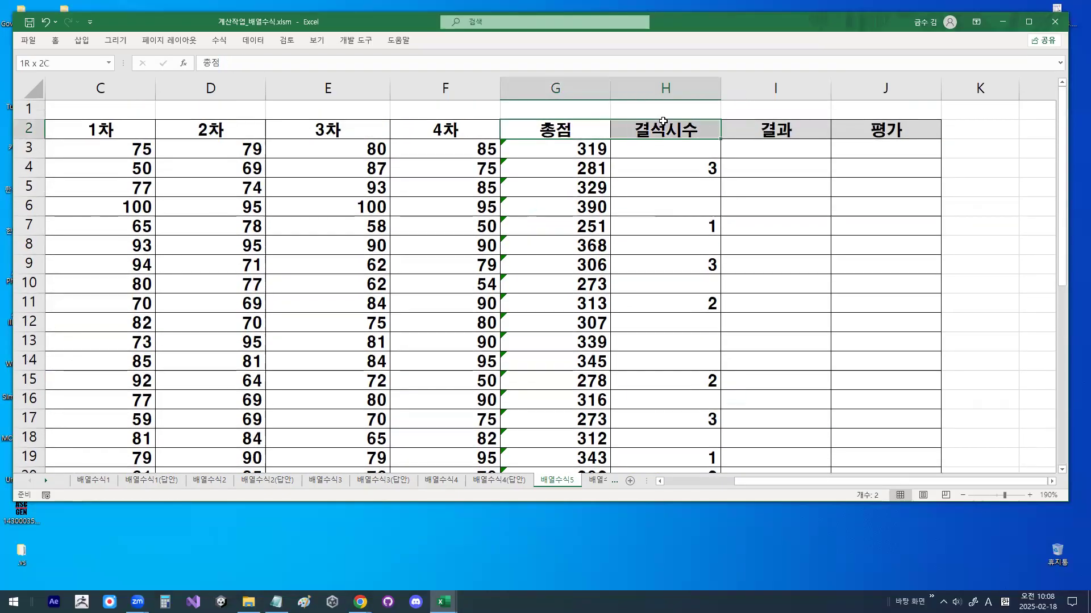
left_click(595, 149)
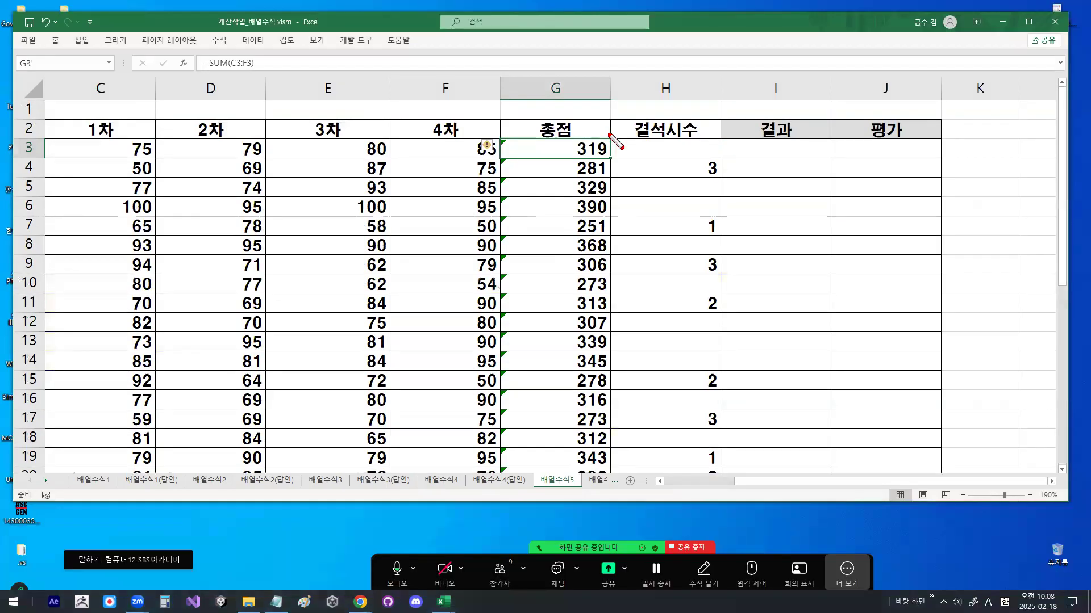
Set the annotation pen shape to 사각형 and frame the 총점 values in rows 3 to 15
right_click(548, 193)
mouse_move(579, 219)
left_click(626, 251)
left_click_drag(505, 142, 615, 388)
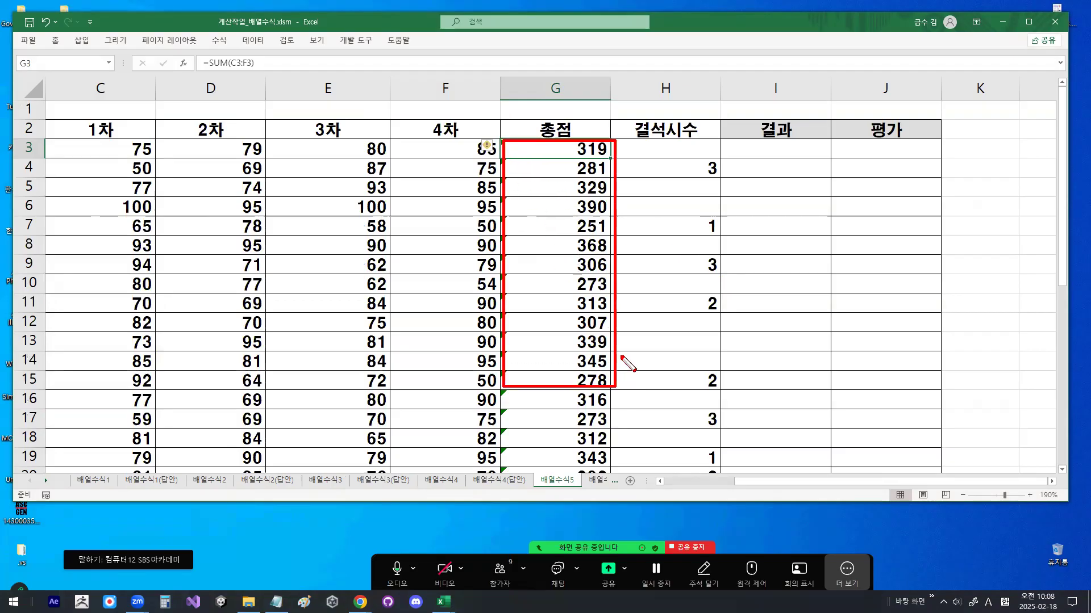
Set the pen shape to 자유 곡선, circle column letter G and draw arrows pointing right from the 총점 column
right_click(643, 242)
mouse_move(676, 269)
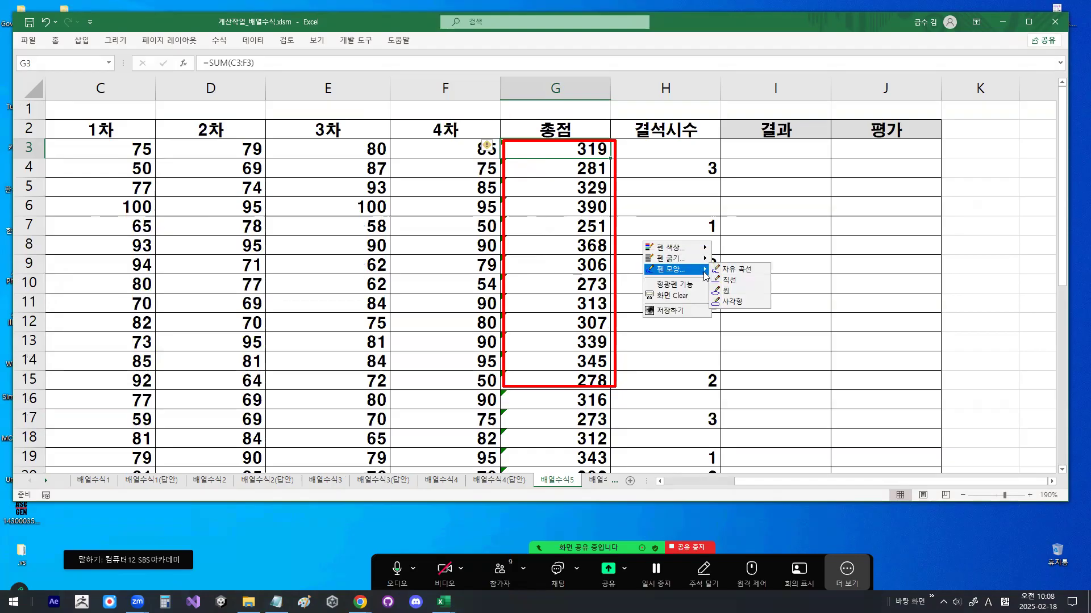
left_click(732, 270)
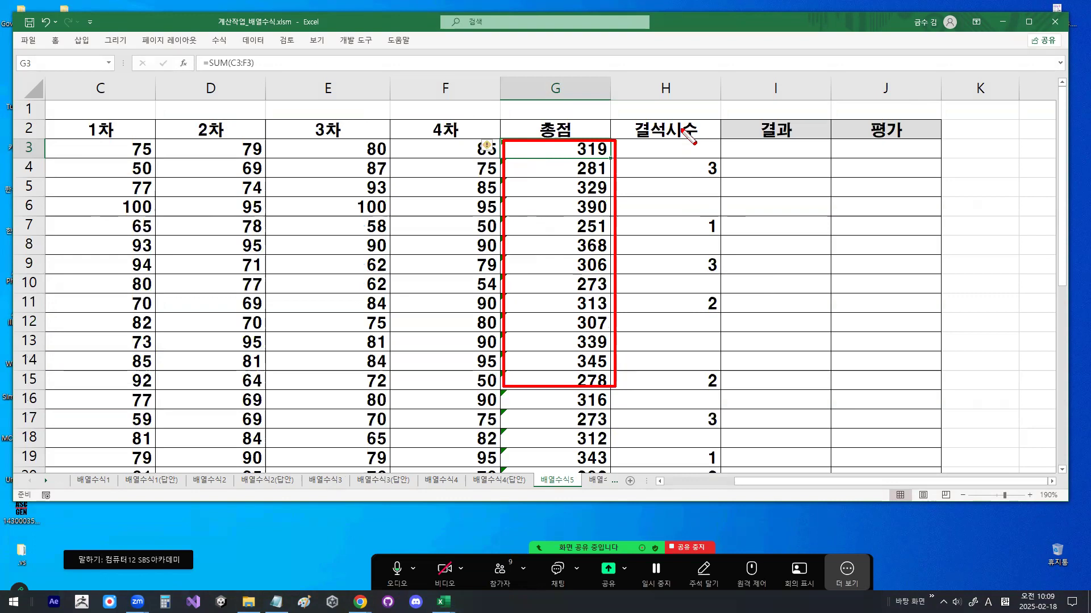
mouse_move(736, 294)
left_mouse_down()
mouse_move(840, 295)
mouse_move(830, 303)
left_mouse_up()
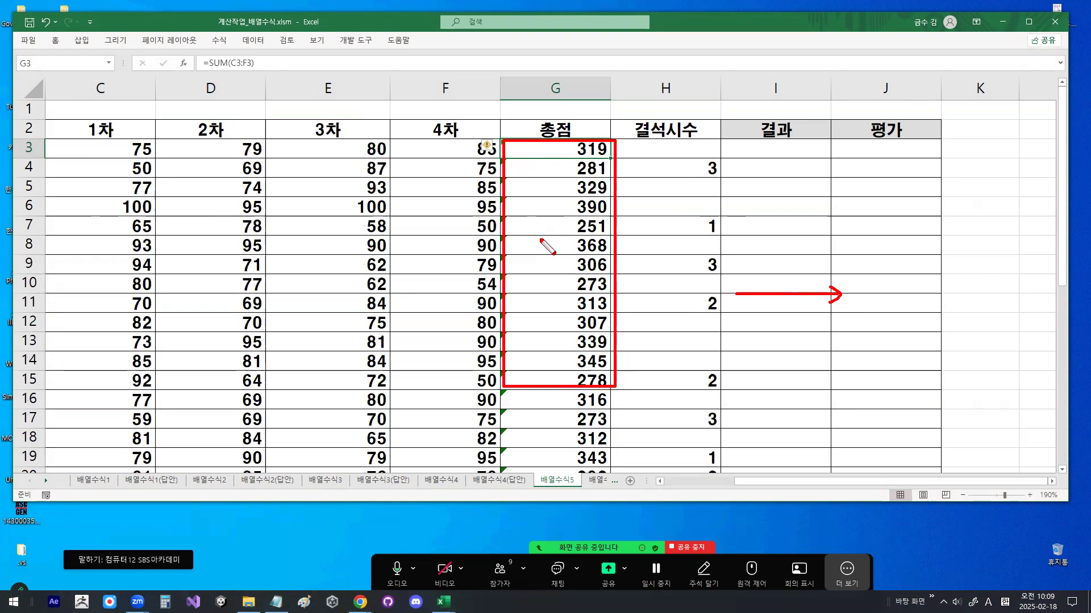
mouse_move(562, 74)
left_mouse_down()
mouse_move(571, 94)
mouse_move(544, 80)
left_mouse_up()
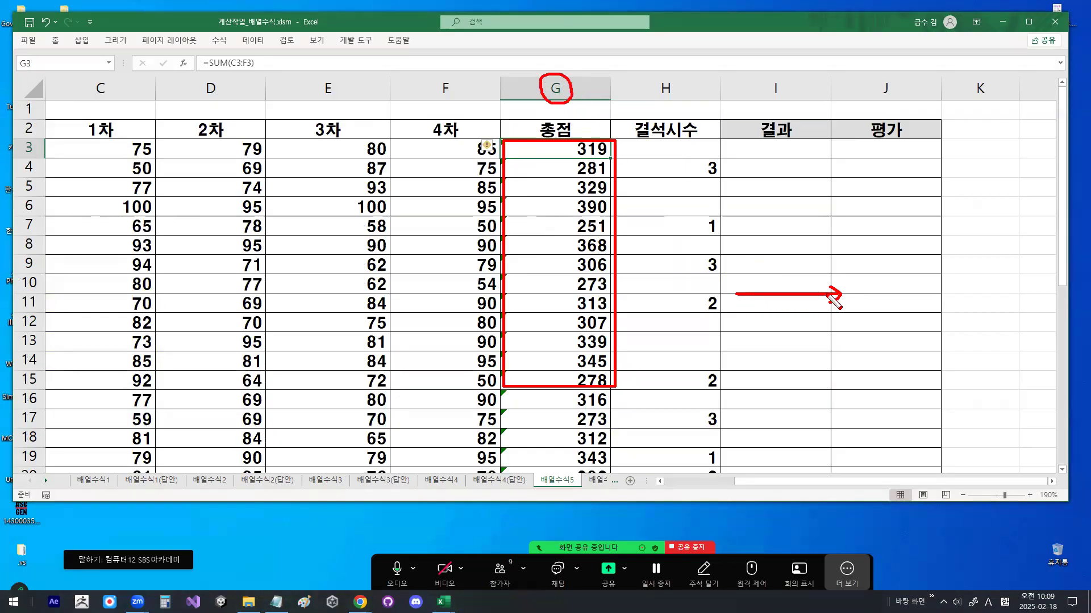
mouse_move(586, 213)
left_mouse_down()
mouse_move(662, 213)
mouse_move(656, 222)
left_mouse_up()
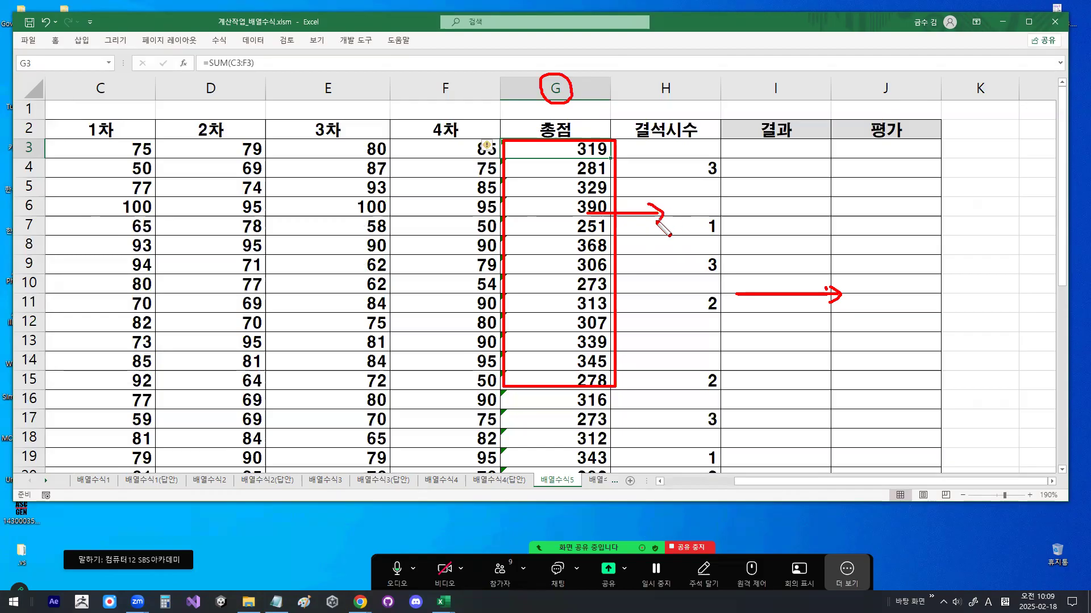
mouse_move(546, 96)
left_mouse_down()
mouse_move(559, 92)
mouse_move(537, 77)
mouse_move(565, 89)
left_mouse_up()
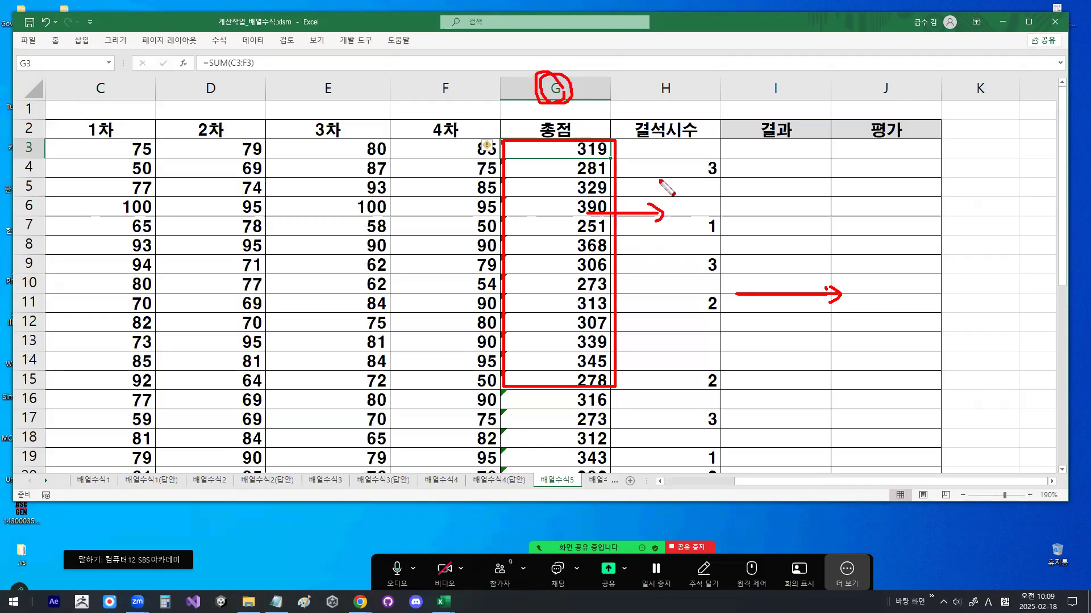
Circle the rightward arrow, add another one and two downward arrows showing the fill directions, then clear all marks
mouse_move(851, 307)
left_mouse_down()
mouse_move(747, 317)
mouse_move(818, 280)
mouse_move(833, 299)
left_mouse_up()
mouse_move(573, 248)
left_mouse_down()
mouse_move(671, 247)
mouse_move(653, 255)
left_mouse_up()
left_click_drag(895, 270, 897, 331)
mouse_move(577, 304)
left_mouse_down()
mouse_move(580, 372)
mouse_move(602, 340)
left_mouse_up()
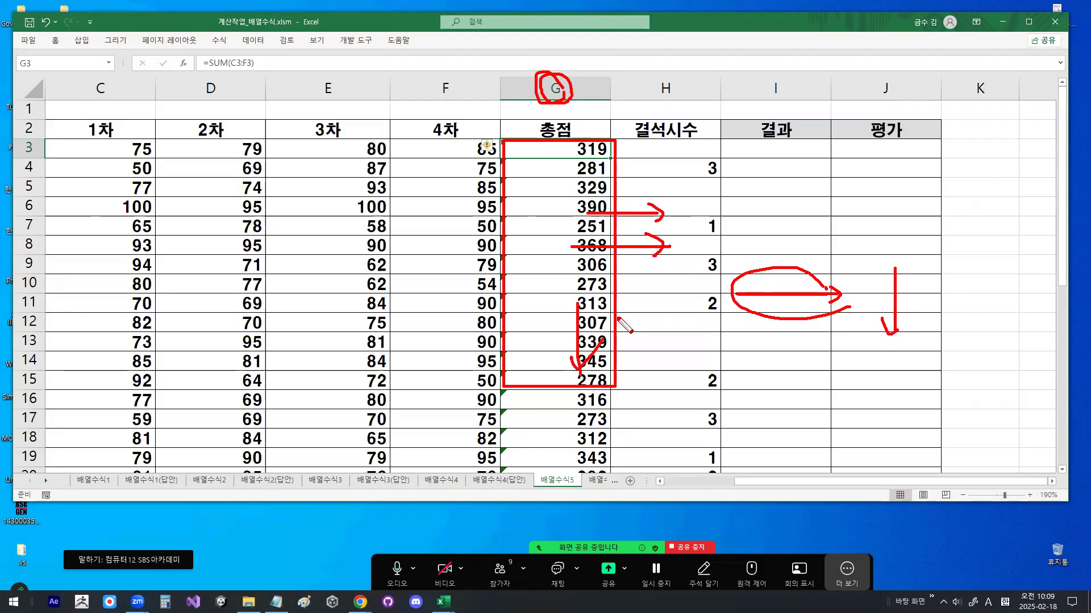
key("Escape")
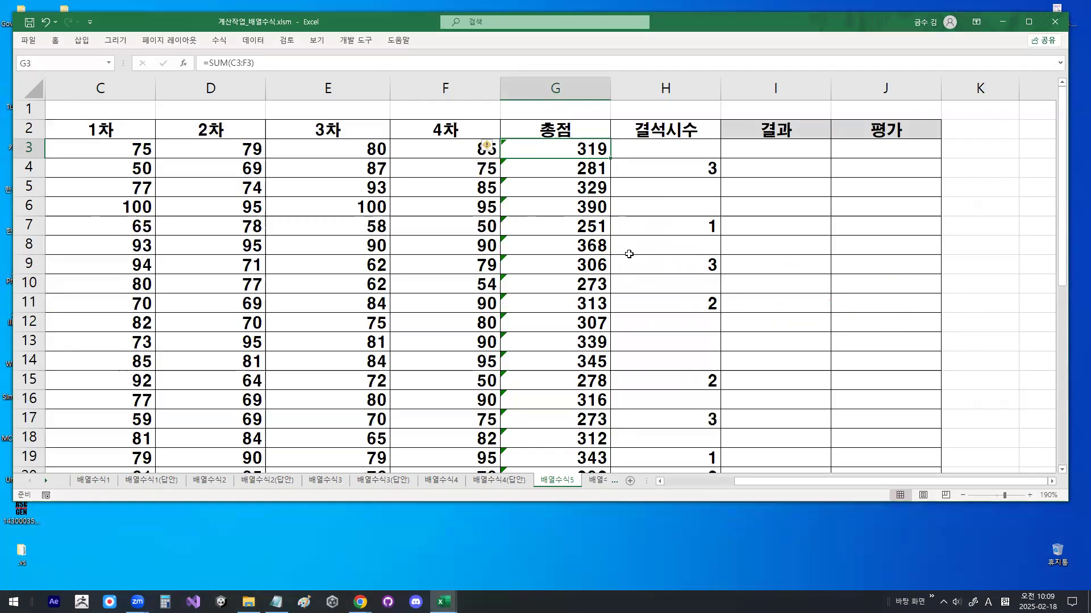
Select H26, circle the words 총점 and 결석시수 in the 표3 headers, and clear the marks
scroll(630, 255, "down", 2)
scroll(630, 256, "down", 3)
left_click(656, 299)
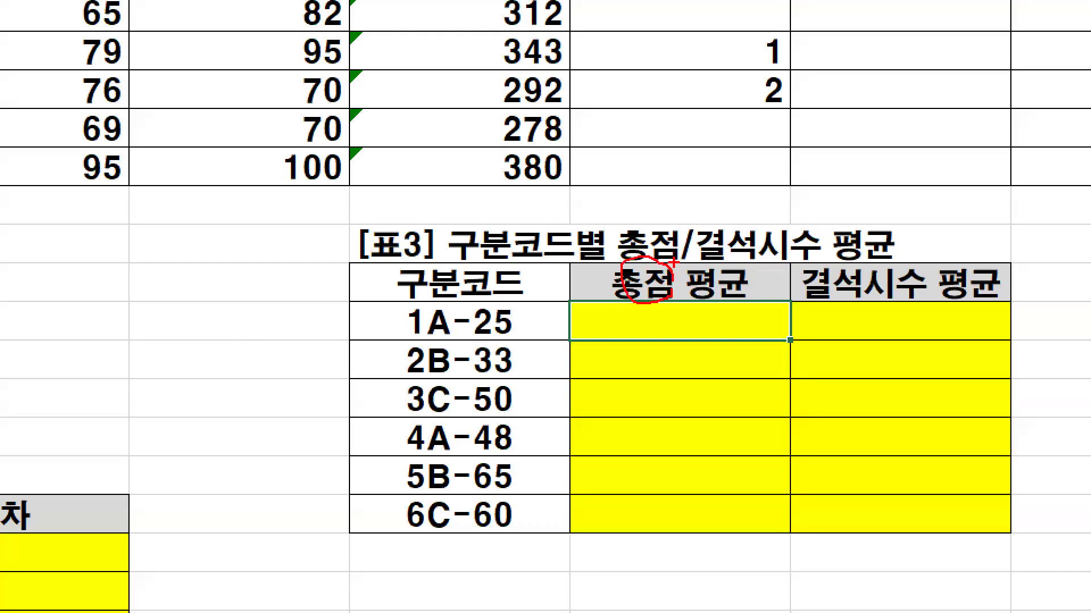
mouse_move(876, 283)
left_mouse_down()
mouse_move(834, 294)
mouse_move(874, 266)
left_mouse_up()
key("Escape")
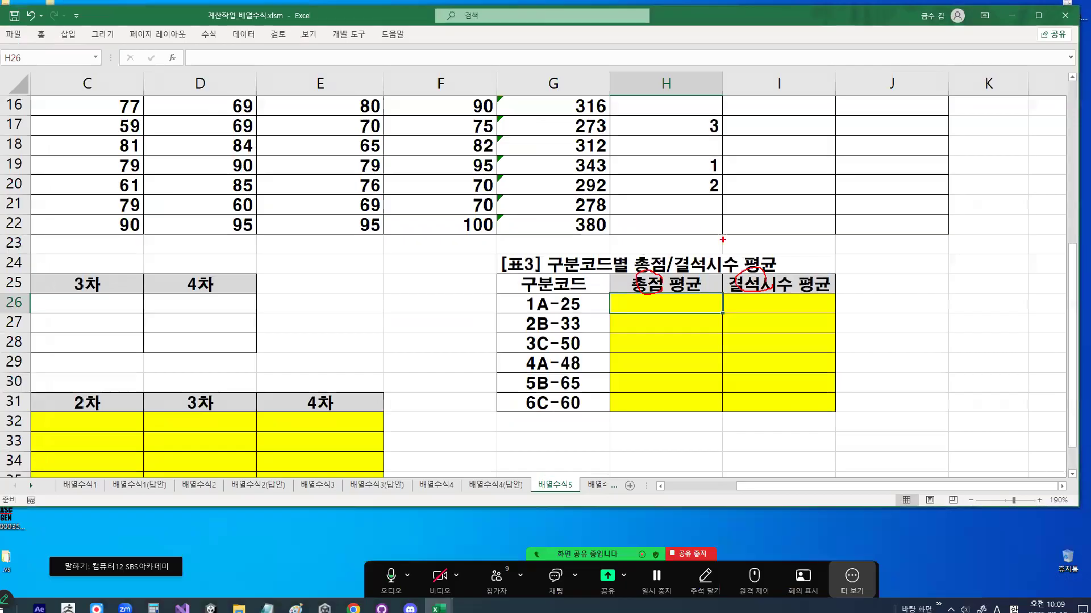
Circle code 1A-25, draw arrows to its two average cells and to a handwritten note beside it, then clear the marks
left_click_drag(627, 316, 733, 321)
mouse_move(576, 312)
left_mouse_down()
mouse_move(534, 316)
mouse_move(580, 296)
mouse_move(628, 305)
mouse_move(619, 312)
left_mouse_up()
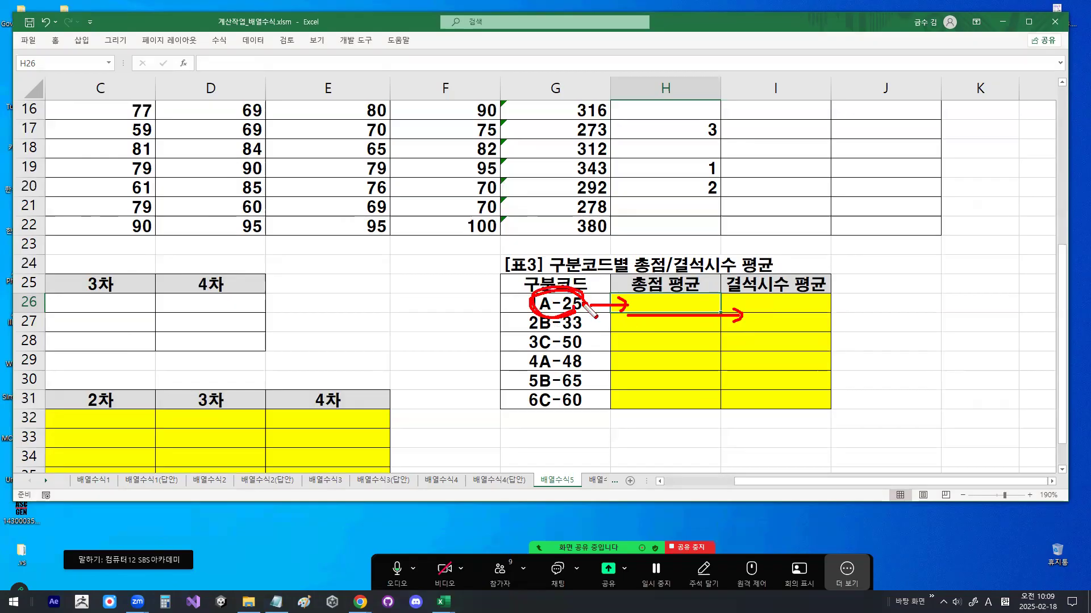
mouse_move(526, 305)
left_mouse_down()
mouse_move(462, 325)
mouse_move(474, 332)
left_mouse_up()
mouse_move(394, 323)
left_mouse_down()
mouse_move(408, 324)
mouse_move(410, 343)
mouse_move(438, 327)
left_mouse_up()
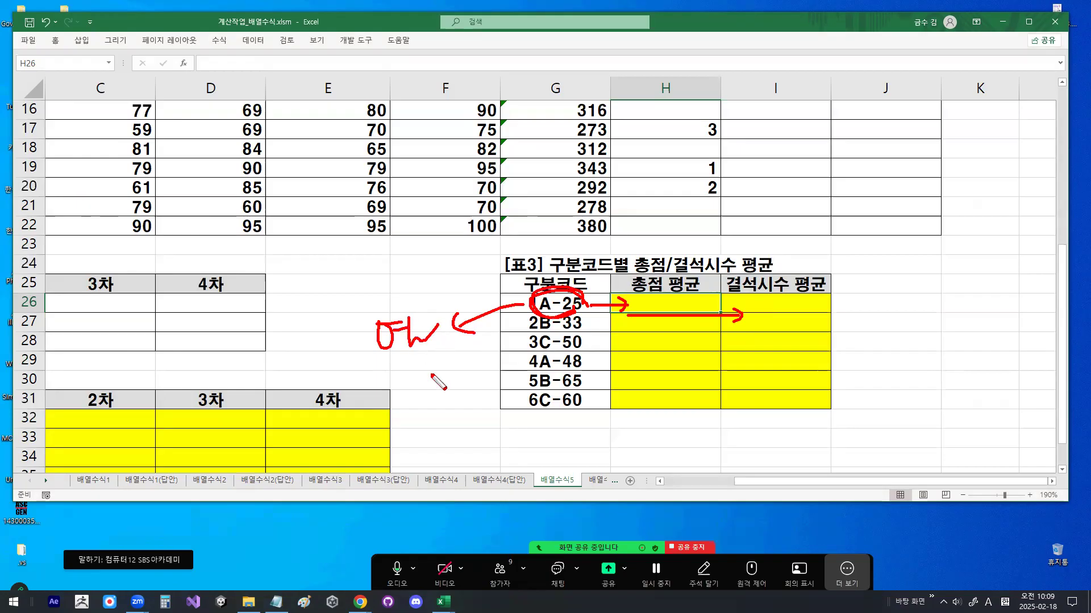
mouse_move(435, 369)
left_mouse_down()
mouse_move(447, 385)
mouse_move(456, 367)
mouse_move(494, 369)
left_mouse_up()
key("Escape")
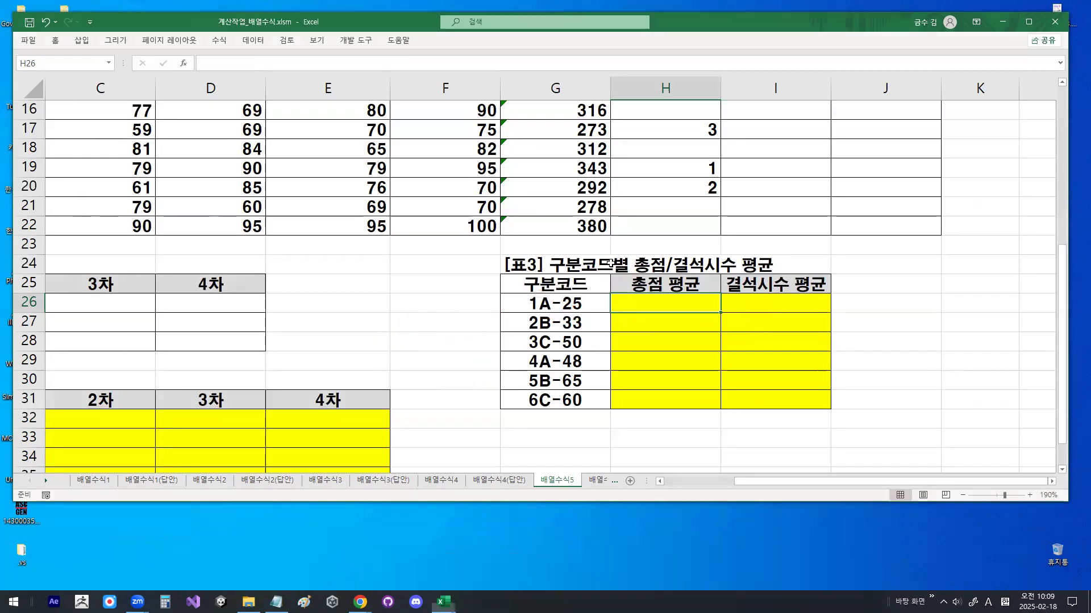
Keep H26 selected, switch to the Notepad class notes and add a dashed divider line above 출제유형5)
left_click(737, 289)
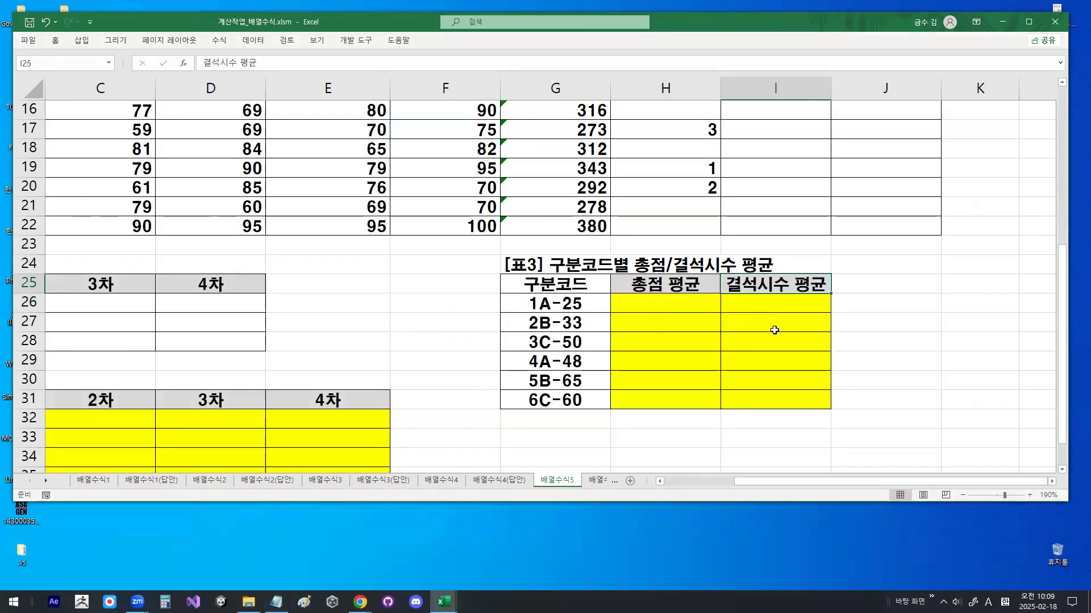
left_click(699, 310)
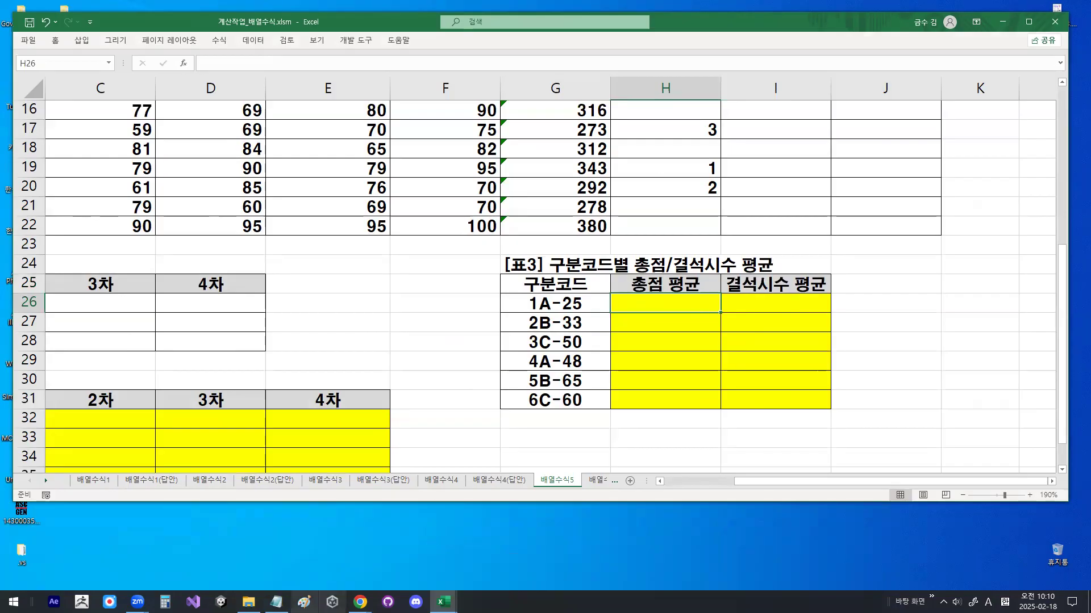
left_click(276, 601)
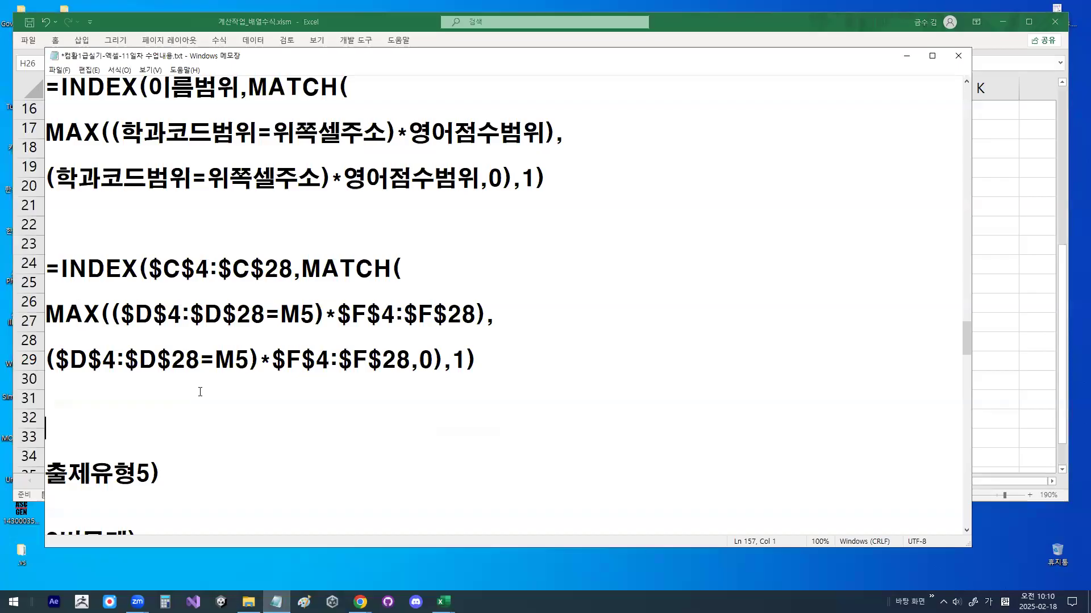
type("-------------------------------------")
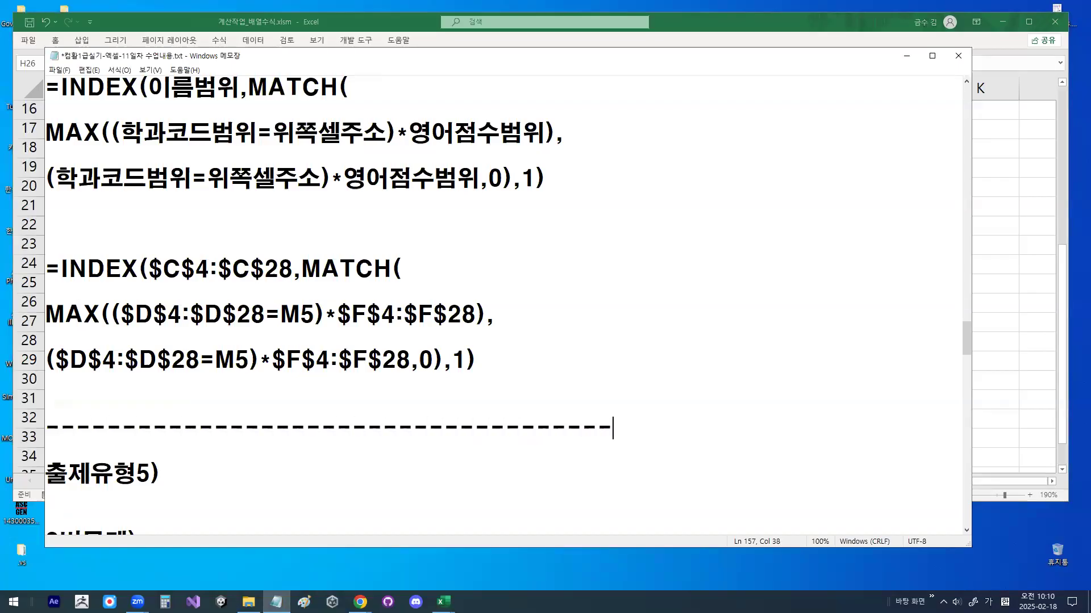
Cut the 유형5) notes from the 1번문제) line through the end of the file
scroll(233, 311, "down", 1)
scroll(233, 311, "down", 1)
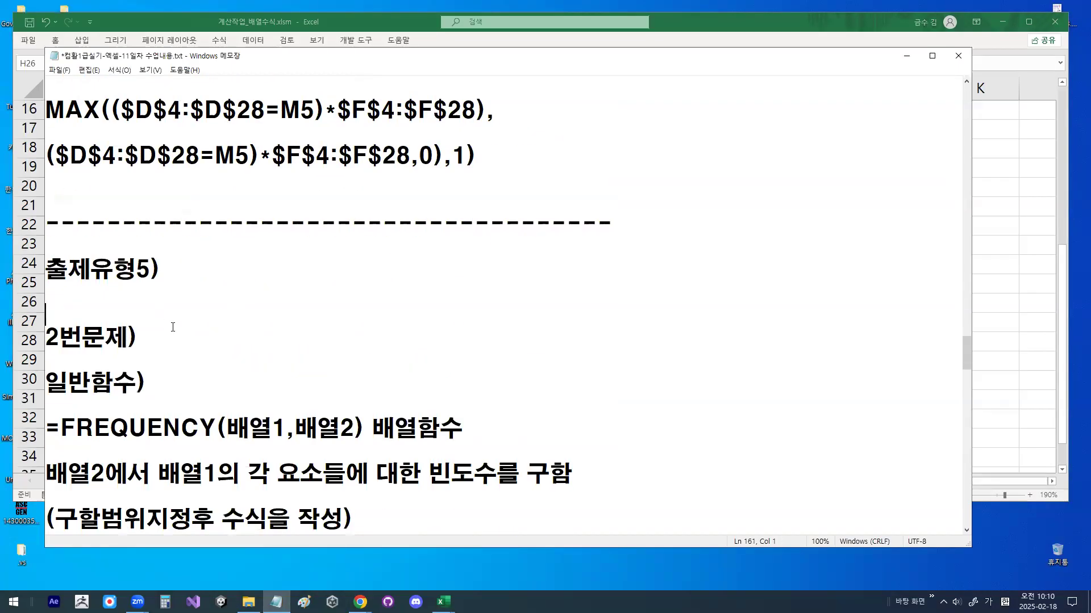
scroll(174, 327, "down", 15)
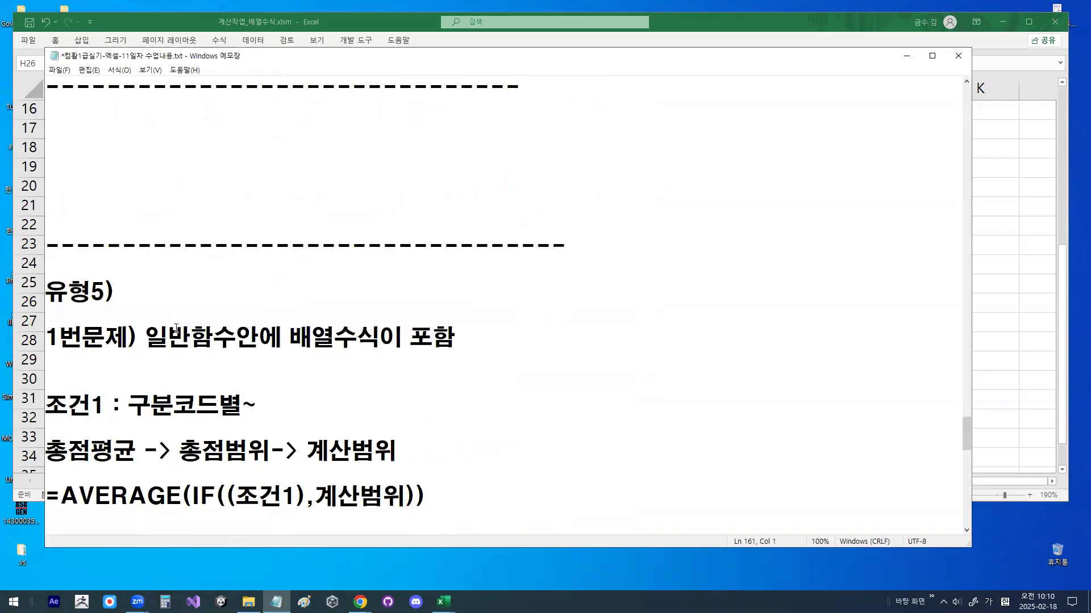
left_click(51, 334)
scroll(52, 334, "down", 15)
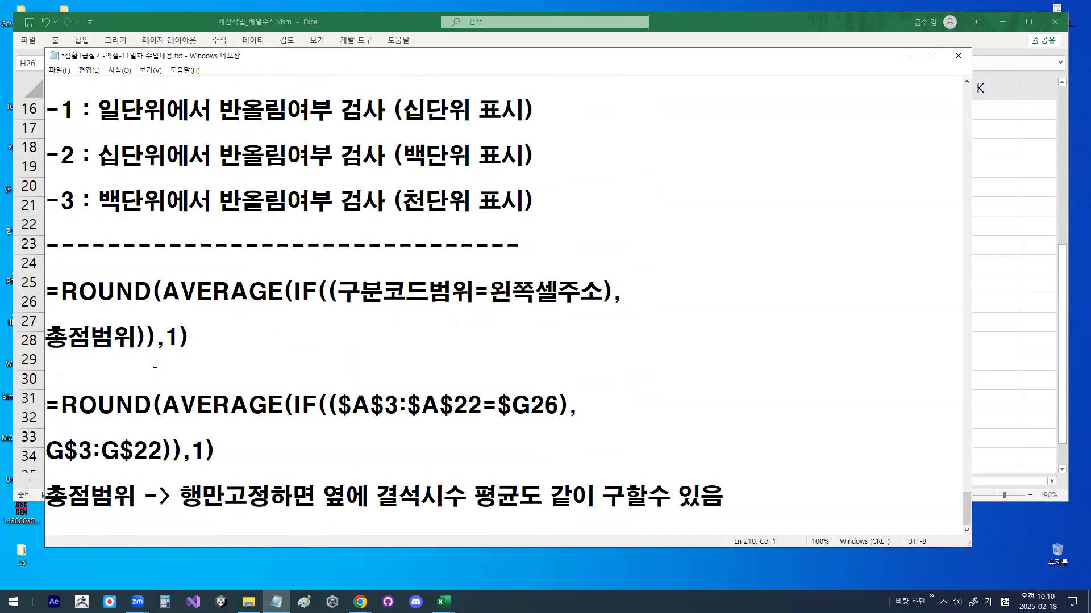
key("ctrl+a")
key("ctrl+c")
key("Delete")
Insert blank lines under 출제유형5) and paste the cut 1번문제) notes there
scroll(370, 387, "up", 14)
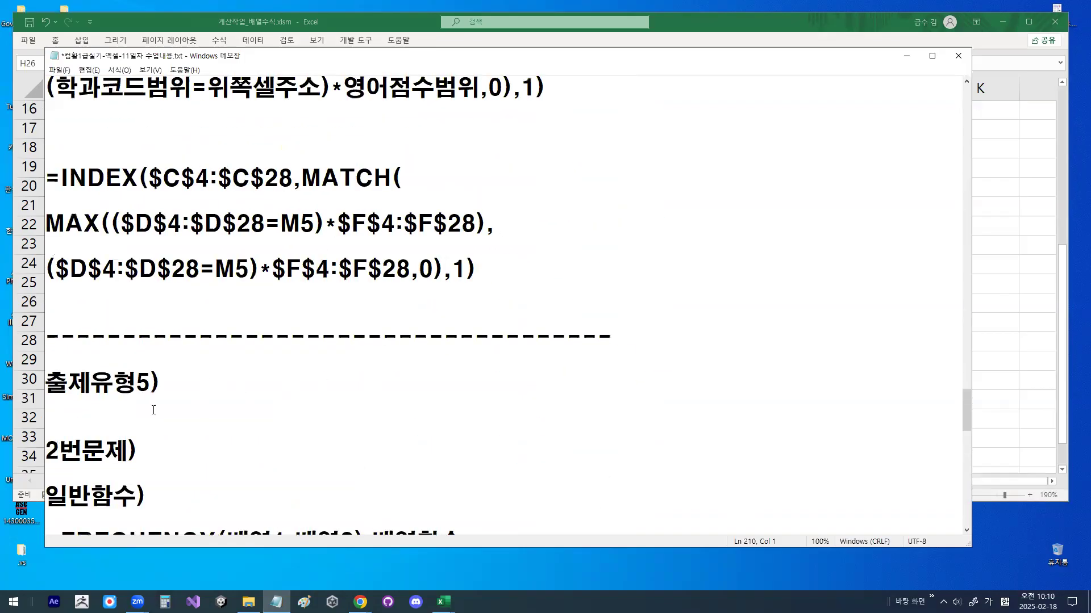
key("Return")
key("Return")
key("Return")
key("Return")
key("Return")
key("Return")
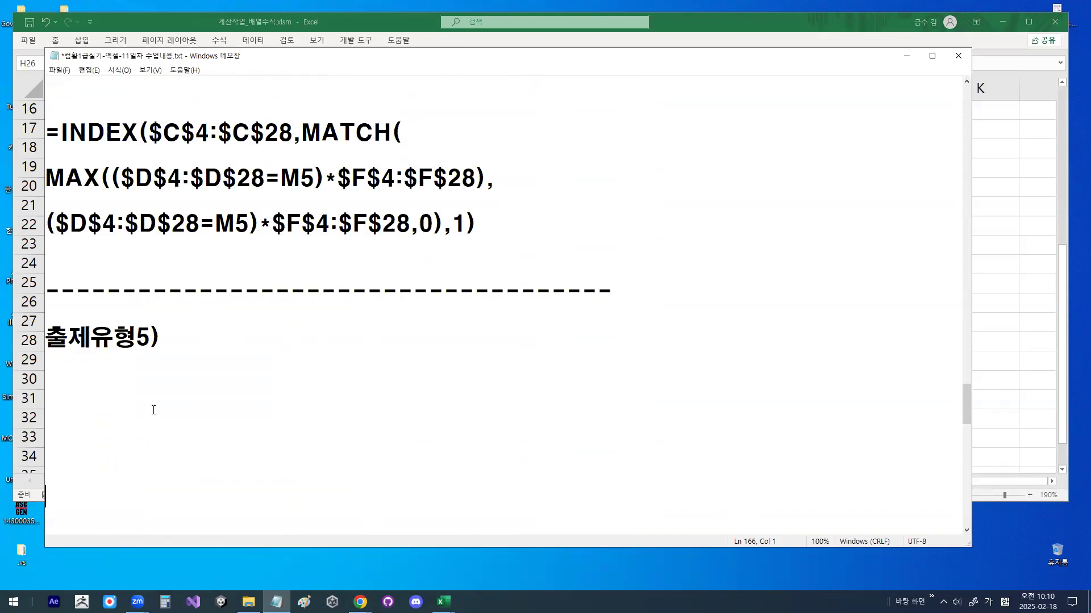
key("ctrl+v")
Remove the blank lines directly above and below the 1번문제) heading
scroll(153, 409, "up", 8)
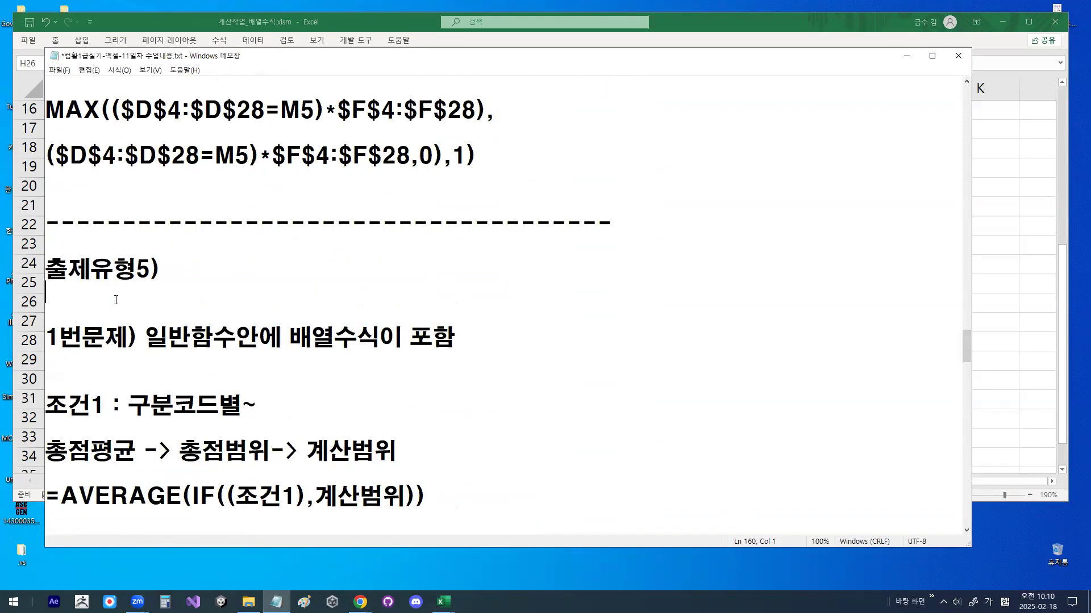
key("Delete")
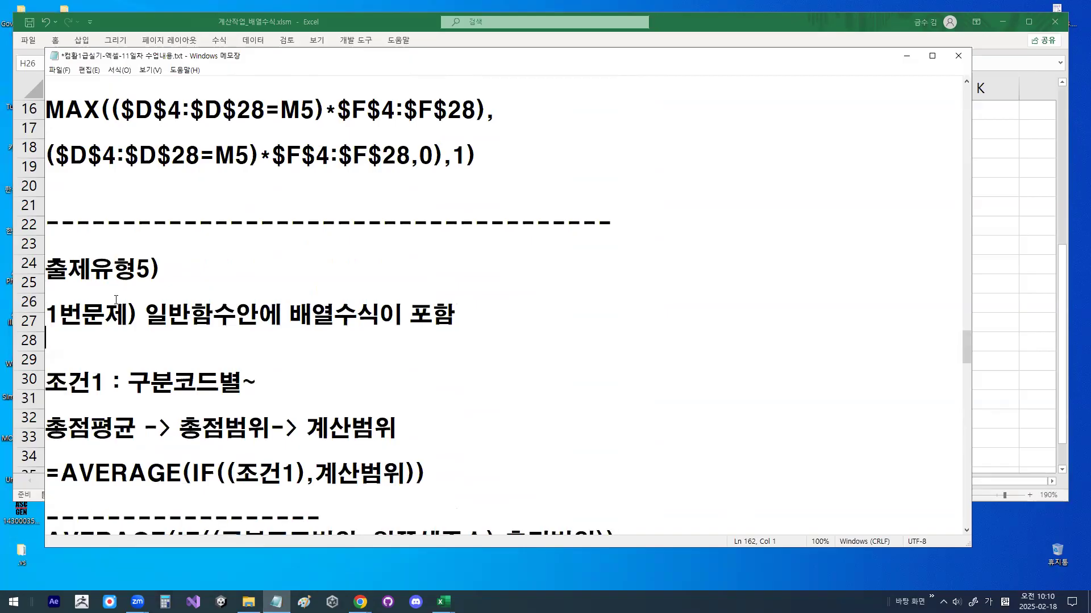
key("Delete")
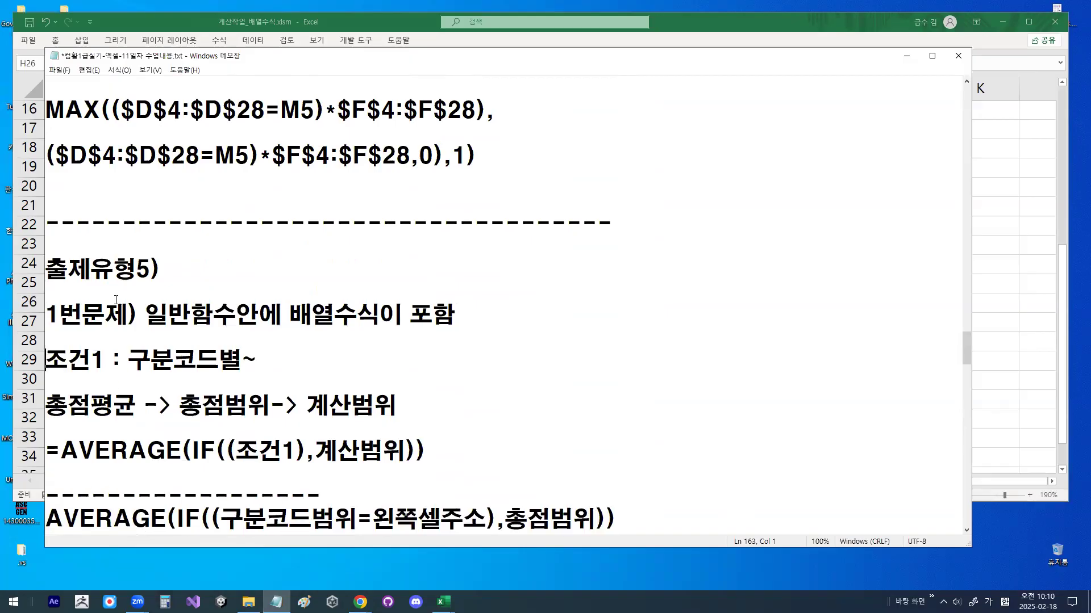
Insert a blank line below the 1번문제) heading and several blank lines above the AVERAGE(IF((구분코드범위=왼쪽셀주소),총점범위)) line
key("Return")
key("Down")
key("Down")
key("Return")
key("Return")
key("Return")
key("Return")
key("Return")
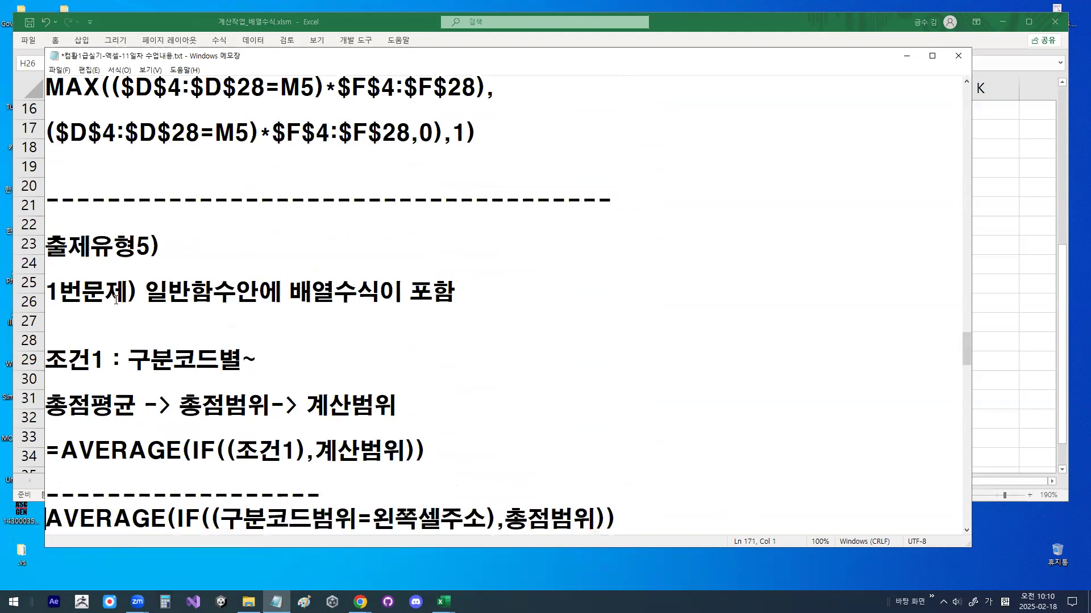
key("Return")
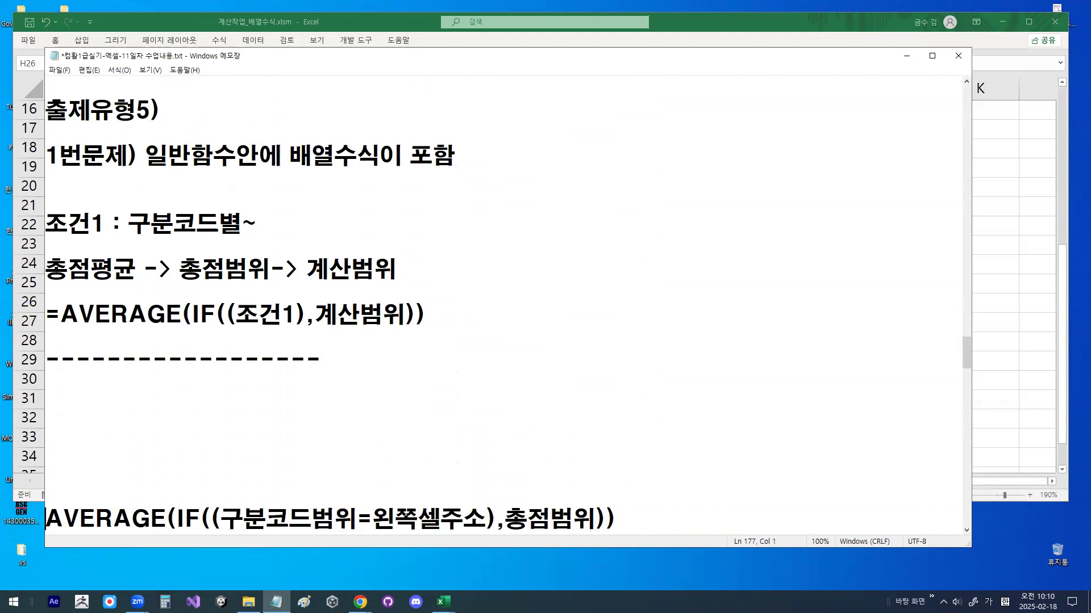
Underline 총점평균 and 계산범위 and circle 총점범위 with the red annotation pen, sketch strokes beside them, and clear the marks
left_click_drag(47, 281, 104, 282)
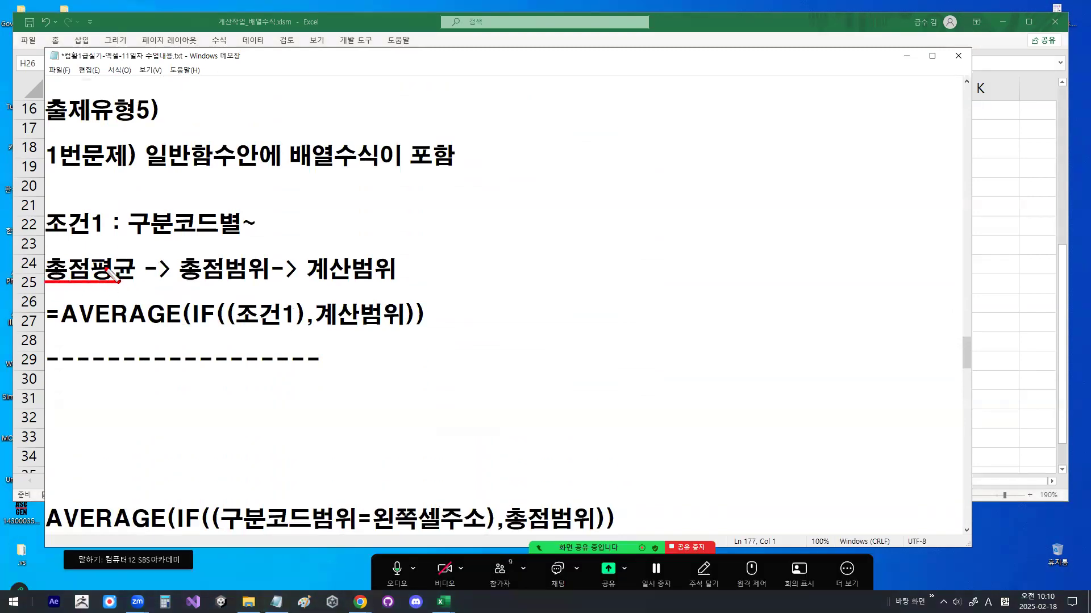
mouse_move(267, 279)
left_mouse_down()
mouse_move(253, 287)
mouse_move(188, 264)
mouse_move(399, 282)
left_mouse_up()
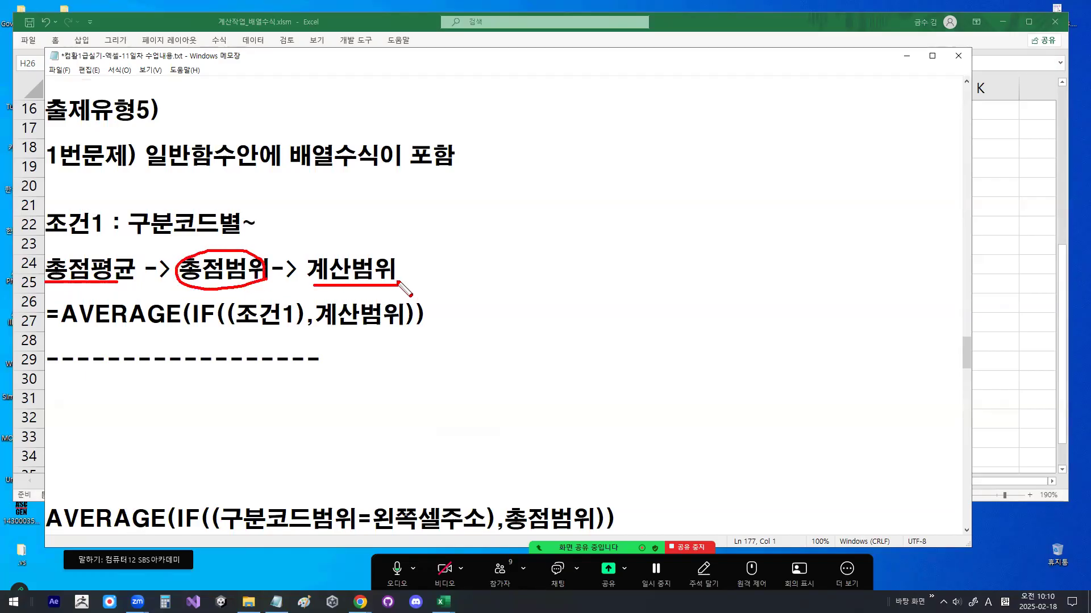
mouse_move(226, 263)
left_mouse_down()
mouse_move(309, 231)
mouse_move(307, 250)
left_mouse_up()
mouse_move(347, 209)
left_mouse_down()
mouse_move(380, 245)
mouse_move(366, 254)
mouse_move(349, 211)
mouse_move(401, 250)
left_mouse_up()
left_click_drag(347, 196, 351, 212)
left_click_drag(368, 167, 350, 208)
key("Escape")
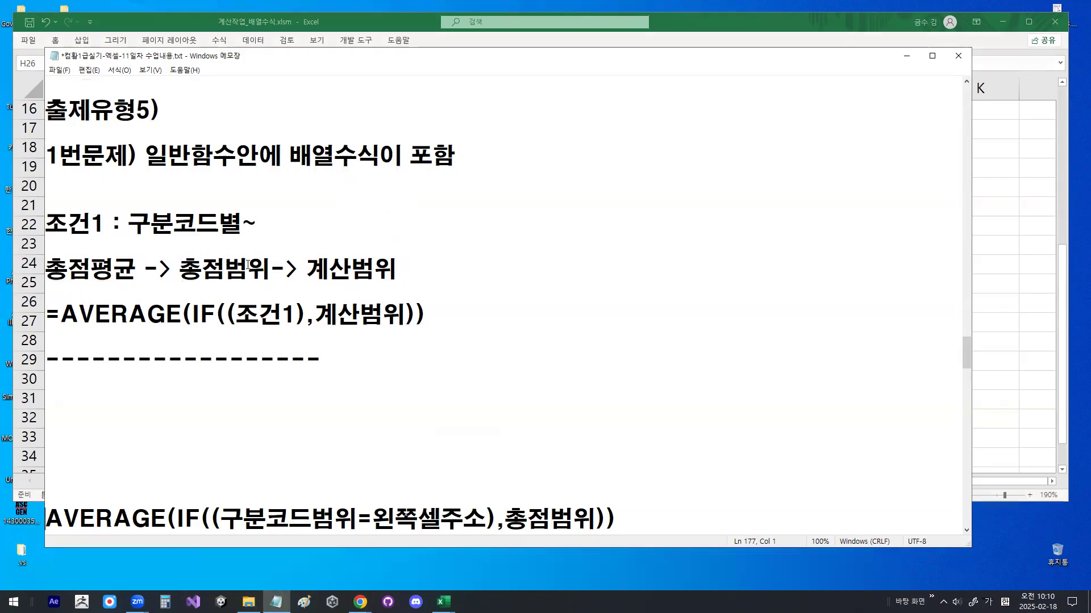
Mark the function names, 조건1 and 계산범위 in the =AVERAGE(IF((조건1),계산범위)) line with the annotation pen
mouse_move(62, 328)
left_mouse_down()
mouse_move(180, 329)
mouse_move(215, 311)
mouse_move(244, 328)
left_mouse_up()
mouse_move(423, 327)
left_mouse_down()
mouse_move(404, 312)
mouse_move(450, 331)
left_mouse_up()
left_click_drag(305, 329, 397, 331)
mouse_move(250, 353)
left_mouse_down()
mouse_move(266, 376)
mouse_move(309, 319)
left_mouse_up()
key("alt+s")
Remove the surplus blank lines between the dashed divider and the AVERAGE(IF((구분코드범위=왼쪽셀주소),총점범위)) line
key("Delete")
key("Delete")
key("Delete")
key("Delete")
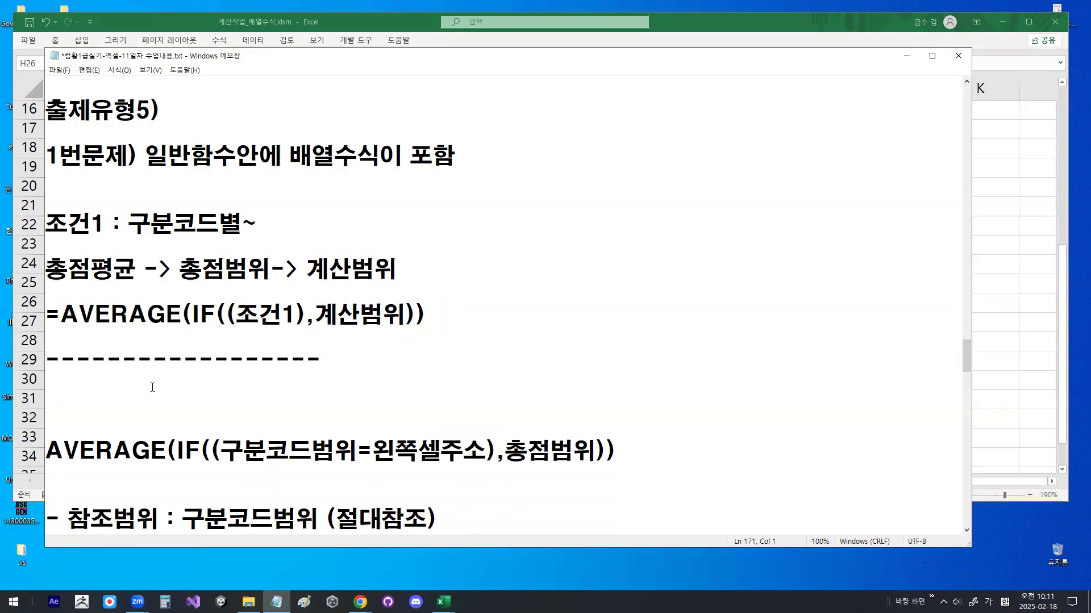
key("Up")
key("Delete")
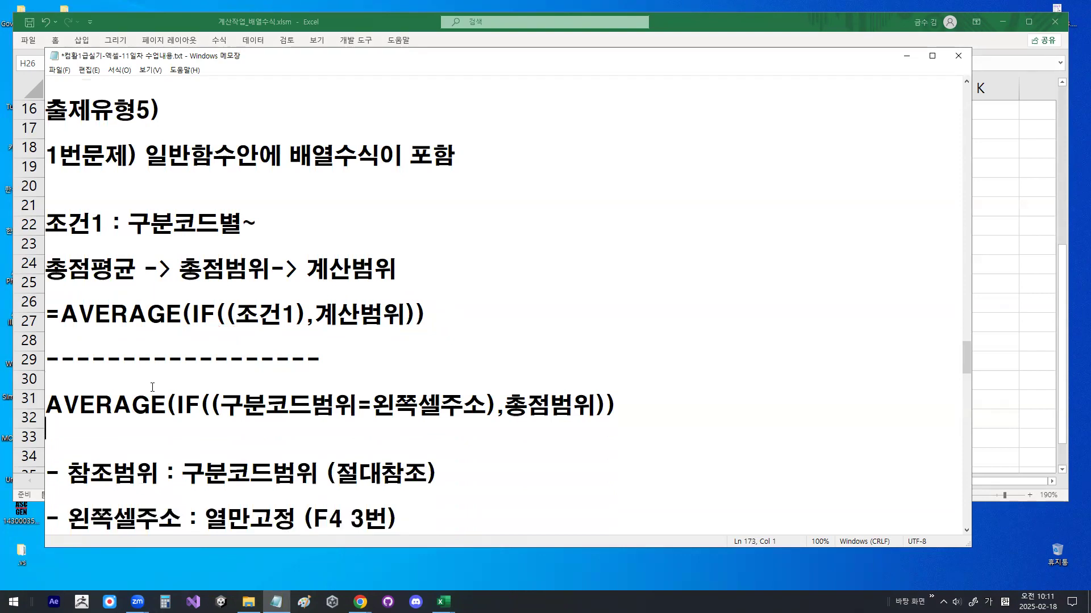
Underline 구분코드범위 in the formula and its 참조범위 note, and extend the note's parenthesis to read 절대참조-F4 1번
key("Down")
key("Down")
key("Down")
key("Down")
key("Down")
key("Down")
key("Down")
key("Down")
key("Down")
key("Down")
key("Down")
key("Down")
key("Down")
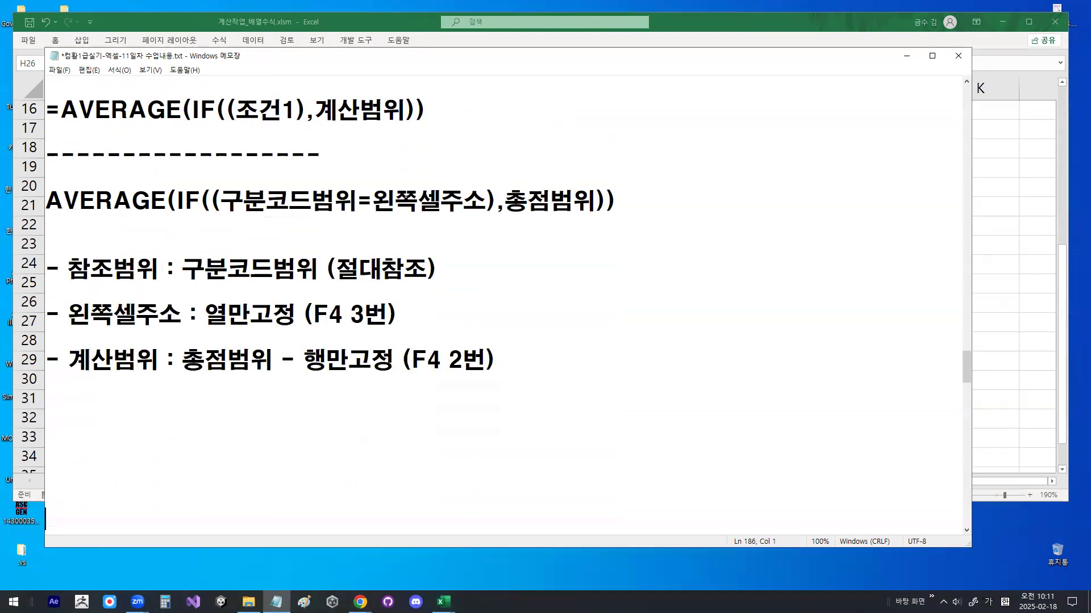
left_click_drag(237, 218, 354, 218)
left_click_drag(198, 280, 403, 282)
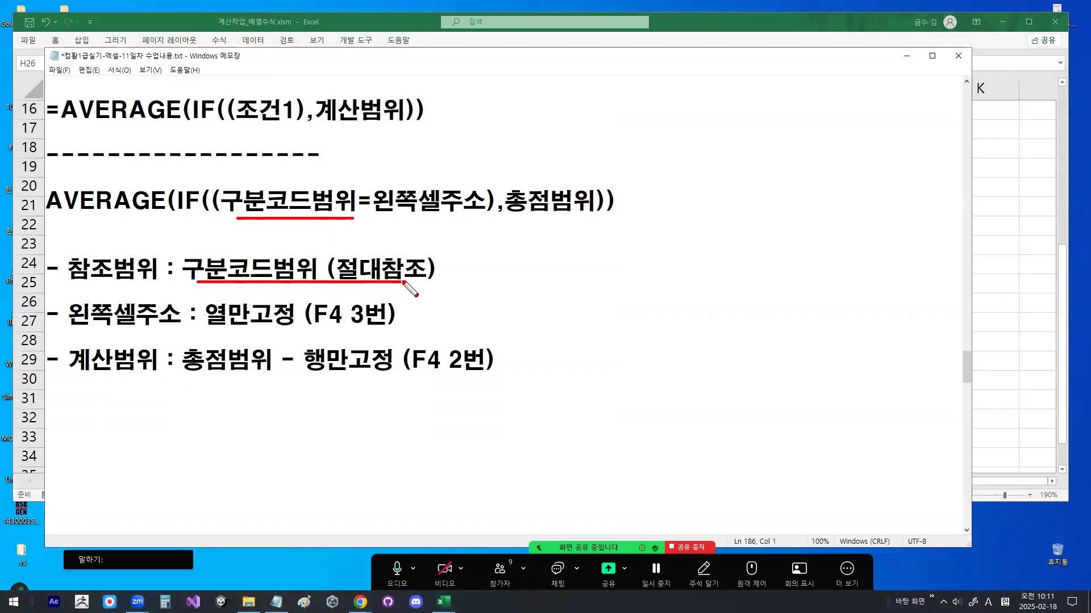
key("Escape")
type("-F4 1")
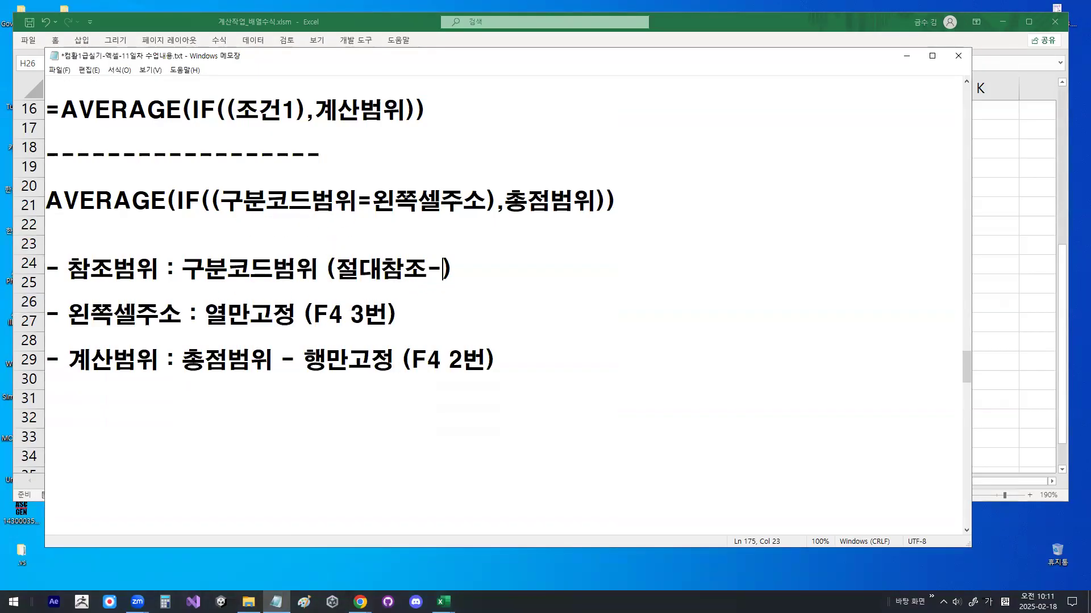
type("번")
Mark 왼쪽셀주소 with a horizontal arrow, underline 열만고정, F4 3번, 계산범위 and 총점범위 in the notes, and clear the marks
left_click_drag(375, 213, 469, 214)
mouse_move(681, 249)
left_mouse_down()
mouse_move(776, 249)
mouse_move(776, 267)
left_mouse_up()
left_click_drag(480, 221, 532, 233)
mouse_move(474, 213)
left_mouse_down()
mouse_move(410, 183)
mouse_move(471, 211)
left_mouse_up()
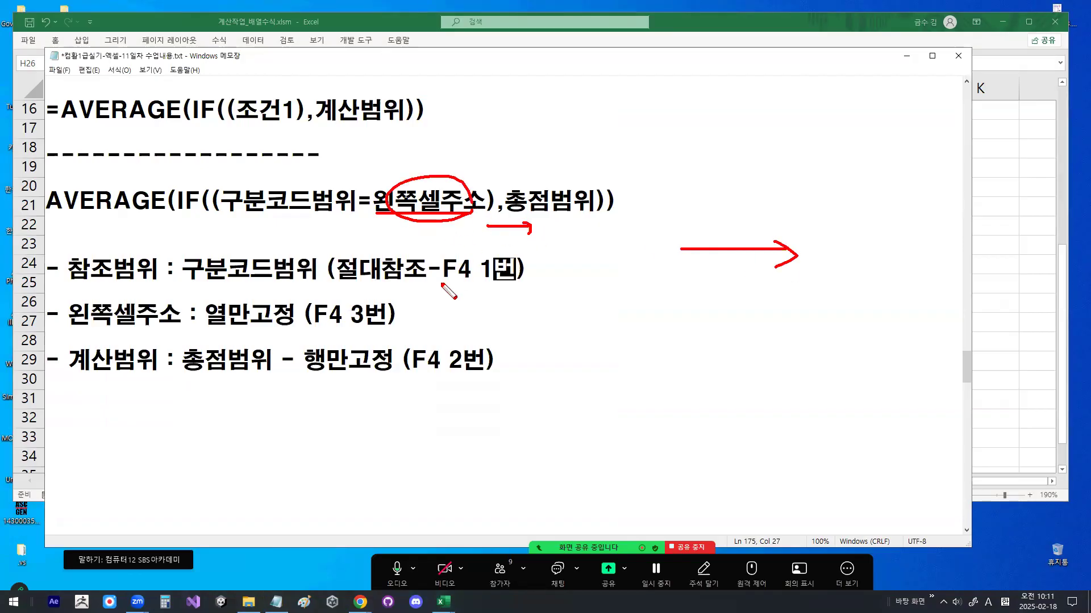
left_click_drag(211, 330, 384, 330)
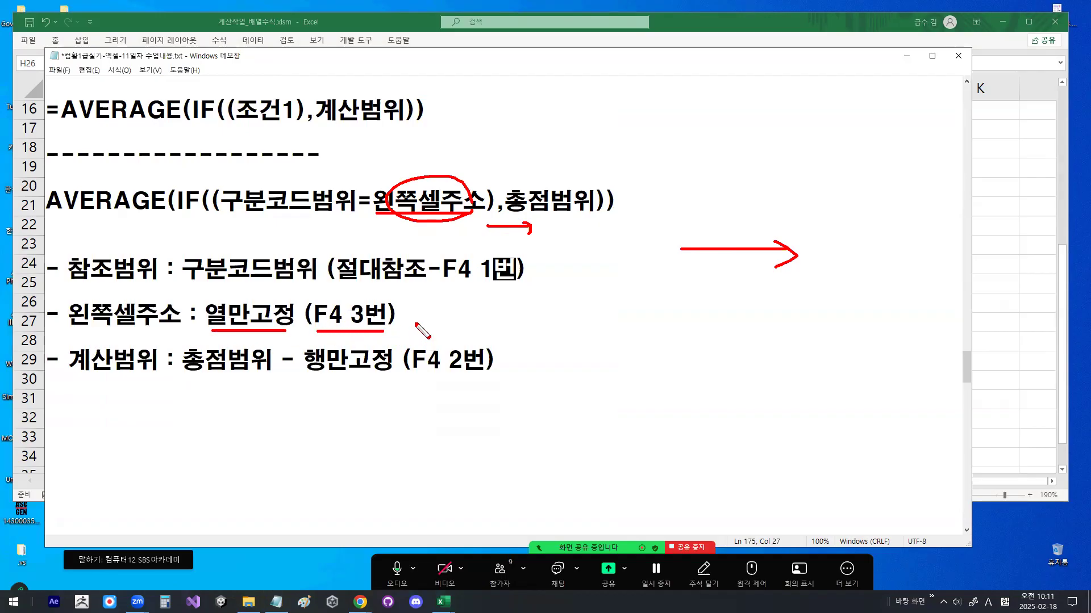
left_click_drag(81, 376, 262, 375)
mouse_move(189, 338)
left_mouse_down()
mouse_move(186, 346)
mouse_move(211, 308)
left_mouse_up()
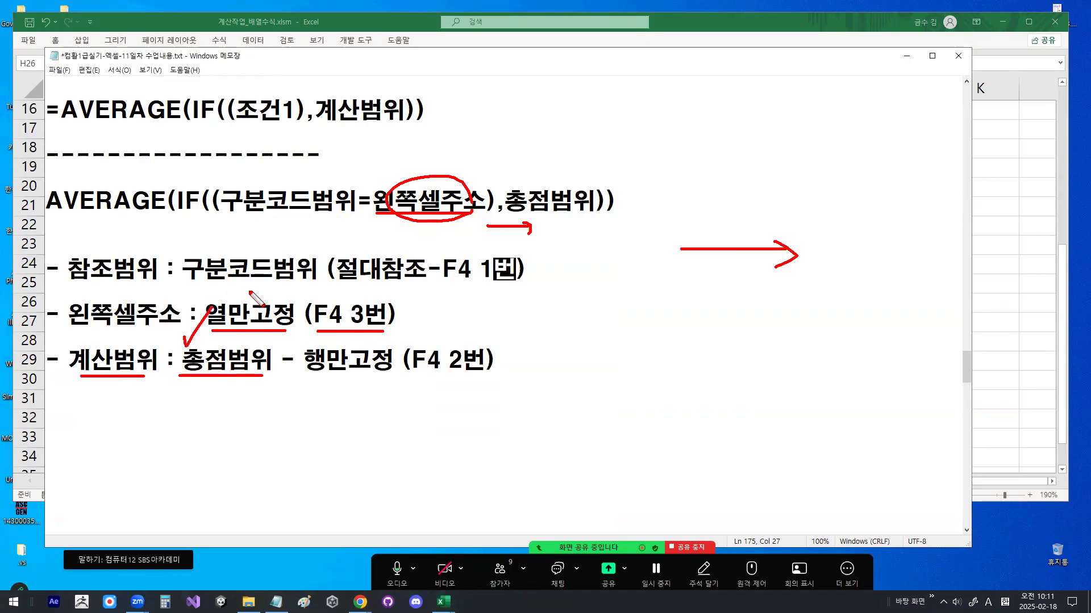
key("Escape")
Switch to the Excel sheet, select cell I25, mark it briefly with the annotation pen, and return to the Notepad notes
left_click(991, 353)
left_click(774, 286)
key("ctrl+2")
mouse_move(796, 296)
left_mouse_down()
mouse_move(748, 277)
mouse_move(791, 298)
left_mouse_up()
key("Escape")
left_click(279, 600)
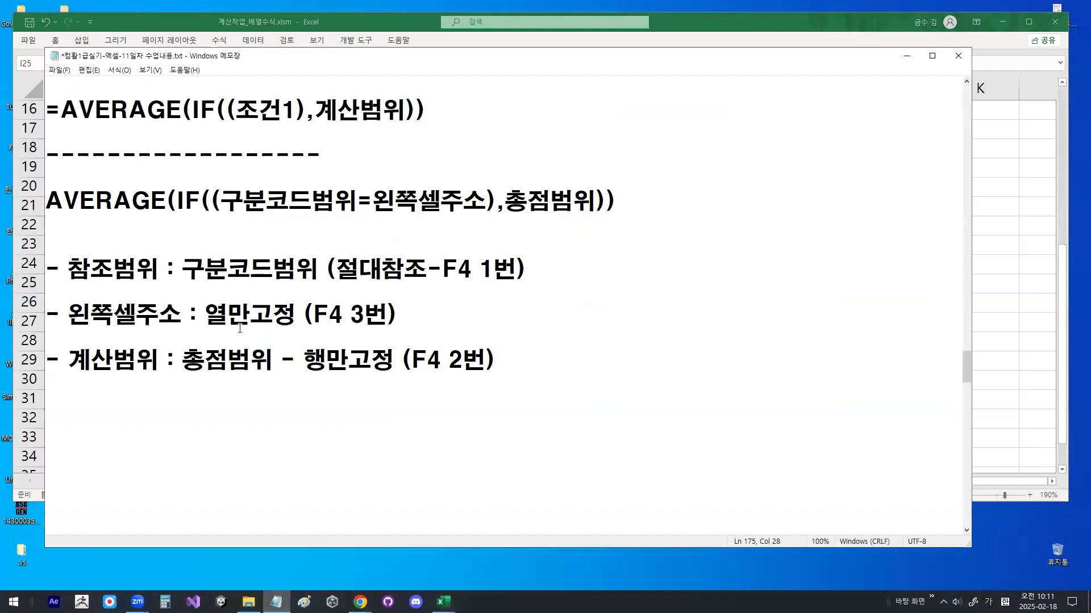
Append "-> 결석시수 평균도 같이 구하기 위해서" to the end of the 계산범위 note, after (F4 2번)
left_click_drag(187, 359, 484, 359)
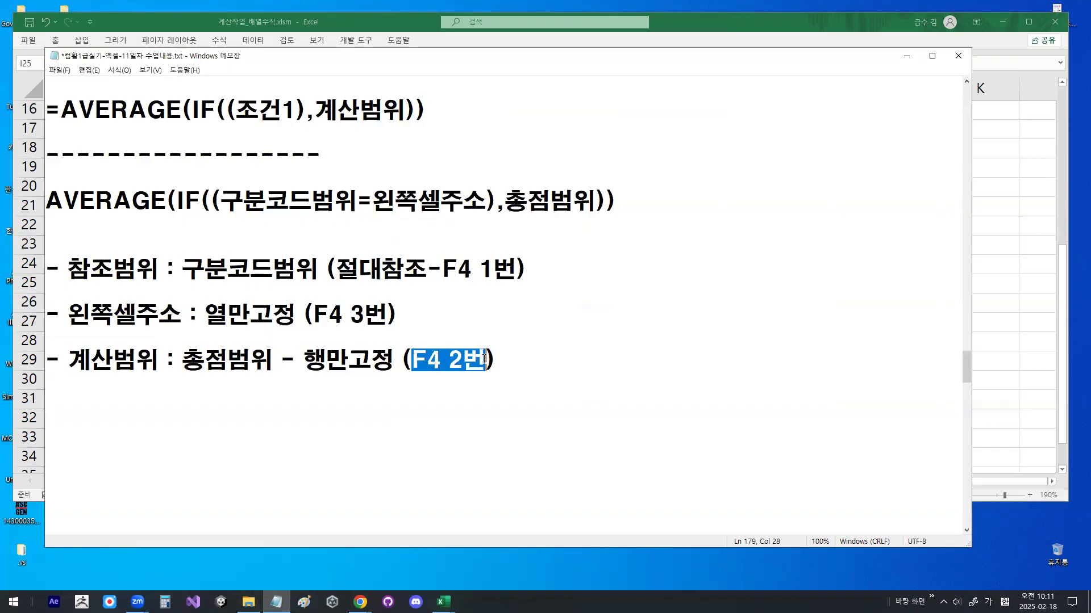
left_click(559, 367)
type("가")
key("BackSpace")
type("-> 결석시수 평균도 같이 ")
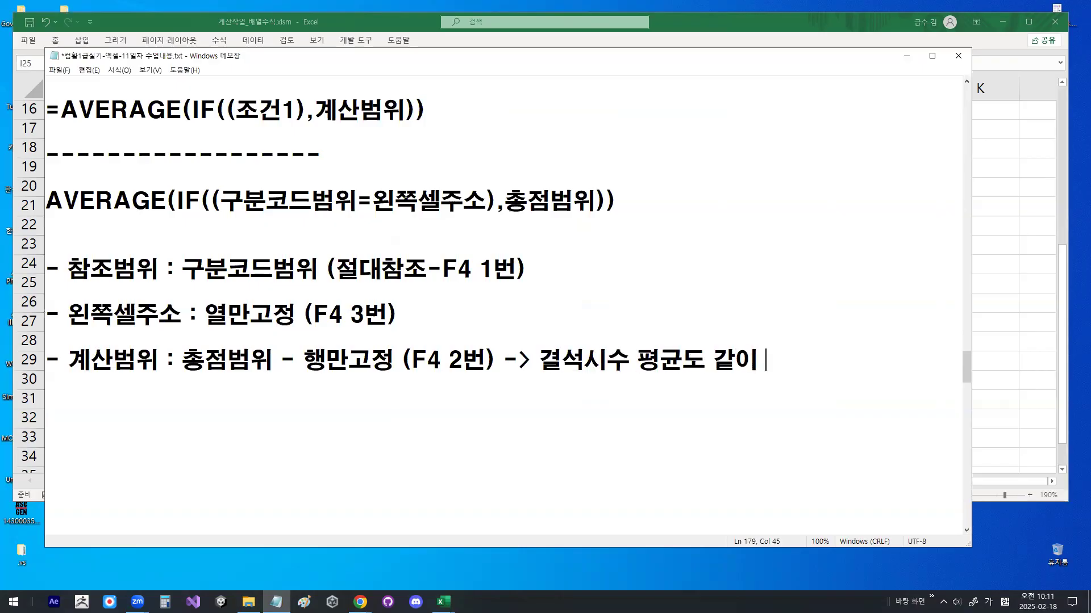
type("구하기 위해서")
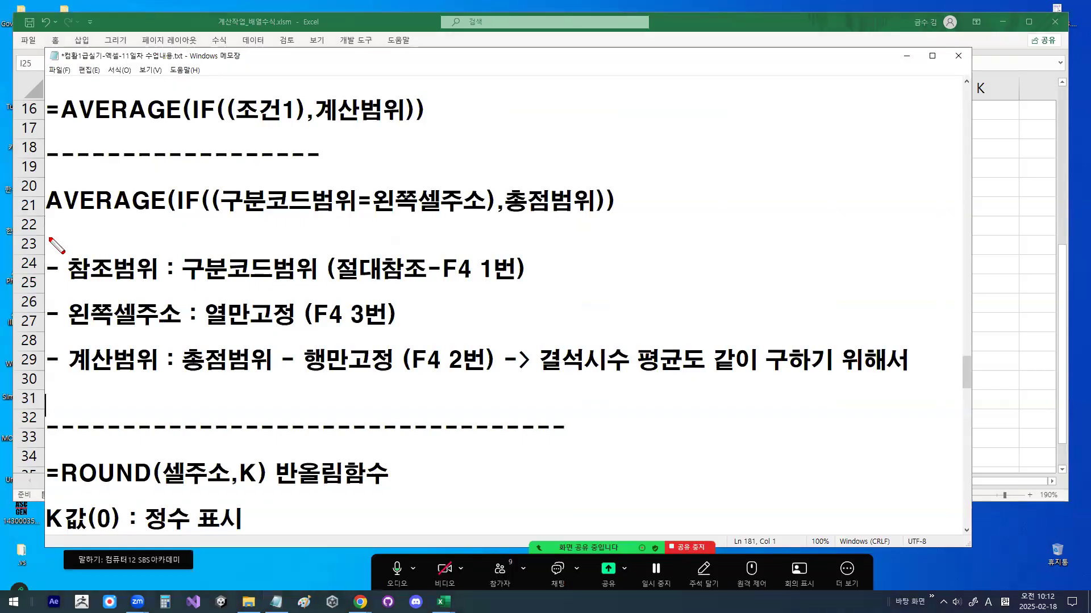
Underline the whole AVERAGE(IF(...)) formula, clear the mark, and highlight 반올림함수 and the K argument in the =ROUND(셀주소,K) line
left_click_drag(47, 228, 645, 228)
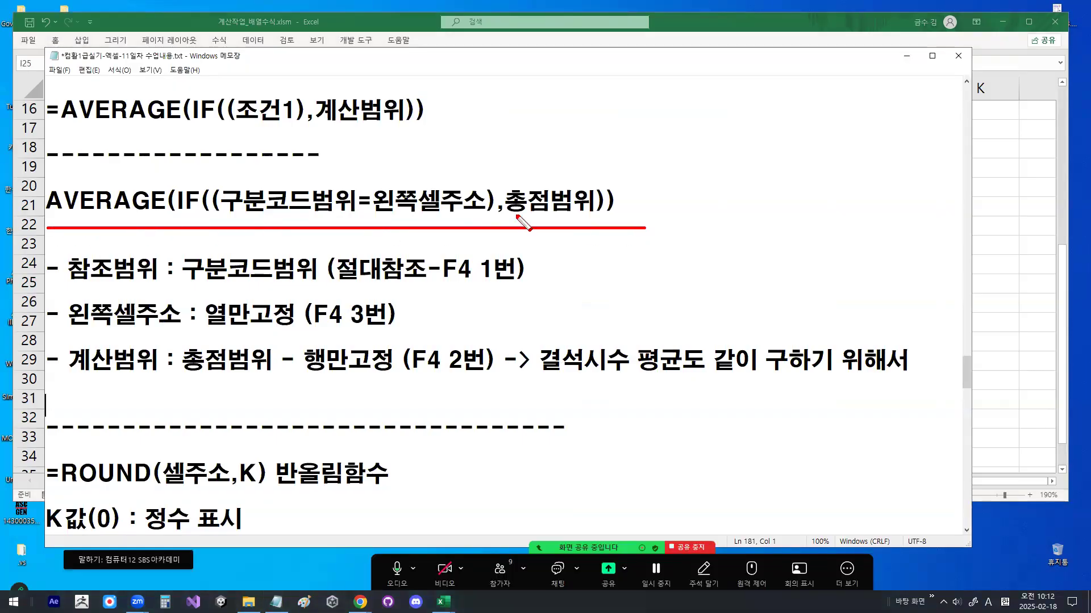
key("Escape")
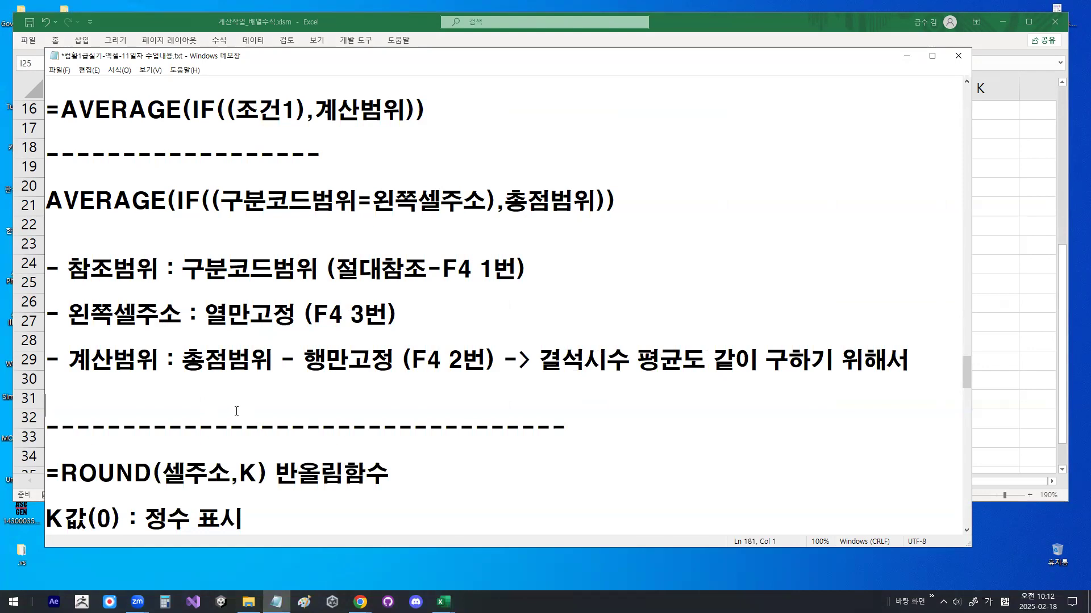
scroll(237, 411, "down", 3)
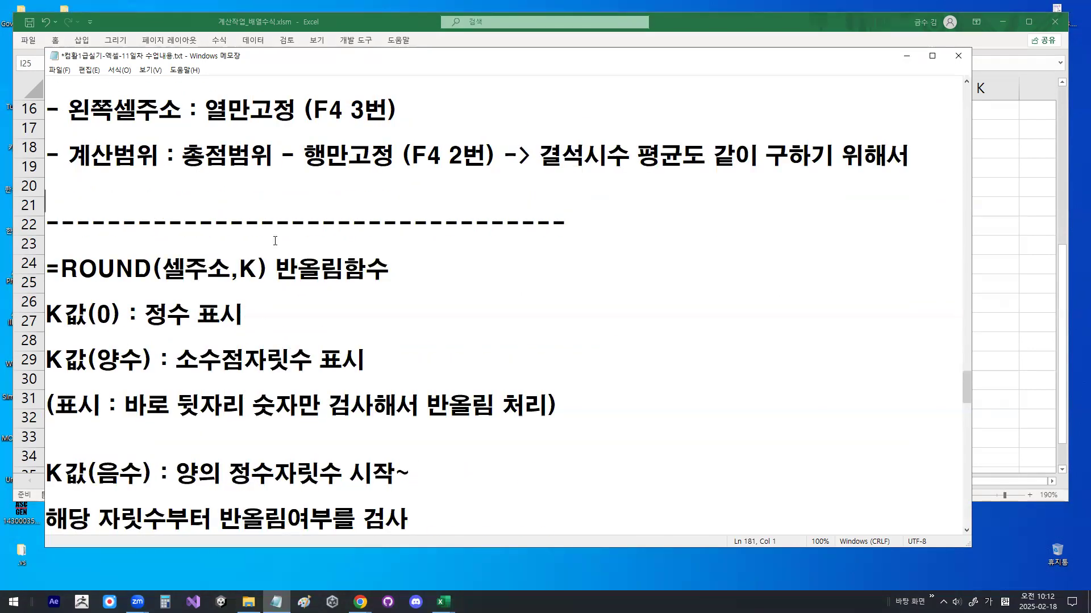
double_click(290, 271)
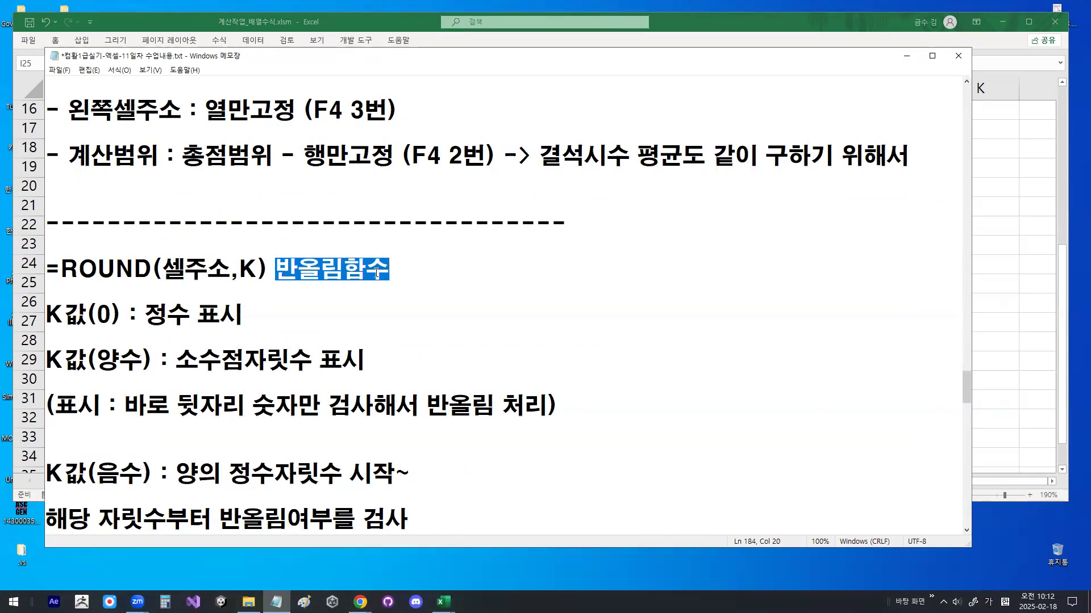
left_click_drag(165, 270, 259, 270)
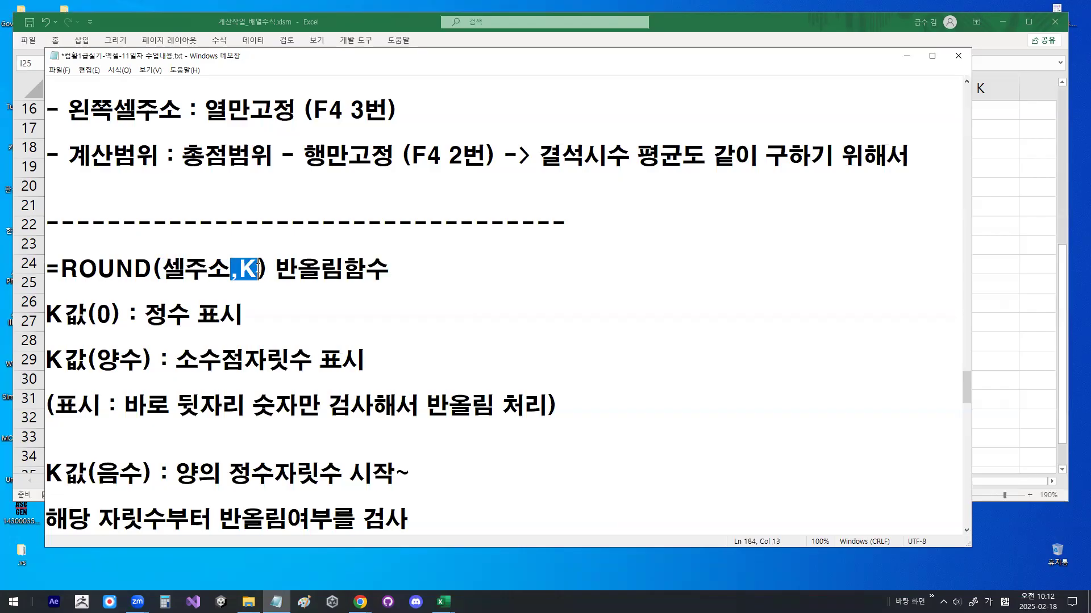
Add the line "셀주소 -> 결과값 (실전문제 -> 배열수식-> 결과값 출력)" below =ROUND(셀주소,K) 반올림함수, with blank space after it
left_click(137, 299)
key("Return")
key("Return")
key("Return")
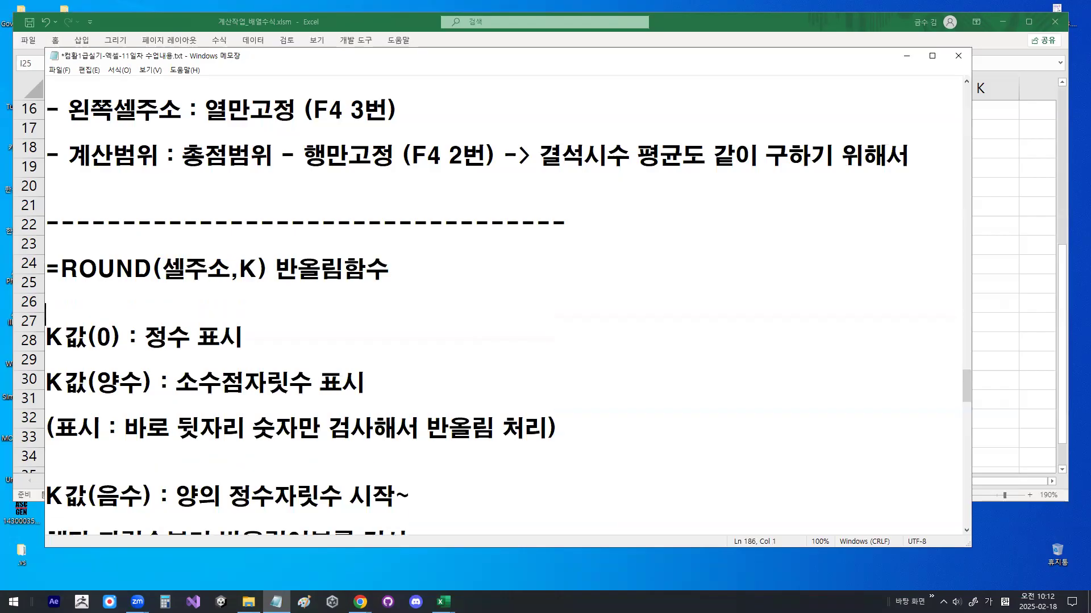
type("셀주소")
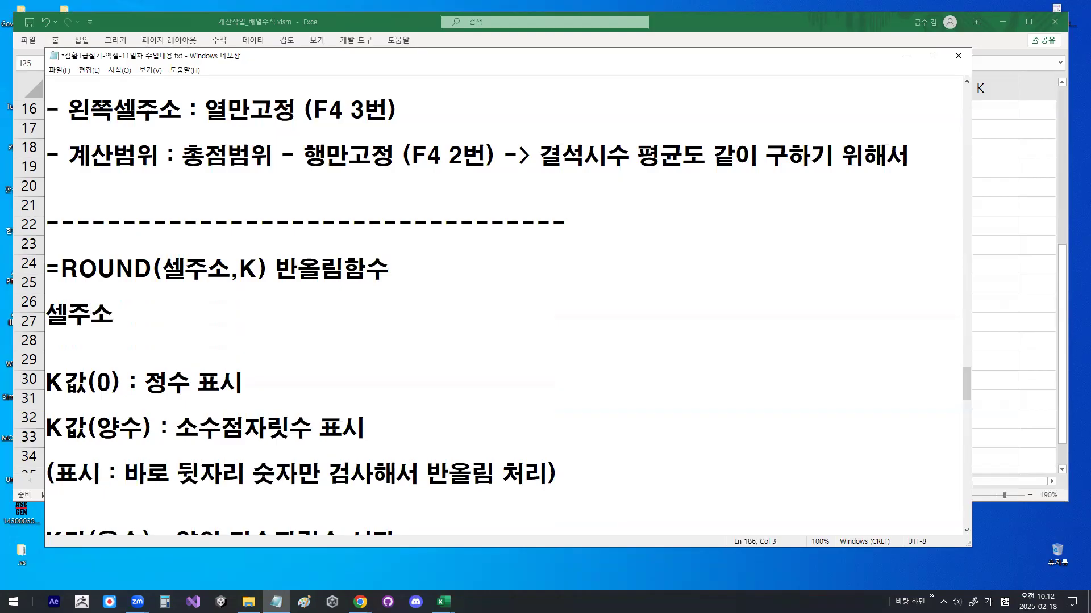
type(" -> 결과값")
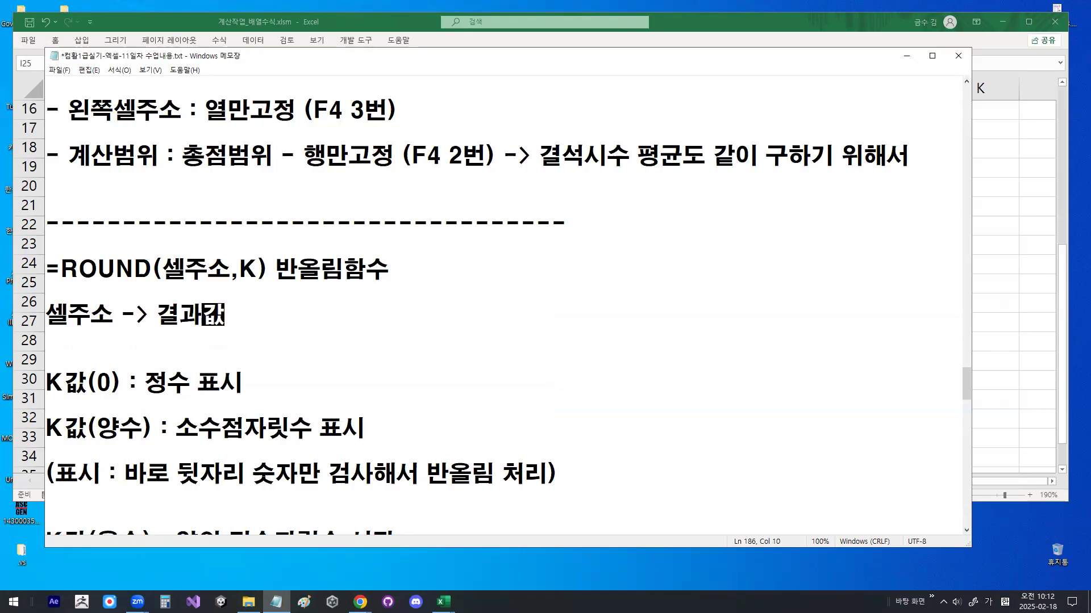
type(" (실전문제 -> 배열수식")
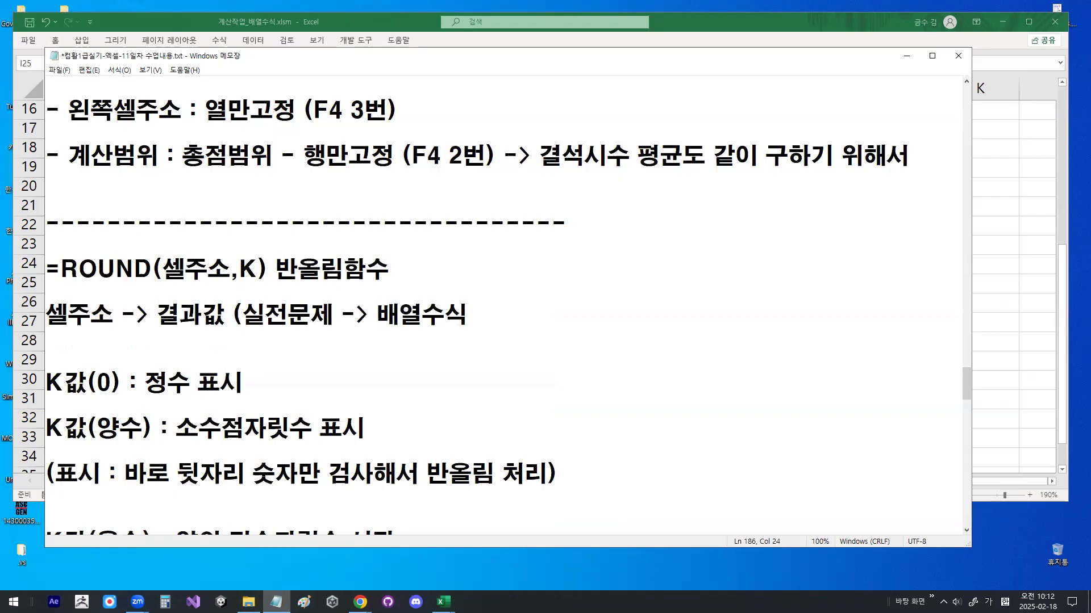
type("-> 결과값 ㅊ")
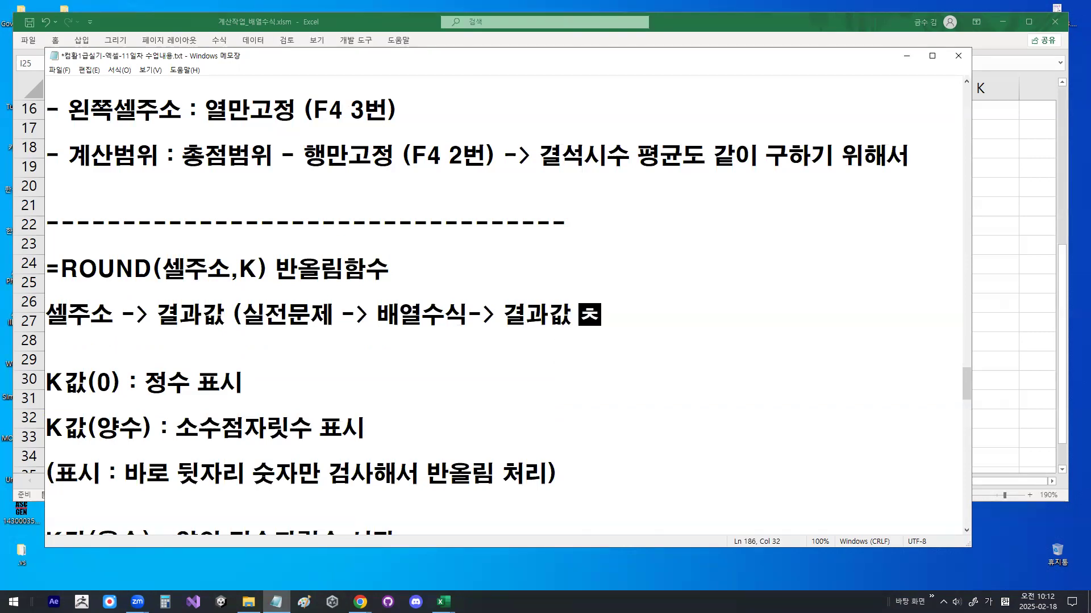
type("출력)")
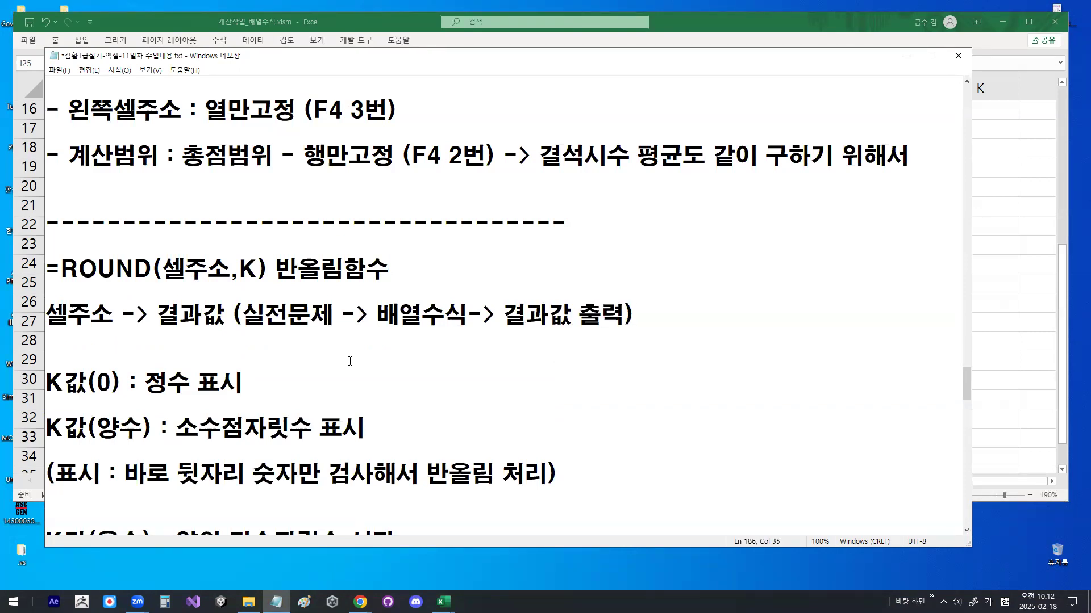
Circle the second 결과값 in the new note, underline ROUND and circle its K argument with the annotation pen
mouse_move(572, 331)
left_mouse_down()
mouse_move(520, 329)
mouse_move(563, 307)
mouse_move(568, 328)
left_mouse_up()
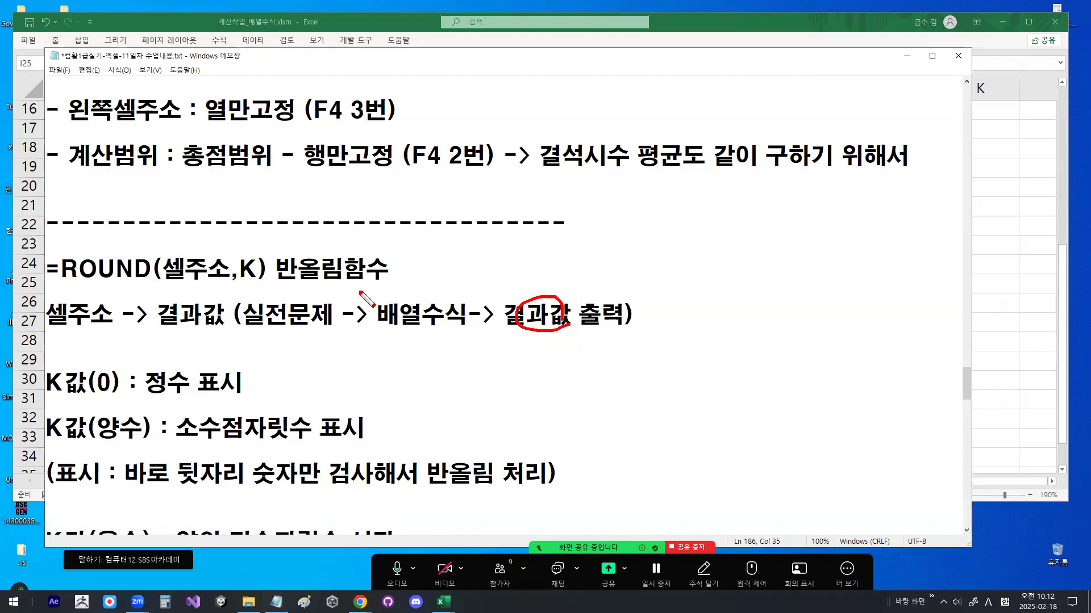
left_click_drag(68, 281, 138, 275)
mouse_move(258, 280)
left_mouse_down()
mouse_move(238, 273)
mouse_move(259, 274)
left_mouse_up()
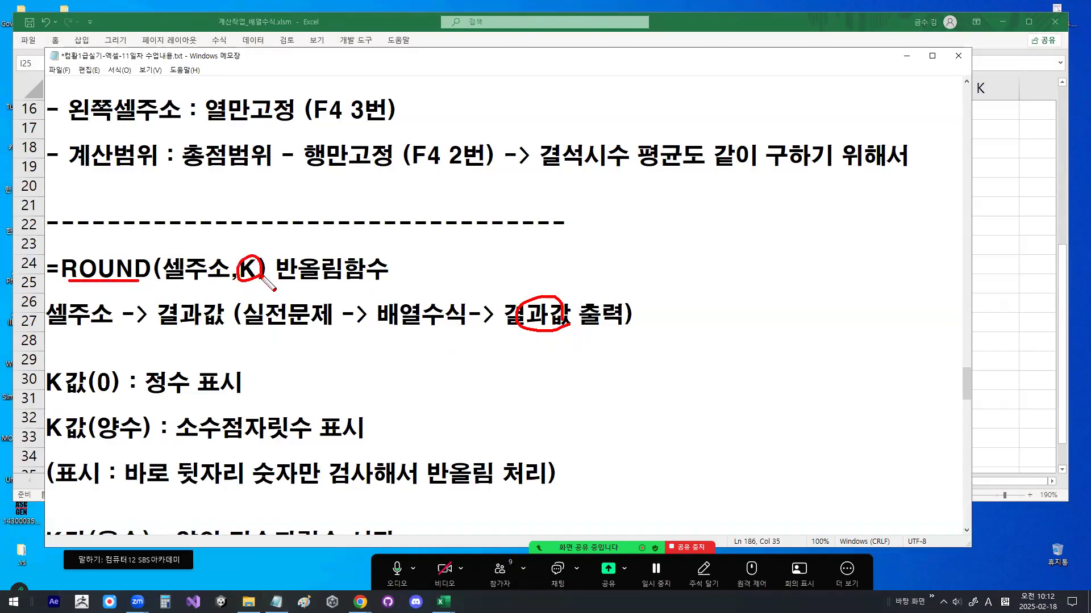
Highlight the K값(0) and K값(양수) rules, circle both 표시 words, mark 바로 뒷자리 숫자 below them, and clear the marks
key("Down")
key("Down")
scroll(146, 329, "down", 2)
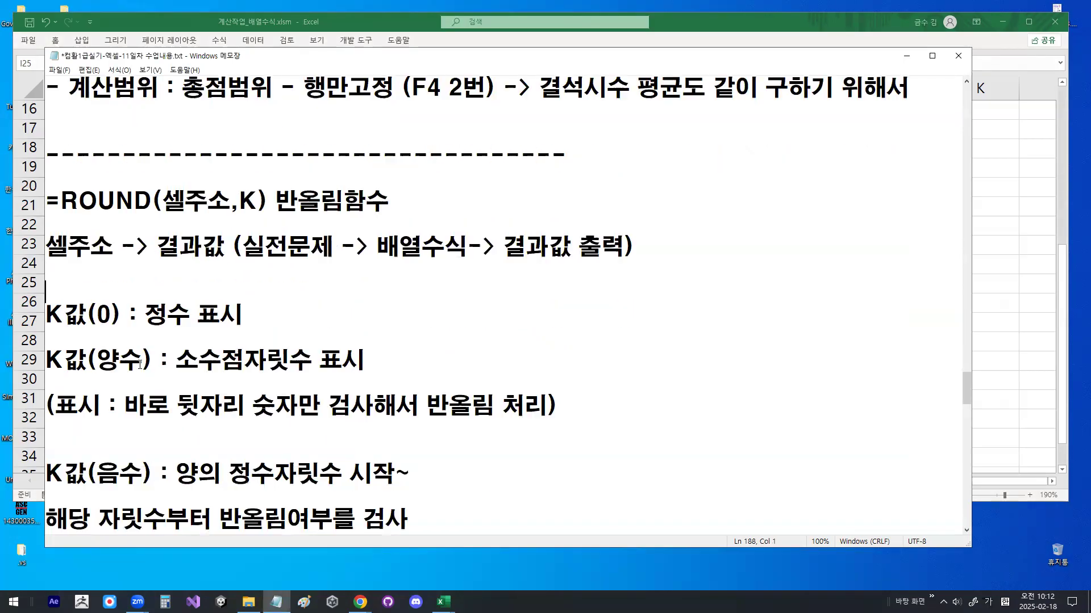
left_click_drag(87, 246, 220, 245)
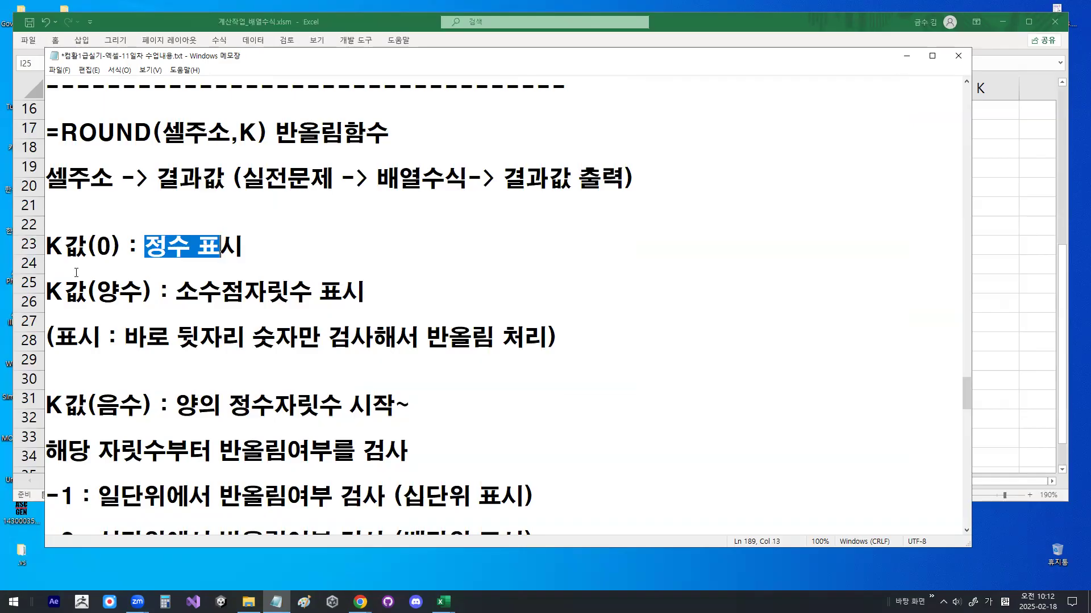
left_click_drag(74, 245, 124, 242)
left_click_drag(98, 291, 291, 291)
left_click_drag(319, 291, 366, 293)
mouse_move(241, 250)
left_mouse_down()
mouse_move(244, 267)
mouse_move(224, 235)
mouse_move(242, 244)
left_mouse_up()
mouse_move(364, 296)
left_mouse_down()
mouse_move(327, 301)
mouse_move(346, 305)
left_mouse_up()
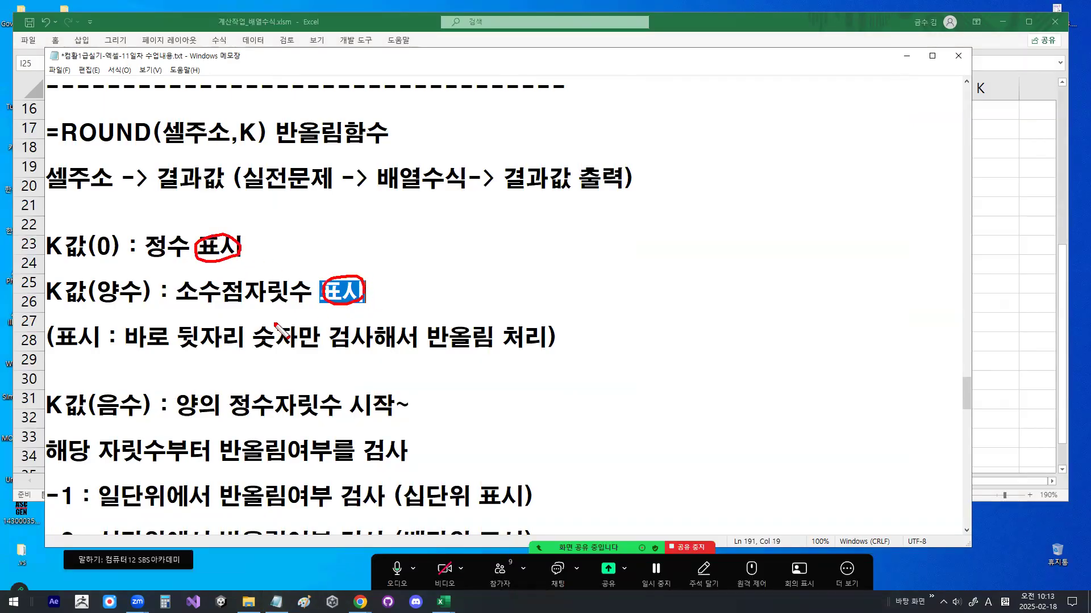
left_click_drag(136, 350, 293, 351)
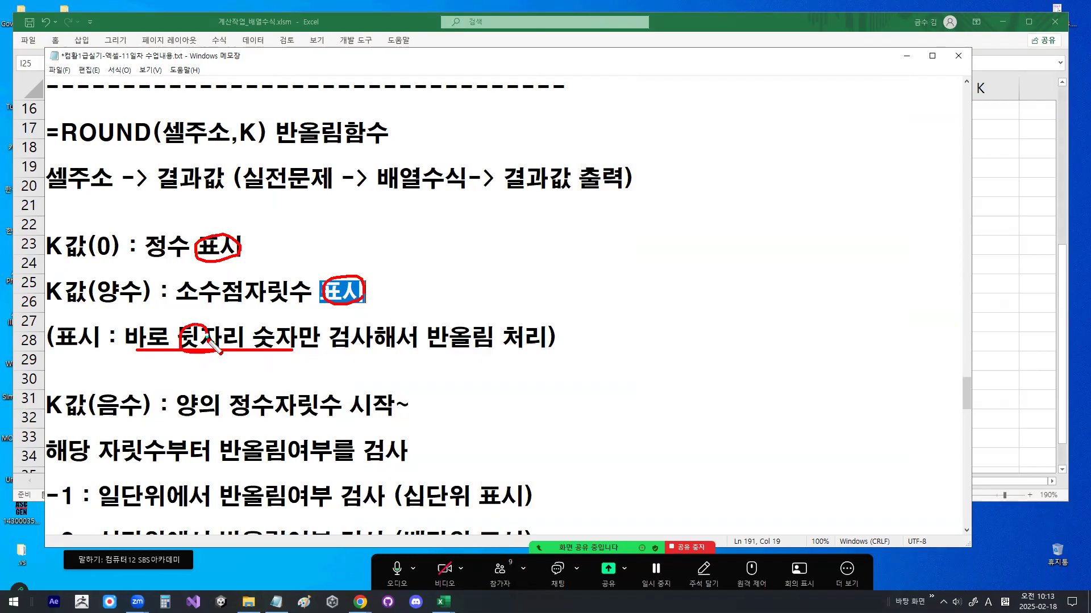
left_click(174, 364)
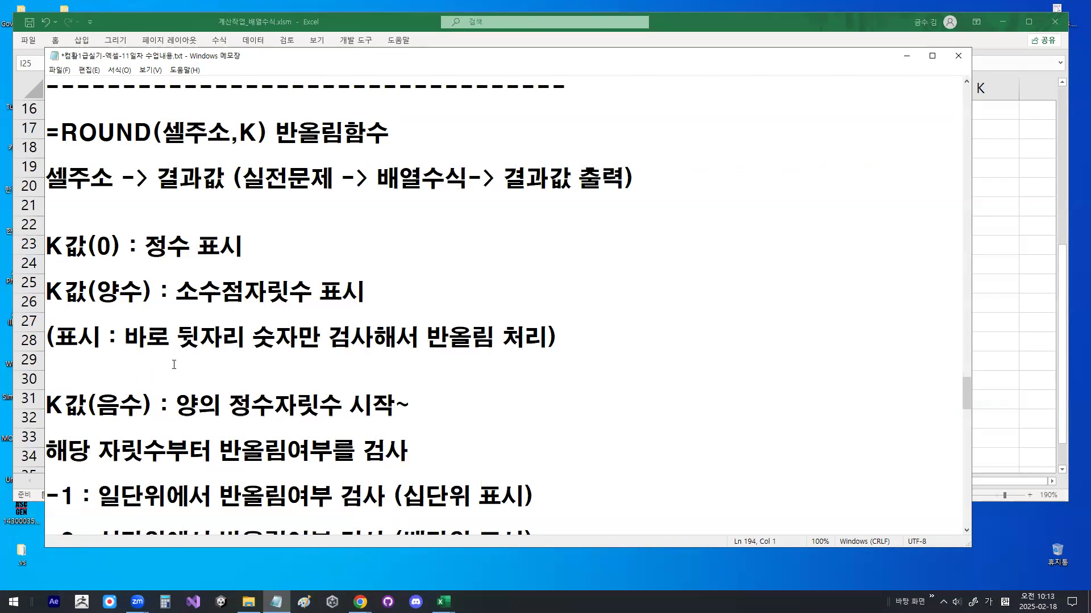
Insert the example =ROUND(23.45,0) below the K값(0) : 정수 표시 line, leaving blank lines before K값(양수)
key("Up")
key("Return")
key("Return")
key("Return")
key("Return")
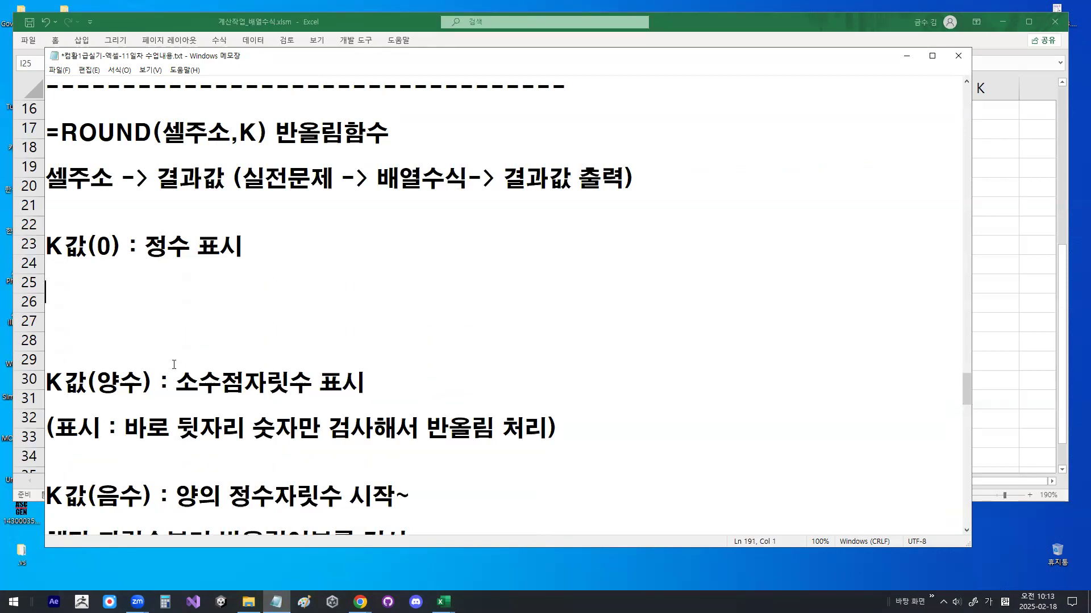
type("ROUND")
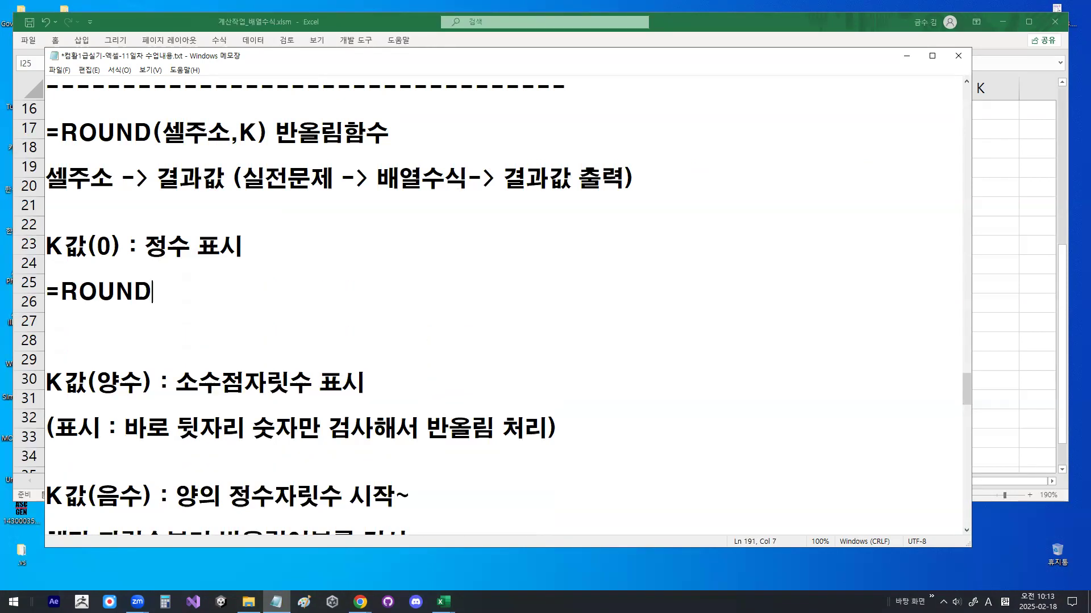
type("(23.")
key("Delete")
key("Delete")
type("45,0")
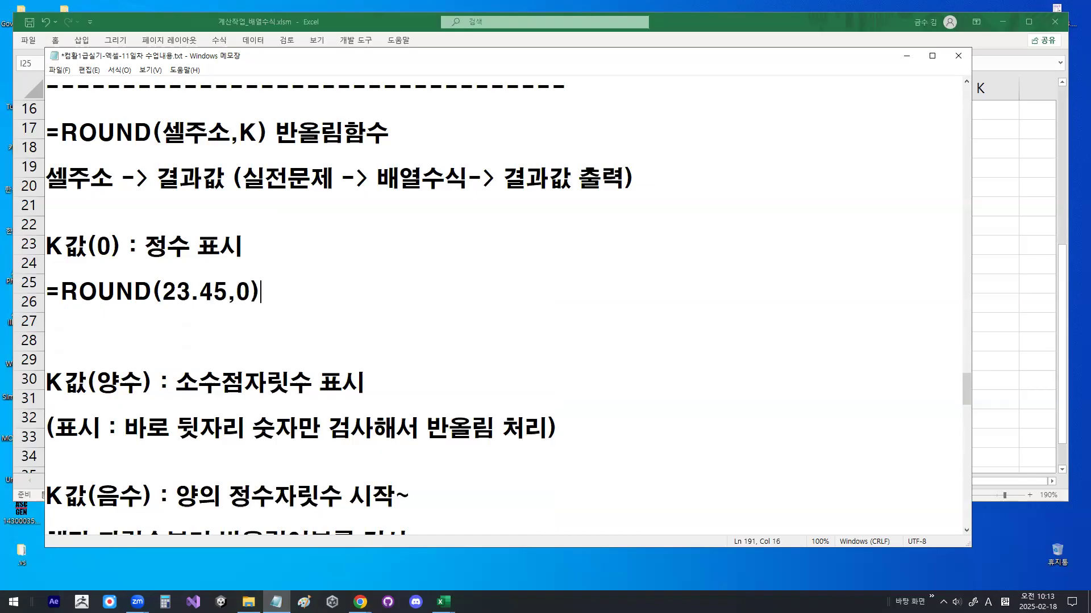
Underline the arguments of the =ROUND(23.45,0) example and mark its first decimal digit and integer part with the annotation pen
left_click_drag(159, 307, 250, 306)
left_click_drag(207, 273, 235, 241)
mouse_move(214, 283)
left_mouse_down()
mouse_move(203, 297)
mouse_move(222, 295)
left_mouse_up()
left_click_drag(153, 276, 187, 242)
mouse_move(181, 285)
left_mouse_down()
mouse_move(198, 272)
mouse_move(213, 309)
mouse_move(224, 287)
mouse_move(208, 294)
left_mouse_up()
Append the result "-> 23" to the =ROUND(23.45,0) example and start a new line below it
left_click(275, 294)
type("-> 23")
key("Return")
key("Return")
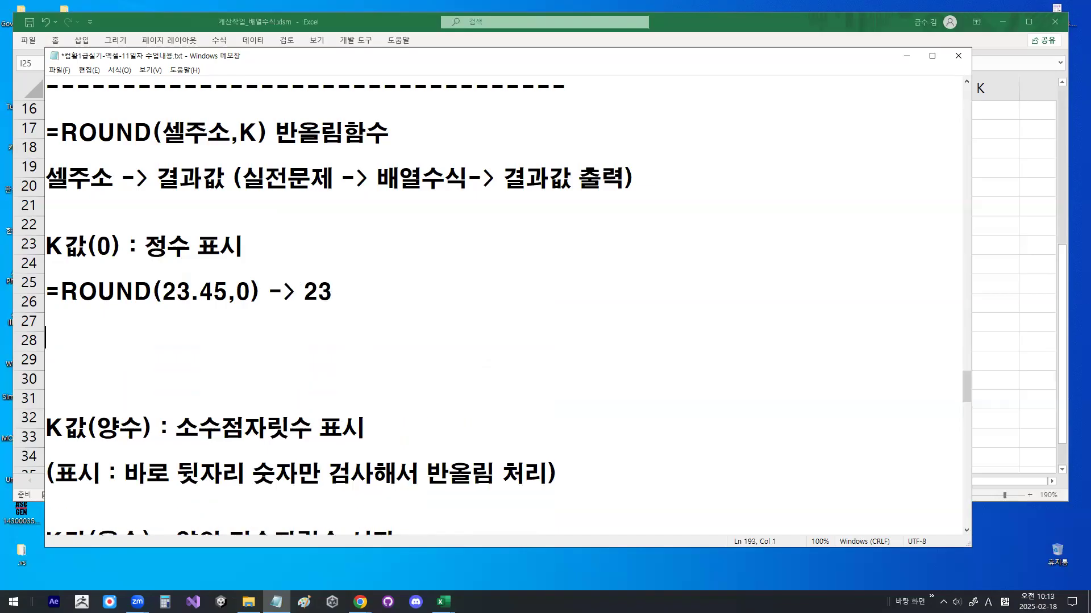
Duplicate the =ROUND(23.45,0) -> 23 line below itself and change the copy's number to 23.54
key("shift+End")
key("ctrl+c")
key("Down")
key("Down")
key("ctrl+v")
key("Left")
key("Left")
key("Left")
key("Left")
key("Left")
key("Left")
key("Left")
key("Left")
key("Left")
key("Left")
key("Left")
key("Right")
key("Delete")
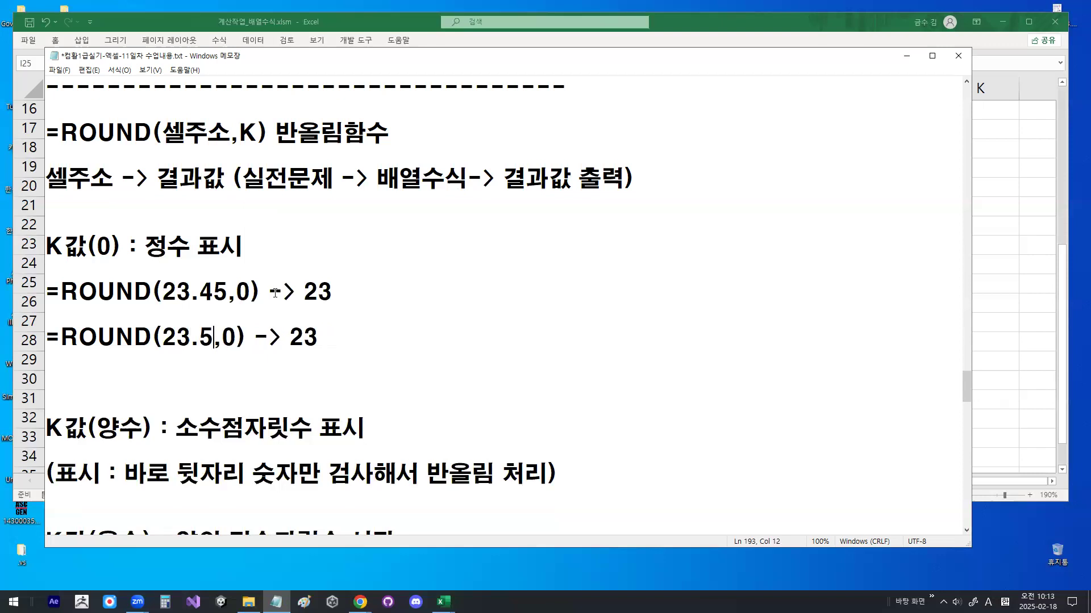
type("4")
Change the result of the =ROUND(23.54,0) example to 24
key("shift+Right")
key("Right")
key("Right")
key("Right")
key("Right")
key("Right")
key("Right")
key("Right")
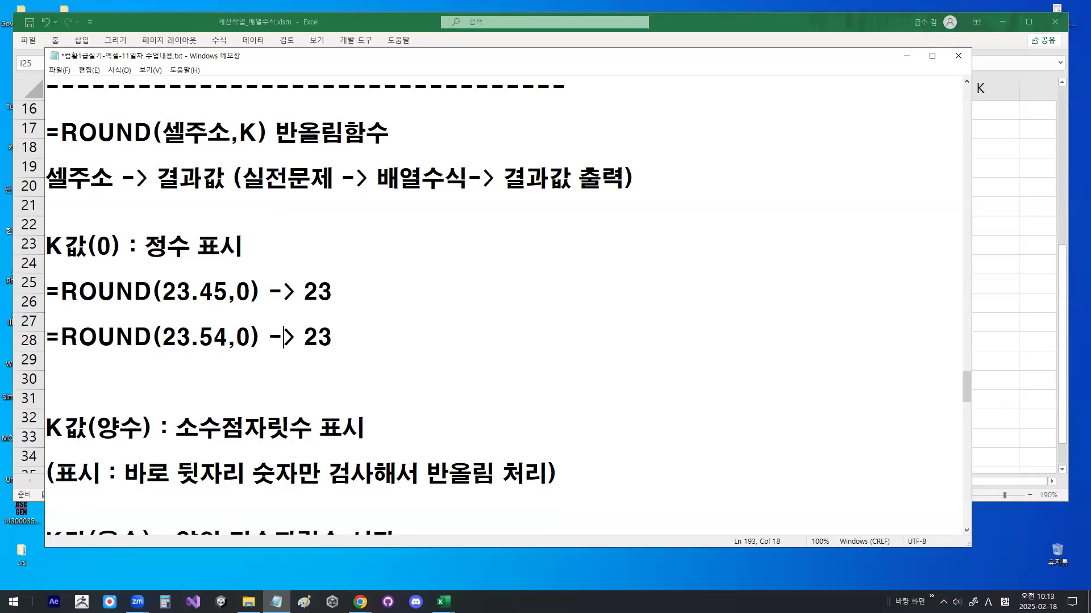
key("shift+Right")
type("4")
Add a dashed separator line below the =ROUND(23.54,0) example and remove the extra blank line before K값(양수)
key("Return")
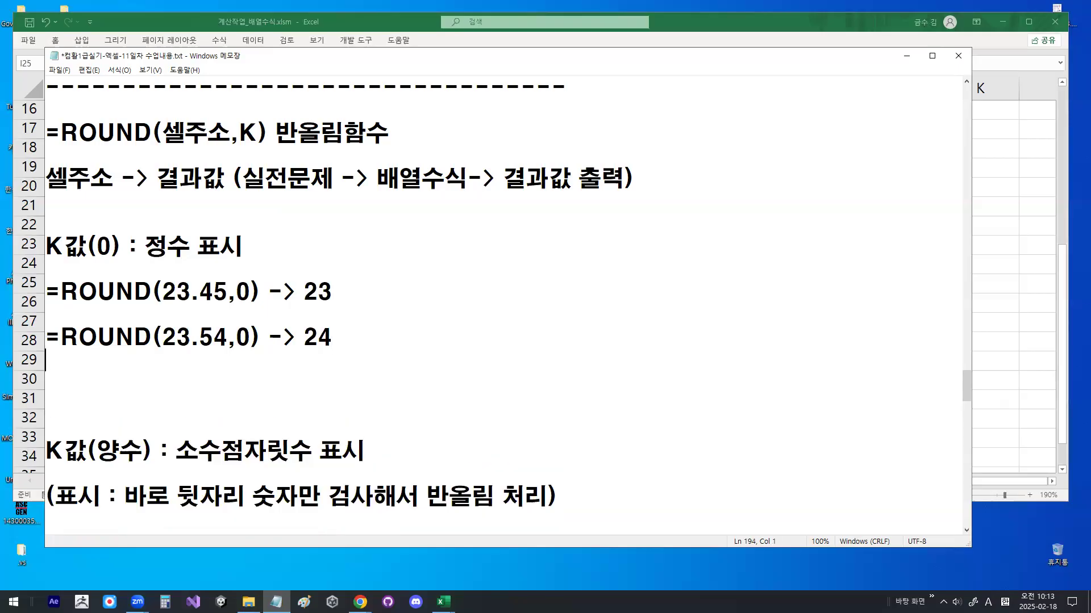
type("-------------------------")
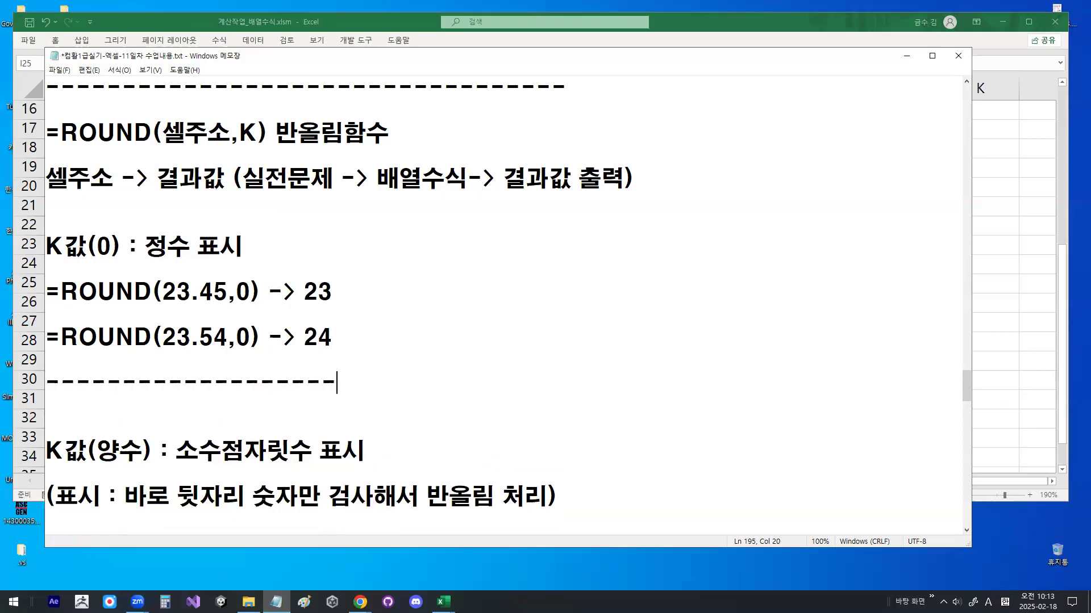
key("Down")
key("Delete")
Insert blank lines below the (표시 : 바로 뒷자리 숫자만 검사해서 반올림 처리) note and briefly mark that space with the pen
key("Down")
key("Down")
key("Down")
key("Down")
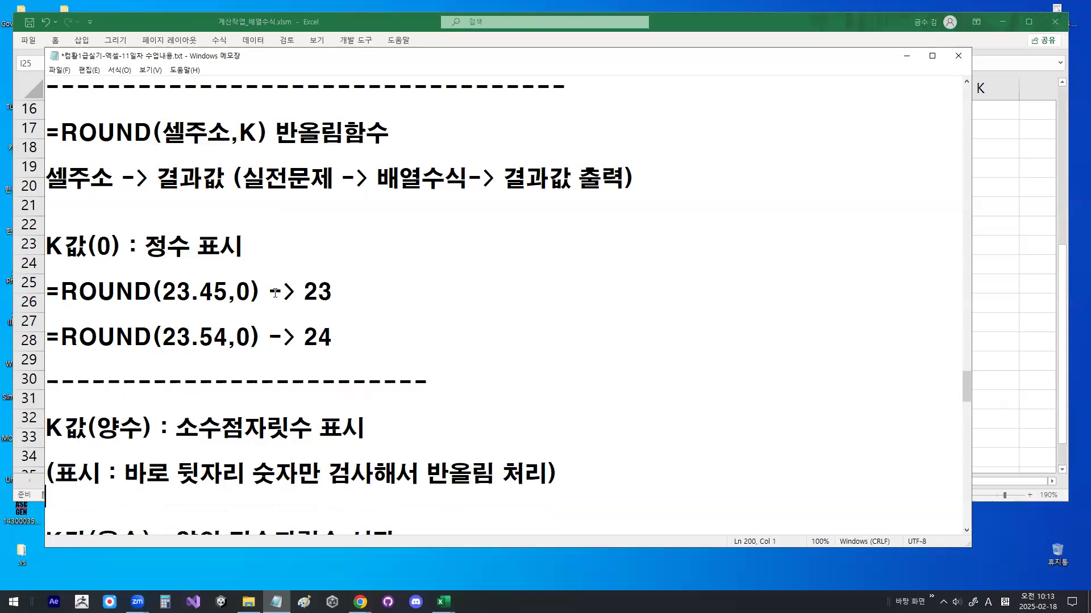
key("Down")
key("Down")
key("Down")
key("Down")
key("Down")
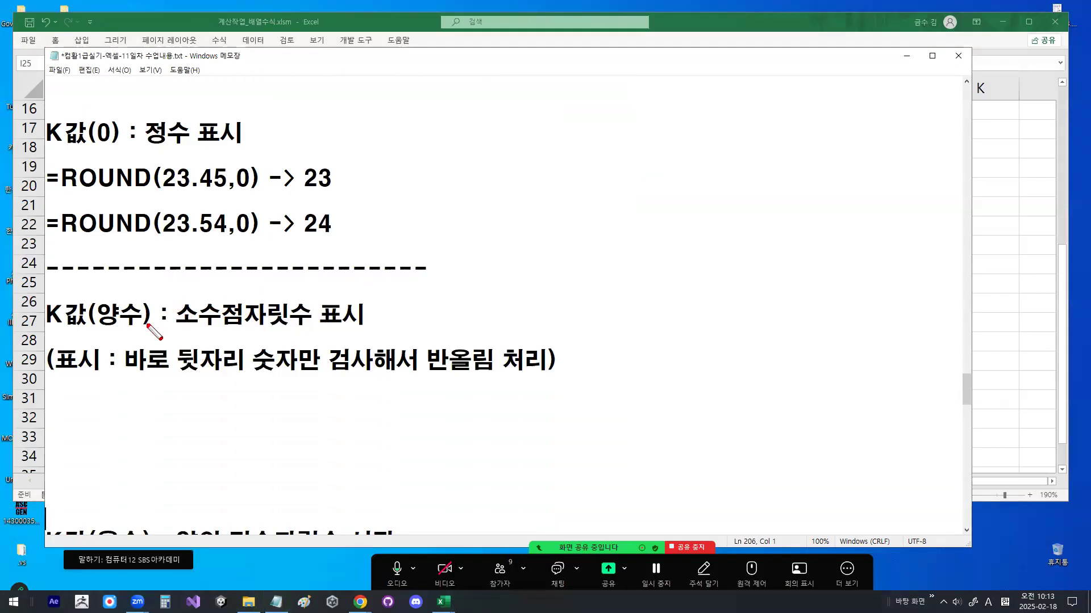
mouse_move(125, 407)
left_mouse_down()
mouse_move(190, 405)
mouse_move(179, 415)
left_mouse_up()
key("Escape")
Copy the two K값(0) ROUND examples into the blank space below the K값(양수) note
left_click_drag(49, 176, 404, 225)
key("ctrl+c")
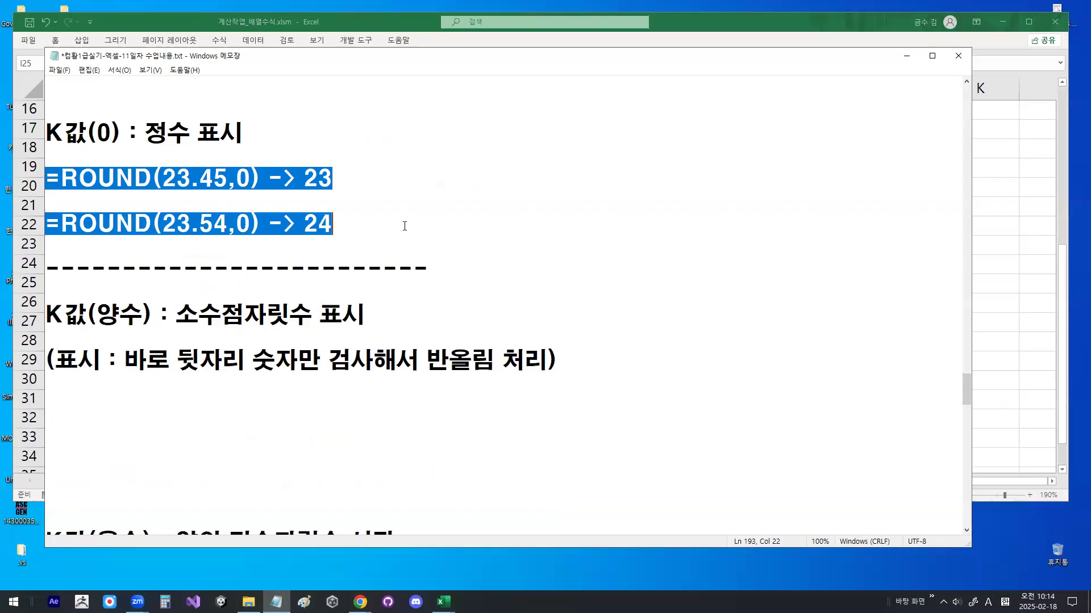
left_click(178, 407)
key("ctrl+v")
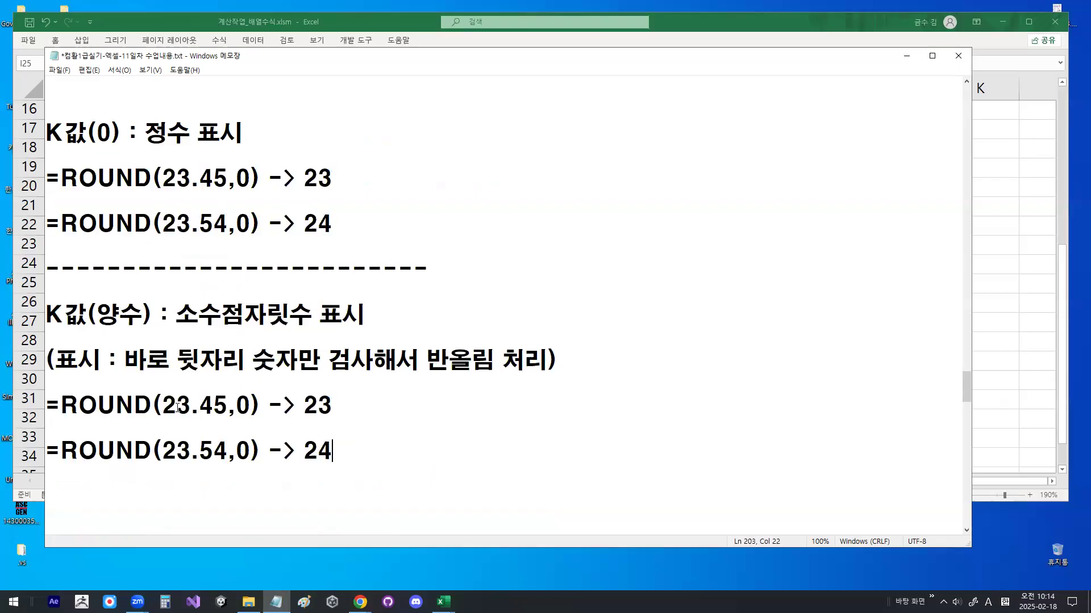
Change the first copied example under K값(양수) to =ROUND(23.123,1)
double_click(244, 405)
type("1")
key("Left")
key("Left")
key("Left")
key("Left")
type("12")
key("Delete")
key("Delete")
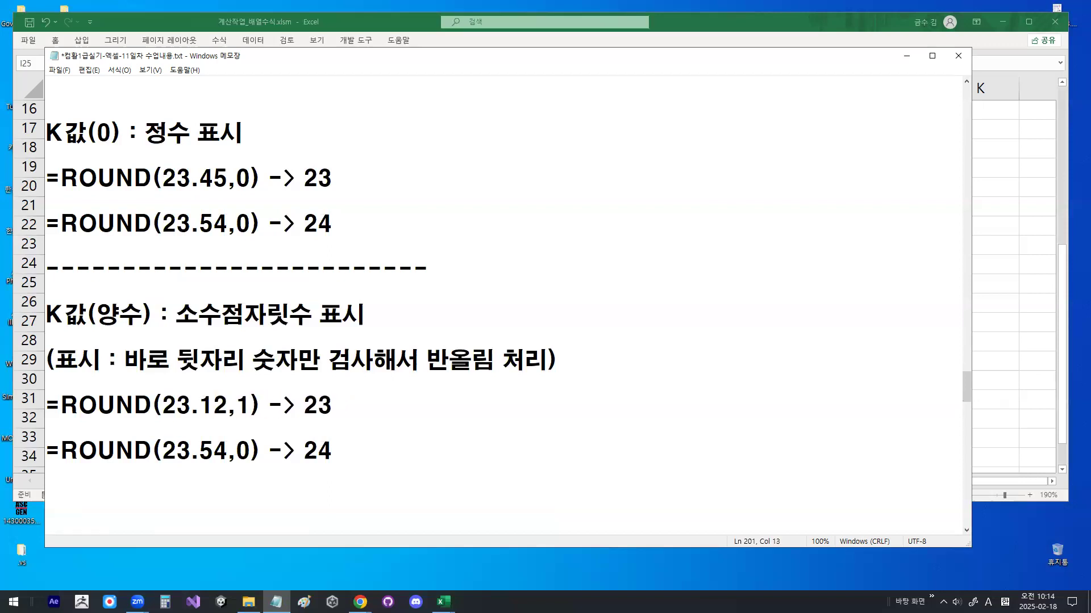
type("3")
key("Right")
key("Right")
key("Right")
key("Right")
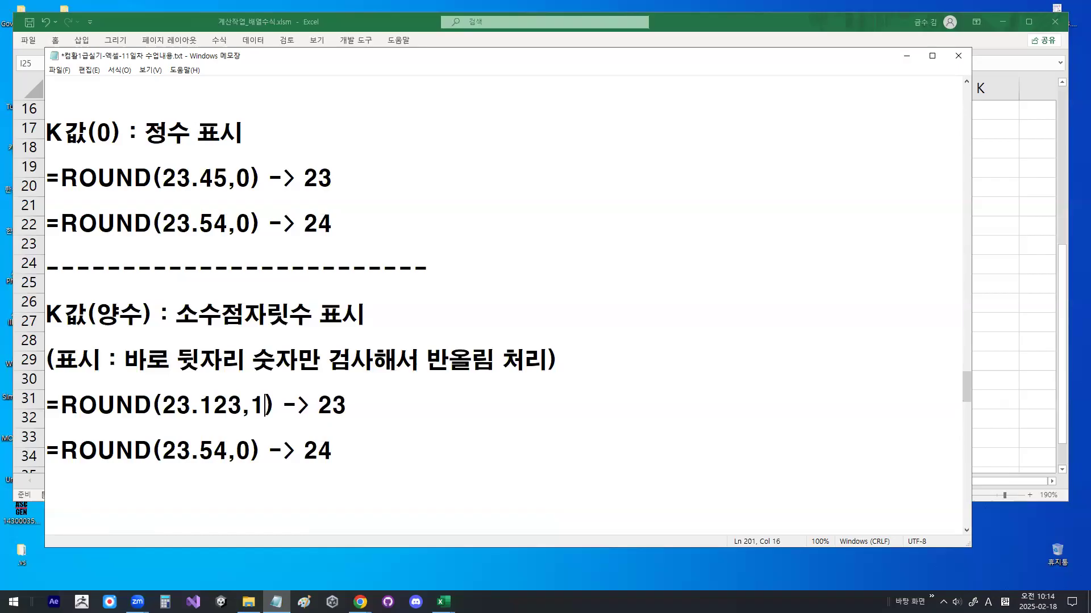
Clear the result after the arrow in the =ROUND(23.123,1) example
key("Right")
key("Right")
key("Right")
key("shift+End")
key("Delete")
scroll(318, 372, "down", 1)
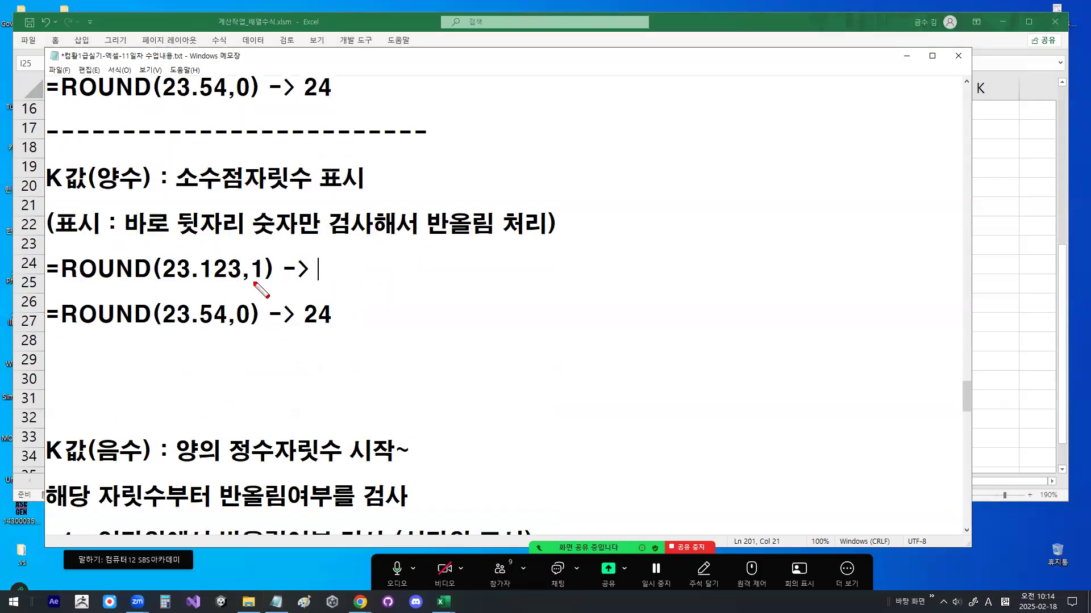
Mark the K argument, 표시 and the first two decimals for the =ROUND(23.123,1) example, and enter 23.1 as its result
left_click_drag(254, 246, 283, 222)
left_click_drag(357, 169, 362, 181)
left_click(199, 243)
mouse_move(216, 267)
left_mouse_down()
mouse_move(212, 284)
mouse_move(200, 267)
mouse_move(220, 263)
mouse_move(253, 219)
left_mouse_up()
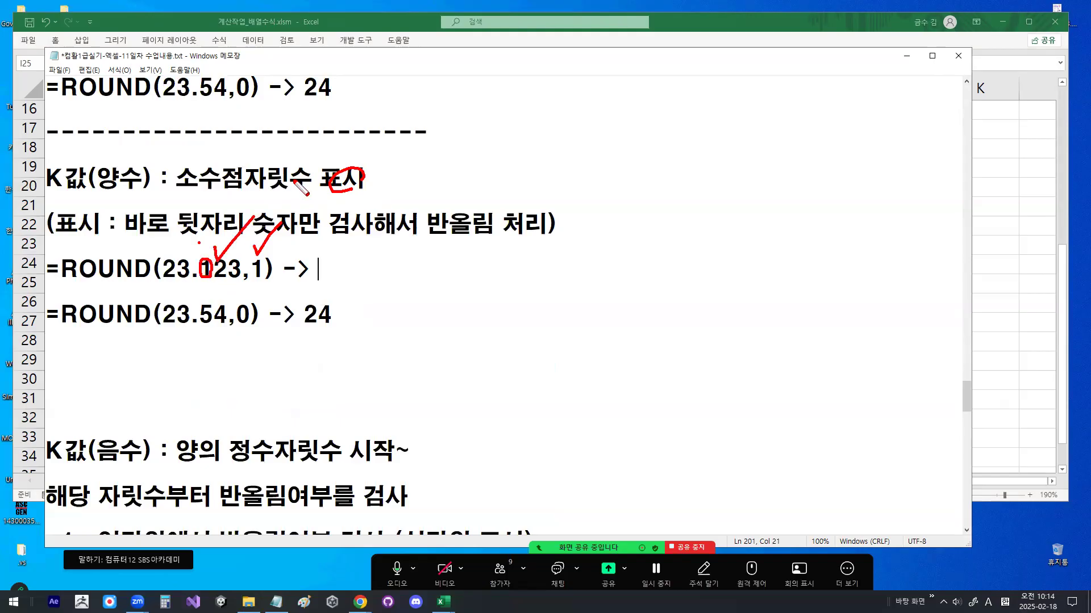
left_click_drag(214, 269, 228, 268)
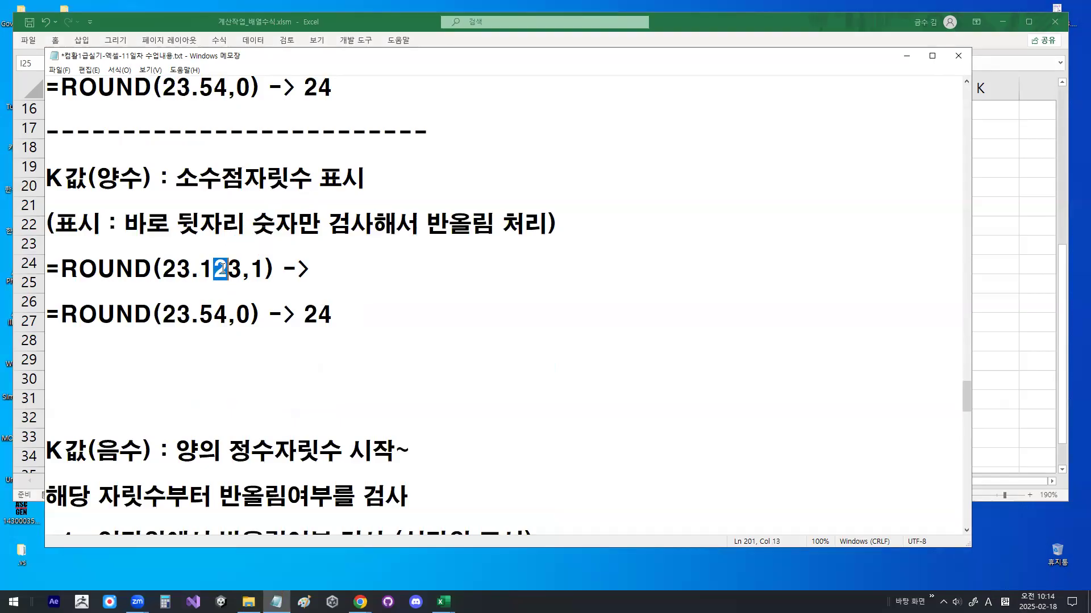
left_click(363, 269)
type("23.1")
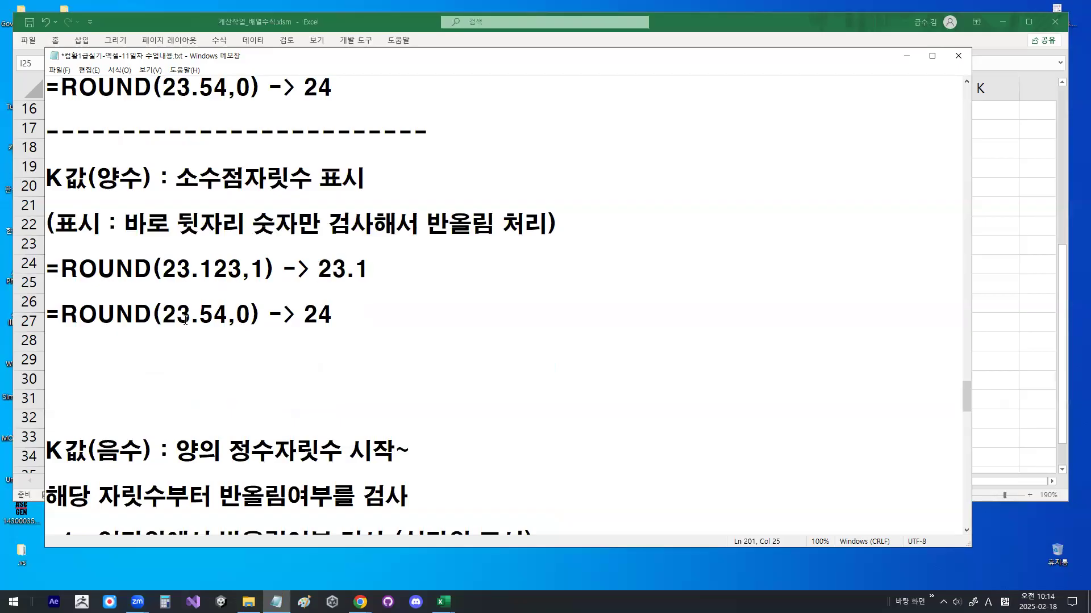
Change the second copied example under K값(양수) to =ROUND(23.154,1)
double_click(244, 315)
type("1")
key("Left")
key("Left")
key("Left")
key("Left")
type("154")
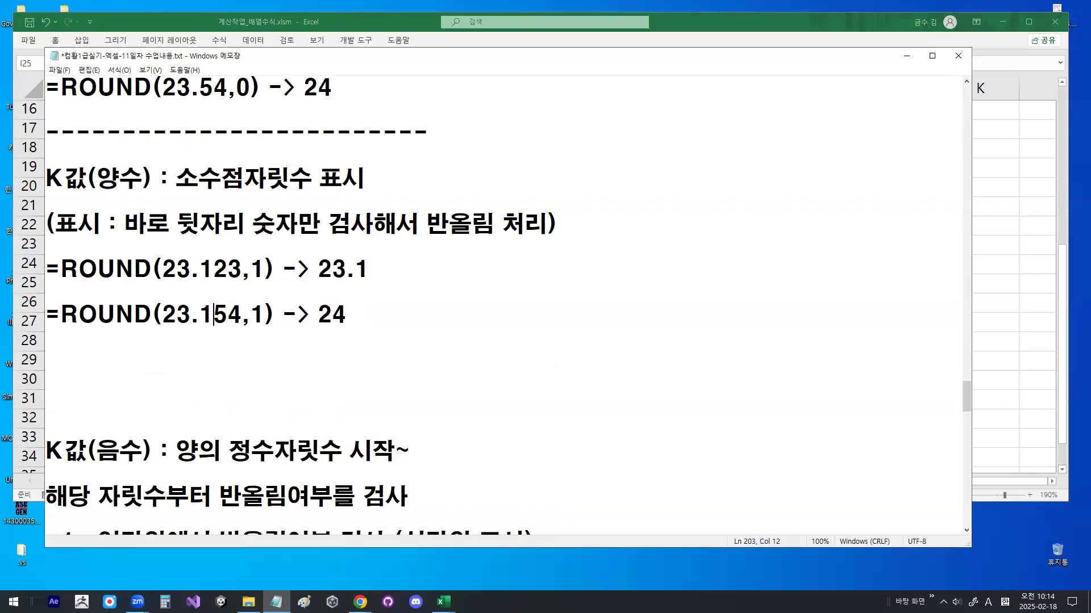
key("Delete")
key("Delete")
Mark the second decimal 5 in the =ROUND(23.154,1) example and set its result to 23.2
left_click_drag(214, 292, 231, 273)
mouse_move(214, 320)
left_mouse_down()
mouse_move(226, 306)
mouse_move(219, 327)
left_mouse_up()
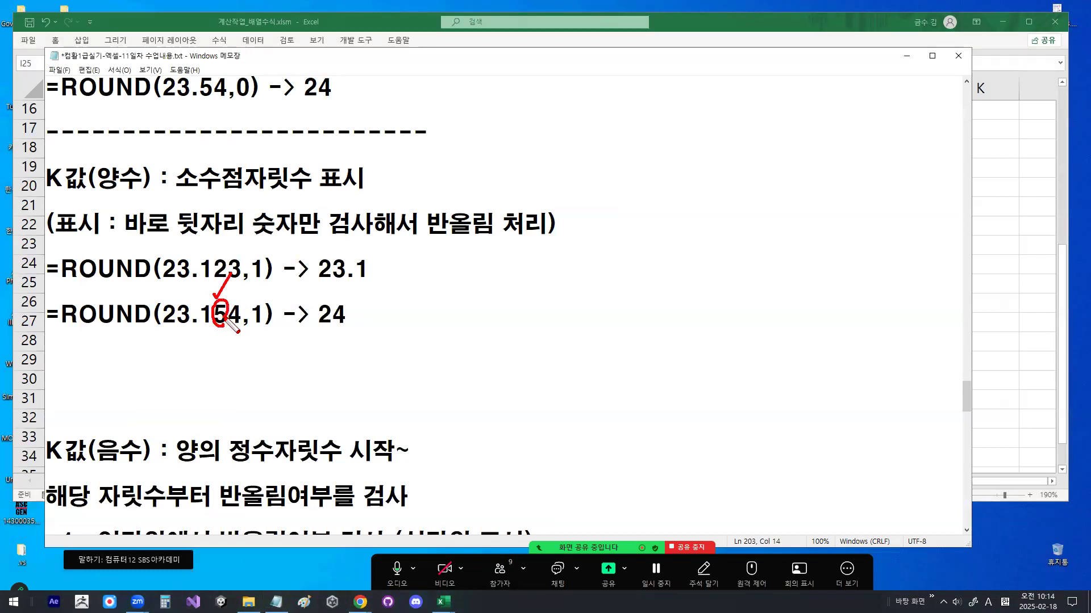
left_click(358, 316)
left_click_drag(332, 319, 352, 319)
type("3.2")
key("ctrl+2")
mouse_move(221, 301)
left_mouse_down()
mouse_move(211, 287)
mouse_move(202, 299)
mouse_move(212, 292)
left_mouse_up()
key("ctrl+2")
Add a dashed separator line below the =ROUND(23.154,1) example and delete the surplus blank lines before K값(음수)
left_click(109, 365)
type("-------------------------")
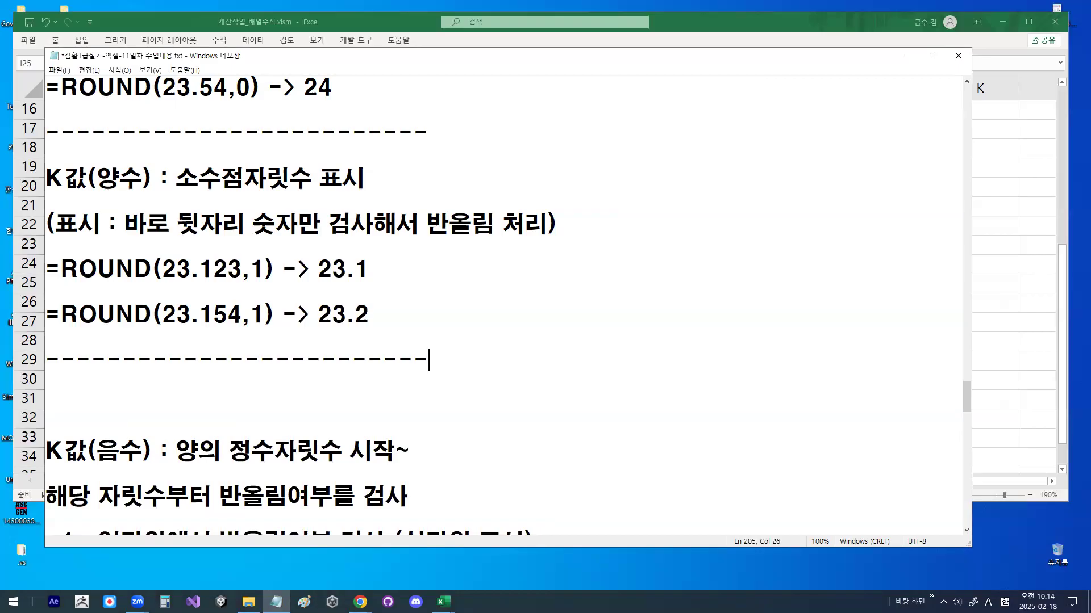
key("Down")
key("Down")
key("Delete")
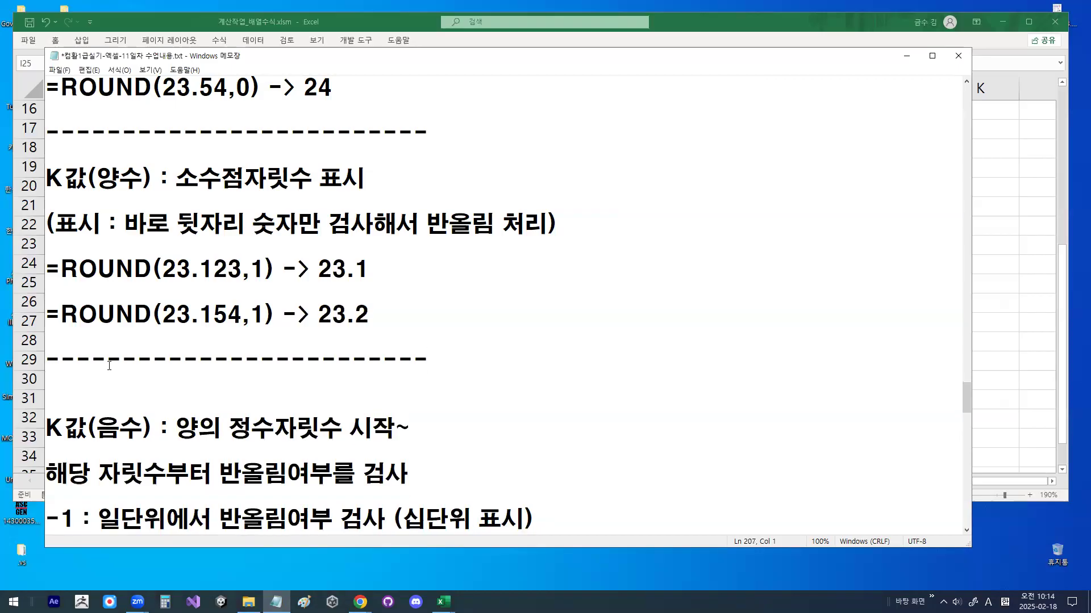
key("Delete")
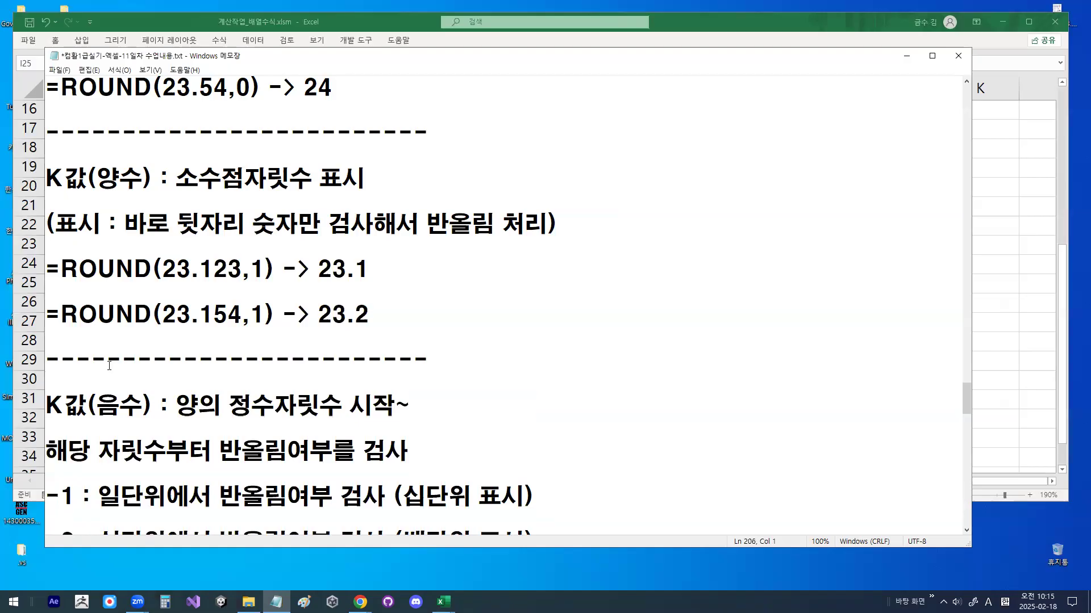
Highlight 양의 and 시작~ in the K값(음수) rule, circle 음수, and highlight 반올림여부를 검사 in the line below
scroll(214, 404, "down", 1)
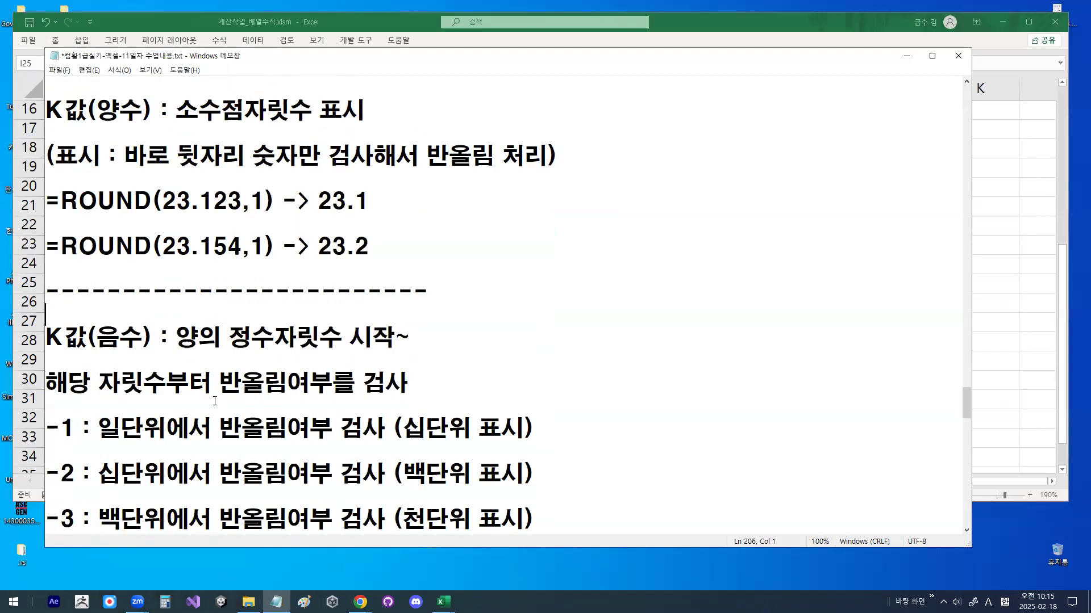
left_click_drag(176, 336, 220, 335)
left_click_drag(350, 336, 410, 336)
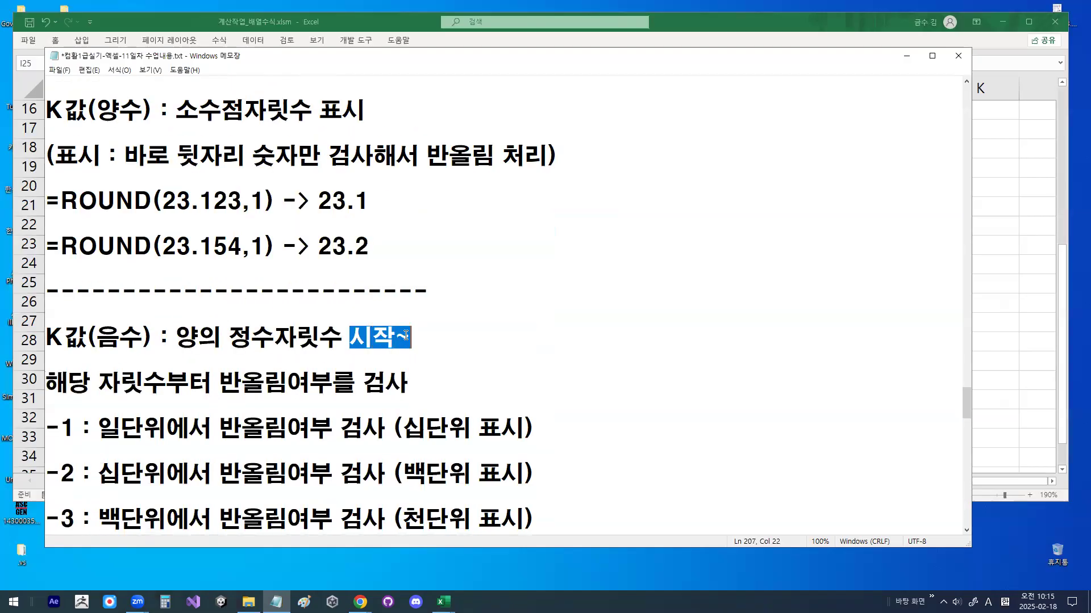
mouse_move(105, 348)
left_mouse_down()
mouse_move(145, 331)
mouse_move(137, 353)
left_mouse_up()
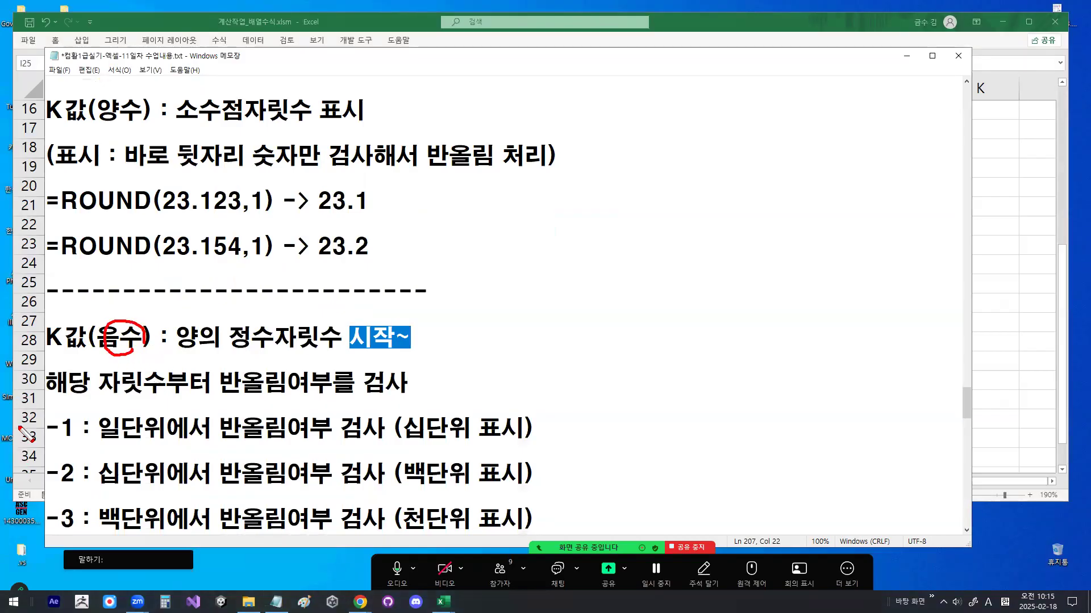
key("Escape")
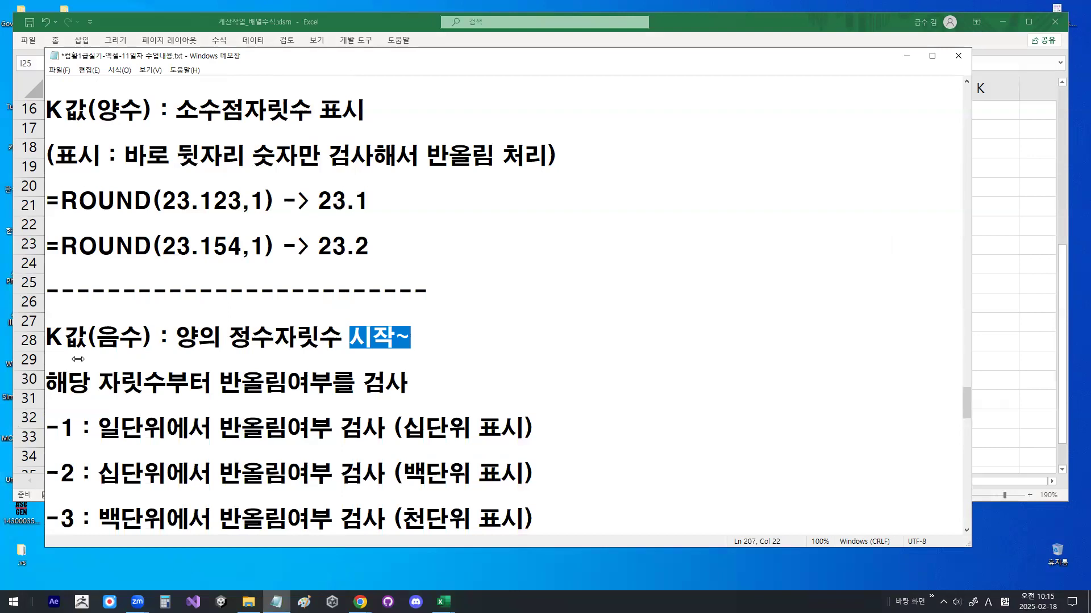
left_click_drag(49, 383, 416, 383)
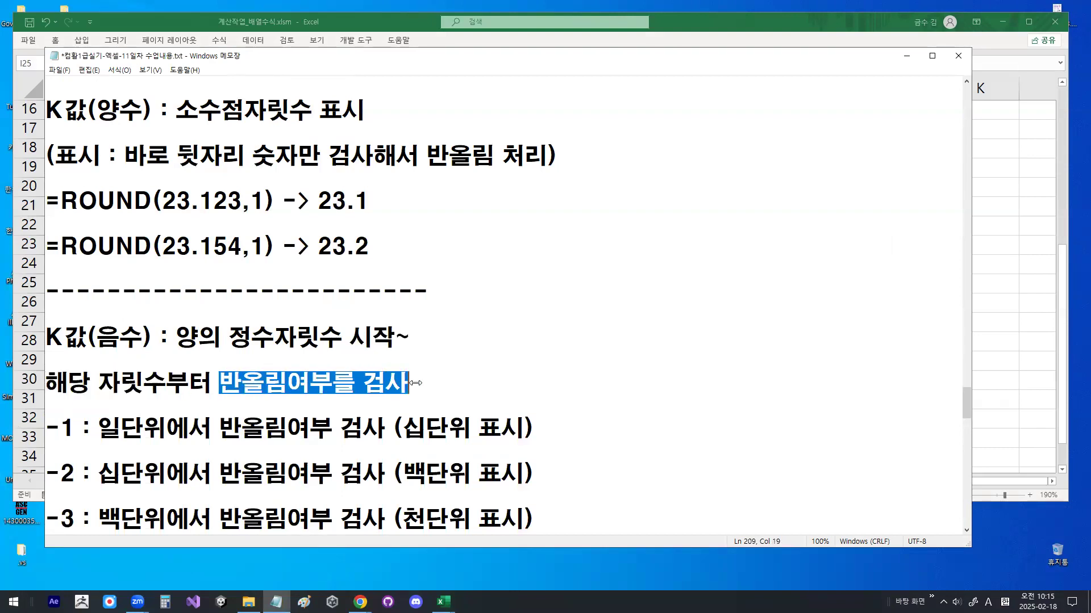
Highlight the place-value wording of the -1, -2 and -3 rules, including 십단위 표시 and 백단위
scroll(416, 384, "down", 3)
left_click_drag(60, 289, 145, 291)
left_click_drag(219, 292, 525, 291)
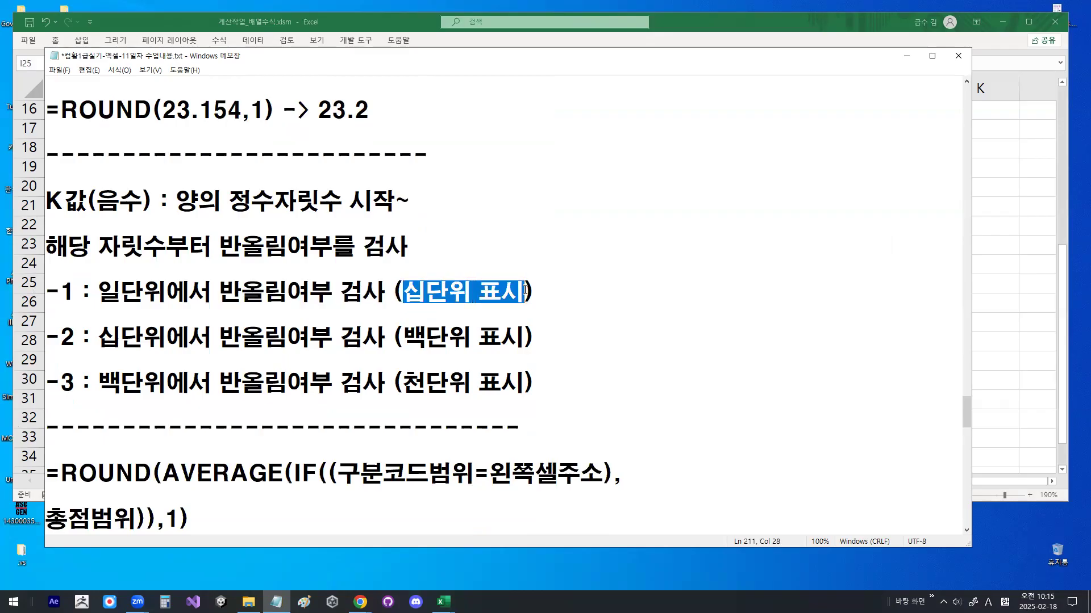
left_click_drag(47, 337, 145, 338)
left_click_drag(99, 383, 154, 379)
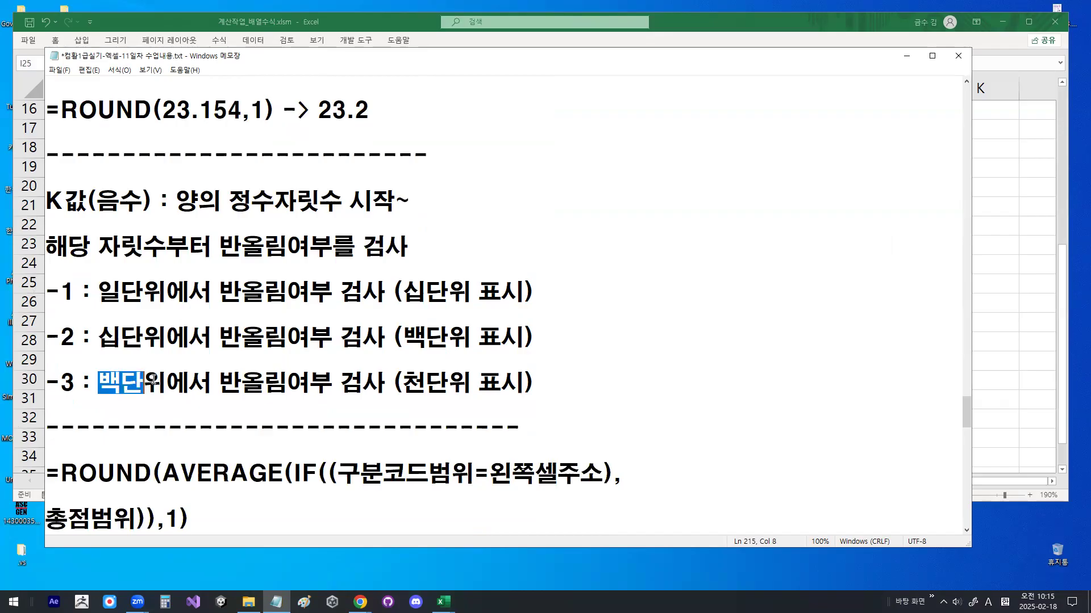
Insert blank lines below the -3 rule and paste the two copied ROUND examples there
left_click(522, 424)
left_click(543, 382)
key("Return")
key("Return")
key("Return")
key("Return")
key("Up")
key("Up")
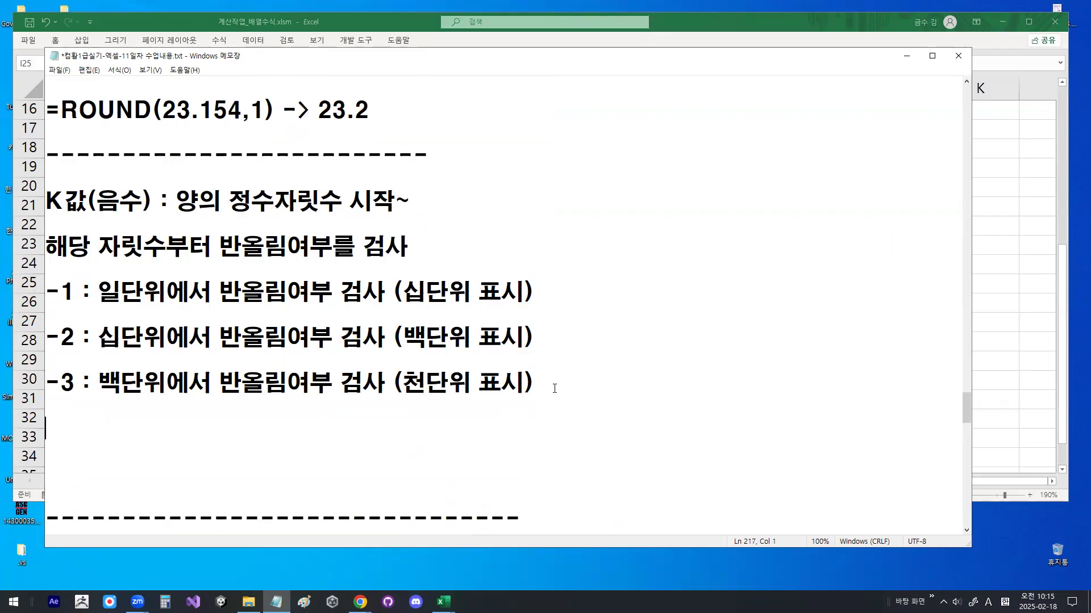
key("ctrl+v")
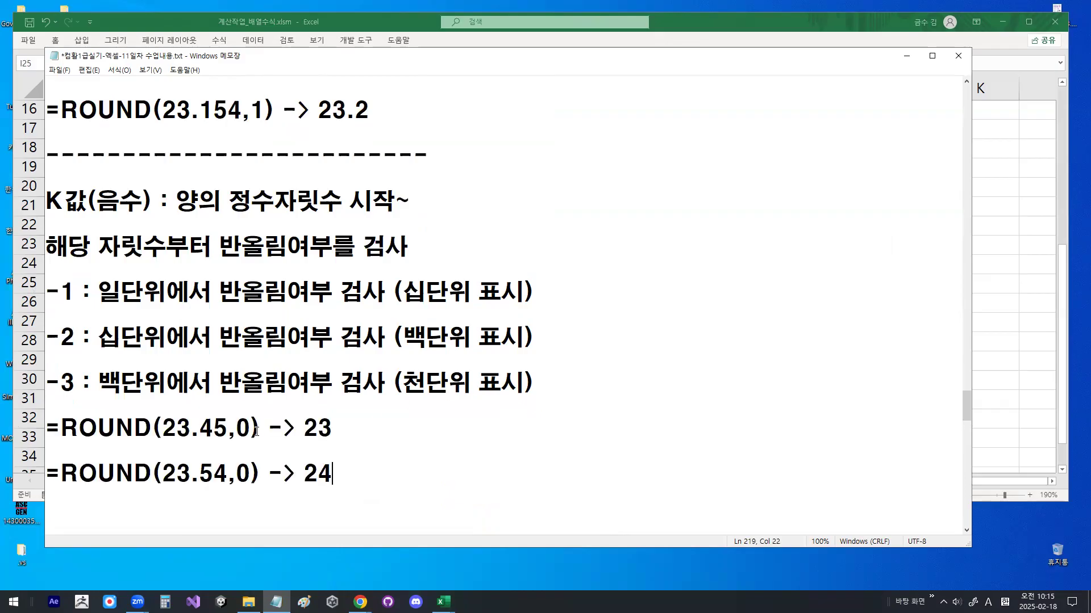
Change the first pasted example under the -3 rule to =ROUND(123456.1,-2) and highlight its -2 argument
left_click_drag(163, 427, 227, 427)
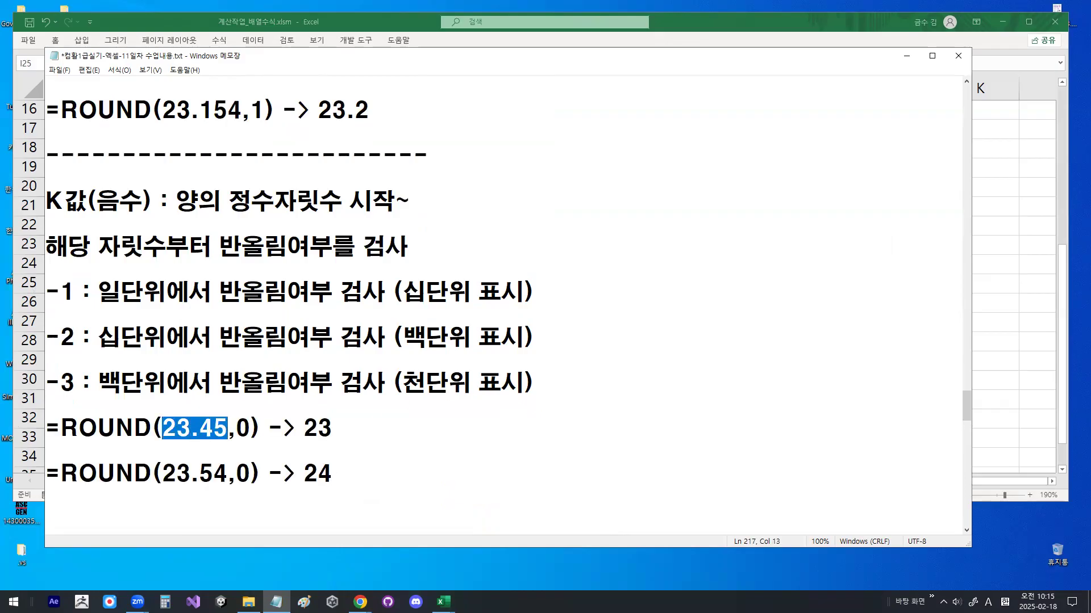
type("123456.1")
key("Right")
key("Delete")
type("-2")
scroll(250, 379, "down", 2)
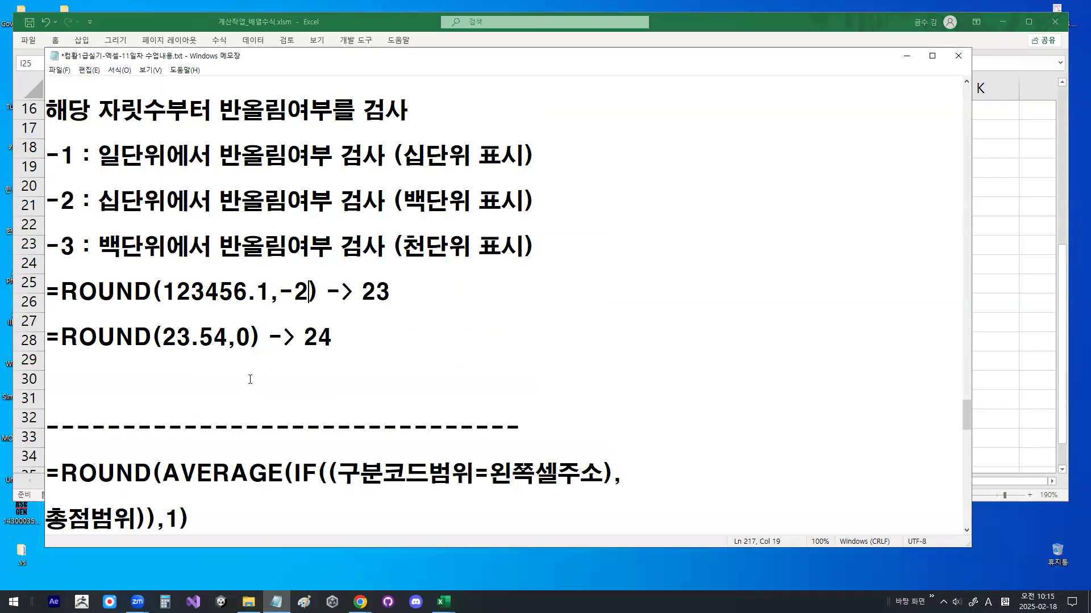
double_click(288, 293)
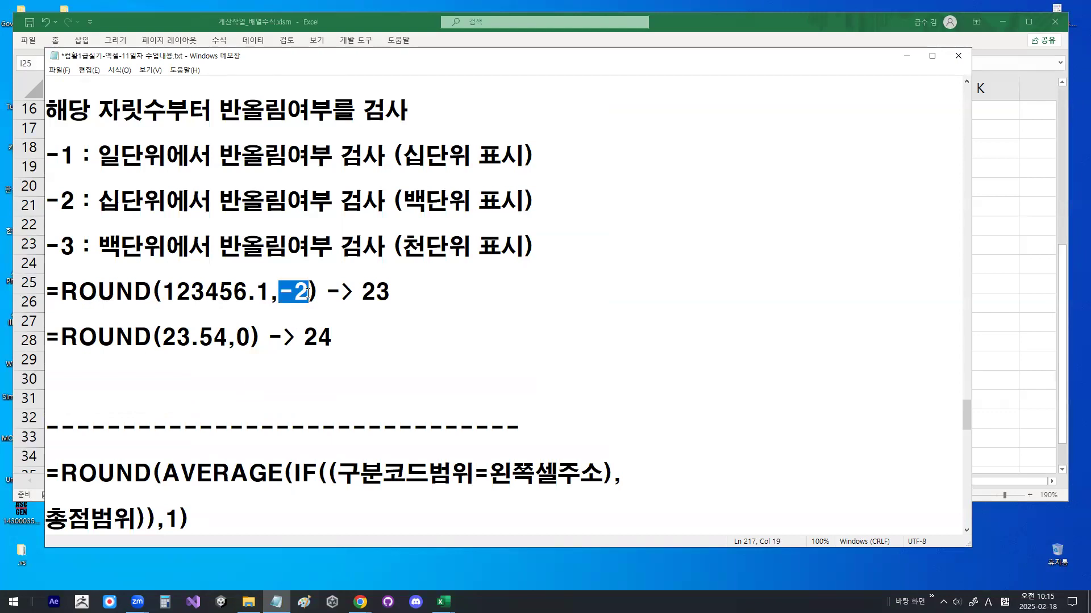
Circle the -2 argument of =ROUND(123456.1,-2), mark its tens digit with a check and circle the digits 56
mouse_move(248, 293)
left_mouse_down()
mouse_move(273, 295)
mouse_move(304, 273)
mouse_move(316, 296)
left_mouse_up()
key("ctrl+alt+shift+h")
mouse_move(215, 270)
left_mouse_down()
mouse_move(223, 286)
mouse_move(265, 215)
left_mouse_up()
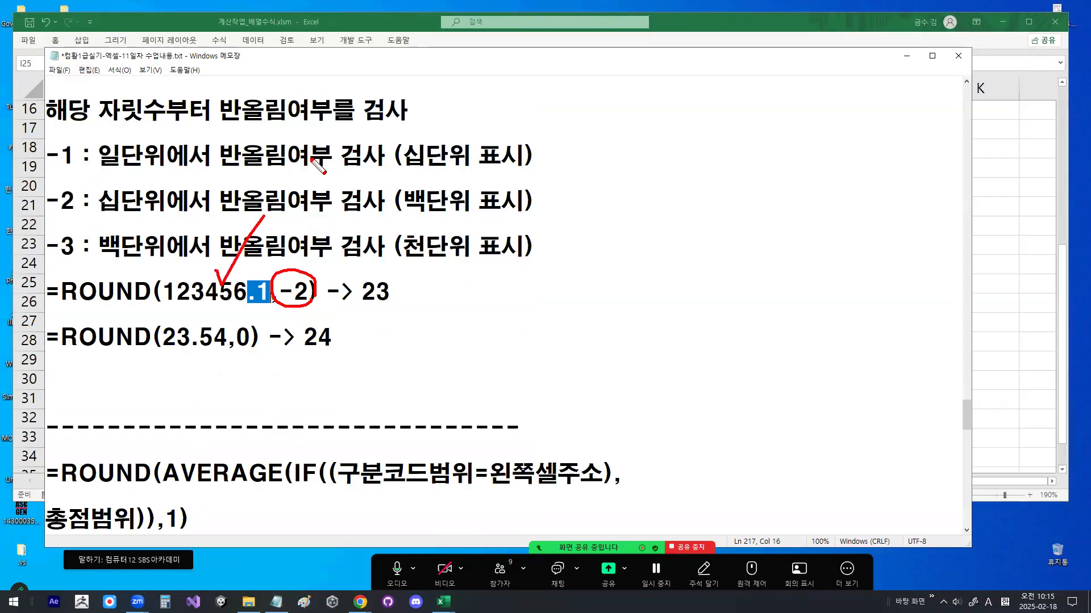
key("Escape")
mouse_move(220, 294)
left_mouse_down()
mouse_move(236, 298)
mouse_move(218, 295)
mouse_move(240, 274)
mouse_move(249, 298)
left_mouse_up()
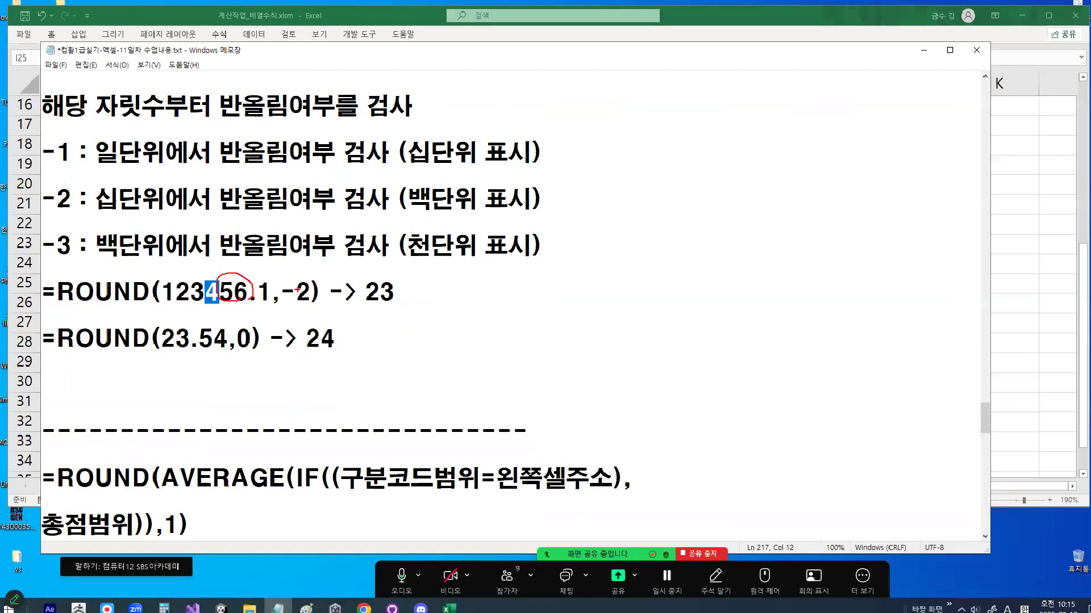
key("Escape")
Set the first example's result to 123500, and underline its 500 and the wording 백단위 표시 in the -2 rule
left_click_drag(509, 292, 599, 287)
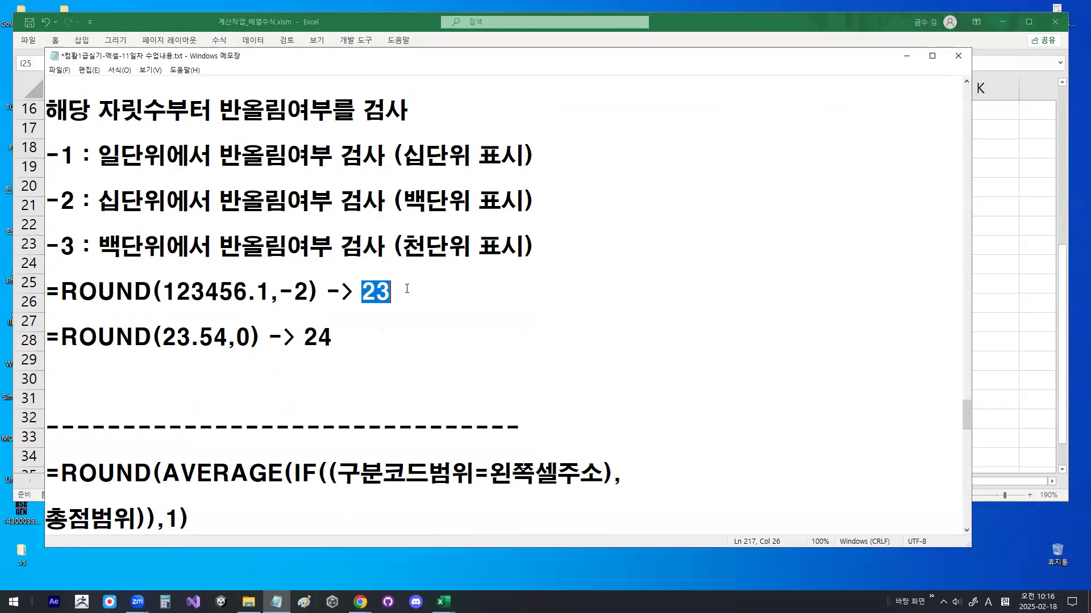
type("123")
type("500")
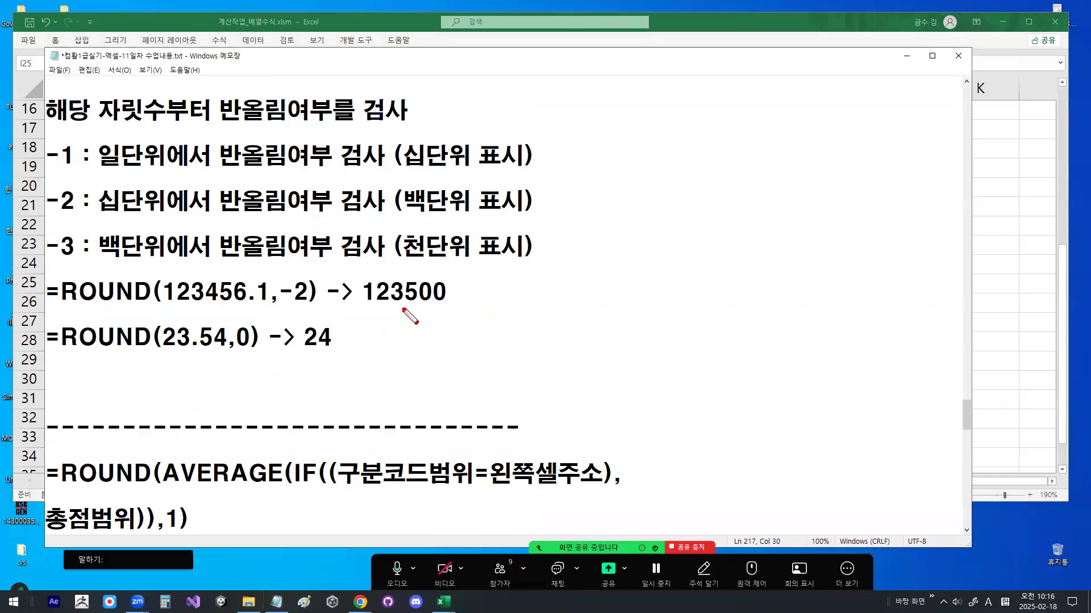
left_click_drag(402, 308, 449, 307)
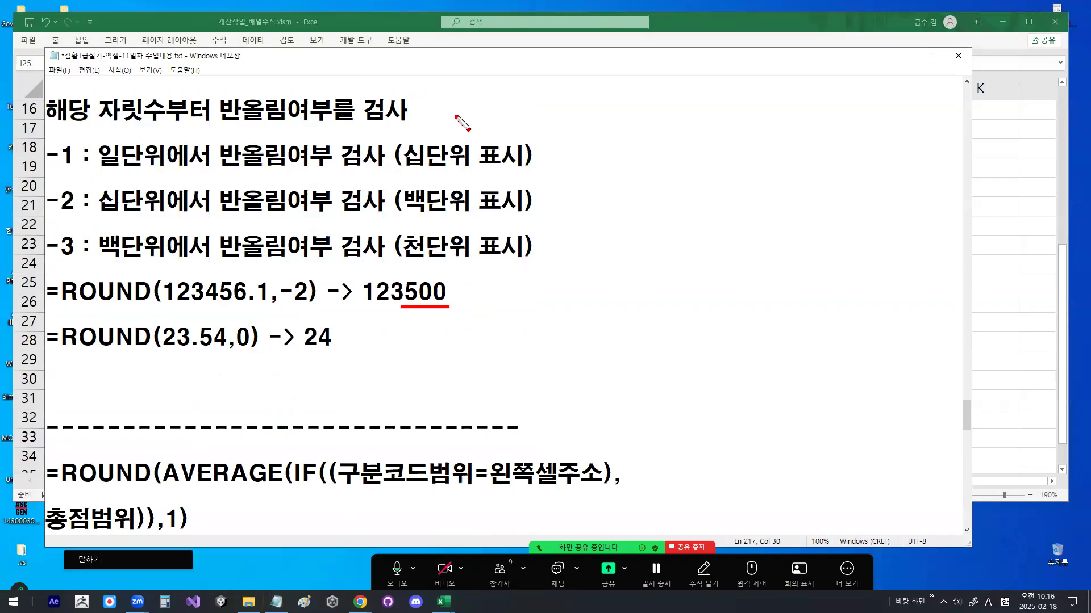
left_click_drag(401, 217, 529, 218)
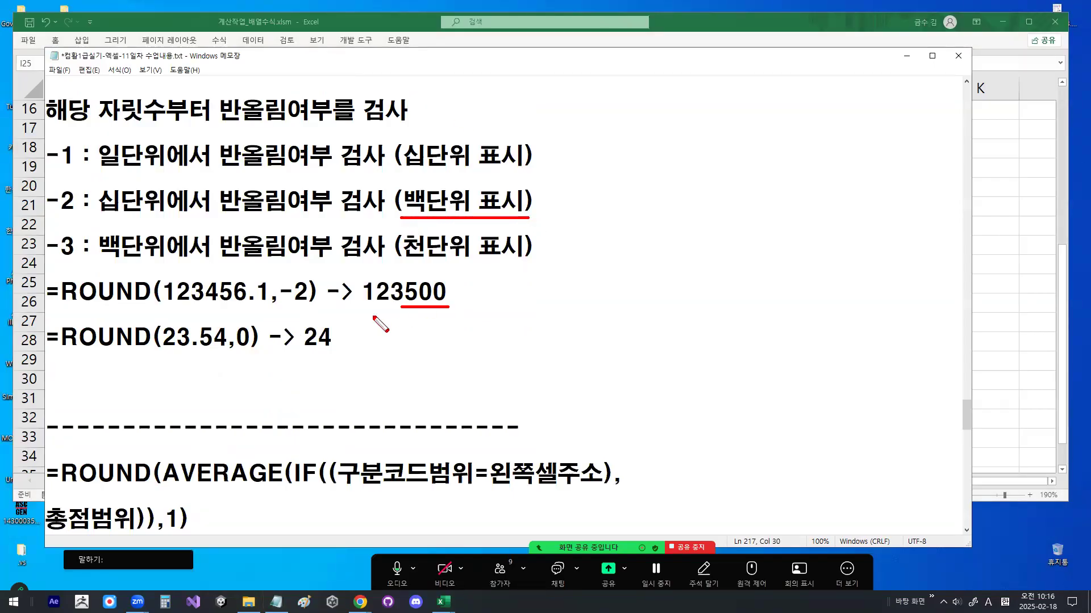
key("Escape")
Rewrite the second example under the -3 rule as =ROUND(123434.1,-2)
left_click_drag(166, 338, 332, 341)
type("123")
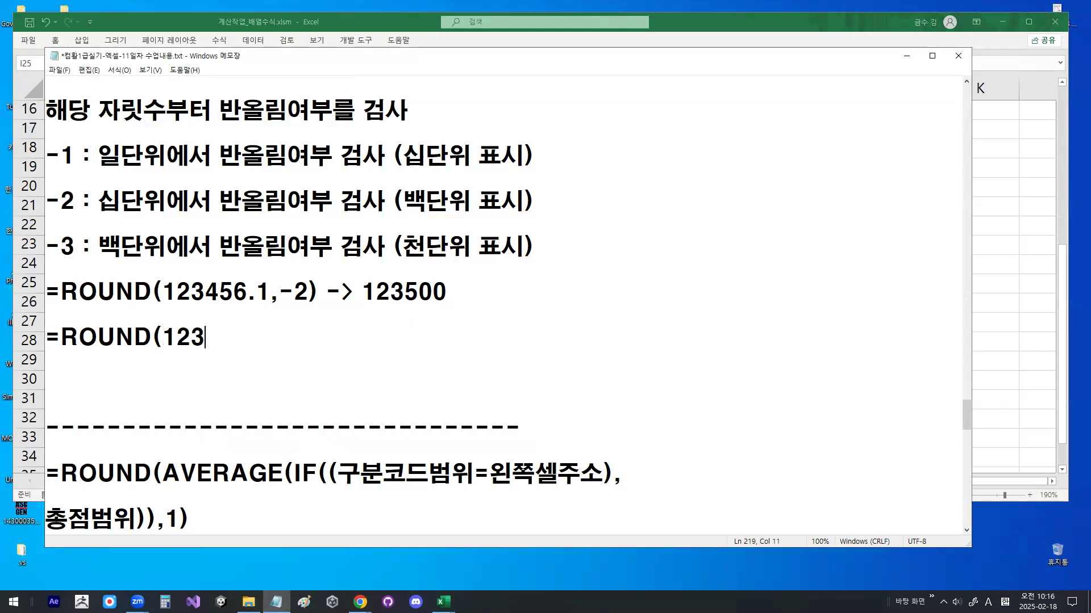
type("434.1-")
key("BackSpace")
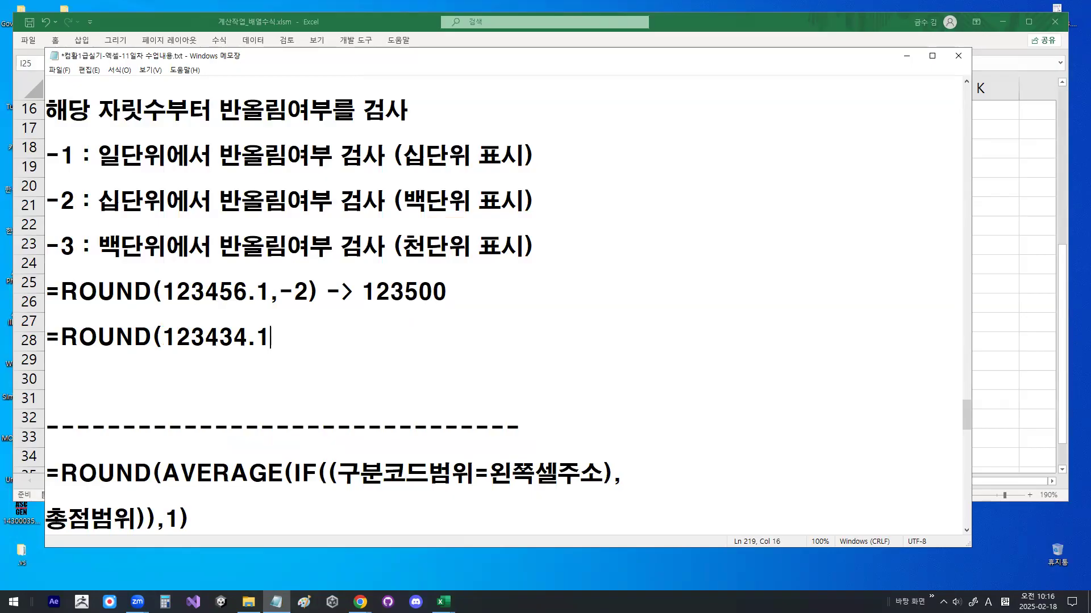
type(",-2)")
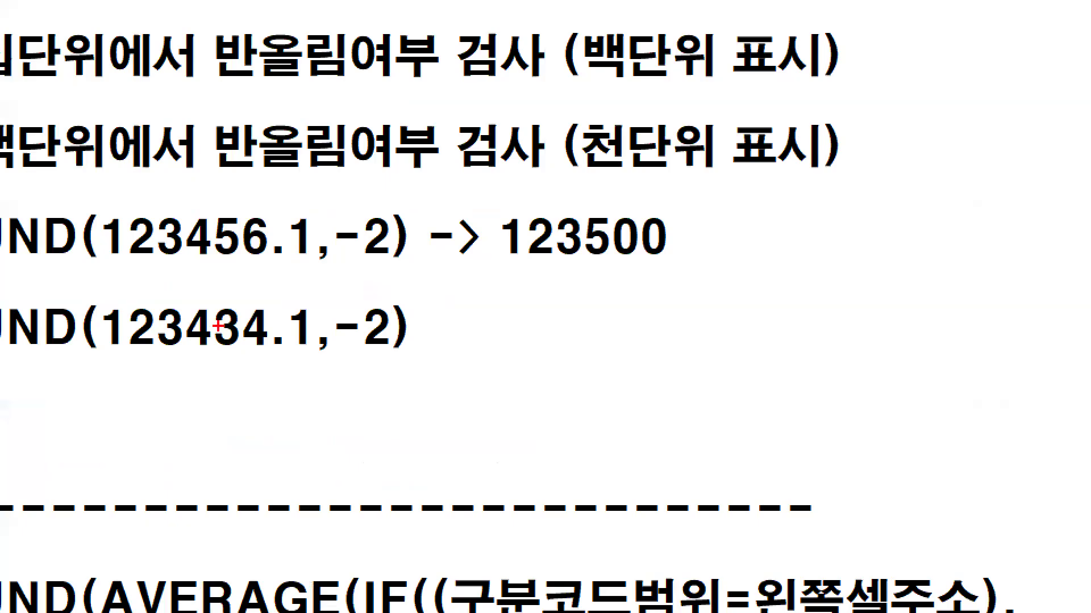
Mark the tens digit of 123434.1 and the digits replaced by zeros, and complete the example with -> 123400
mouse_move(218, 301)
left_mouse_down()
mouse_move(225, 315)
mouse_move(277, 250)
left_mouse_up()
mouse_move(226, 353)
left_mouse_down()
mouse_move(246, 350)
mouse_move(211, 306)
mouse_move(242, 351)
mouse_move(275, 346)
mouse_move(222, 391)
mouse_move(241, 364)
mouse_move(249, 385)
mouse_move(248, 364)
left_mouse_up()
key("Escape")
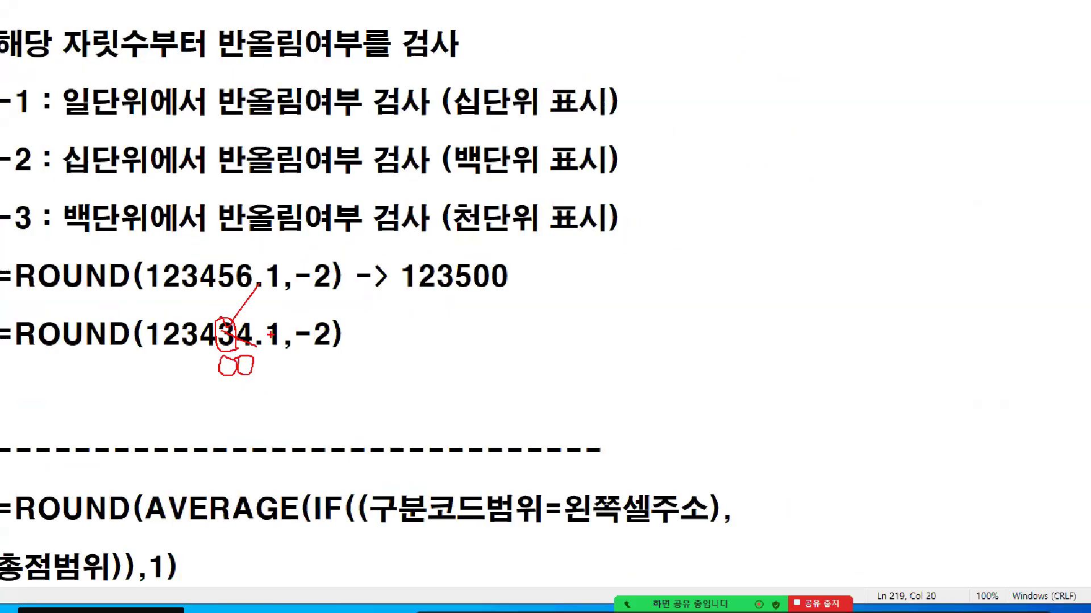
type("-> 123400")
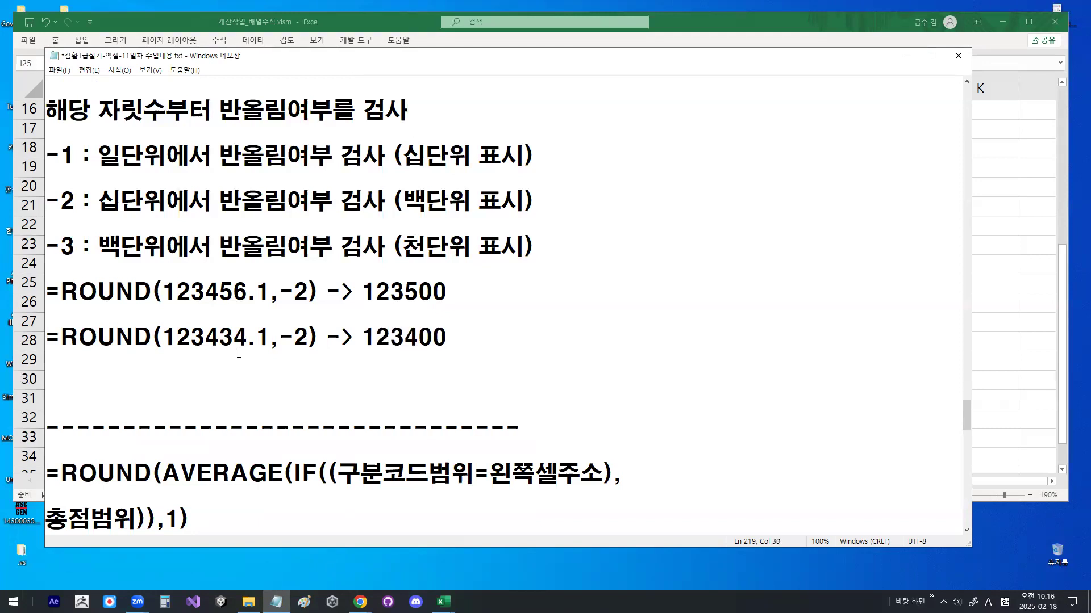
Circle the tens digit of 123434.1 again and underline the second example from its number through its result
mouse_move(210, 351)
left_mouse_down()
mouse_move(242, 351)
mouse_move(225, 328)
mouse_move(242, 338)
left_mouse_up()
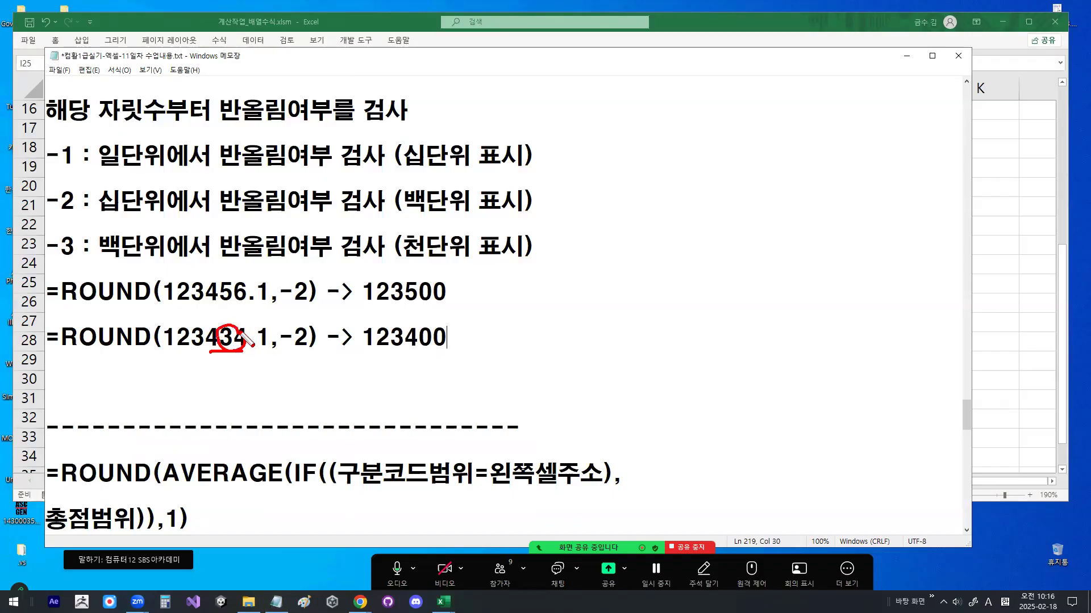
scroll(245, 341, "down", 1)
left_click_drag(163, 285, 442, 290)
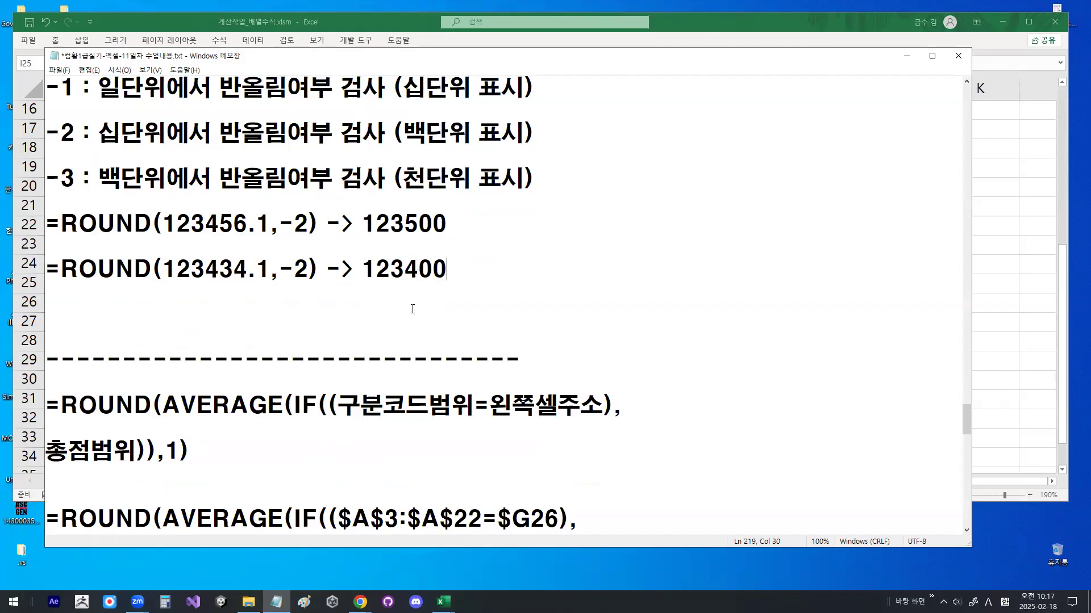
Review the K value rules, highlighting 양수, the digits argument 1, 소수점자릿수 표시 and the K in =ROUND(셀주소,K)
scroll(412, 308, "up", 3)
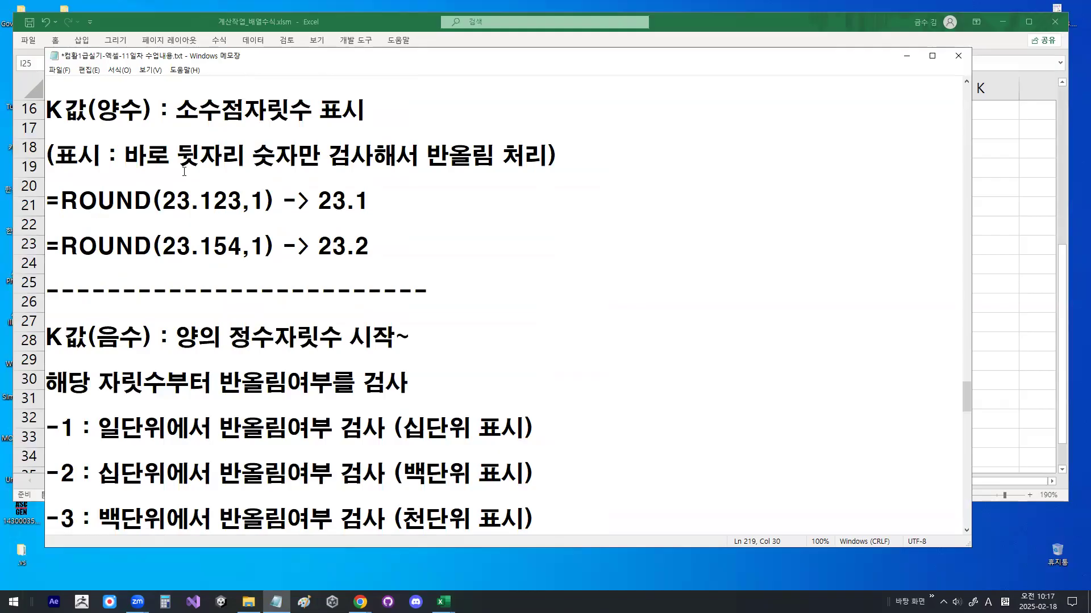
left_click_drag(99, 110, 150, 102)
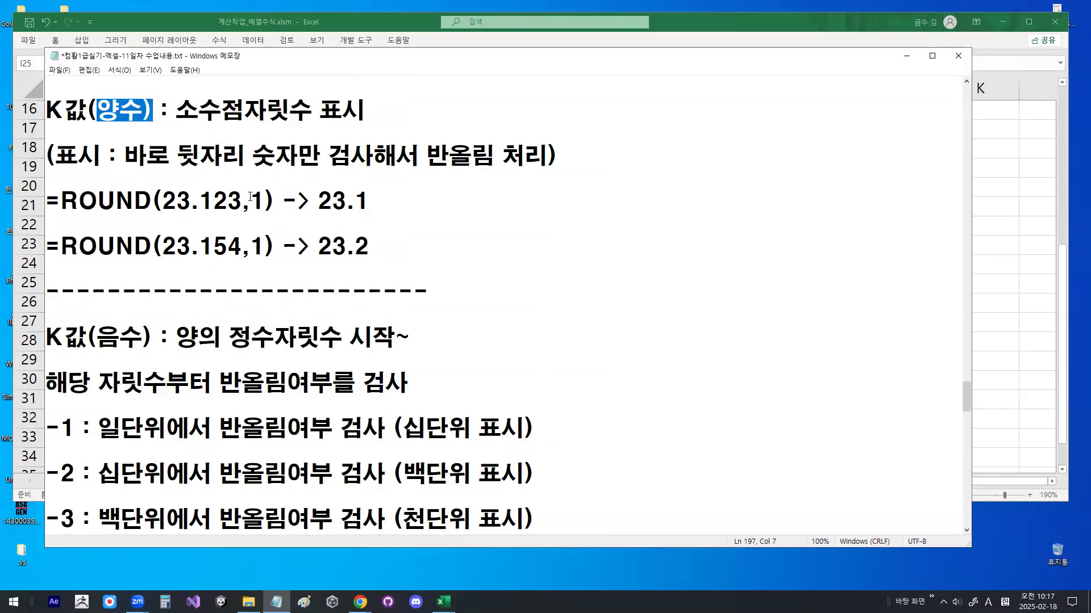
left_click_drag(251, 197, 268, 199)
left_click_drag(175, 110, 366, 110)
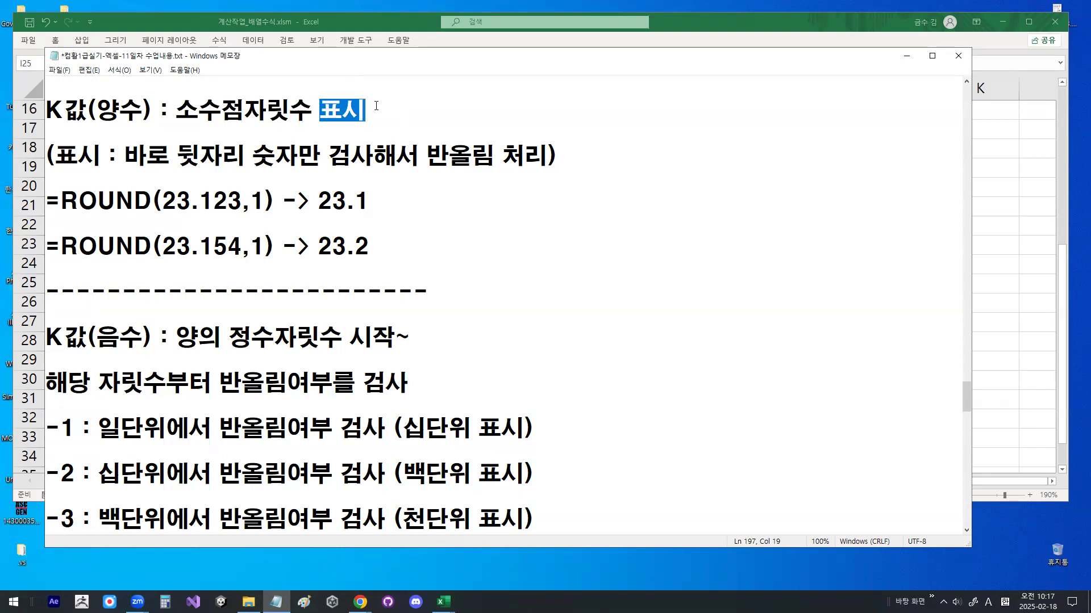
left_click(363, 109)
scroll(241, 254, "up", 3)
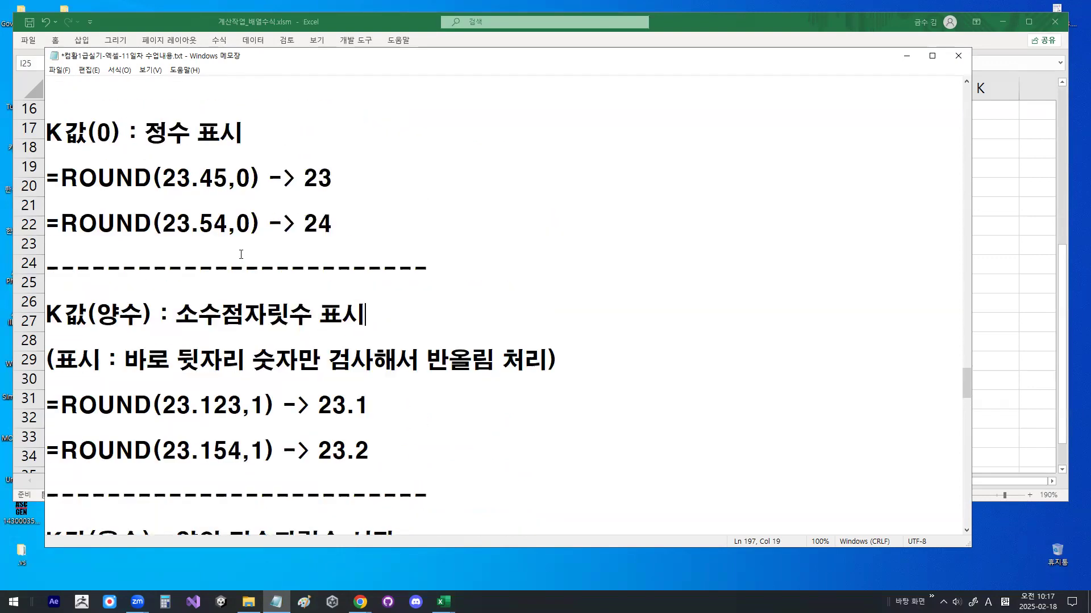
left_click_drag(161, 159, 259, 153)
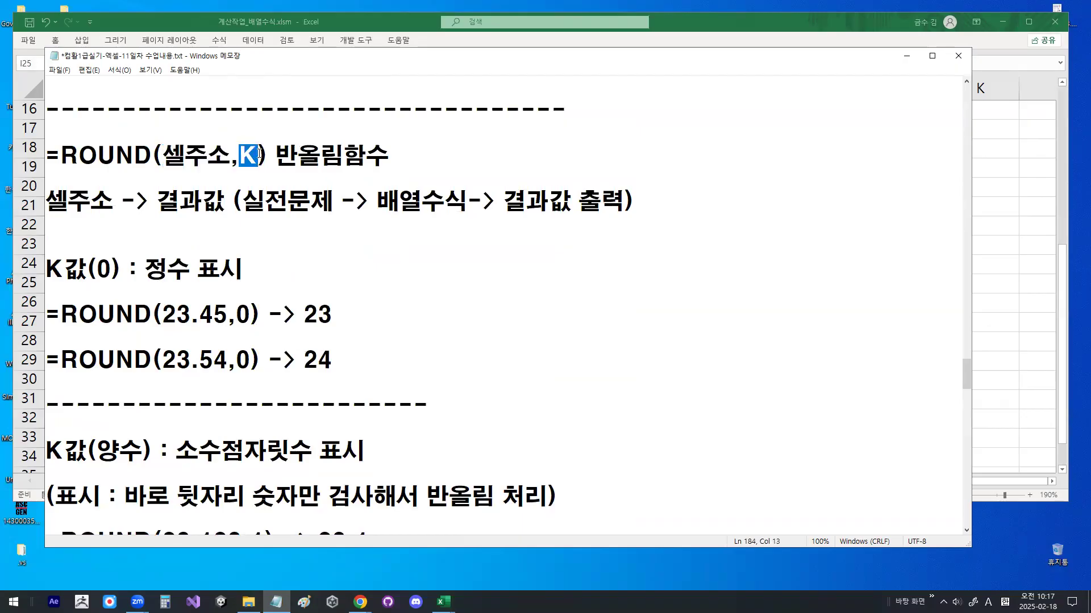
scroll(253, 199, "down", 12)
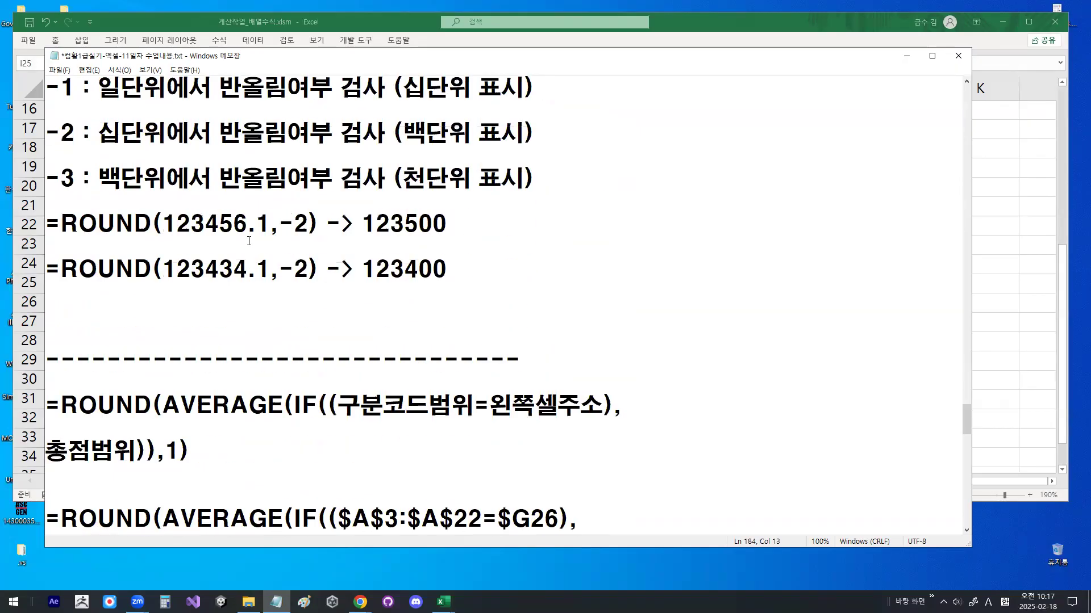
Insert seven blank lines between the generic 구분코드범위 formula and the cell-reference ROUND formula
left_click(123, 354)
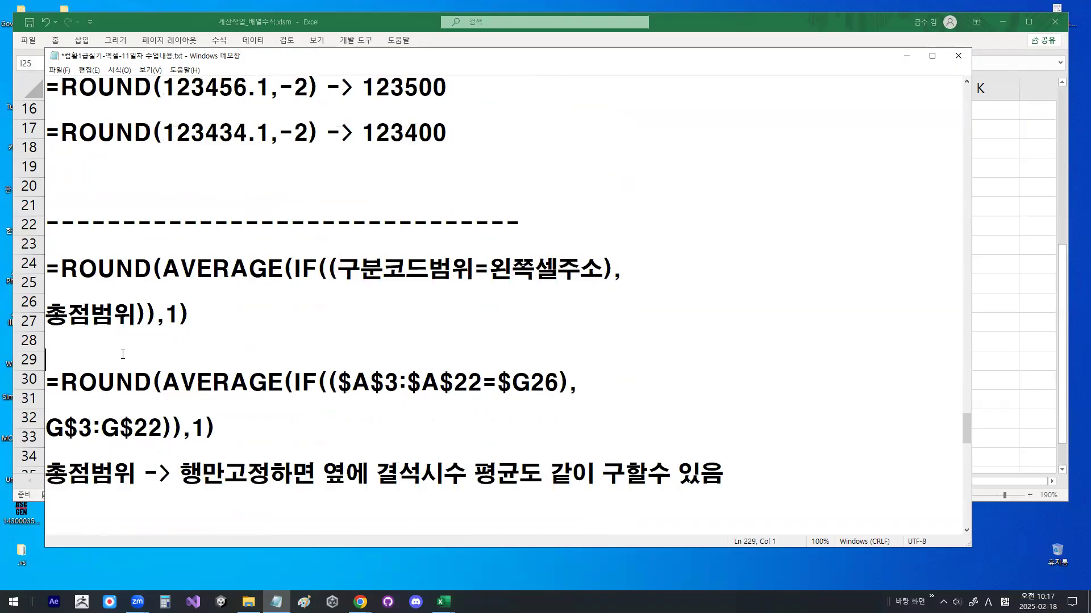
key("Return")
key("Return")
key("Return")
key("Return")
key("Return")
key("Return")
key("Return")
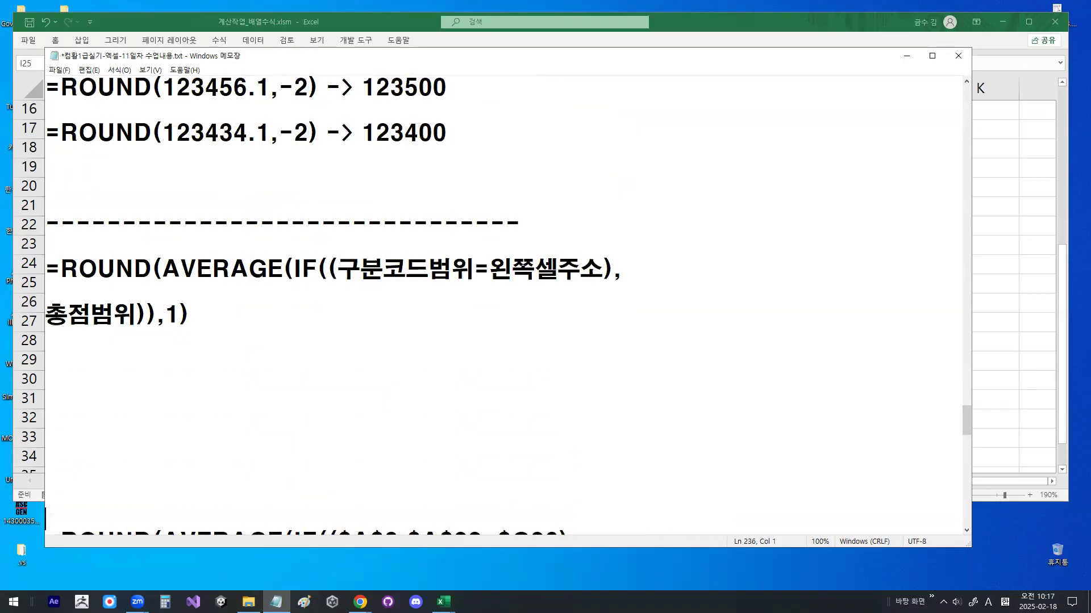
Add the heading <최종식> above the generic ROUND(AVERAGE(IF formula, with a blank line between the heading and the dashed line
scroll(123, 354, "up", 2)
key("Return")
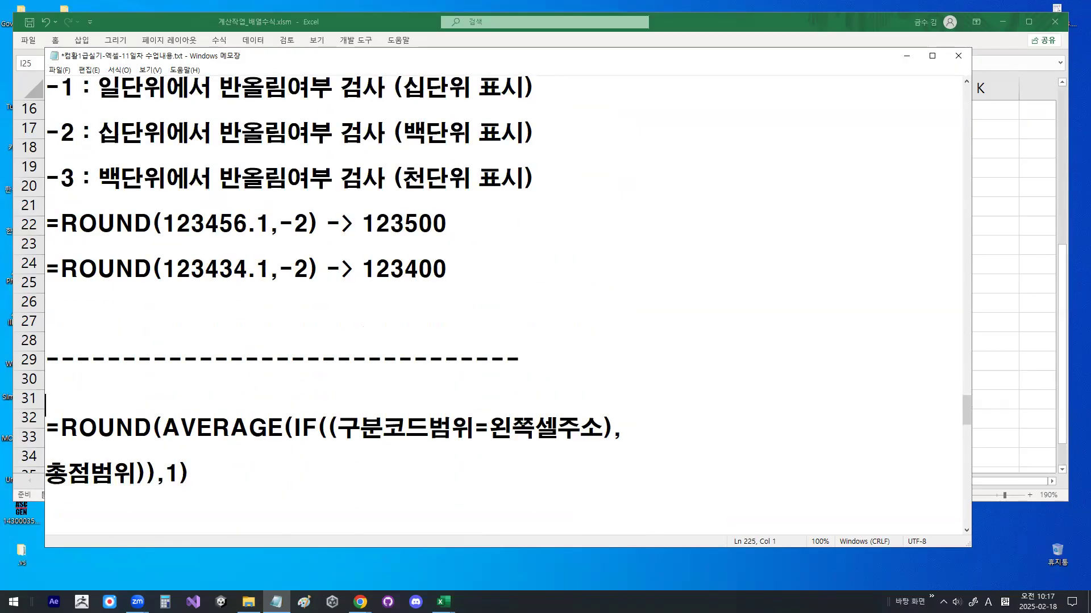
type("<CHL")
key("BackSpace")
key("BackSpace")
key("BackSpace")
key("Hangul")
type("최종식>")
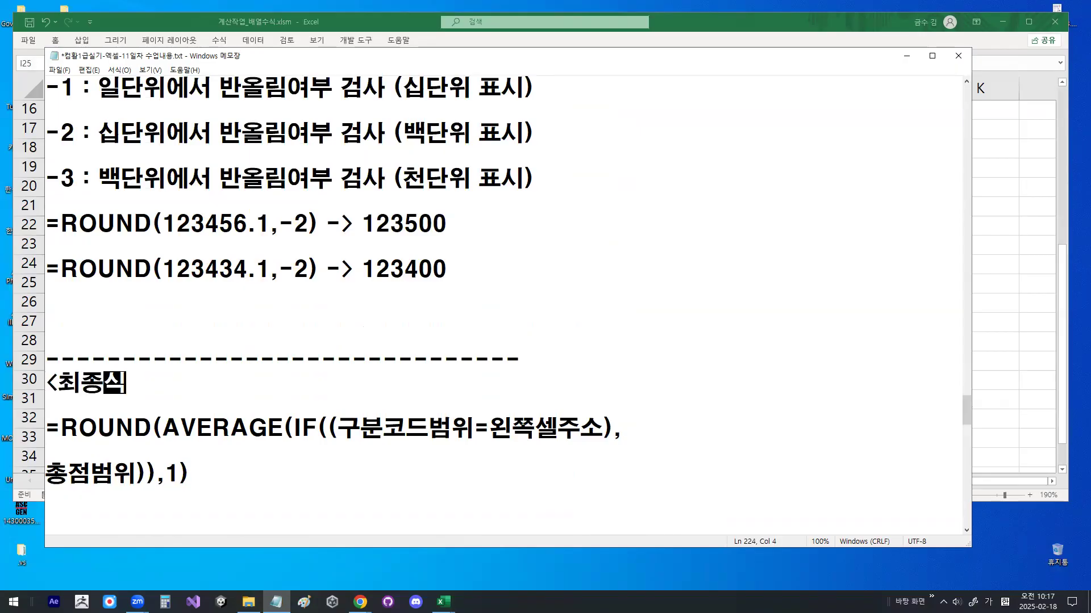
key("Home")
key("Return")
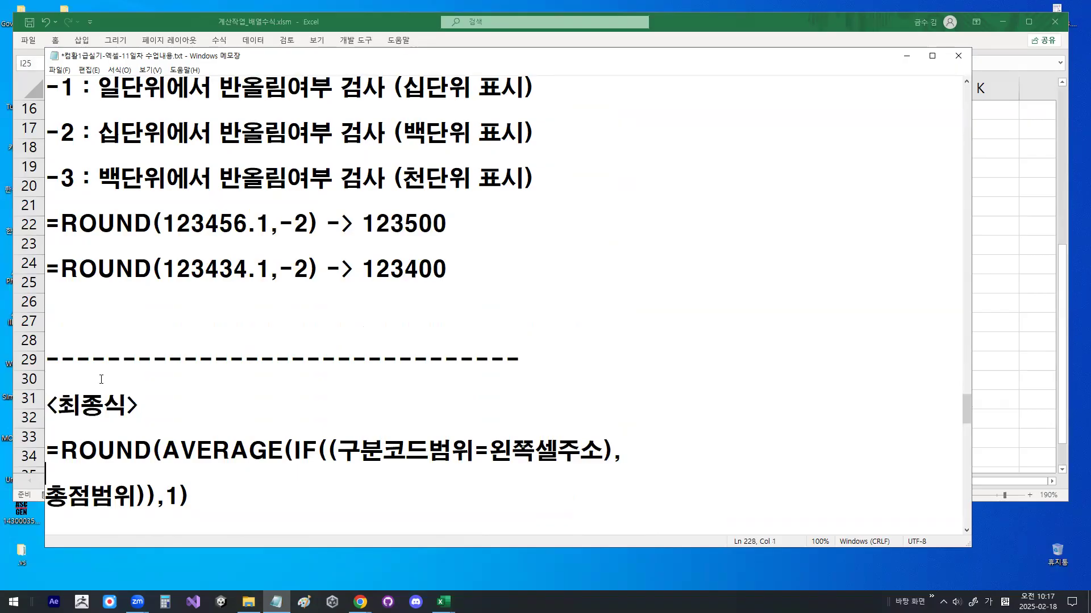
Insert more blank lines below the formula under <최종식> to push the cell-reference version out of view
key("Return")
key("Return")
key("Return")
key("Return")
key("Return")
key("Return")
key("Return")
key("Return")
key("Return")
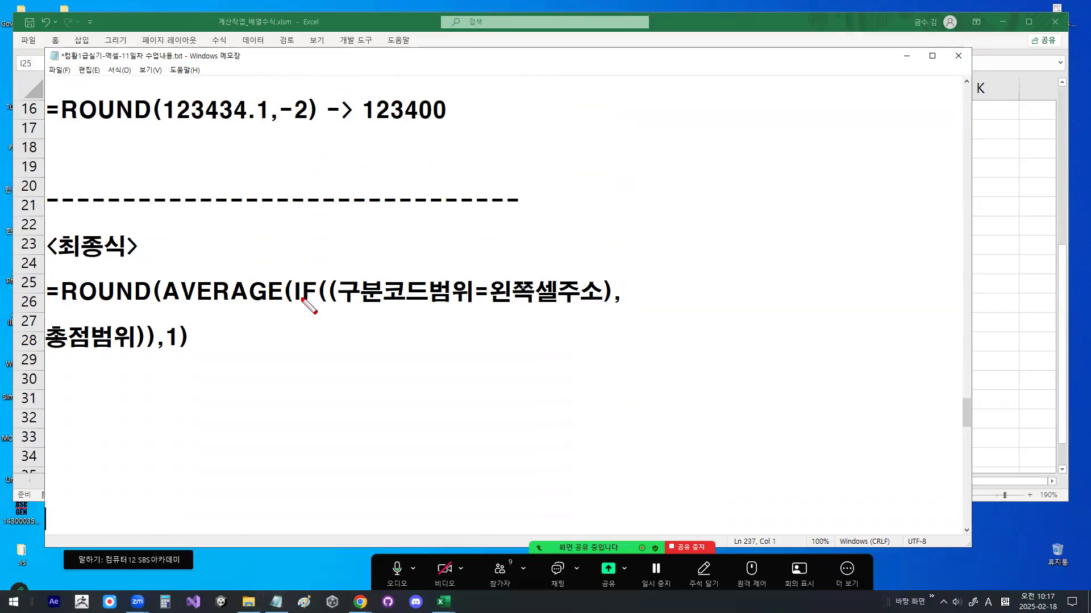
Underline the AVERAGE(IF part of the <최종식> formula, circle its 1 argument and mark ROUND and the 1 with checks
left_click_drag(174, 305, 595, 305)
mouse_move(44, 354)
left_mouse_down()
mouse_move(145, 354)
mouse_move(180, 328)
left_mouse_up()
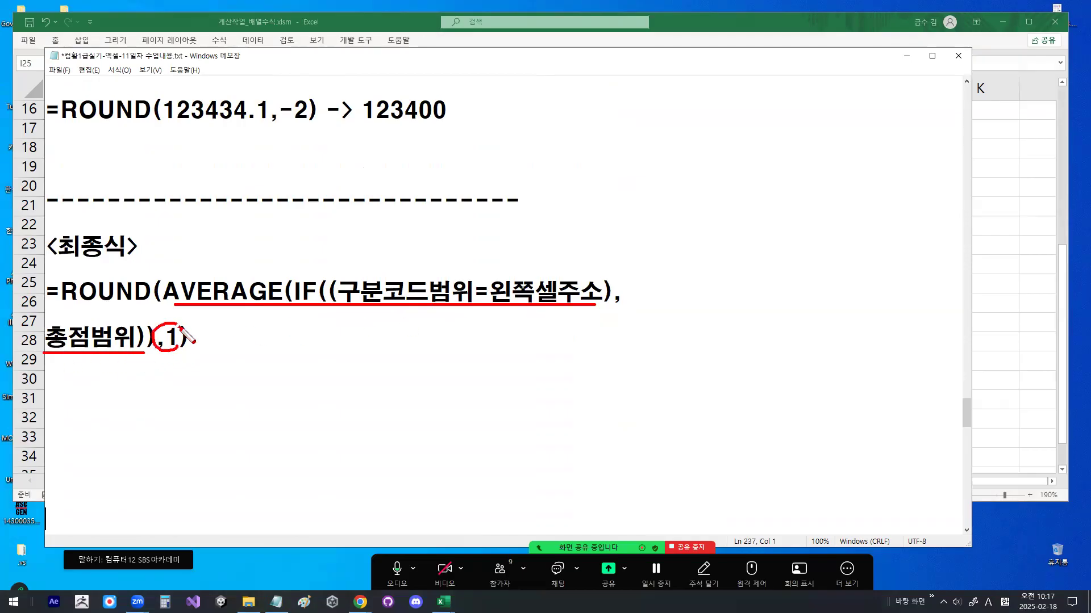
left_click_drag(116, 262, 159, 236)
mouse_move(171, 326)
left_mouse_down()
mouse_move(170, 310)
mouse_move(205, 287)
left_mouse_up()
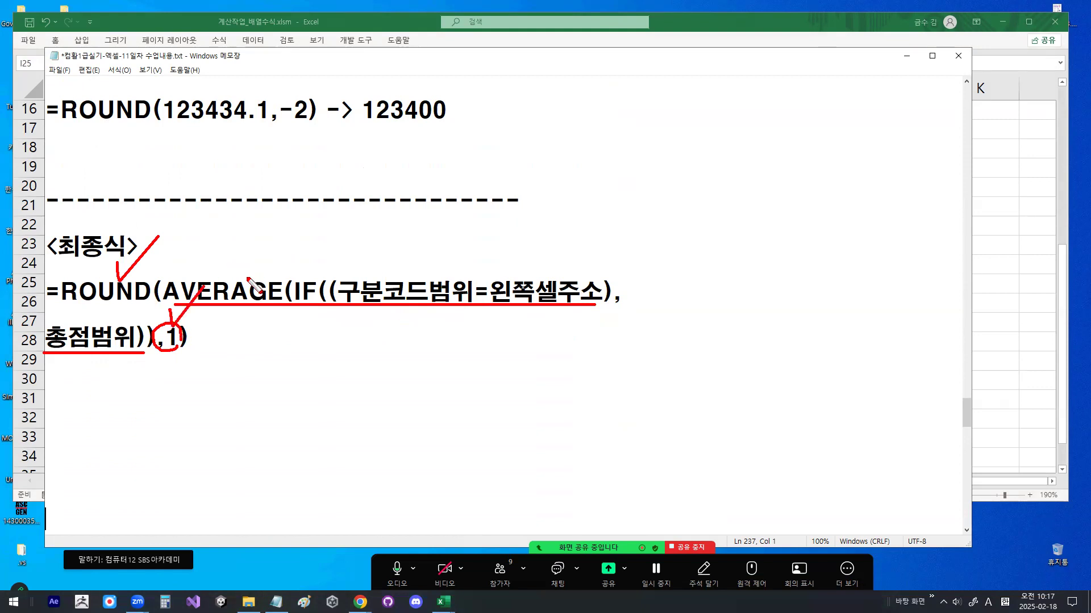
key("Escape")
Highlight the AVERAGE(IF expression, the 총점범위 part and the 1 argument in the <최종식> formula
left_click_drag(182, 294, 612, 293)
left_click_drag(158, 337, 46, 337)
left_click_drag(165, 339, 180, 340)
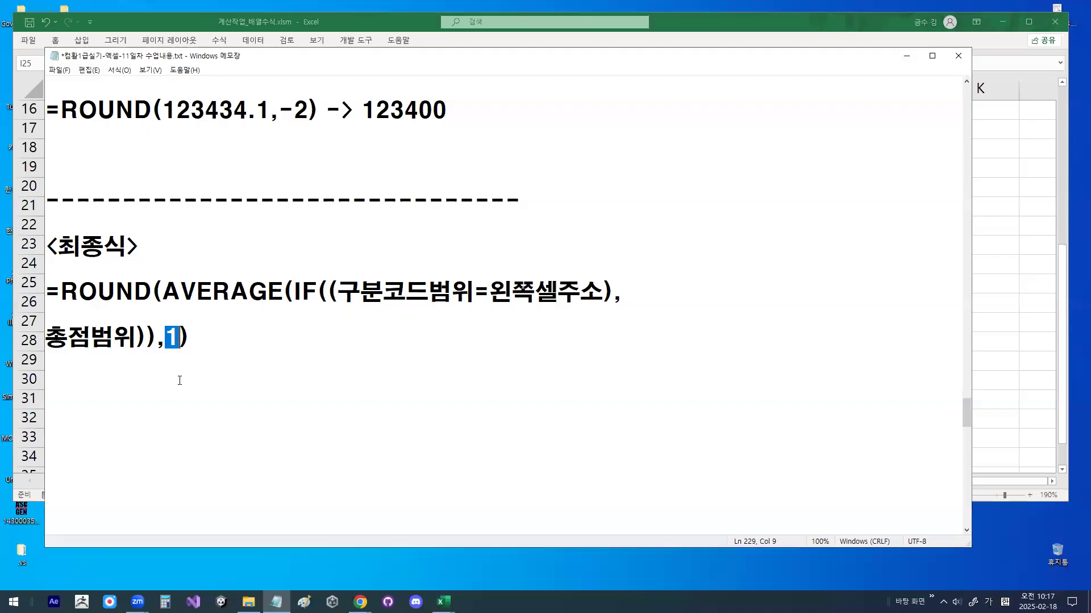
left_click(238, 290)
Switch to Excel and start the formula =ROUND(AVERAGE(IF(( in H26, the 총점 평균 cell for 1A-25 in [표3]
left_click(906, 60)
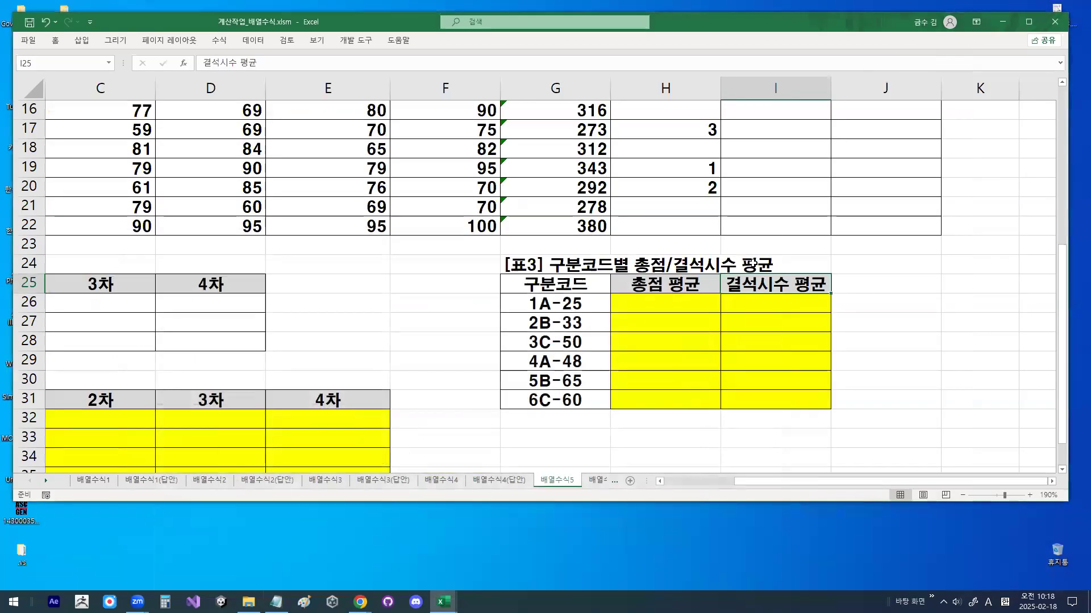
left_click(678, 302)
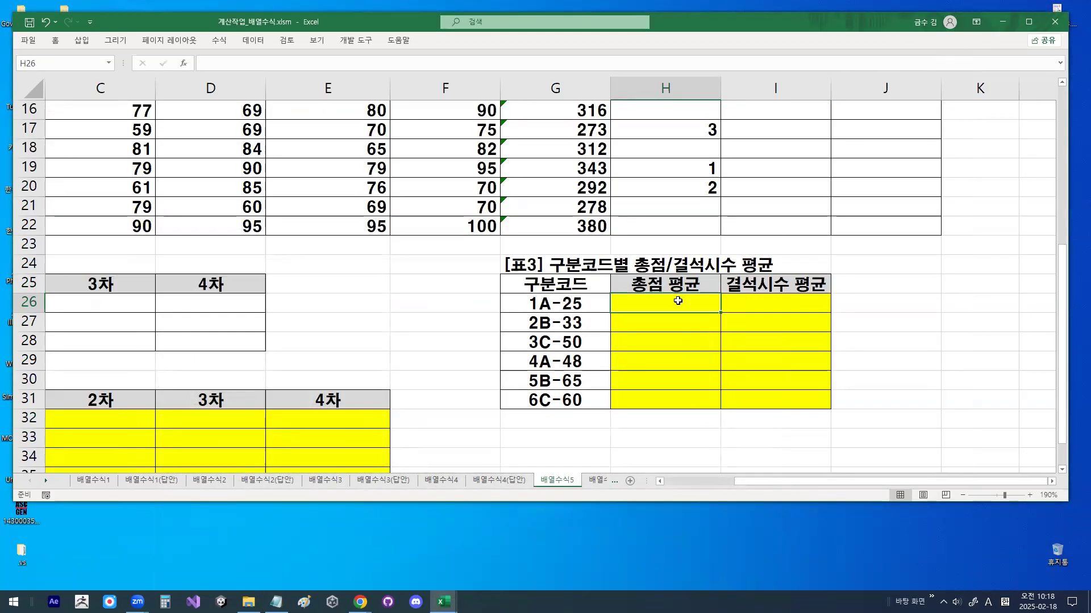
scroll(762, 312, "up", 1, "ctrl")
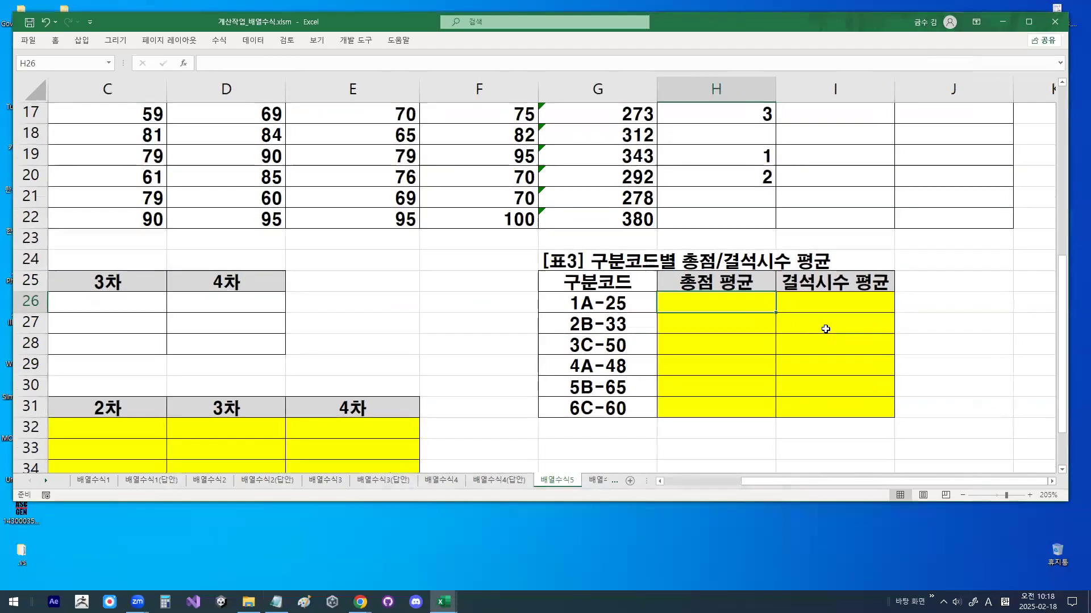
type("=")
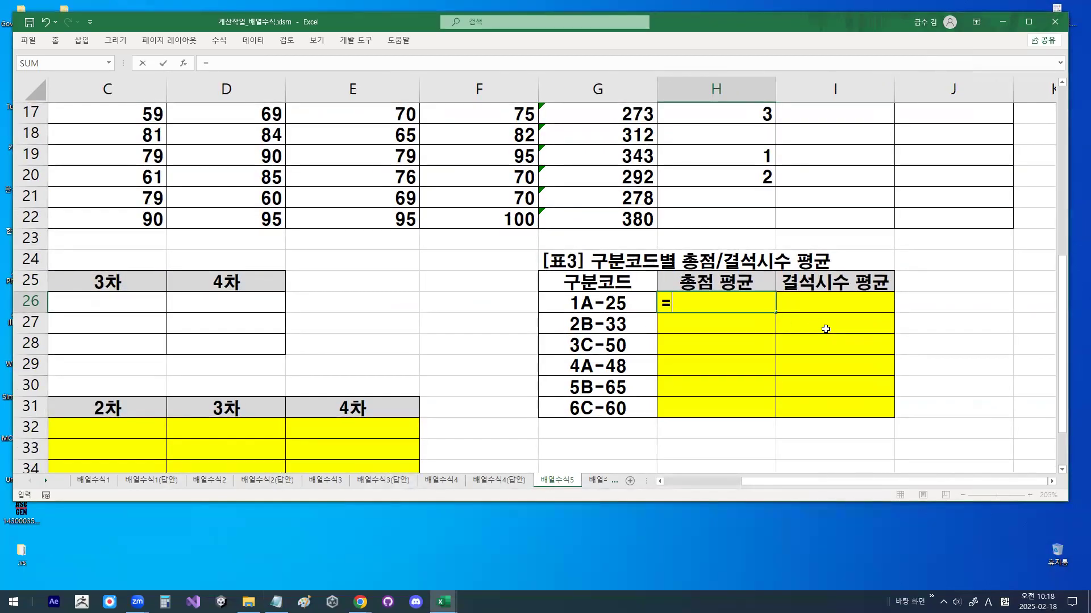
type("RO")
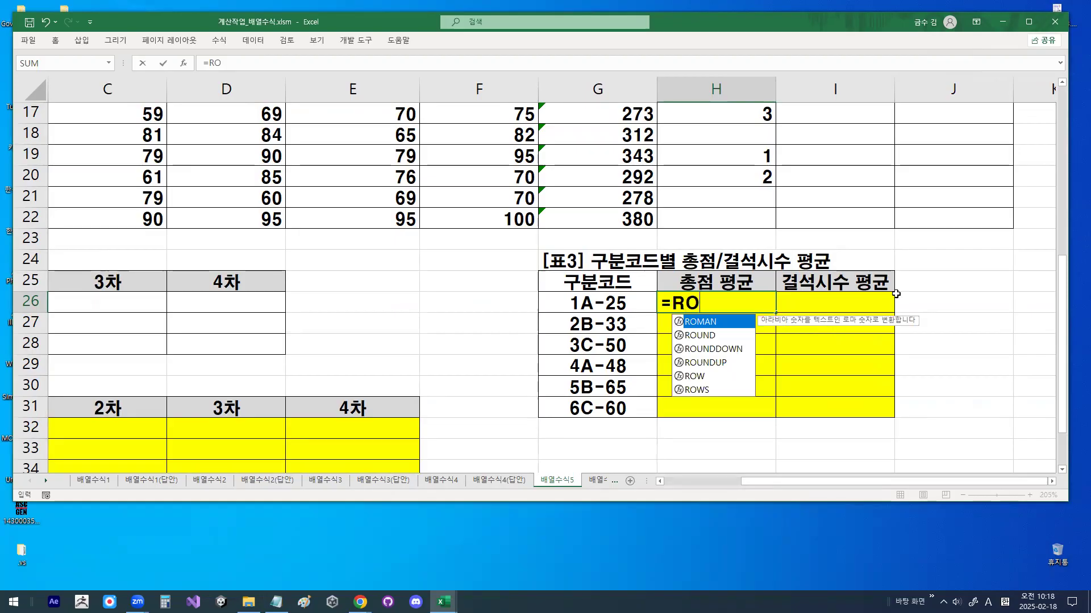
double_click(699, 335)
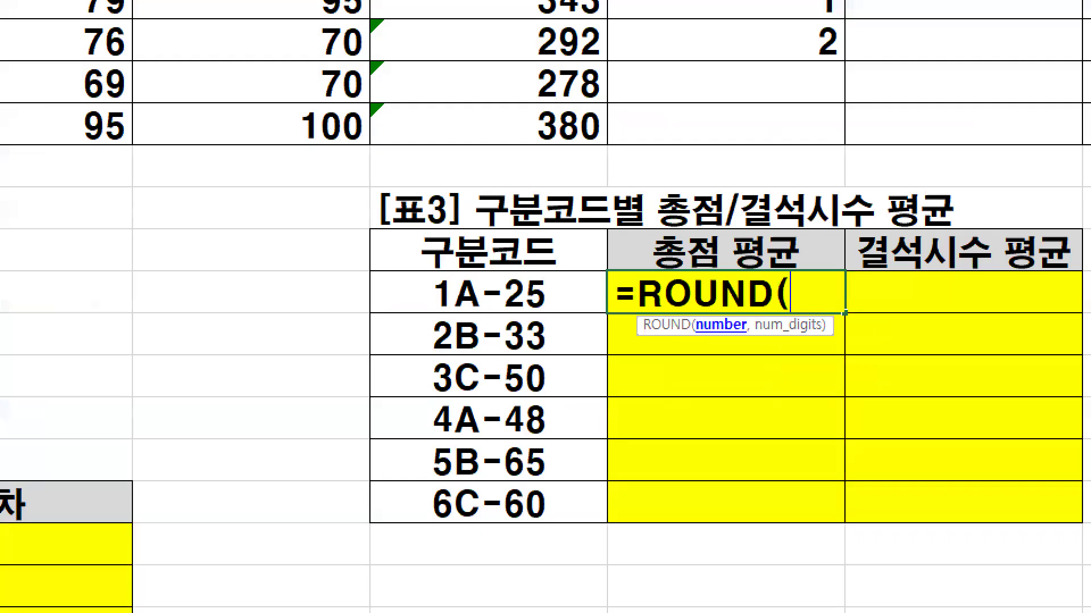
mouse_move(879, 307)
left_mouse_down()
mouse_move(797, 299)
mouse_move(879, 259)
mouse_move(798, 318)
mouse_move(861, 250)
mouse_move(814, 319)
mouse_move(869, 268)
left_mouse_up()
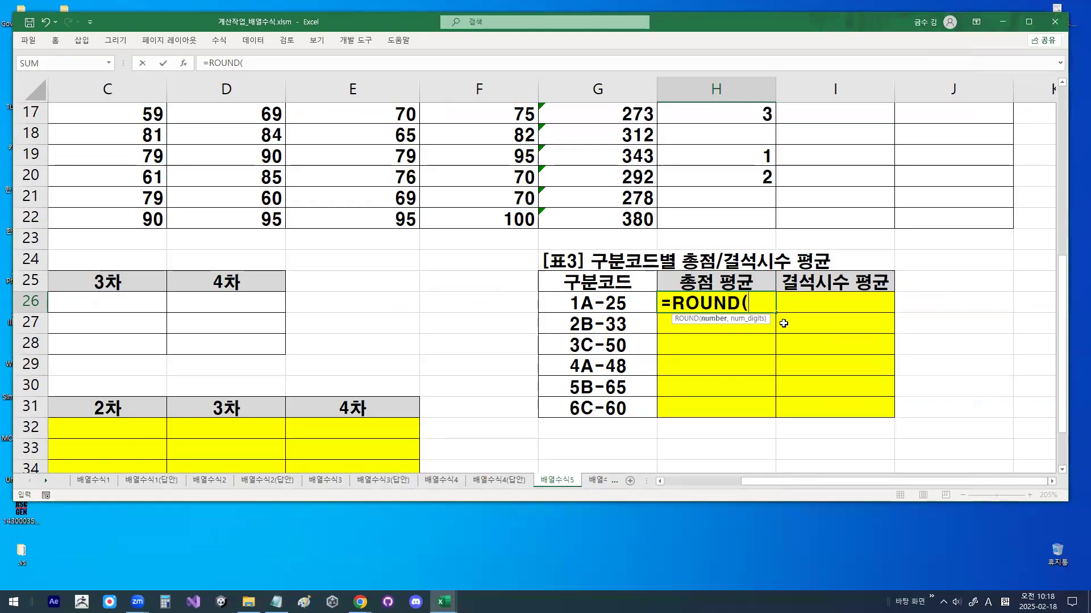
type("AV")
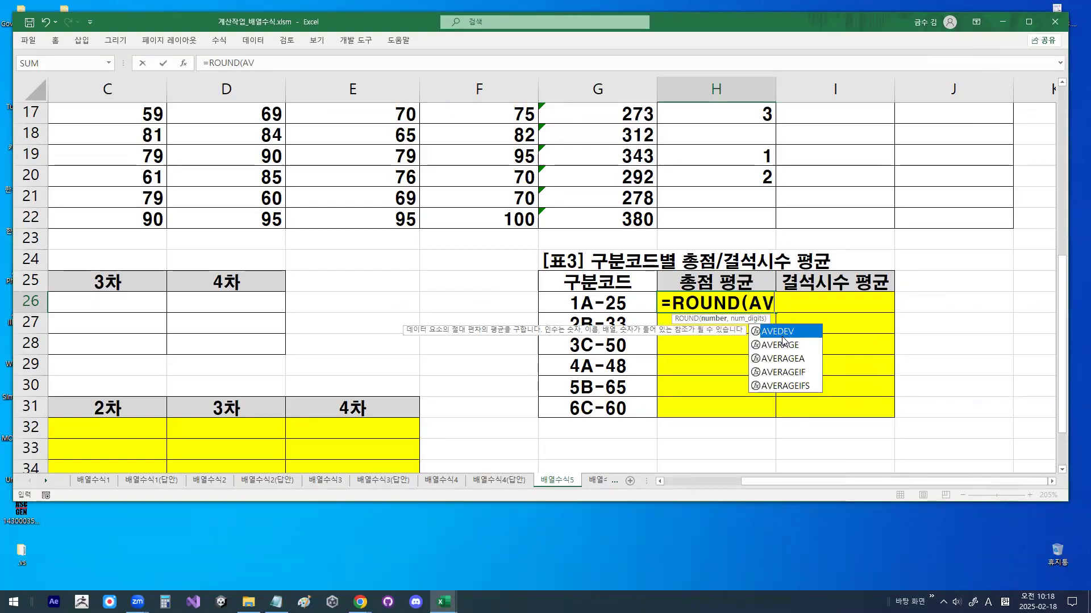
double_click(782, 343)
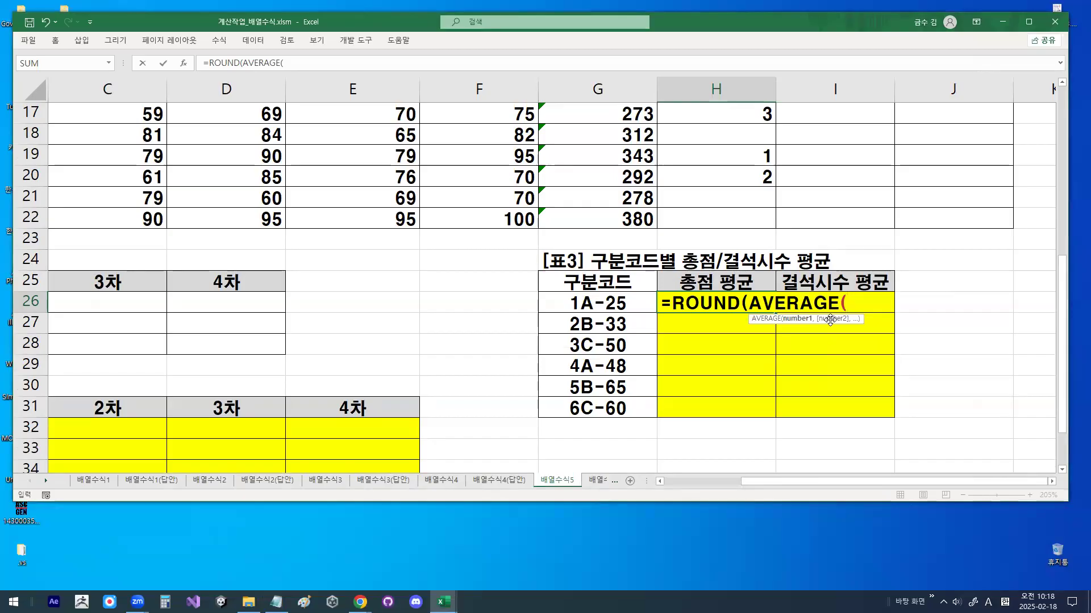
type("IF")
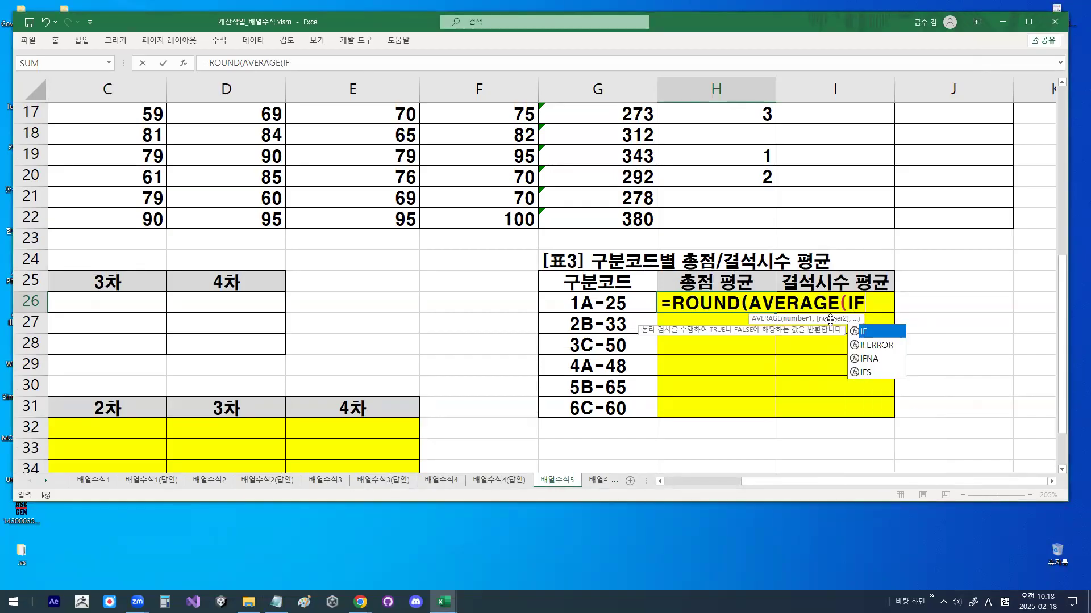
type("((")
Circle the spot after the formula's open parentheses and the 구분코드 header of [표3], and clear the marks
mouse_move(929, 301)
left_mouse_down()
mouse_move(891, 303)
mouse_move(923, 308)
left_mouse_up()
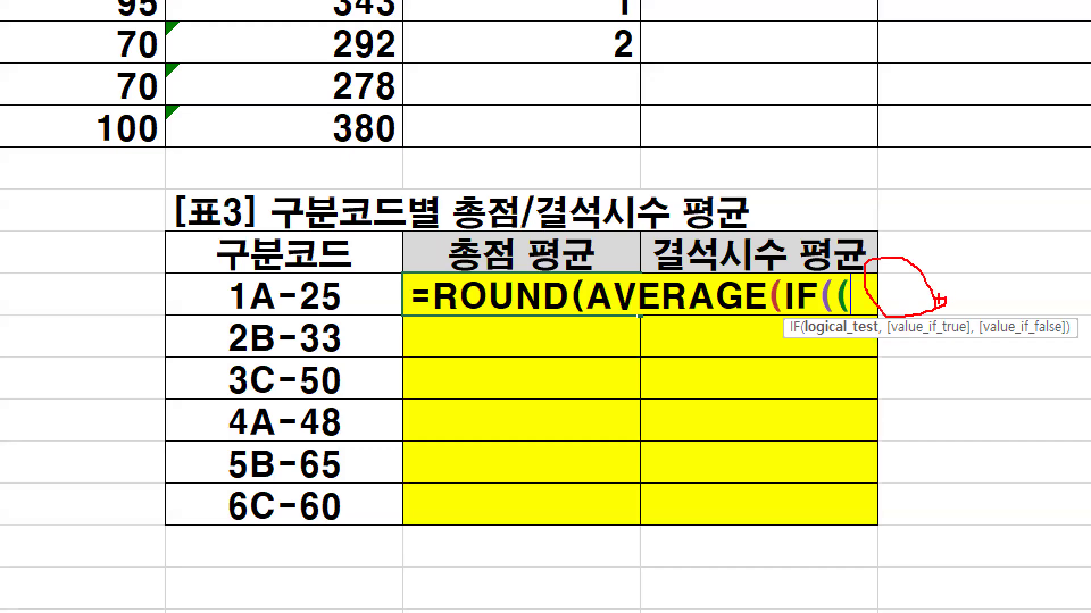
mouse_move(312, 289)
left_mouse_down()
mouse_move(269, 288)
mouse_move(307, 210)
mouse_move(334, 258)
left_mouse_up()
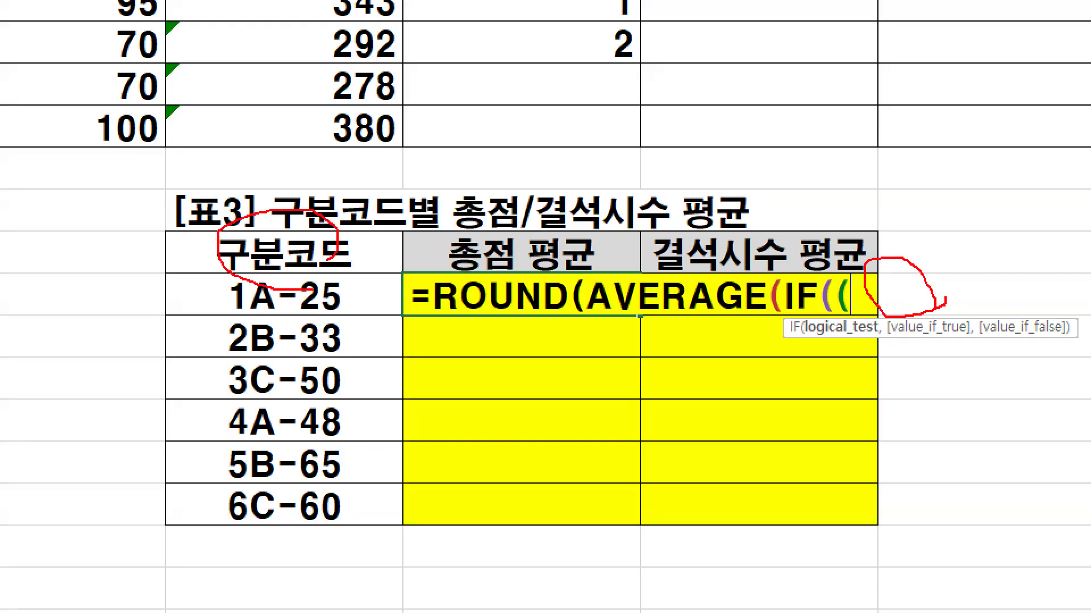
key("Escape")
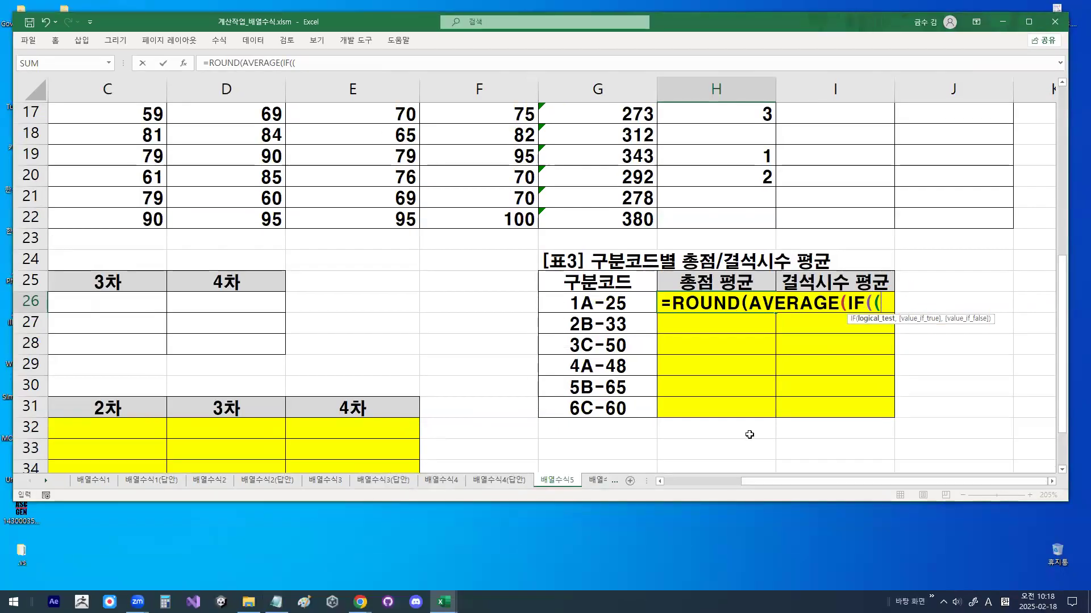
Add the condition $A$3:$A$22=G26 to the IF part, with the 구분코드 range as an absolute reference
left_click_drag(896, 483, 818, 483)
scroll(398, 379, "up", 5)
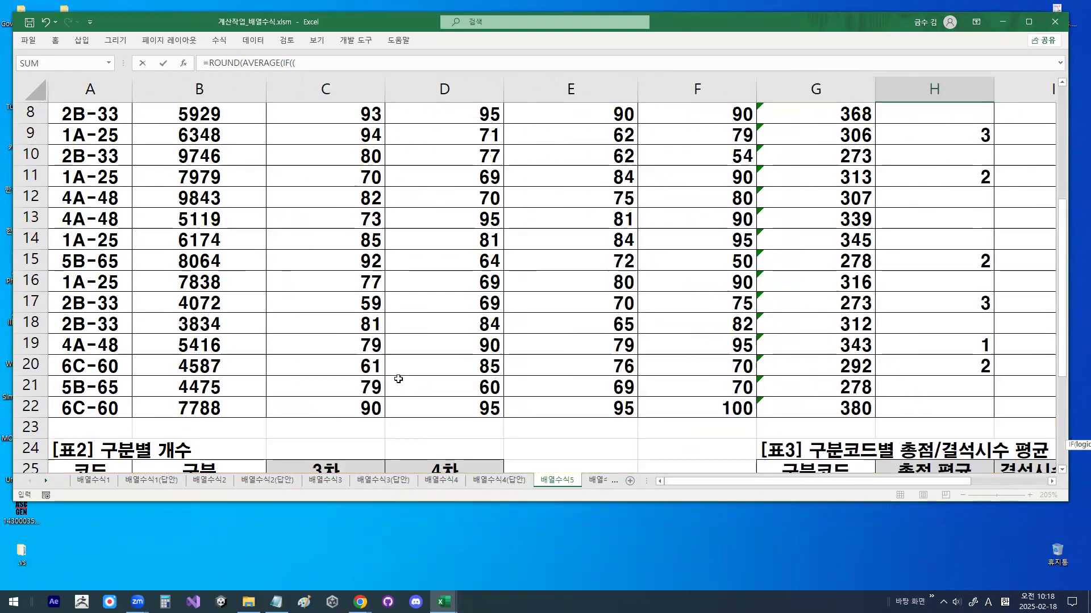
left_click_drag(92, 155, 91, 430)
key("F4")
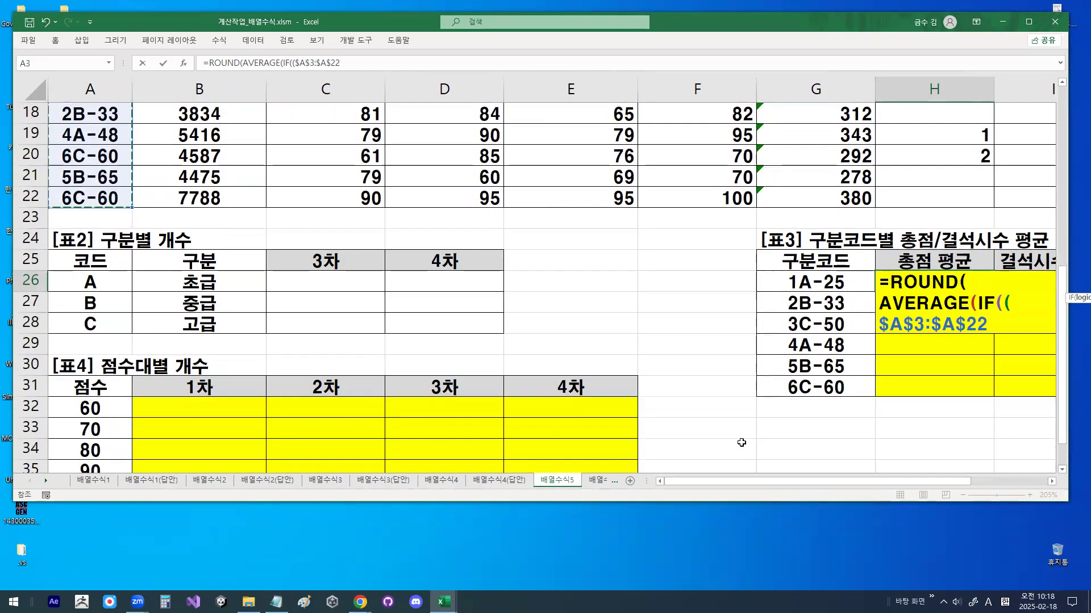
type("=")
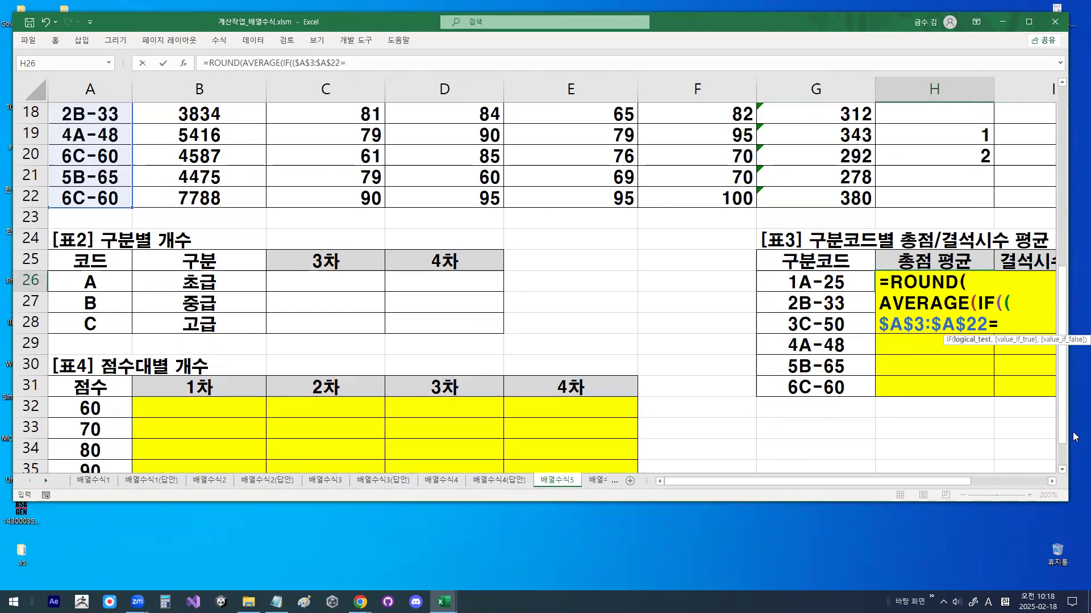
left_click(786, 277)
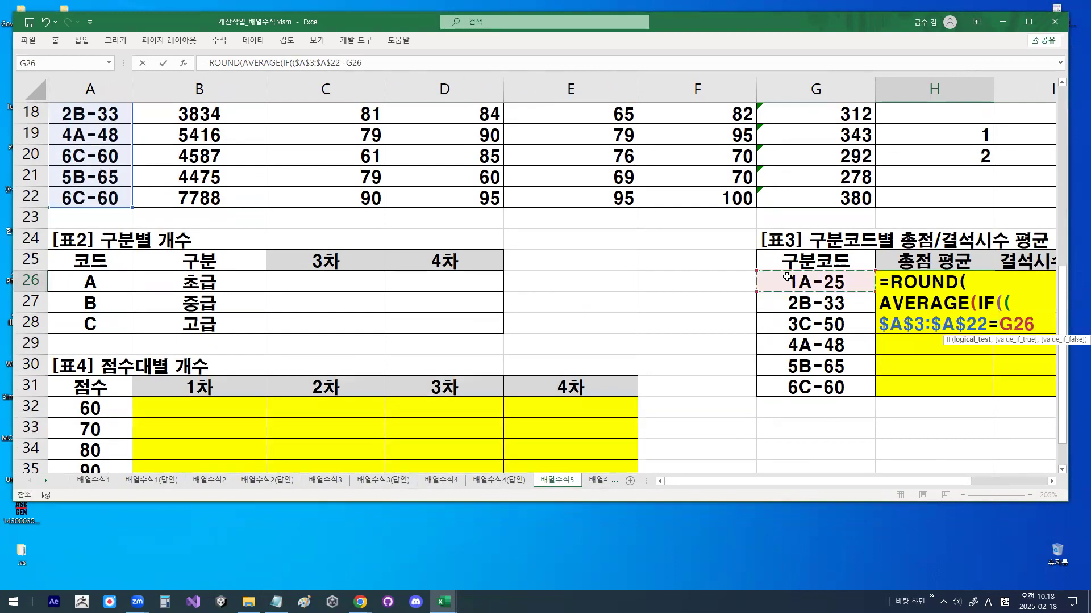
Mark the downward and rightward fill directions with arrows, draw a cross over them, circle 1A-25 and G26, and clear the marks
left_click(1051, 481)
left_click(1052, 481)
key("ctrl+2")
left_click_drag(777, 292, 780, 397)
left_click_drag(852, 234, 818, 364)
left_click_drag(801, 253, 877, 368)
mouse_move(646, 286)
left_mouse_down()
mouse_move(558, 287)
mouse_move(619, 264)
mouse_move(635, 286)
left_mouse_up()
mouse_move(896, 329)
left_mouse_down()
mouse_move(969, 330)
mouse_move(961, 334)
left_mouse_up()
left_click_drag(1051, 299, 1040, 272)
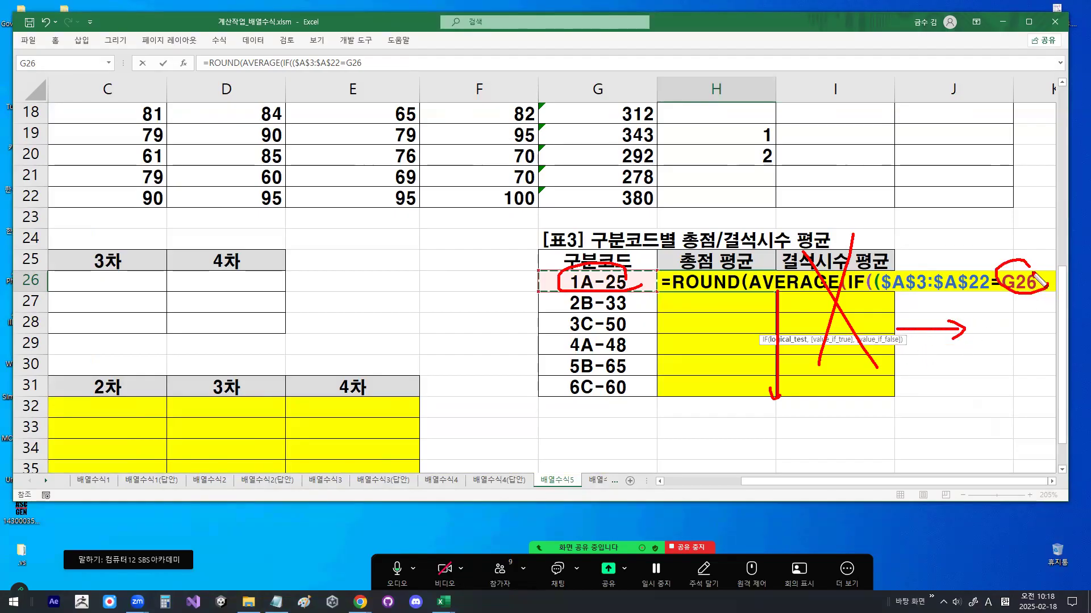
key("Escape")
Lock only the column of the criteria reference as $G26, close the condition and begin the next IF argument
key("F4")
key("F4")
key("F4")
type(")")
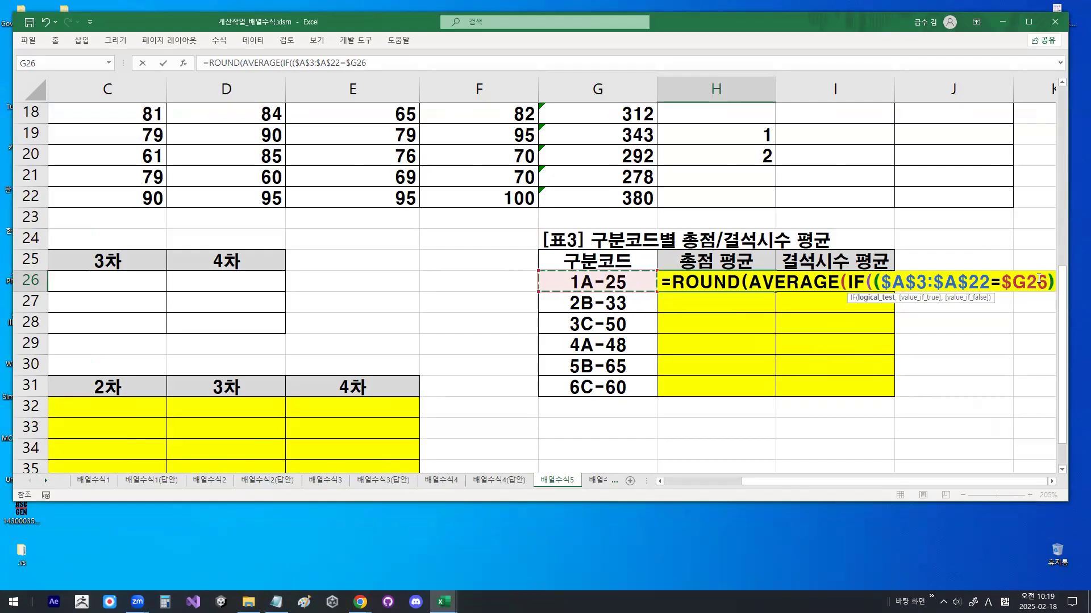
type(",")
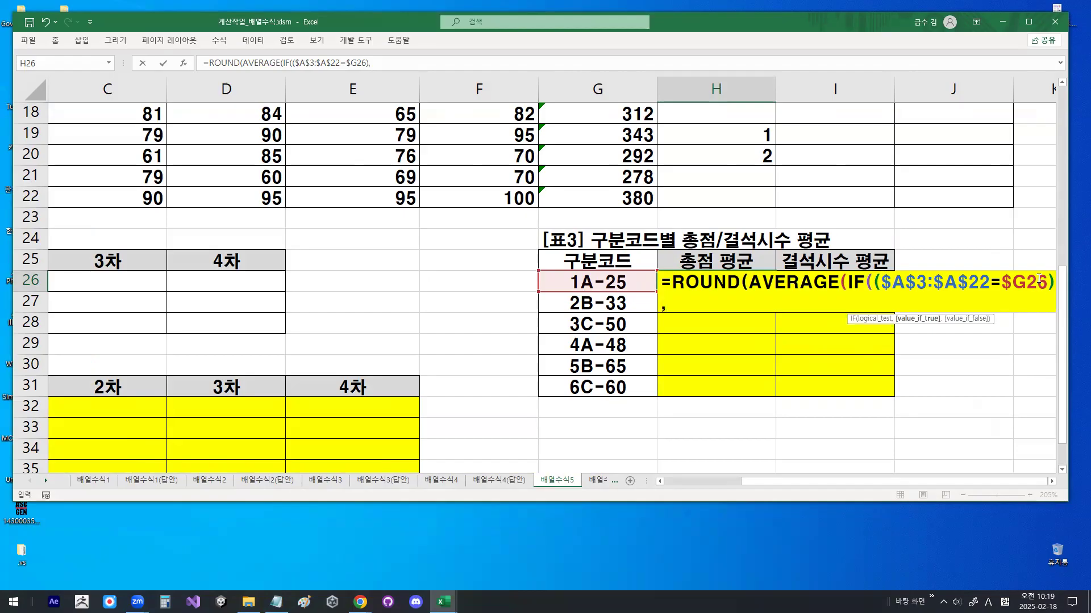
Add the 총점 range with only its rows locked, G$3:G$22, as the IF value, and circle the 결석시수 평균 header
scroll(480, 262, "up", 3)
scroll(480, 262, "up", 3)
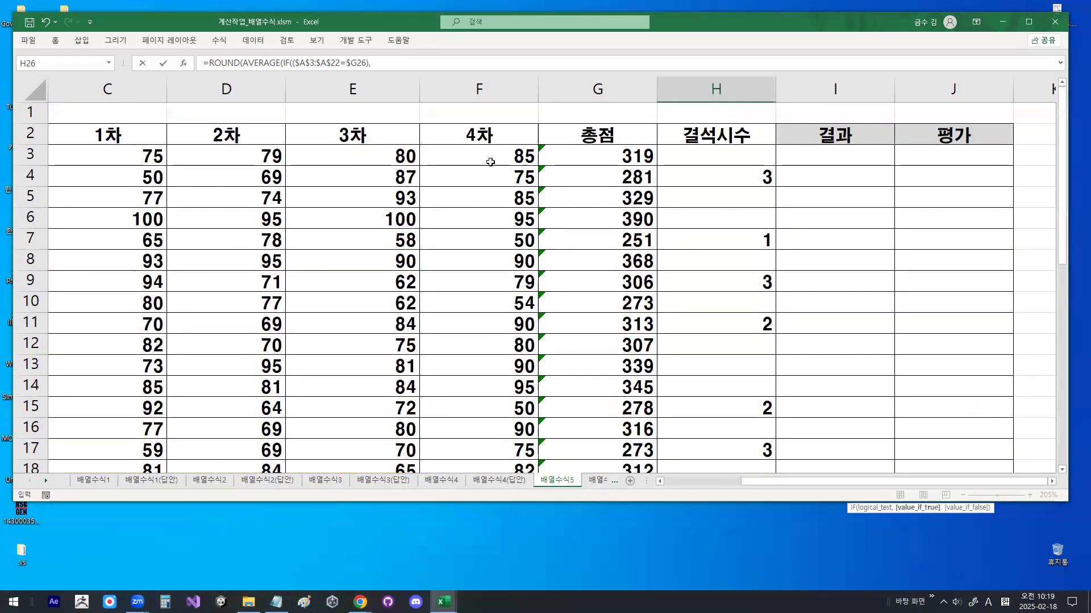
left_click_drag(598, 157, 604, 423)
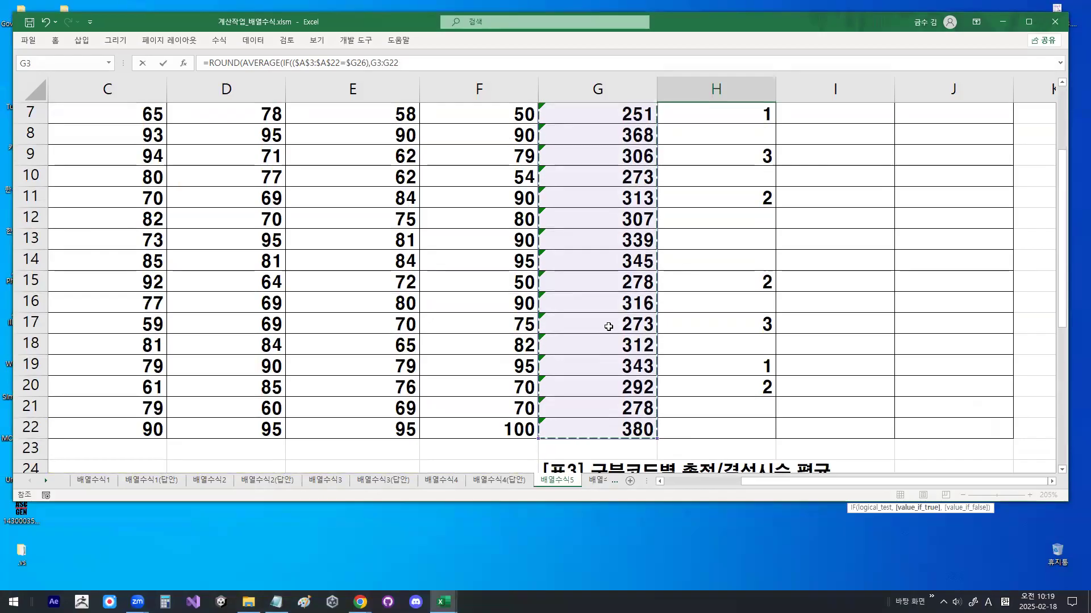
key("F4")
key("F4")
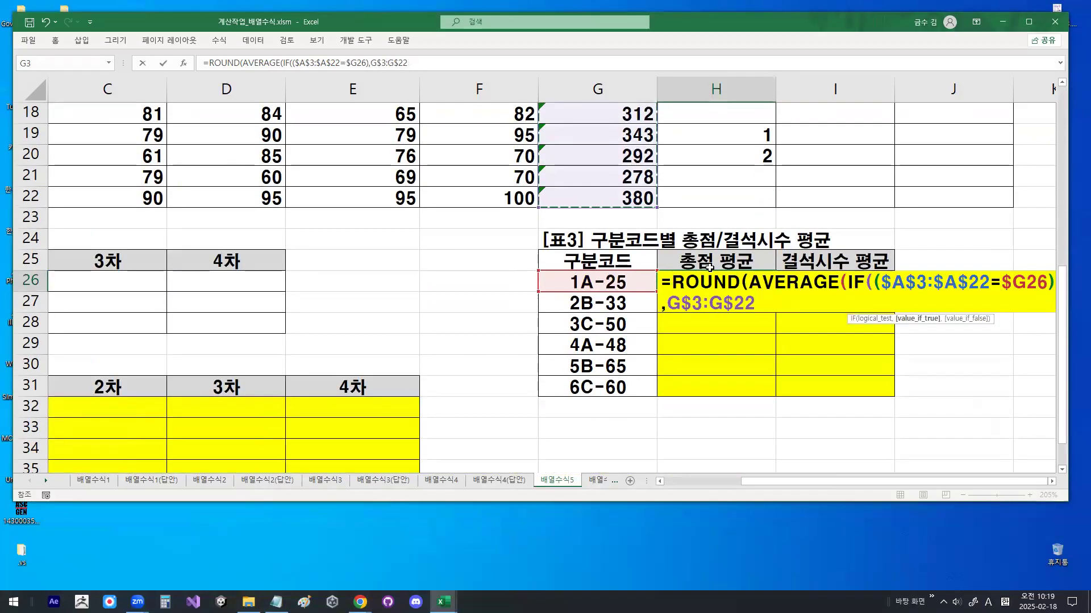
left_click_drag(830, 270, 839, 267)
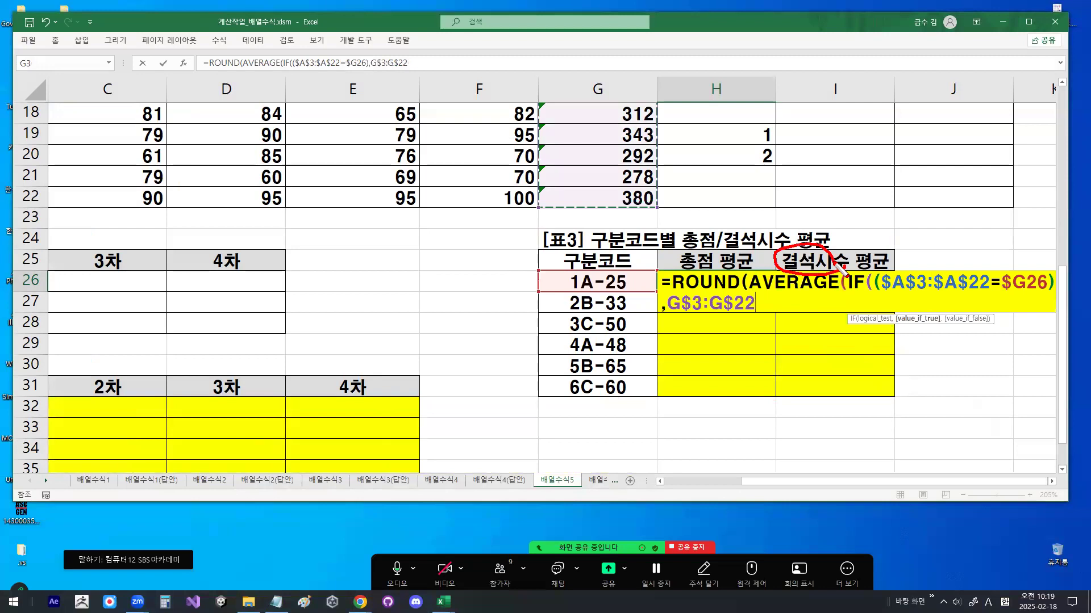
Complete the formula with 1 as the ROUND digits, enter it as an array formula and fill it across H26:I31
type(")")
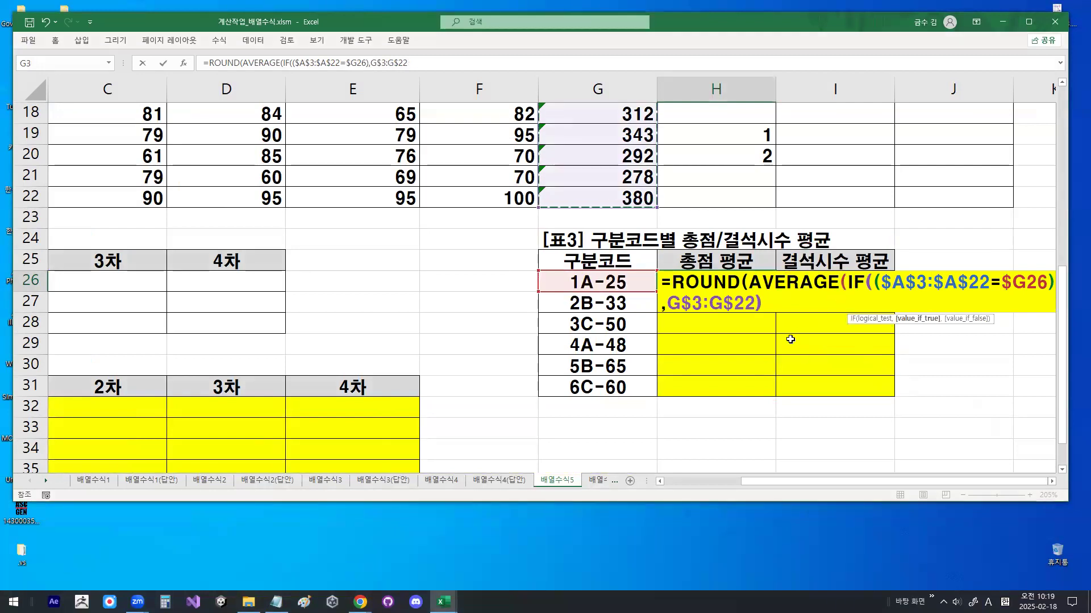
type(")")
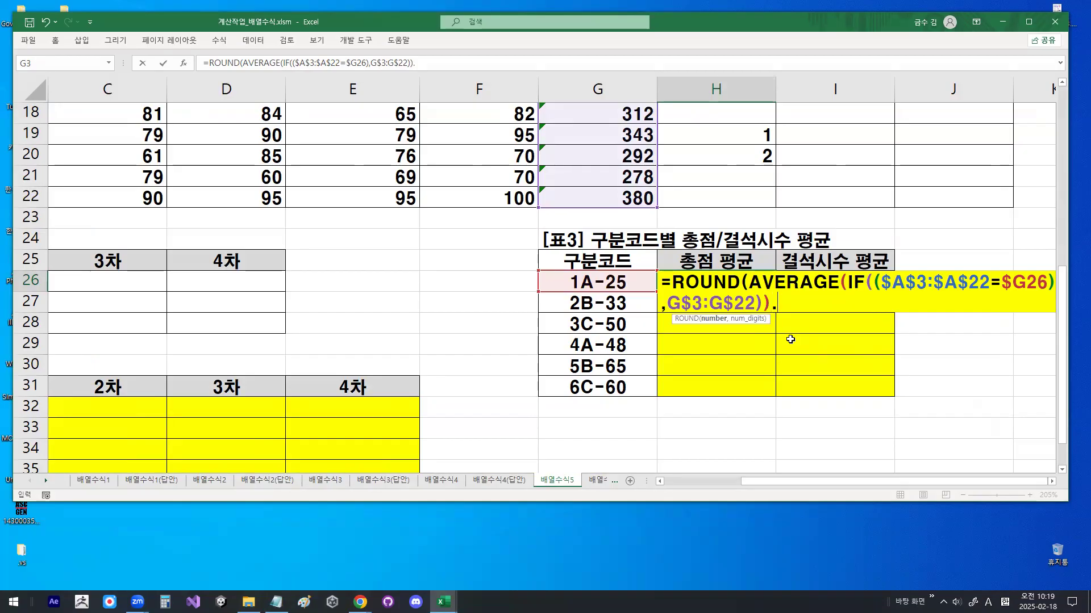
type(",1)")
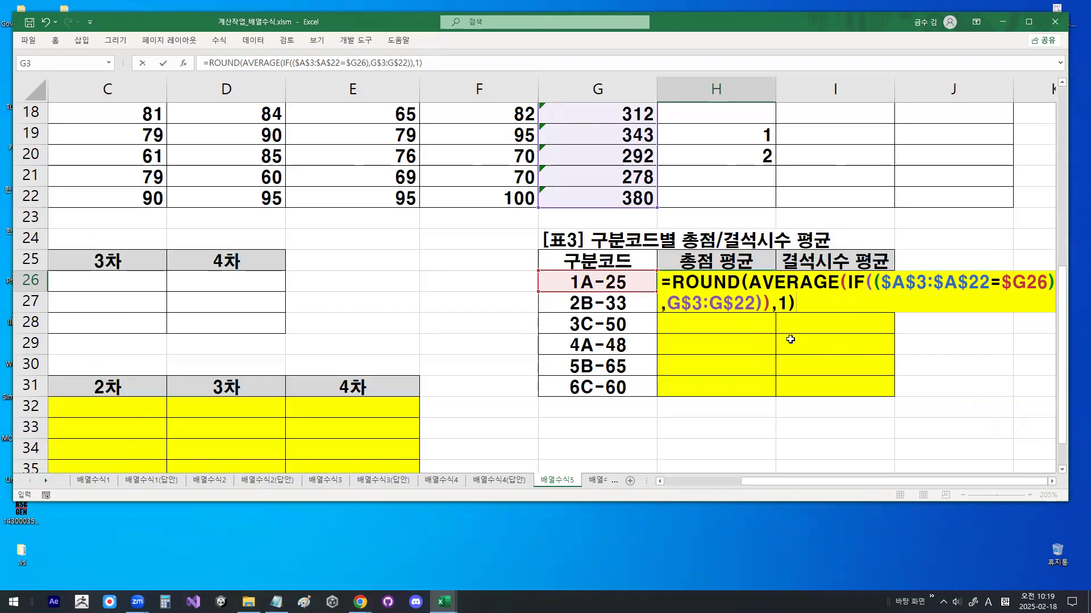
key("ctrl+shift+Return")
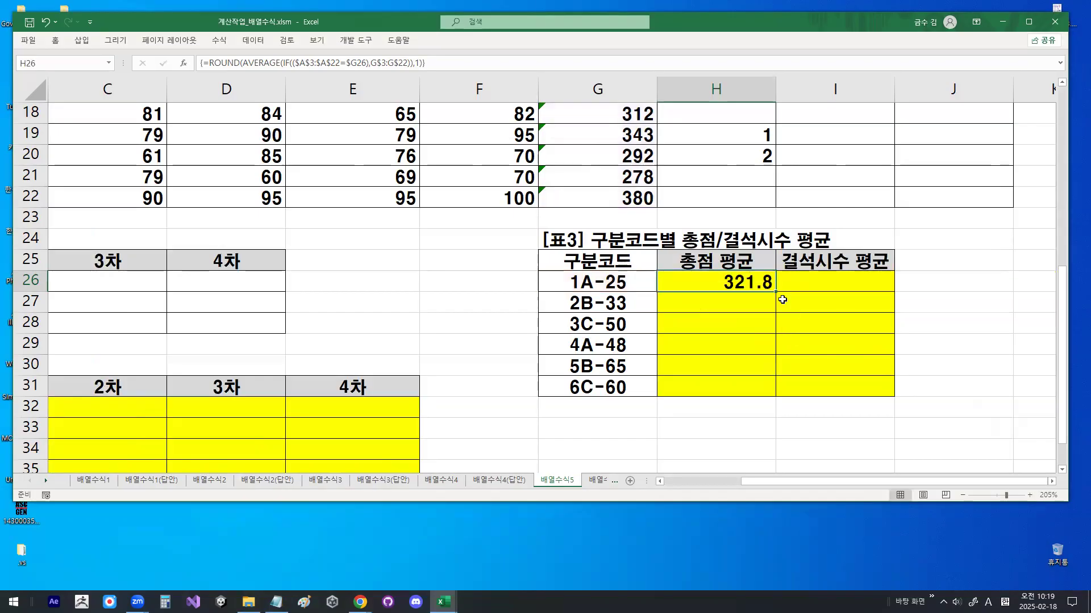
left_click_drag(775, 292, 883, 388)
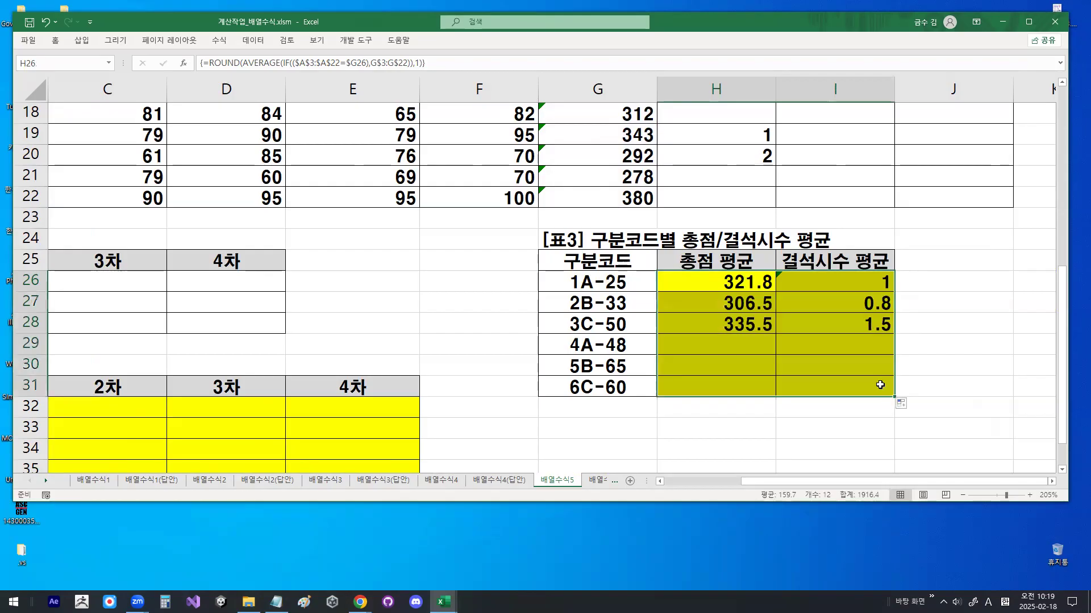
left_click(786, 281)
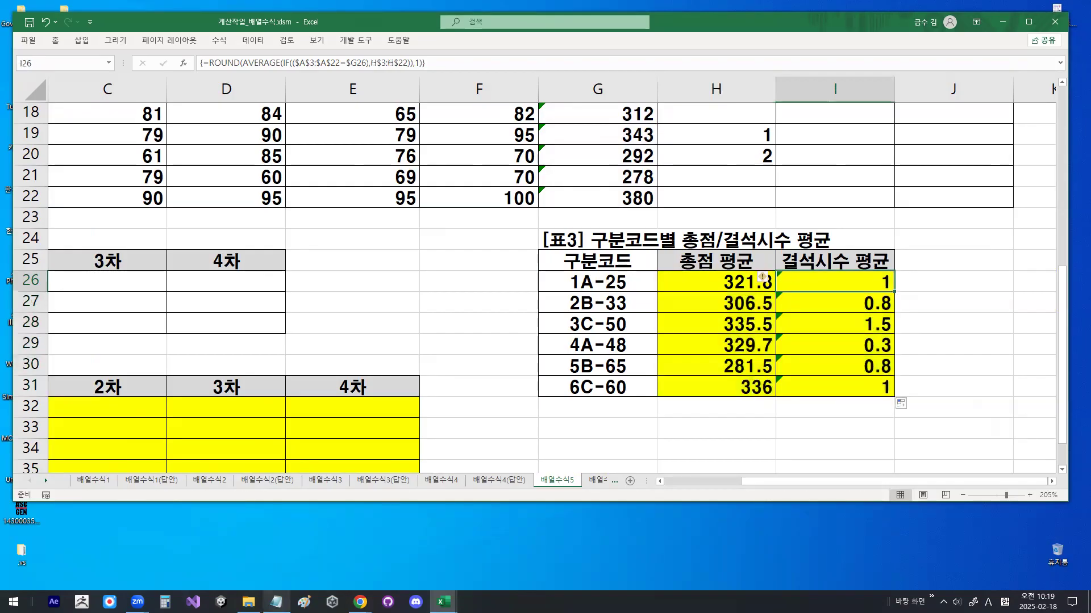
Switch to the Notepad class notes and move down past the cell-reference formula and 총점범위 note to the blank lines below
key("alt+Tab")
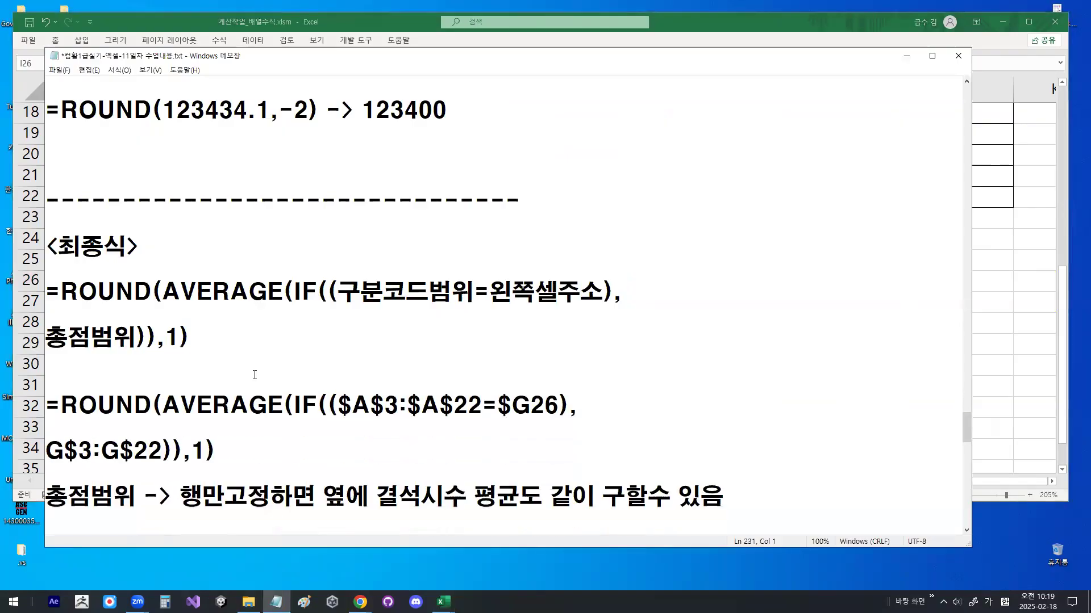
key("Down")
key("Down")
key("Down")
key("Down")
key("Down")
key("Down")
key("Down")
key("Down")
key("Down")
key("Down")
key("Down")
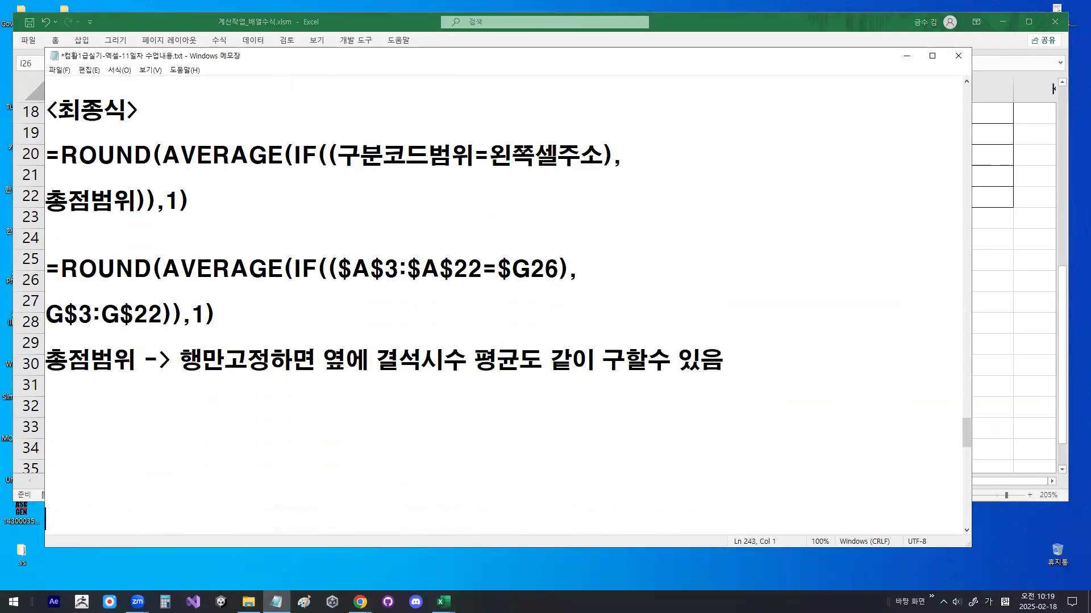